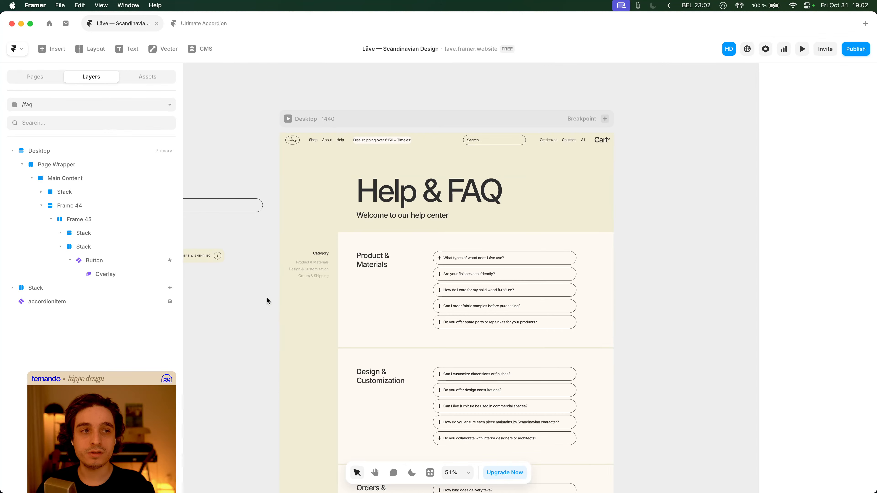
# - Switch the Framer canvas to dark mode with the moon icon
pyautogui.hscroll(-2, 276, 294)
pyautogui.click(411, 472)
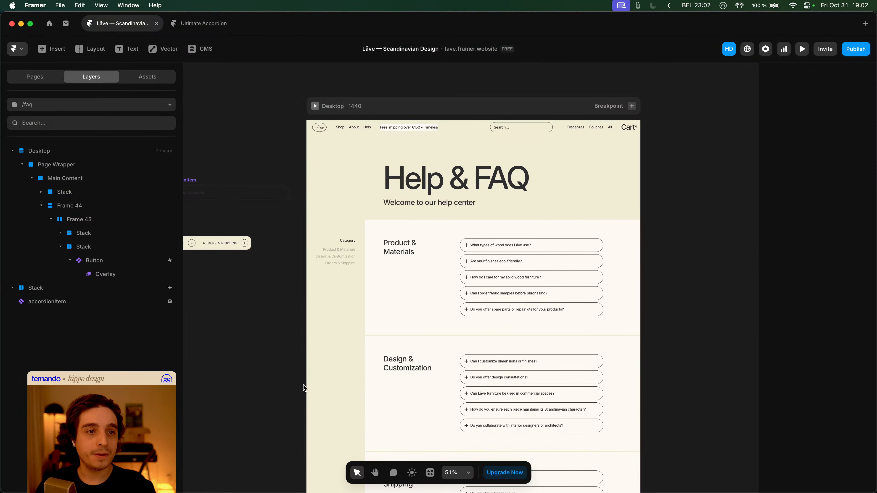
pyautogui.hscroll(-2, 321, 366)
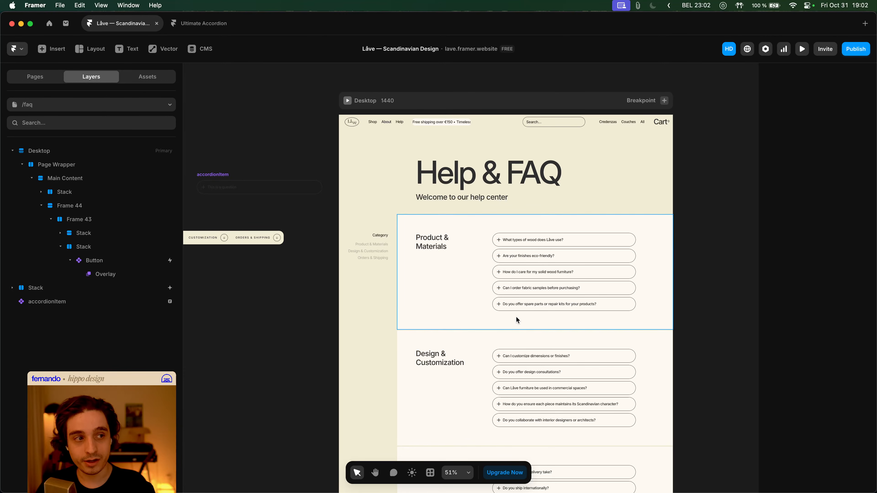
# - Inspect the first accordionItem under Product & Materials, then clear the selection
pyautogui.hscroll(2, 518, 290)
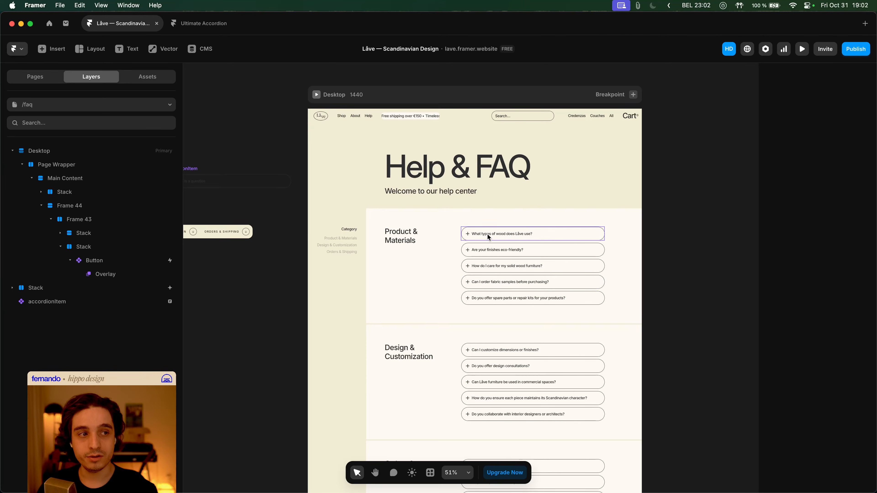
pyautogui.scroll(3, 453, 257)
pyautogui.scroll(2, 481, 236)
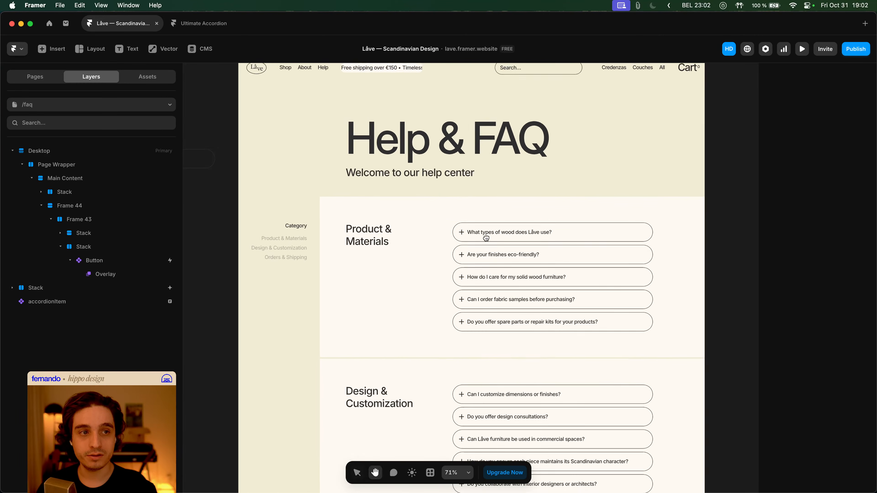
pyautogui.click(476, 260)
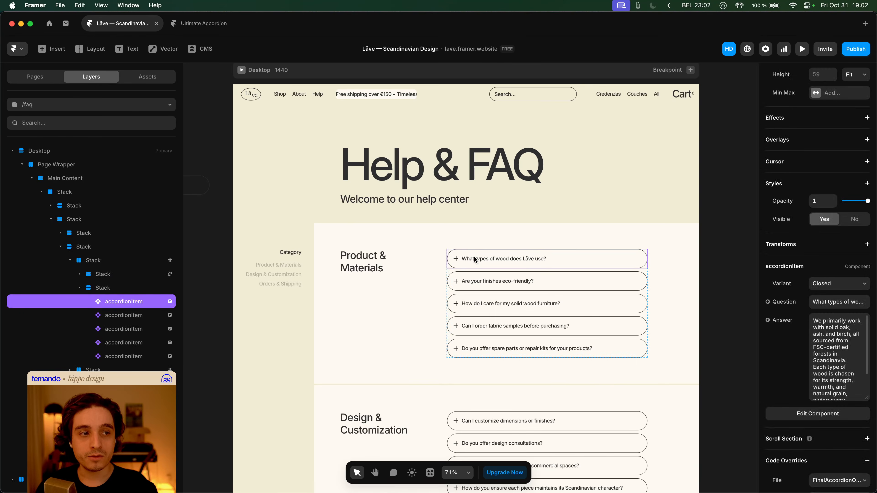
pyautogui.click(756, 264)
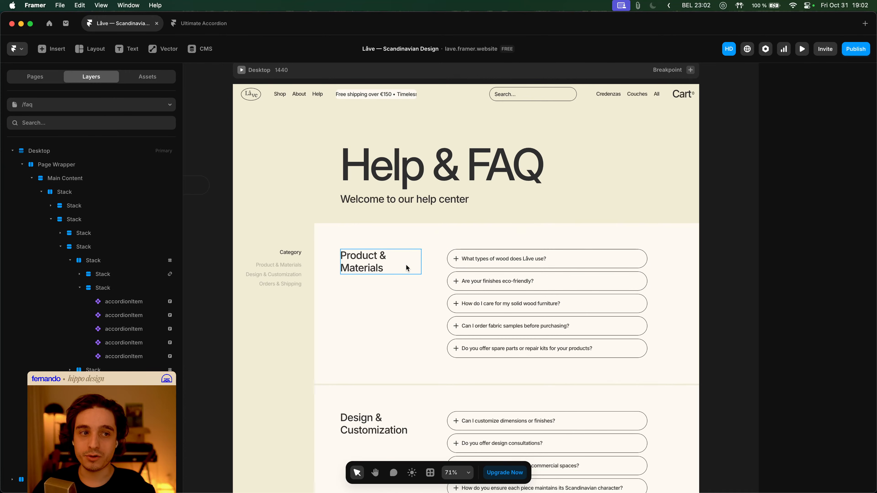
pyautogui.click(463, 266)
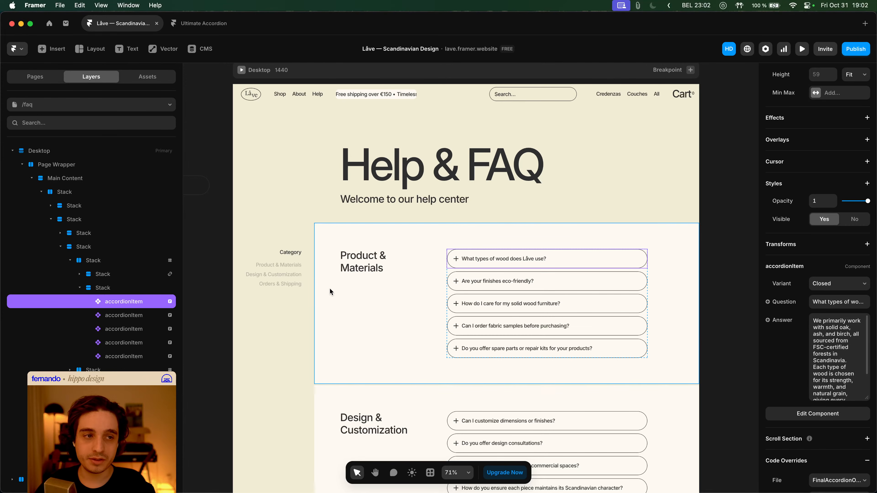
pyautogui.scroll(2, 371, 288)
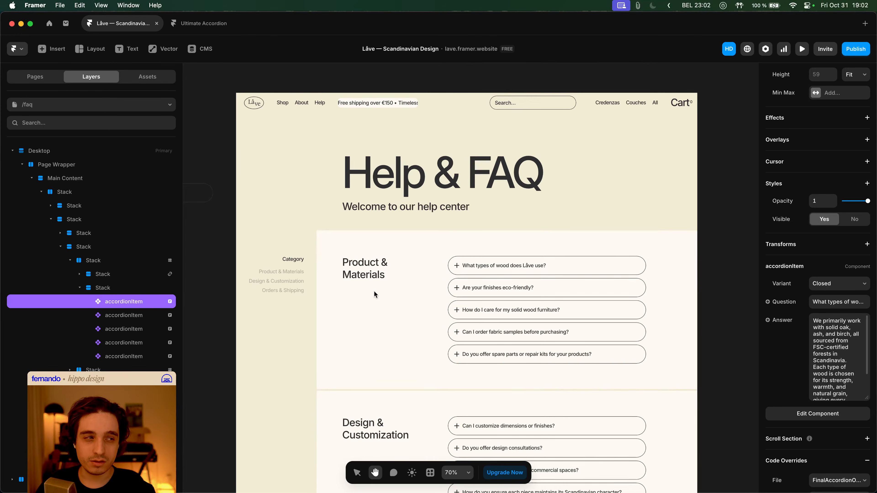
pyautogui.click(709, 280)
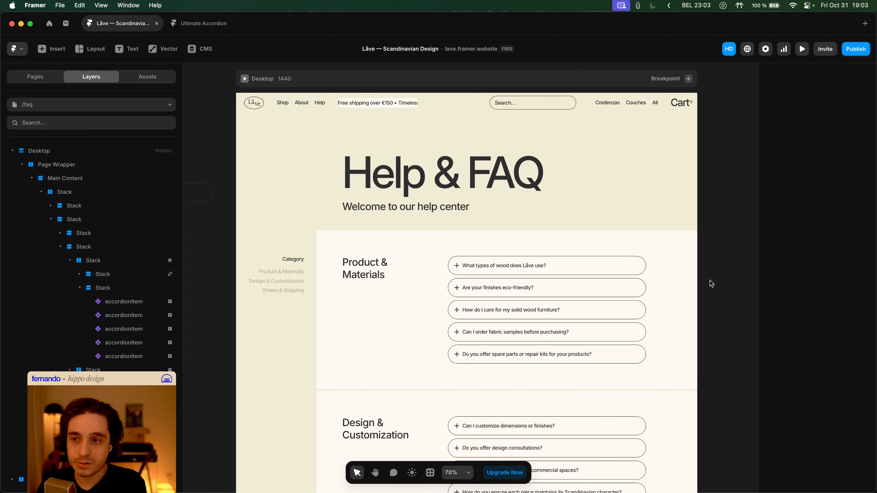
pyautogui.press('super+p')
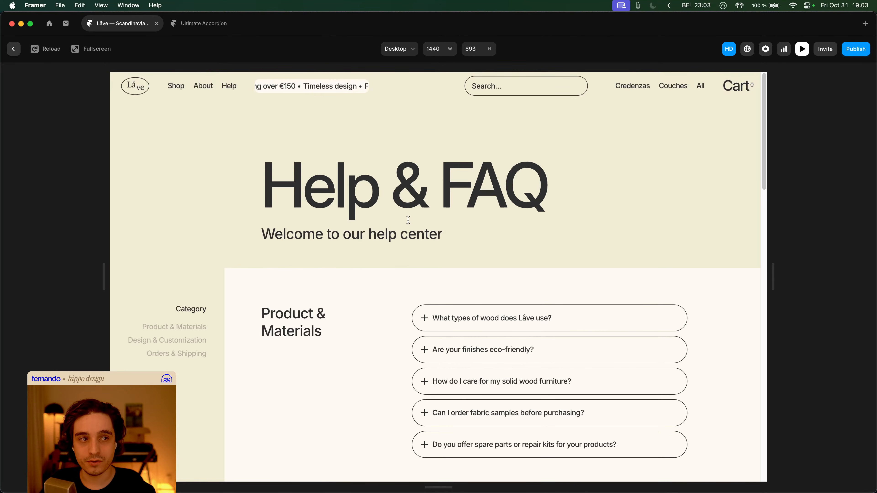
pyautogui.scroll(-2, 257, 318)
pyautogui.click(188, 274)
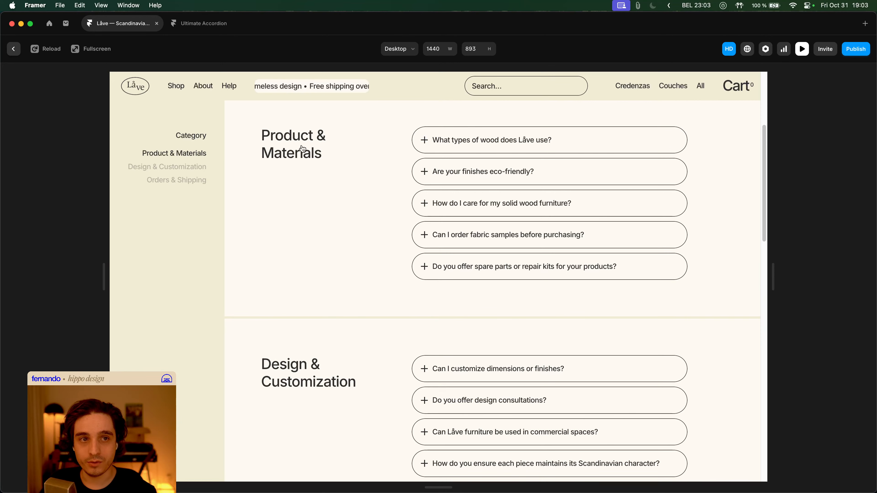
pyautogui.click(194, 168)
pyautogui.click(195, 179)
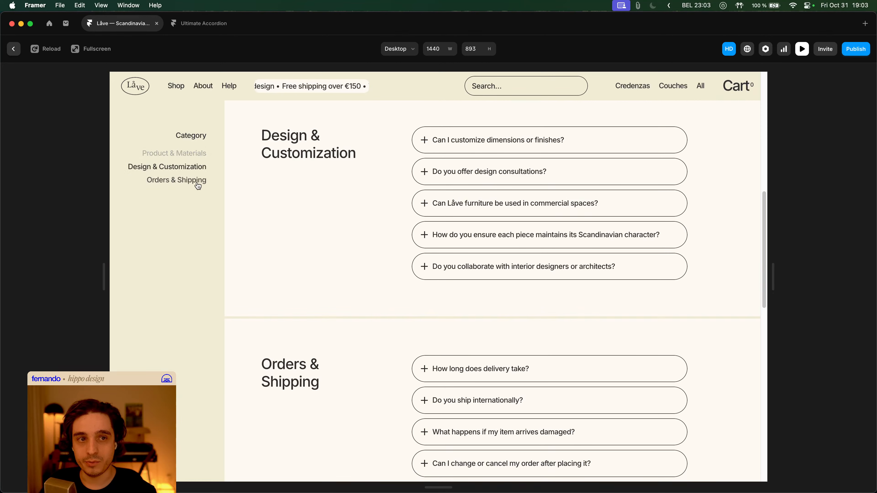
pyautogui.click(199, 156)
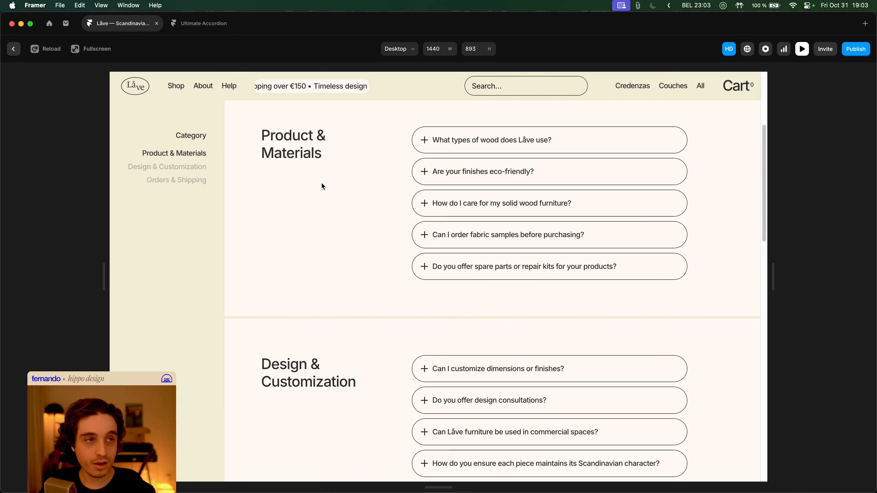
pyautogui.scroll(1, 370, 202)
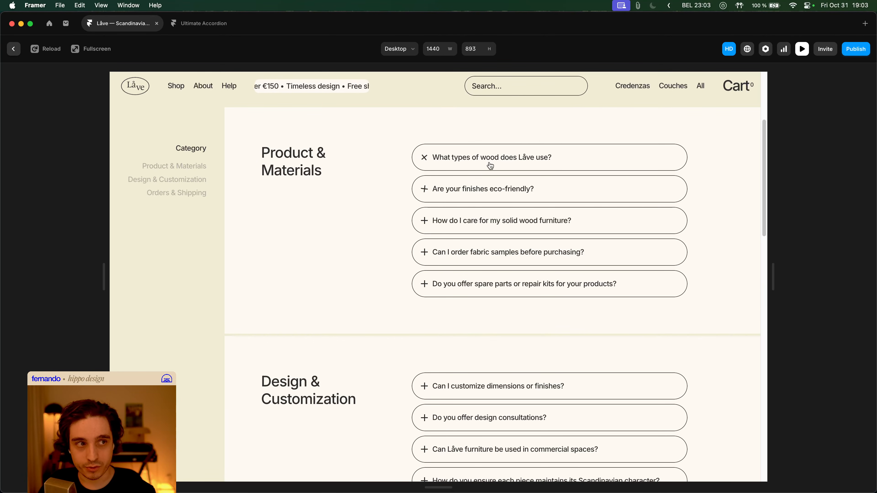
pyautogui.click(436, 161)
pyautogui.click(545, 281)
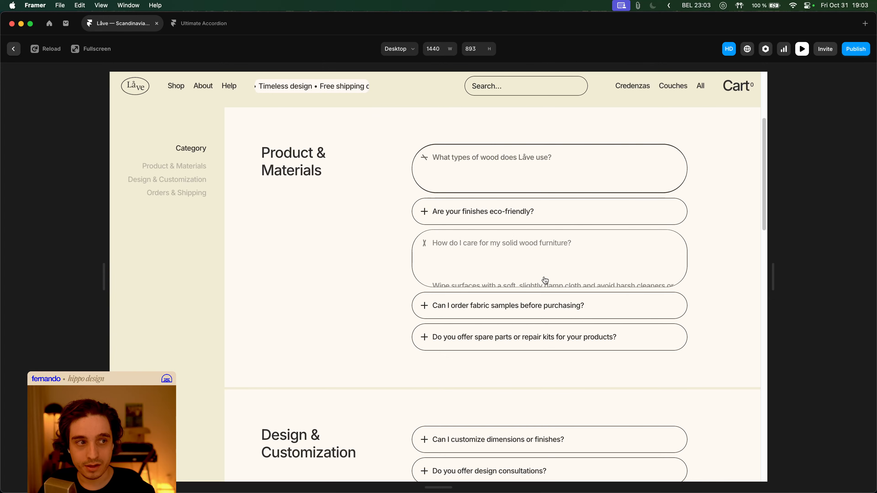
pyautogui.click(558, 193)
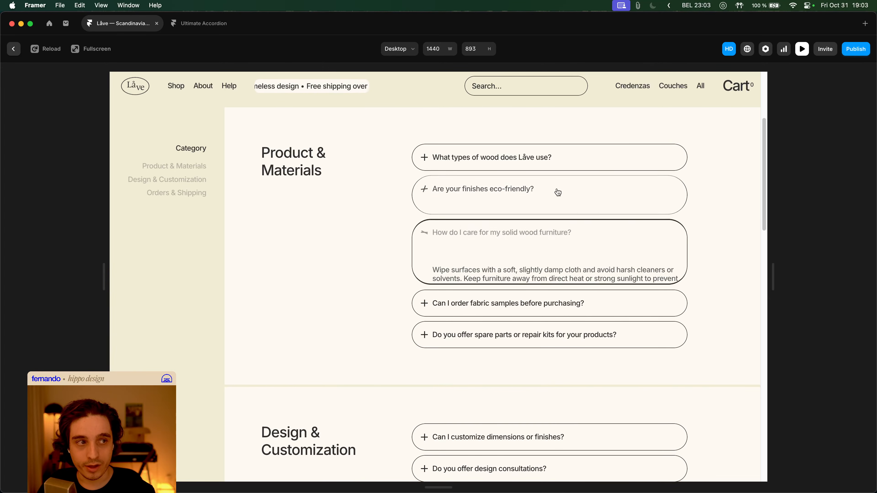
pyautogui.click(525, 299)
pyautogui.click(494, 152)
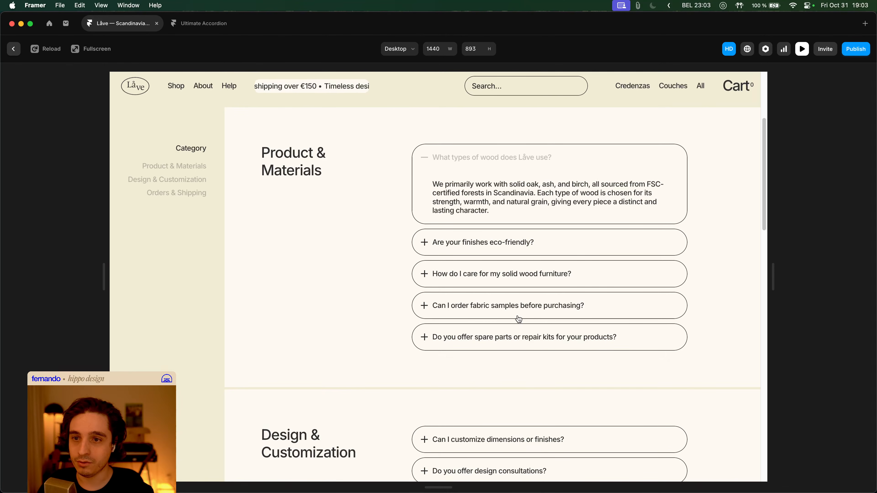
pyautogui.click(552, 281)
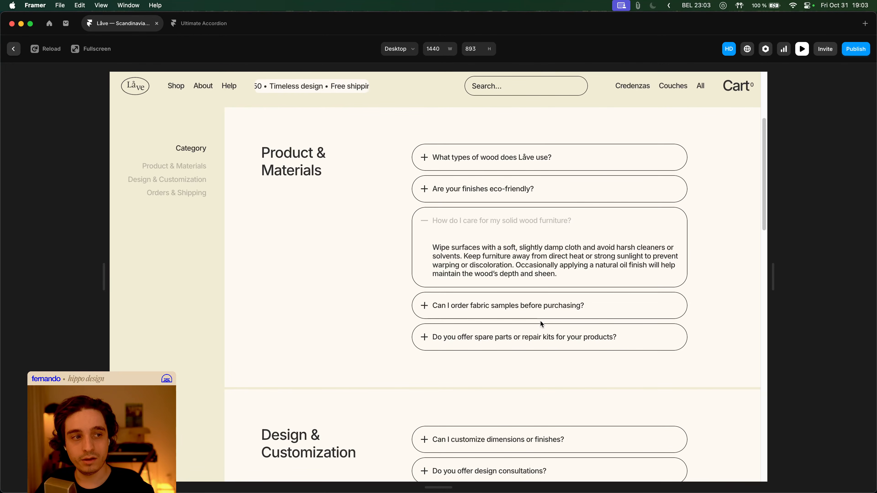
pyautogui.click(540, 335)
pyautogui.click(526, 227)
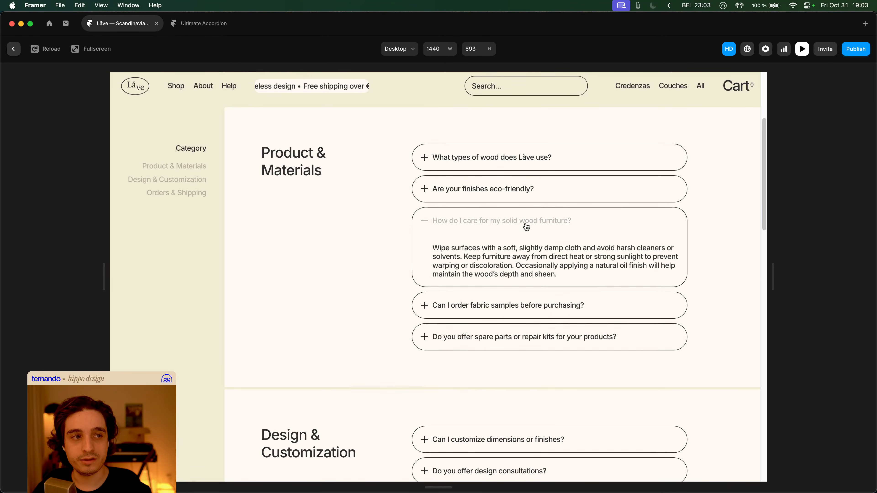
pyautogui.click(534, 197)
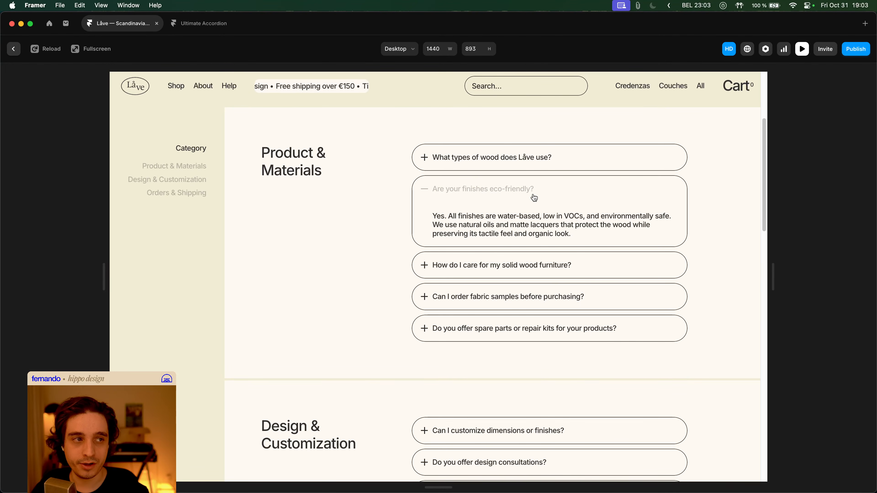
pyautogui.click(523, 163)
pyautogui.click(535, 276)
pyautogui.scroll(-5, 542, 303)
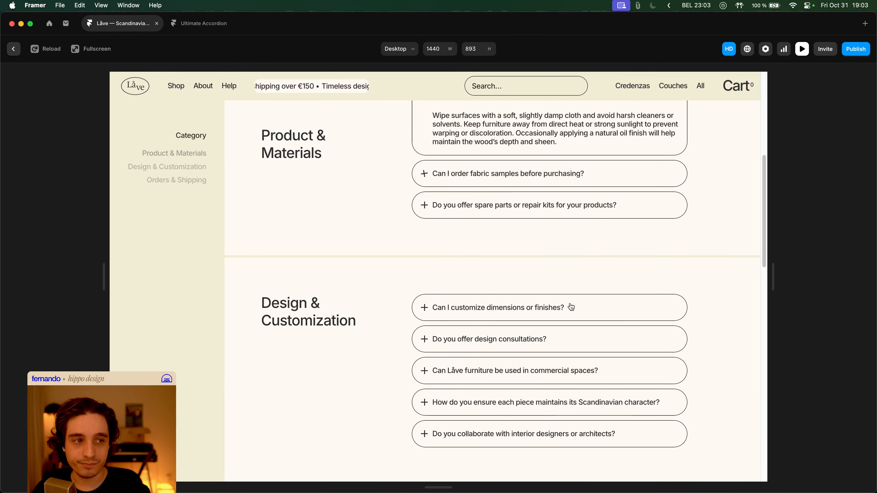
pyautogui.click(178, 169)
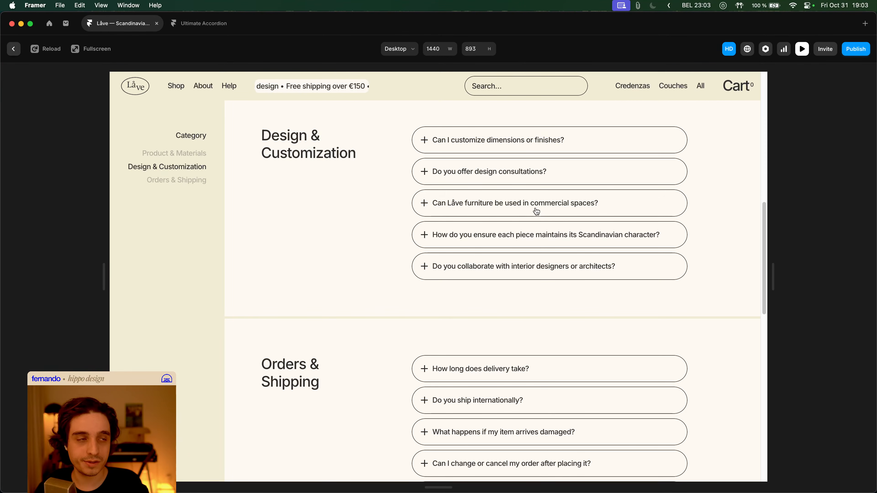
pyautogui.click(523, 148)
pyautogui.scroll(3, 524, 221)
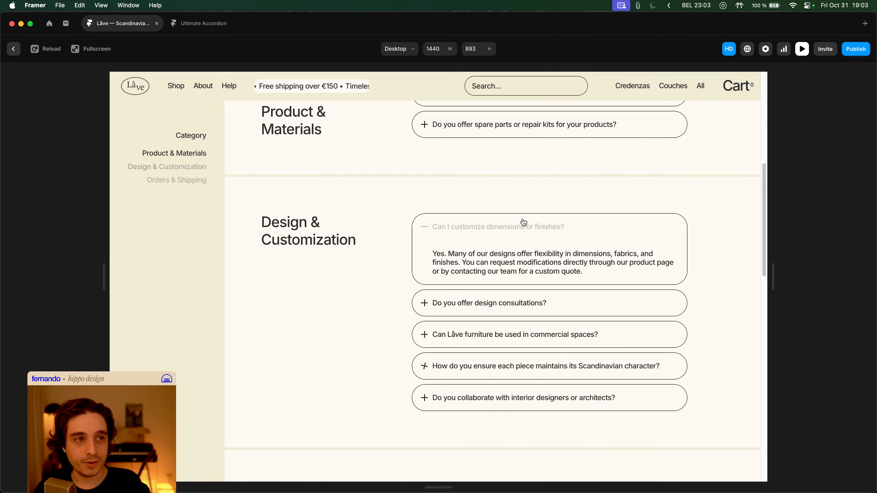
pyautogui.click(516, 300)
pyautogui.click(511, 369)
pyautogui.click(508, 268)
pyautogui.click(529, 230)
pyautogui.press('Escape')
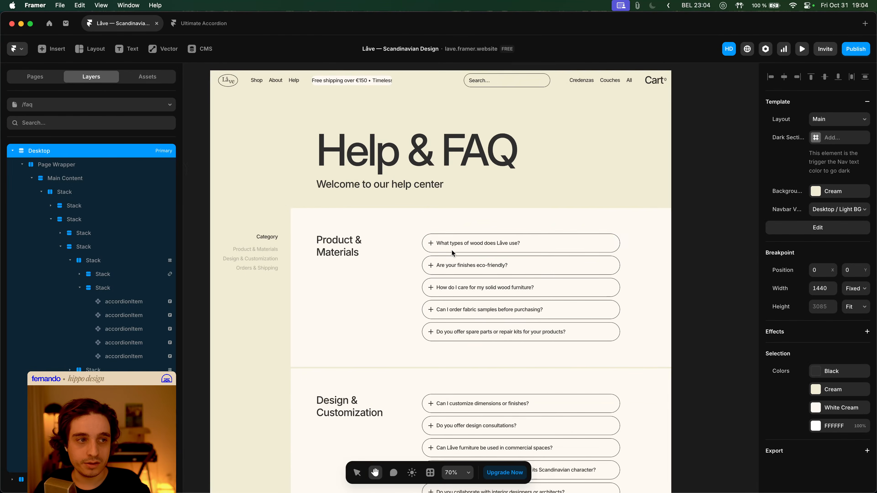
# - Select the Product & Materials group, then enter the first accordion item's component to see its Closed, Open and Hover variants
pyautogui.click(454, 245)
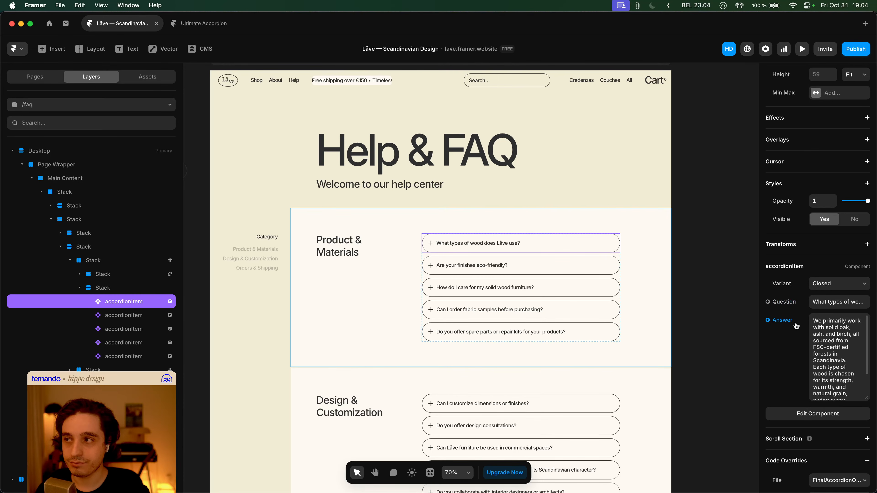
pyautogui.moveTo(462, 264); pyautogui.dragTo(486, 246)
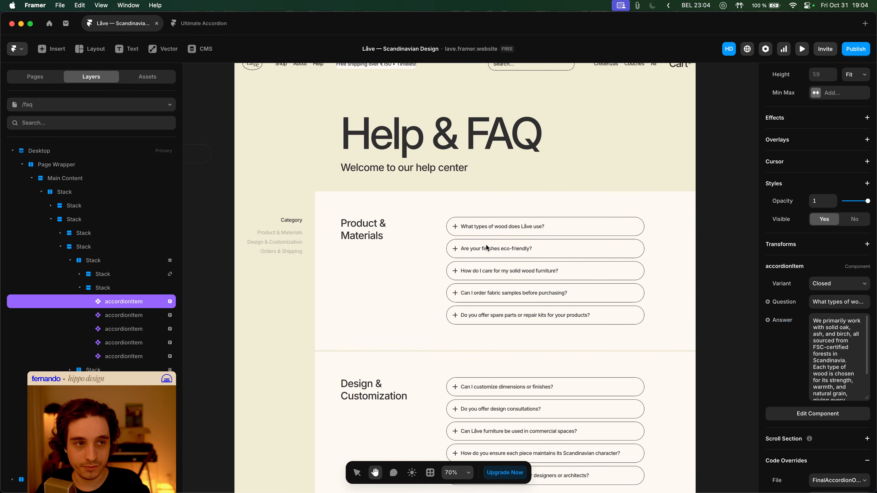
pyautogui.hscroll(2, 574, 255)
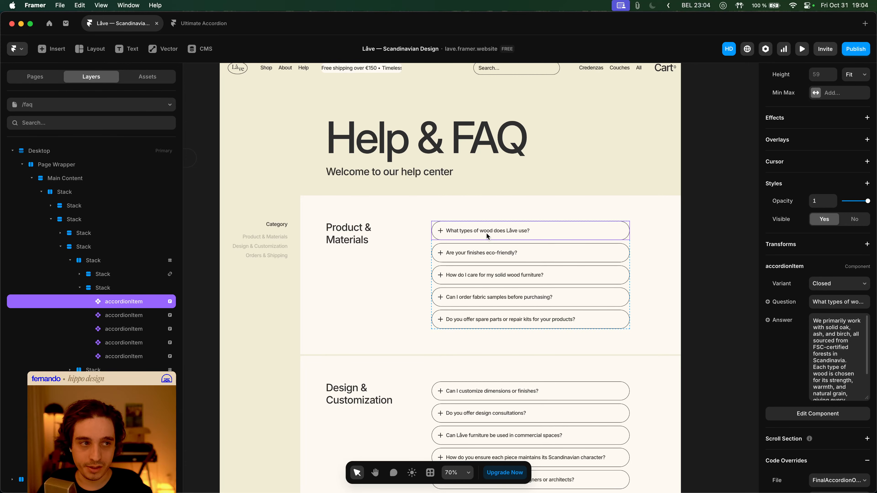
pyautogui.scroll(-5, 485, 239)
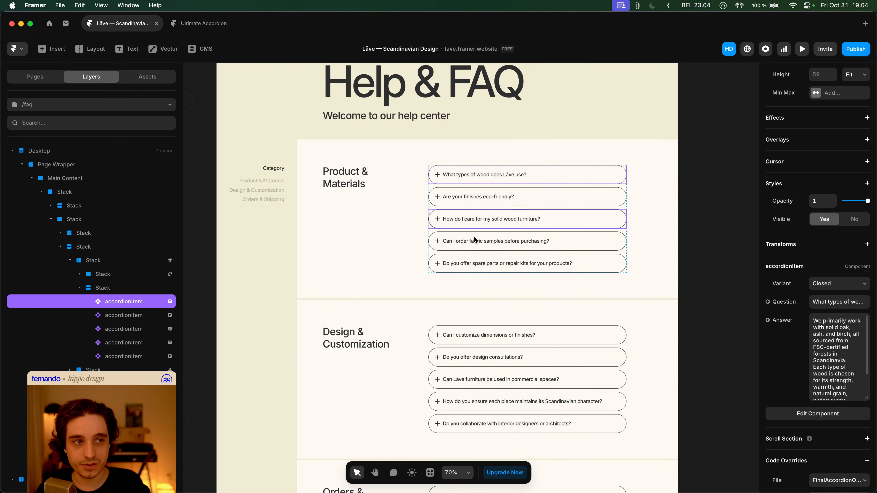
pyautogui.scroll(-2, 481, 276)
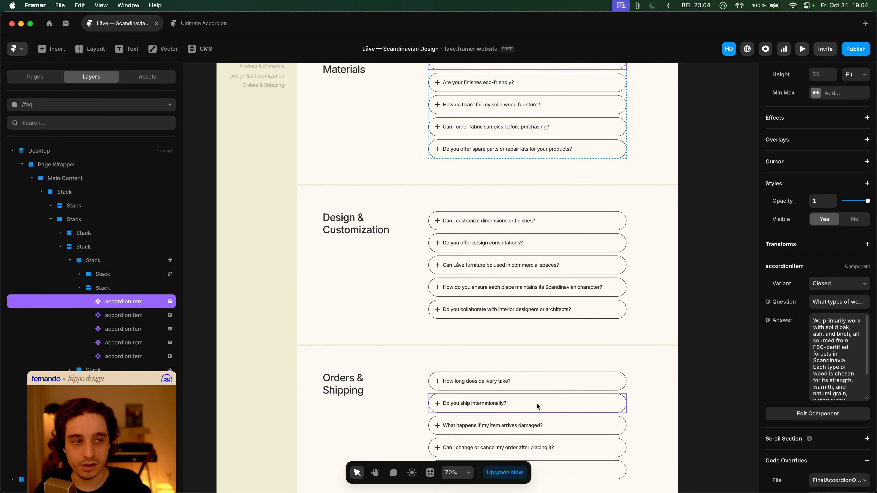
pyautogui.scroll(3, 480, 303)
pyautogui.scroll(1, 480, 302)
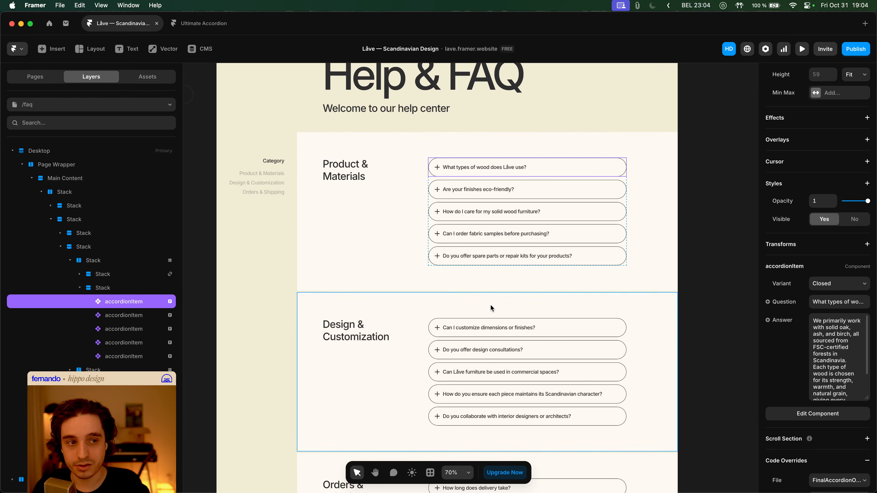
pyautogui.click(404, 226)
pyautogui.click(700, 257)
pyautogui.scroll(1, 691, 258)
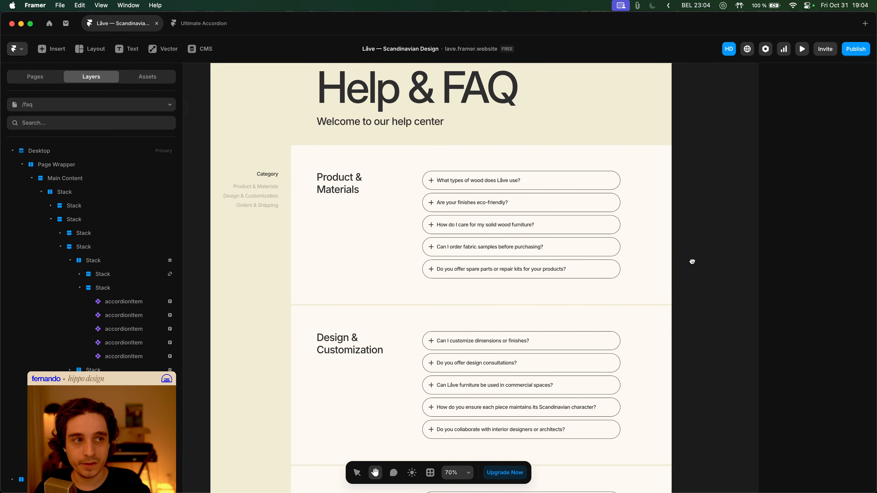
pyautogui.doubleClick(465, 182)
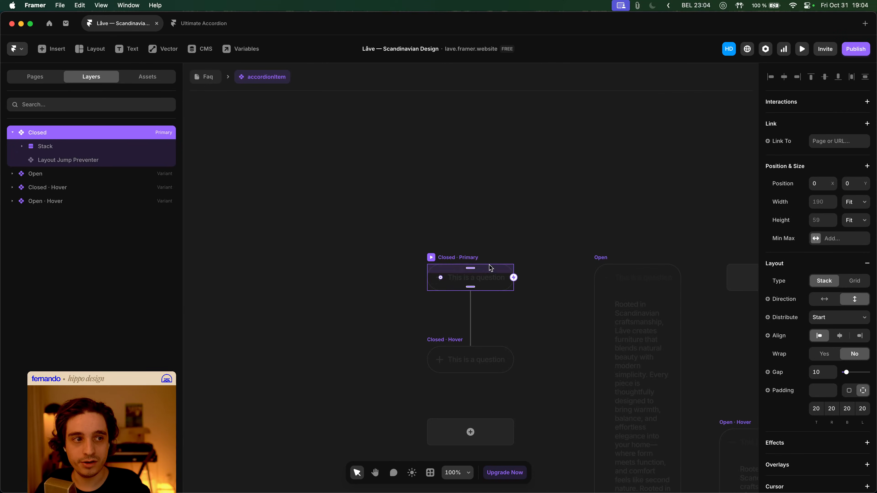
# - Switch the canvas to light theme and bring the accordionItem variants into view
pyautogui.press('space')
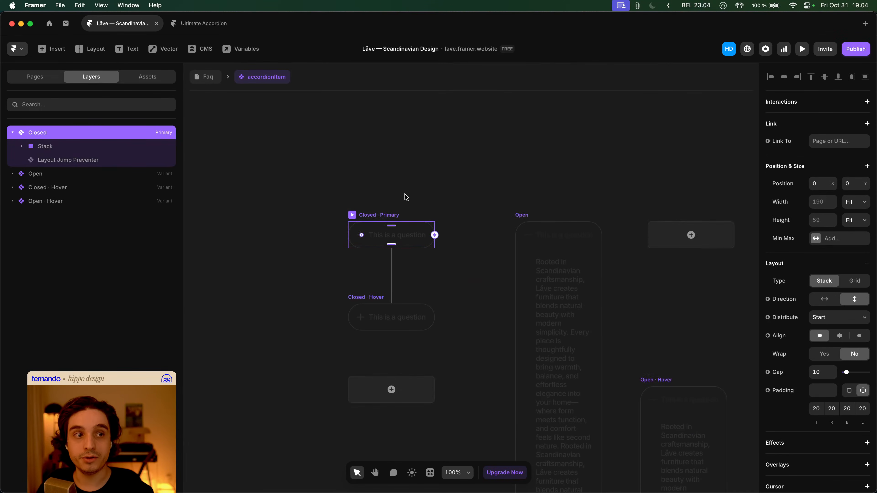
pyautogui.click(412, 472)
pyautogui.moveTo(445, 407); pyautogui.dragTo(403, 345)
pyautogui.click(403, 345)
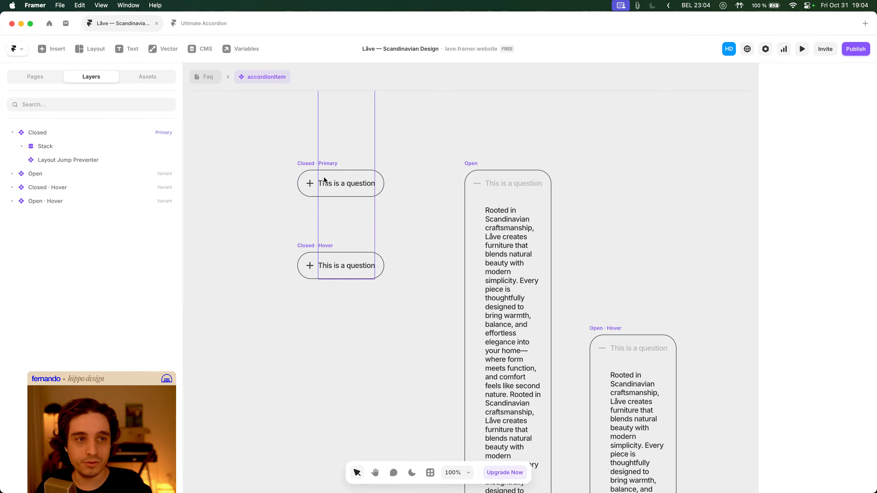
# - Review the Closed and Open variants, then return to the Faq page
pyautogui.click(321, 161)
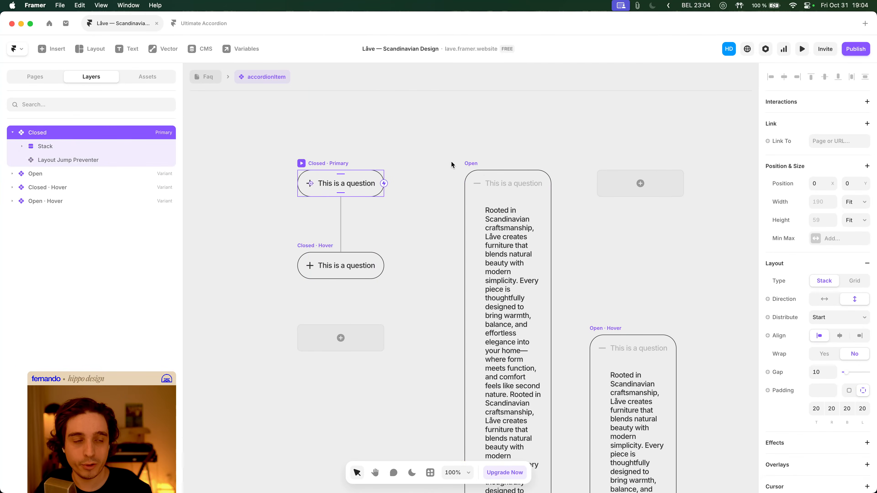
pyautogui.click(483, 167)
pyautogui.click(355, 144)
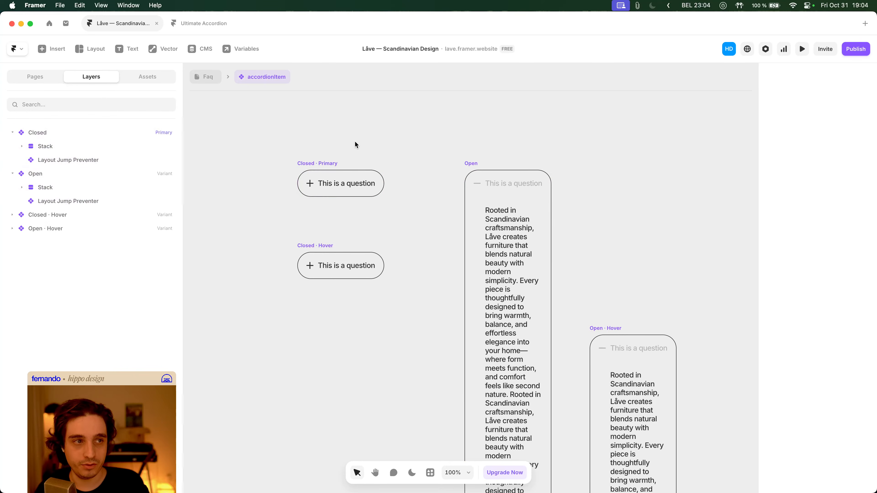
pyautogui.click(200, 78)
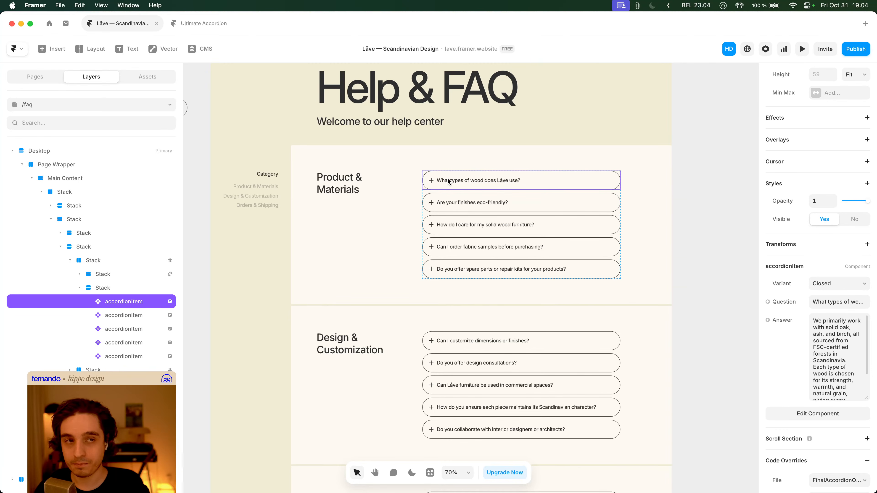
# - Clear the selection and switch the Framer editor back to dark mode
pyautogui.hscroll(2, 706, 304)
pyautogui.scroll(-1, 705, 304)
pyautogui.press('space')
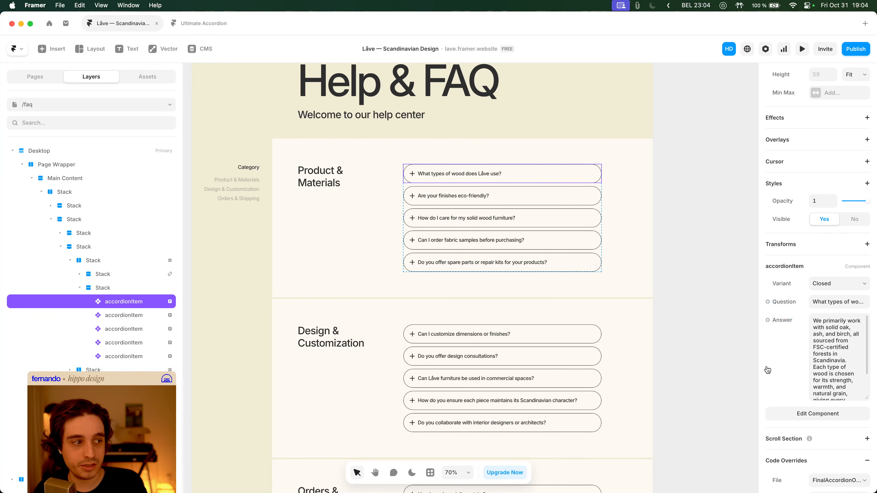
pyautogui.click(671, 327)
pyautogui.hscroll(2, 666, 324)
pyautogui.scroll(1, 666, 325)
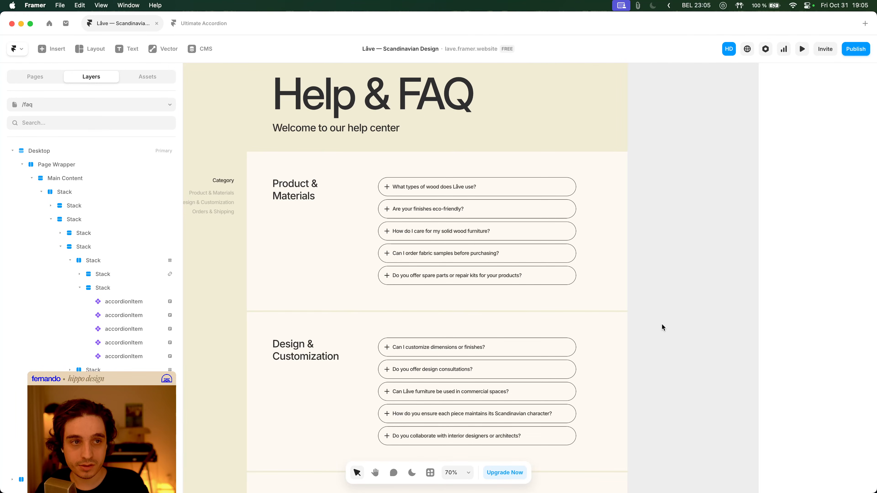
pyautogui.press('space')
pyautogui.hscroll(-3, 661, 323)
pyautogui.scroll(5, 339, 220)
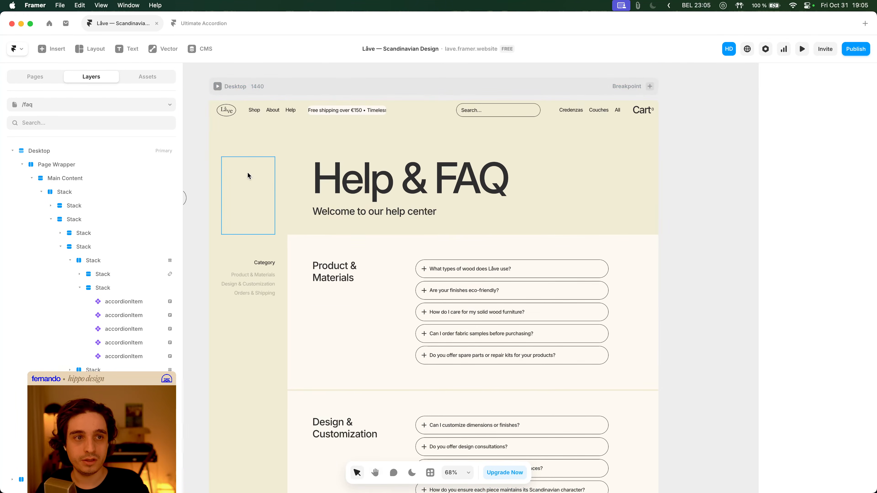
pyautogui.click(411, 472)
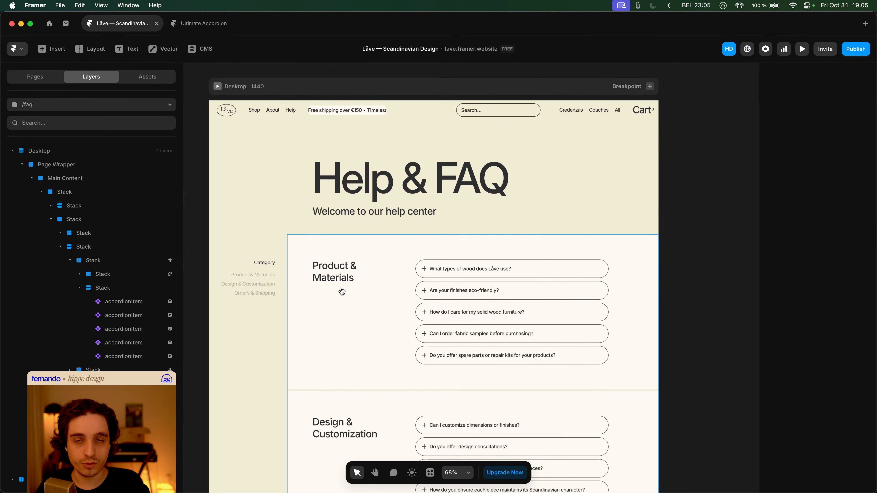
# - Check the published site's contact page in Arc, then return to Framer
pyautogui.press('super+Tab')
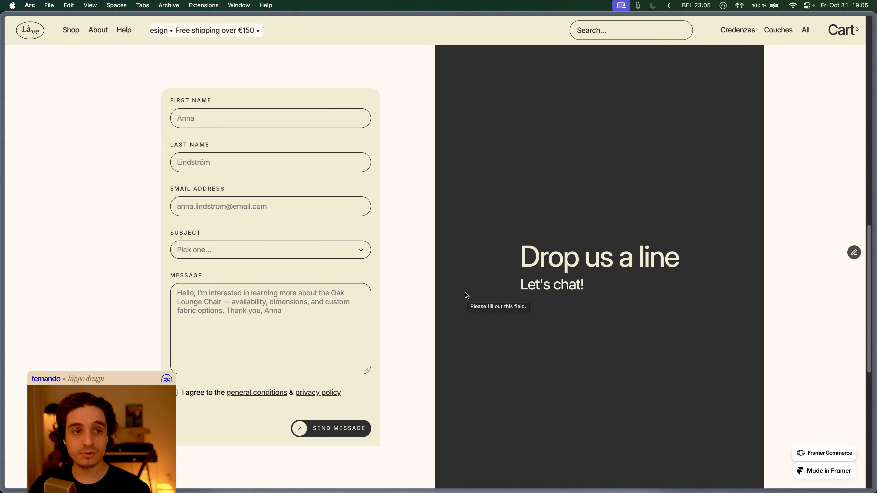
pyautogui.scroll(5, 495, 279)
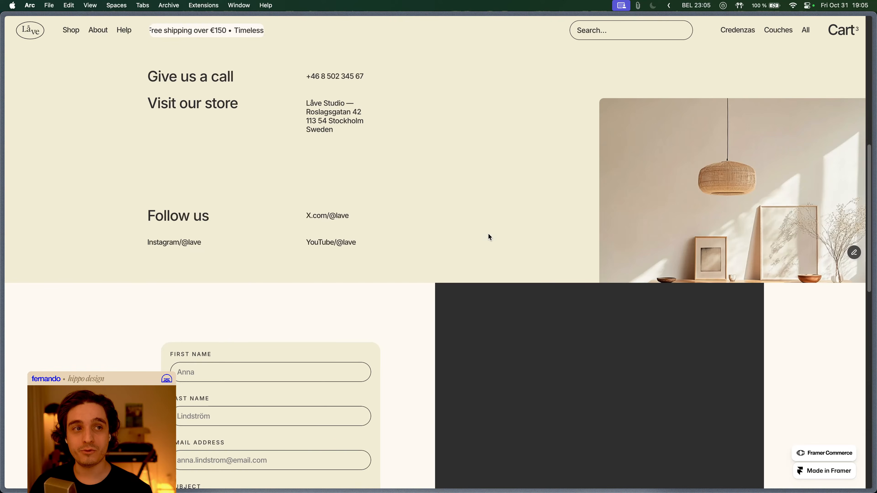
pyautogui.press('super+Tab')
pyautogui.scroll(-5, 499, 249)
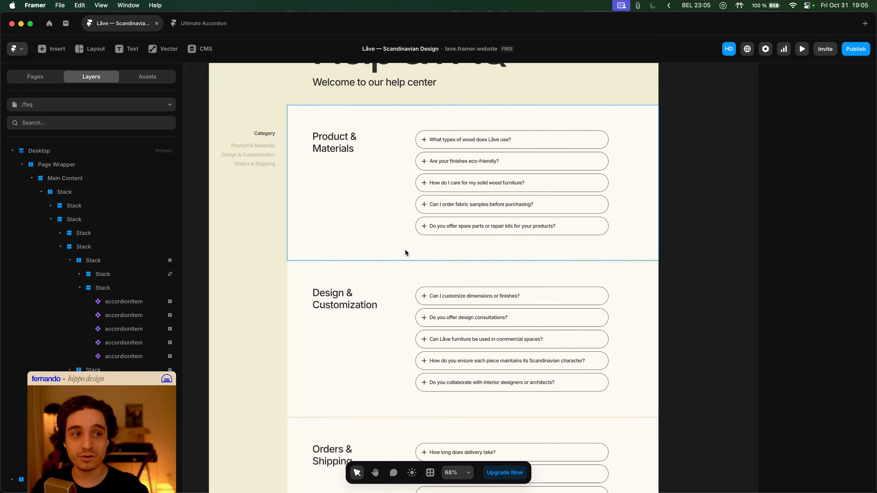
# - Select the CONTACT LÅVE button in 'Have a different question?' to see its overlay setting, then preview
pyautogui.scroll(4, 408, 252)
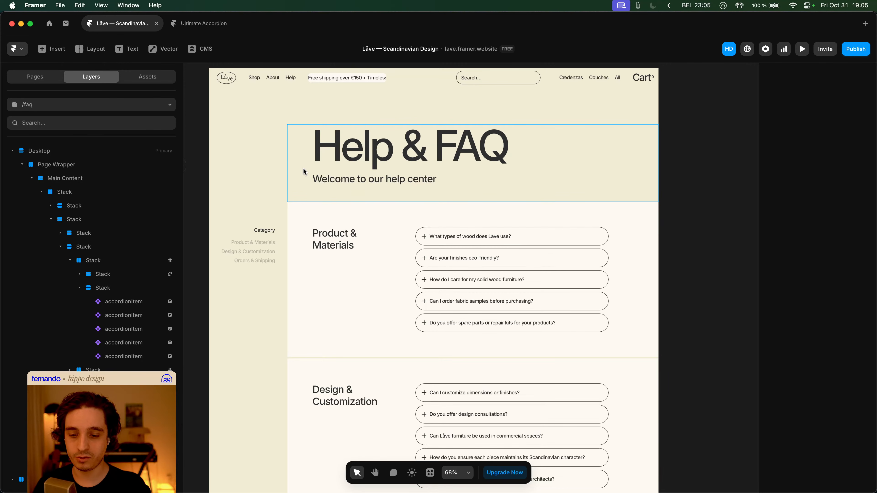
pyautogui.scroll(-15, 480, 188)
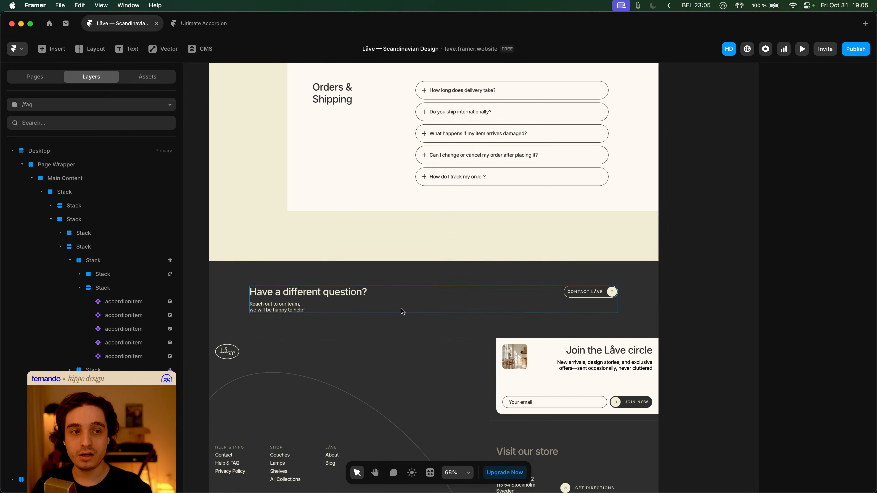
pyautogui.click(362, 280)
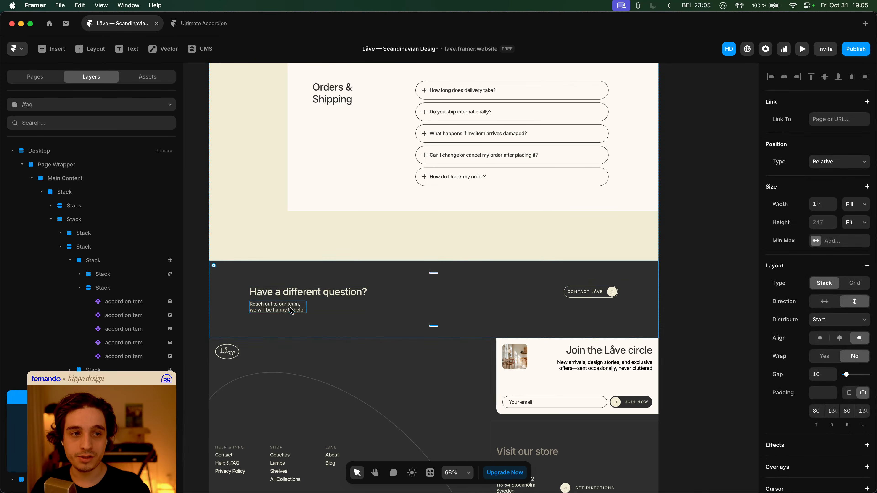
pyautogui.click(701, 303)
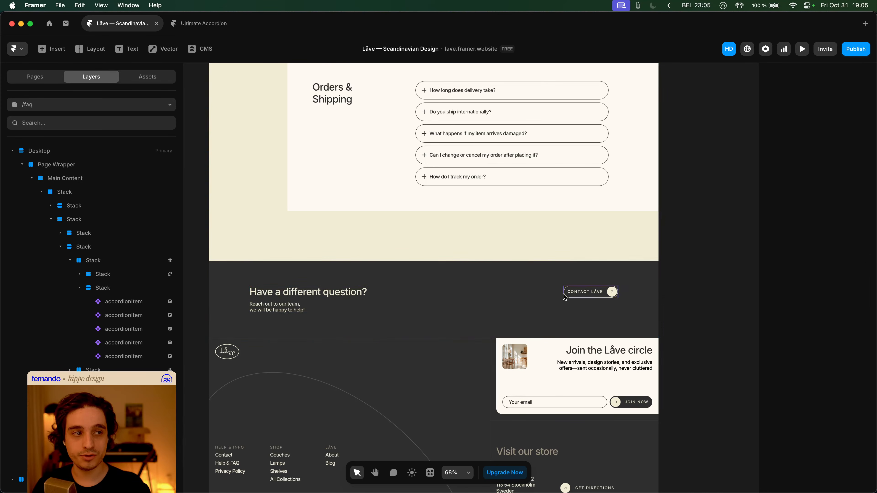
pyautogui.click(588, 295)
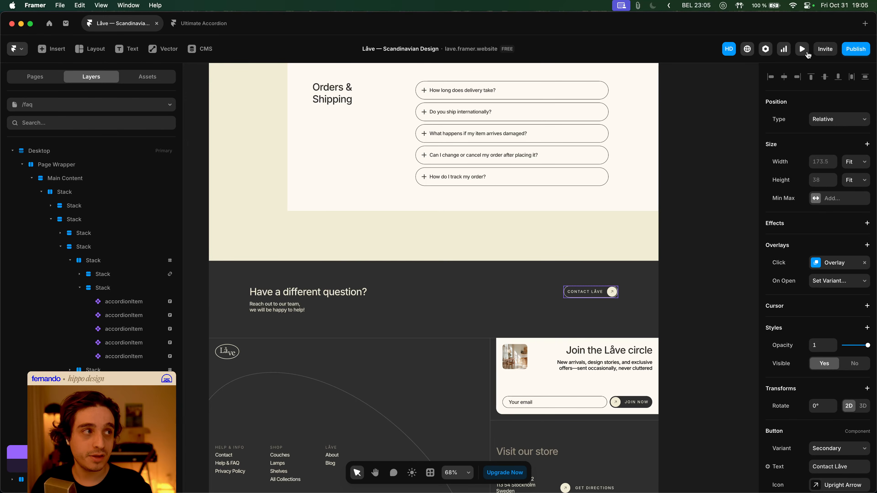
pyautogui.click(803, 49)
# - In preview, open and dismiss the Contact Låve contact-form overlay twice
pyautogui.scroll(-10, 641, 179)
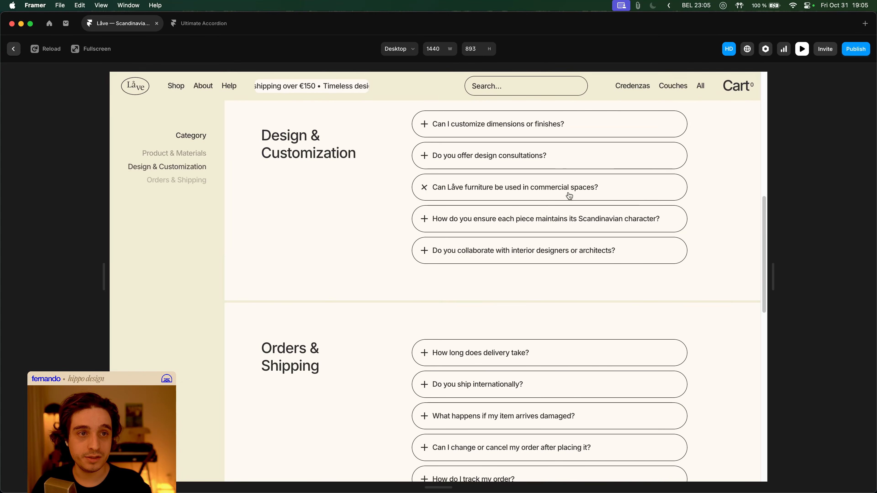
pyautogui.click(195, 179)
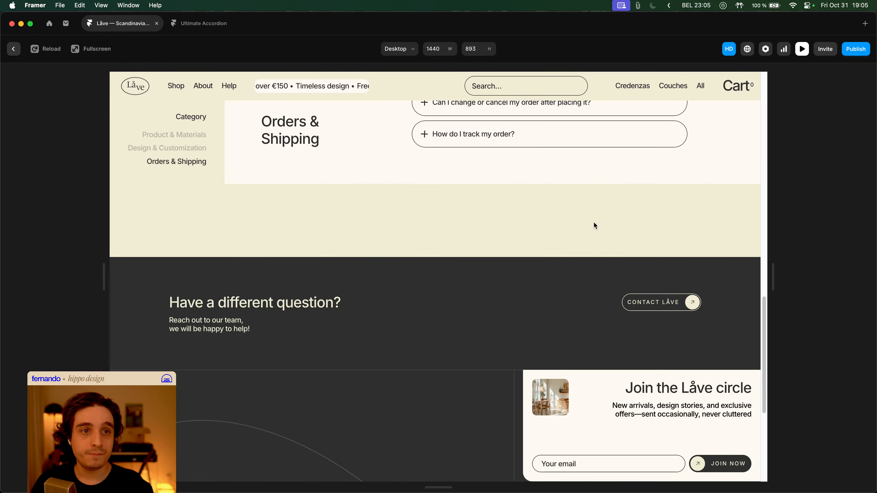
pyautogui.click(658, 303)
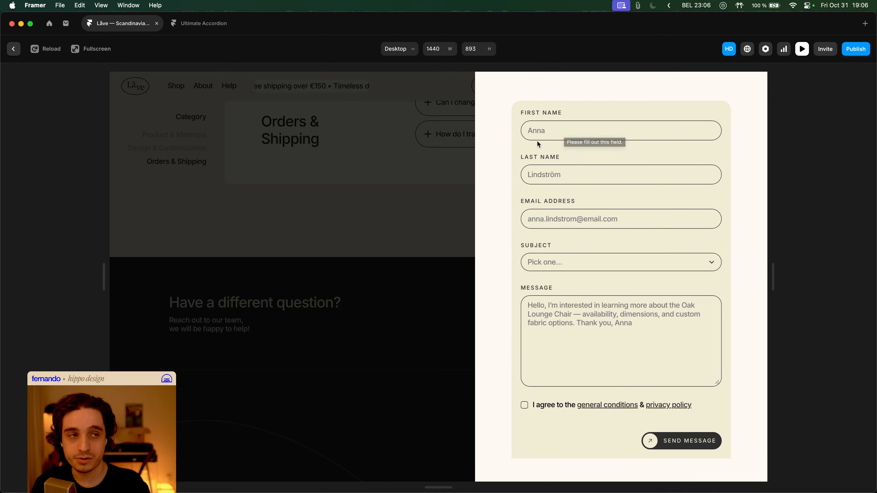
pyautogui.click(394, 210)
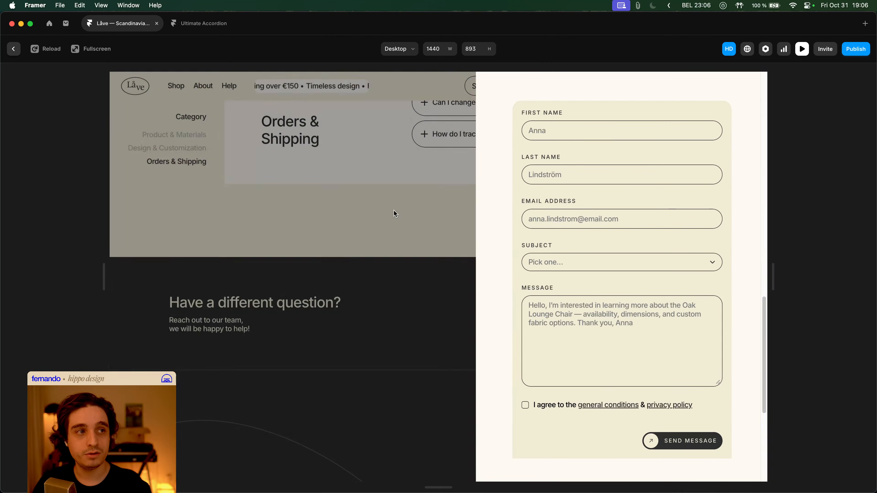
pyautogui.click(648, 304)
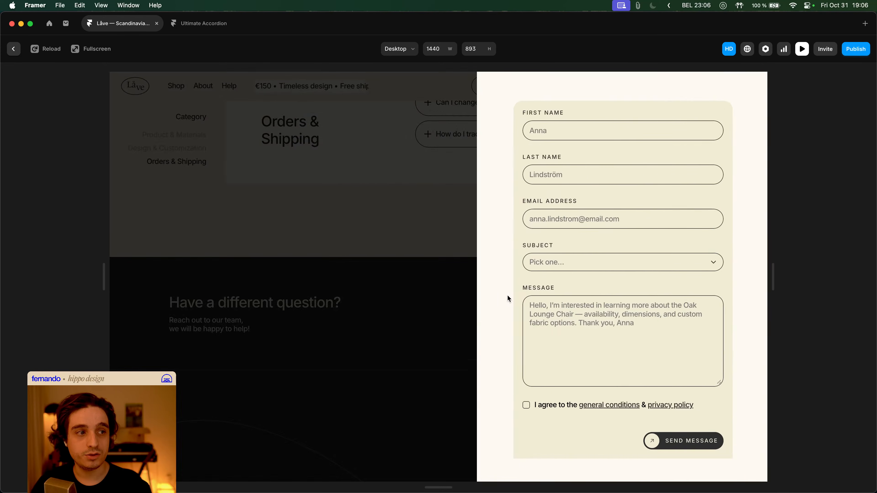
pyautogui.click(391, 285)
# - Exit the preview and open the FAQ page's Main layout template
pyautogui.press('Escape')
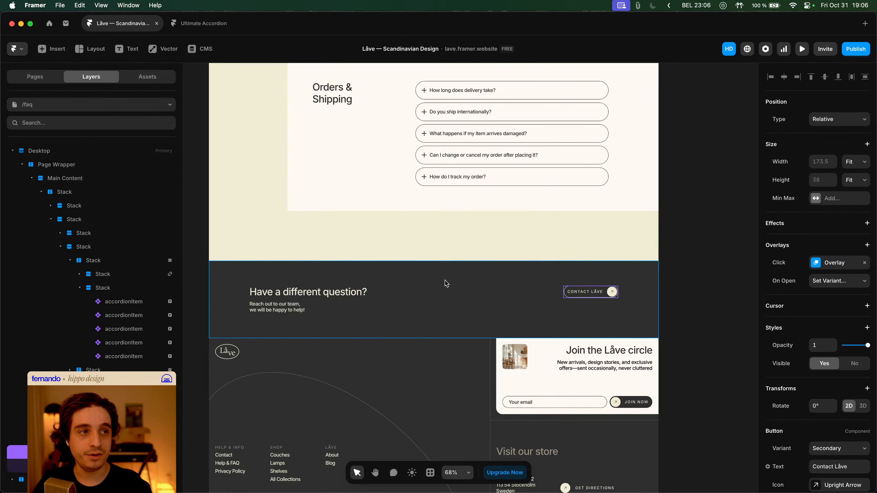
pyautogui.scroll(15, 391, 285)
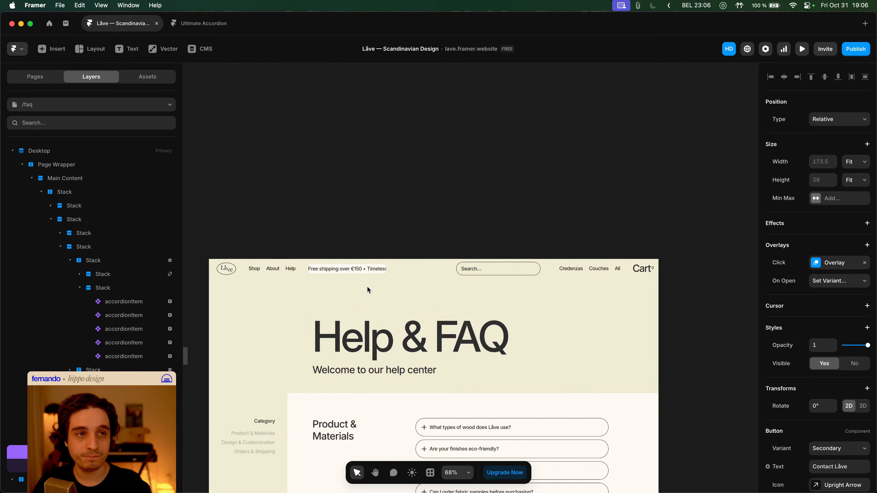
pyautogui.click(344, 235)
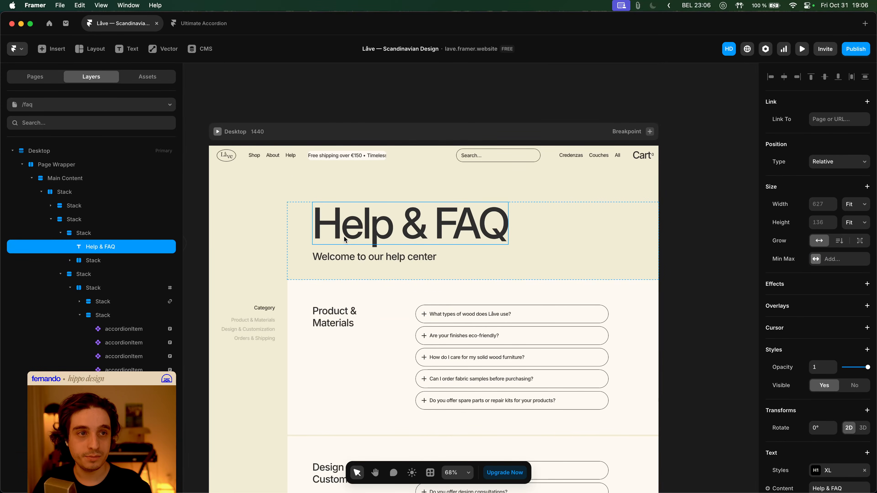
pyautogui.doubleClick(289, 156)
# - Open the Navbar component, select its vertical Shop text, then return to the Faq page
pyautogui.click(336, 127)
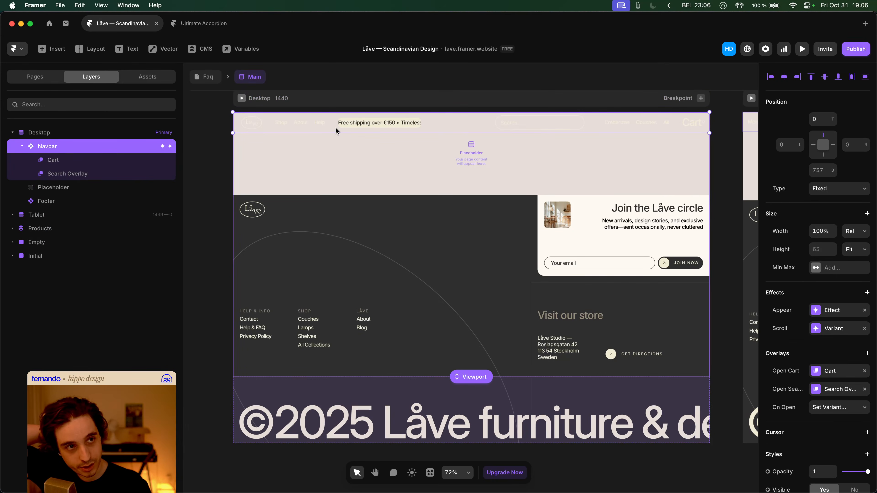
pyautogui.doubleClick(334, 127)
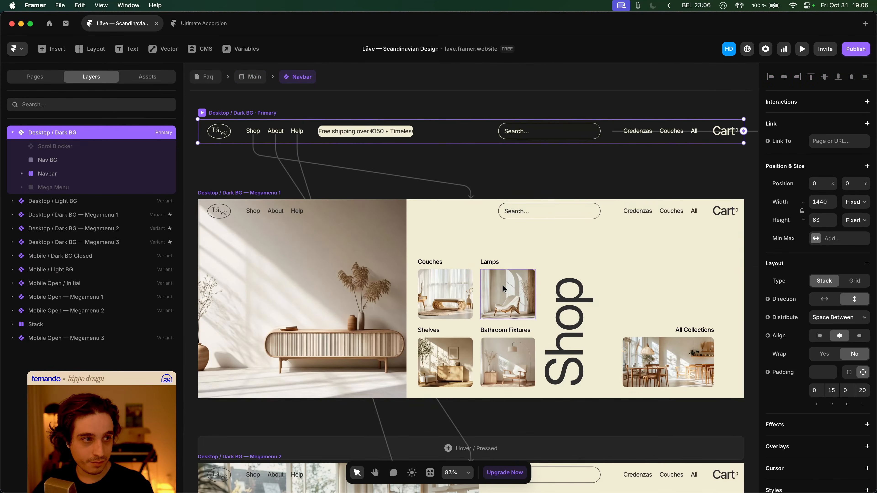
pyautogui.click(561, 312)
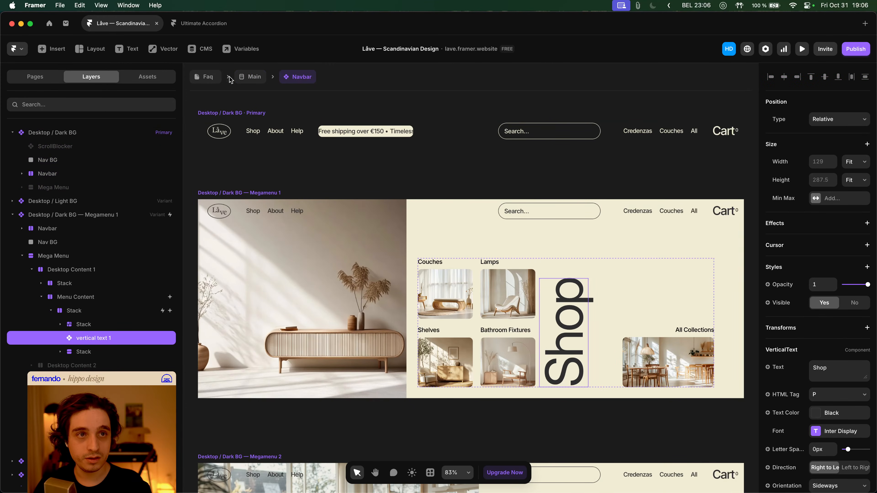
pyautogui.click(247, 78)
pyautogui.click(209, 81)
# - Open the Contact Låve button's overlay to edit its name, email, subject and message form
pyautogui.scroll(-10, 558, 298)
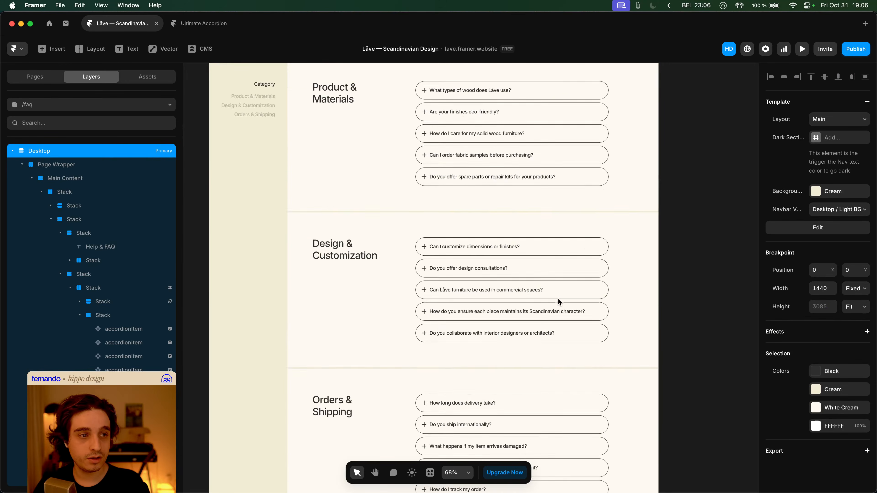
pyautogui.scroll(-3, 557, 297)
pyautogui.click(590, 367)
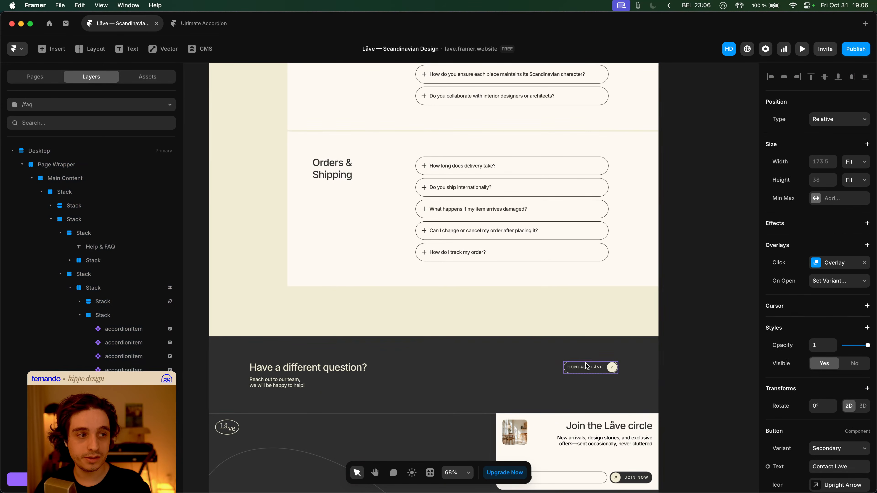
pyautogui.click(834, 262)
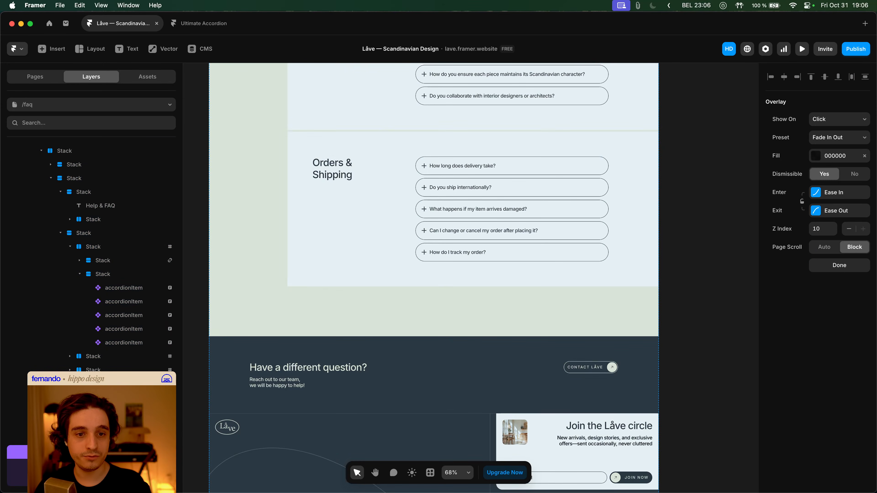
pyautogui.scroll(-2, 526, 318)
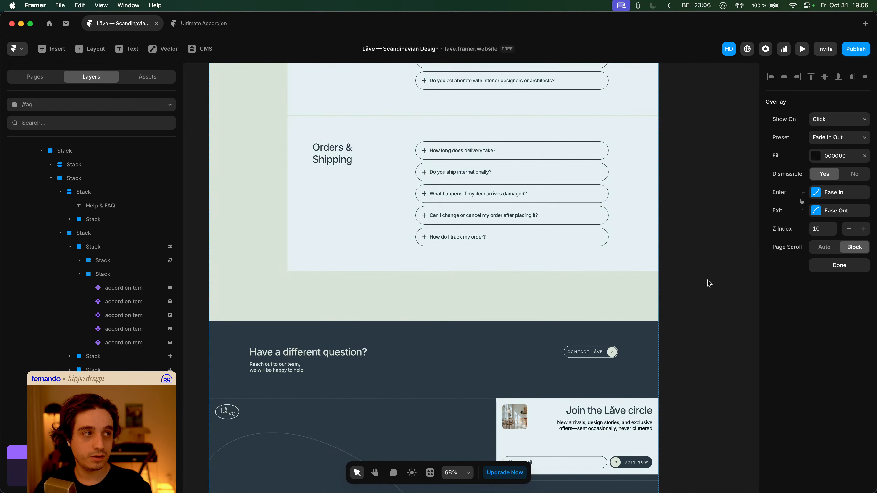
pyautogui.click(658, 292)
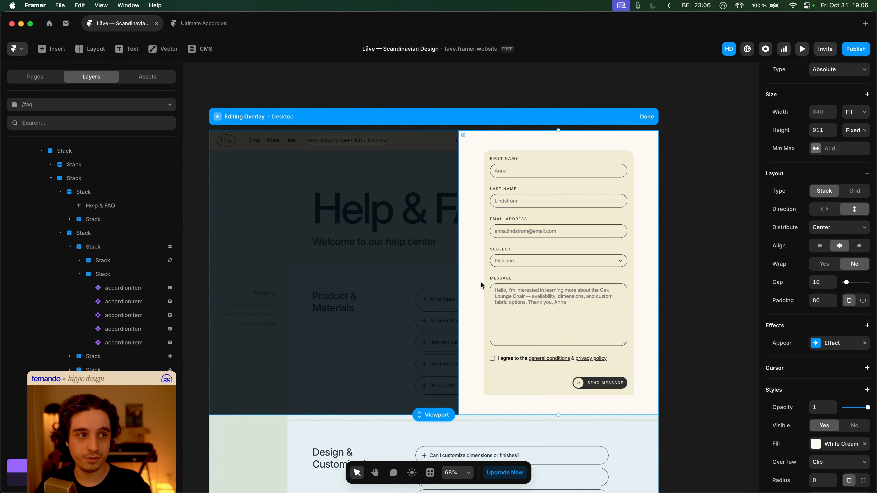
# - Paste the vertical Shop text into the overlay panel, keeping it relatively positioned
pyautogui.press('super+v')
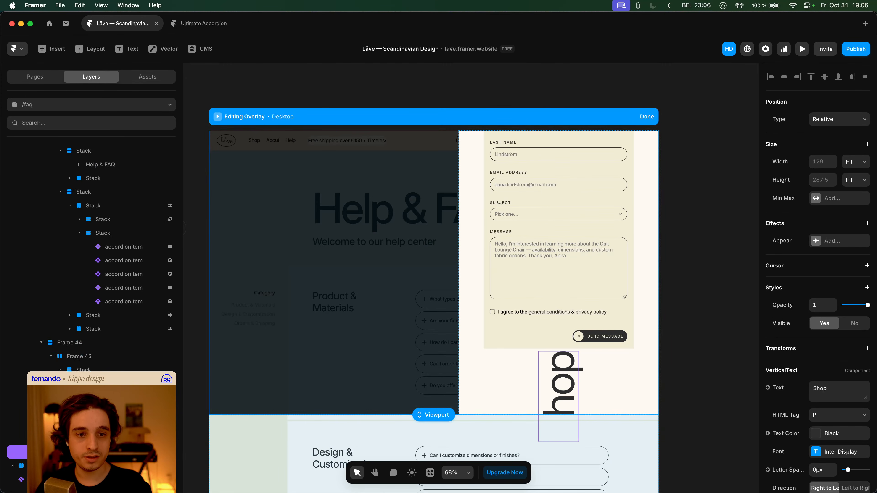
pyautogui.press('super+alt+p')
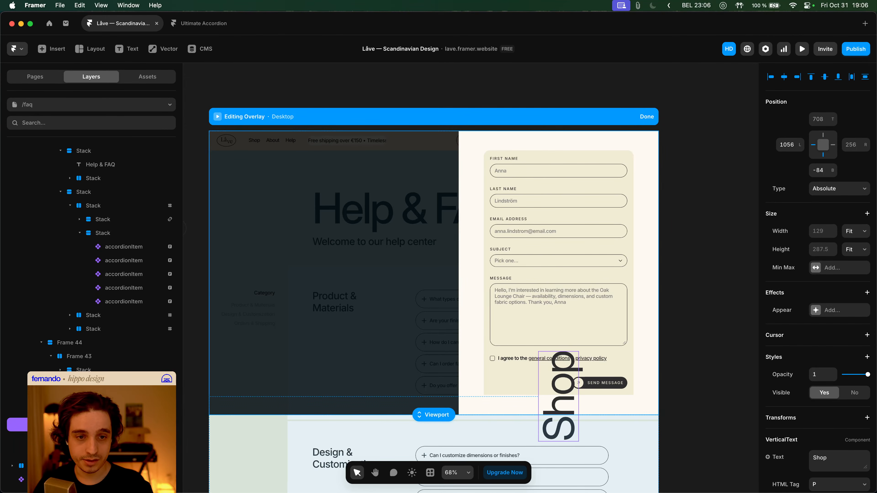
pyautogui.press('super+alt+p')
pyautogui.press('Escape')
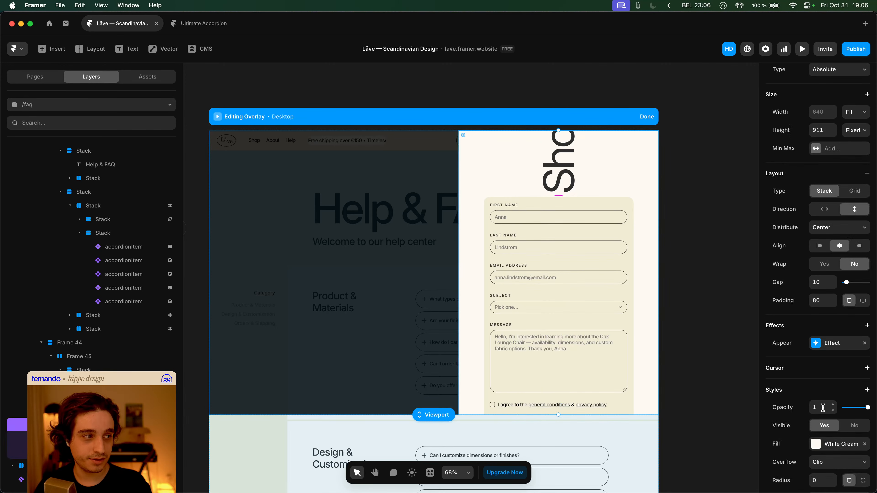
# - Make the overlay stack horizontal with a 70 gap between Shop and the form
pyautogui.click(819, 214)
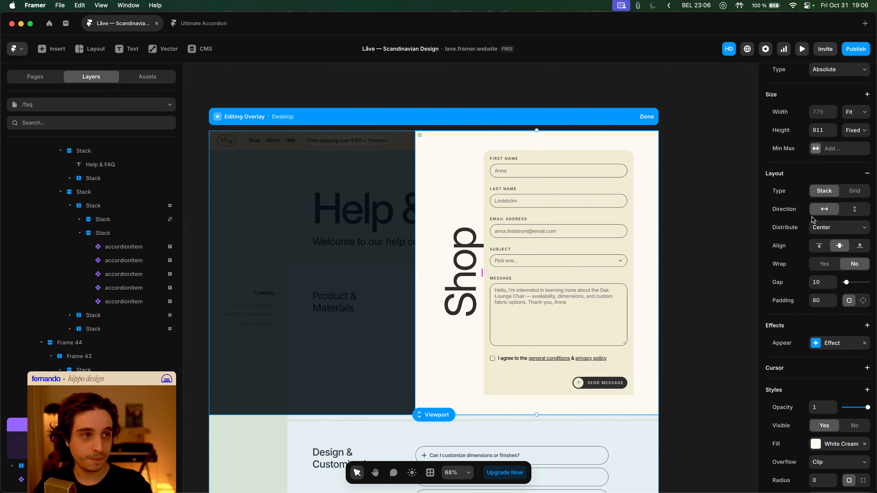
pyautogui.moveTo(480, 272); pyautogui.dragTo(498, 272)
pyautogui.click(443, 271)
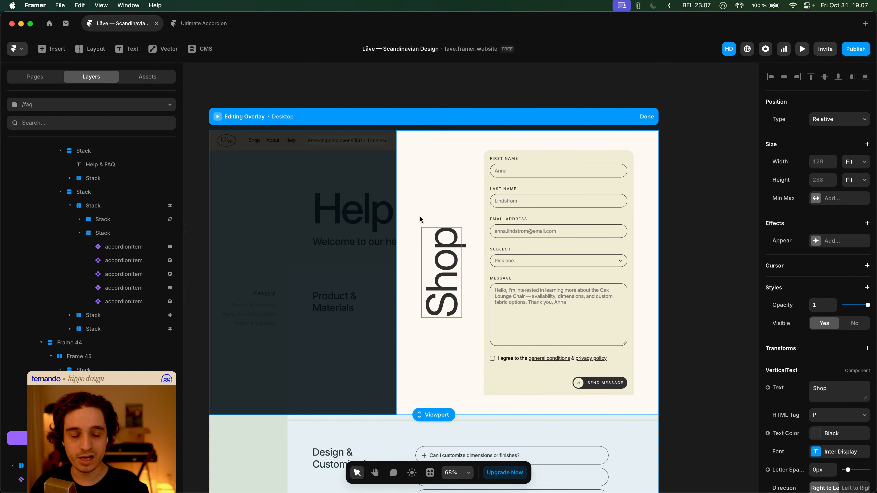
# - Reduce the gap between the vertical text and the contact form to 60
pyautogui.moveTo(418, 226); pyautogui.dragTo(434, 258)
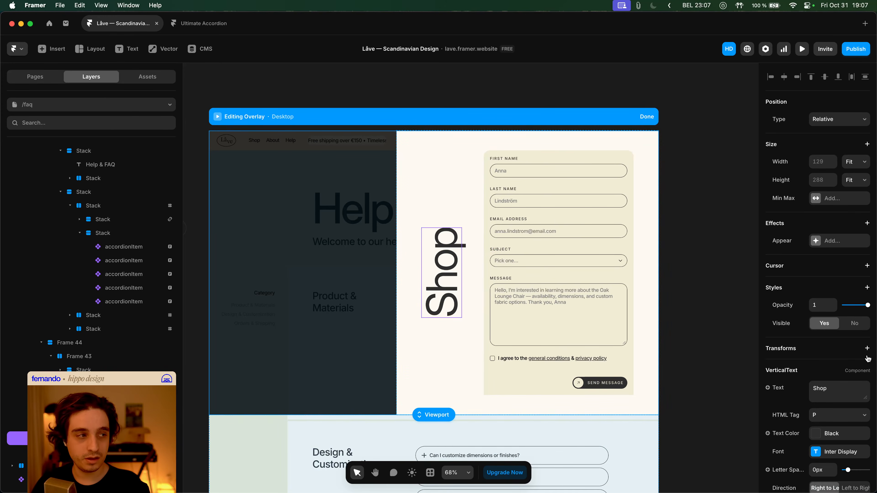
pyautogui.scroll(-4, 873, 356)
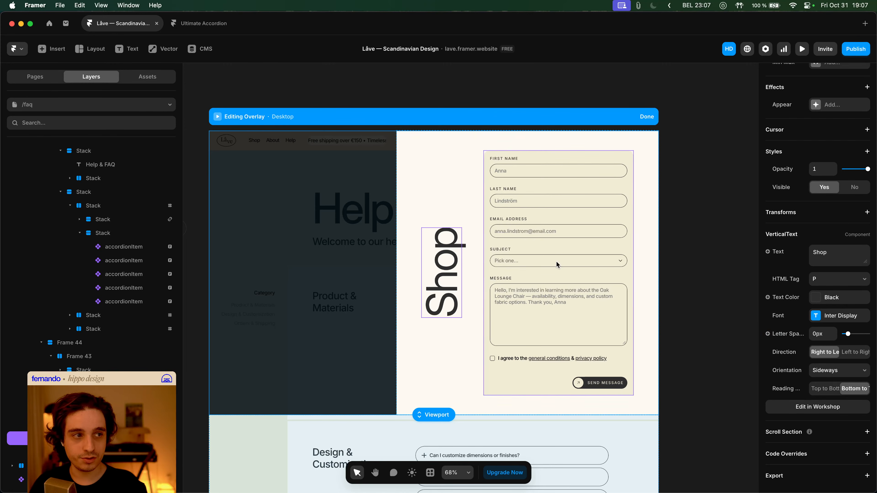
pyautogui.scroll(4, 813, 328)
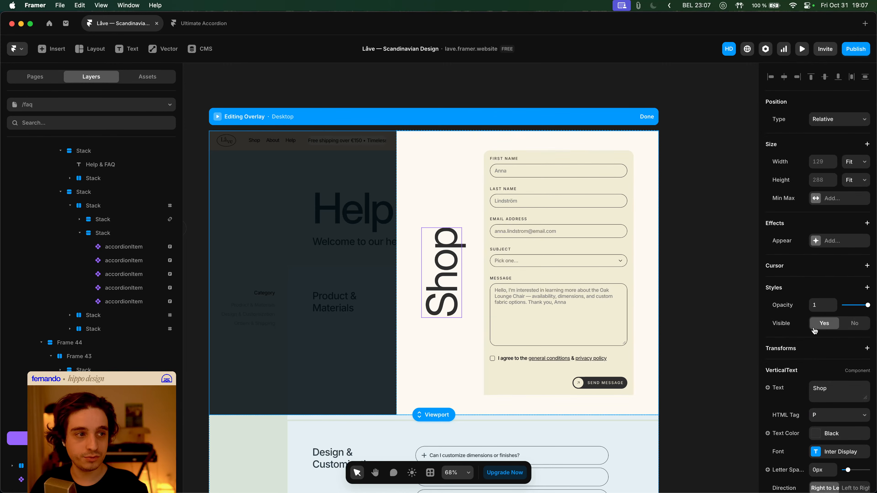
pyautogui.click(468, 328)
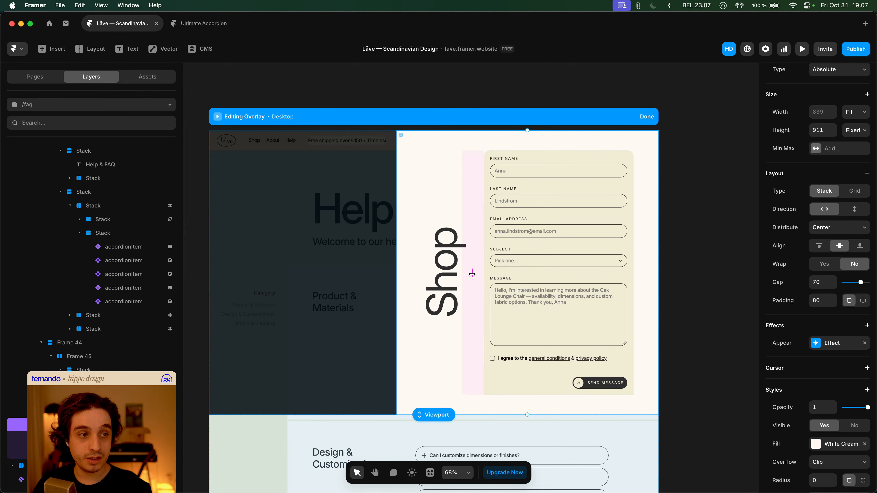
pyautogui.moveTo(472, 274); pyautogui.dragTo(466, 276)
# - Change the VerticalText's Text property from Shop to 'Reach out'
pyautogui.click(451, 275)
pyautogui.click(833, 454)
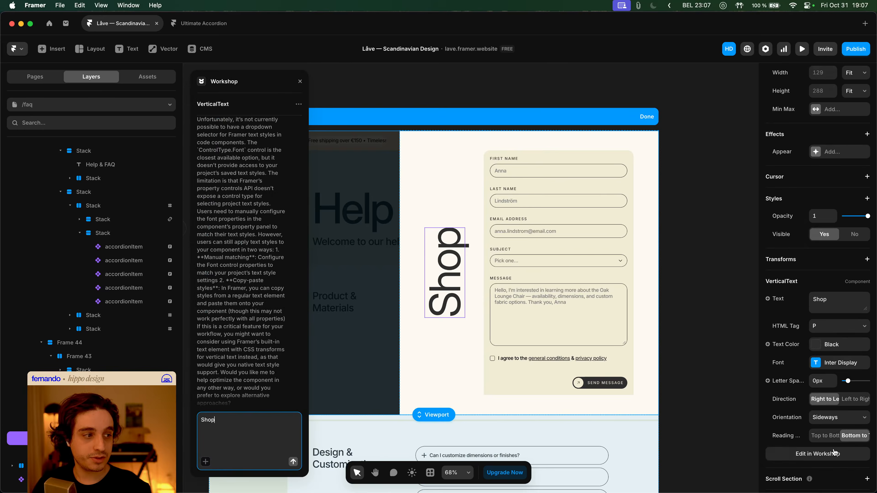
pyautogui.click(300, 82)
pyautogui.click(822, 294)
pyautogui.write('Reach ou')
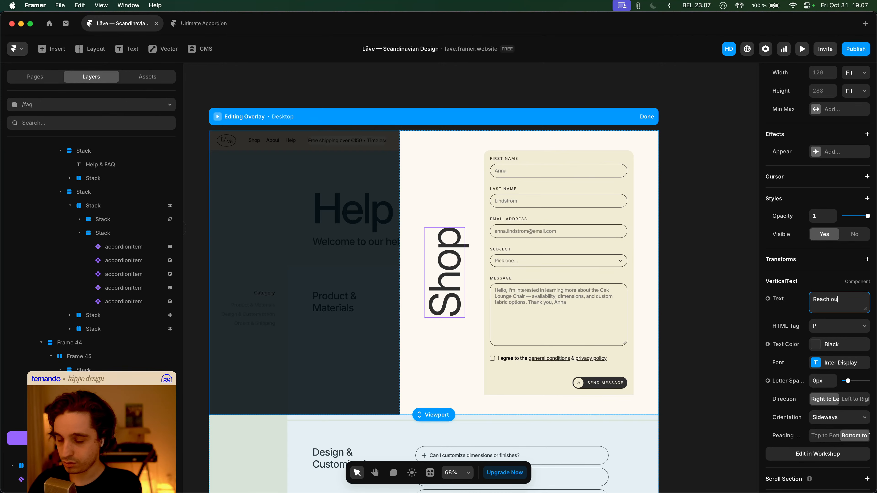
pyautogui.write('t')
pyautogui.press('Tab')
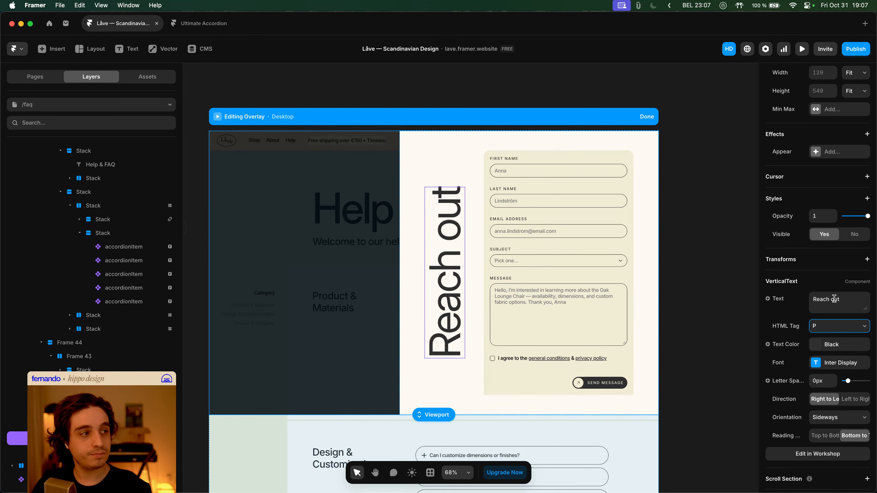
pyautogui.scroll(-15, 687, 315)
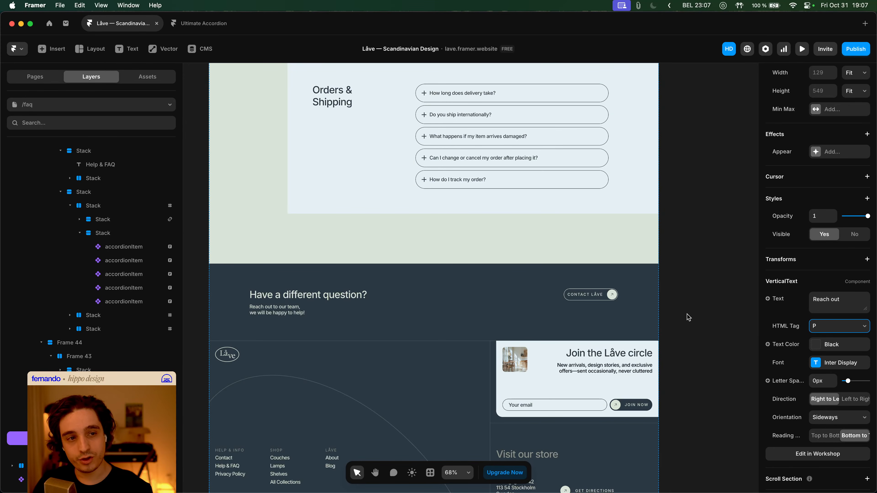
pyautogui.scroll(15, 687, 317)
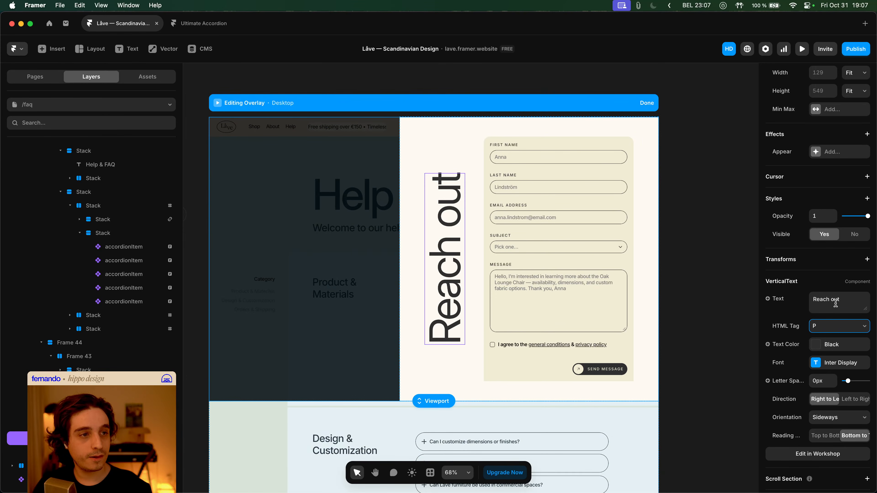
# - Compare with the live site's contact heading in Arc, then return to Framer
pyautogui.press('super+Tab')
pyautogui.scroll(10, 428, 238)
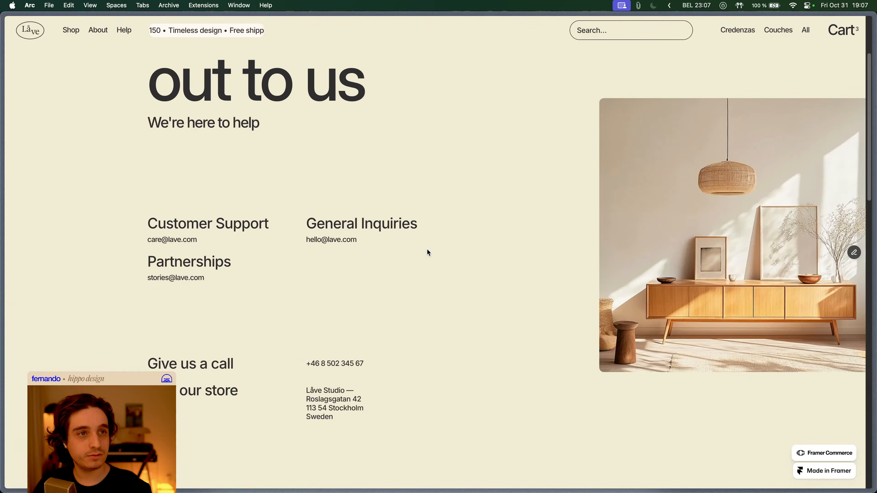
pyautogui.press('super+Tab')
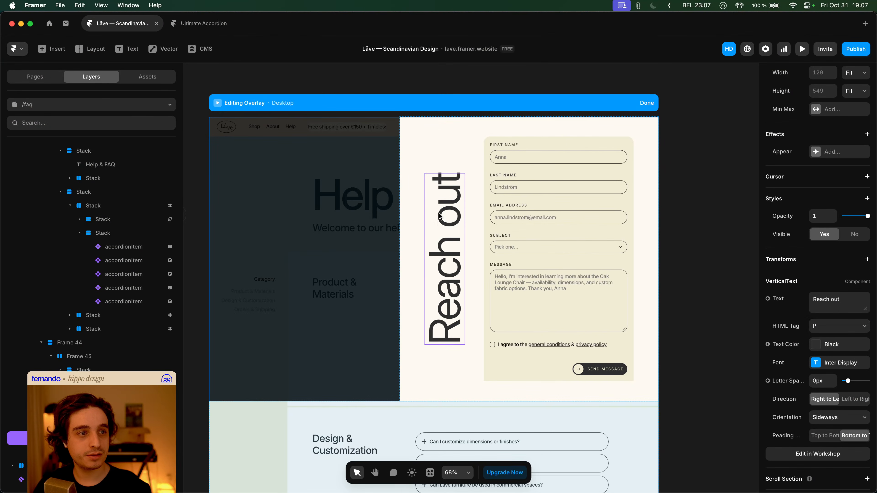
# - Try rewording the vertical heading as 'Reach out to us' with a line break, then undo the break
pyautogui.click(850, 308)
pyautogui.press('Right')
pyautogui.press('Escape')
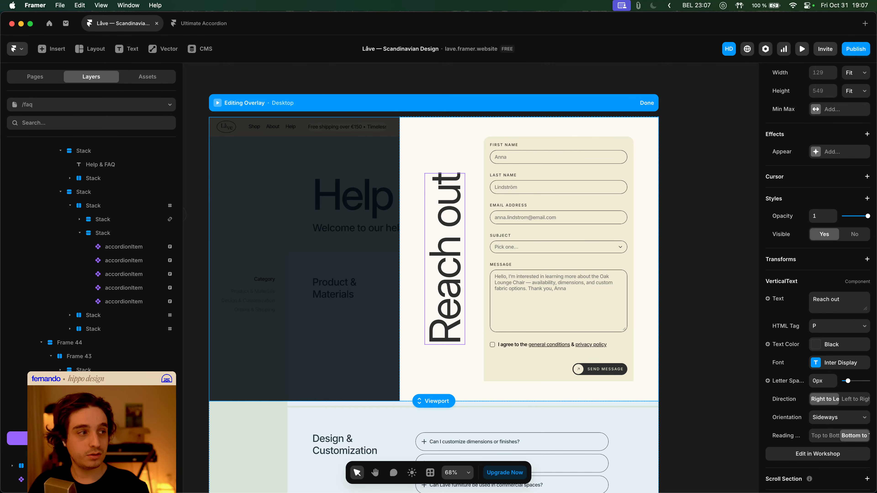
pyautogui.click(849, 305)
pyautogui.press('Right')
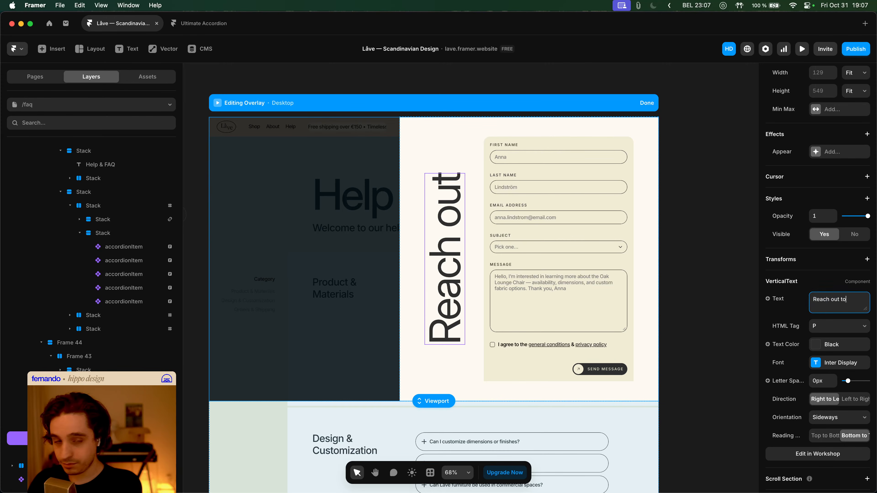
pyautogui.press('Tab')
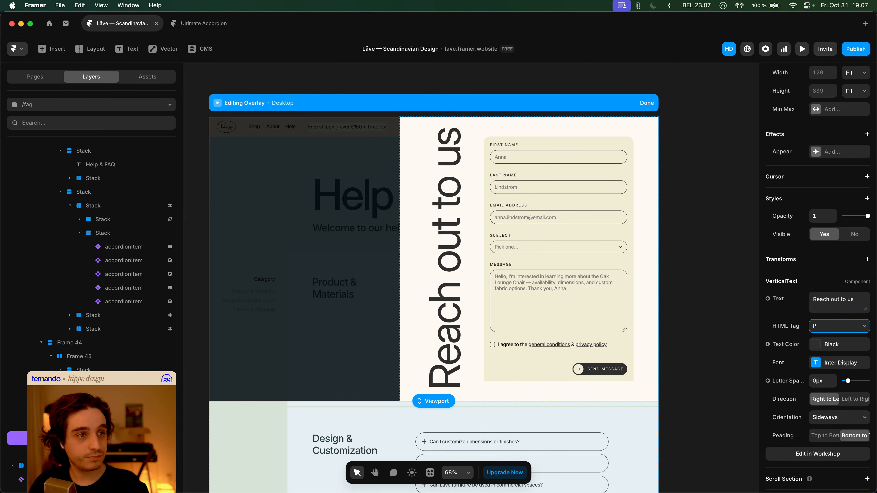
pyautogui.click(832, 302)
pyautogui.click(840, 299)
pyautogui.press('Return')
pyautogui.press('Tab')
pyautogui.press('super+z')
pyautogui.press('super+shift+z')
pyautogui.press('super+z')
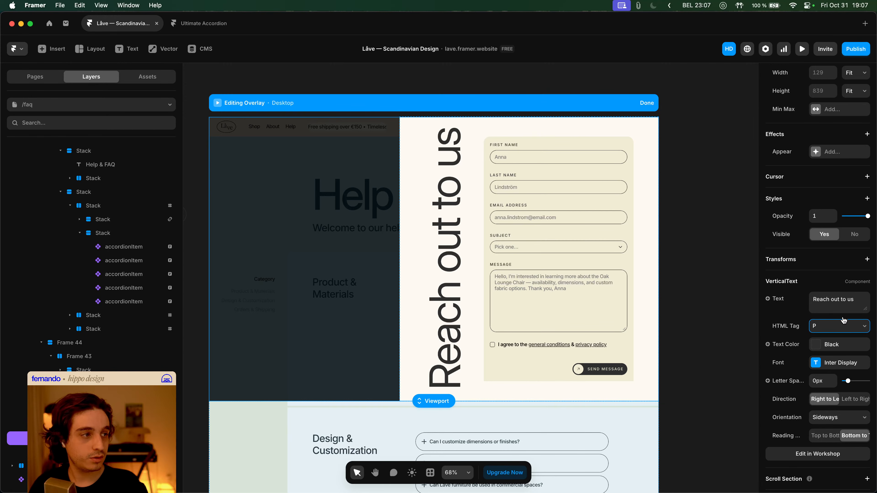
# - Test a font size of 4 on the vertical text, revert it, and retitle the heading 'Contact'
pyautogui.click(839, 362)
pyautogui.click(697, 399)
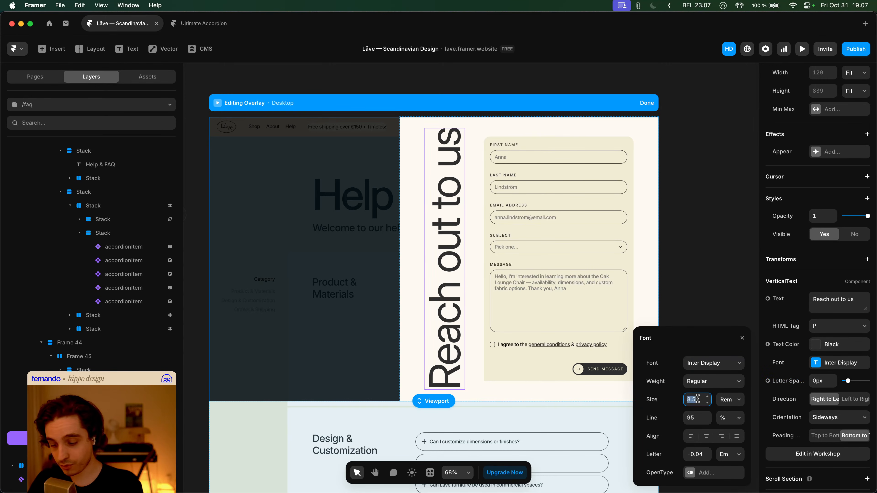
pyautogui.write('4')
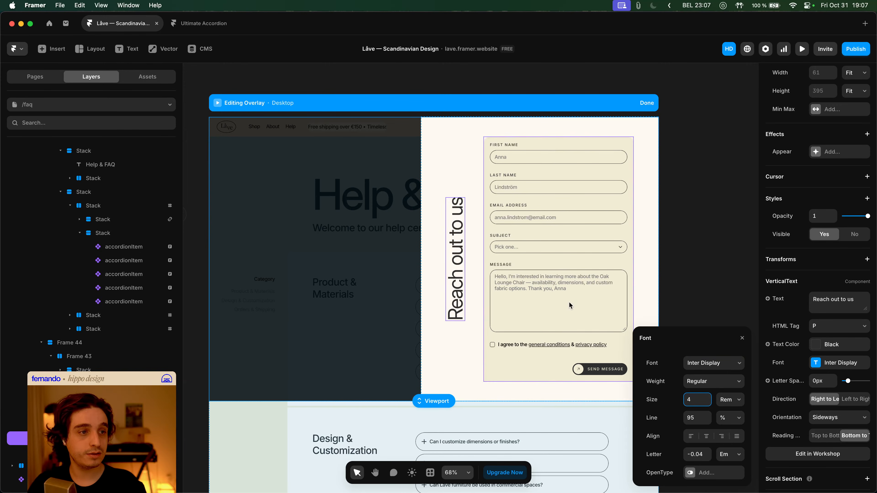
pyautogui.press('Escape')
pyautogui.press('Escape')
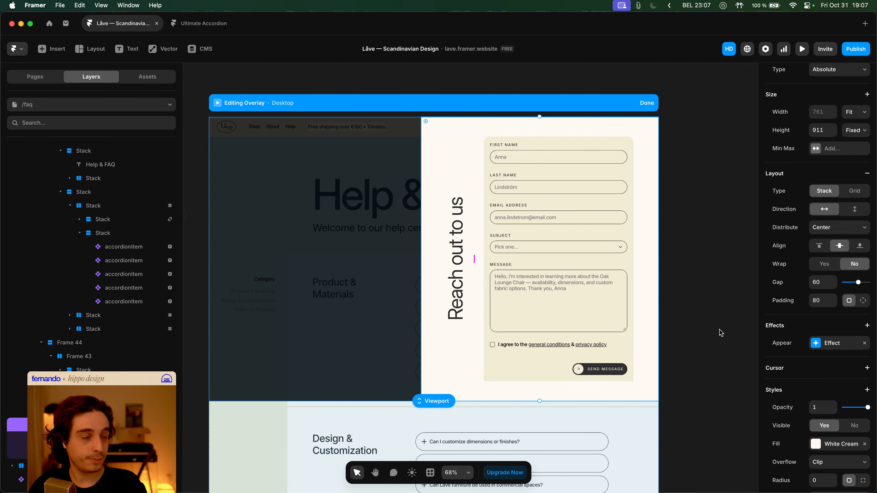
pyautogui.press('super+z')
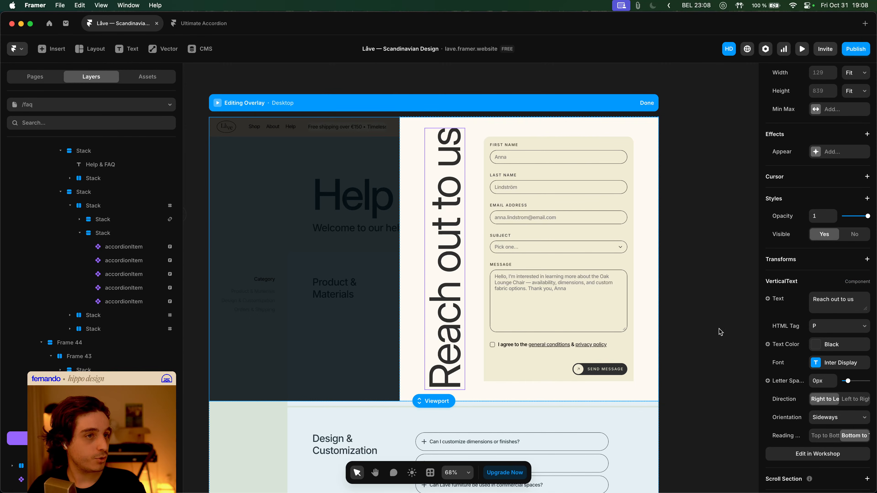
pyautogui.click(838, 303)
pyautogui.write('Contact')
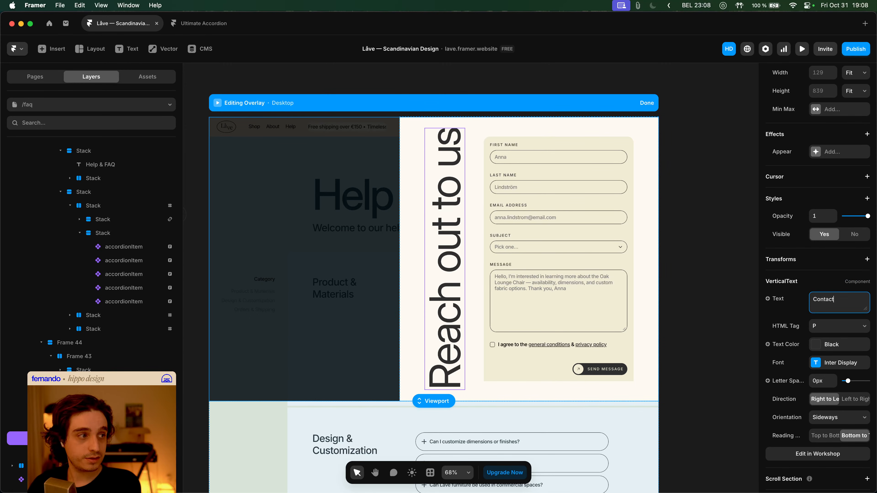
pyautogui.press('Tab')
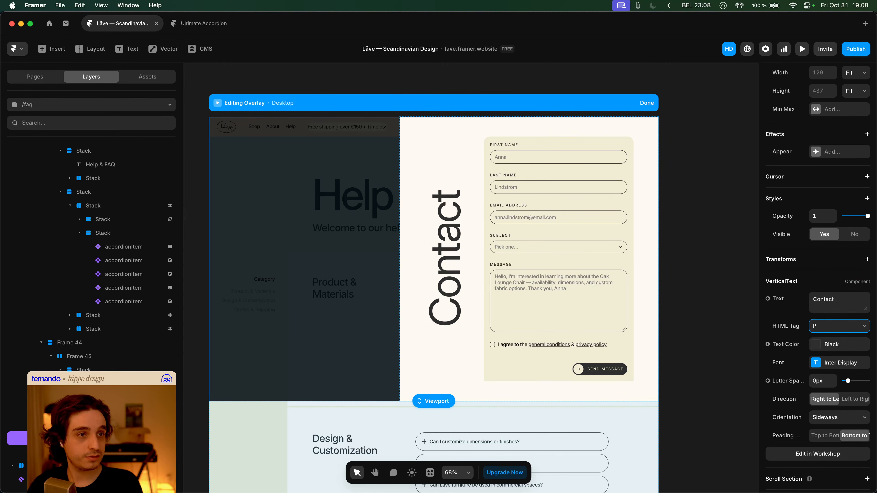
# - Back on the FAQ page, open the overlay settings of the footer's Contact Låve button
pyautogui.press('Escape')
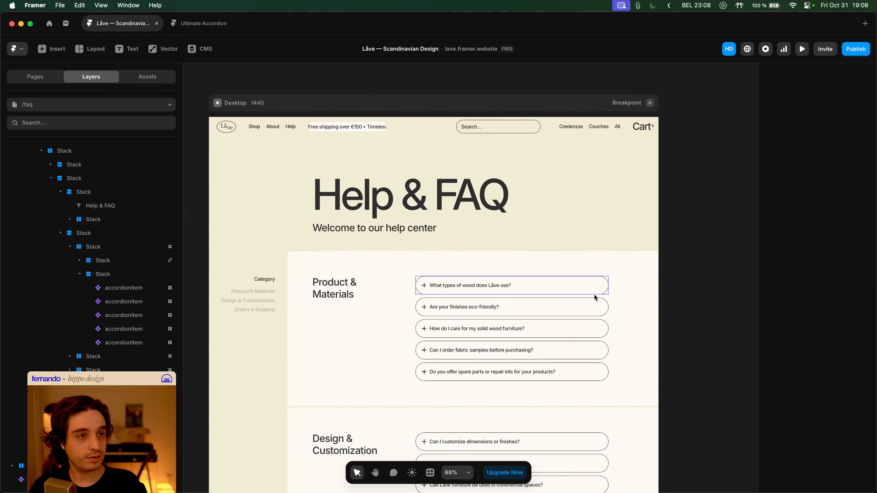
pyautogui.scroll(-5, 554, 312)
pyautogui.scroll(-10, 554, 310)
pyautogui.click(605, 323)
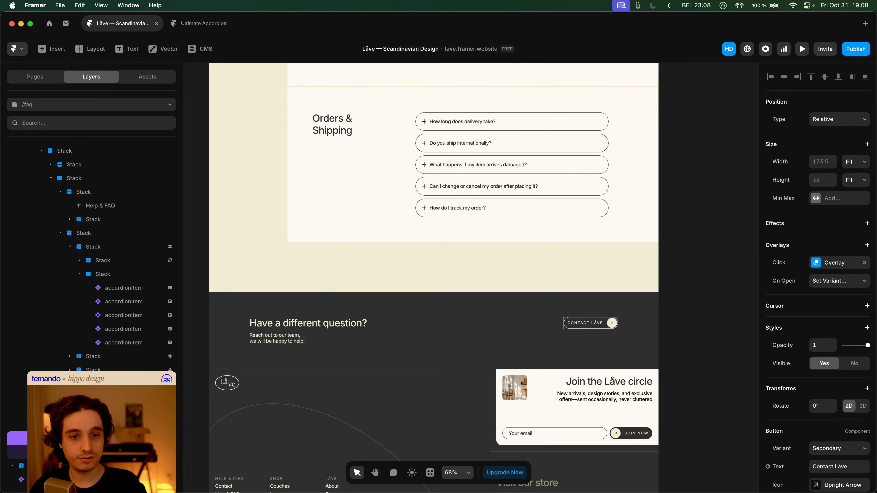
pyautogui.click(834, 263)
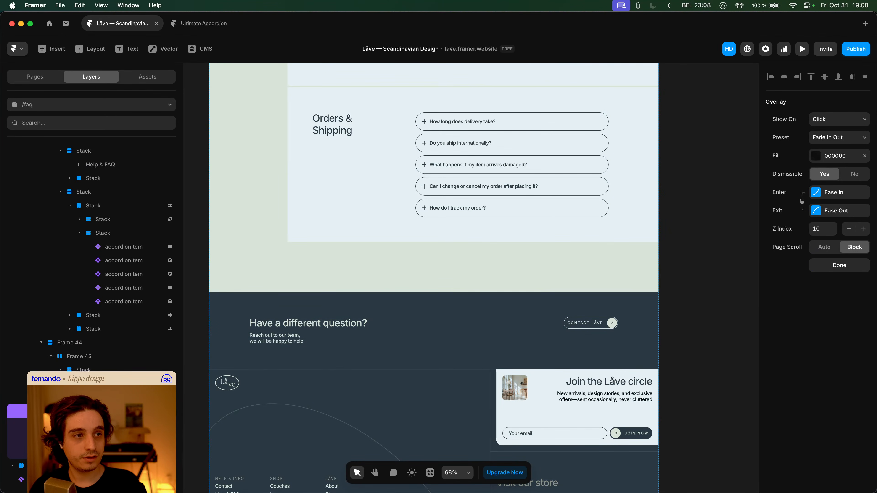
# - Align the overlay panel's content to the bottom after briefly comparing top alignment
pyautogui.press('Escape')
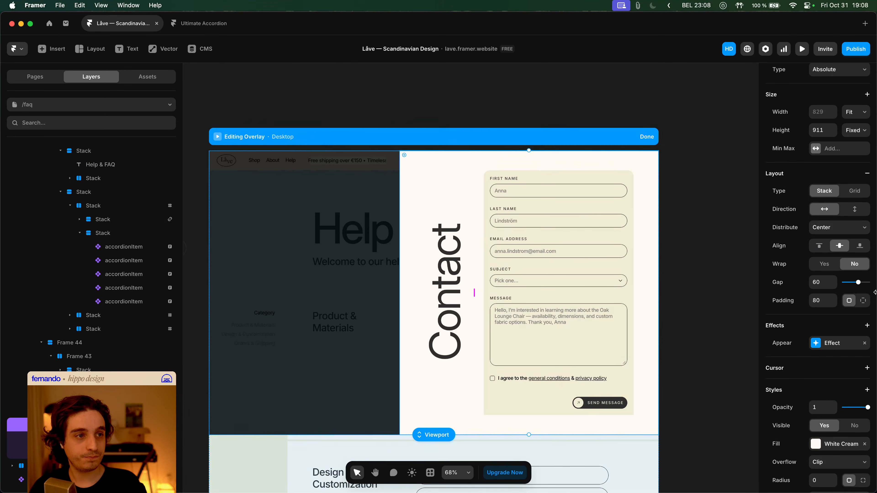
pyautogui.click(859, 246)
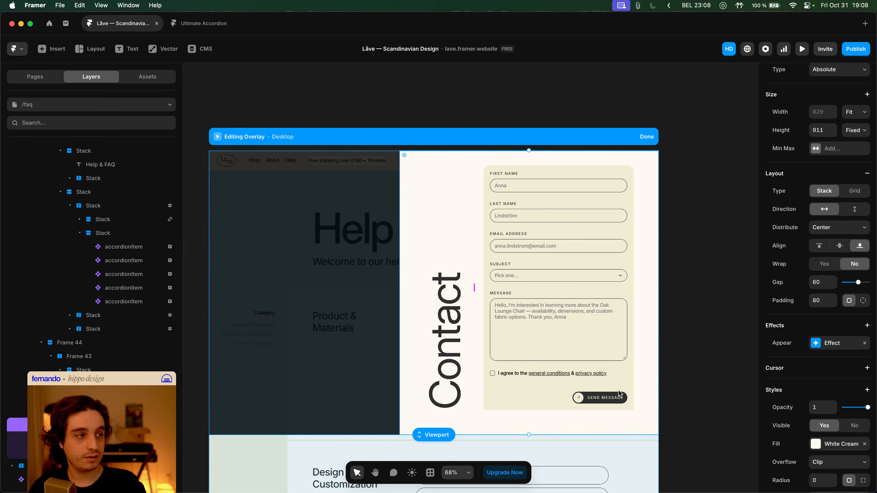
pyautogui.click(820, 246)
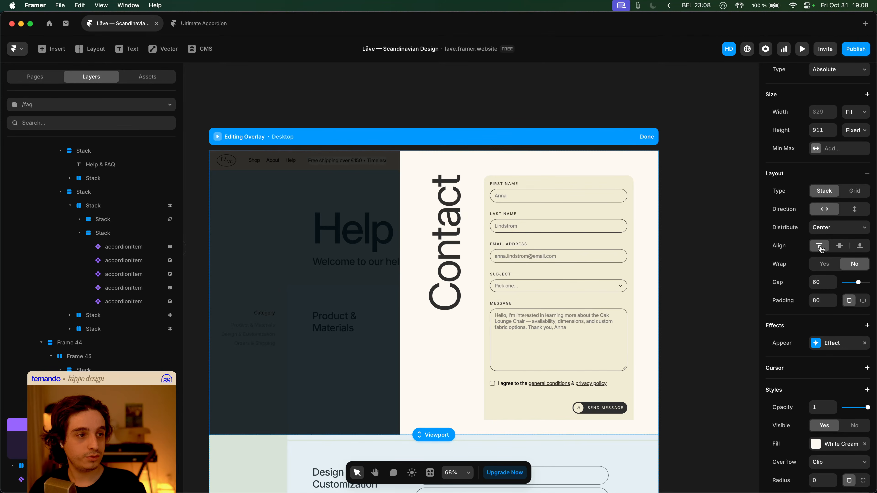
pyautogui.click(860, 246)
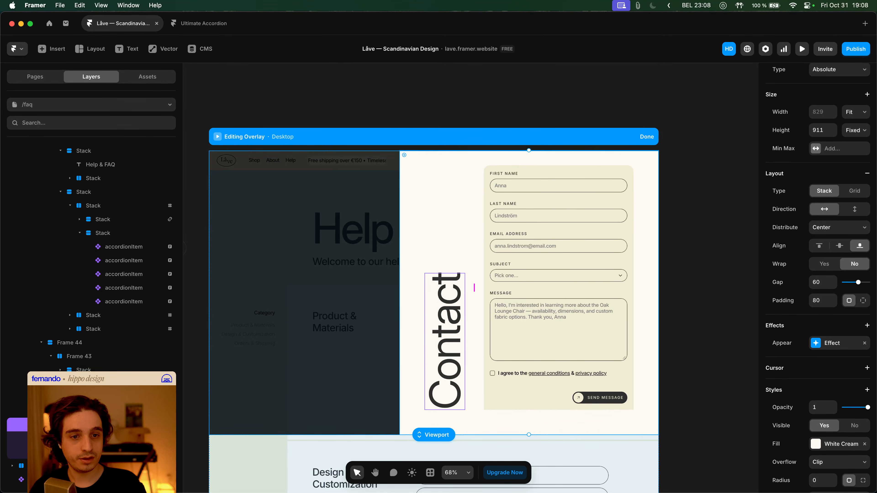
# - Select the cream panel holding the Contact heading and form and edit its padding
pyautogui.click(517, 387)
pyautogui.click(445, 342)
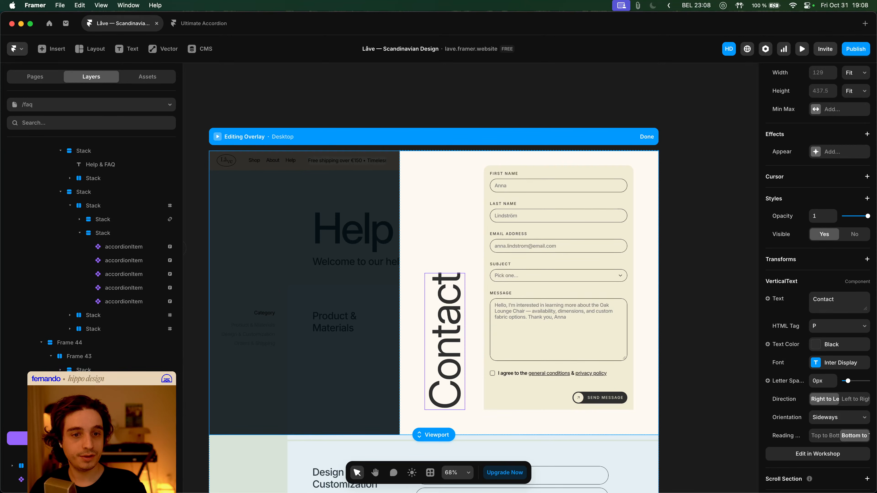
pyautogui.click(474, 287)
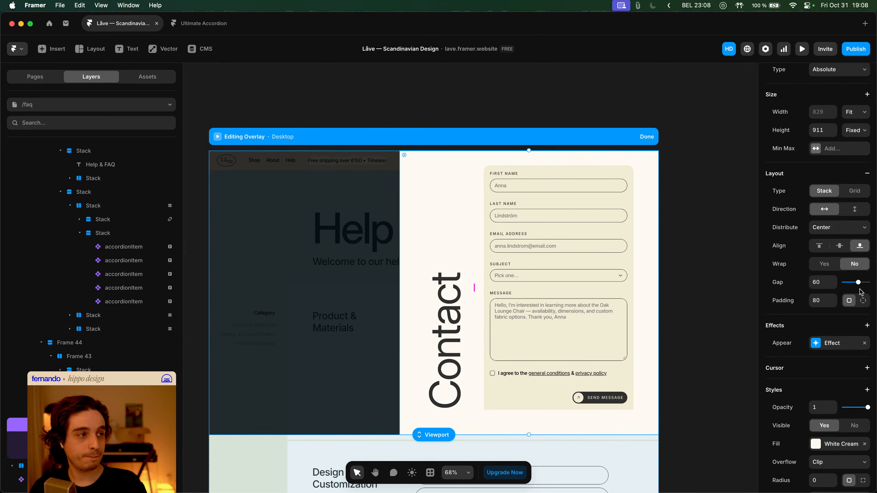
pyautogui.click(822, 300)
# - Give the cream panel per-side padding: 40 top, 80 right, 40 bottom, 40 left
pyautogui.write('0')
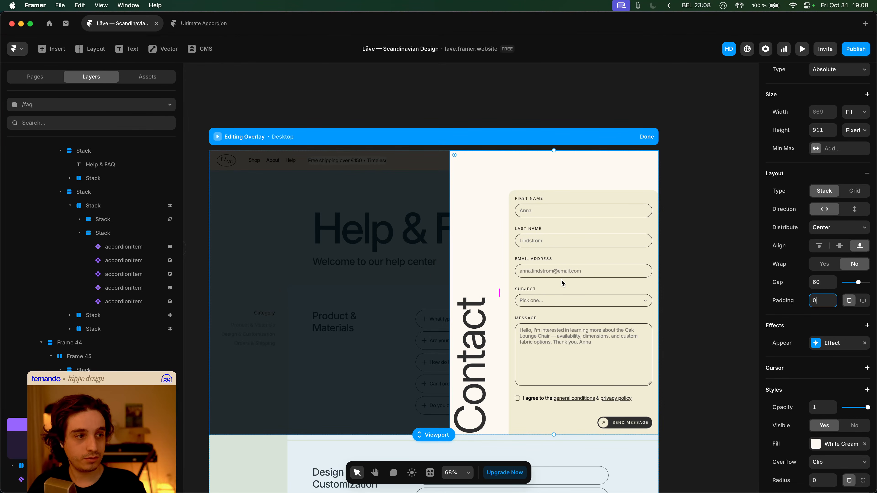
pyautogui.write('20')
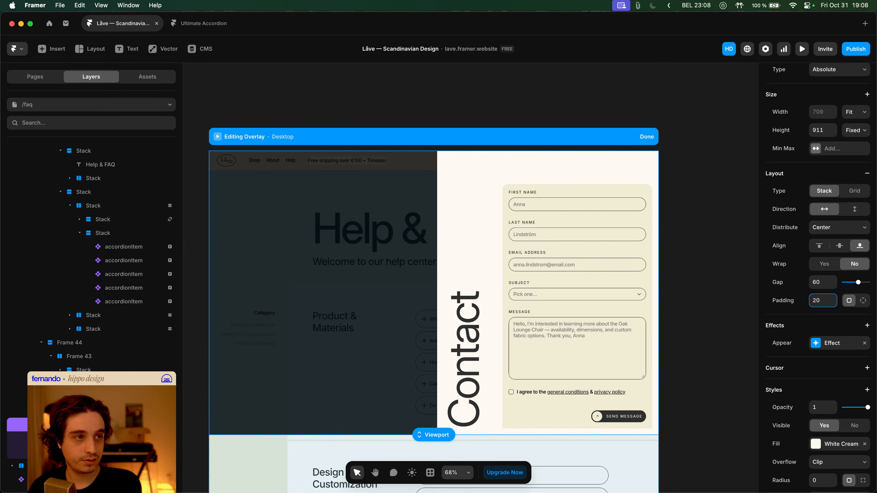
pyautogui.hotkey('shift', 'Up')
pyautogui.hotkey('shift', 'Up')
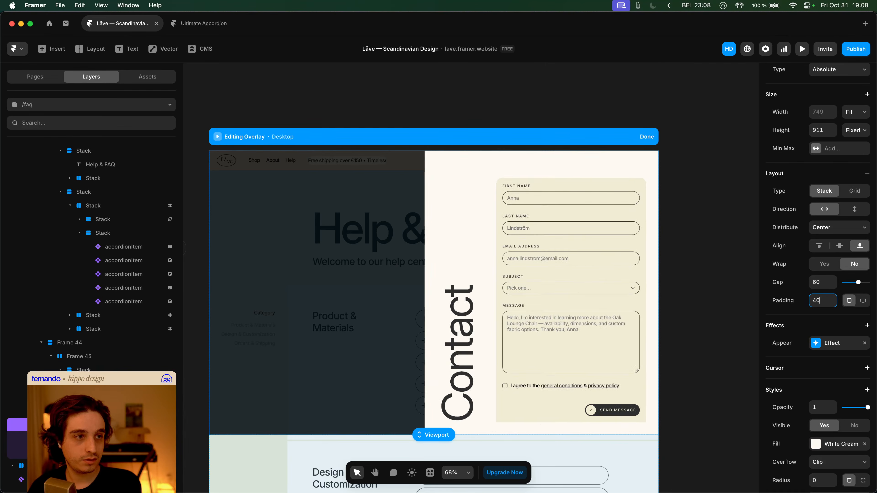
pyautogui.click(865, 301)
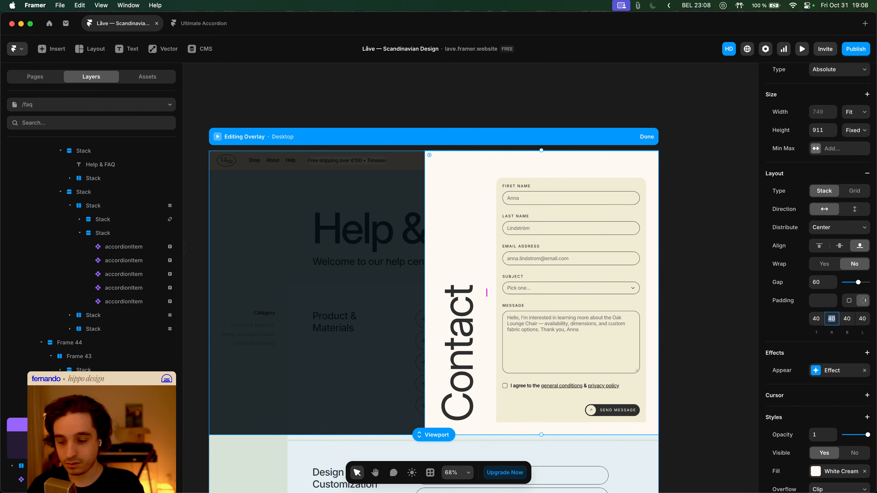
pyautogui.press('Tab')
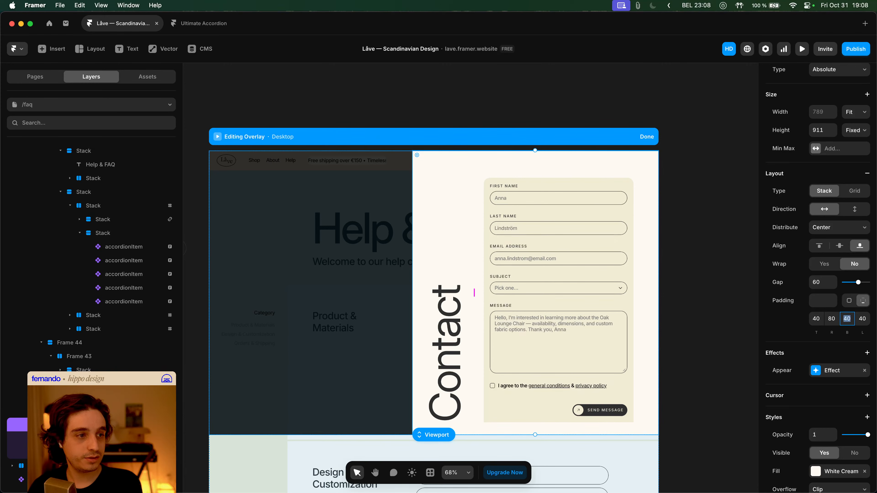
pyautogui.write('80')
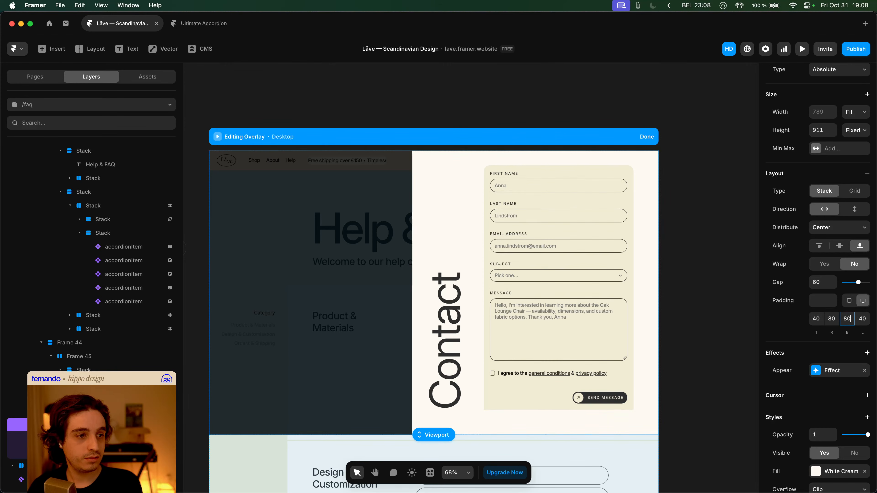
pyautogui.write('40')
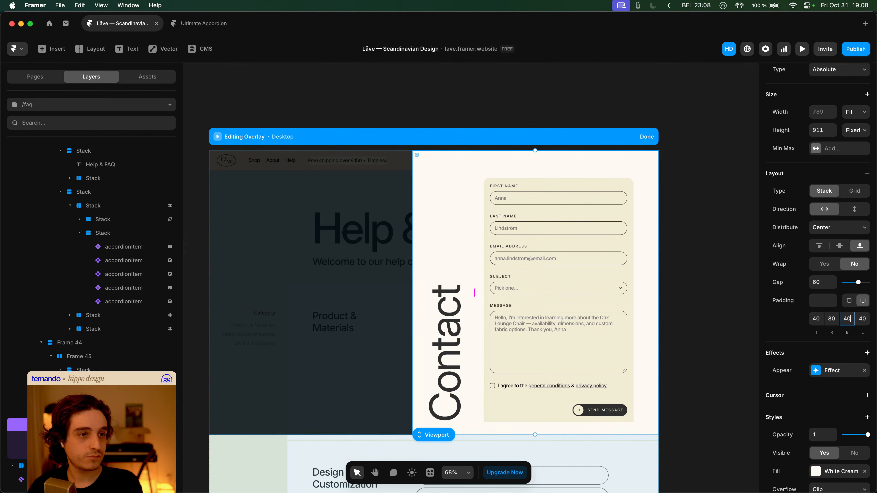
pyautogui.click(437, 241)
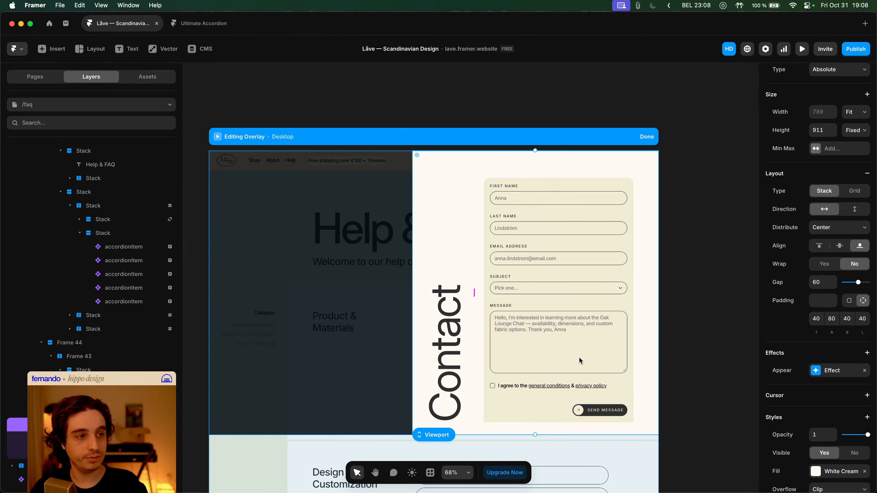
pyautogui.scroll(-3, 541, 358)
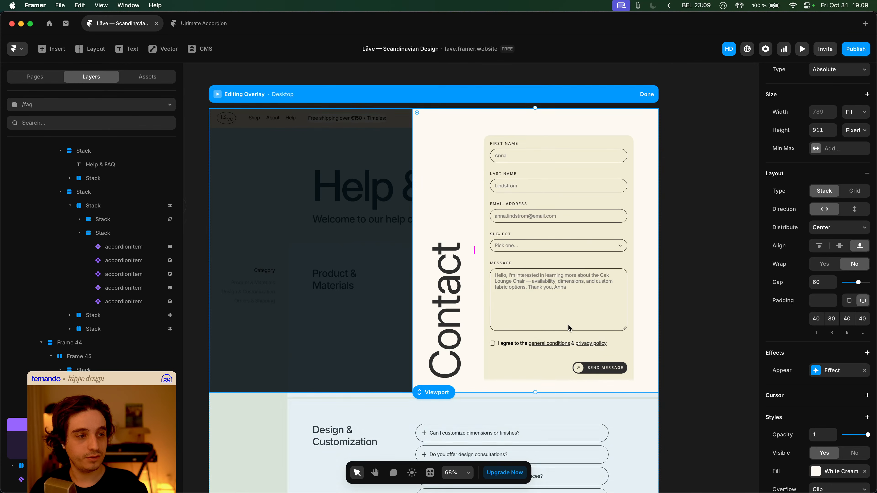
pyautogui.scroll(2, 559, 324)
# - Finish the overlay edit and inspect the navbar's Main layout template before returning to the FAQ page
pyautogui.click(656, 122)
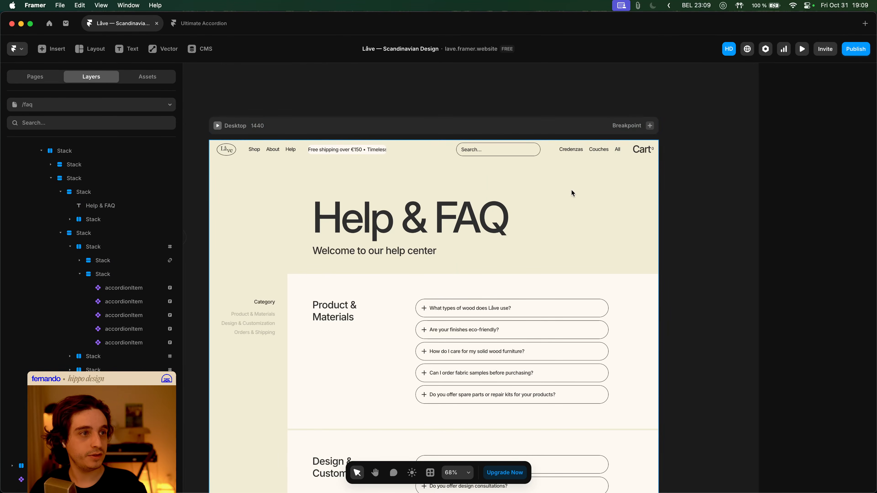
pyautogui.click(636, 152)
pyautogui.doubleClick(620, 153)
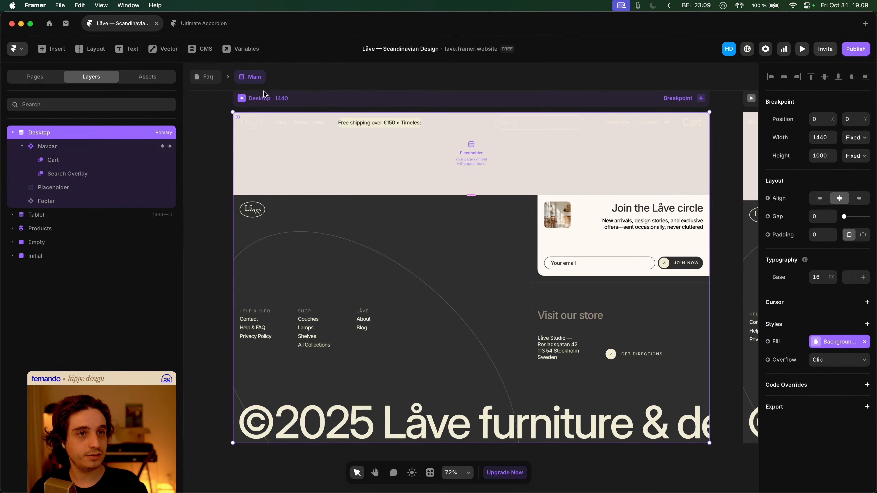
pyautogui.click(207, 76)
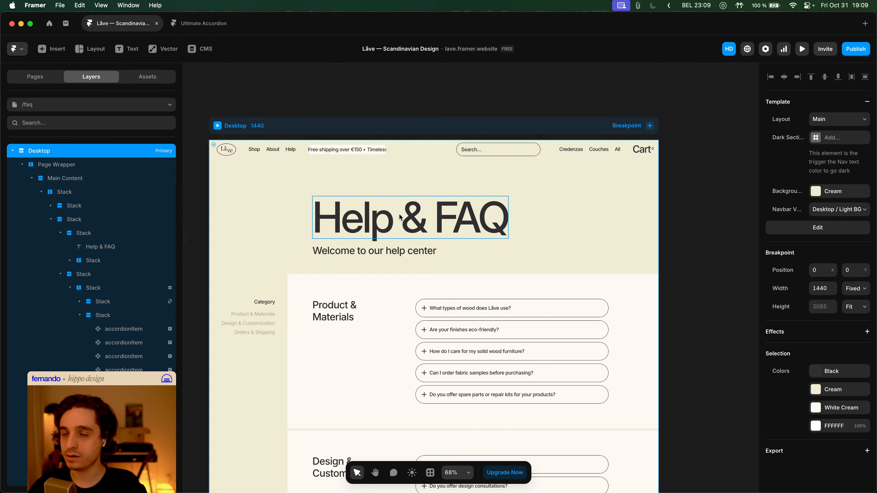
# - Open the Home page from the site pages list
pyautogui.scroll(-5, 431, 221)
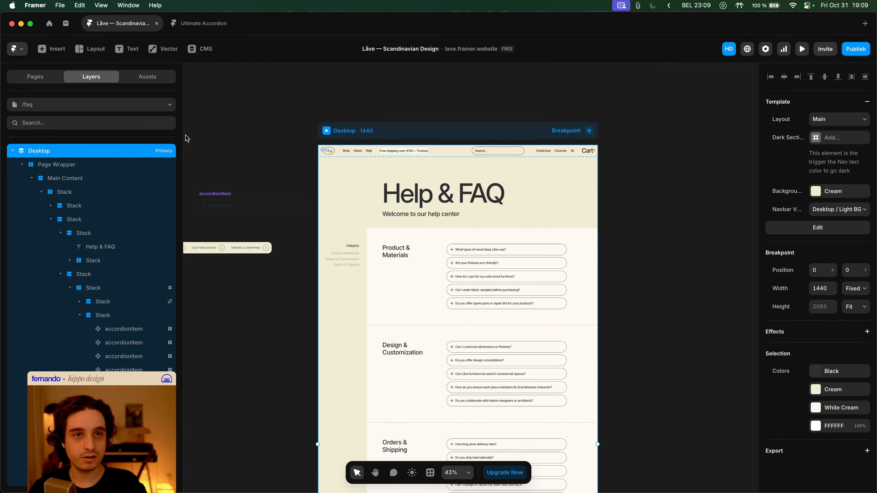
pyautogui.click(38, 76)
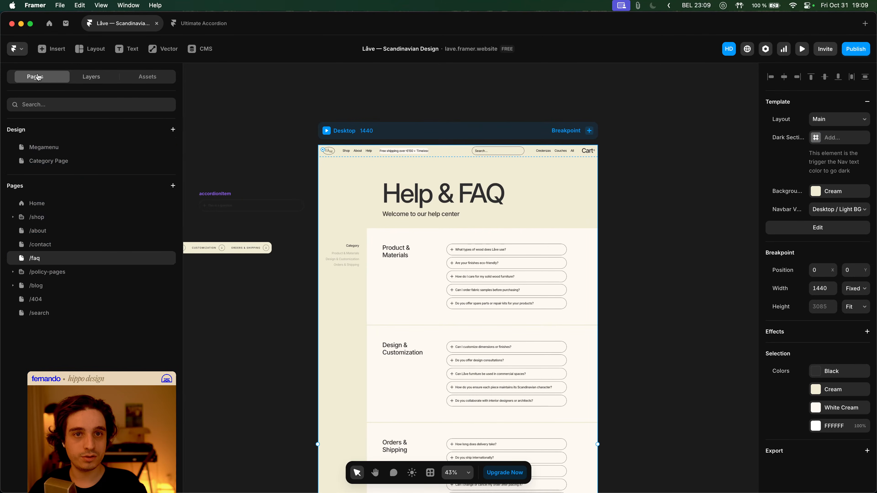
pyautogui.click(55, 206)
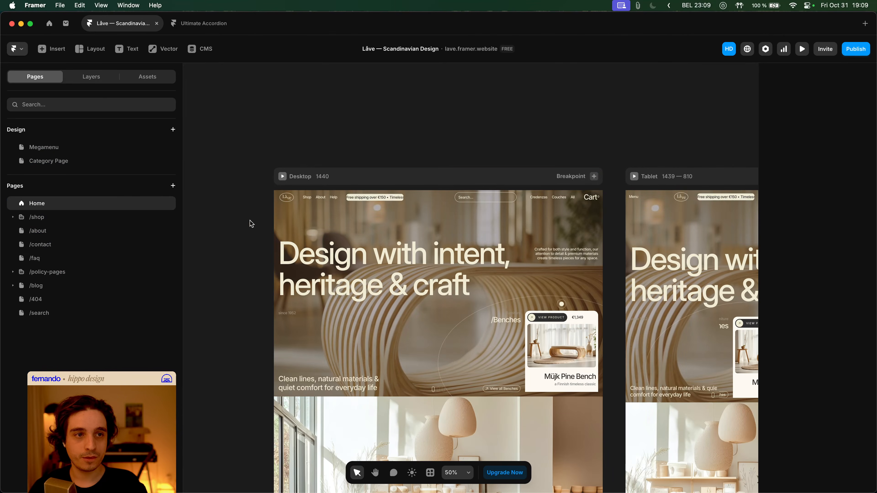
# - Preview the Home page and test opening and closing the search overlay and cart drawer
pyautogui.click(282, 177)
pyautogui.click(528, 90)
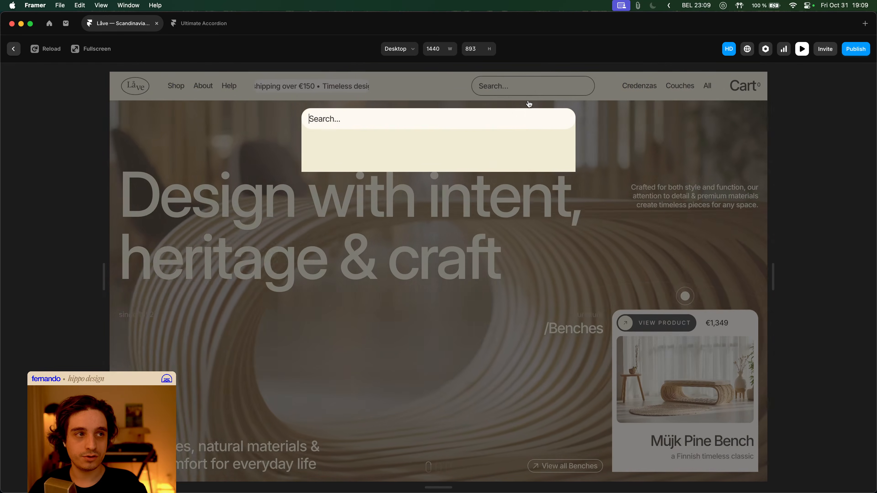
pyautogui.click(579, 104)
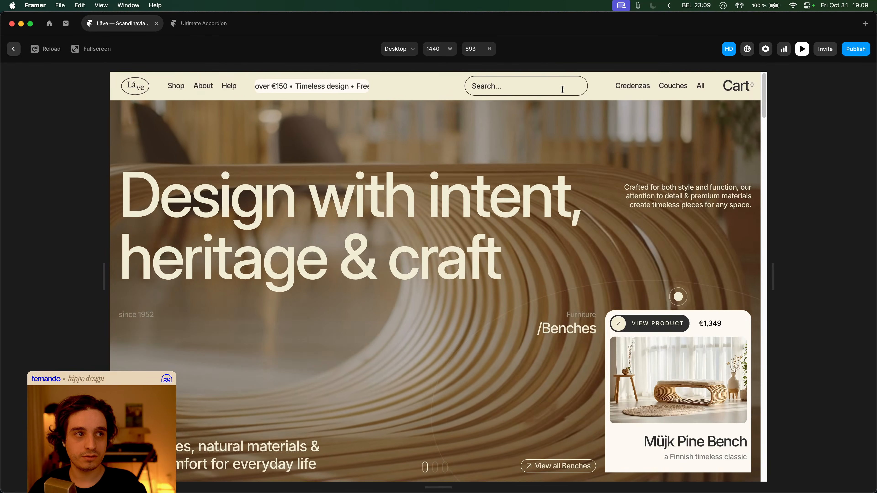
pyautogui.click(579, 100)
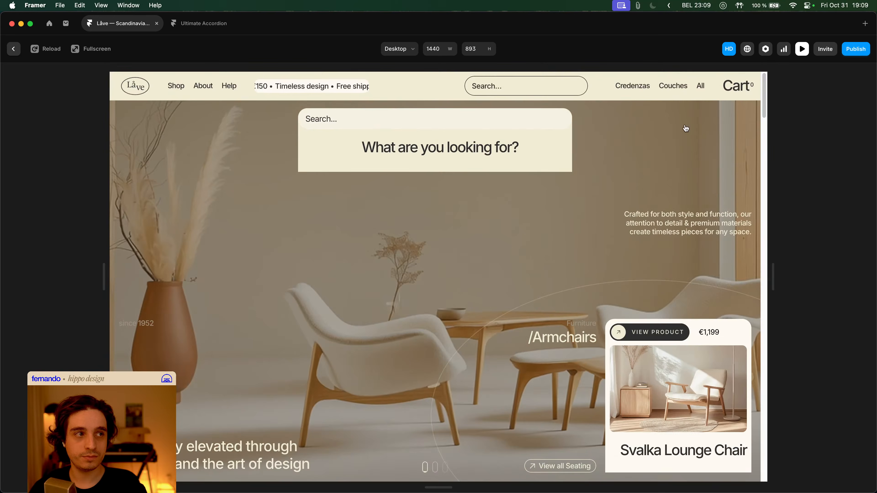
pyautogui.click(725, 103)
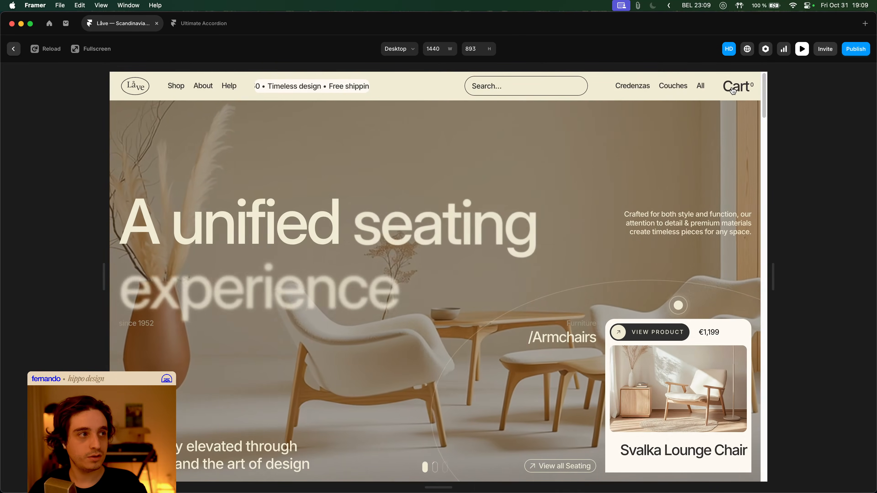
pyautogui.click(733, 89)
pyautogui.click(388, 146)
pyautogui.click(738, 87)
pyautogui.click(753, 91)
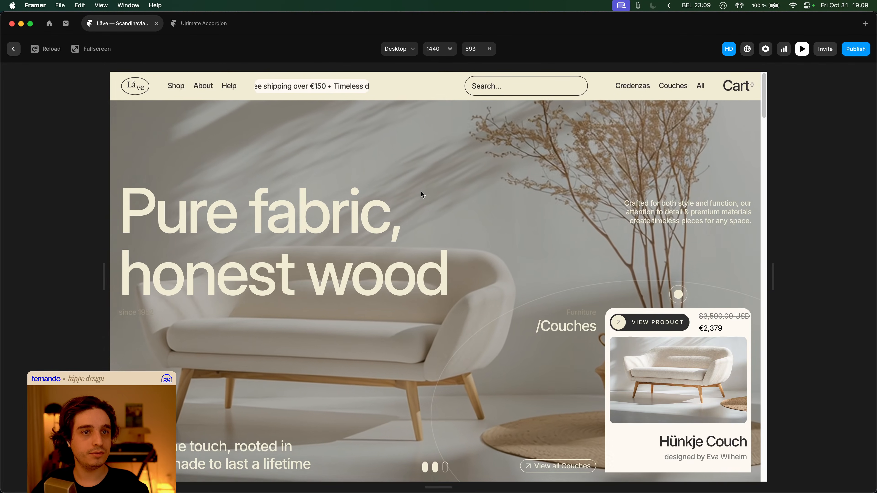
# - Browse Shop > Couches and the Gift Card product page, reopen the Shop menu, then exit preview
pyautogui.click(176, 86)
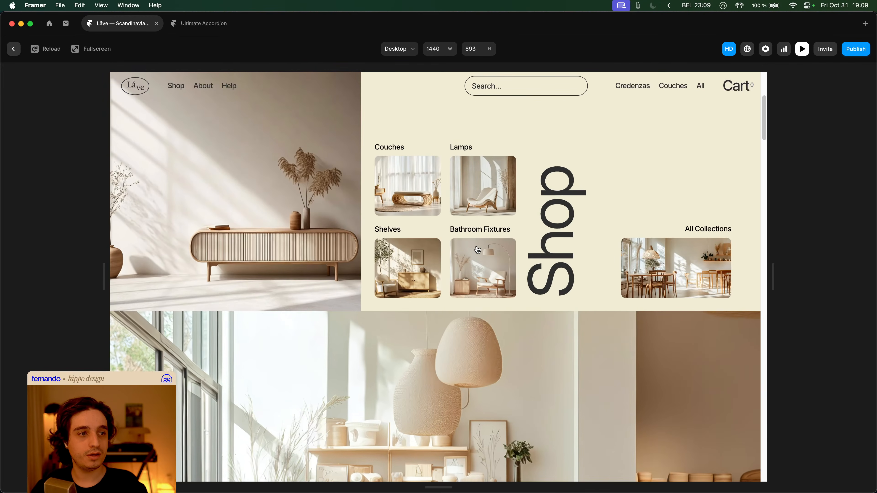
pyautogui.click(413, 212)
pyautogui.scroll(-10, 466, 237)
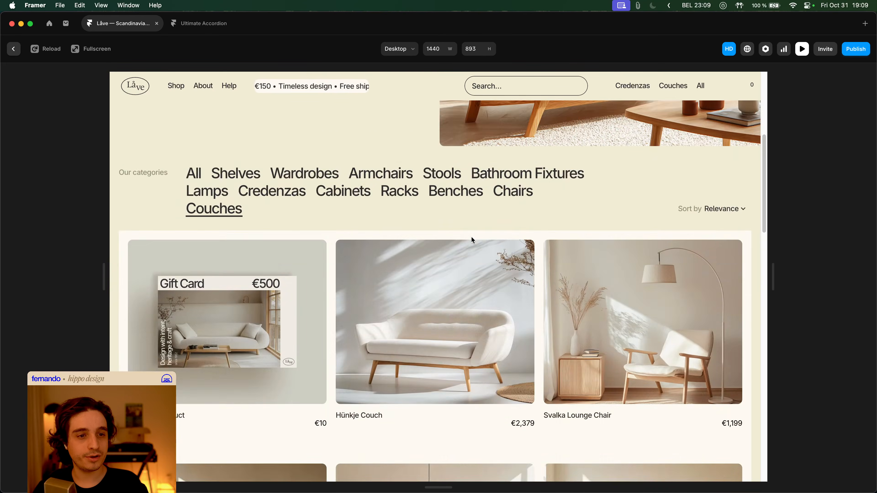
pyautogui.click(285, 214)
pyautogui.scroll(-3, 632, 307)
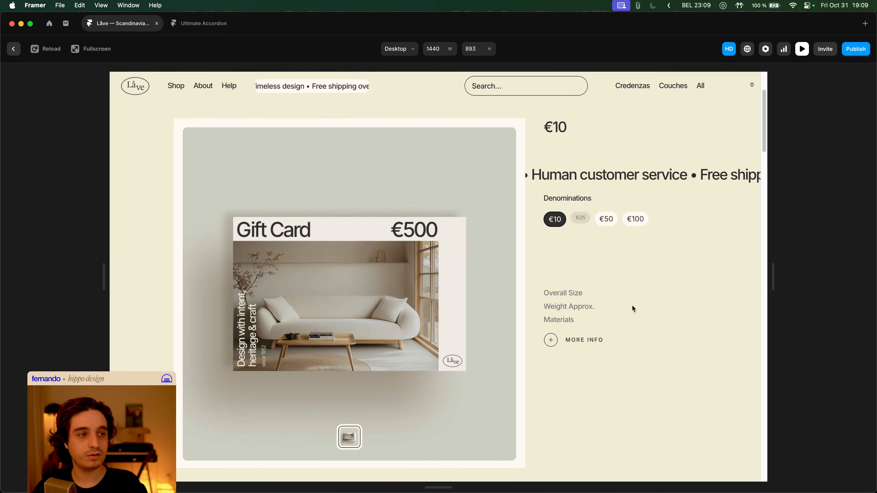
pyautogui.scroll(3, 571, 278)
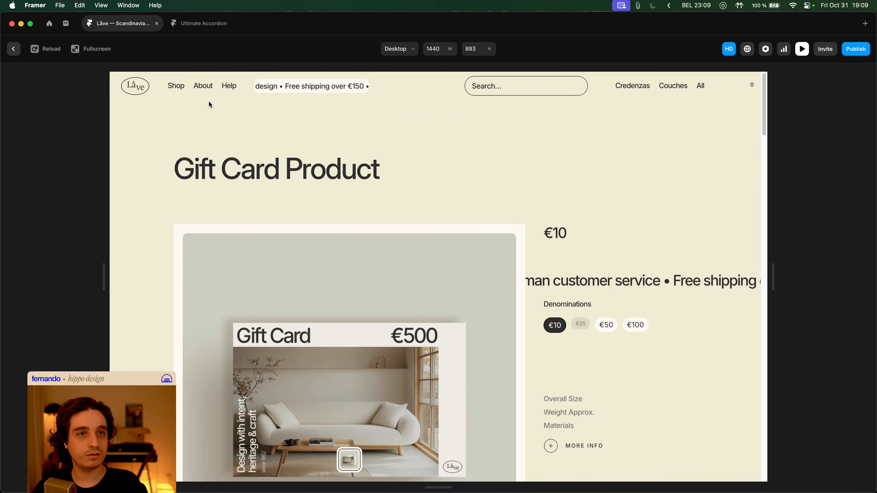
pyautogui.click(180, 90)
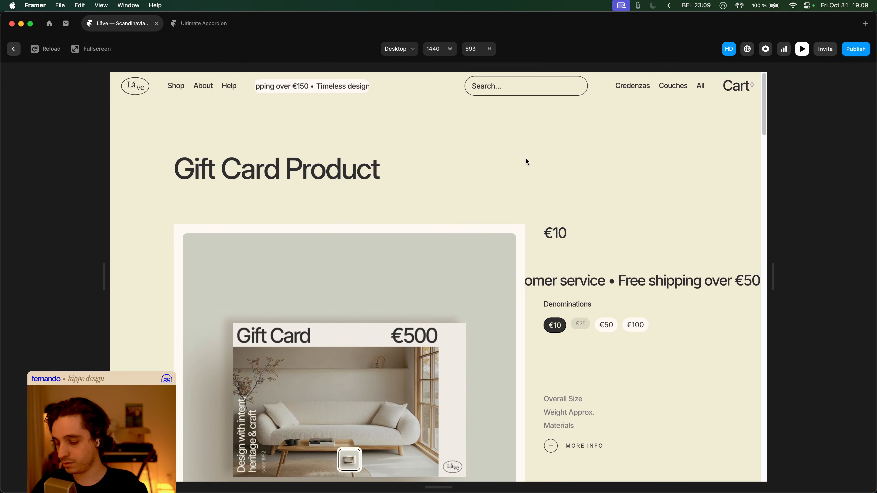
pyautogui.press('Escape')
pyautogui.scroll(-10, 431, 254)
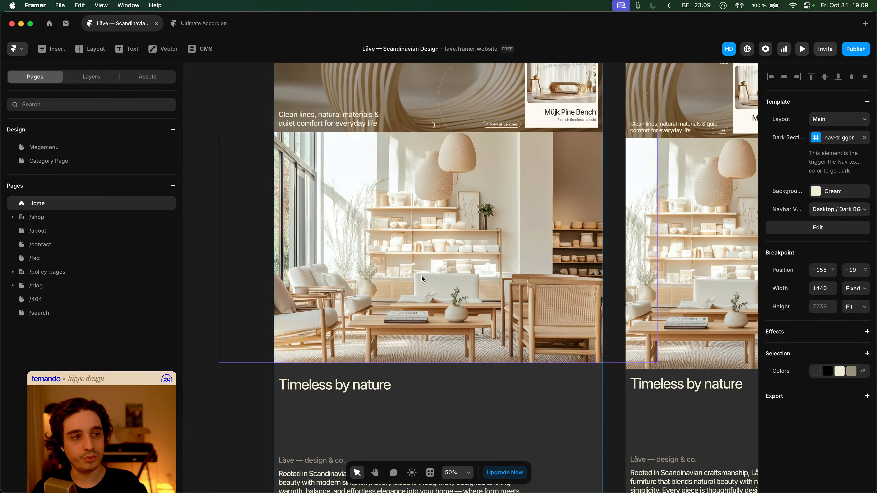
pyautogui.click(801, 48)
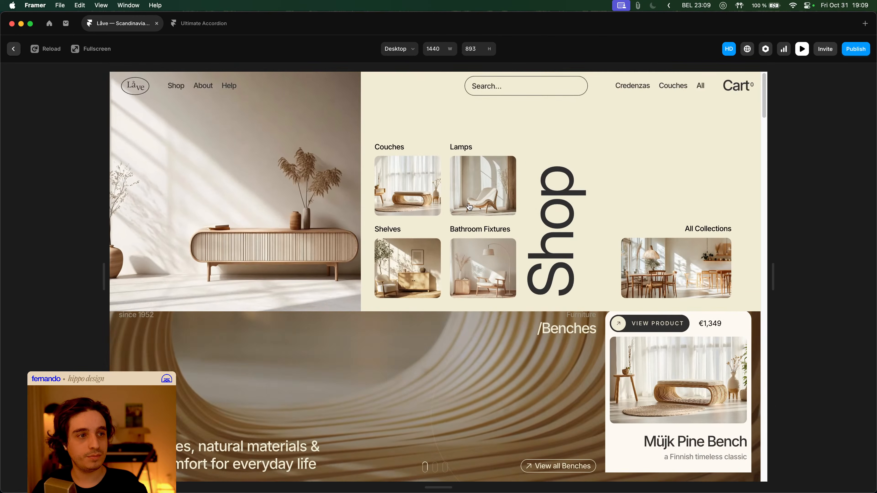
pyautogui.click(430, 196)
pyautogui.scroll(-5, 422, 214)
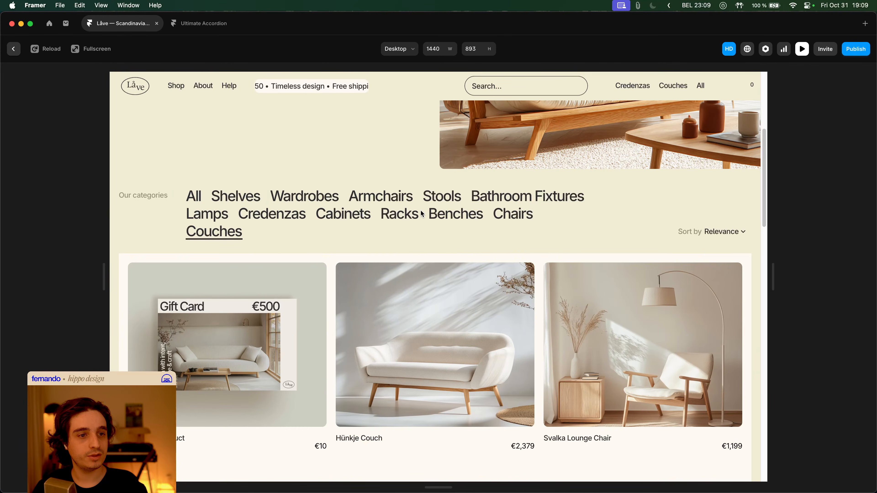
pyautogui.click(410, 316)
pyautogui.scroll(-3, 711, 297)
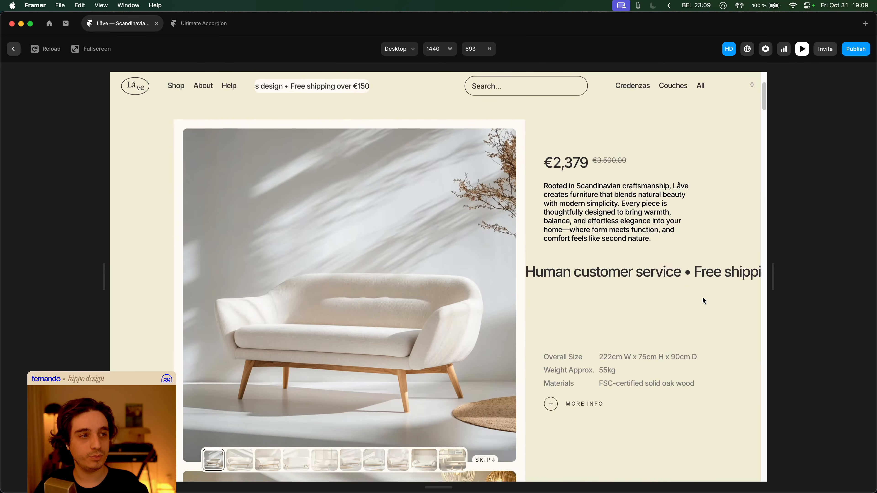
pyautogui.scroll(-1, 712, 300)
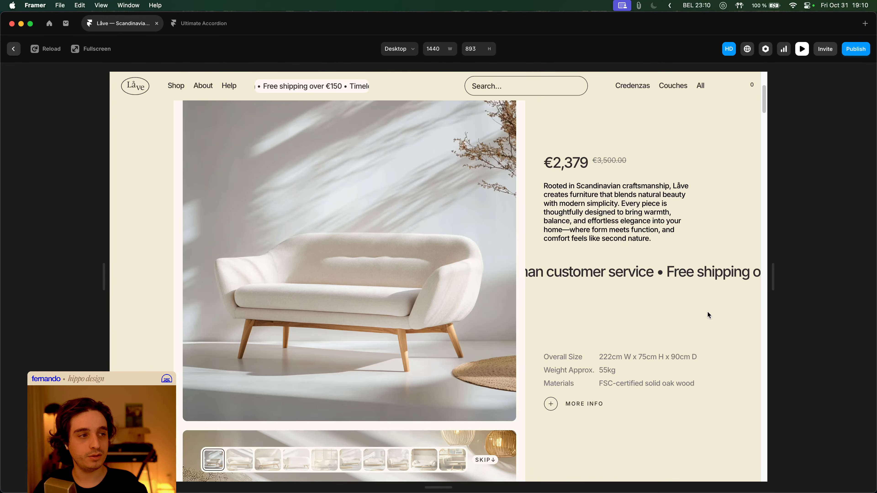
pyautogui.scroll(-5, 707, 313)
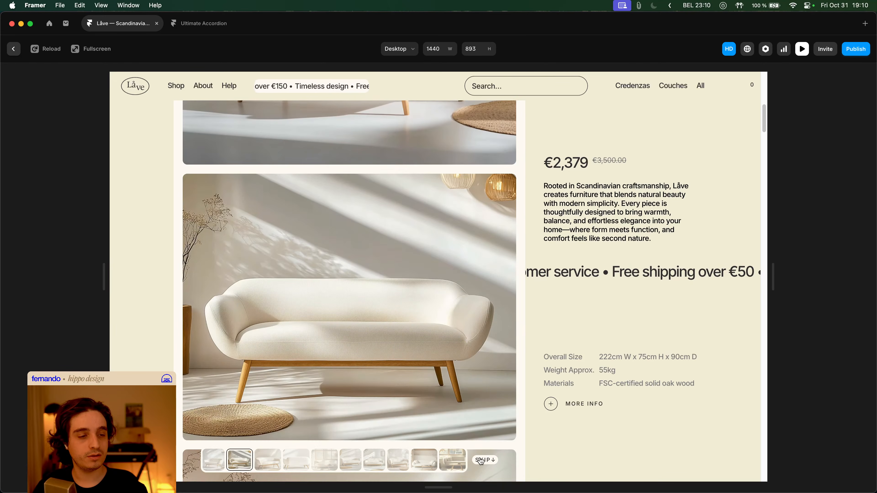
pyautogui.click(452, 459)
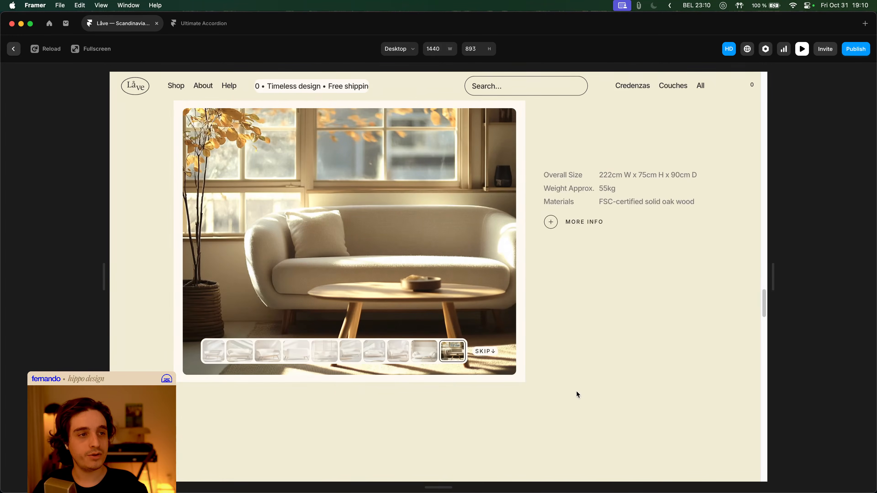
pyautogui.scroll(-15, 577, 394)
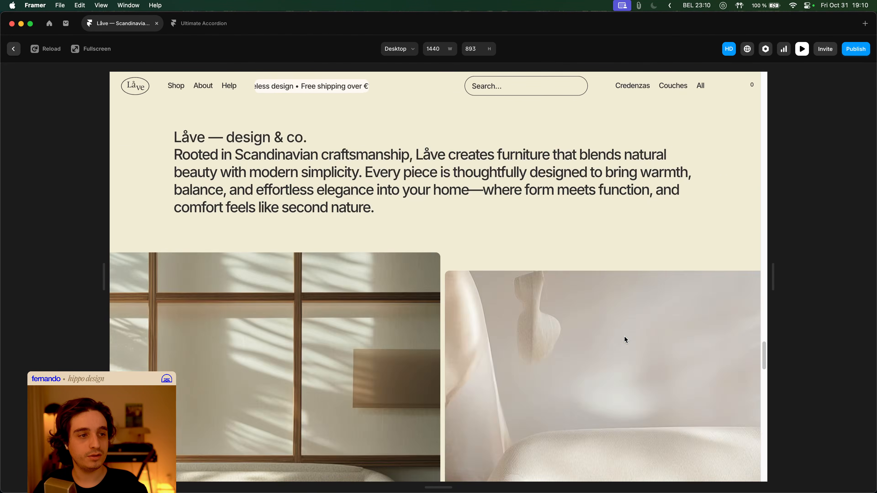
pyautogui.scroll(-10, 624, 340)
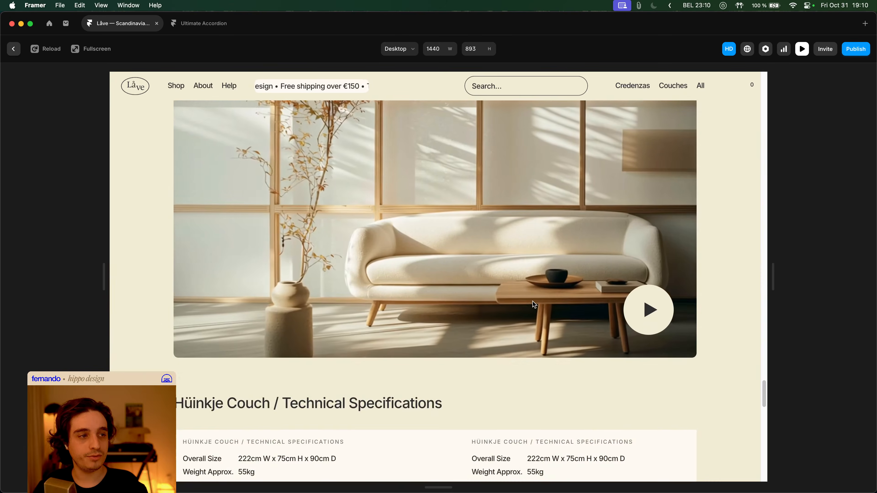
pyautogui.click(545, 304)
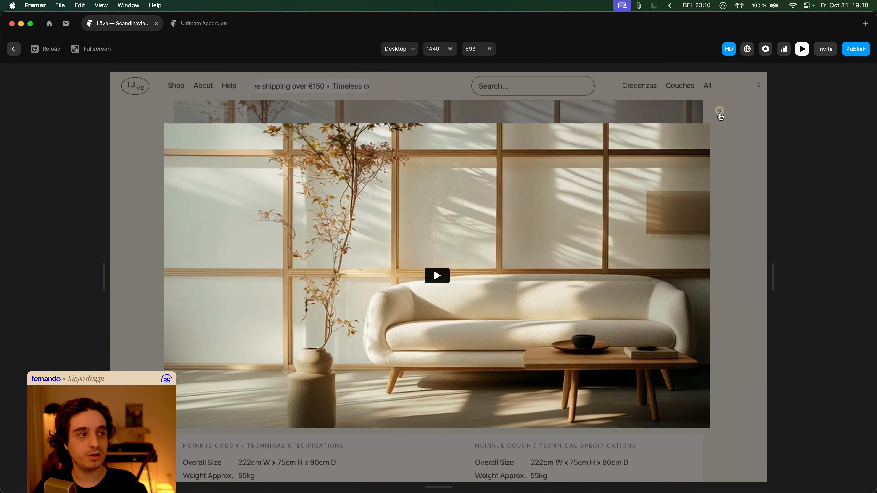
pyautogui.click(719, 110)
pyautogui.press('Escape')
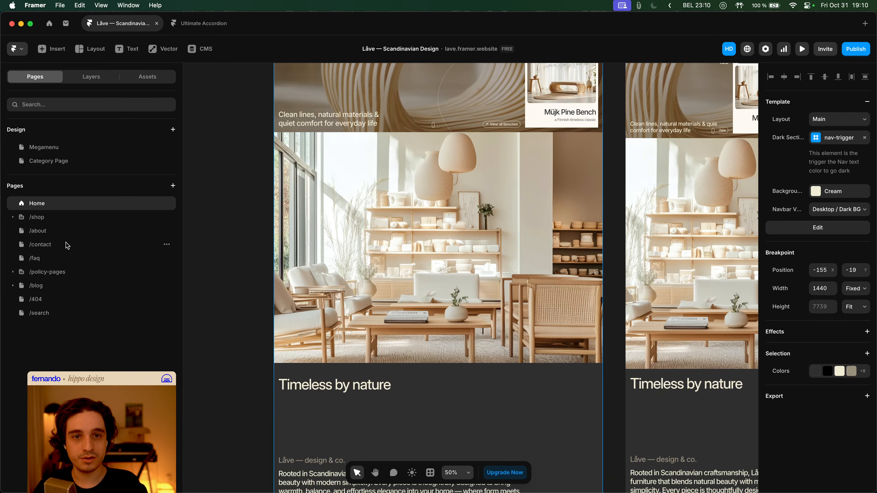
# - Expand the /shop folder and open the Products template page
pyautogui.click(53, 223)
pyautogui.click(13, 218)
pyautogui.click(22, 231)
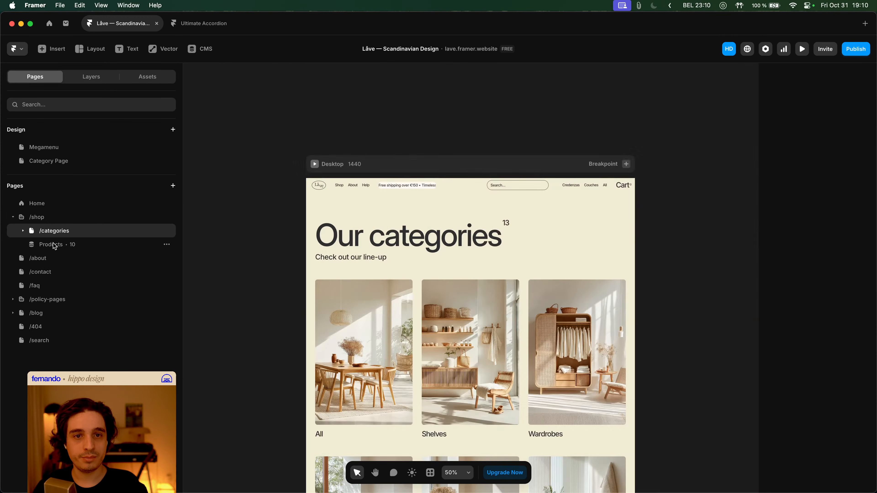
pyautogui.click(22, 243)
pyautogui.click(23, 230)
pyautogui.scroll(-10, 547, 296)
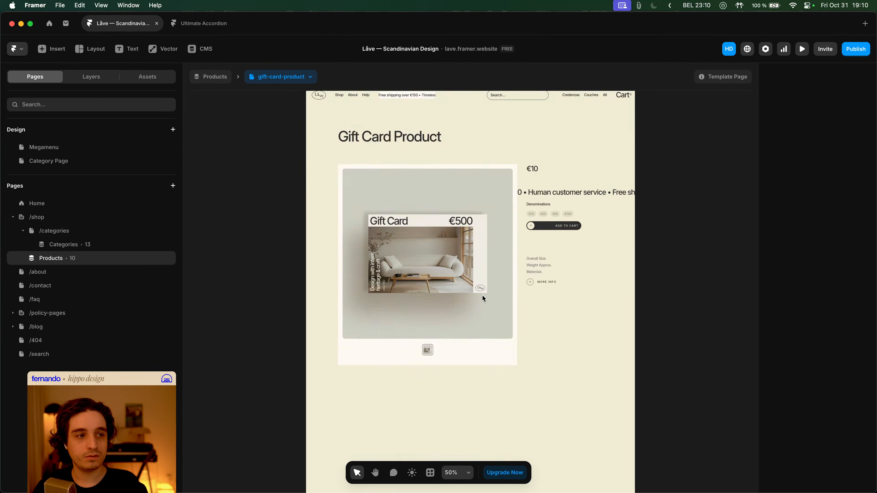
pyautogui.scroll(-5, 547, 297)
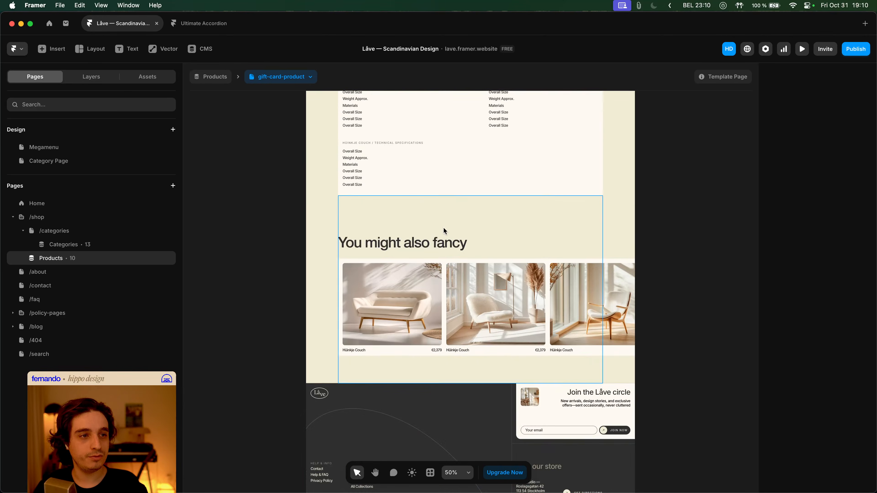
pyautogui.scroll(10, 470, 255)
# - Drill from the product video's play button down to its popup overlay's Close Overlay Button
pyautogui.click(472, 255)
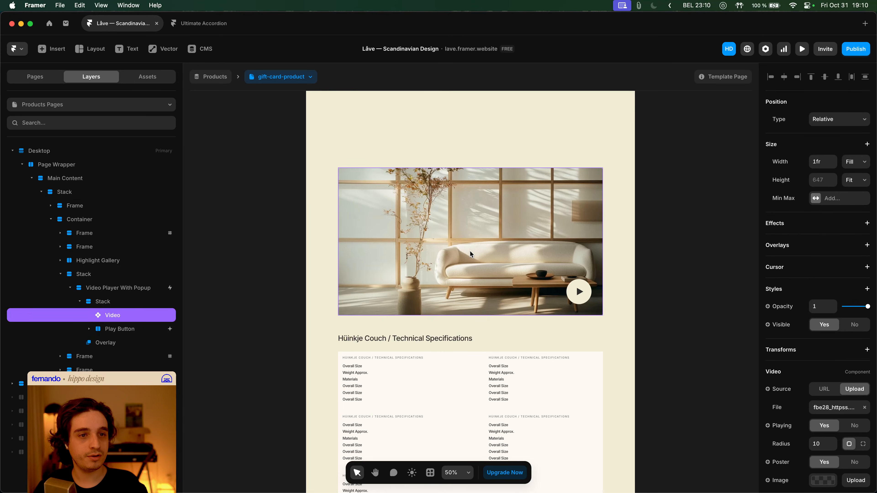
pyautogui.click(137, 330)
pyautogui.click(100, 342)
pyautogui.click(118, 349)
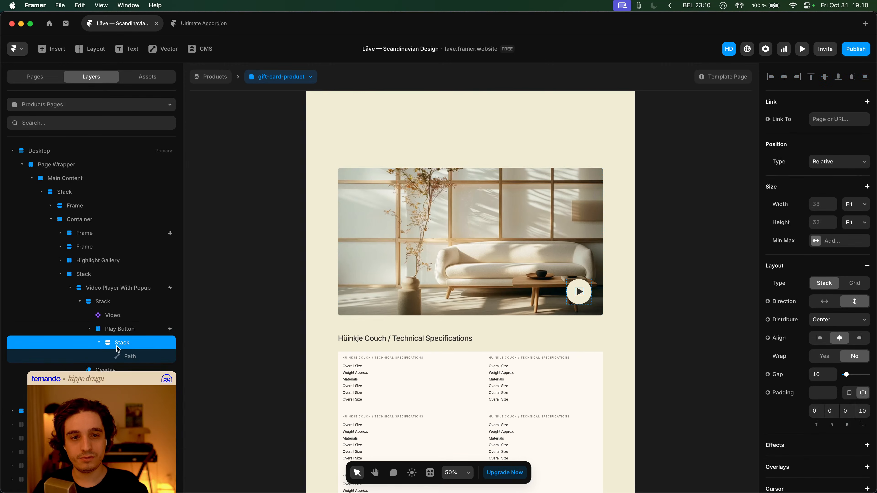
pyautogui.click(106, 369)
pyautogui.click(104, 397)
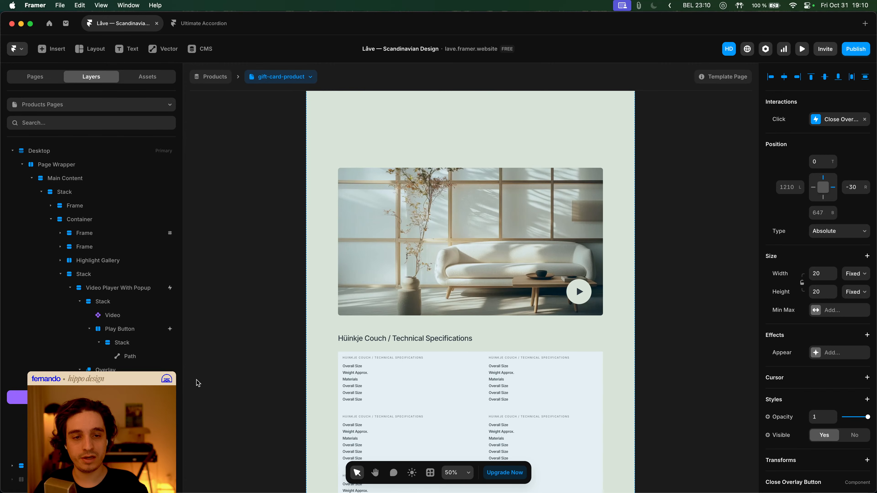
pyautogui.click(211, 84)
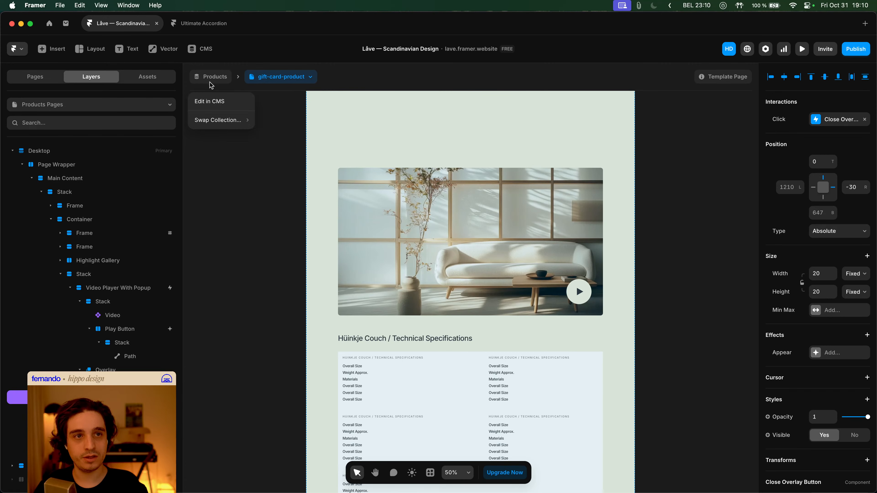
# - Switch from the Home page to the Help & FAQ page
pyautogui.click(48, 83)
pyautogui.click(87, 203)
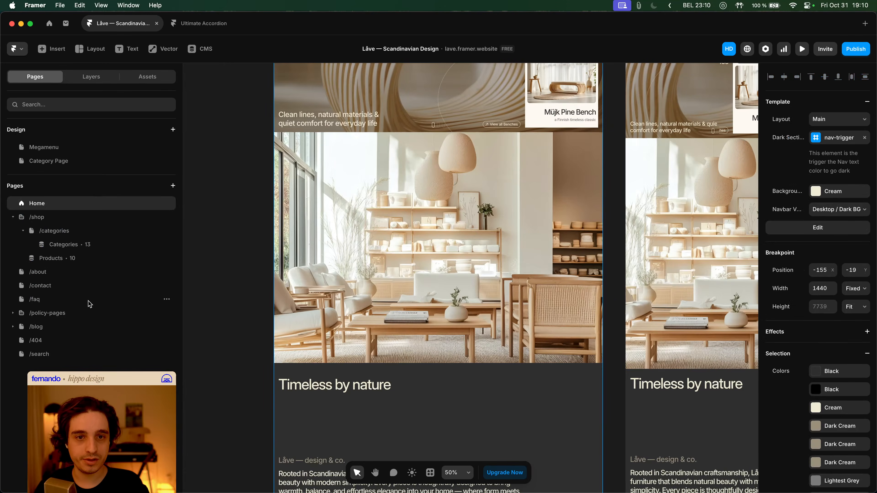
pyautogui.click(53, 300)
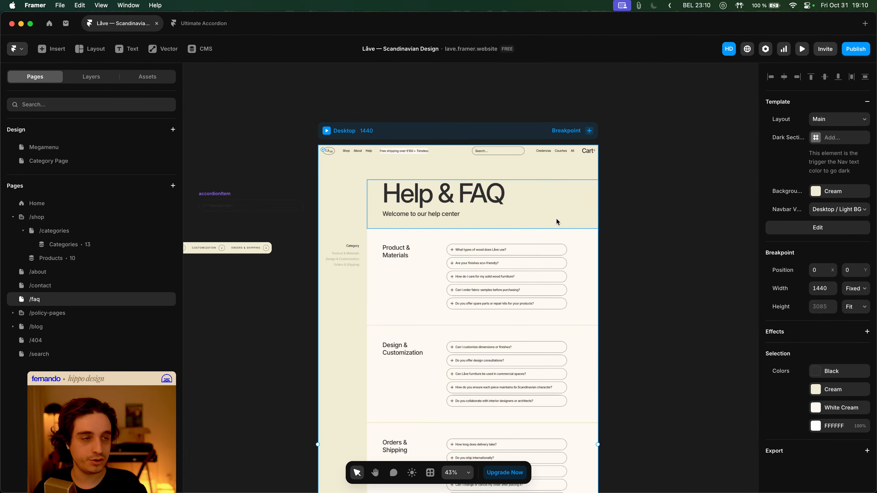
pyautogui.scroll(-5, 536, 258)
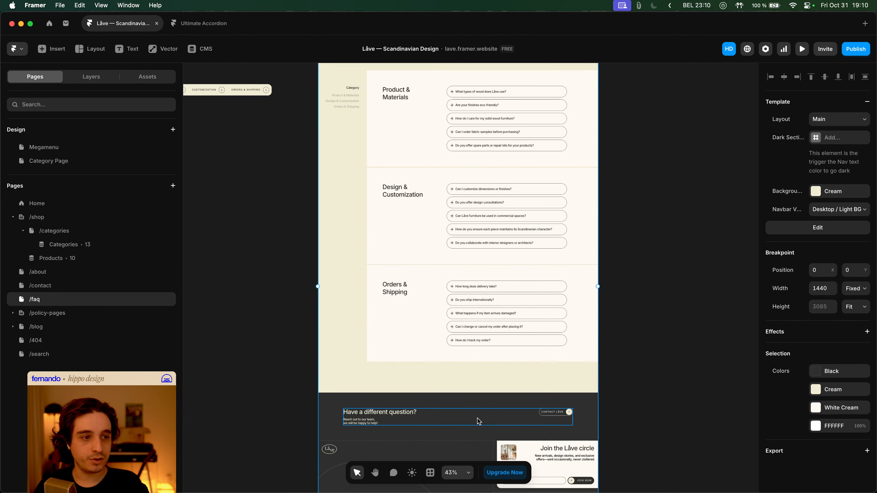
# - Select the Contact Låve button's overlay and open it for editing, selecting the contact form
pyautogui.click(544, 421)
pyautogui.click(100, 246)
pyautogui.click(99, 260)
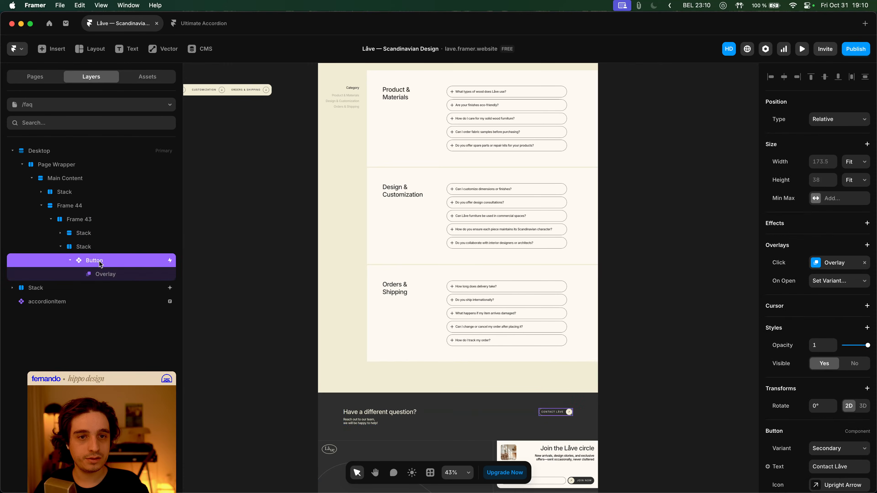
pyautogui.click(103, 273)
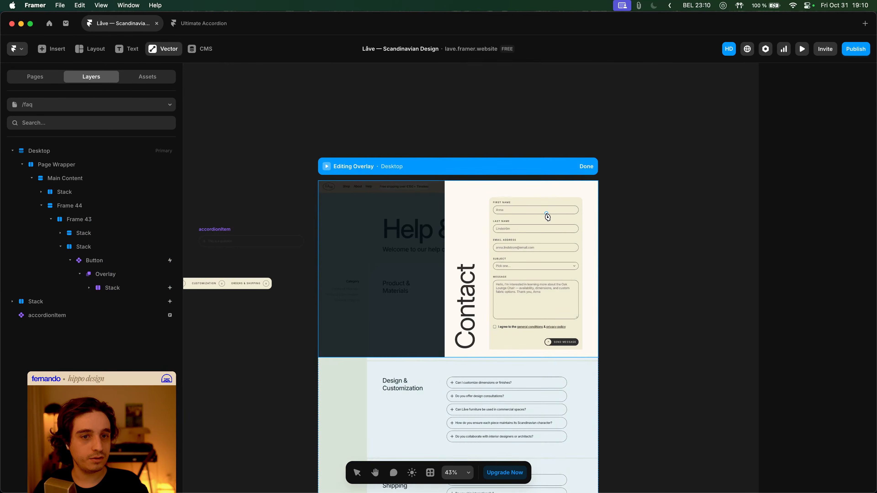
pyautogui.click(546, 214)
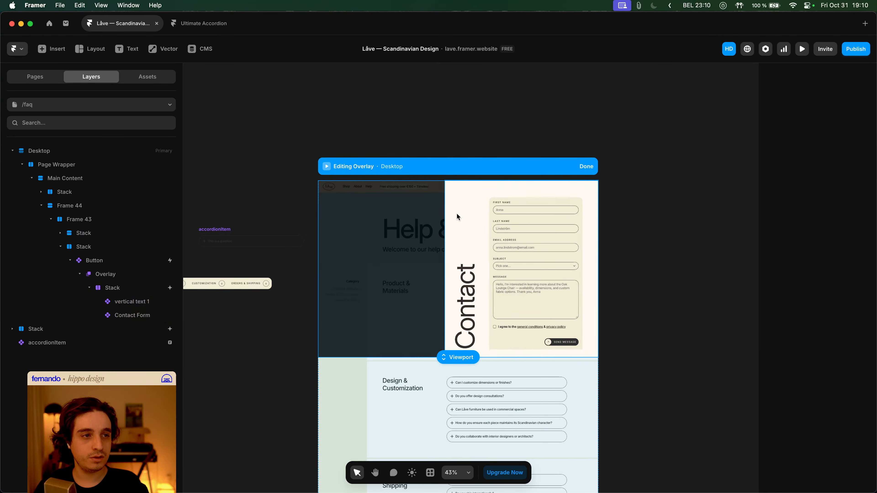
pyautogui.scroll(3, 504, 192)
pyautogui.click(502, 218)
# - Paste a Close Overlay Button and move it into the contact panel's stack
pyautogui.press('Escape')
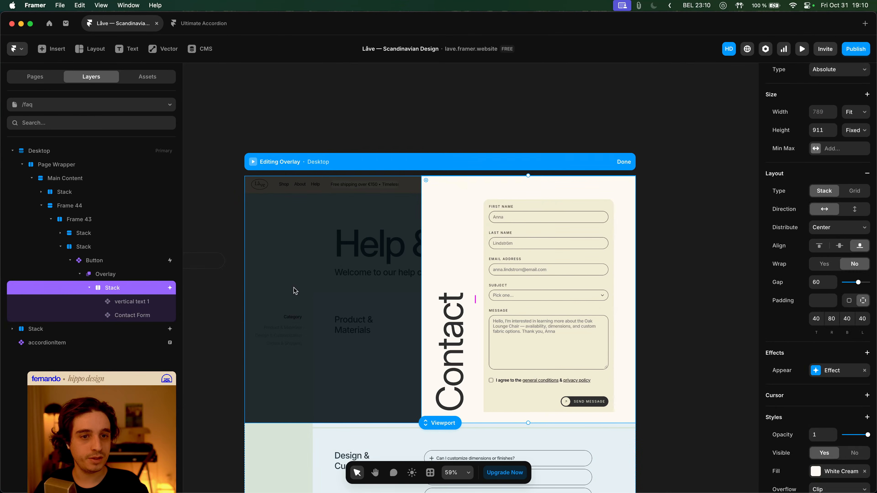
pyautogui.press('cmd+v')
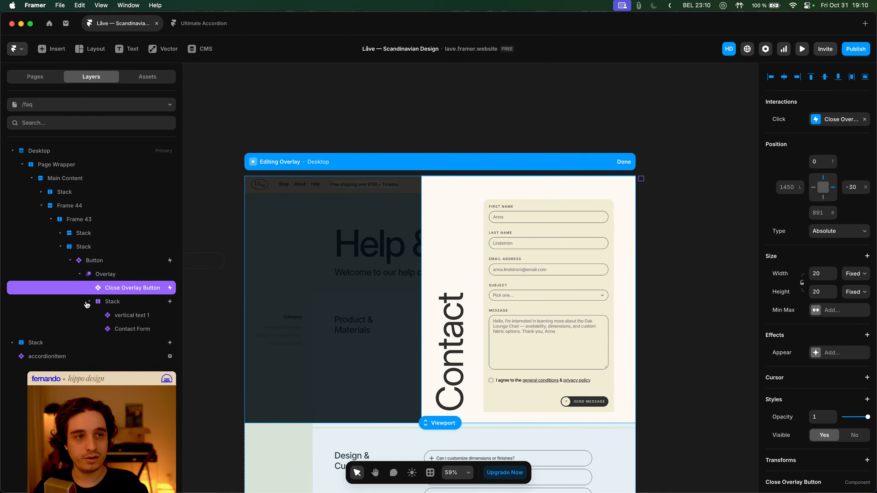
pyautogui.press('super+x')
pyautogui.click(112, 288)
pyautogui.press('super+v')
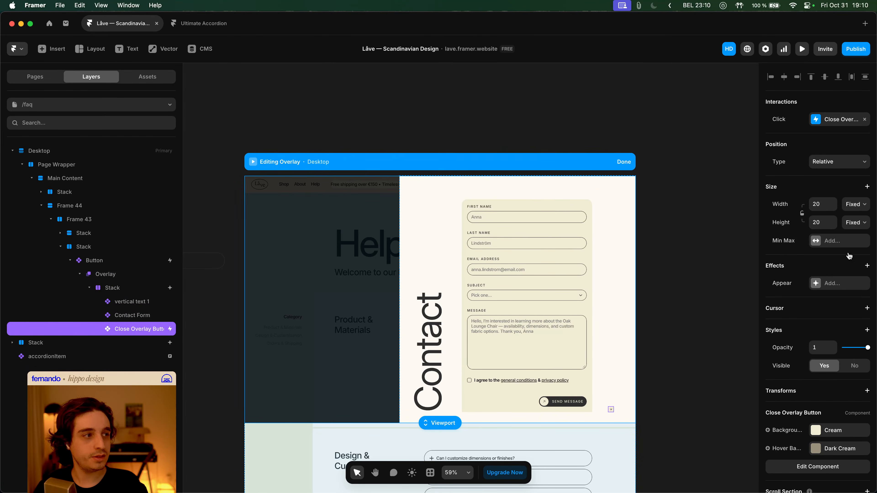
# - Make the close button absolutely positioned at Left -30, anchored 20 from the top
pyautogui.click(839, 162)
pyautogui.click(833, 151)
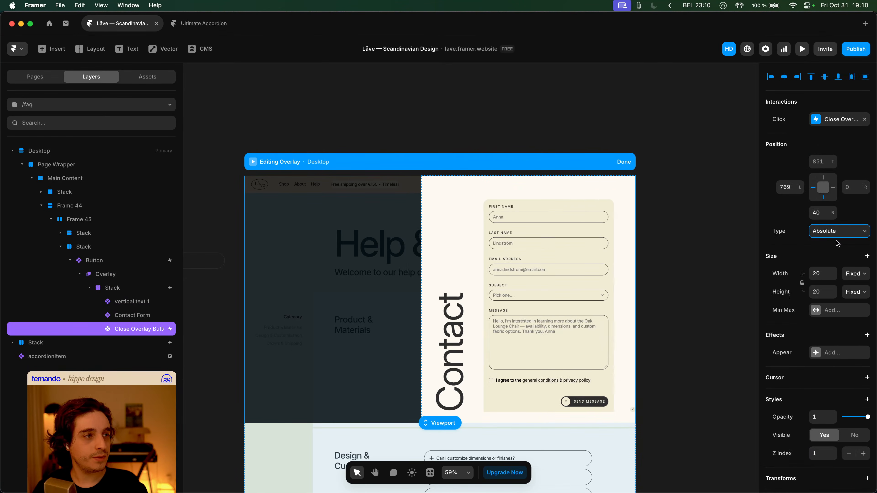
pyautogui.click(784, 188)
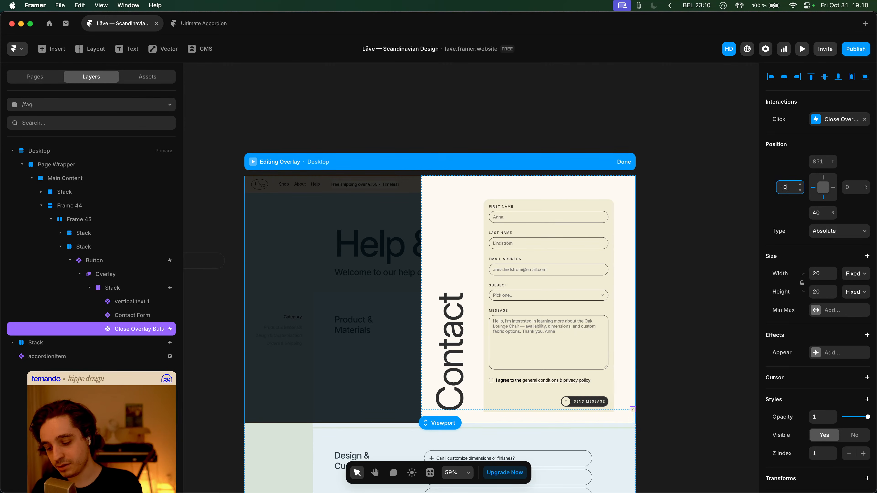
pyautogui.press('Return')
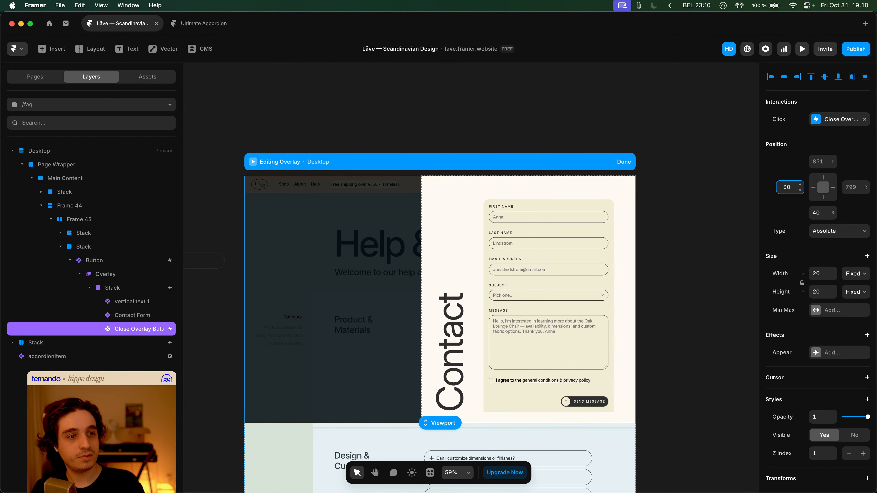
pyautogui.click(824, 213)
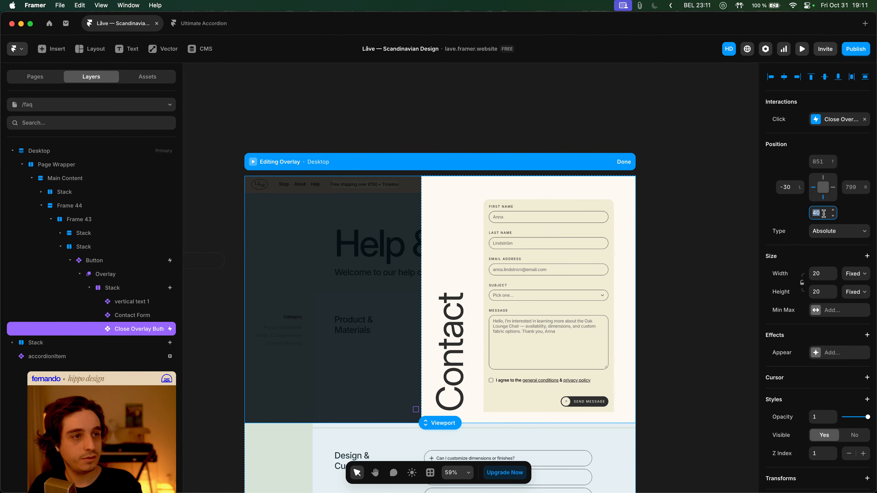
pyautogui.click(824, 162)
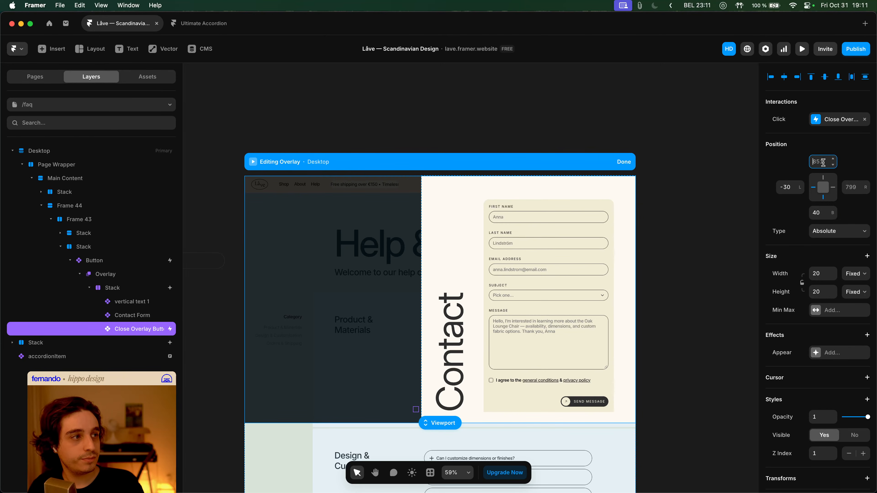
pyautogui.click(823, 202)
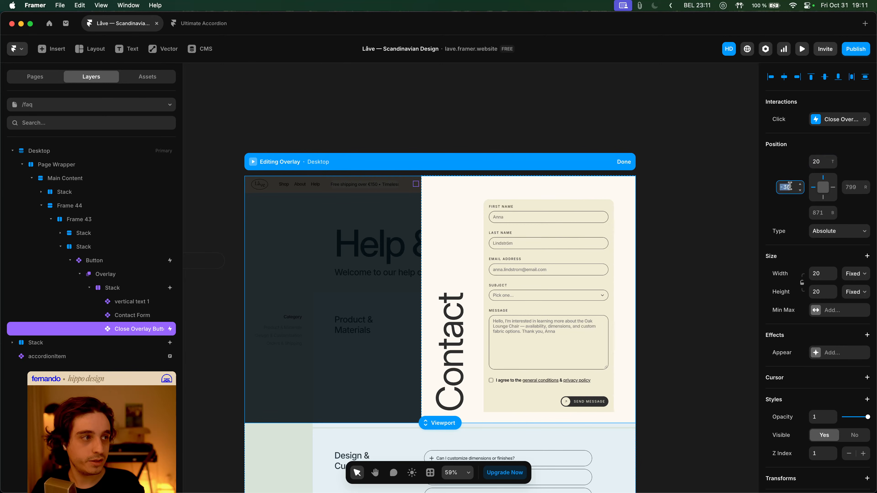
# - Check the parent stack's overflow setting, leaving it unchanged
pyautogui.click(140, 291)
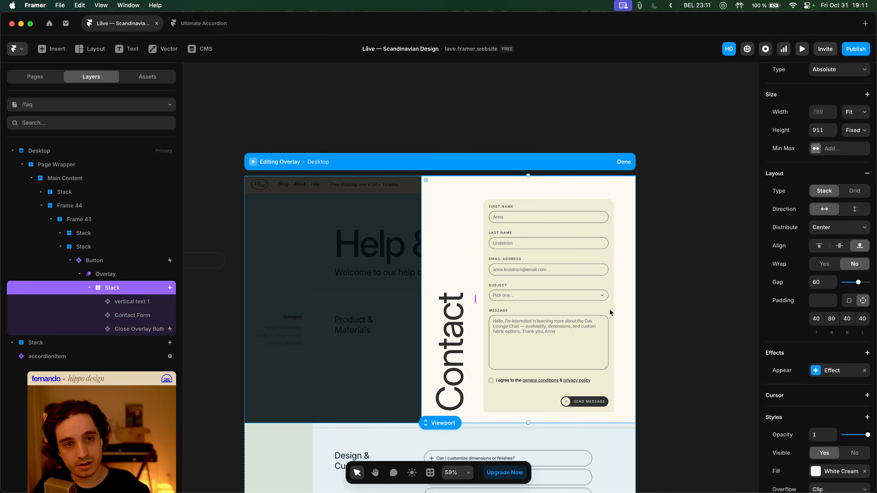
pyautogui.scroll(-5, 816, 316)
pyautogui.click(847, 216)
pyautogui.press('Escape')
# - Preview the FAQ page and open the Contact overlay from Contact Låve, dismissing it with Escape
pyautogui.click(657, 229)
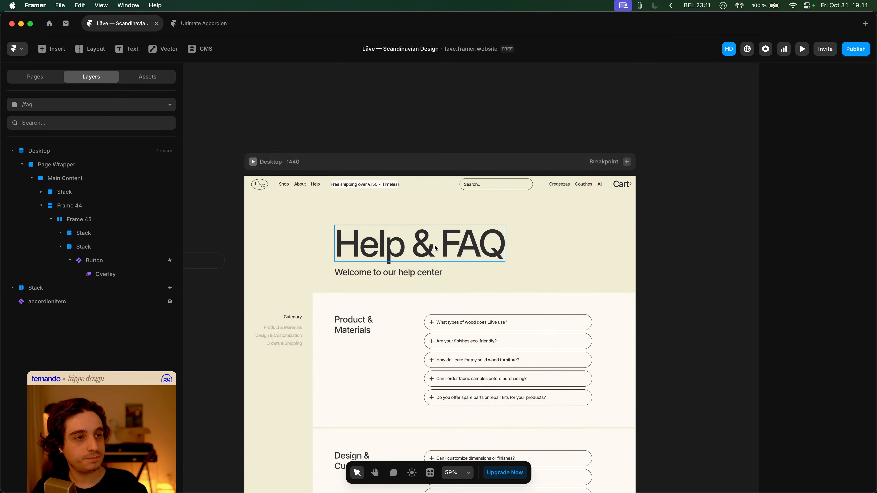
pyautogui.click(268, 104)
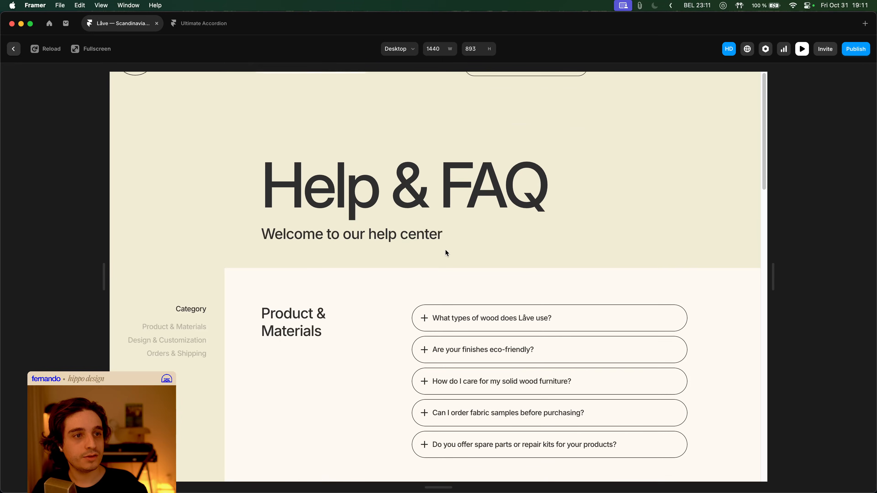
pyautogui.scroll(-10, 618, 287)
pyautogui.click(657, 226)
pyautogui.press('Escape')
# - Confirm the new close button dismisses the overlay twice, then reopen the overlay for editing
pyautogui.click(642, 230)
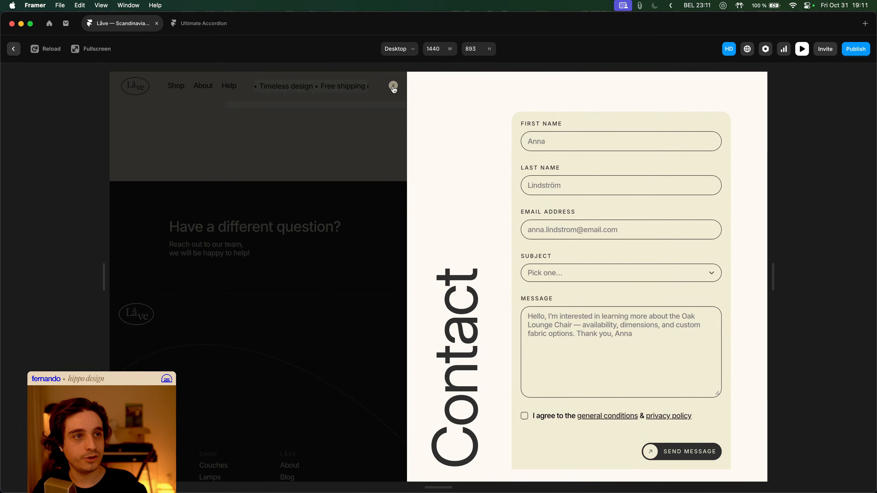
pyautogui.click(393, 86)
pyautogui.click(648, 229)
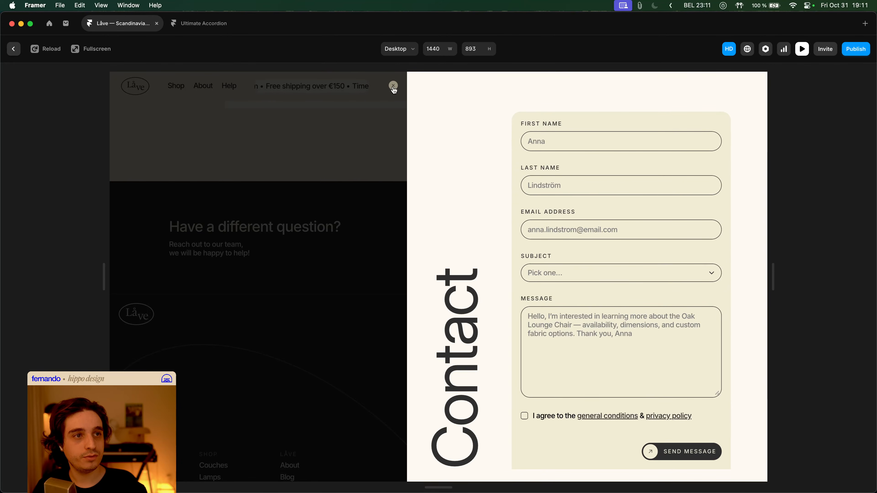
pyautogui.click(393, 86)
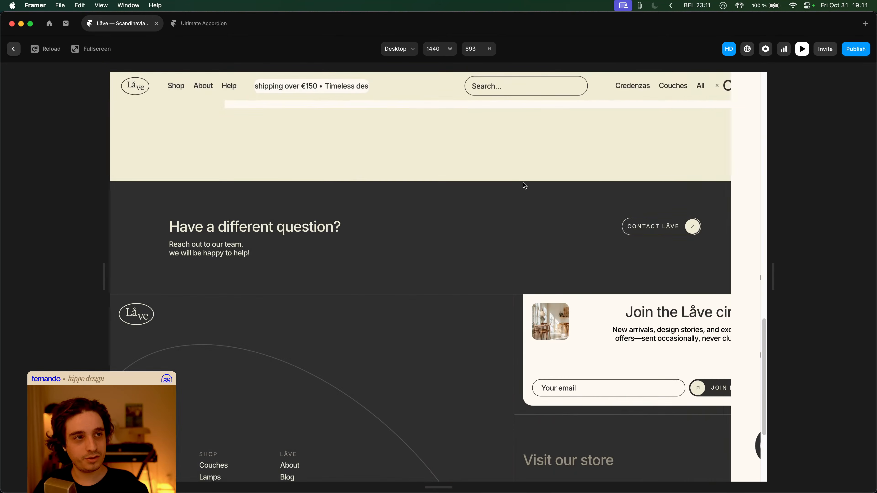
pyautogui.press('Escape')
pyautogui.click(434, 245)
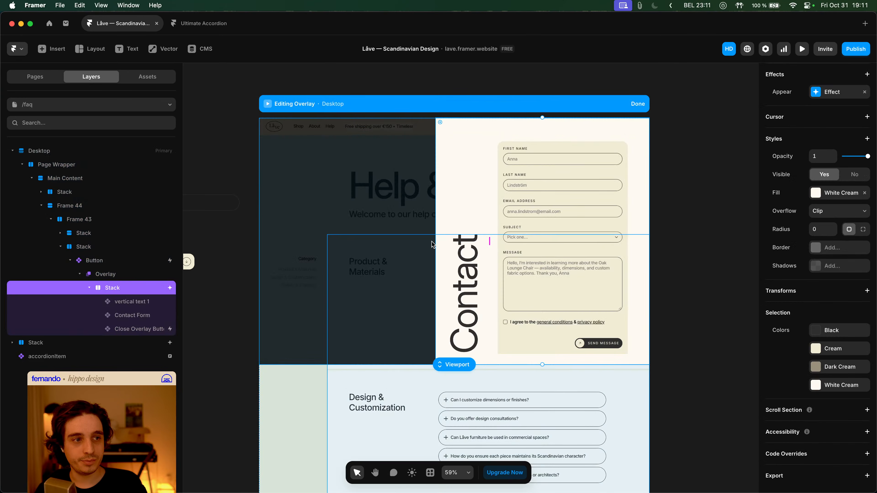
# - Centre the close button vertically at the panel's left edge (Top 446, Bottom 445, Left -40) and finish editing
pyautogui.click(134, 314)
pyautogui.click(135, 329)
pyautogui.click(301, 302)
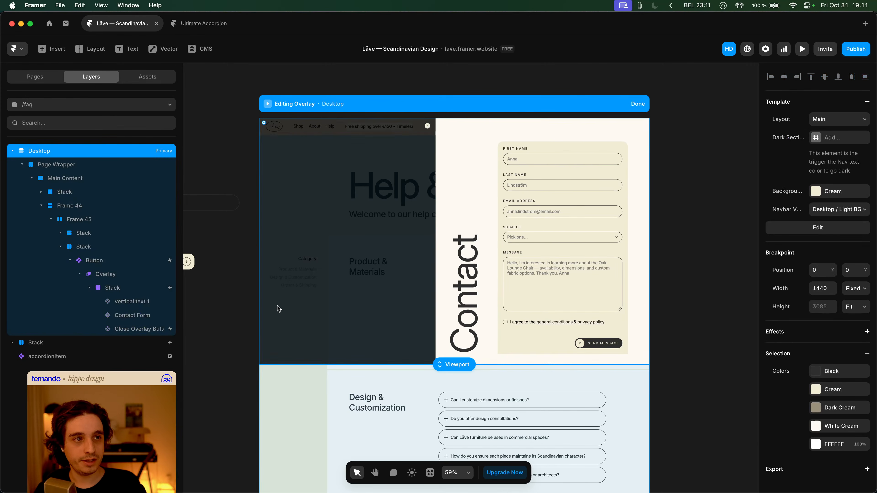
pyautogui.click(133, 331)
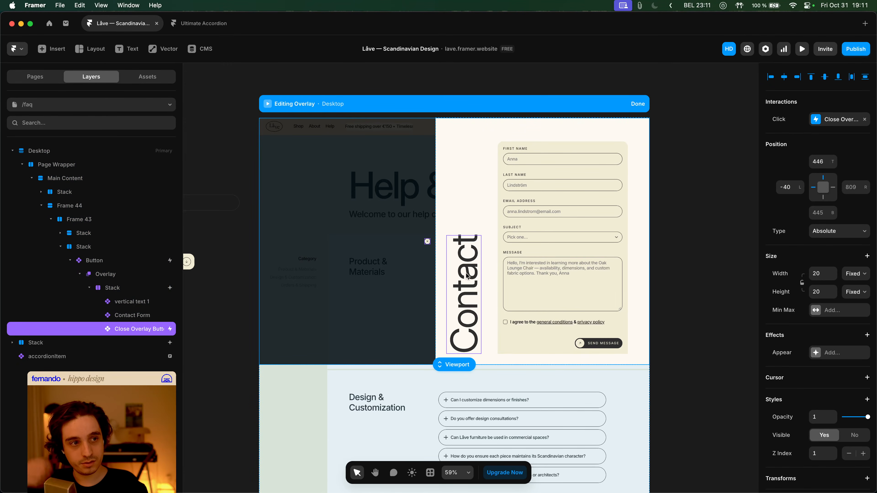
pyautogui.scroll(2, 432, 246)
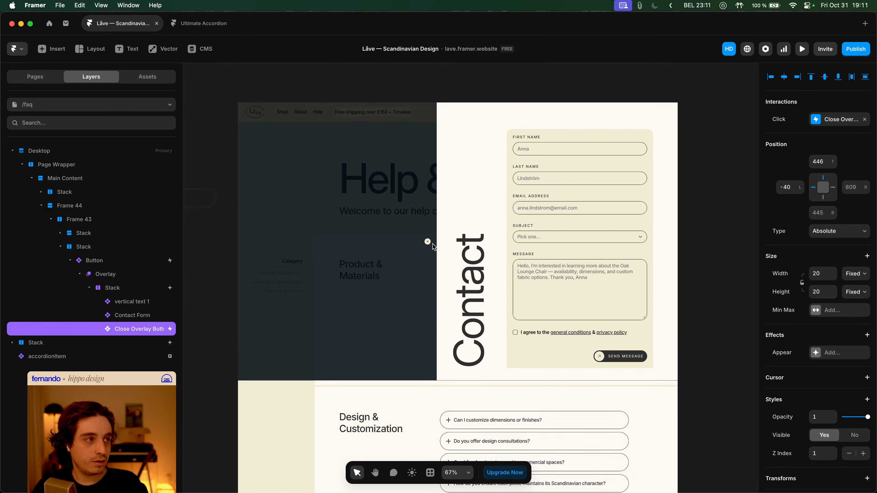
pyautogui.scroll(-5, 822, 316)
pyautogui.scroll(5, 822, 316)
pyautogui.click(491, 284)
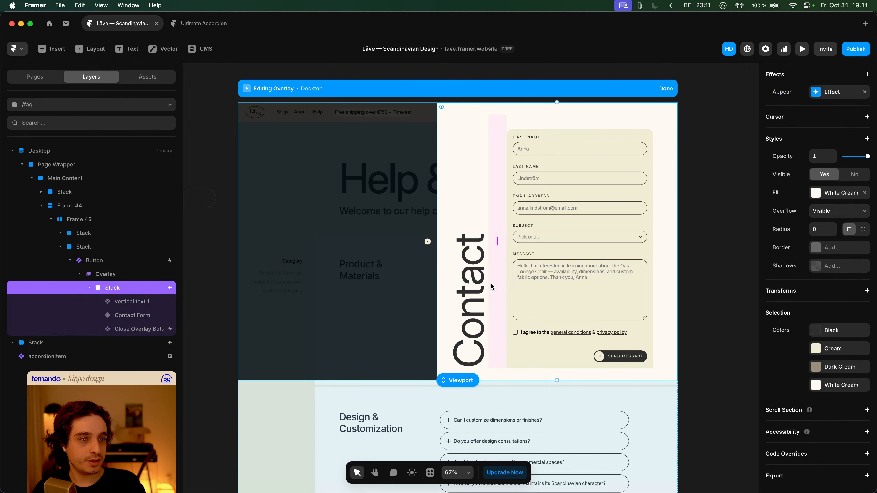
pyautogui.press('Escape')
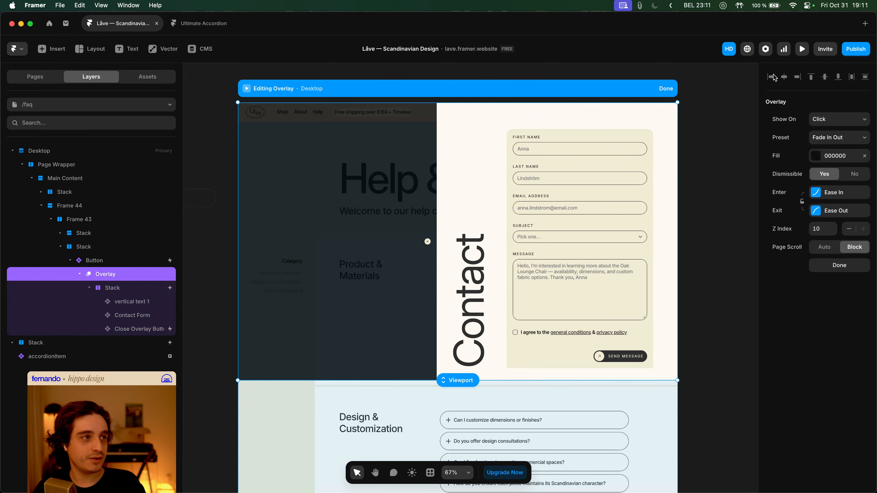
pyautogui.click(665, 88)
# - Preview the FAQ page, open the Contact overlay via Contact Låve, and close it with the centred X
pyautogui.click(802, 48)
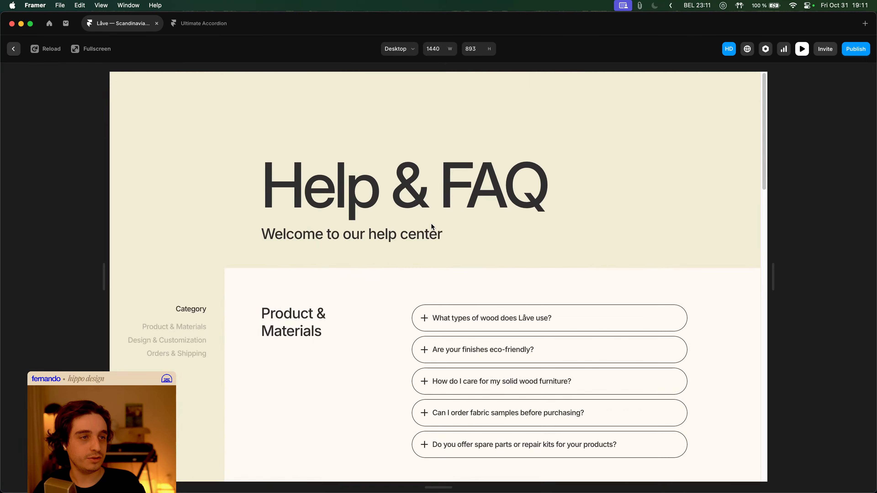
pyautogui.scroll(-15, 553, 242)
pyautogui.click(665, 374)
pyautogui.click(665, 374)
pyautogui.click(665, 375)
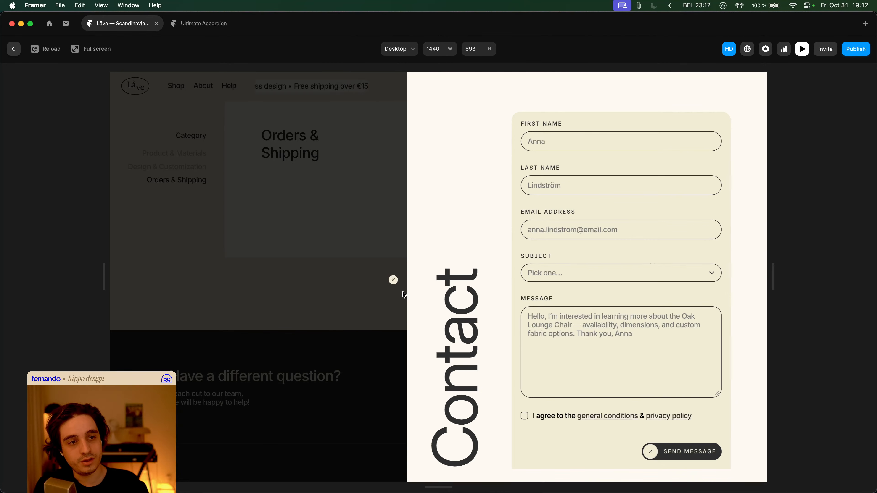
pyautogui.click(393, 280)
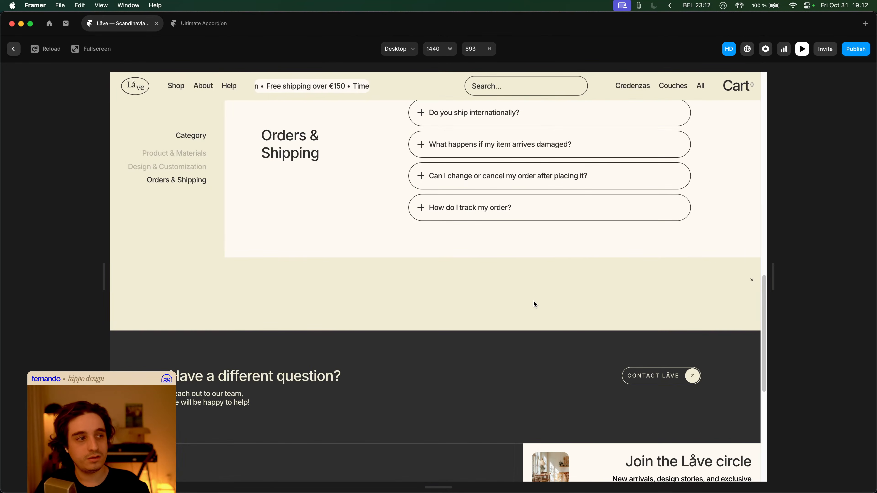
pyautogui.press('Escape')
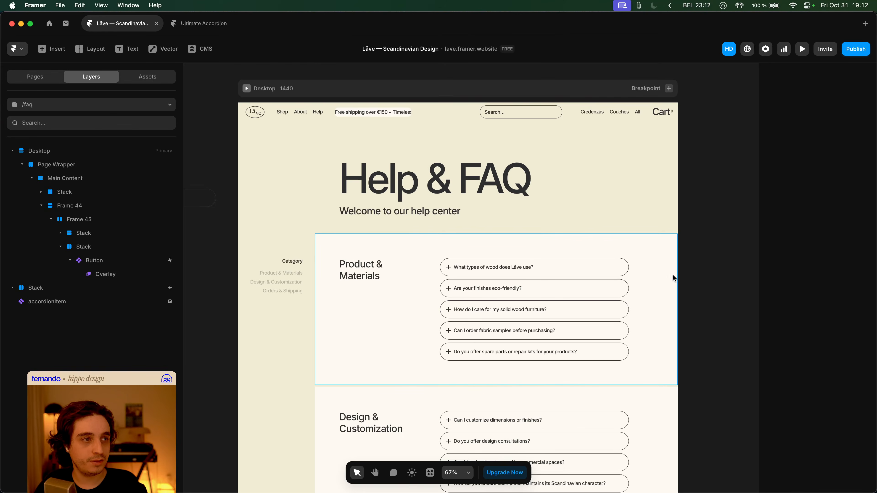
# - Select the Contact overlay's Close Overlay Button layer and check its close-overlay interaction
pyautogui.scroll(-12, 577, 287)
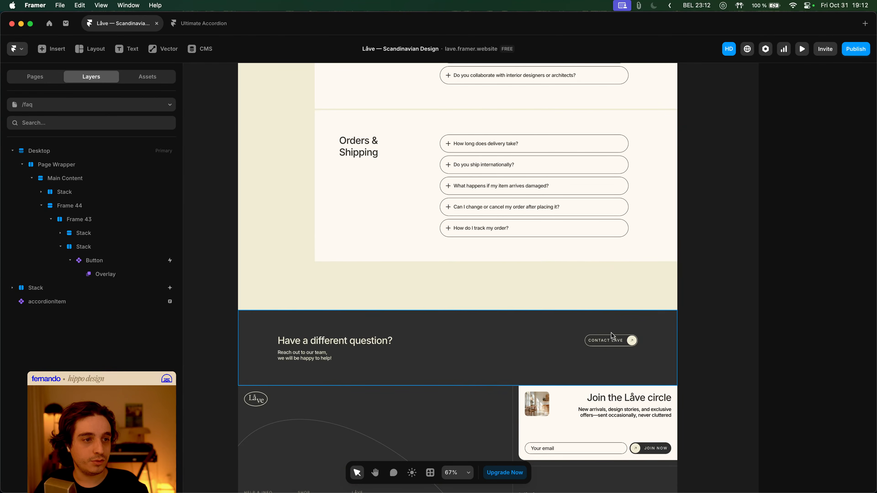
pyautogui.click(615, 342)
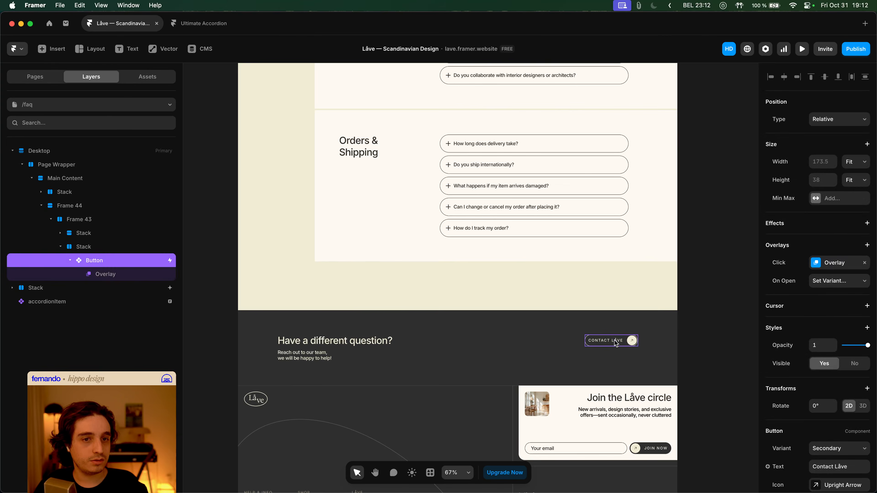
pyautogui.click(139, 273)
pyautogui.click(130, 288)
pyautogui.click(132, 325)
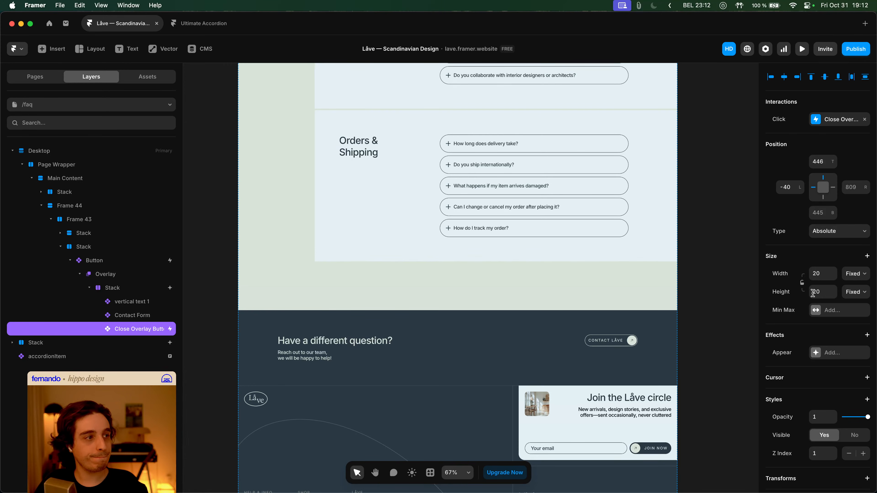
pyautogui.click(825, 121)
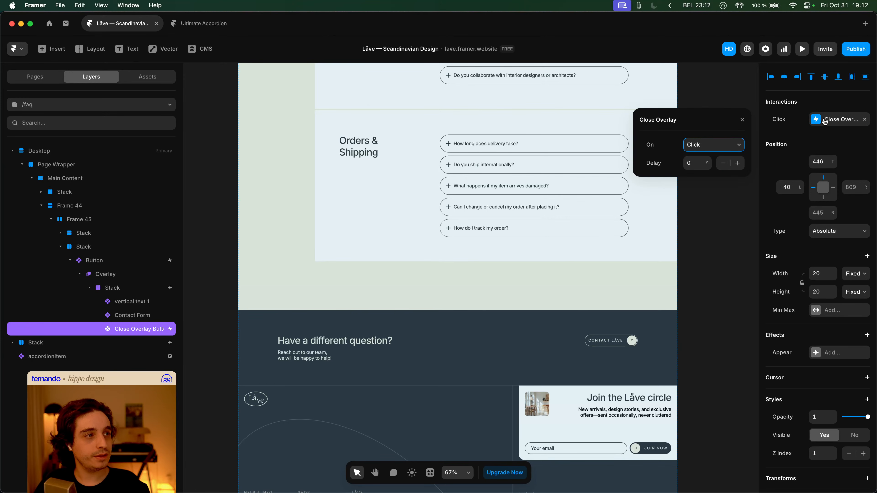
pyautogui.click(825, 122)
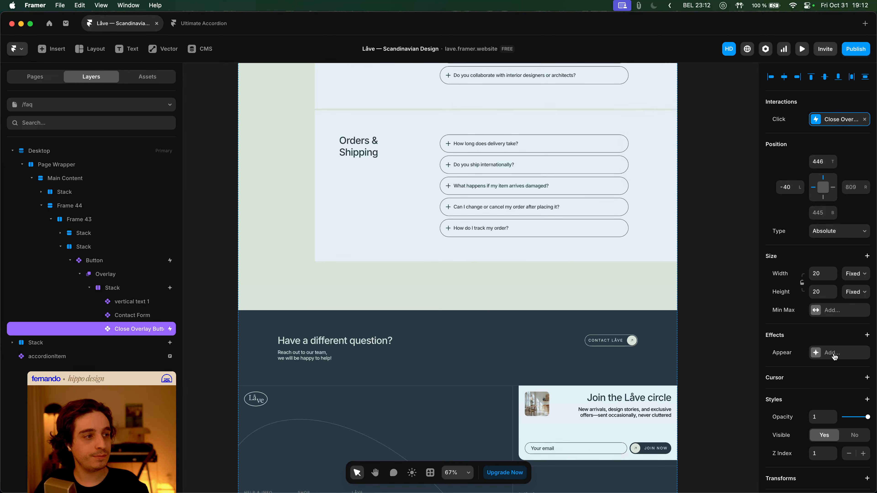
# - Give the close button a Fade In appear effect triggered On Appear, then preview the page
pyautogui.click(834, 352)
pyautogui.click(723, 378)
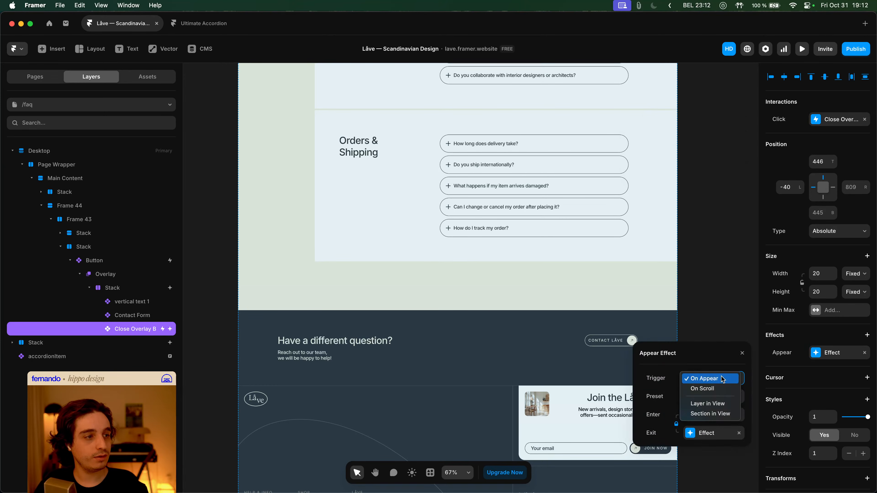
pyautogui.click(723, 378)
pyautogui.click(704, 396)
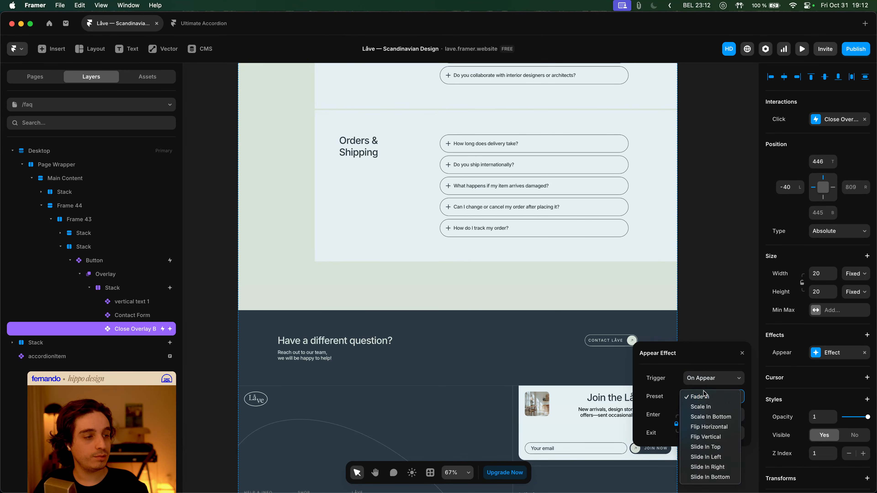
pyautogui.click(675, 392)
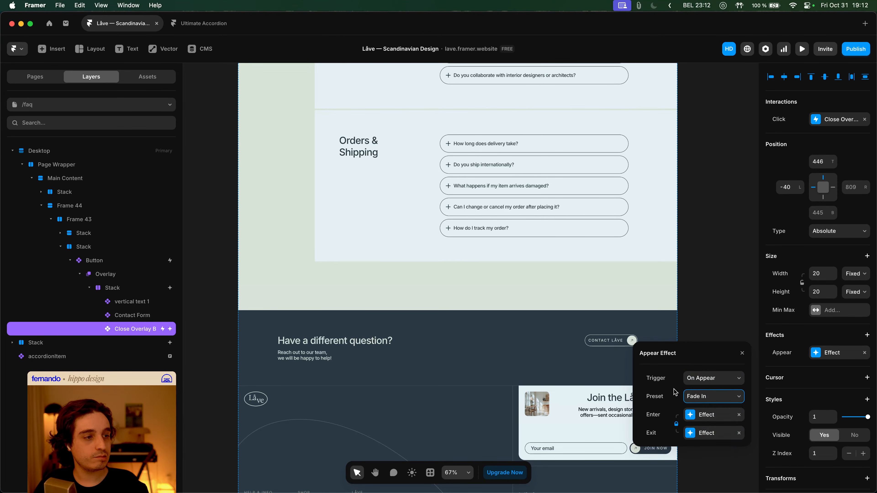
pyautogui.click(742, 353)
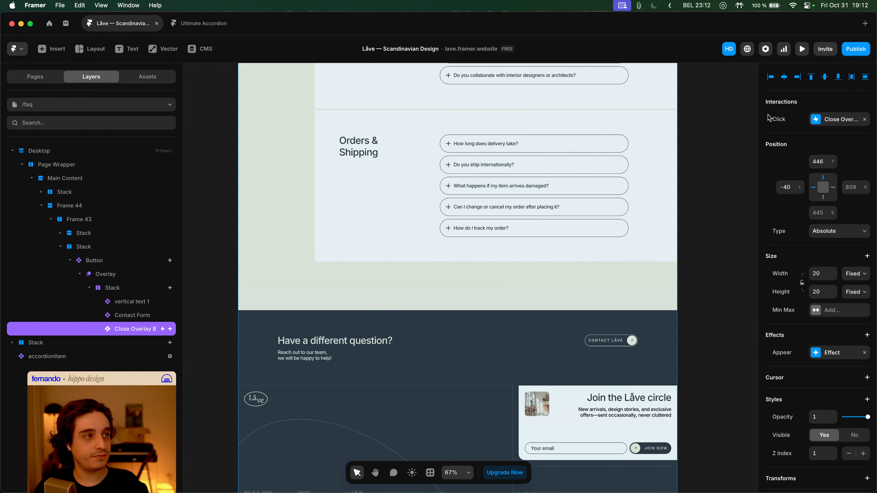
pyautogui.click(802, 49)
# - In preview, open the Contact panel and dismiss it twice by clicking the dimmed backdrop
pyautogui.scroll(-15, 497, 263)
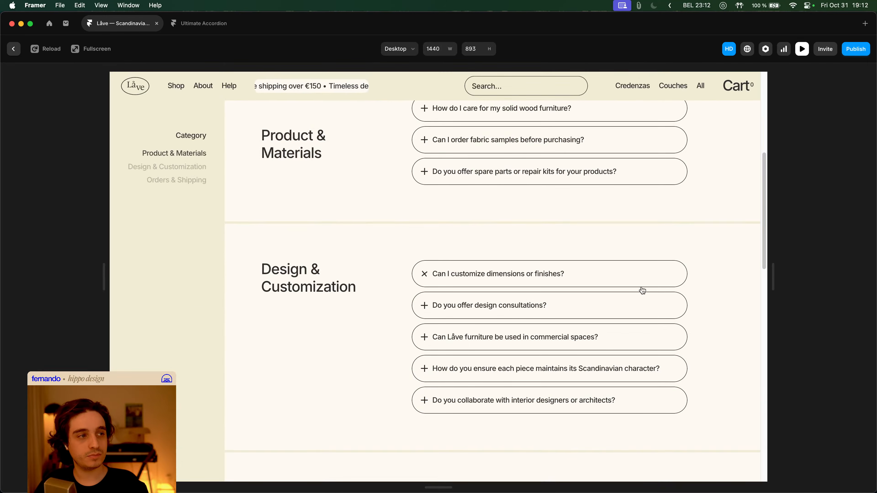
pyautogui.click(684, 344)
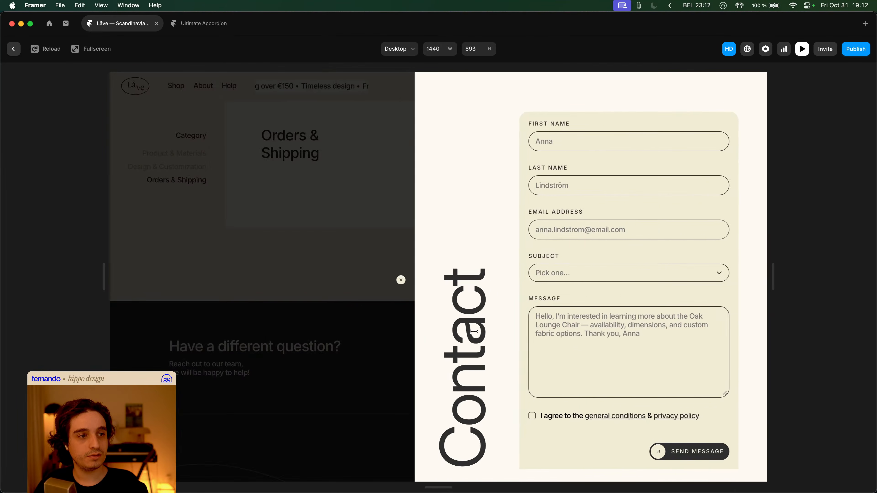
pyautogui.click(391, 330)
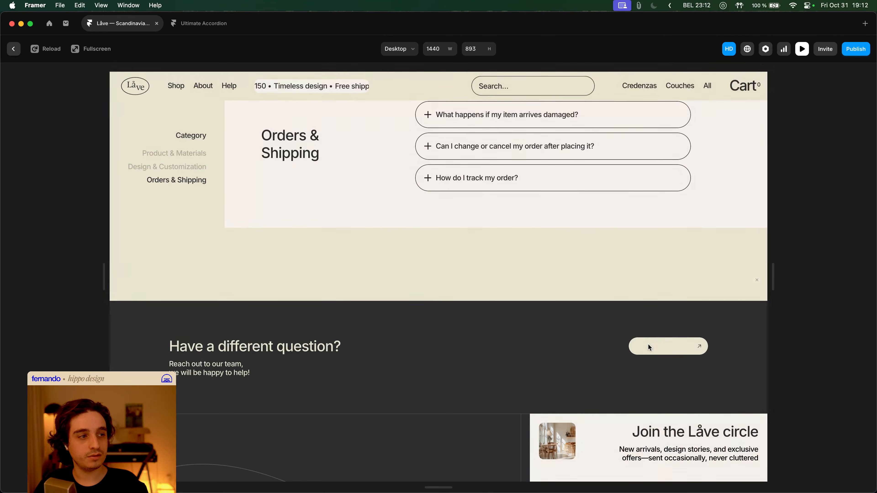
pyautogui.click(655, 345)
pyautogui.click(369, 310)
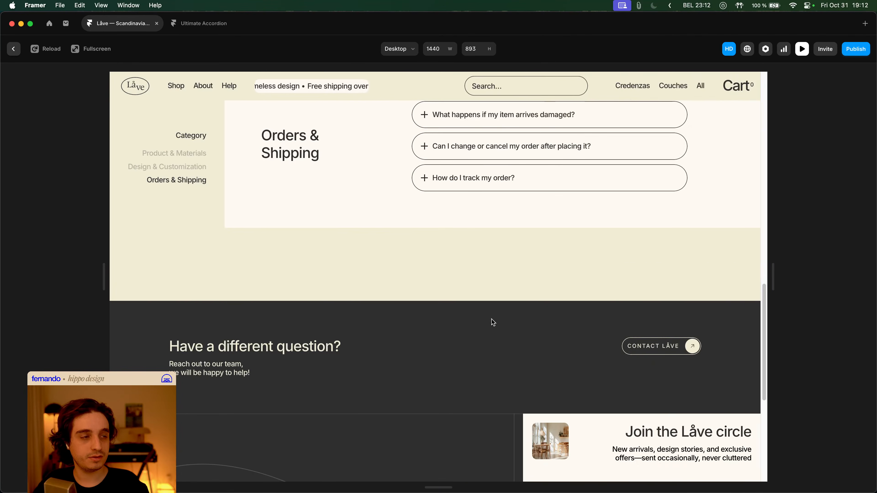
pyautogui.press('Escape')
# - Publish an update of lave.framer.website with the latest changes and switch to the browser
pyautogui.click(727, 286)
pyautogui.scroll(-3, 726, 242)
pyautogui.scroll(10, 726, 172)
pyautogui.click(855, 49)
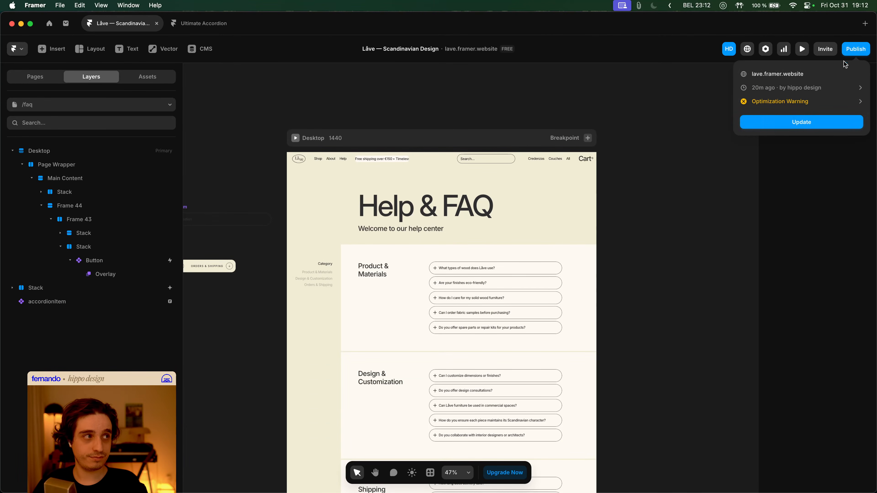
pyautogui.click(806, 123)
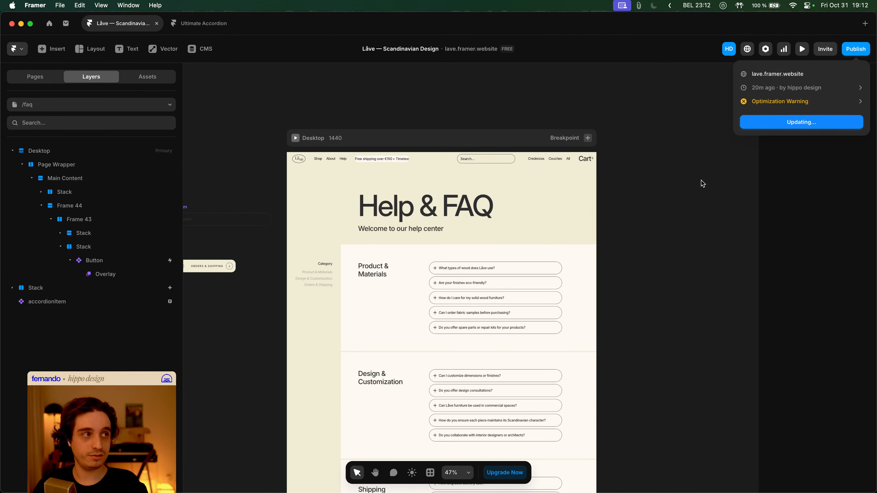
pyautogui.press('super+Tab')
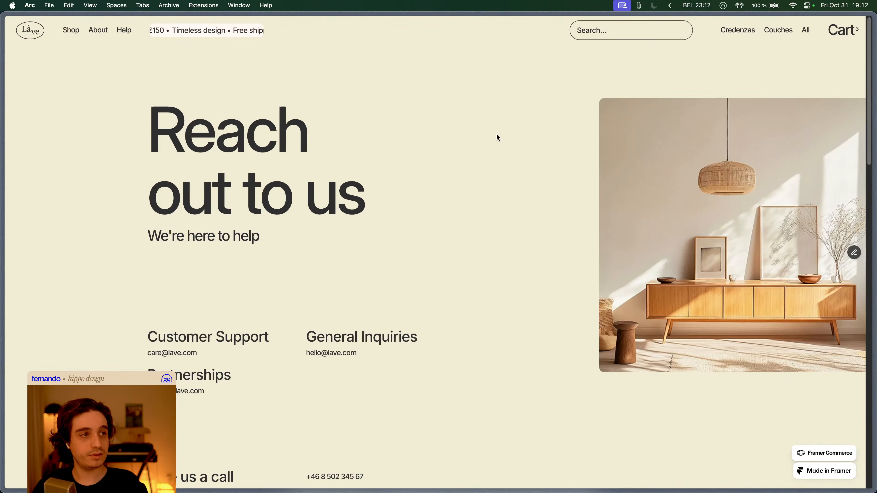
# - Go to the live Help & FAQ page from the Help menu and open its Contact Låve panel
pyautogui.moveTo(121, 29)
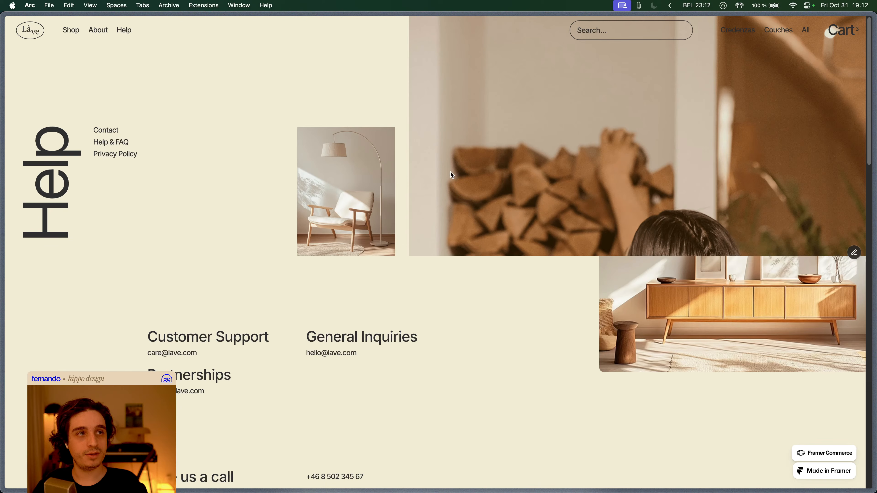
pyautogui.click(118, 143)
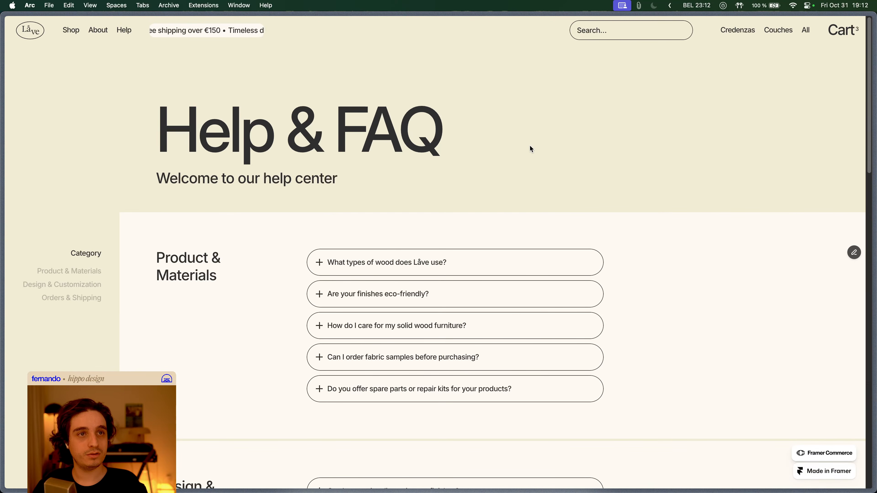
pyautogui.scroll(-5, 621, 152)
pyautogui.scroll(-9, 680, 157)
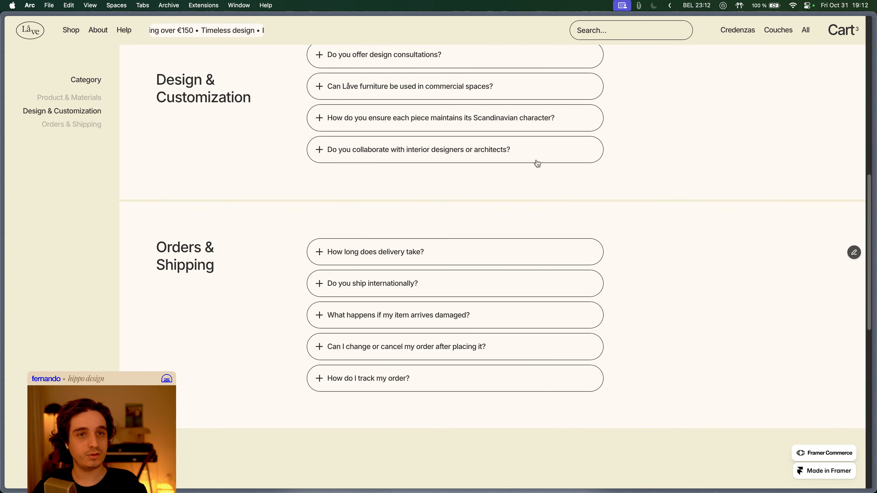
pyautogui.scroll(-8, 521, 169)
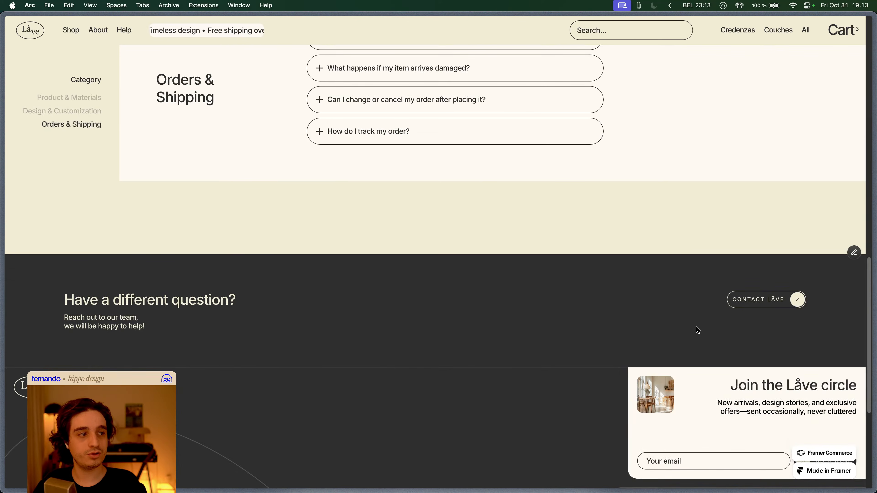
pyautogui.click(759, 299)
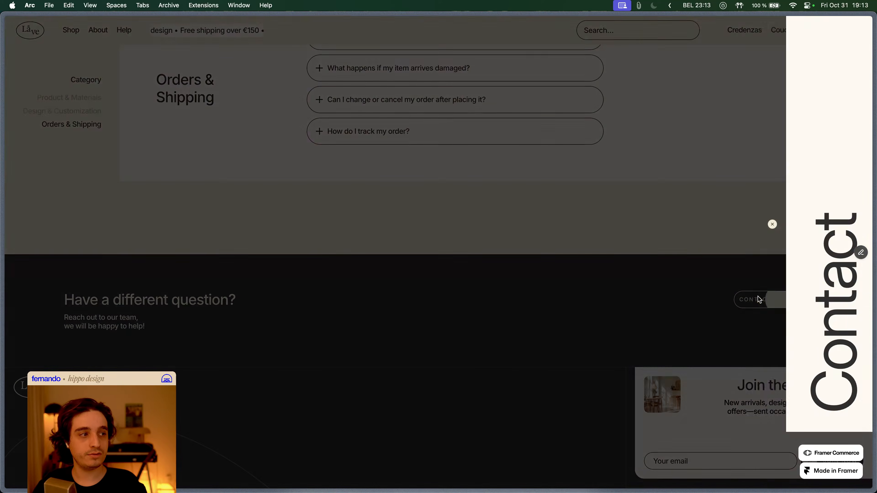
# - Set the Contact overlay's backdrop fill to the Black style (2F2F2F) at 75% opacity
pyautogui.press('super+Tab')
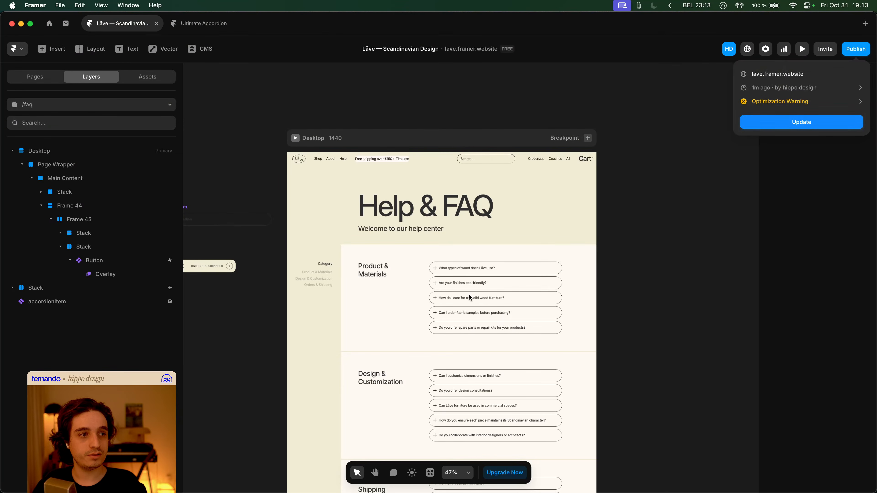
pyautogui.scroll(-10, 632, 281)
pyautogui.click(93, 260)
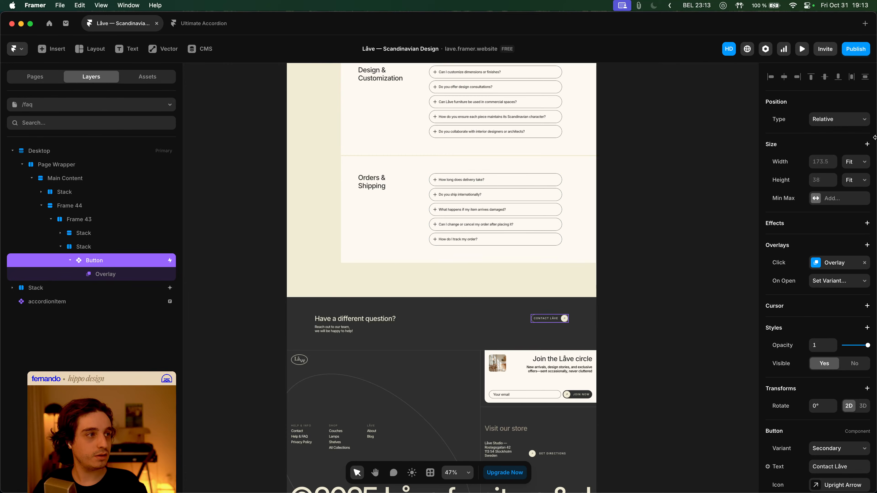
pyautogui.click(145, 274)
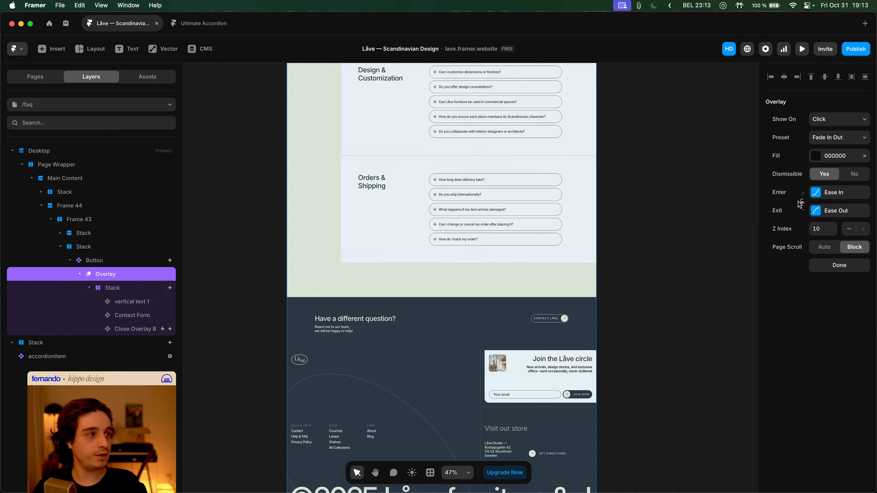
pyautogui.click(840, 158)
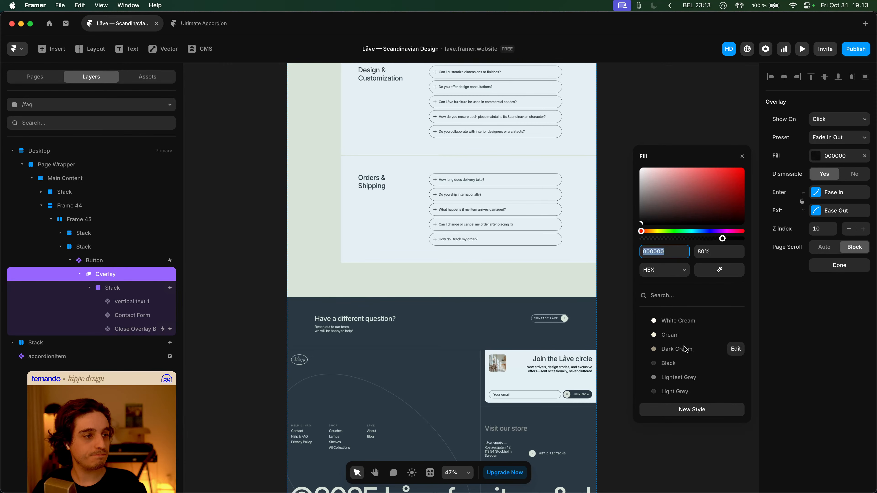
pyautogui.click(685, 365)
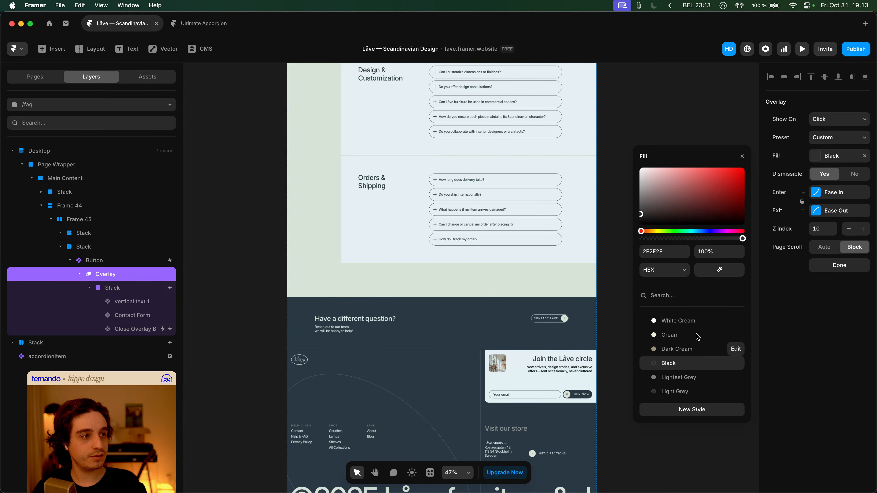
pyautogui.click(714, 252)
pyautogui.write('70')
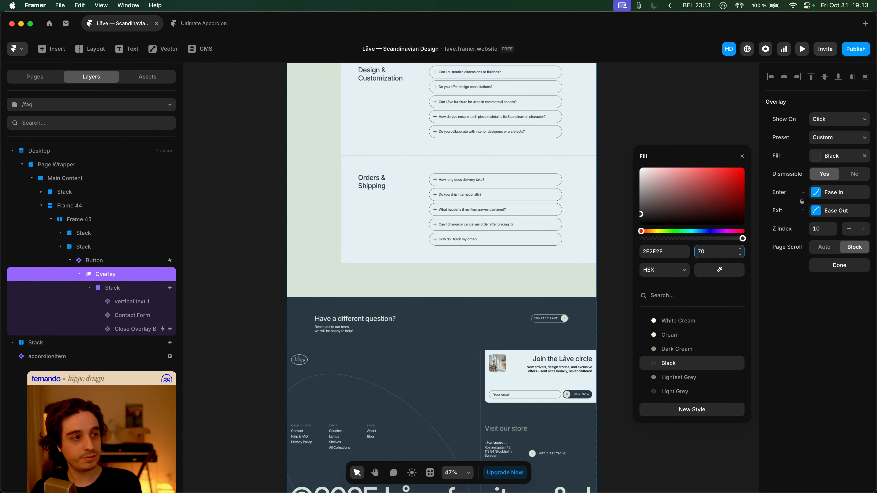
pyautogui.write('5')
pyautogui.press('Tab')
pyautogui.click(799, 317)
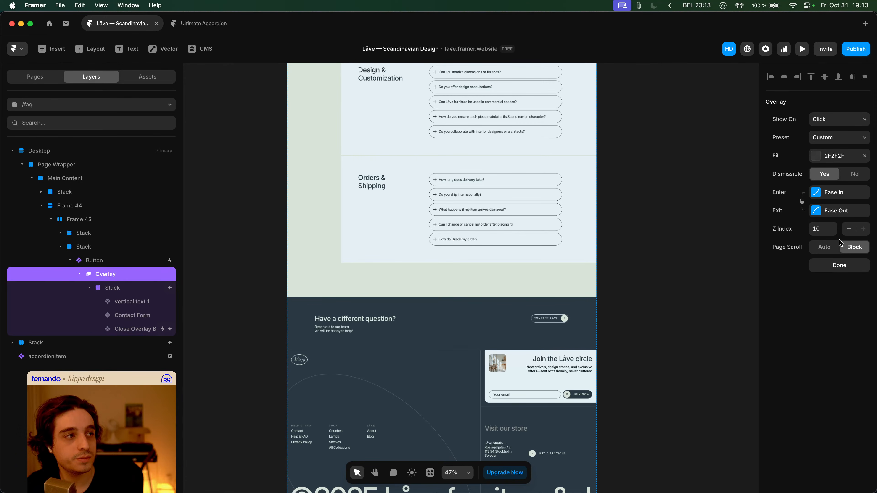
pyautogui.click(132, 289)
# - Set the Contact panel stack's height to Relative 100%
pyautogui.scroll(10, 849, 245)
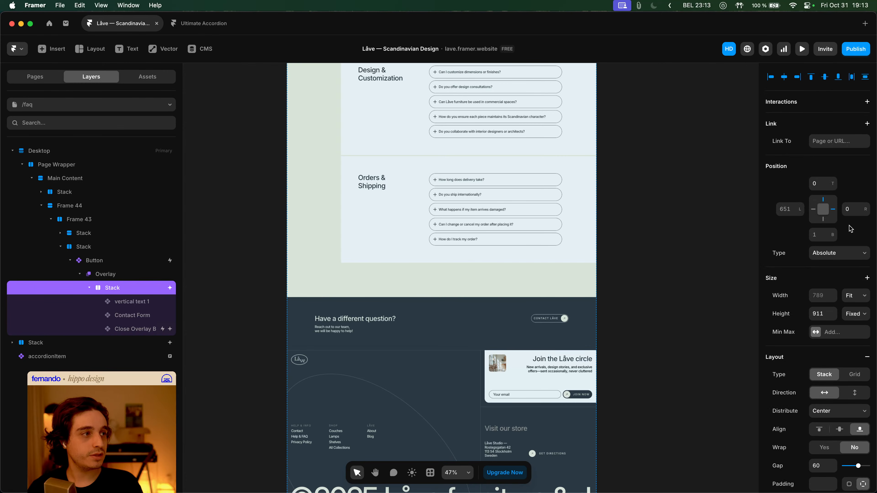
pyautogui.click(851, 314)
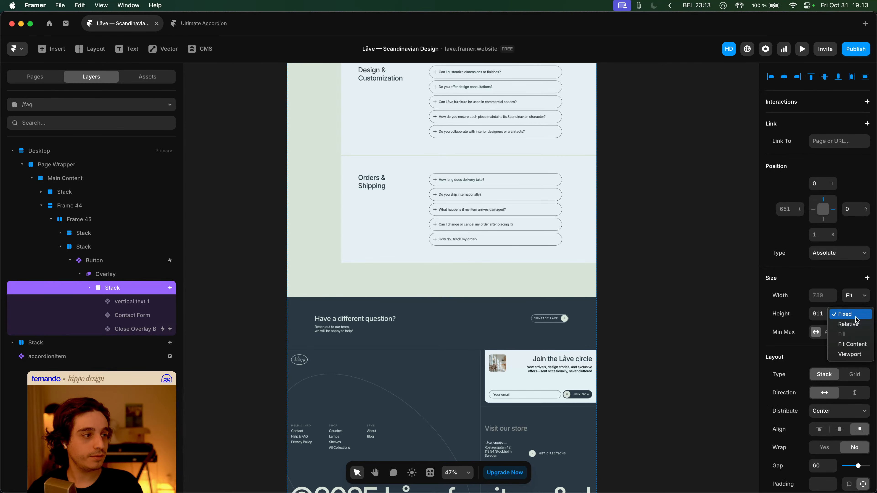
pyautogui.click(851, 346)
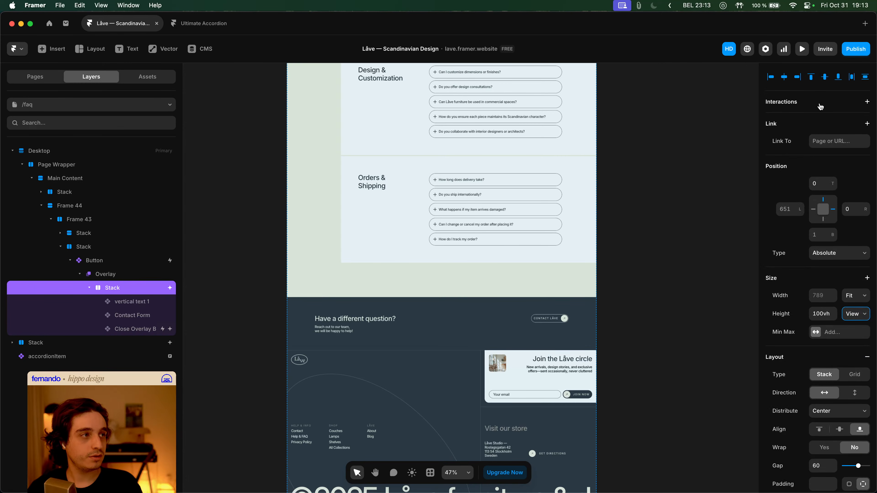
pyautogui.click(855, 49)
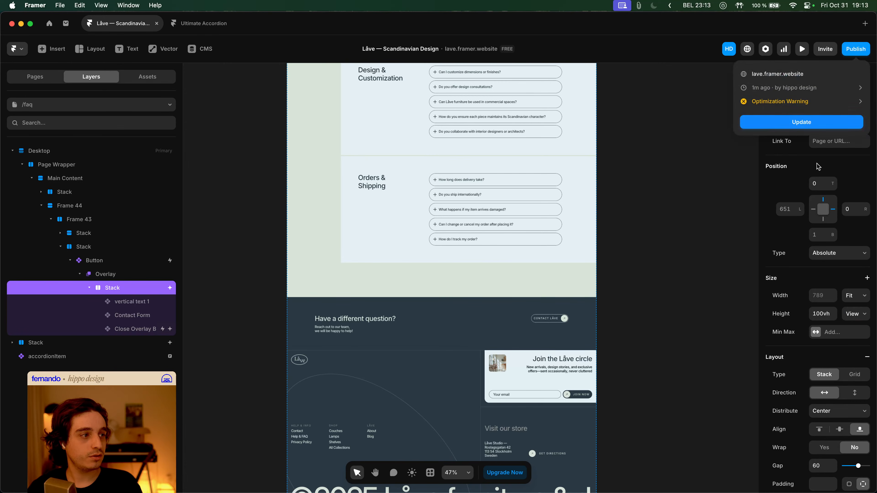
pyautogui.click(795, 328)
pyautogui.click(855, 313)
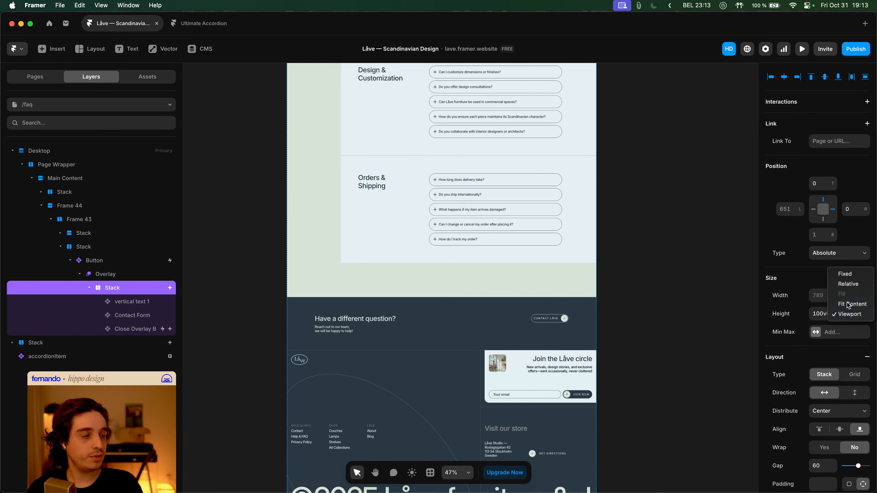
pyautogui.click(848, 304)
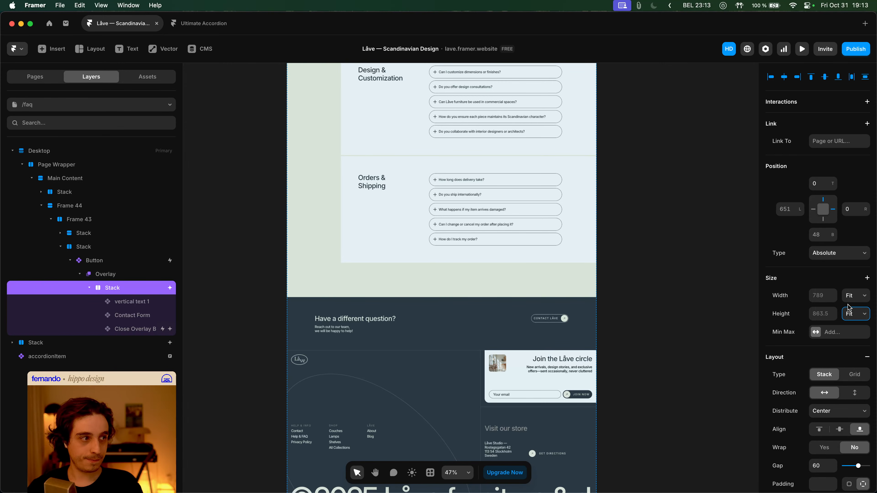
pyautogui.click(849, 317)
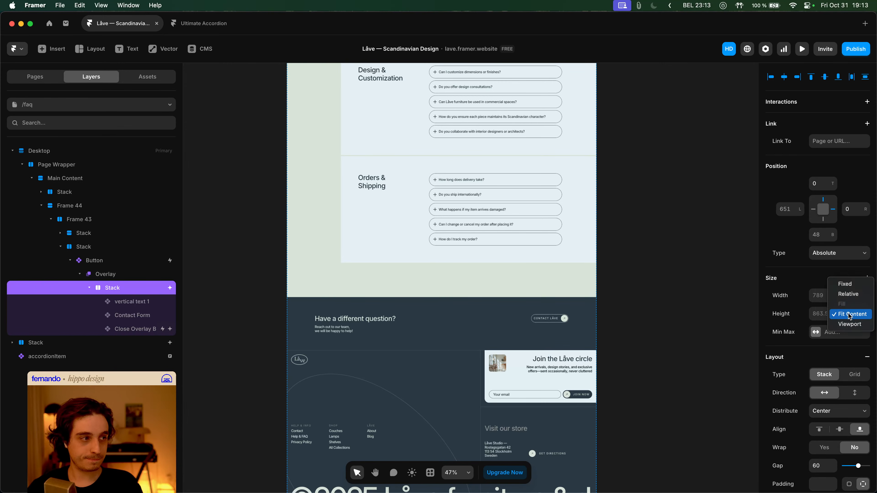
pyautogui.click(848, 294)
pyautogui.click(821, 313)
pyautogui.write('100')
# - Add a 100vh viewport minimum height to the panel and republish the site
pyautogui.click(823, 334)
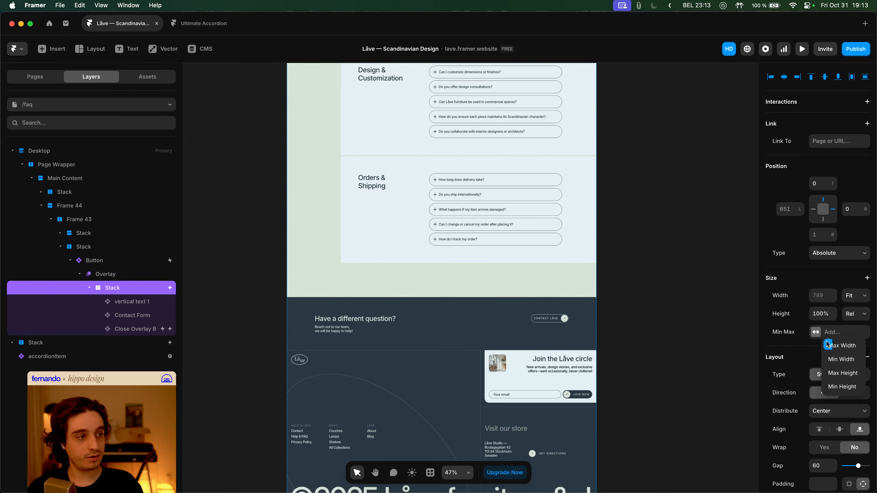
pyautogui.click(842, 386)
pyautogui.click(854, 332)
pyautogui.click(854, 342)
pyautogui.click(852, 52)
pyautogui.click(815, 124)
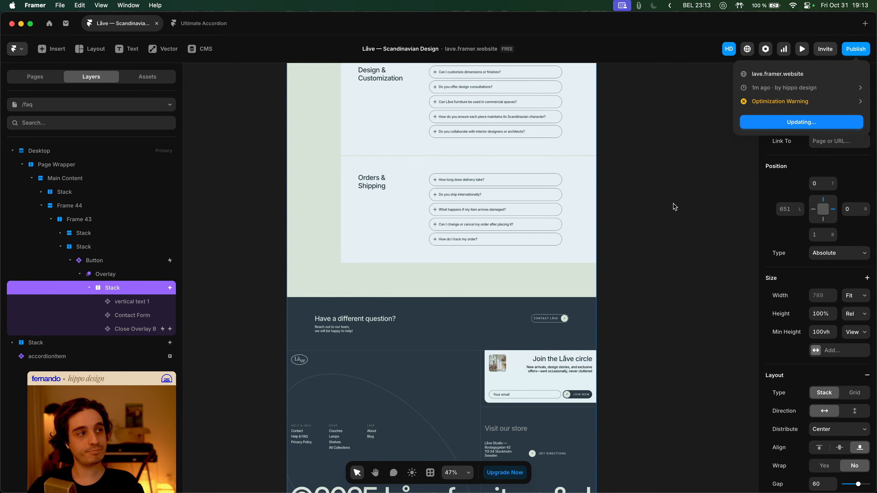
pyautogui.press('super+Tab')
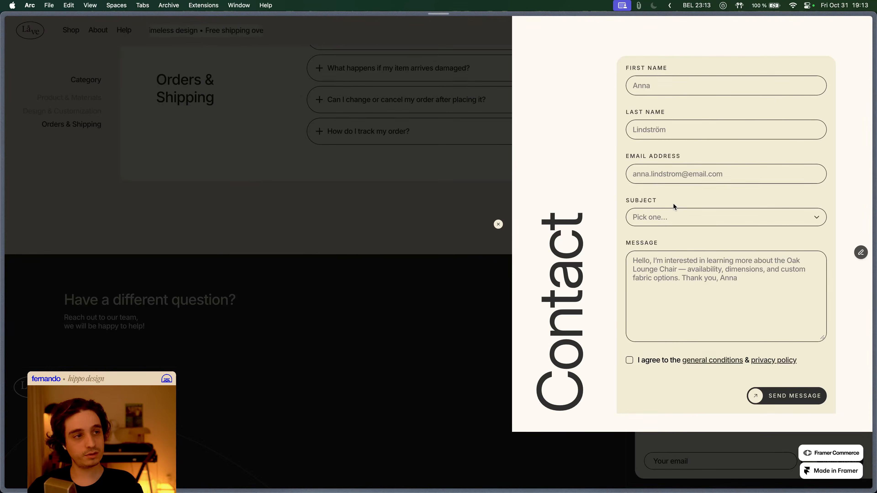
# - Reload the live page, open the Contact overlay, and enter test first name, last name and e-mail
pyautogui.press('super+r')
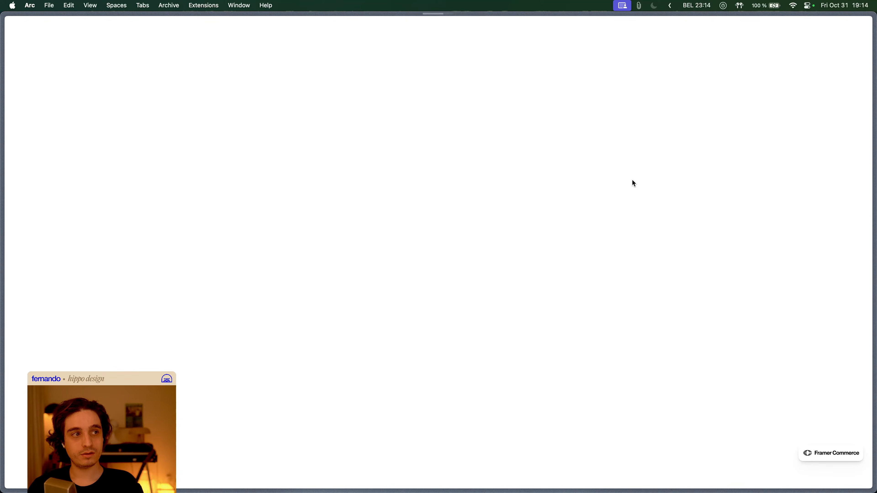
pyautogui.scroll(-15, 634, 182)
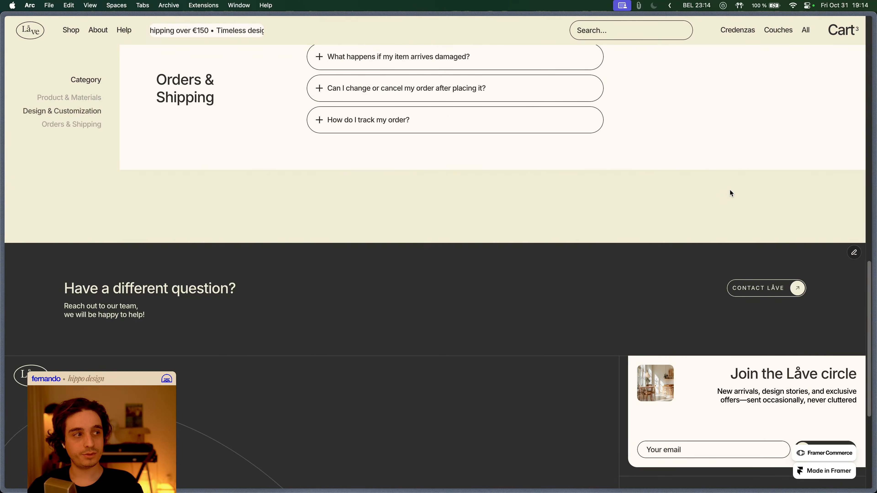
pyautogui.click(750, 282)
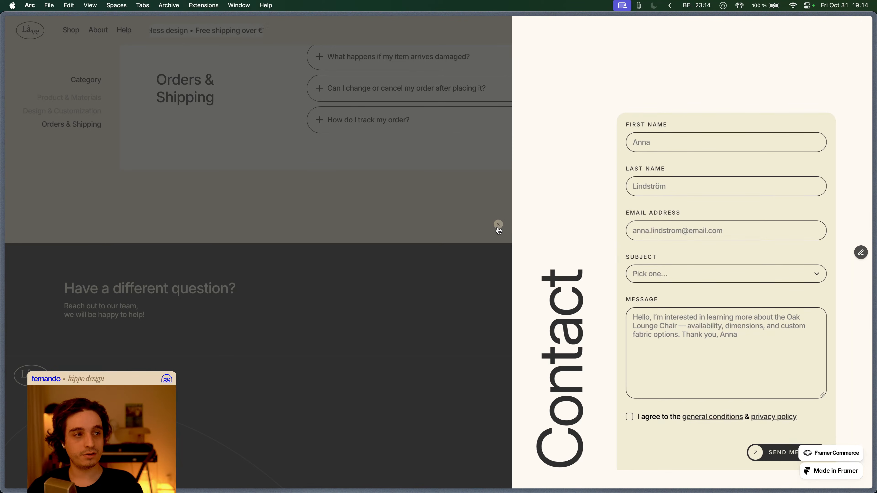
pyautogui.click(681, 137)
pyautogui.write('ddsdsa')
pyautogui.click(684, 183)
pyautogui.write('fdsfsdf')
pyautogui.click(686, 220)
pyautogui.write('fddfd@dskdsl.com')
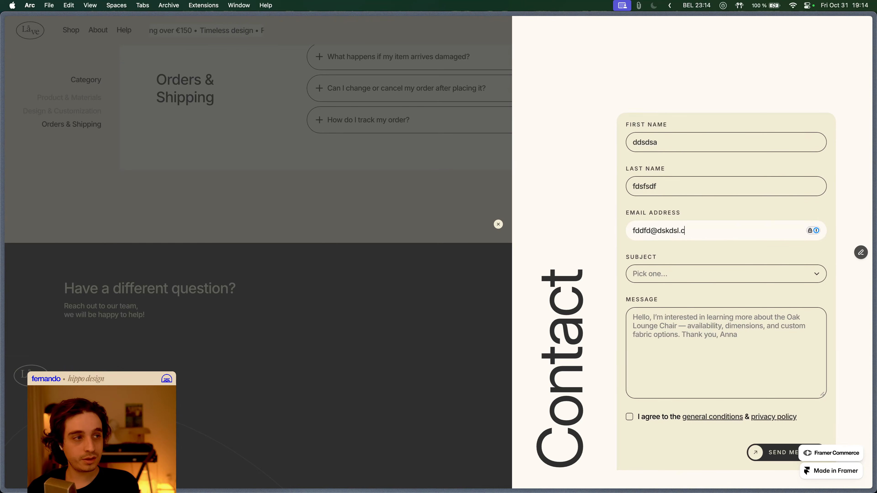
# - Choose the Question subject, type a test message, accept the conditions, then close the overlay
pyautogui.press('Tab')
pyautogui.press('space')
pyautogui.press('Down')
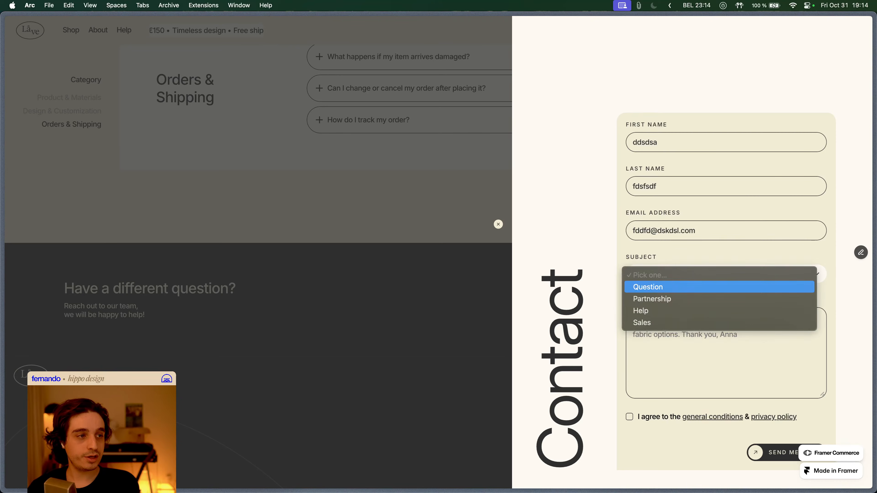
pyautogui.press('Return')
pyautogui.press('Tab')
pyautogui.write('This isi sdldjksa,jd')
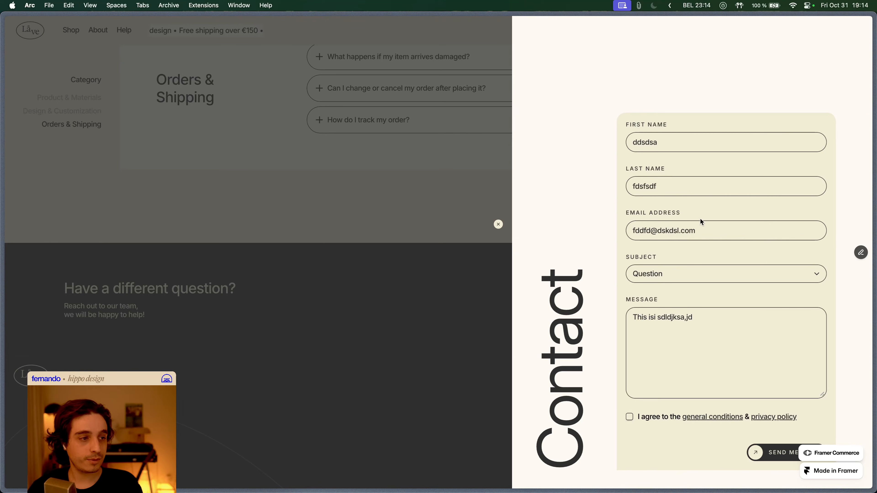
pyautogui.press('Tab')
pyautogui.press('space')
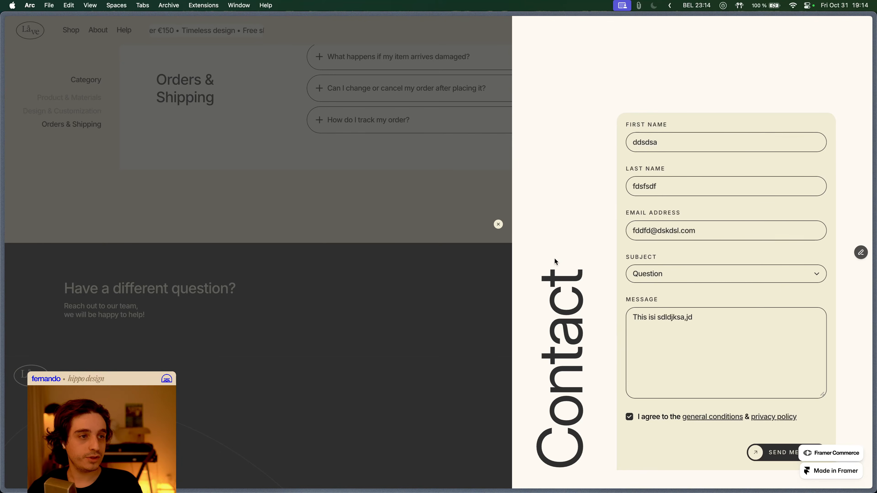
pyautogui.click(498, 225)
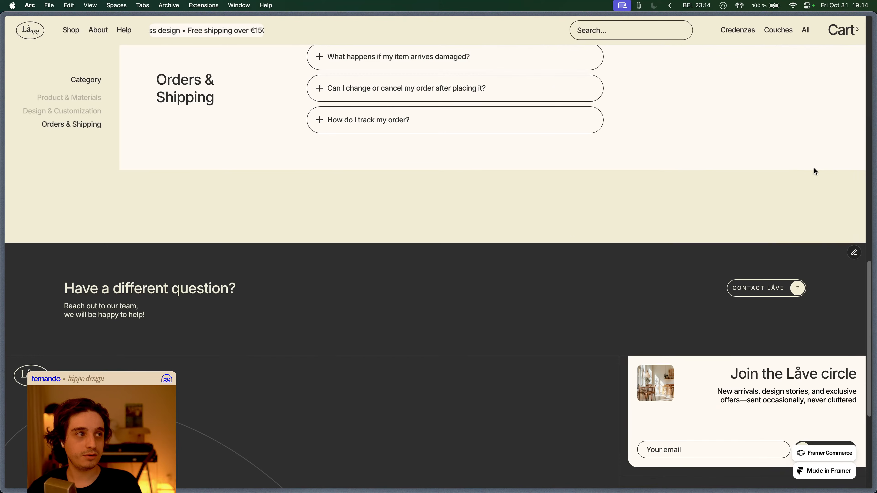
# - Back in Framer, dismiss the Publish popover and pan back up the FAQ page canvas
pyautogui.press('super+Tab')
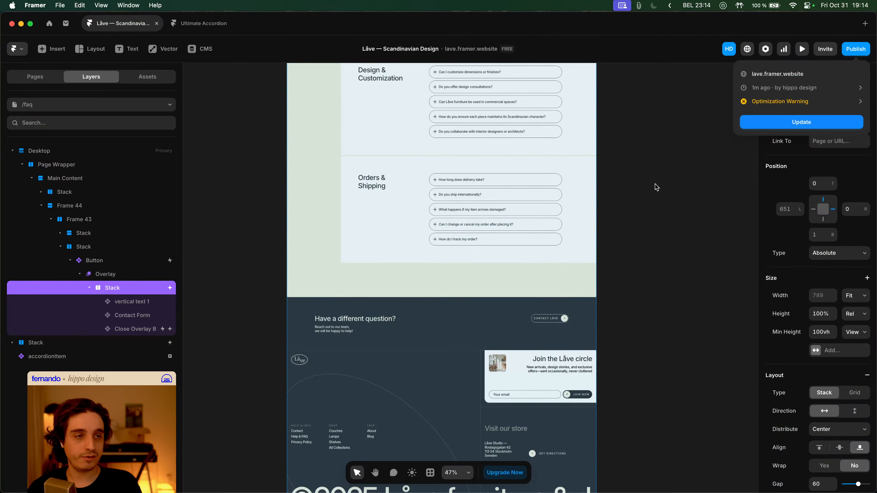
pyautogui.click(634, 192)
pyautogui.scroll(2, 642, 187)
pyautogui.press('space')
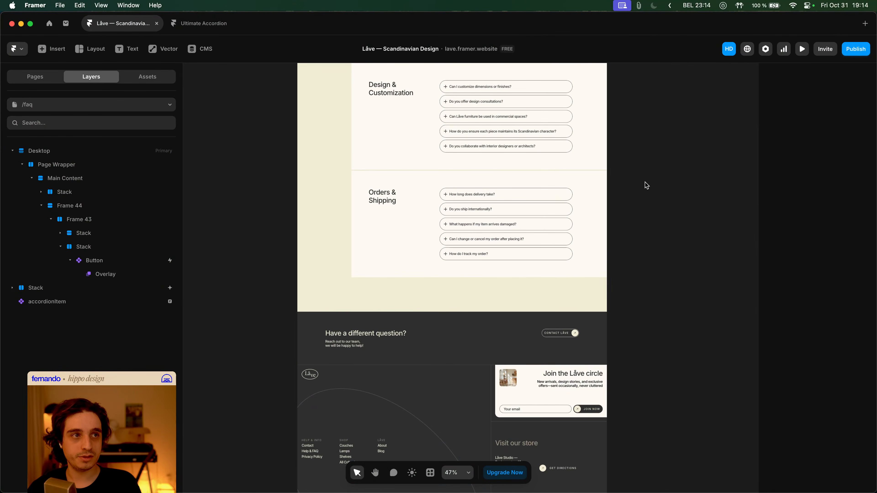
pyautogui.scroll(2, 647, 190)
pyautogui.press('super+Tab')
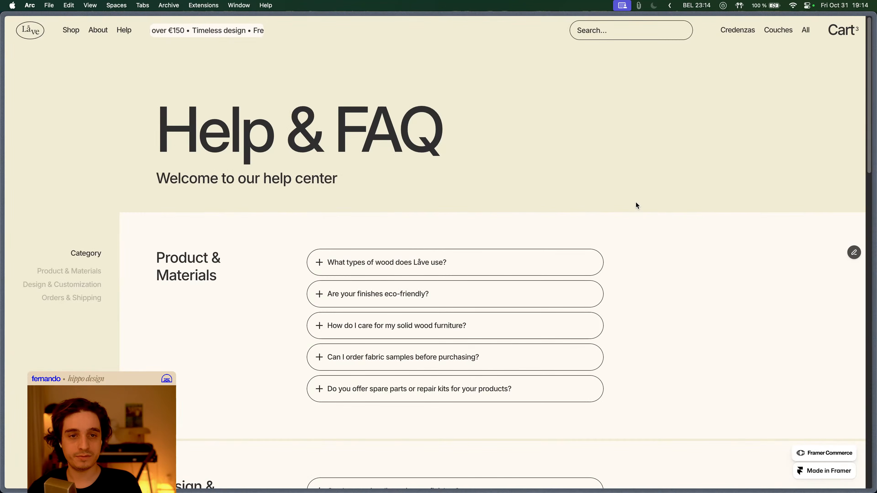
pyautogui.press('super+Tab')
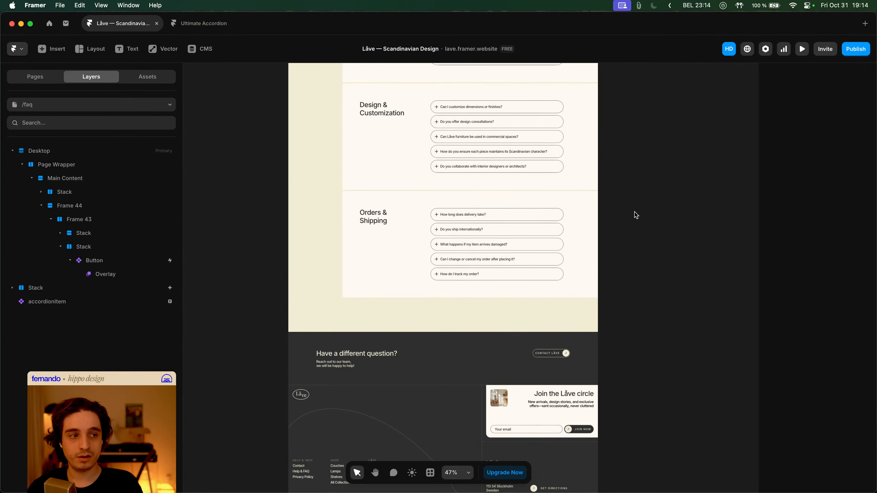
# - Open the Home page from the Pages list and select the Home Hero Slider
pyautogui.click(60, 81)
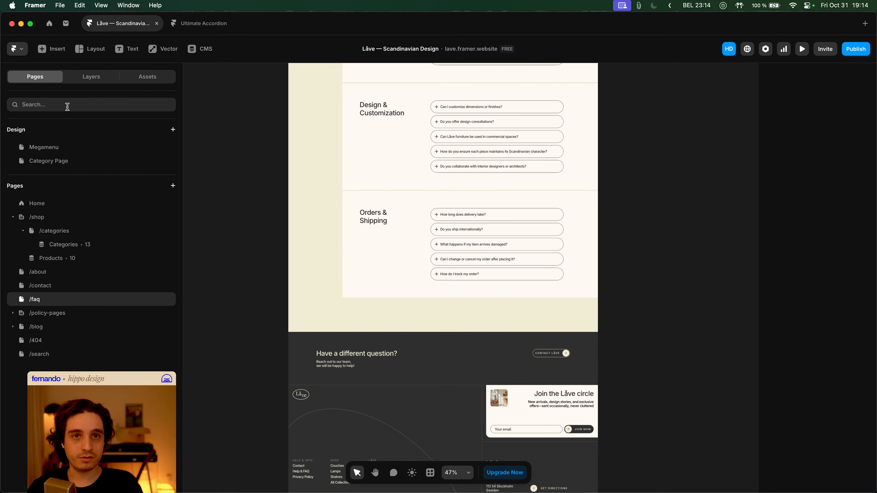
pyautogui.click(74, 206)
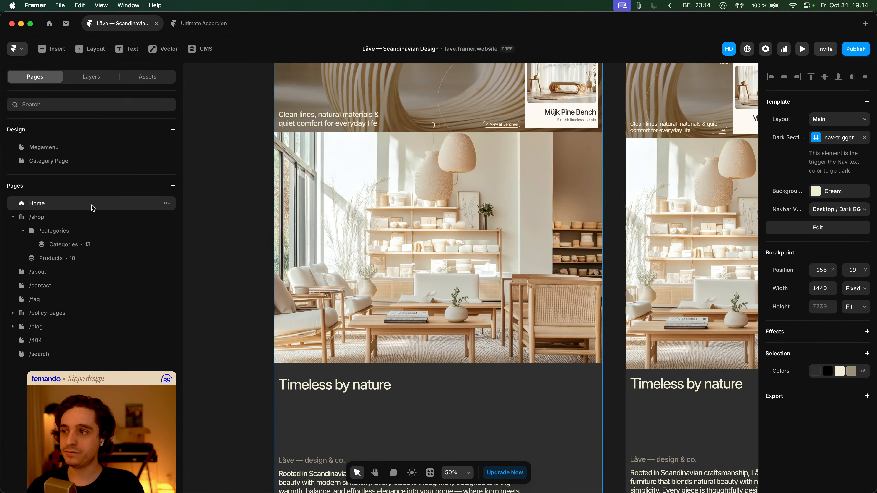
pyautogui.scroll(10, 241, 221)
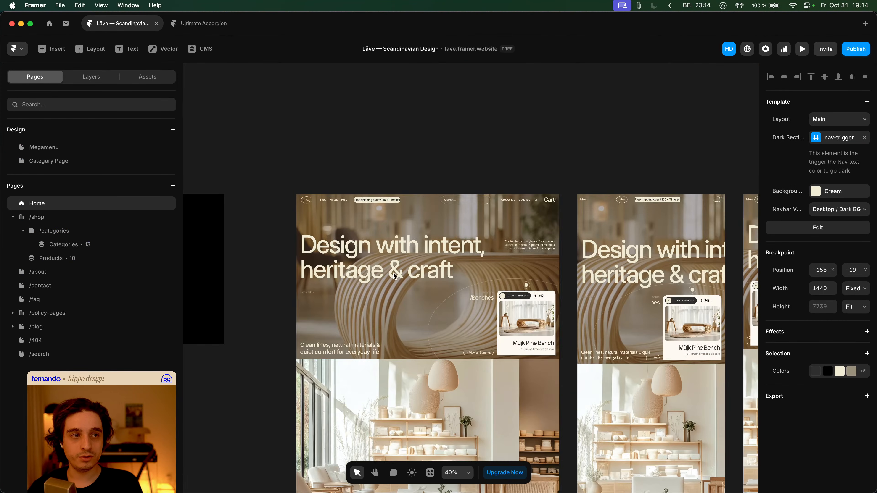
pyautogui.click(416, 275)
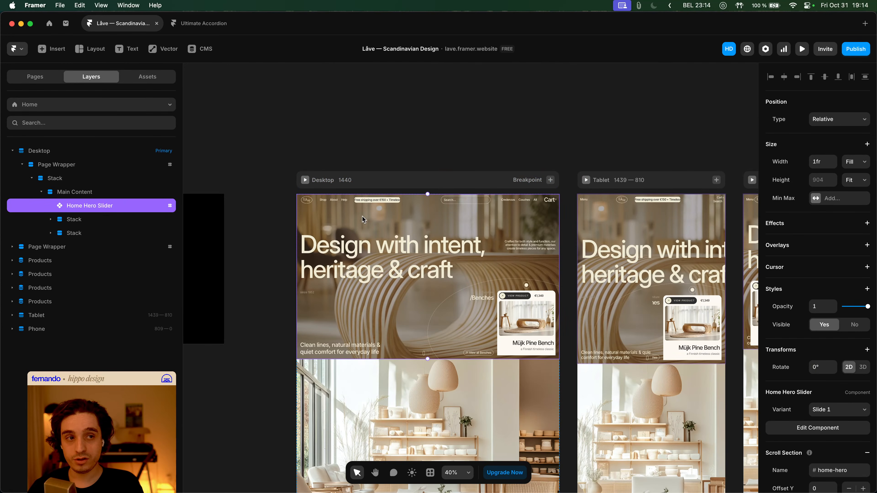
# - Edit the Home Hero Slider component, inspect Slide 1's nested layers, and pan across to Slides 2 and 3
pyautogui.doubleClick(392, 232)
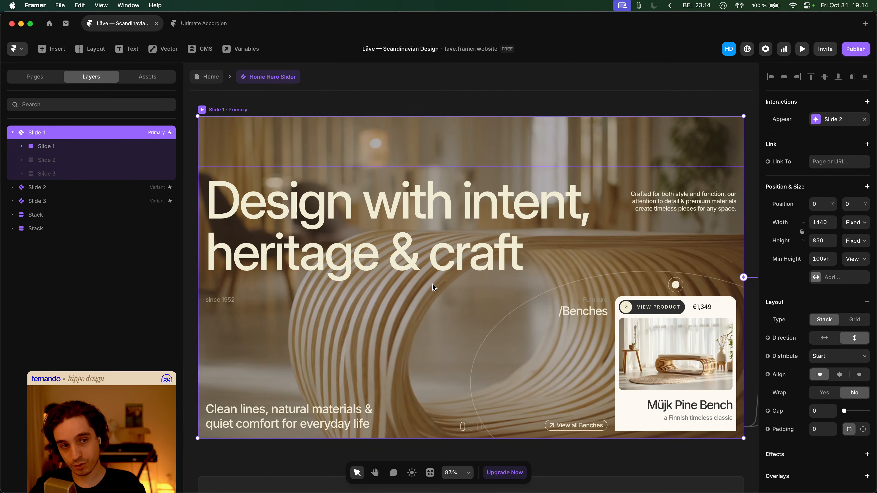
pyautogui.scroll(-5, 431, 282)
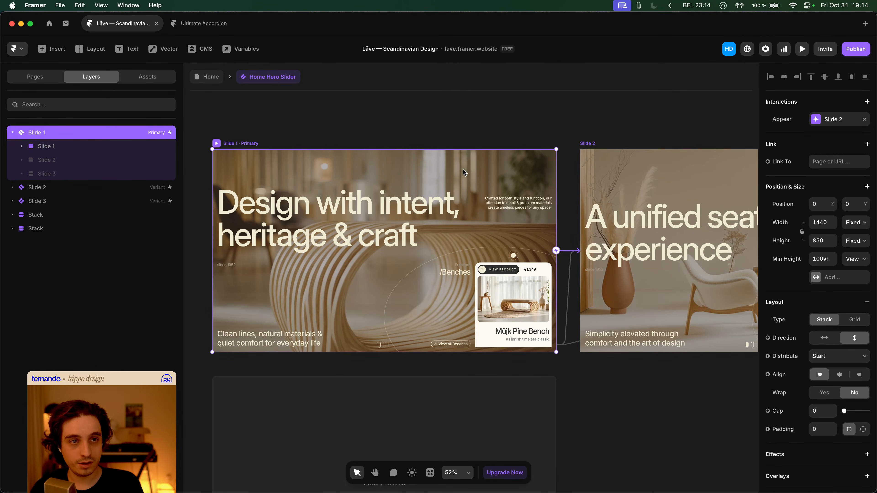
pyautogui.click(80, 148)
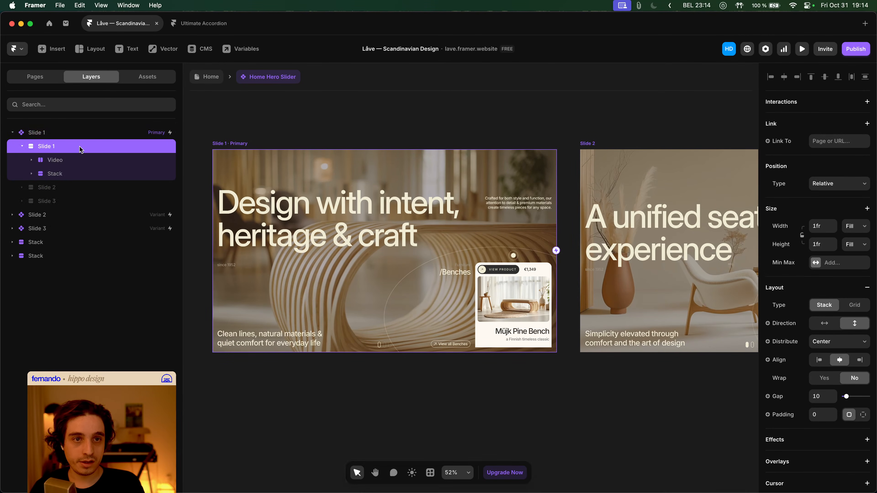
pyautogui.scroll(-2, 296, 148)
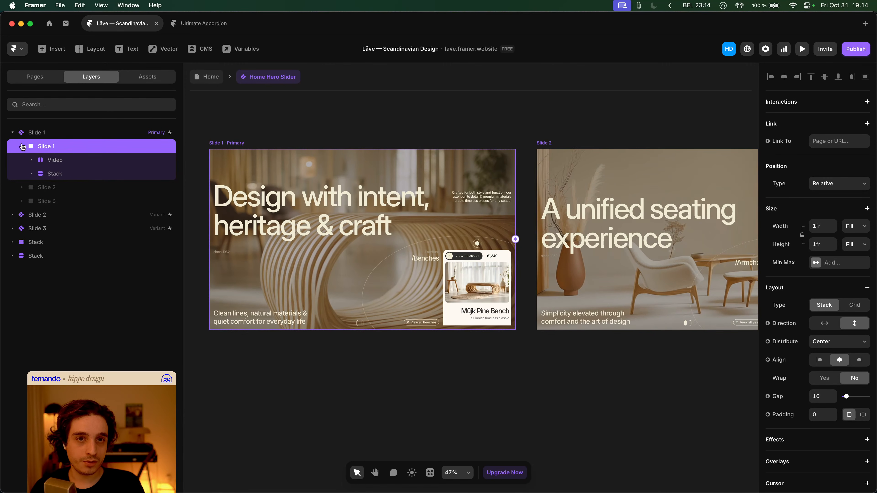
pyautogui.click(22, 147)
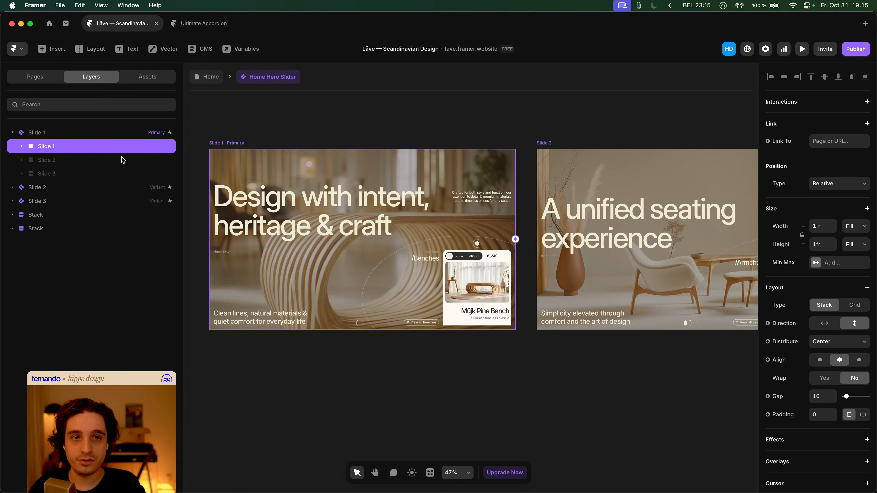
pyautogui.hscroll(6, 446, 214)
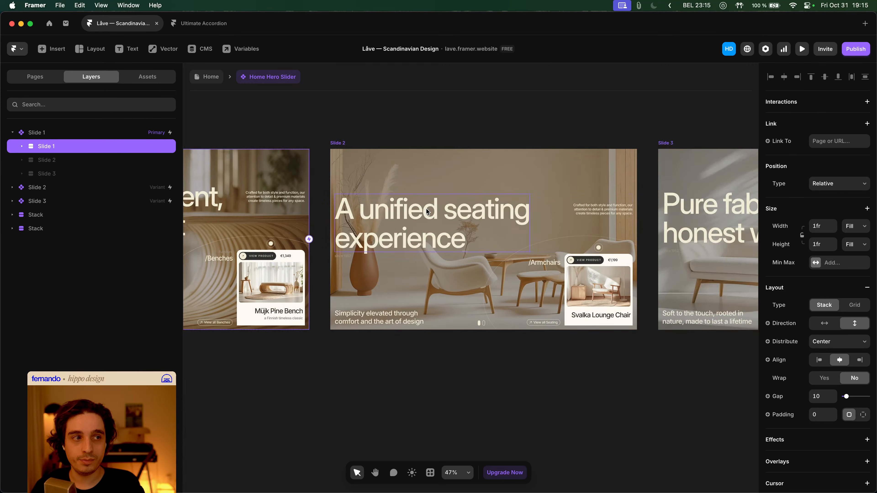
pyautogui.hscroll(3, 448, 191)
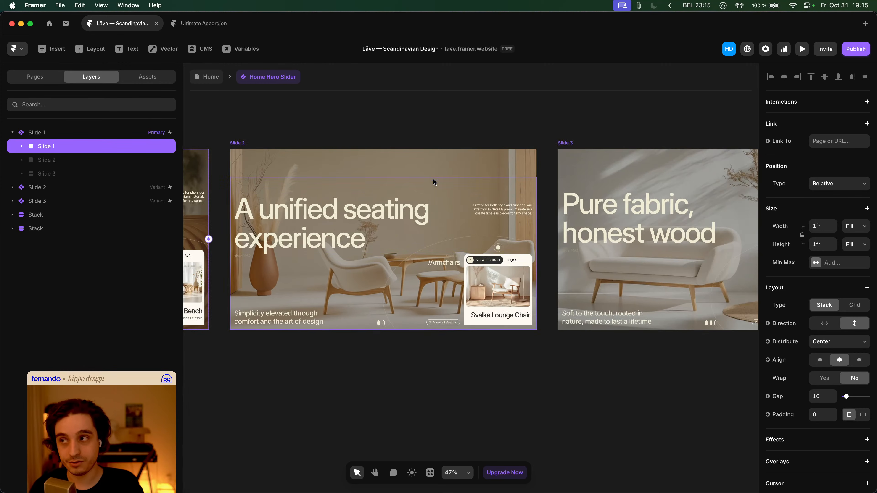
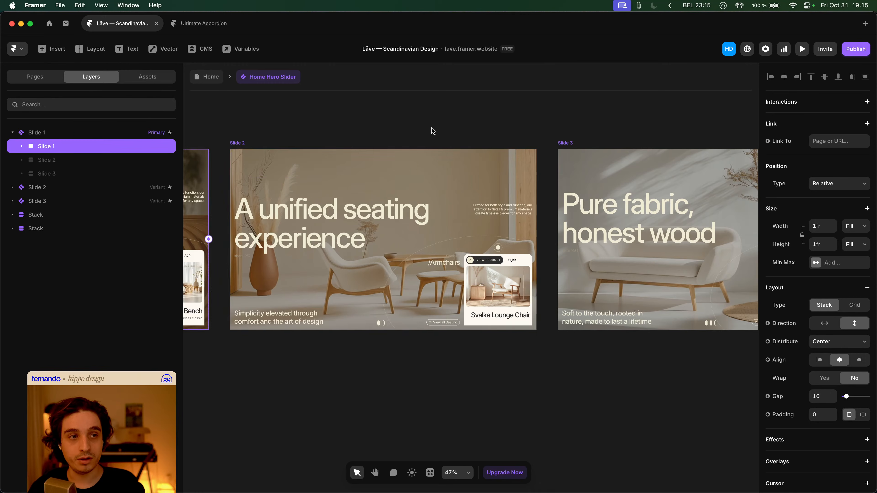
# - Pan across the three slides and select Slide 1's 'Design with intent, heritage & craft' heading to view its Text effect
pyautogui.hscroll(6, 424, 166)
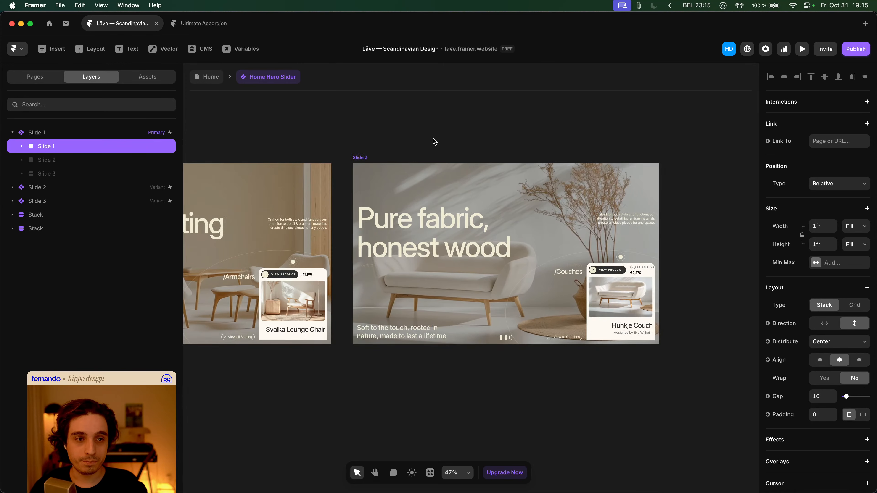
pyautogui.hscroll(-15, 433, 142)
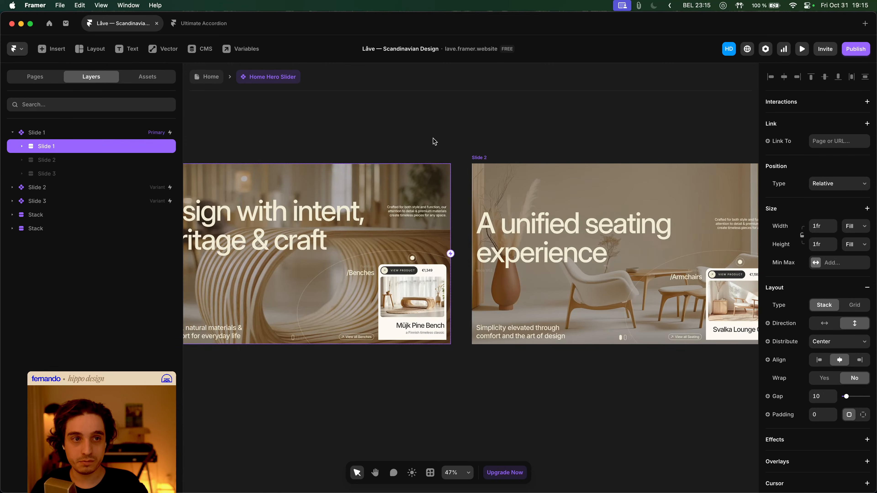
pyautogui.hscroll(-3, 434, 142)
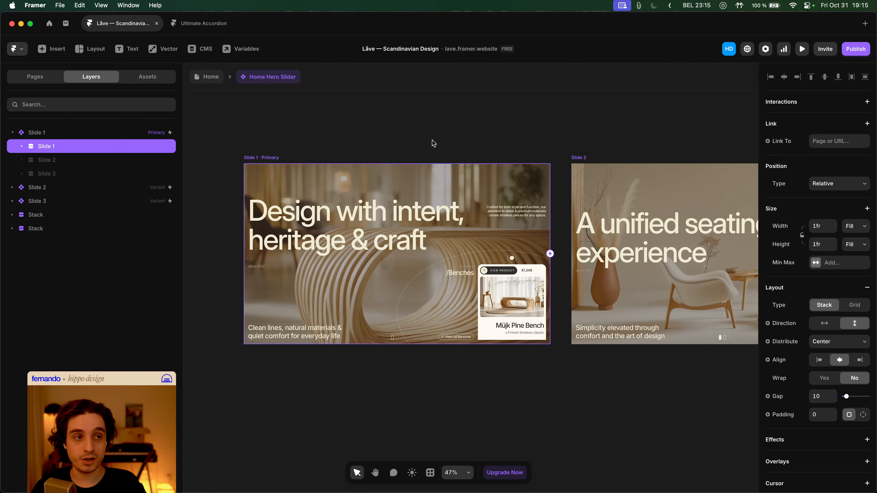
pyautogui.click(431, 141)
pyautogui.click(377, 218)
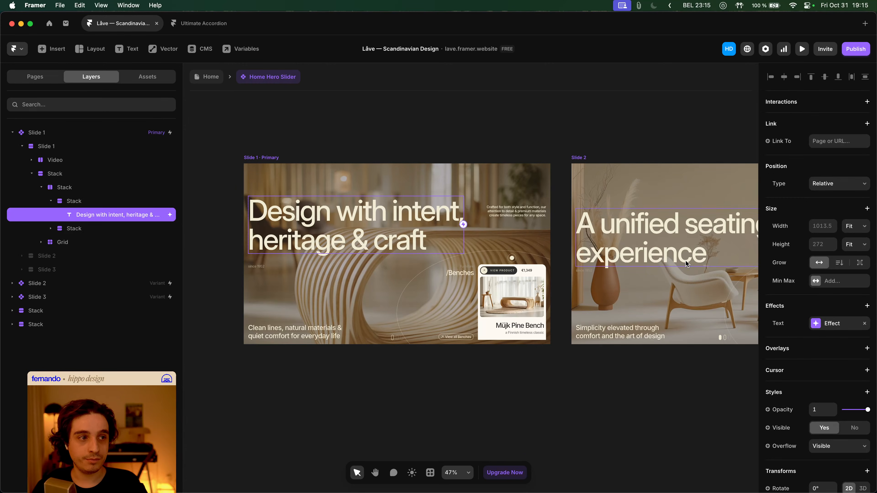
# - Copy Slide 1's heading text effect and paste it onto 'A unified seating experience' and the other headings, replacing their old effect
pyautogui.click(828, 328)
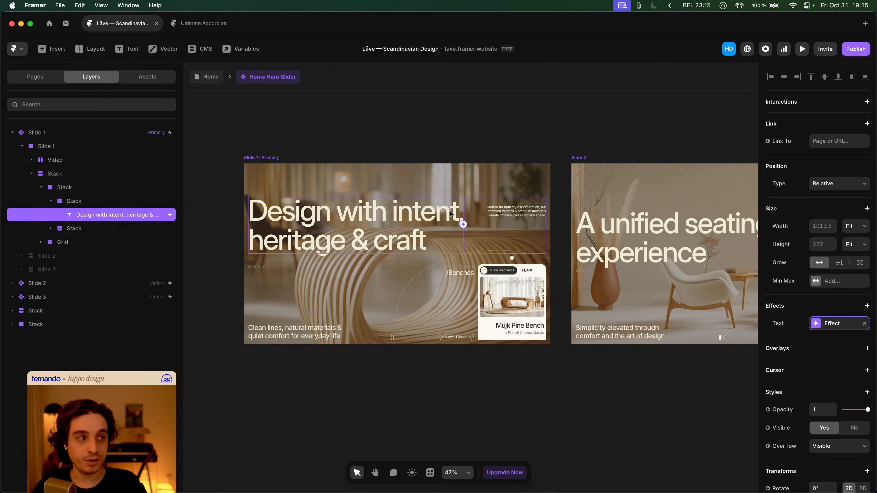
pyautogui.hscroll(4, 422, 222)
pyautogui.click(502, 243)
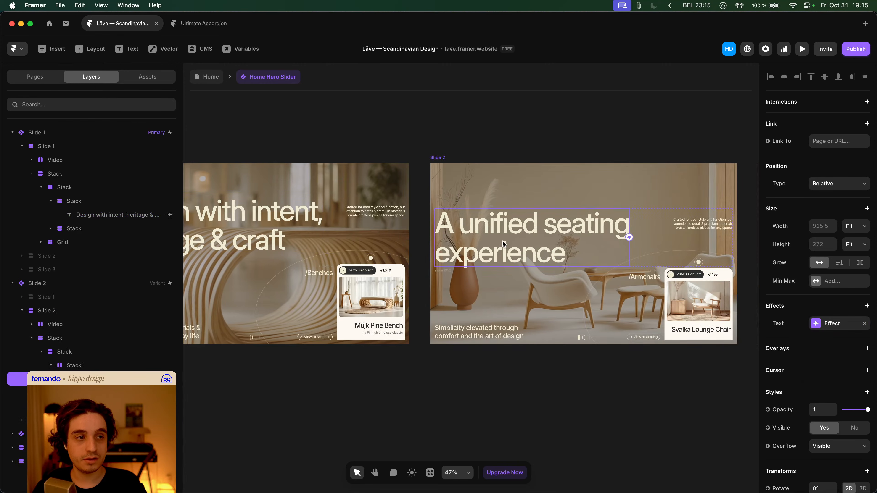
pyautogui.click(864, 323)
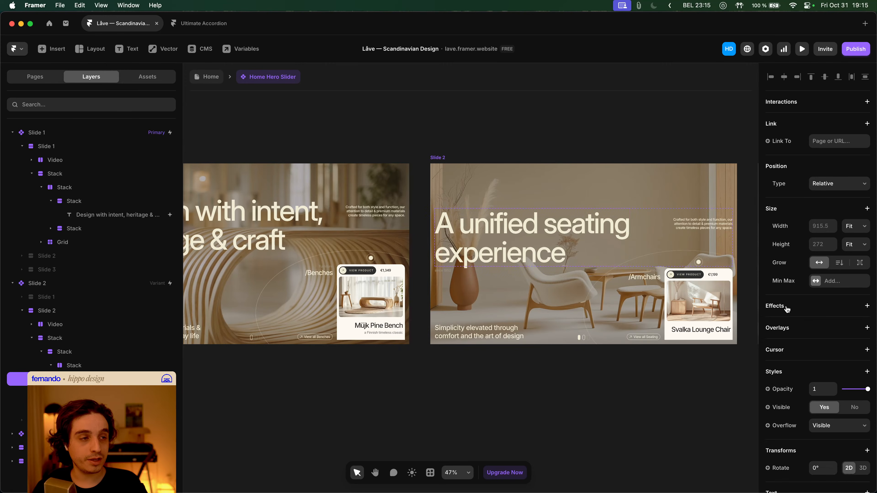
pyautogui.hscroll(4, 549, 256)
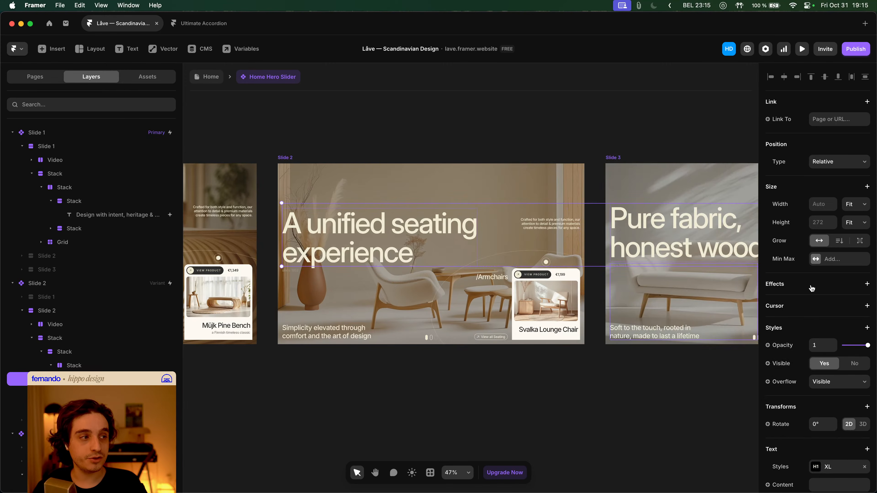
pyautogui.click(867, 284)
pyautogui.click(825, 293)
pyautogui.click(619, 370)
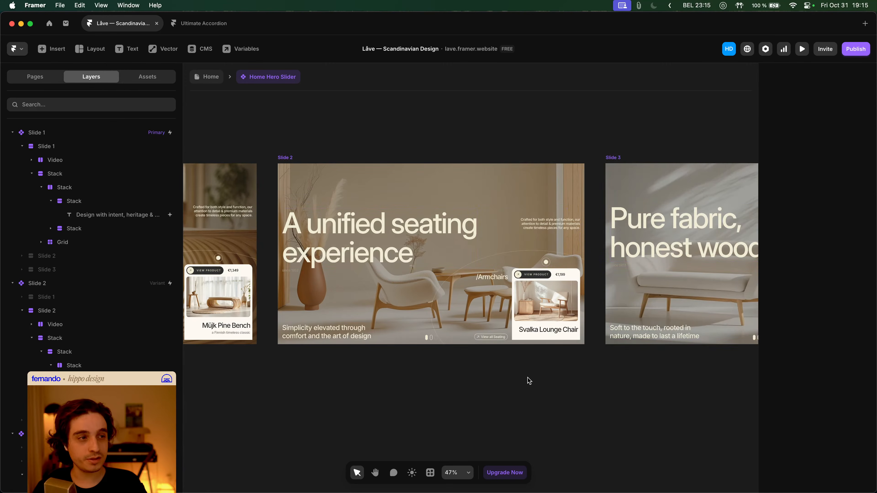
# - Copy the appear effect from Slide 1's 'Crafted for both style' paragraph
pyautogui.hscroll(-3, 530, 380)
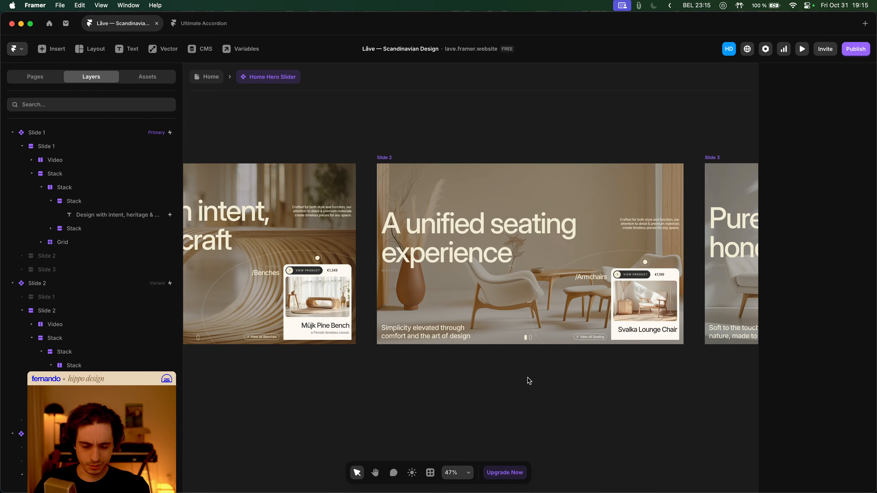
pyautogui.hscroll(-3, 529, 381)
pyautogui.hscroll(-2, 528, 381)
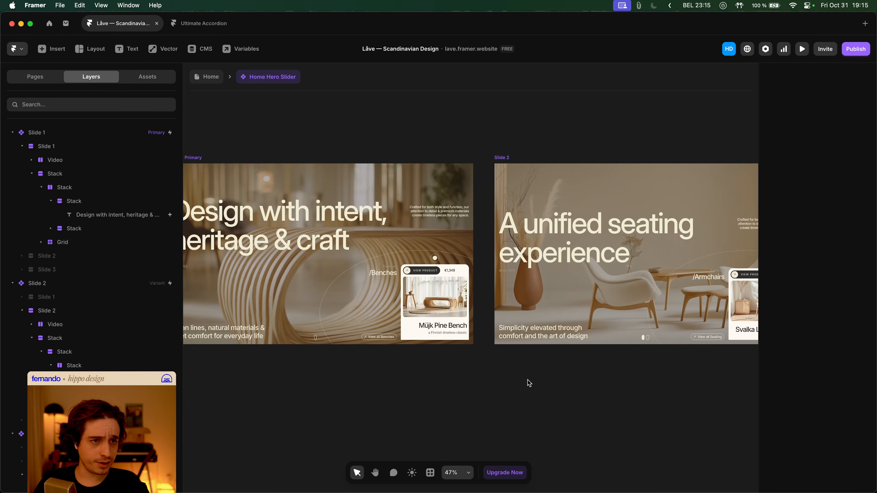
pyautogui.click(475, 215)
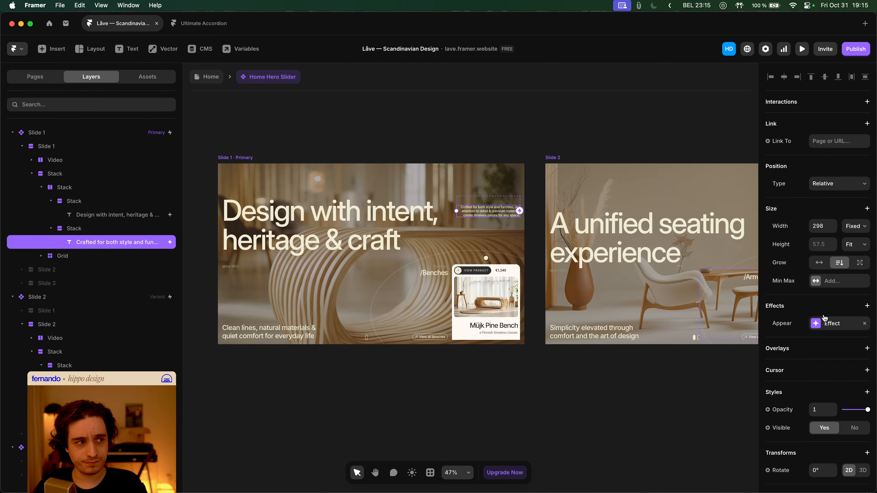
pyautogui.click(832, 324)
pyautogui.click(841, 333)
# - Paste that appear effect onto the matching paragraphs in Slides 2 and 3
pyautogui.hscroll(8, 587, 373)
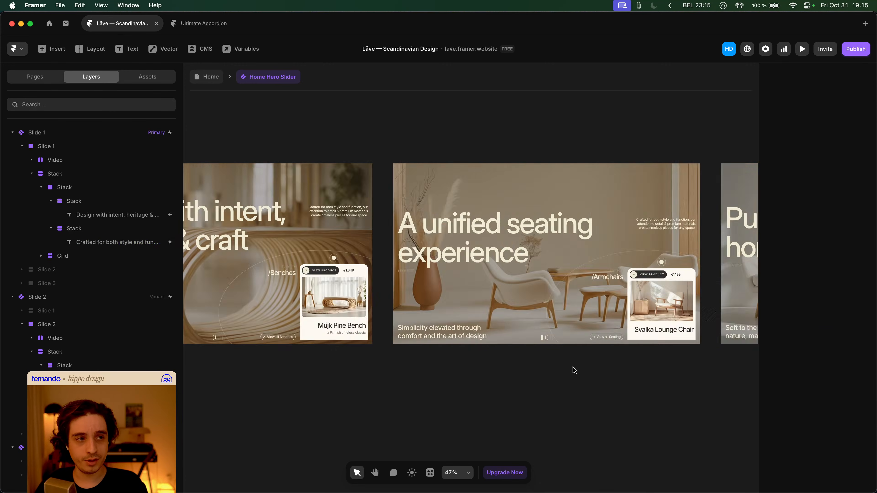
pyautogui.click(558, 224)
pyautogui.hscroll(6, 559, 258)
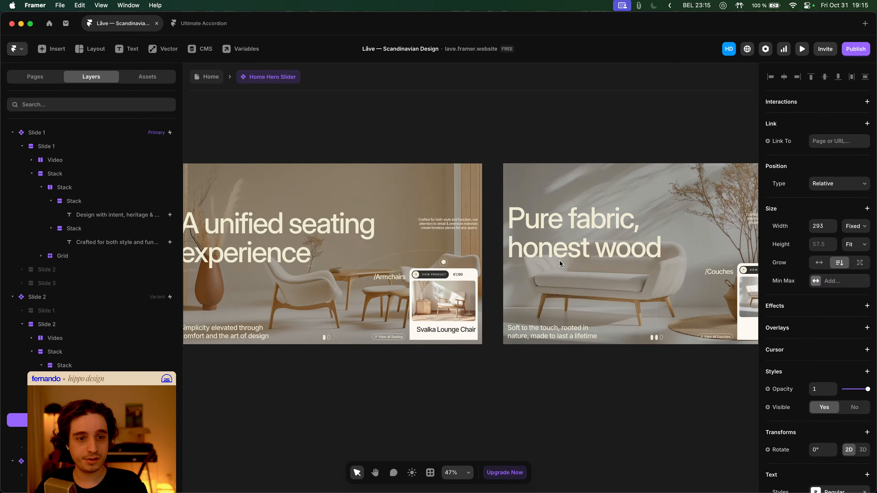
pyautogui.keyDown('shift'); pyautogui.click(660, 220); pyautogui.keyUp('shift')
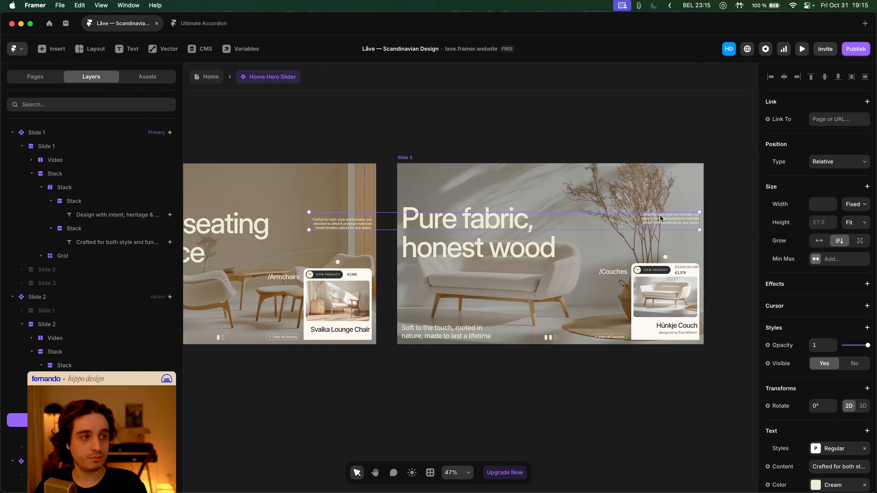
pyautogui.click(816, 292)
pyautogui.click(826, 298)
pyautogui.click(572, 392)
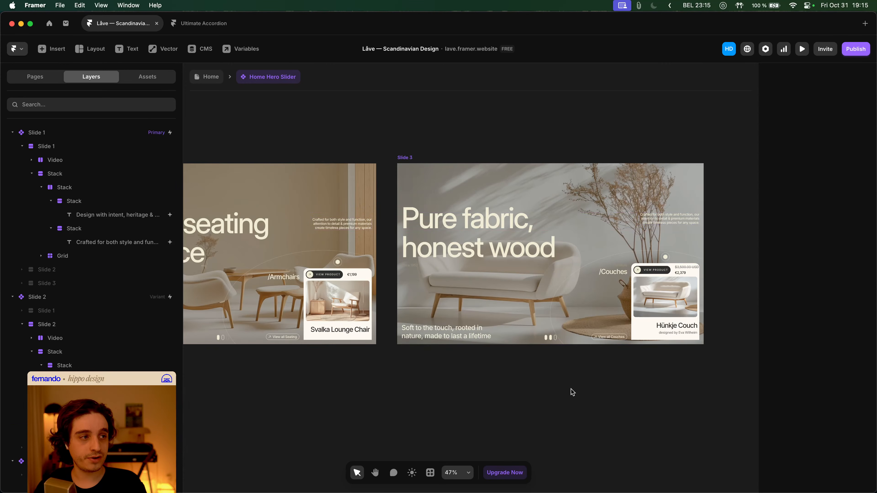
pyautogui.press('super+z')
pyautogui.click(575, 388)
# - Copy the appear effect from Slide 1's 'since 1952' label
pyautogui.scroll(5, 557, 366)
pyautogui.press('capslock')
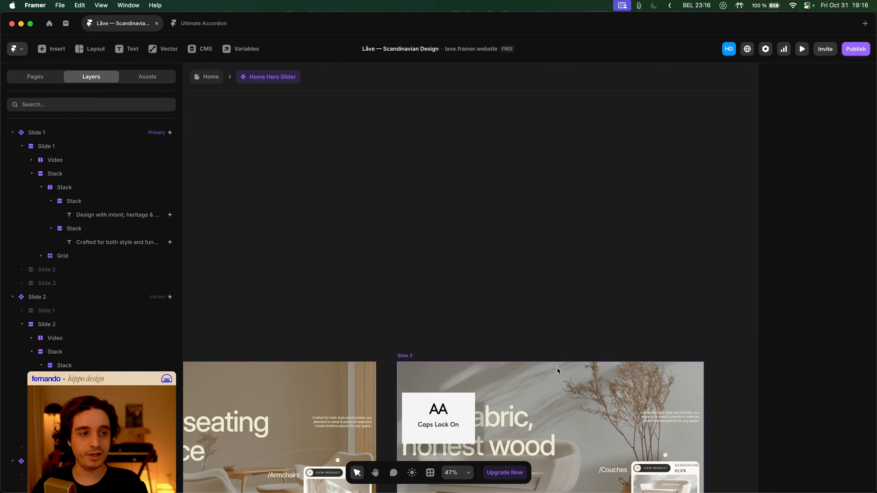
pyautogui.press('capslock')
pyautogui.scroll(-3, 557, 368)
pyautogui.hscroll(-10, 554, 367)
pyautogui.hscroll(-6, 555, 368)
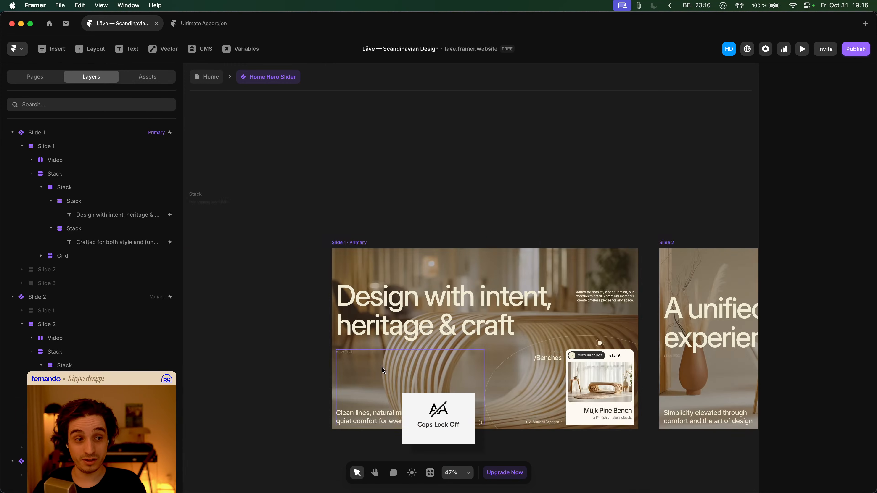
pyautogui.click(350, 355)
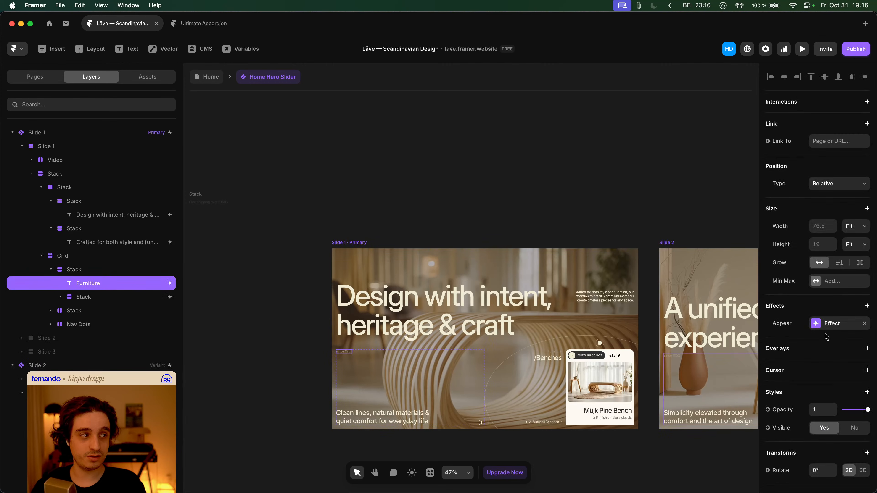
pyautogui.rightClick(830, 328)
pyautogui.click(840, 334)
# - Paste that appear effect onto the 'since 1952' labels in Slides 2 and 3
pyautogui.hscroll(3, 484, 339)
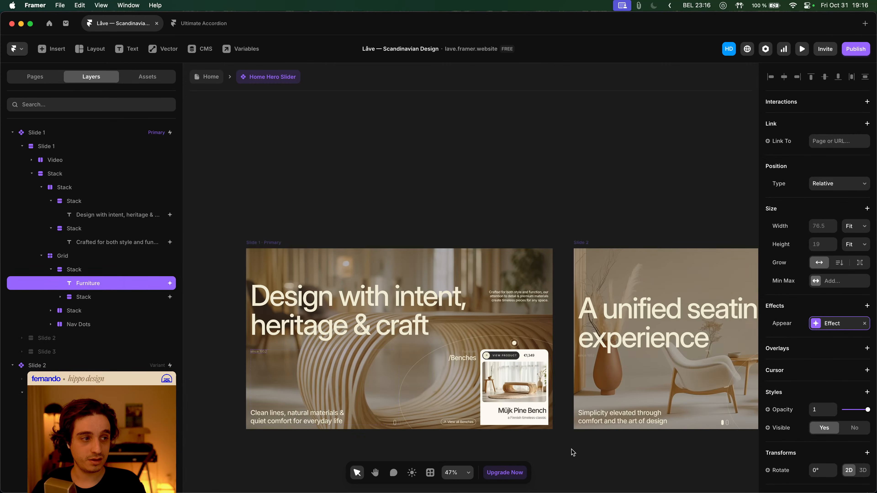
pyautogui.press('Escape')
pyautogui.scroll(-4, 427, 263)
pyautogui.hscroll(5, 427, 264)
pyautogui.click(416, 242)
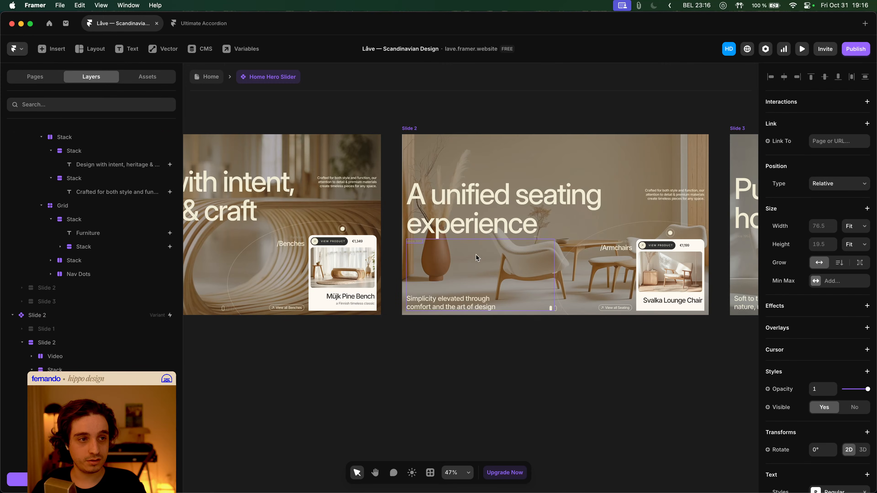
pyautogui.hscroll(5, 469, 257)
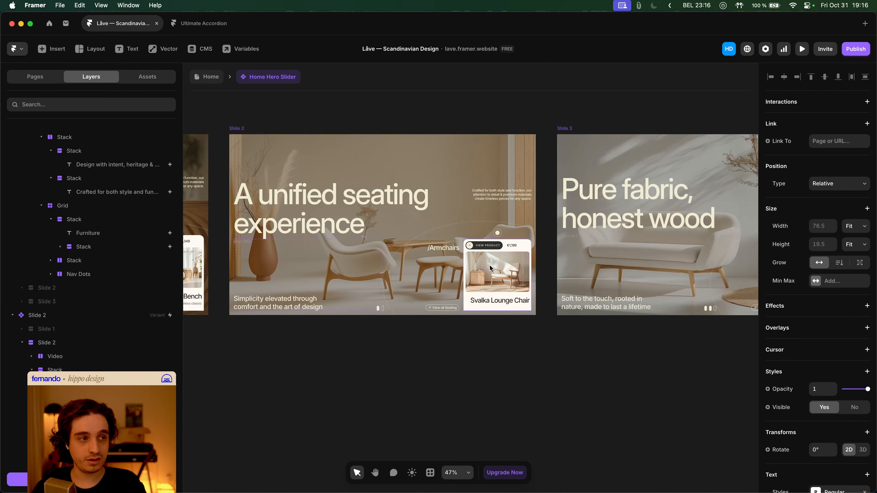
pyautogui.keyDown('shift'); pyautogui.click(568, 242); pyautogui.keyUp('shift')
pyautogui.click(823, 284)
pyautogui.click(794, 293)
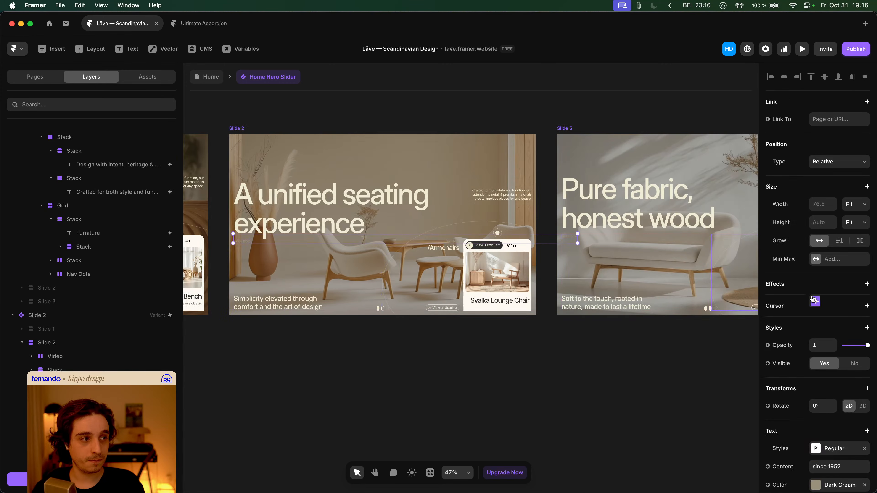
pyautogui.click(606, 366)
pyautogui.hscroll(-4, 605, 366)
pyautogui.hscroll(-5, 597, 365)
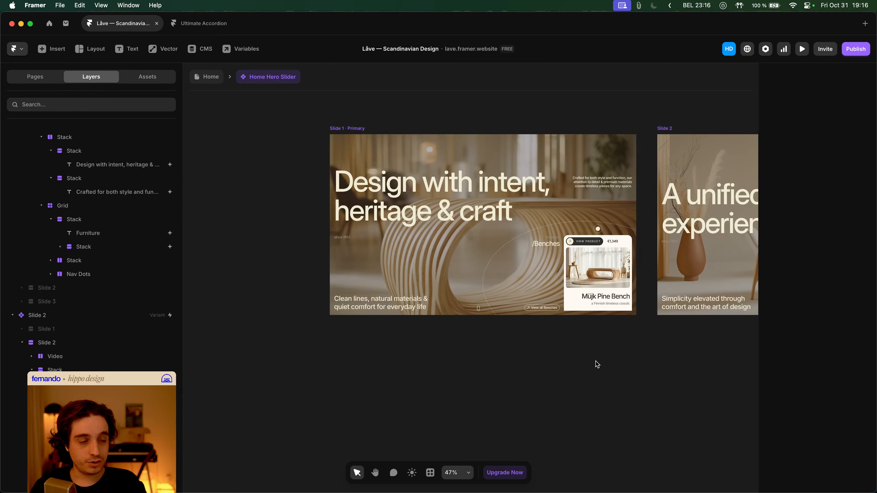
# - Copy the /Benches group's appear effect from Slide 1 and paste it onto Slide 2's /Armchairs group
pyautogui.click(542, 243)
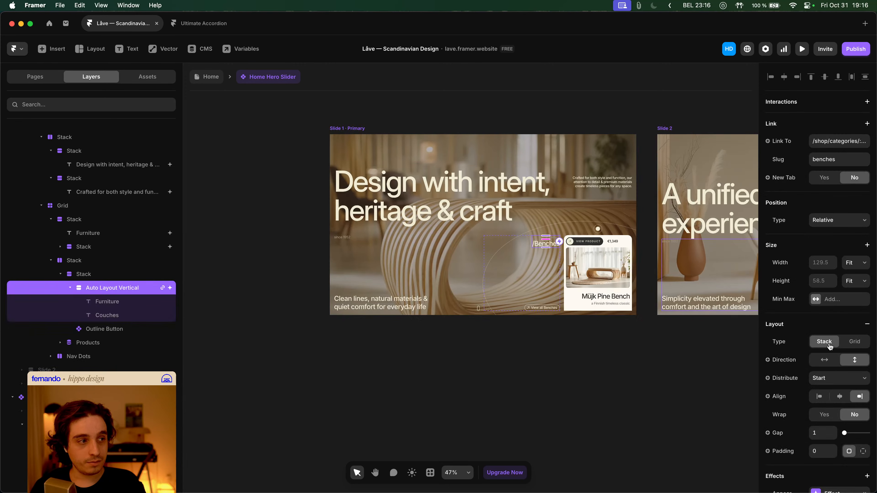
pyautogui.click(830, 361)
pyautogui.click(834, 372)
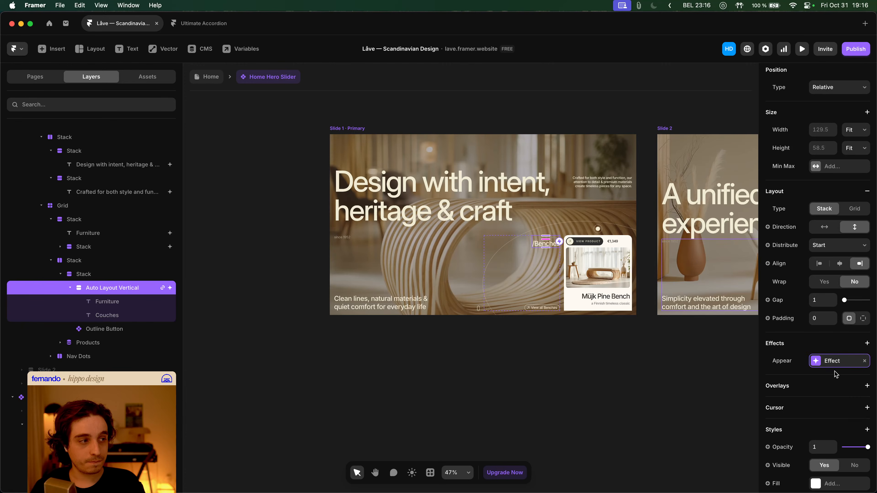
pyautogui.hscroll(5, 593, 378)
pyautogui.hscroll(3, 593, 378)
pyautogui.click(589, 376)
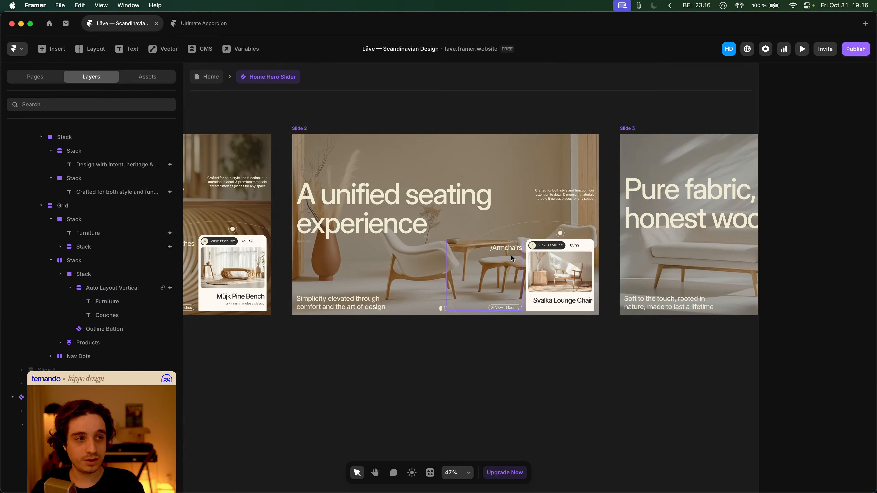
pyautogui.click(506, 248)
pyautogui.scroll(-3, 820, 374)
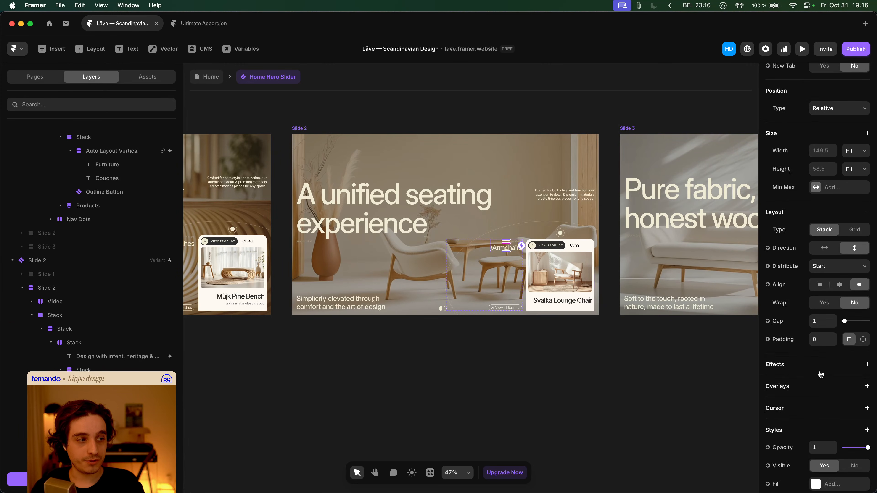
pyautogui.click(811, 370)
pyautogui.click(839, 207)
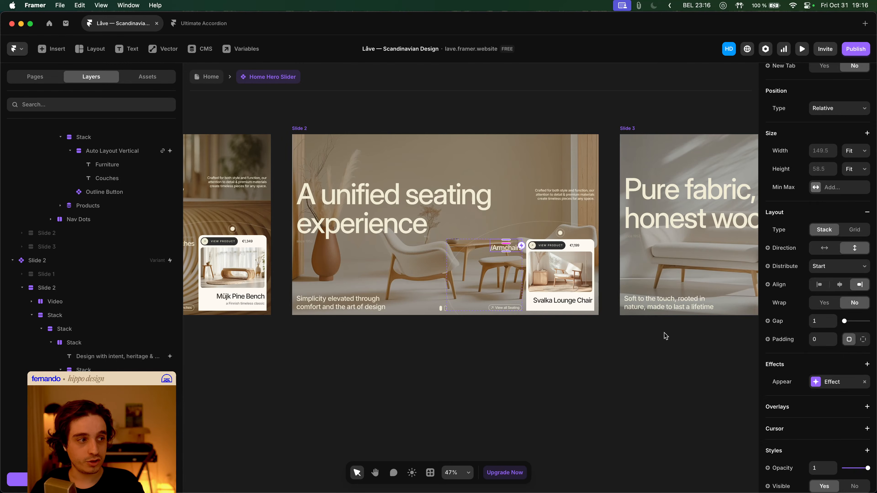
# - Add an Appear effect to Slide 3's /Couches text
pyautogui.hscroll(3, 549, 352)
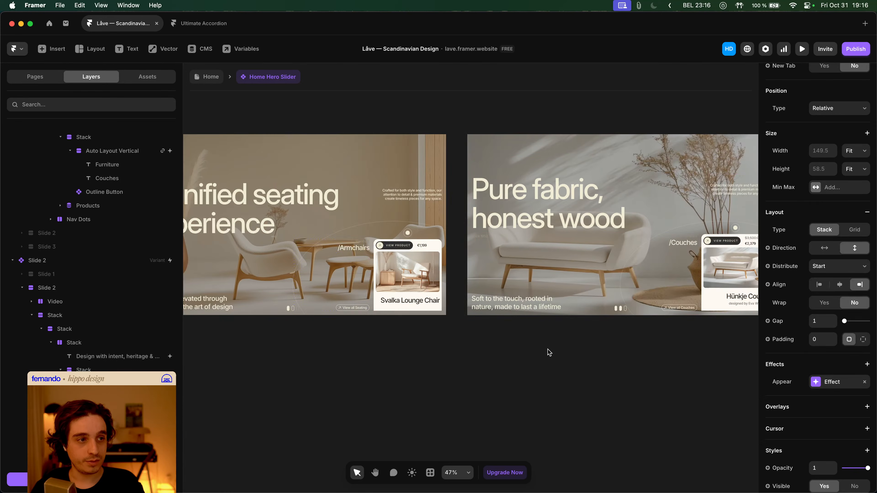
pyautogui.click(678, 240)
pyautogui.scroll(-5, 815, 350)
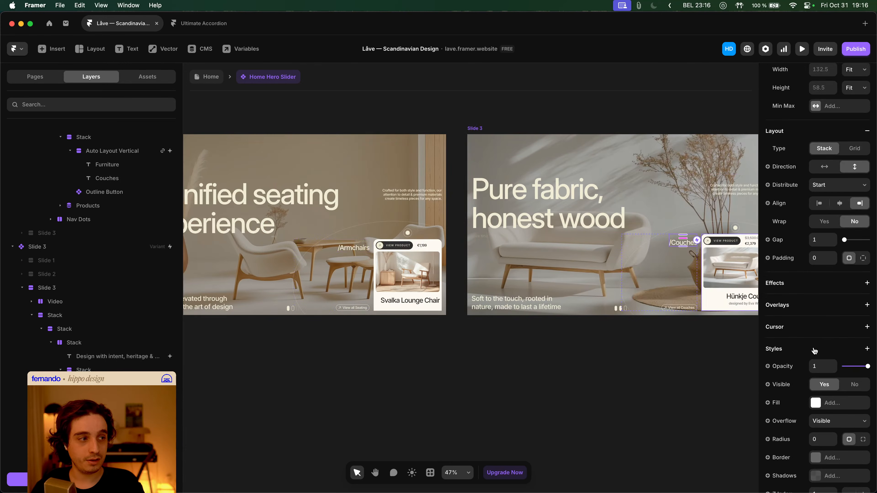
pyautogui.click(801, 283)
pyautogui.click(828, 291)
pyautogui.click(624, 376)
pyautogui.hscroll(-3, 586, 375)
pyautogui.hscroll(-6, 563, 373)
# - Wrap Slide 1's 'Clean lines' caption in a stack and add an Appear effect to Slide 3's caption
pyautogui.click(338, 307)
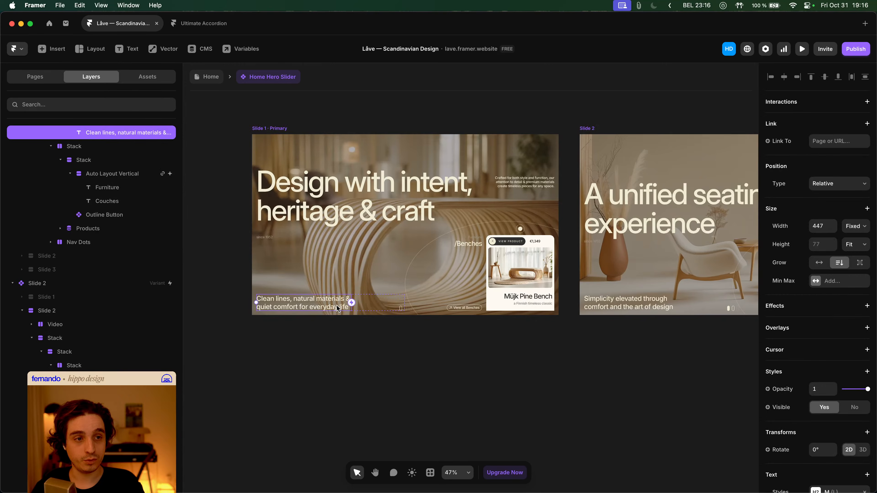
pyautogui.scroll(-4, 831, 320)
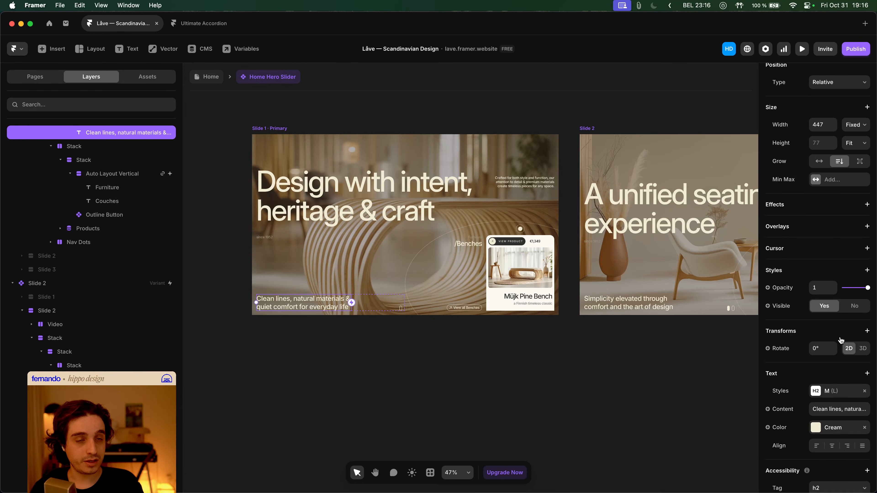
pyautogui.press('super+Return')
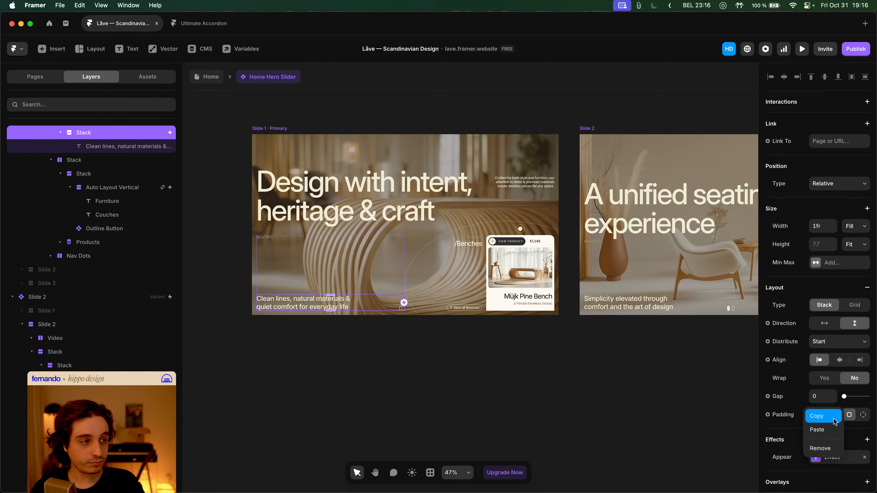
pyautogui.click(398, 309)
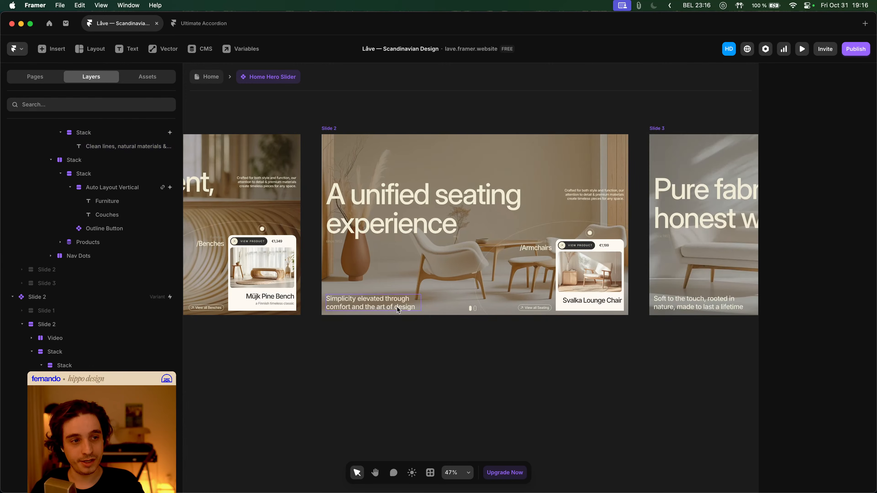
pyautogui.scroll(-5, 818, 349)
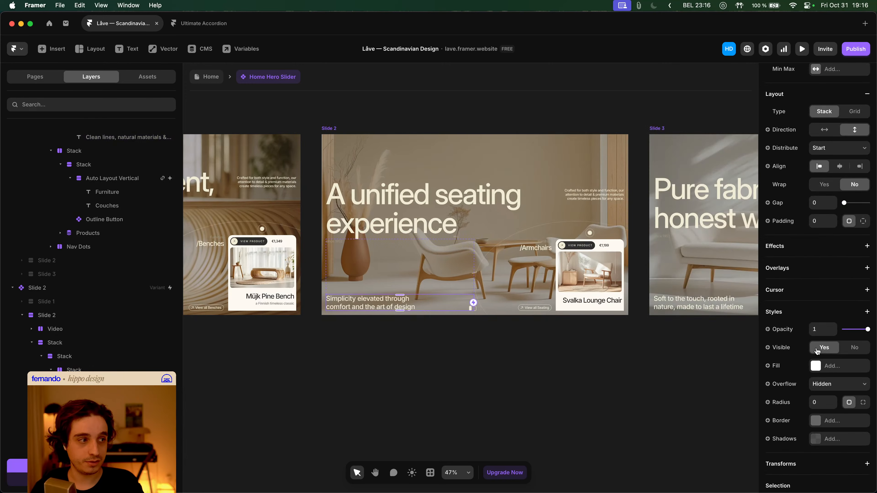
pyautogui.click(692, 309)
pyautogui.scroll(5, 814, 334)
pyautogui.scroll(-3, 815, 334)
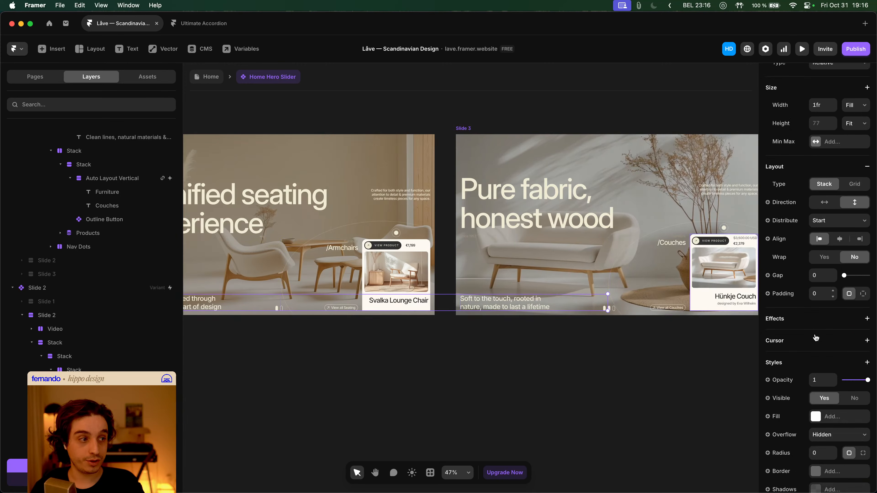
pyautogui.click(798, 318)
pyautogui.click(808, 326)
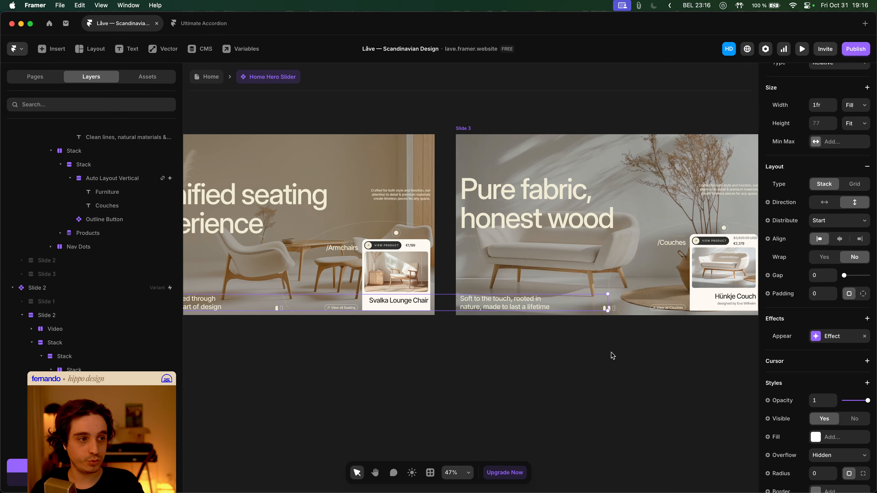
pyautogui.click(588, 345)
# - Check the floating product card's Appear effect and its parent Product stack and Products list
pyautogui.click(408, 283)
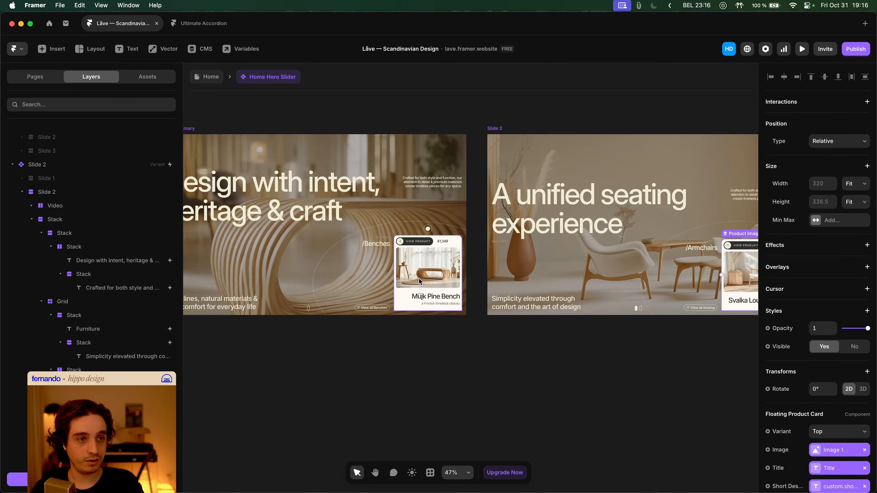
pyautogui.click(839, 266)
pyautogui.click(838, 268)
pyautogui.press('Escape')
pyautogui.press('Escape')
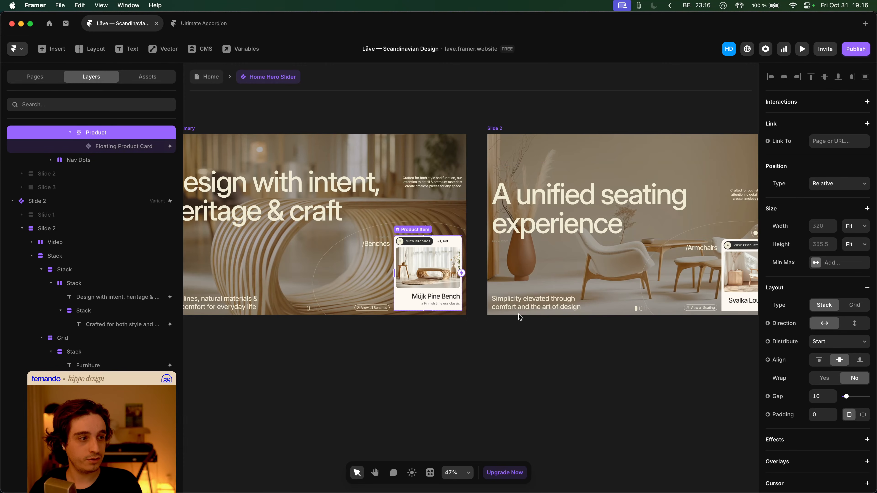
pyautogui.press('Escape')
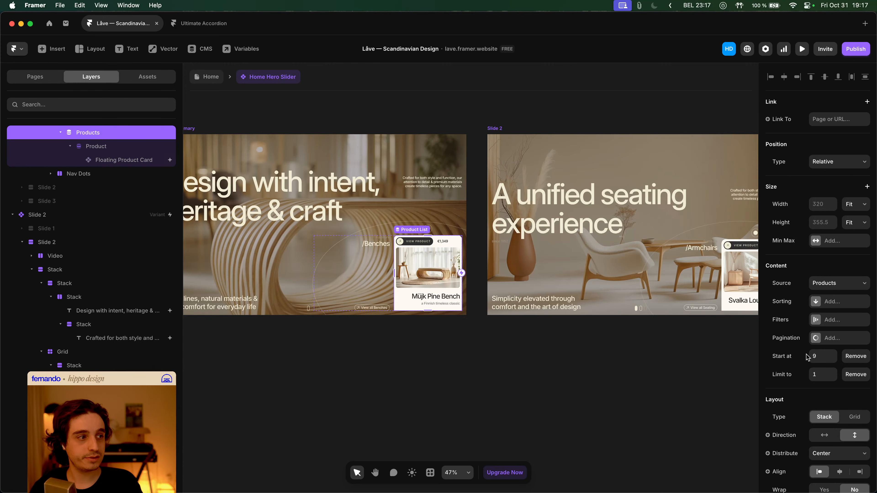
pyautogui.scroll(-6, 802, 356)
pyautogui.press('Escape')
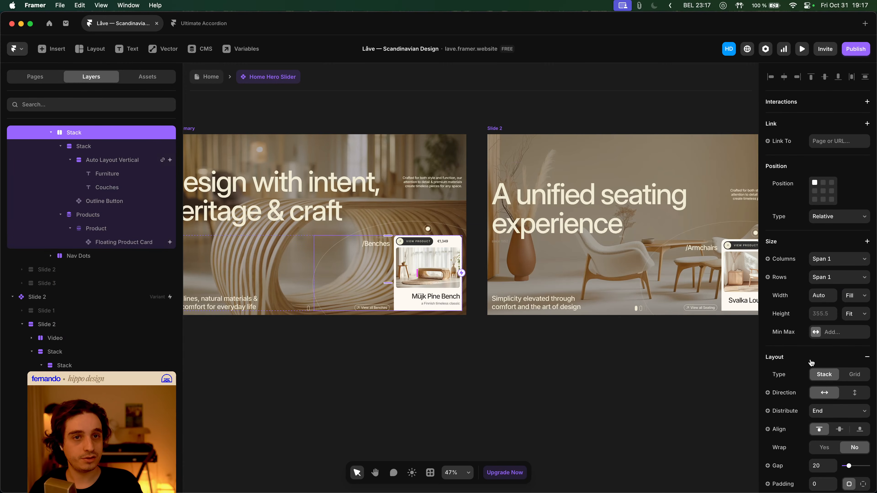
pyautogui.scroll(-5, 810, 362)
pyautogui.hscroll(5, 582, 379)
pyautogui.click(582, 378)
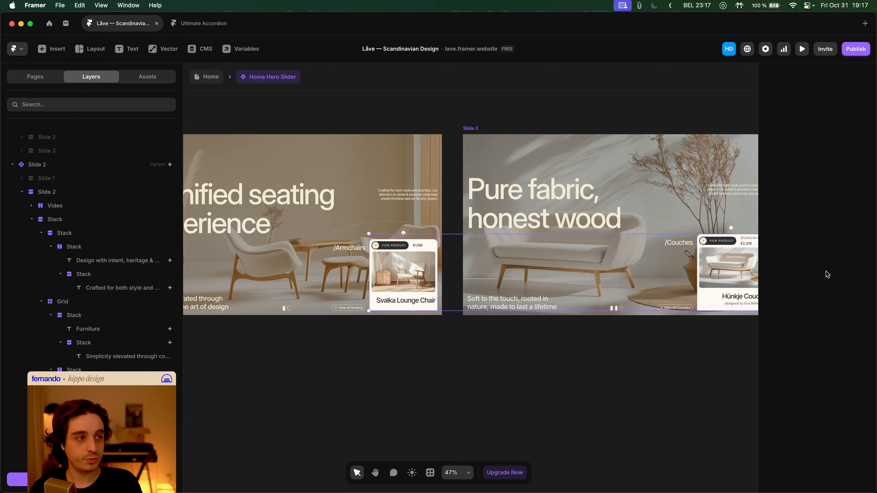
# - Add an Appear effect to Slide 3's product image card
pyautogui.click(404, 273)
pyautogui.click(814, 246)
pyautogui.press('Escape')
pyautogui.click(823, 246)
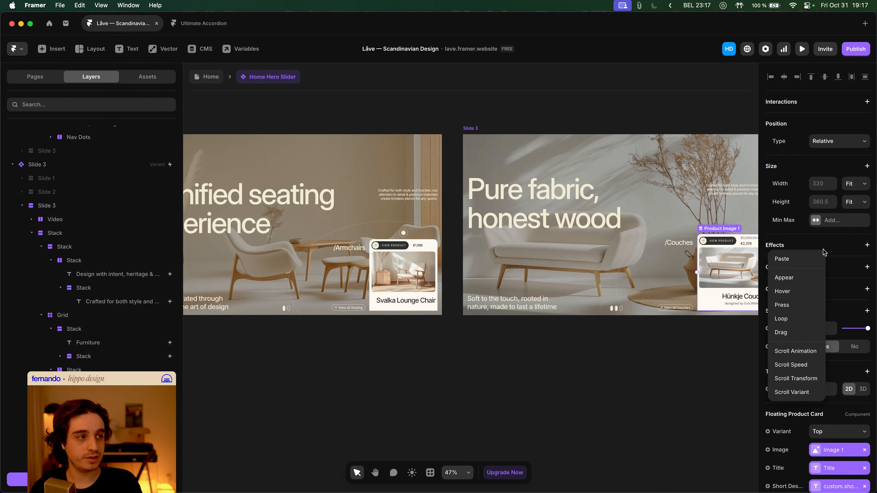
pyautogui.click(817, 258)
pyautogui.click(601, 374)
pyautogui.hscroll(5, 536, 364)
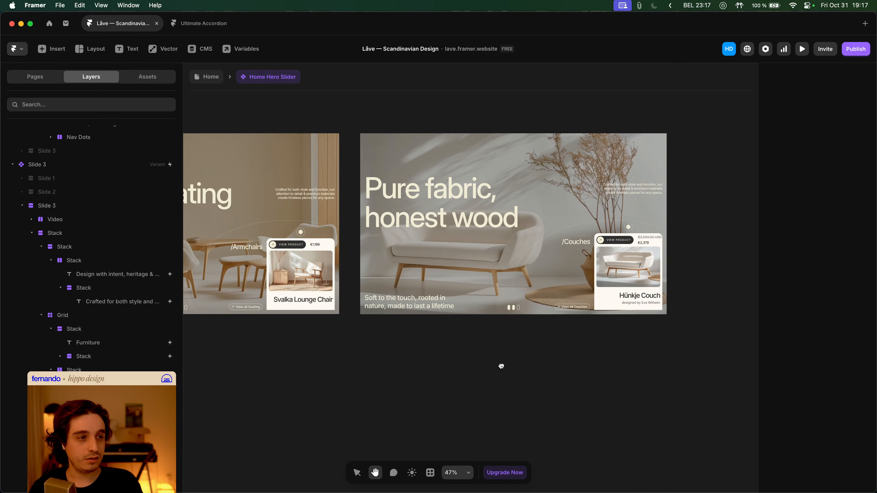
pyautogui.hscroll(-5, 502, 366)
pyautogui.keyDown('ctrl'); pyautogui.scroll(-3, 654, 372); pyautogui.keyUp('ctrl')
pyautogui.hscroll(-6, 493, 366)
# - Preview the Home page and click the slider dots through Armchairs, Couches and Benches, then exit the preview
pyautogui.press('v')
pyautogui.click(208, 82)
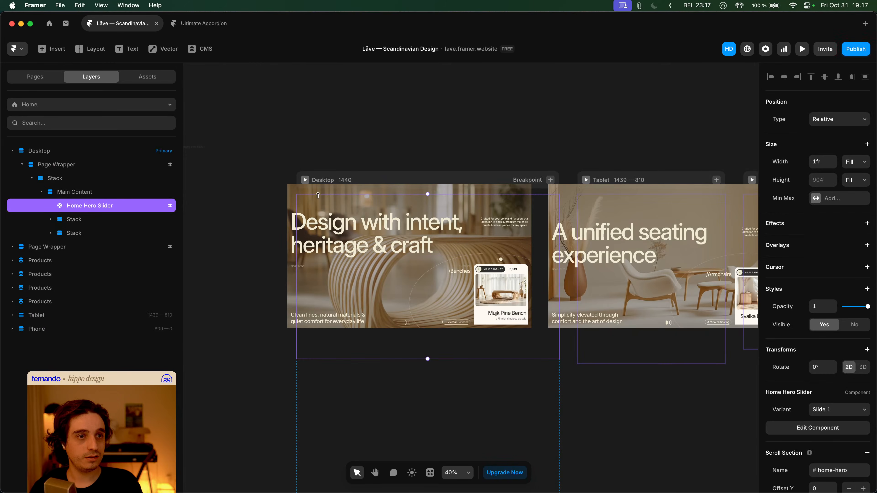
pyautogui.press('super+p')
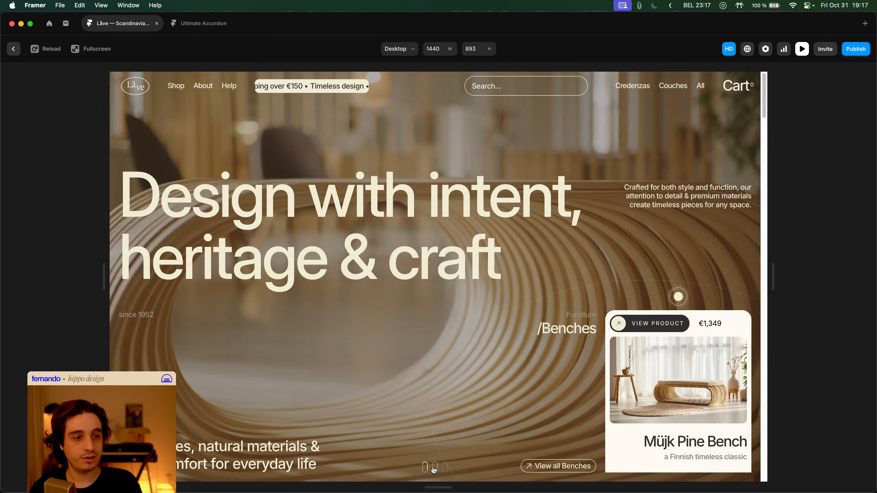
pyautogui.click(435, 467)
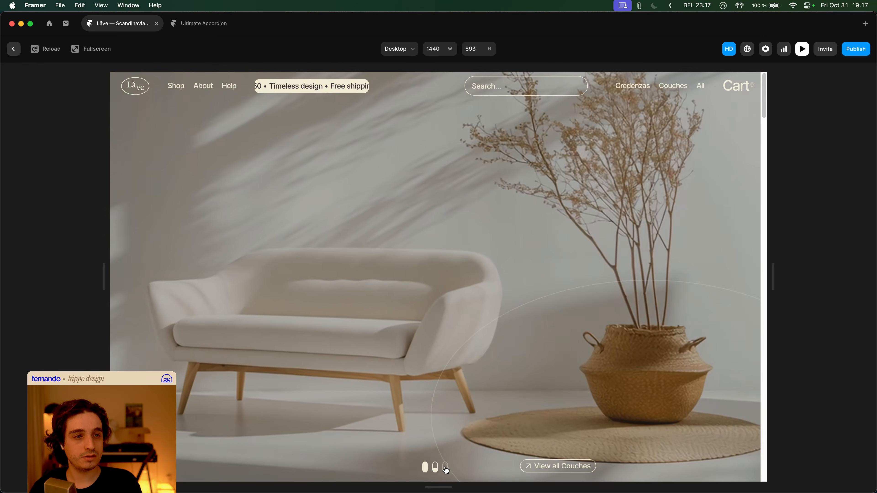
pyautogui.click(445, 467)
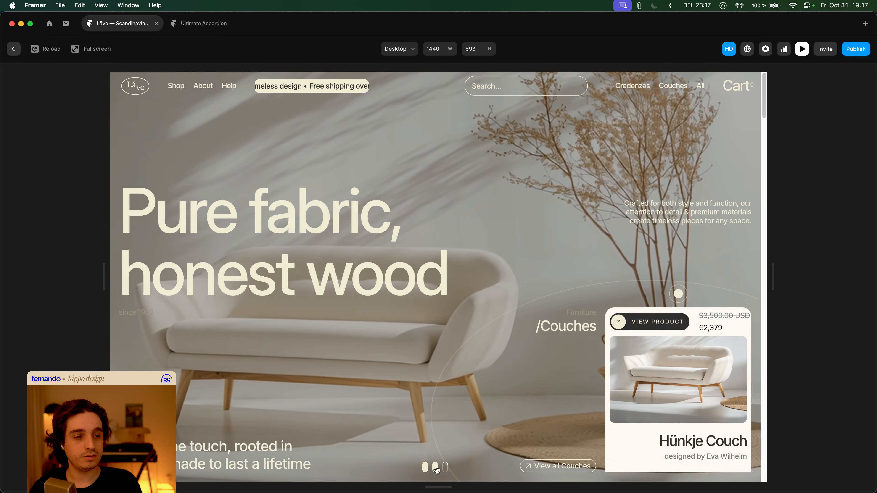
pyautogui.click(435, 467)
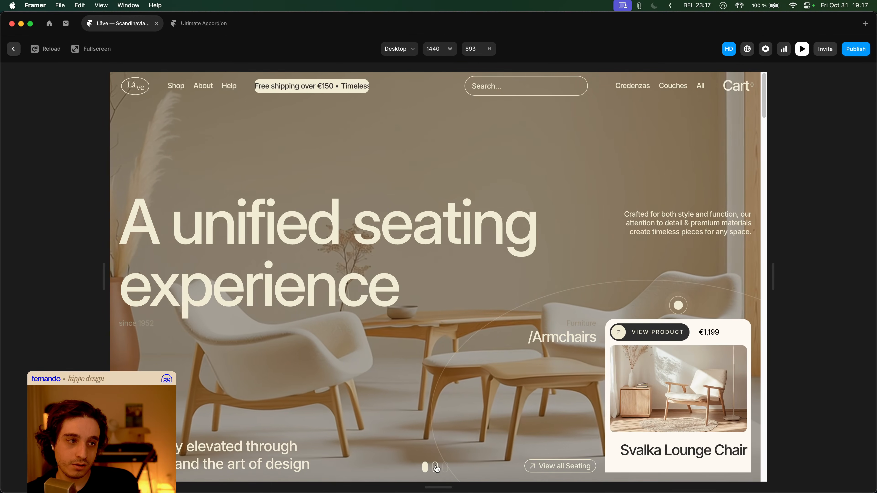
pyautogui.click(426, 468)
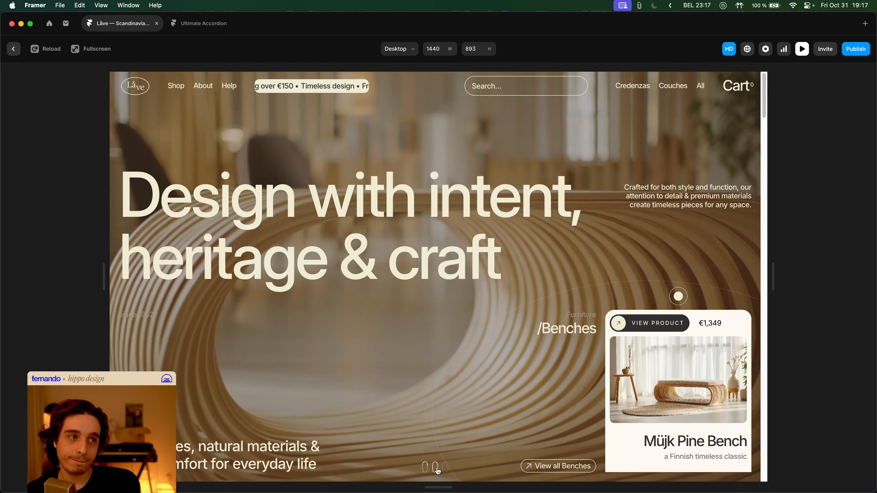
pyautogui.click(436, 469)
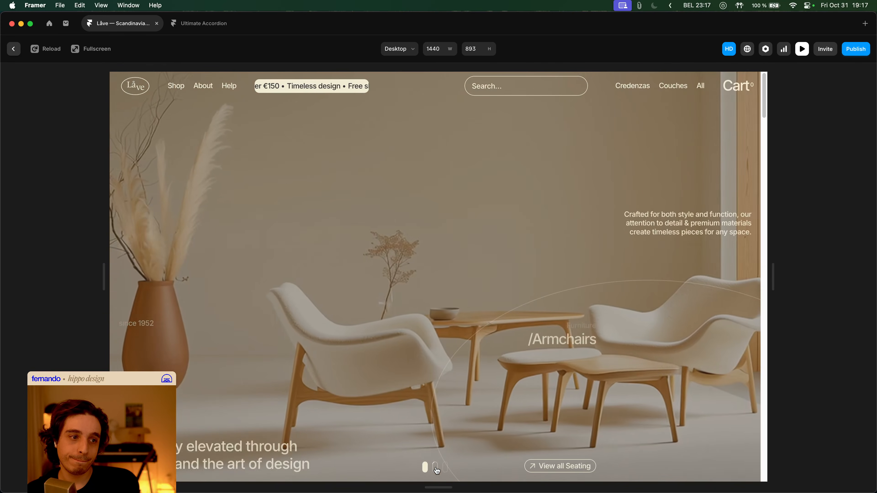
pyautogui.click(425, 468)
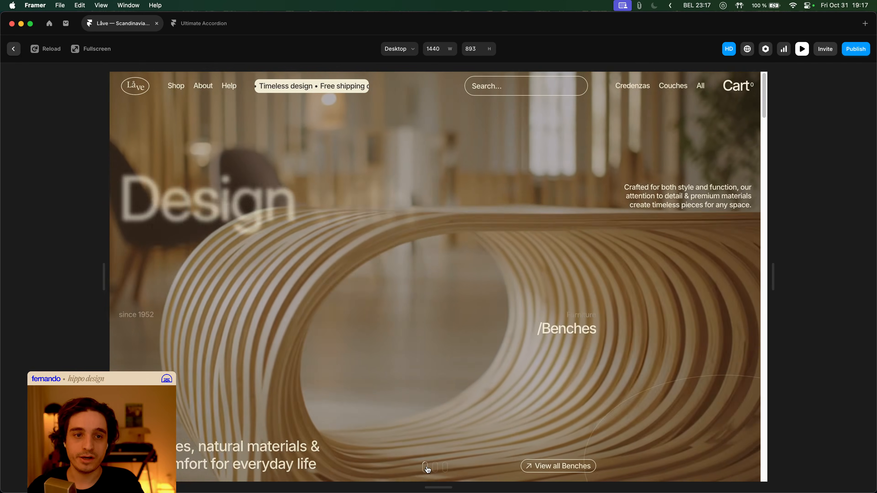
pyautogui.press('Escape')
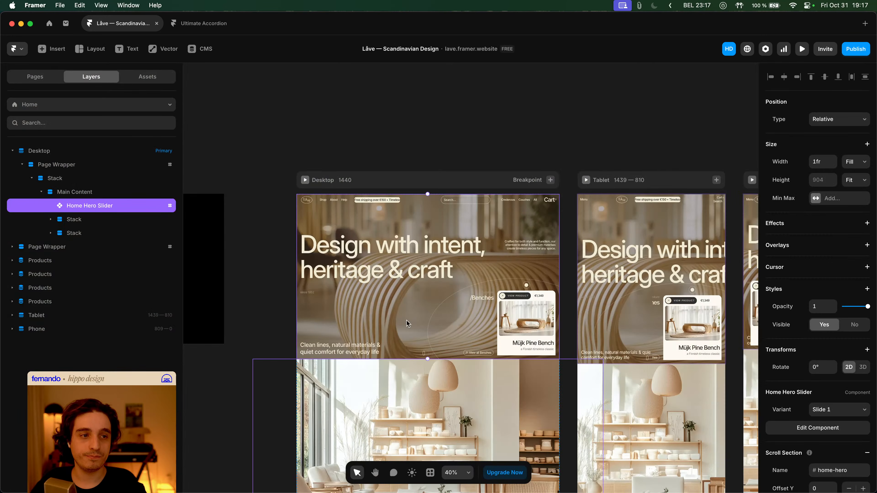
pyautogui.click(410, 147)
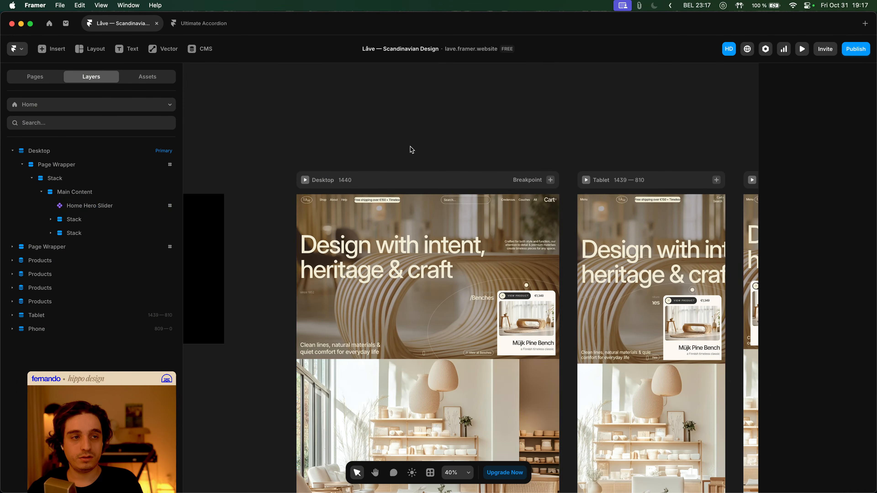
pyautogui.scroll(-2, 417, 242)
pyautogui.hscroll(2, 418, 242)
pyautogui.click(420, 265)
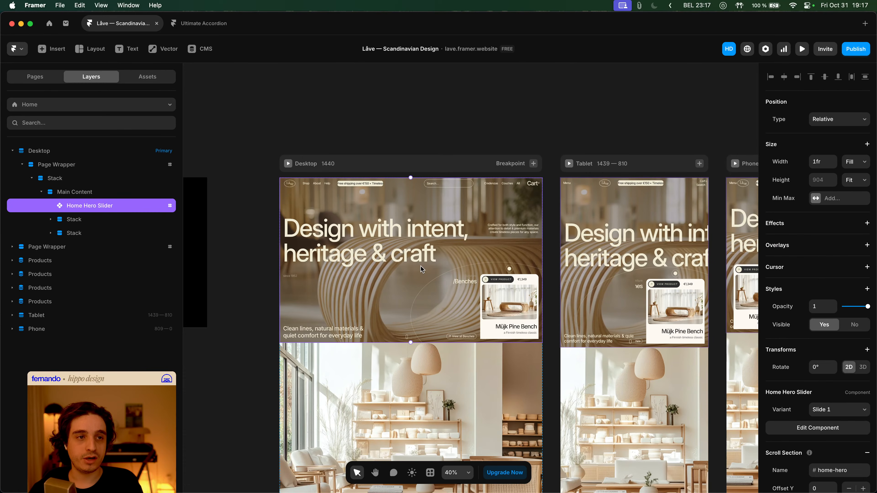
pyautogui.doubleClick(400, 240)
pyautogui.scroll(-5, 360, 225)
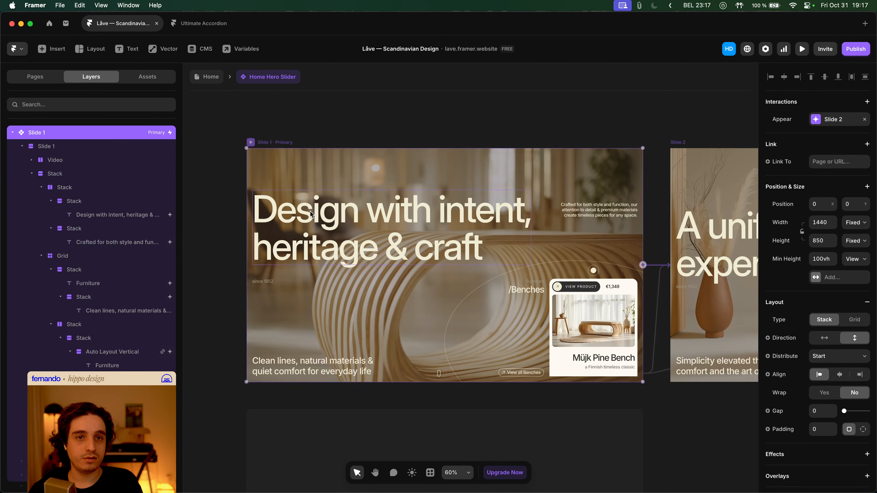
pyautogui.click(328, 130)
pyautogui.scroll(1, 356, 142)
pyautogui.hscroll(2, 356, 141)
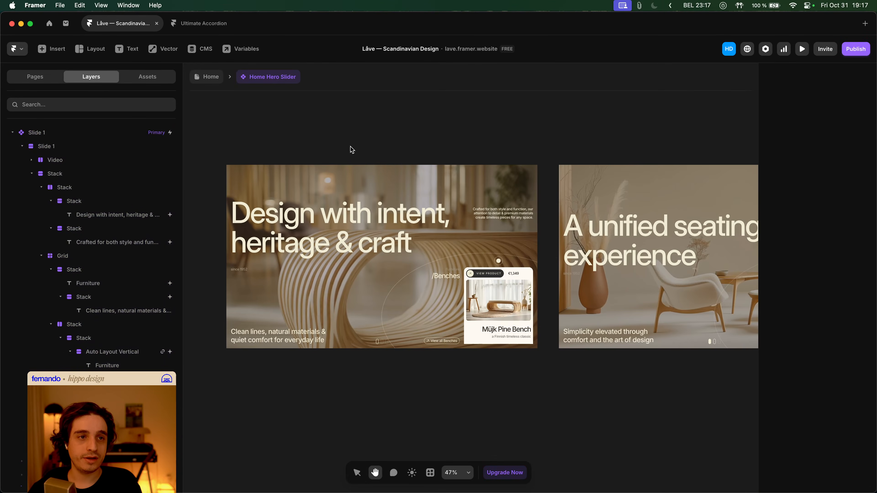
pyautogui.click(22, 146)
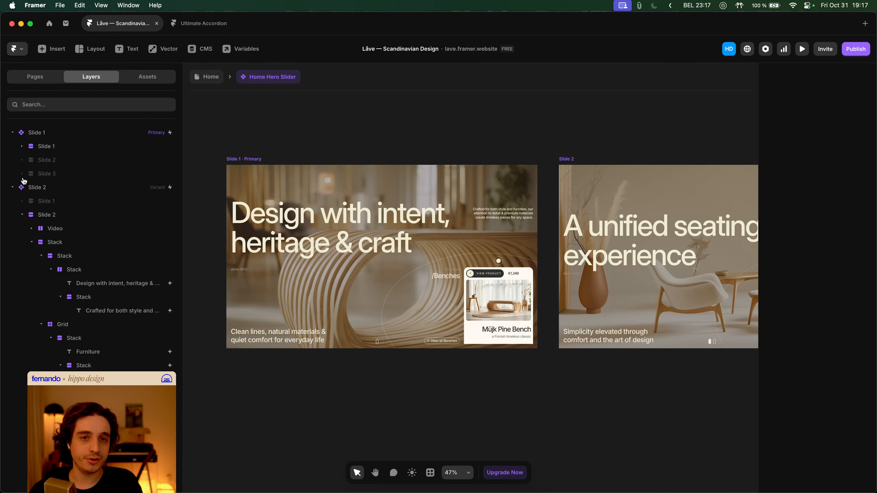
pyautogui.click(22, 215)
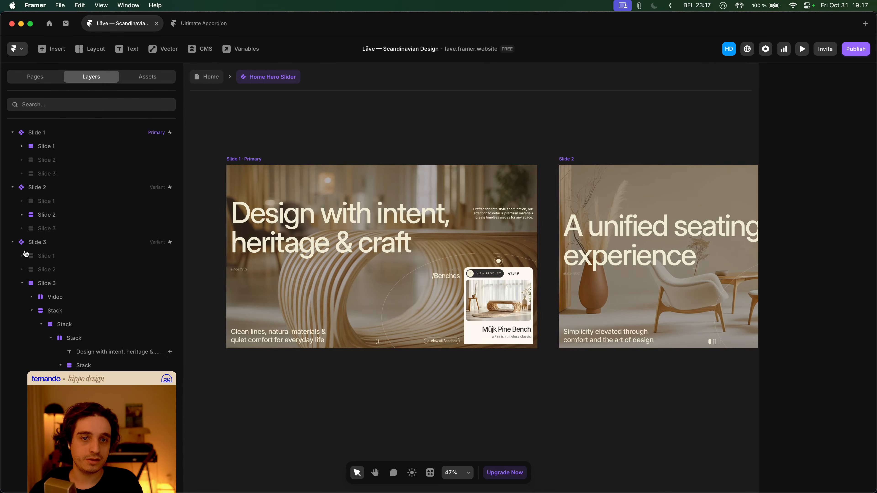
pyautogui.click(22, 284)
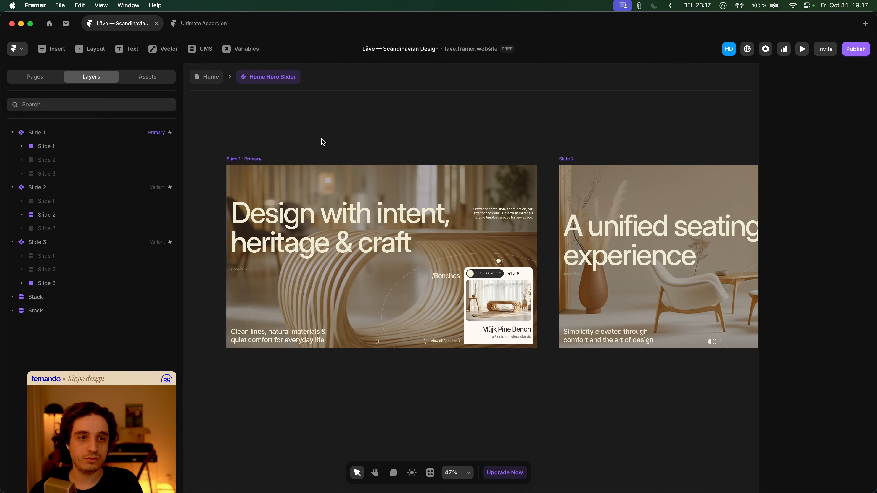
pyautogui.scroll(1, 321, 148)
pyautogui.hscroll(-1, 321, 148)
pyautogui.click(62, 137)
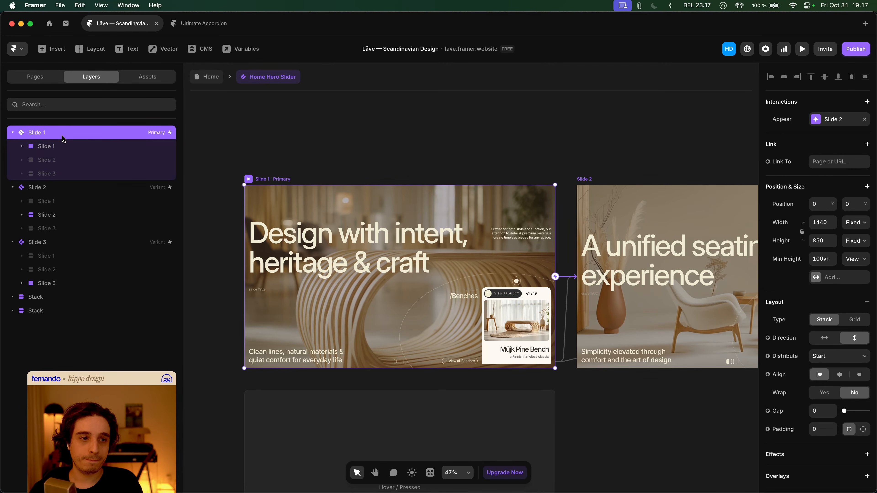
pyautogui.press('f')
# - Draw a white frame, move it inside Slide 1 and set its position to Absolute
pyautogui.moveTo(360, 126); pyautogui.dragTo(413, 157)
pyautogui.press('cmd+x')
pyautogui.click(266, 178)
pyautogui.press('cmd+v')
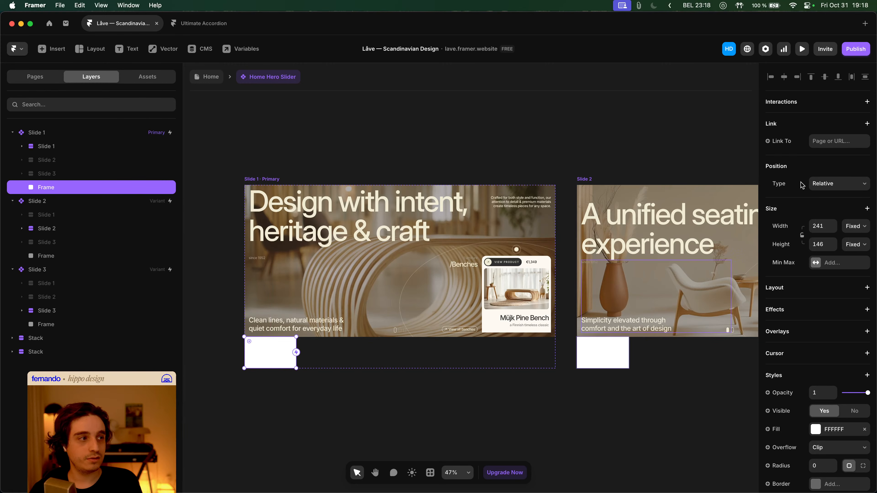
pyautogui.click(841, 179)
pyautogui.click(843, 185)
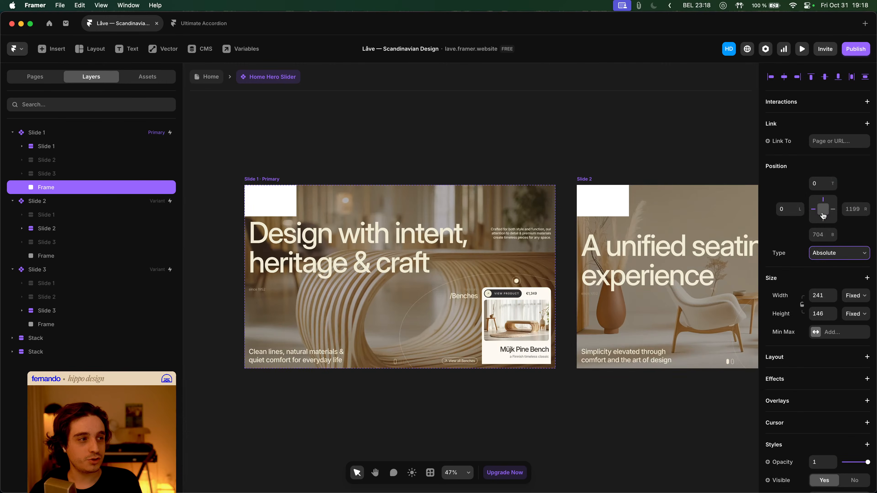
# - Size the frame to 100% relative width and 100% height
pyautogui.click(852, 296)
pyautogui.click(851, 304)
pyautogui.click(824, 296)
pyautogui.write('100')
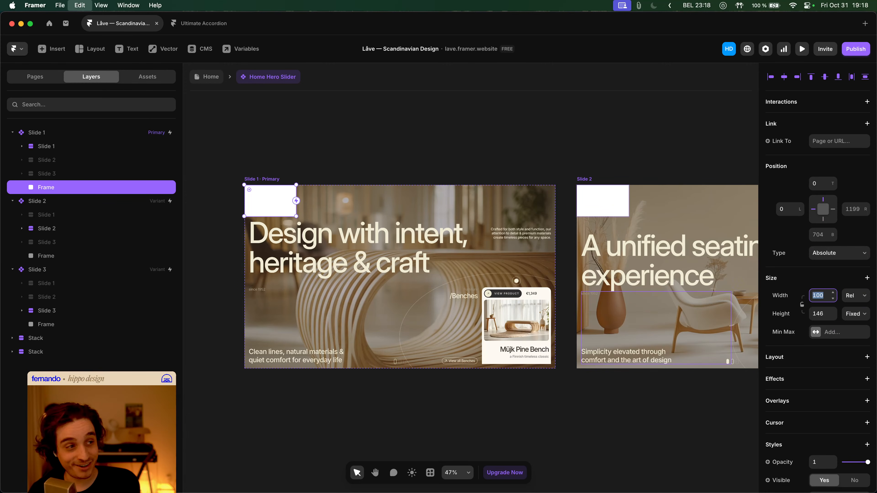
pyautogui.press('Tab')
pyautogui.write('100')
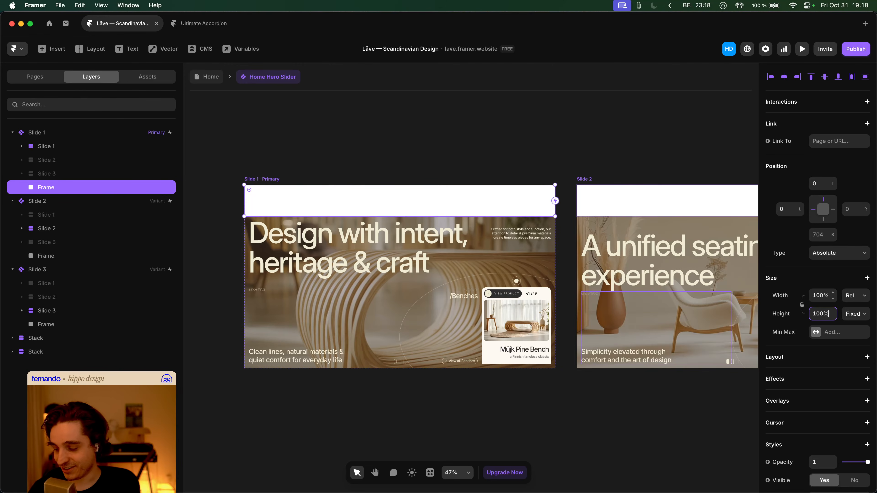
pyautogui.write('%')
pyautogui.click(121, 191)
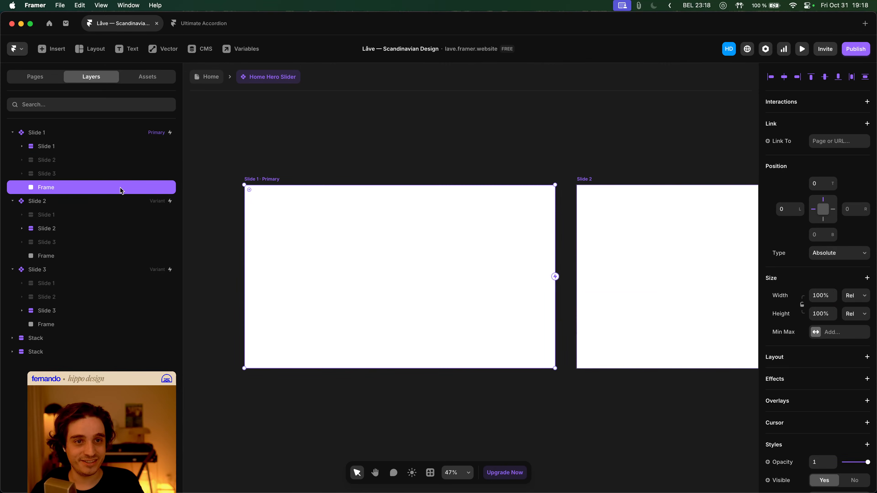
# - Rename the frame layer to 'Initial Mask'
pyautogui.doubleClick(42, 190)
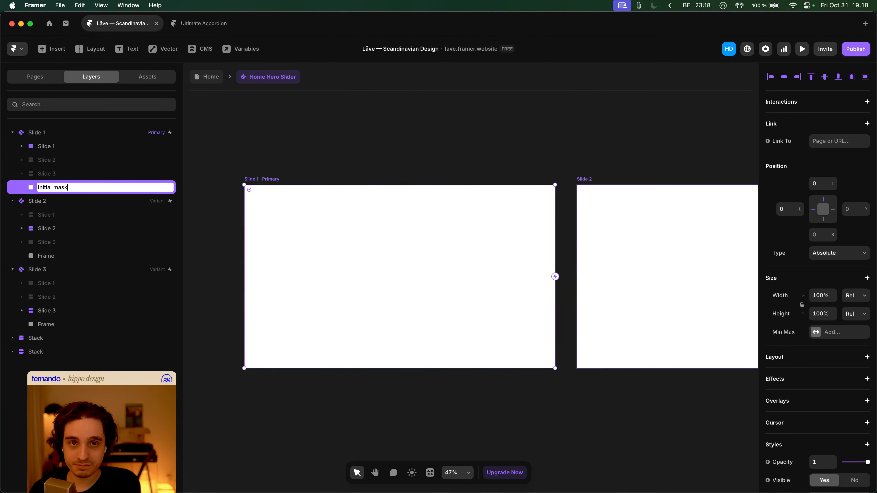
pyautogui.press('Return')
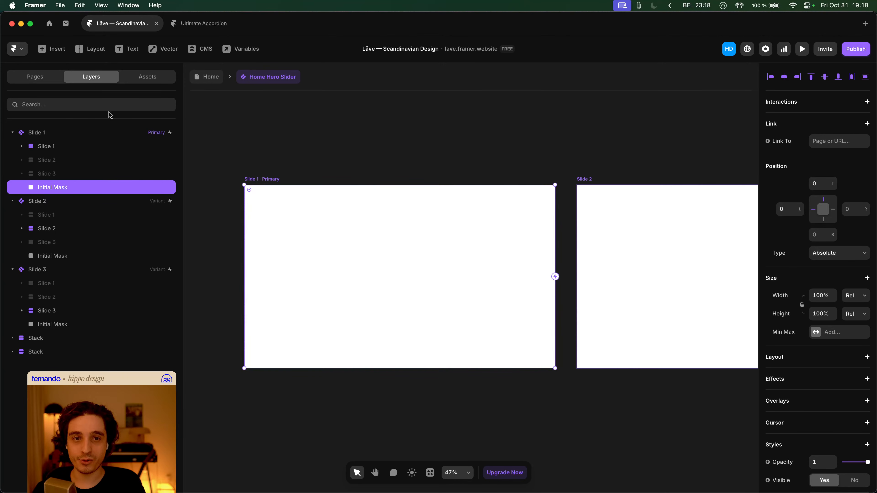
pyautogui.click(338, 171)
pyautogui.click(132, 190)
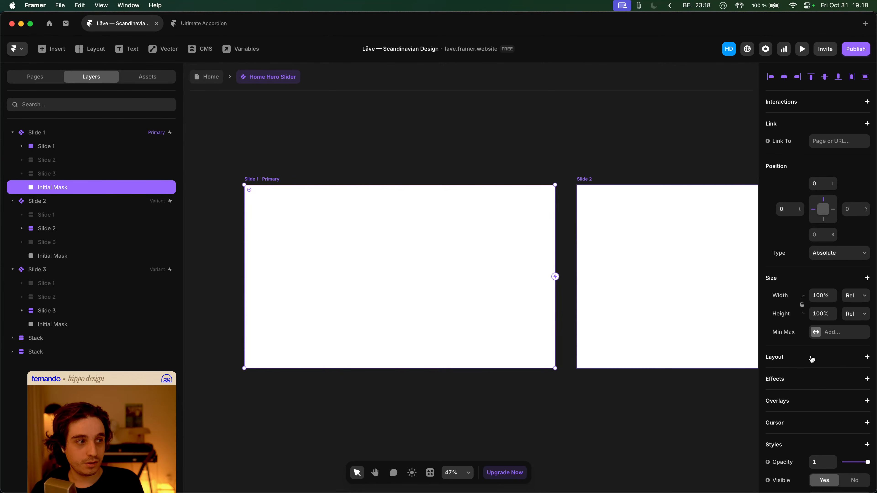
# - Give the Initial Mask a Fade In Appear effect with opacity 0 and Y offset 1500
pyautogui.click(814, 377)
pyautogui.click(848, 228)
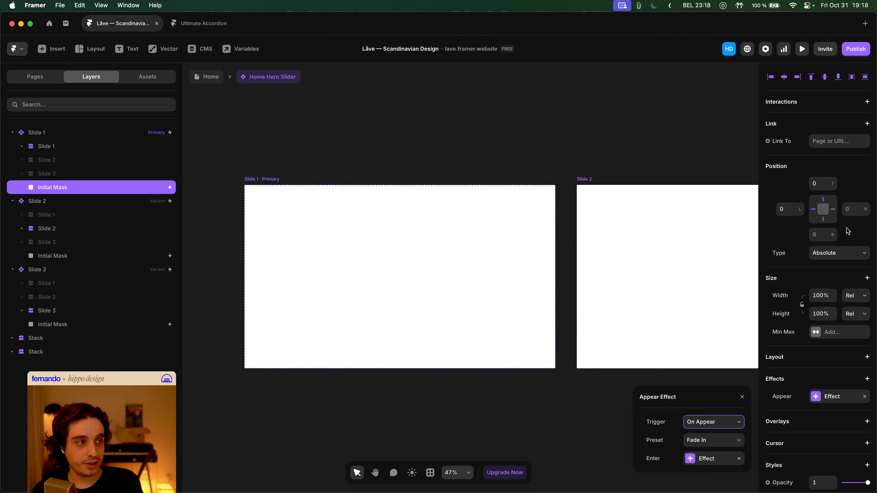
pyautogui.click(717, 440)
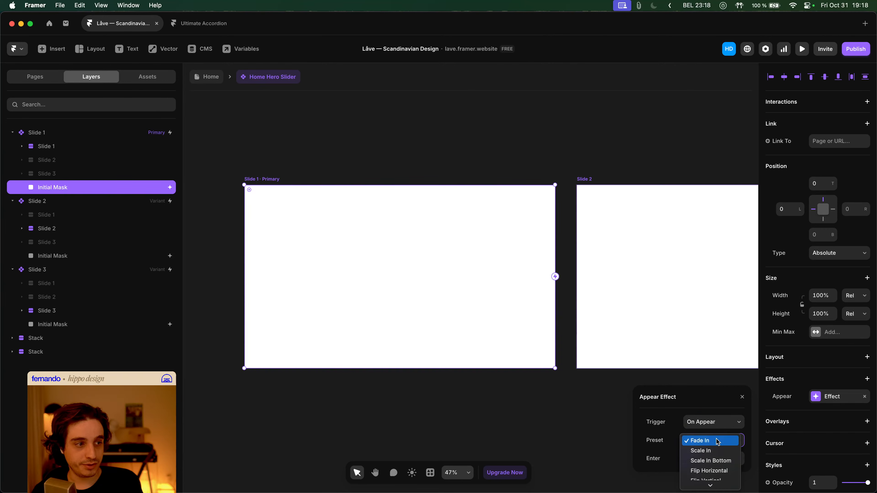
pyautogui.click(666, 415)
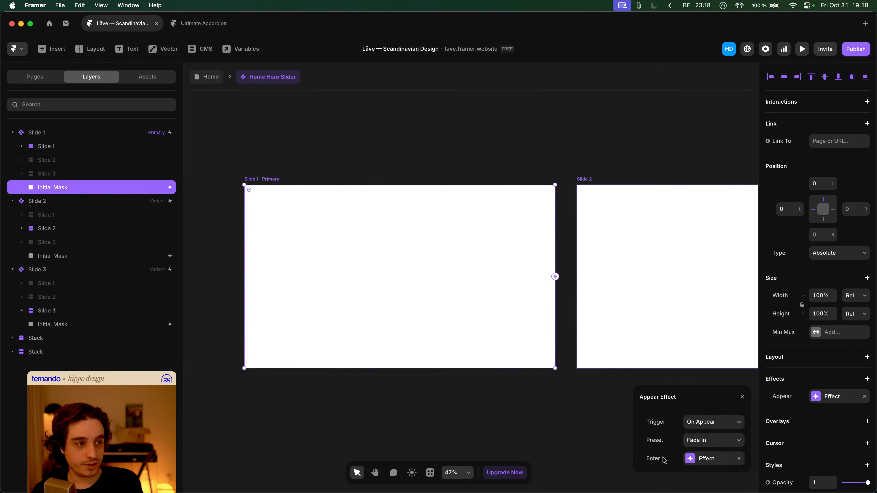
pyautogui.click(691, 459)
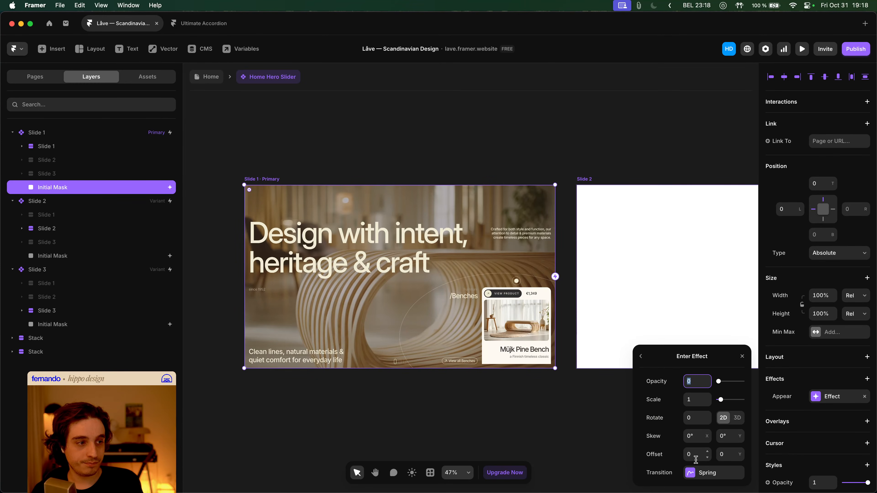
pyautogui.click(727, 458)
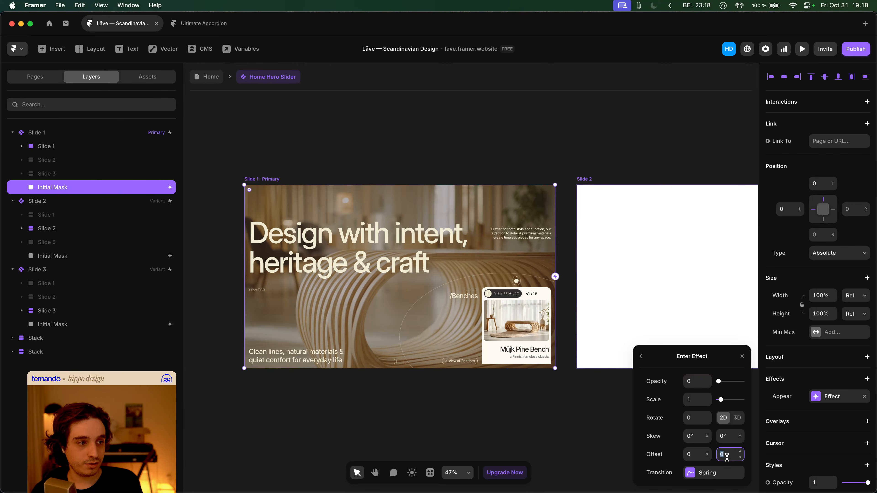
pyautogui.write('1500')
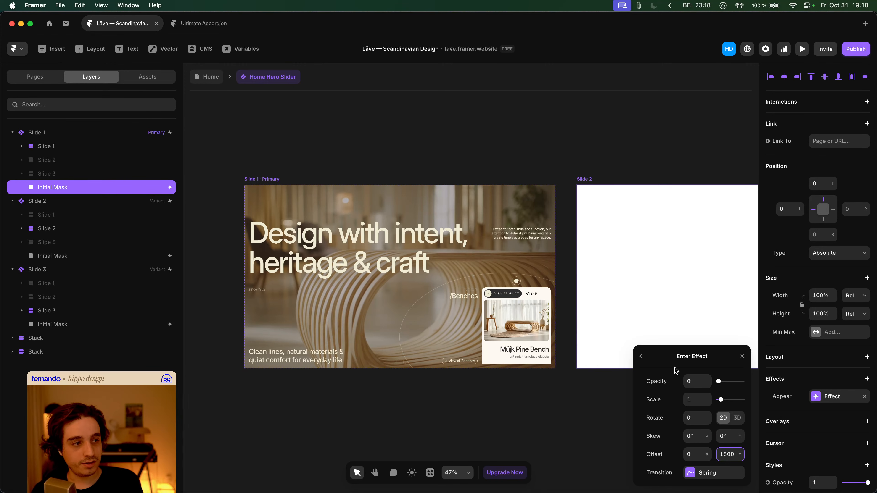
pyautogui.press('Escape')
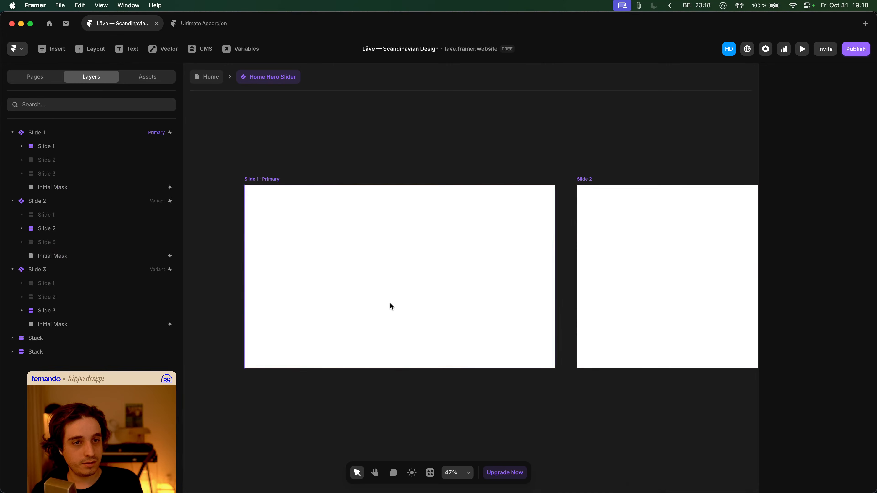
# - Reselect Slide 1's Initial Mask, review its Appear settings, and delete the mask from all slides
pyautogui.click(100, 259)
pyautogui.click(145, 187)
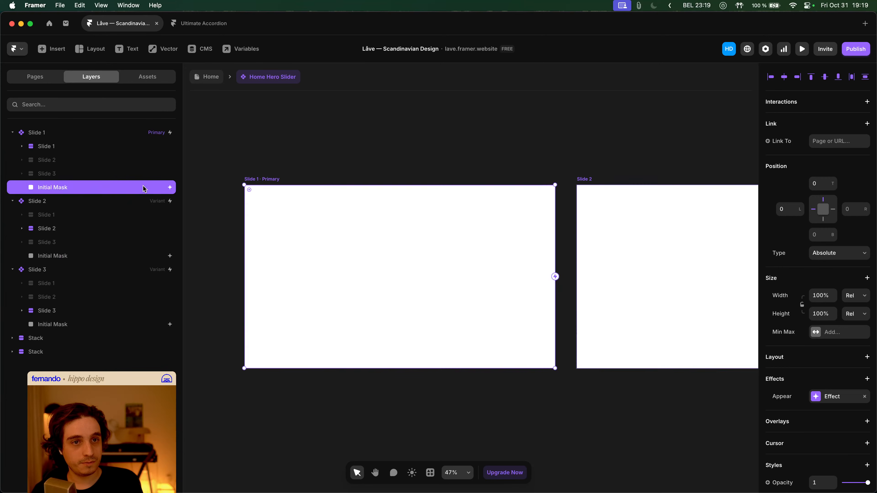
pyautogui.click(842, 397)
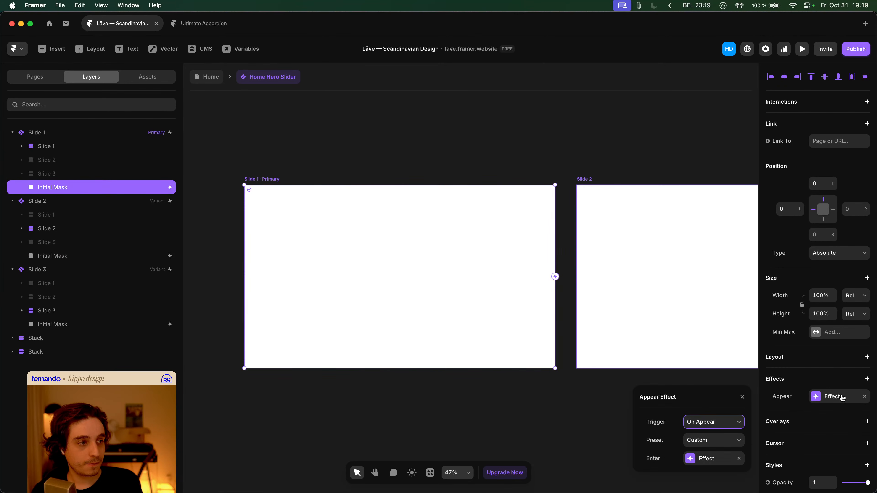
pyautogui.click(552, 405)
pyautogui.click(74, 189)
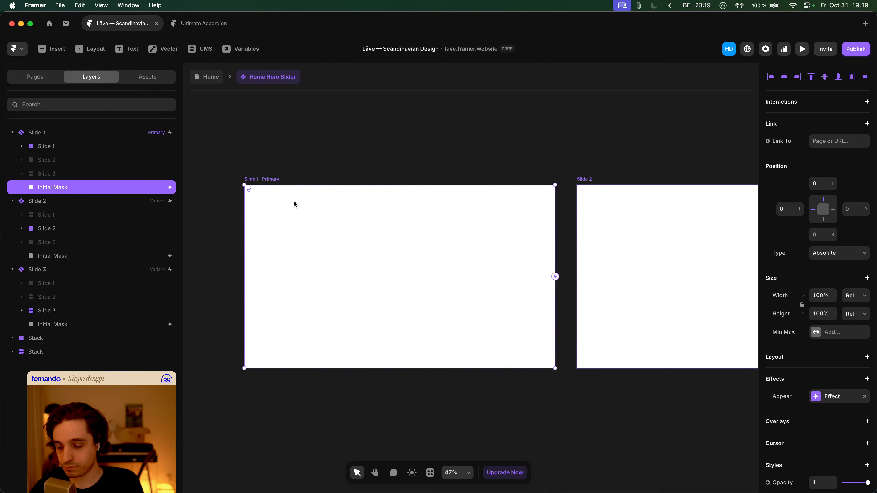
pyautogui.press('Delete')
# - Add a Variant 4 of the slider and move it above Slide 2
pyautogui.click(258, 177)
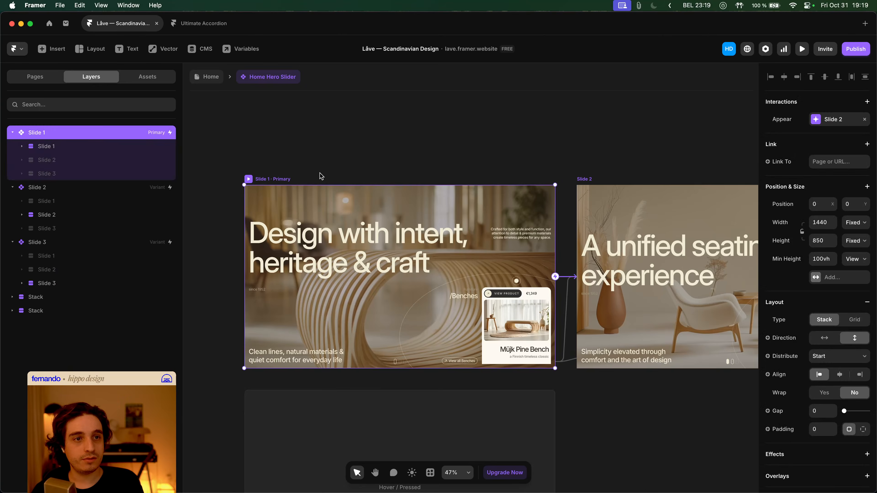
pyautogui.scroll(-5, 321, 174)
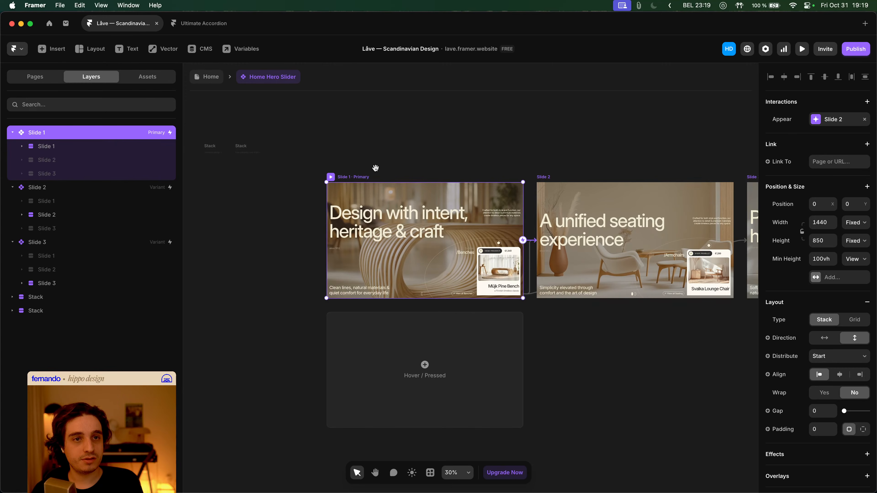
pyautogui.scroll(3, 376, 170)
pyautogui.scroll(-2, 386, 220)
pyautogui.scroll(-4, 366, 242)
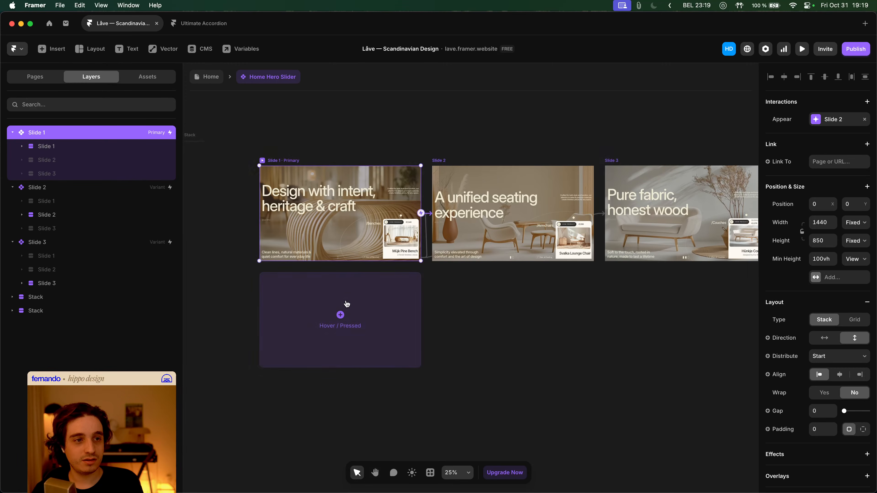
pyautogui.scroll(-3, 346, 302)
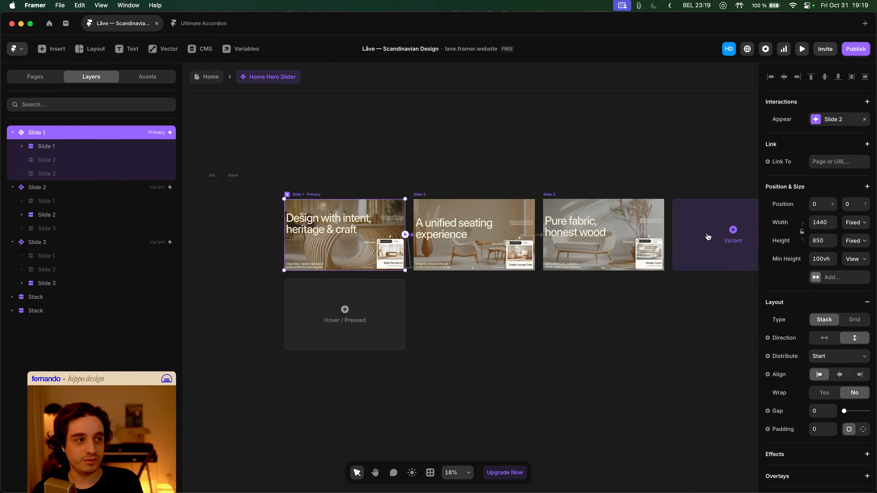
pyautogui.click(709, 236)
pyautogui.hscroll(-5, 497, 206)
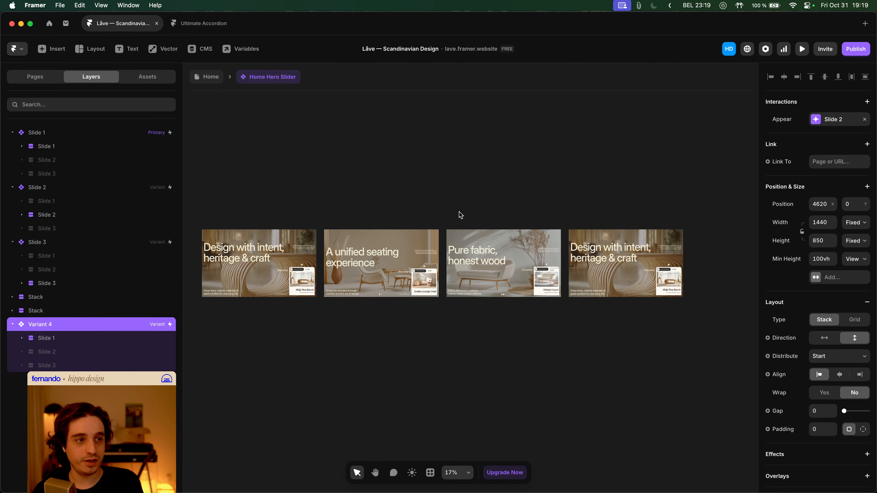
pyautogui.moveTo(584, 227); pyautogui.dragTo(338, 140)
# - Undo until the Initial Mask frames return, then re-add Variant 4 above Slide 2
pyautogui.click(217, 224)
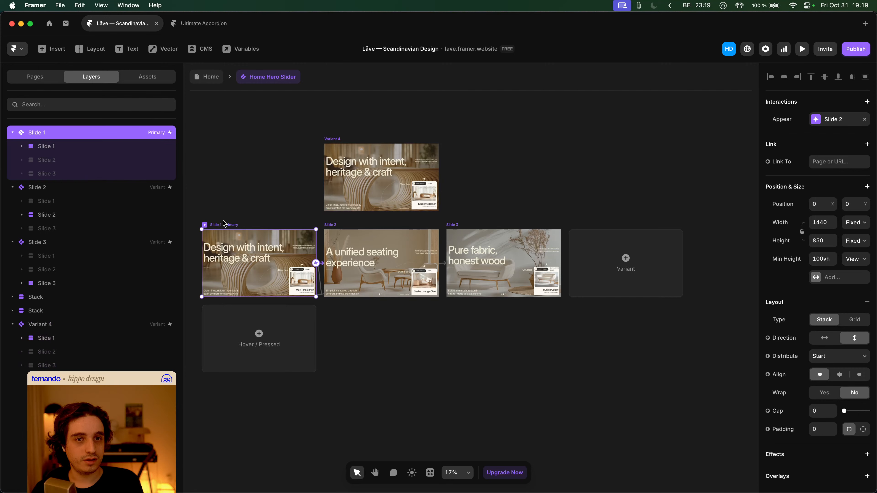
pyautogui.press('f')
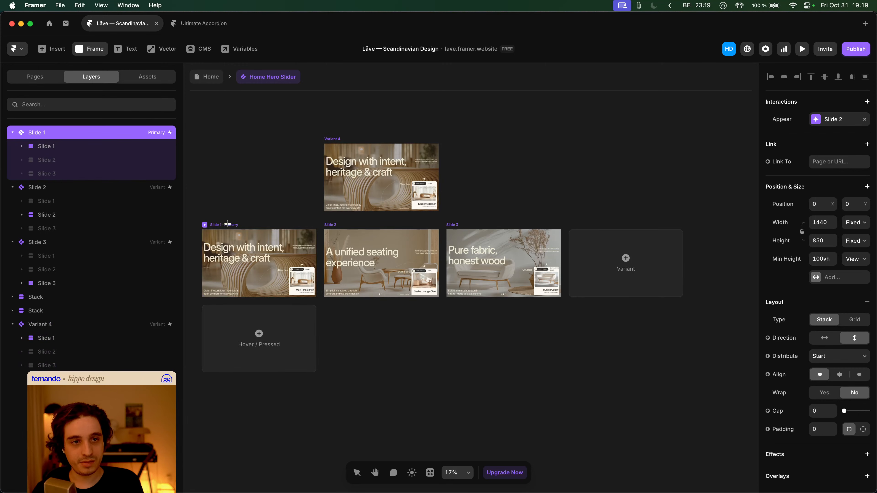
pyautogui.press('super+z')
pyautogui.press('super+z')
pyautogui.press('super+z')
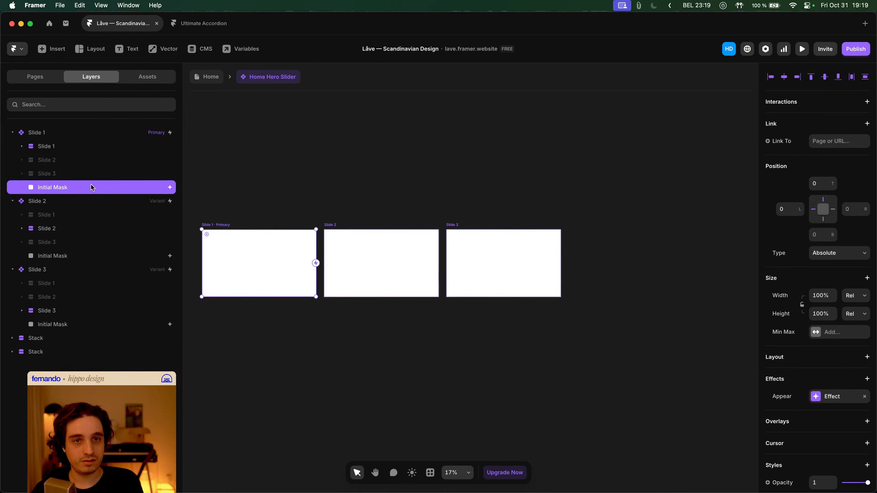
pyautogui.click(220, 224)
pyautogui.click(625, 258)
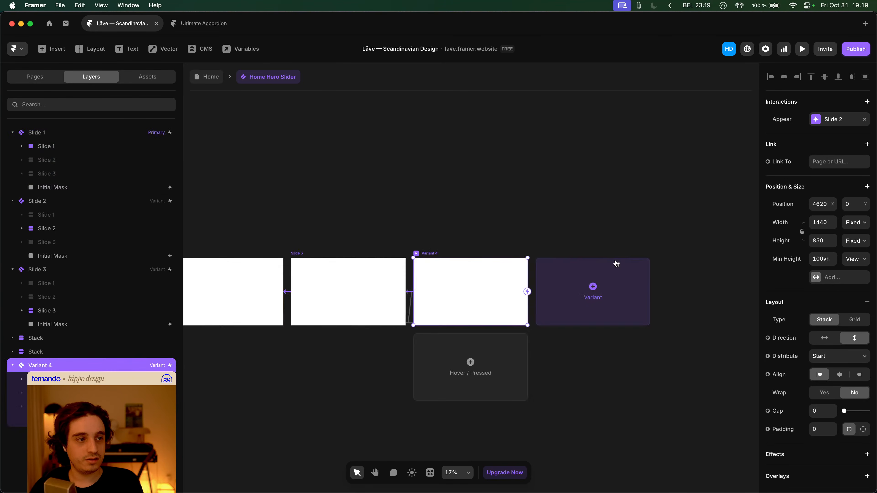
pyautogui.moveTo(431, 256); pyautogui.dragTo(341, 184)
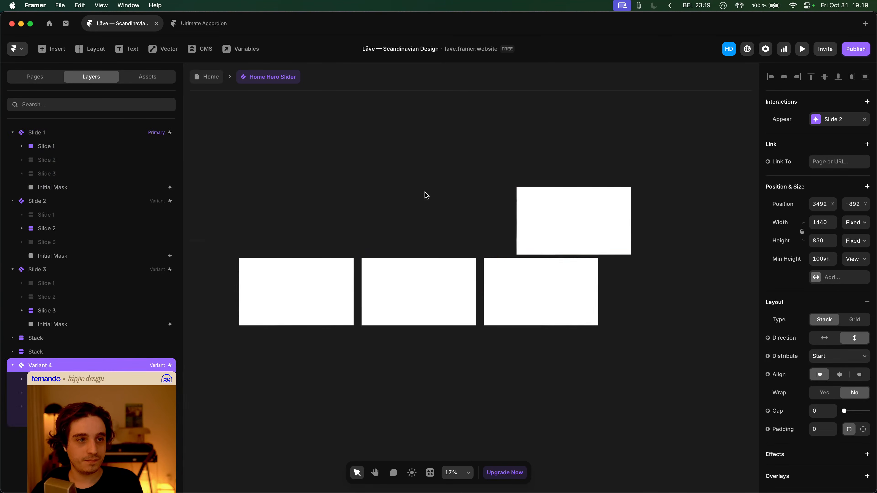
pyautogui.moveTo(524, 183); pyautogui.dragTo(374, 168)
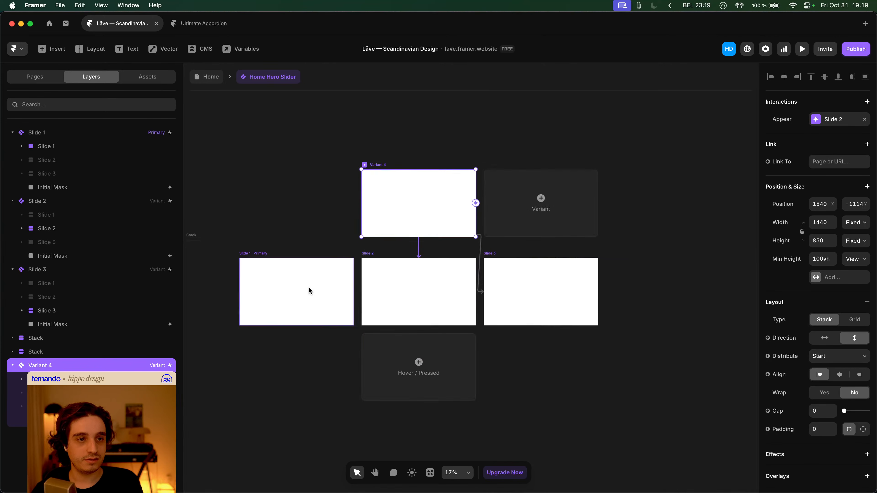
# - Hide the Initial Mask layers on Slide 2 and Slide 3
pyautogui.click(308, 286)
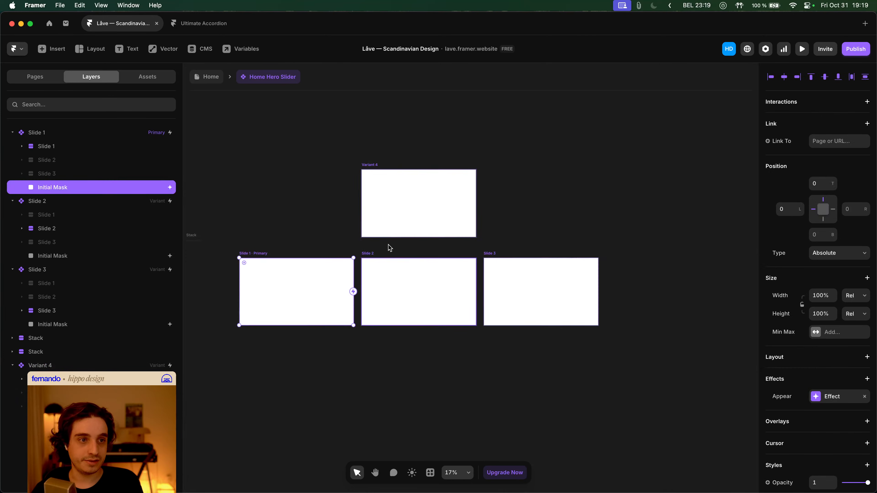
pyautogui.click(400, 220)
pyautogui.click(414, 288)
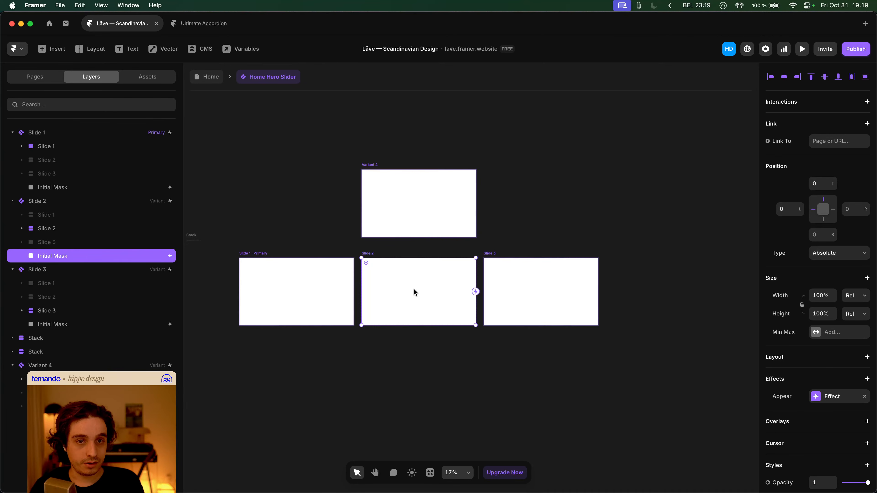
pyautogui.press('super+shift+h')
pyautogui.click(533, 289)
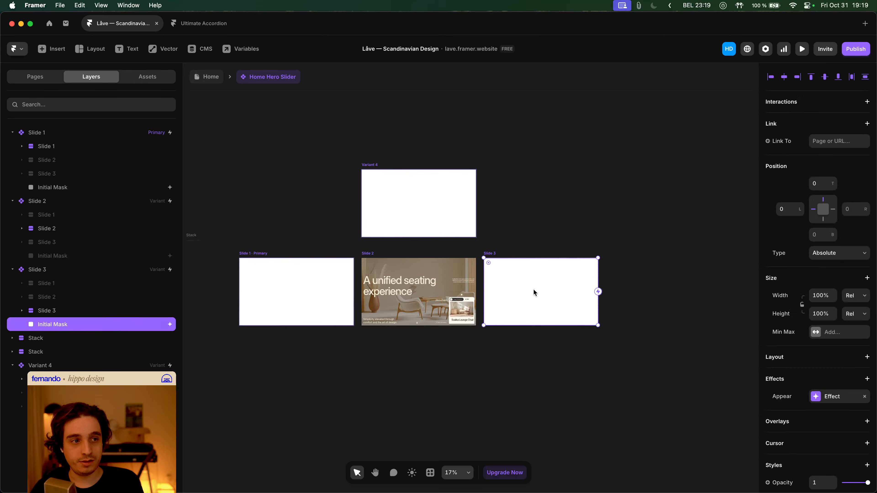
pyautogui.press('super+shift+h')
# - Nudge Variant 4's white mask down out of frame to reveal its image
pyautogui.click(373, 187)
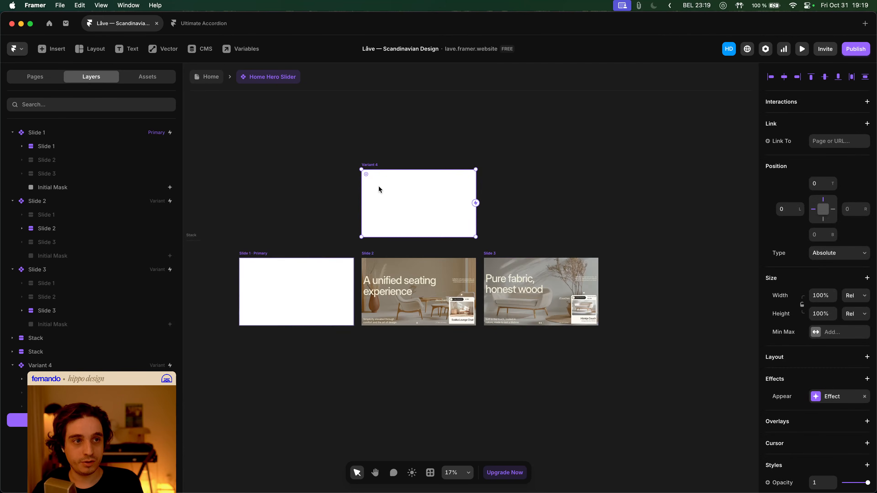
pyautogui.moveTo(474, 212); pyautogui.dragTo(366, 213)
pyautogui.press('super+z')
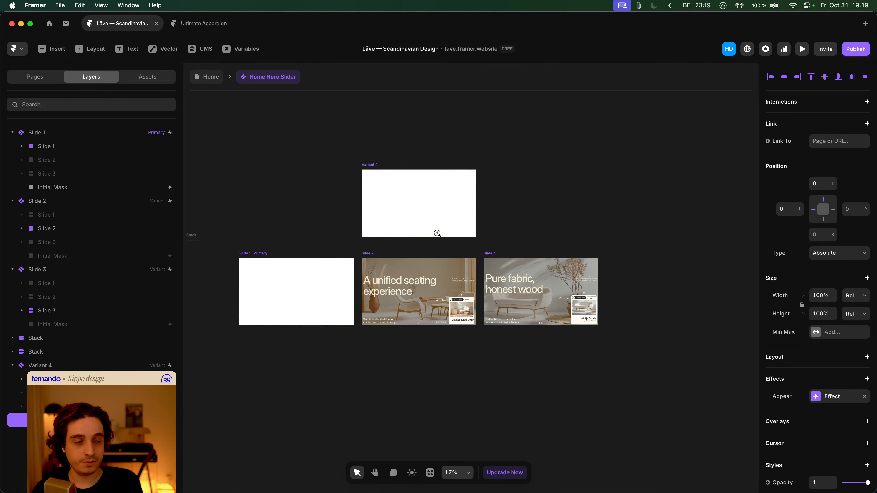
pyautogui.moveTo(414, 171); pyautogui.dragTo(413, 238)
pyautogui.scroll(3, 412, 242)
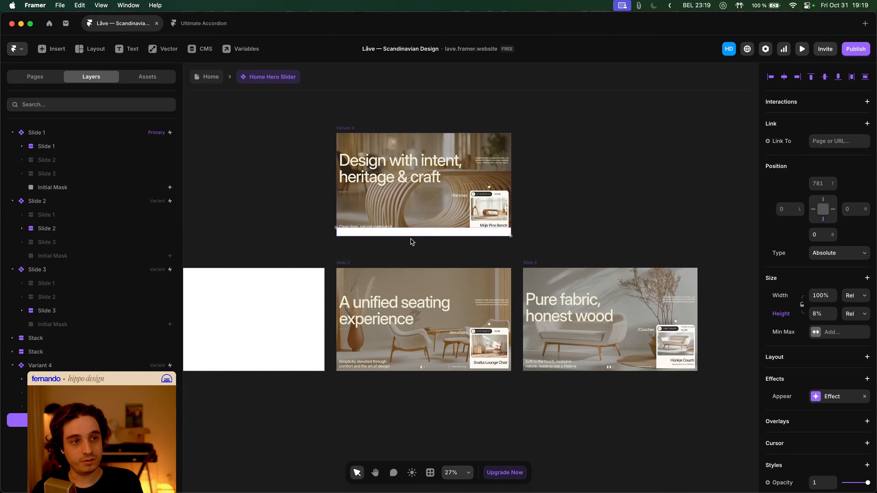
pyautogui.hotkey('shift', 'Down')
pyautogui.hotkey('shift', 'Down')
pyautogui.hotkey('shift', 'Down')
pyautogui.hotkey('shift', 'Down')
pyautogui.hotkey('shift', 'Down')
pyautogui.hotkey('shift', 'Down')
pyautogui.hotkey('shift', 'Down')
pyautogui.hotkey('shift', 'Down')
pyautogui.hotkey('shift', 'Down')
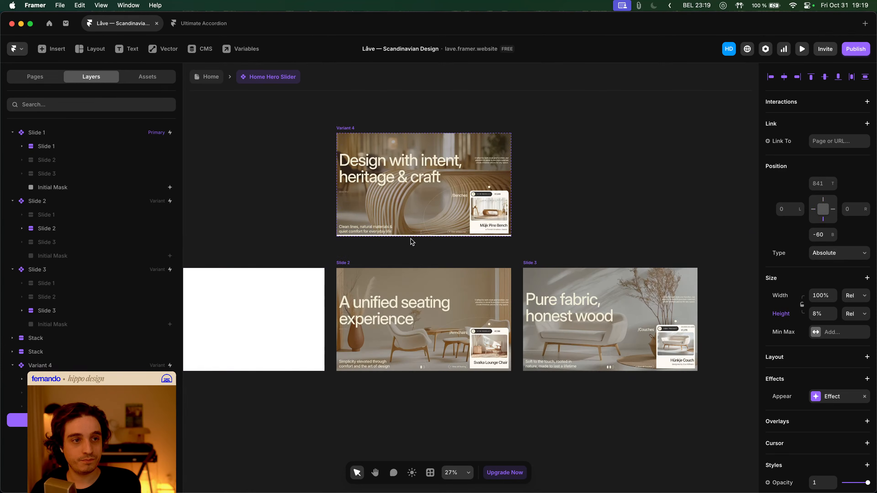
# - Change Slide 1's Initial Mask fill from white to Dark Cream
pyautogui.click(309, 296)
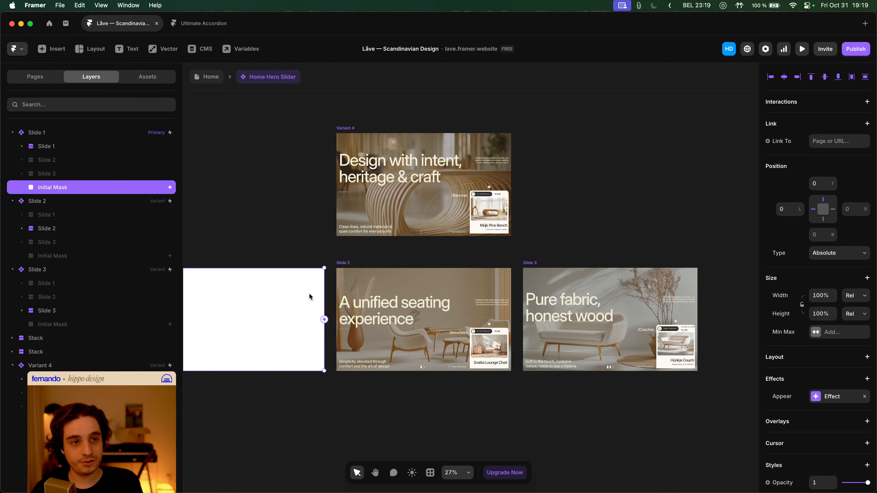
pyautogui.scroll(-3, 811, 373)
pyautogui.click(832, 428)
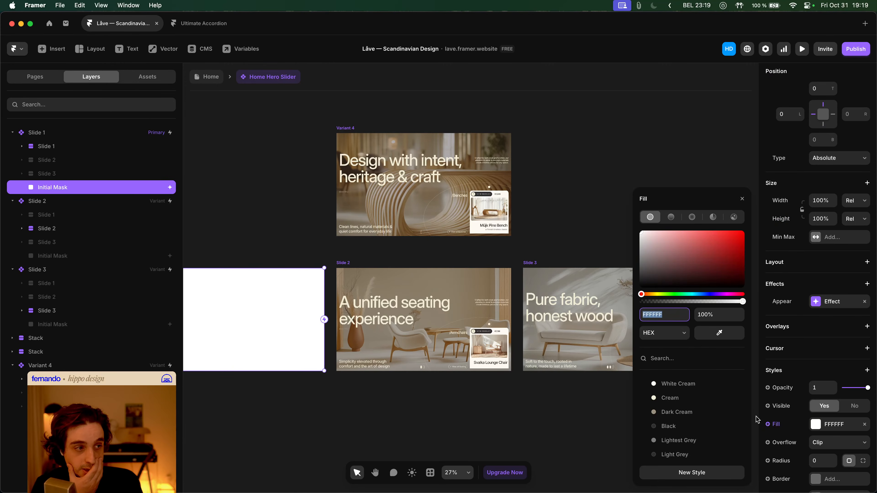
pyautogui.click(670, 398)
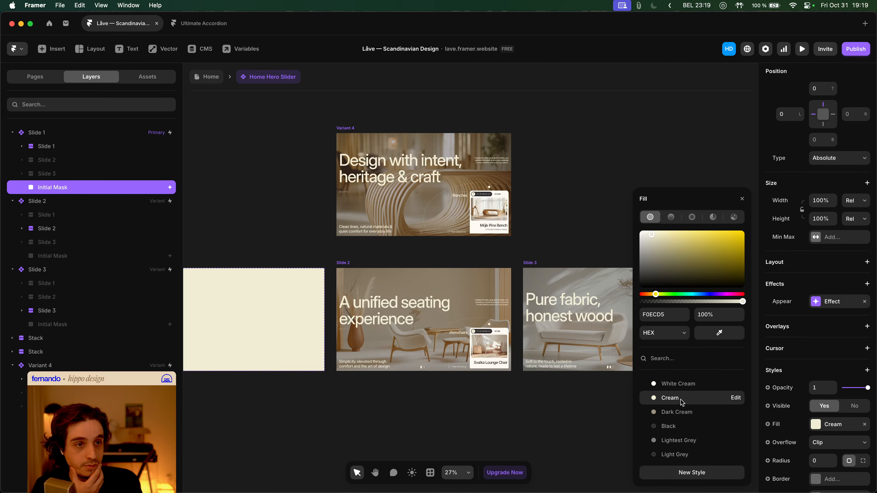
pyautogui.click(687, 412)
pyautogui.click(234, 209)
pyautogui.moveTo(235, 209); pyautogui.dragTo(423, 217)
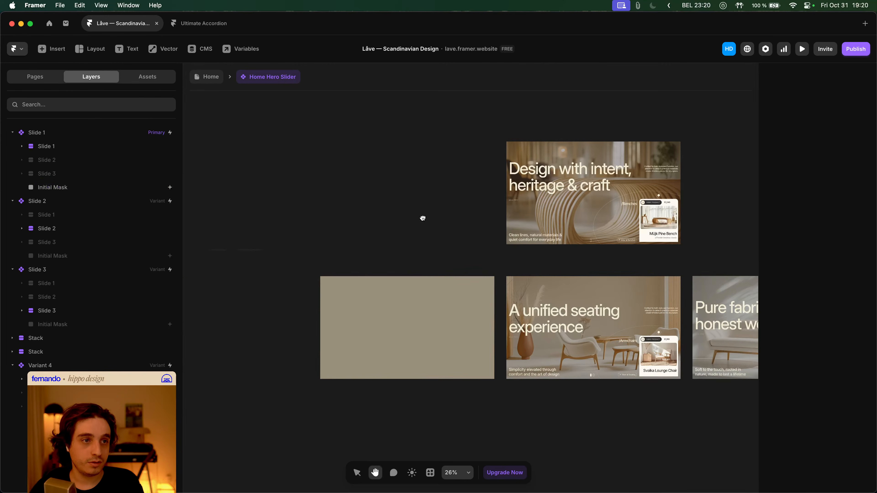
# - Link Slide 1 to Variant 4 with an Appear interaction, Delay 0 and Off Screen set to Play
pyautogui.click(347, 271)
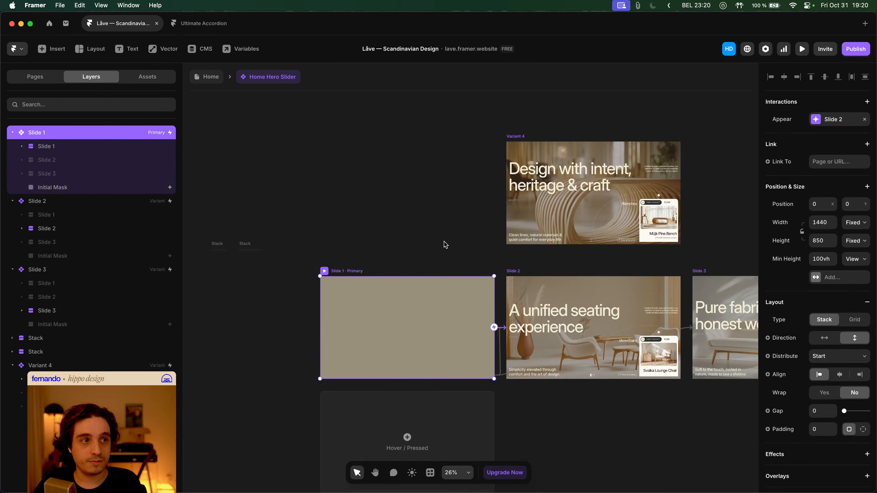
pyautogui.moveTo(494, 327); pyautogui.dragTo(511, 206)
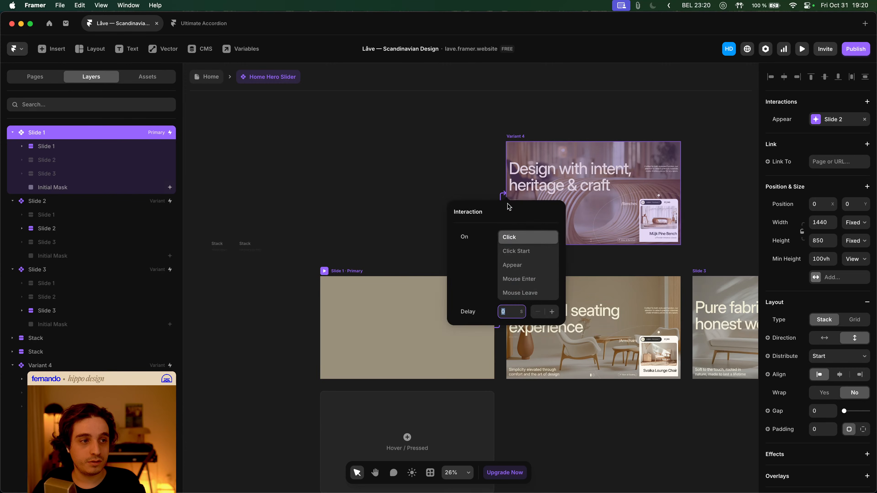
pyautogui.click(530, 266)
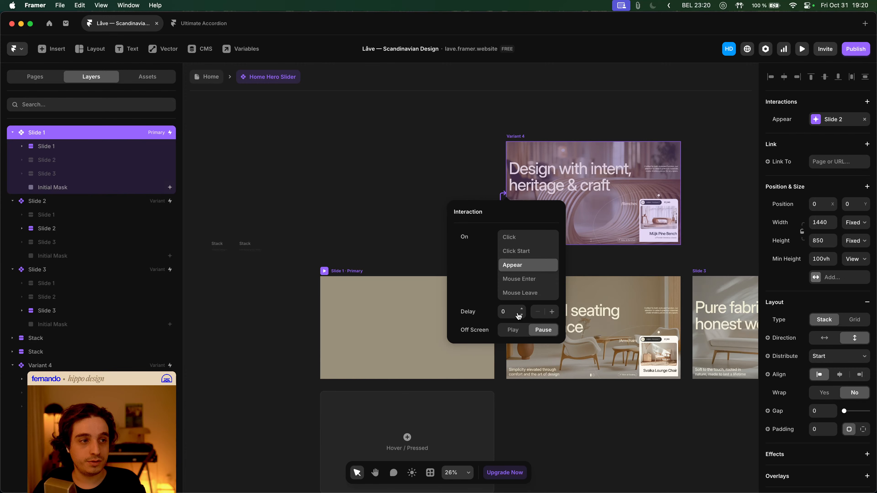
pyautogui.click(508, 315)
pyautogui.click(483, 337)
pyautogui.click(513, 330)
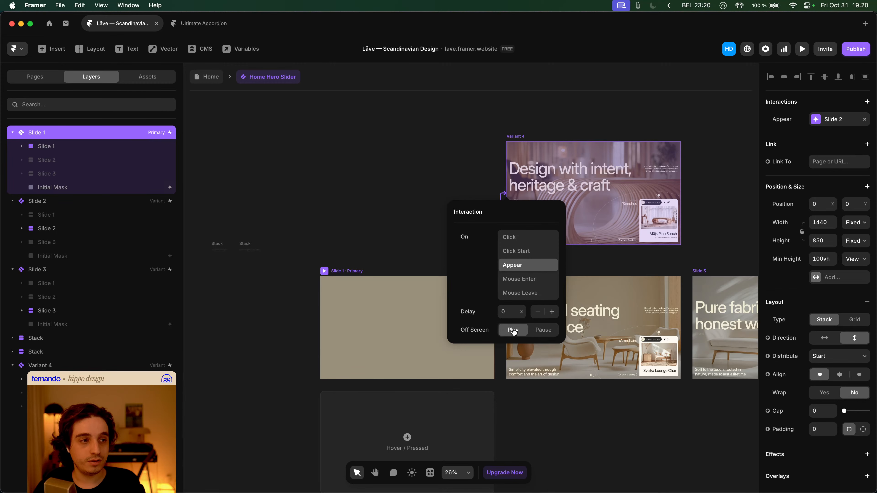
pyautogui.click(455, 159)
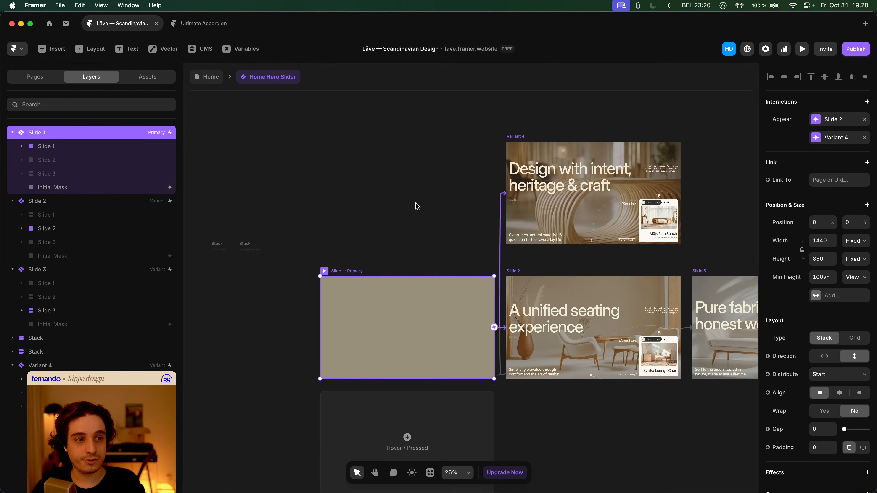
# - Preview the Home page desktop layout twice to watch the hero
pyautogui.click(211, 77)
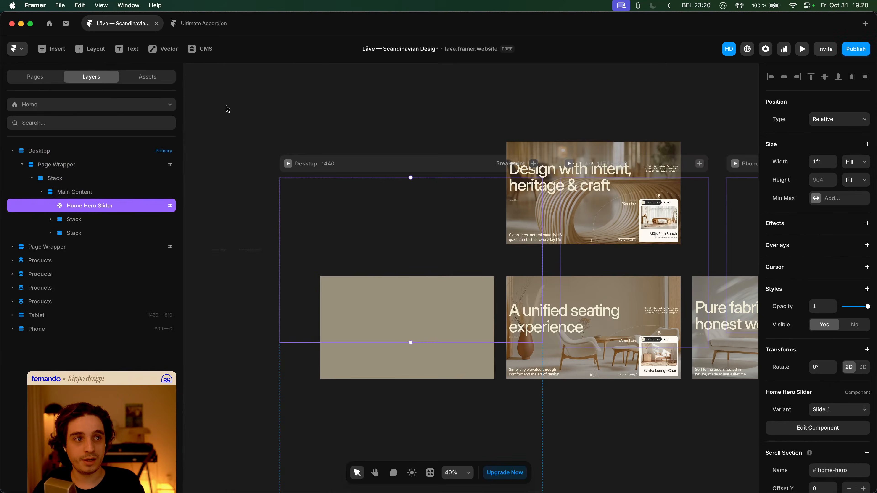
pyautogui.click(288, 164)
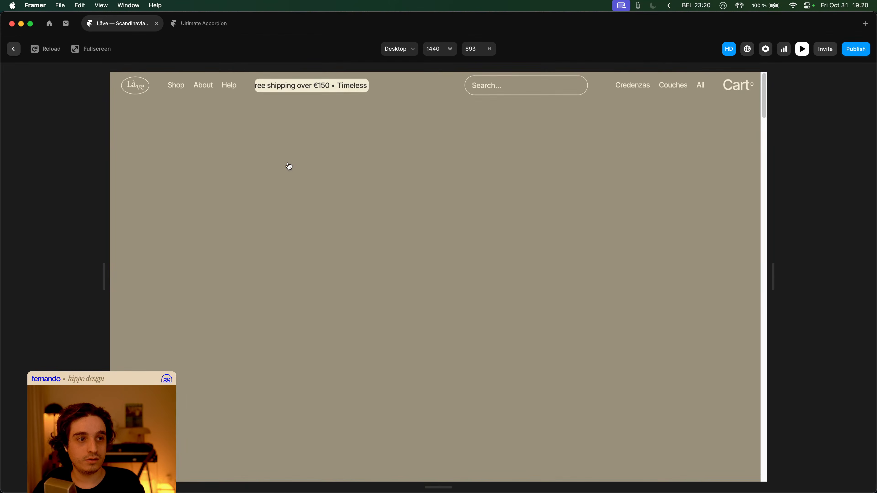
pyautogui.press('Escape')
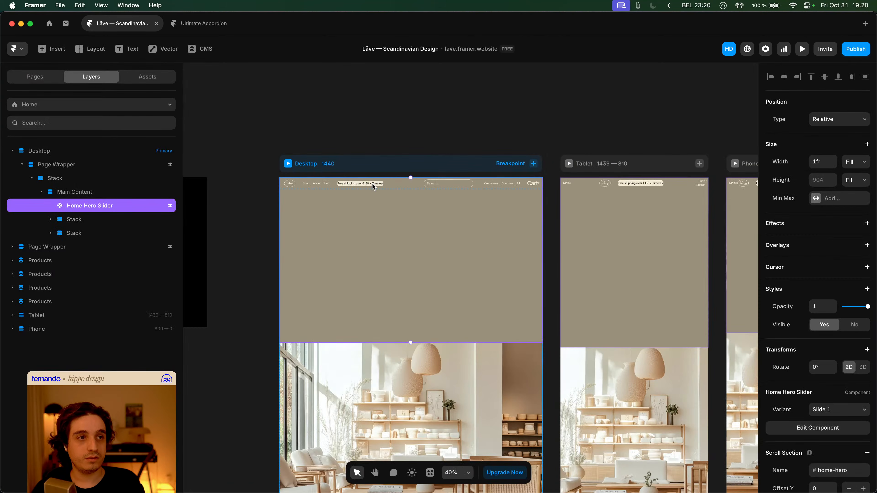
pyautogui.click(290, 166)
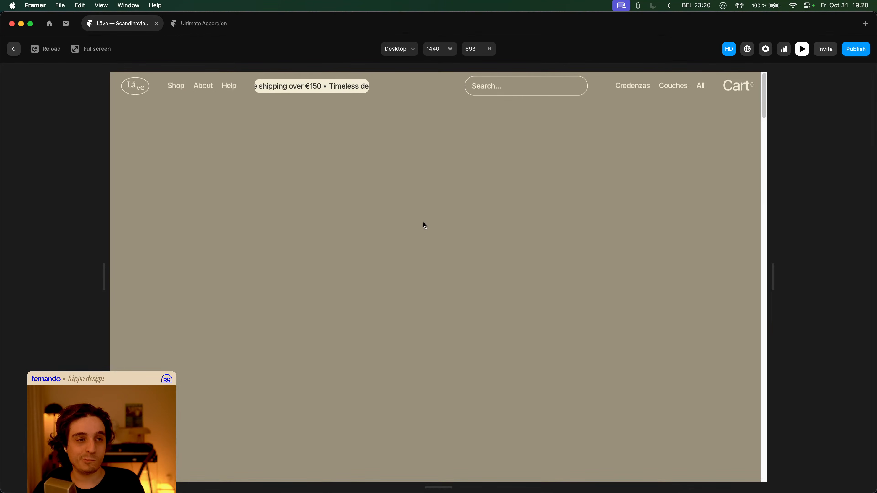
pyautogui.press('Escape')
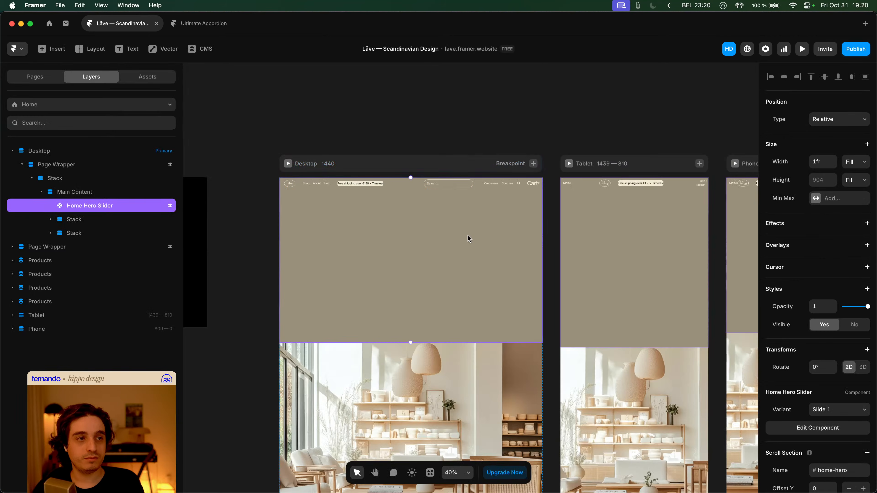
# - Open the Home Hero Slider and delete Slide 1's Appear interaction to Slide 2
pyautogui.doubleClick(463, 236)
pyautogui.scroll(-5, 439, 222)
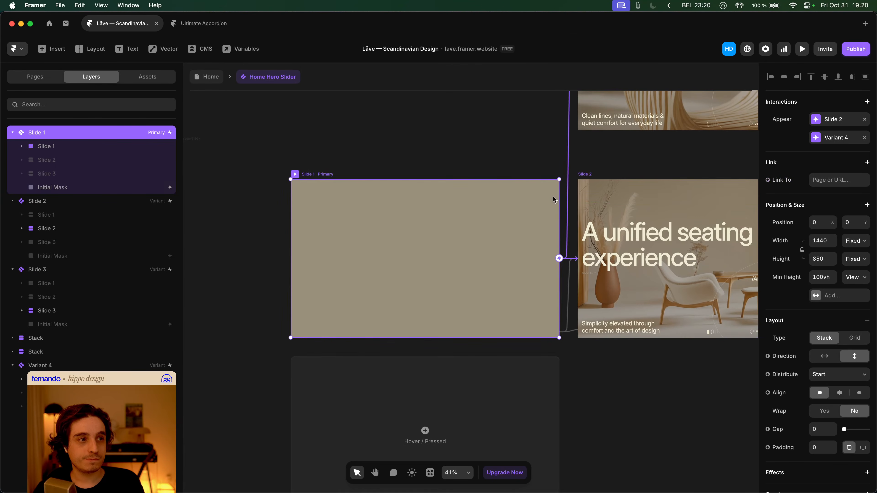
pyautogui.hscroll(3, 538, 189)
pyautogui.scroll(5, 538, 189)
pyautogui.scroll(-4, 537, 192)
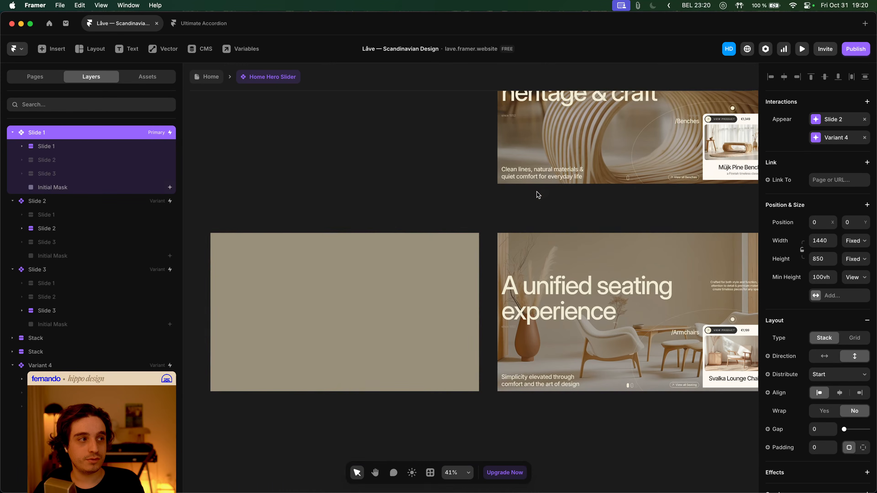
pyautogui.click(864, 119)
# - Preview the Slide 1 variant, then return to the Home page and preview it twice
pyautogui.hscroll(-3, 346, 207)
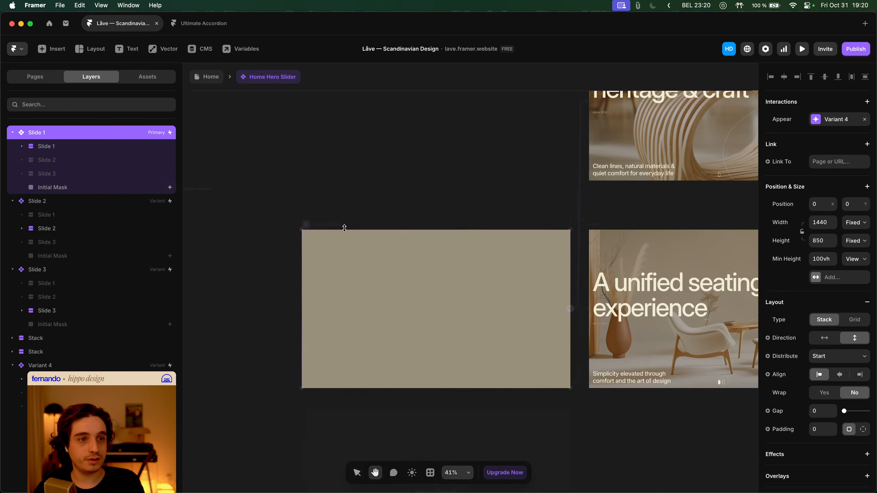
pyautogui.click(306, 225)
pyautogui.press('Escape')
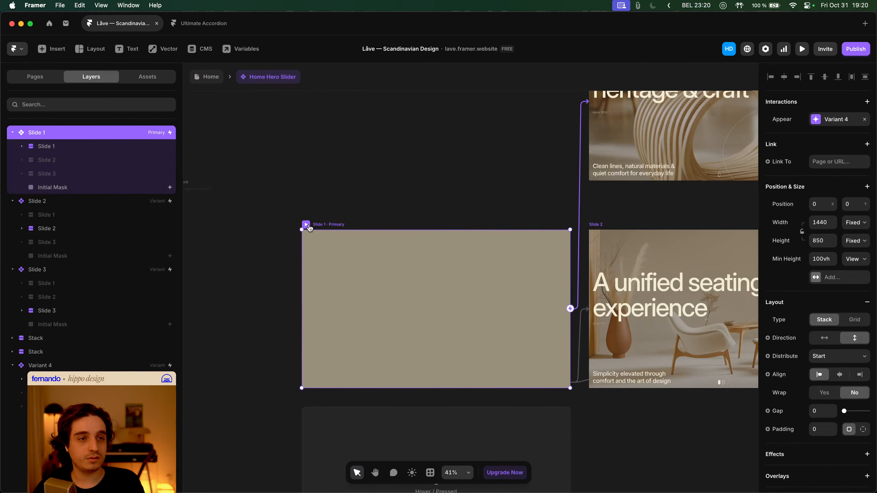
pyautogui.click(209, 80)
pyautogui.click(287, 165)
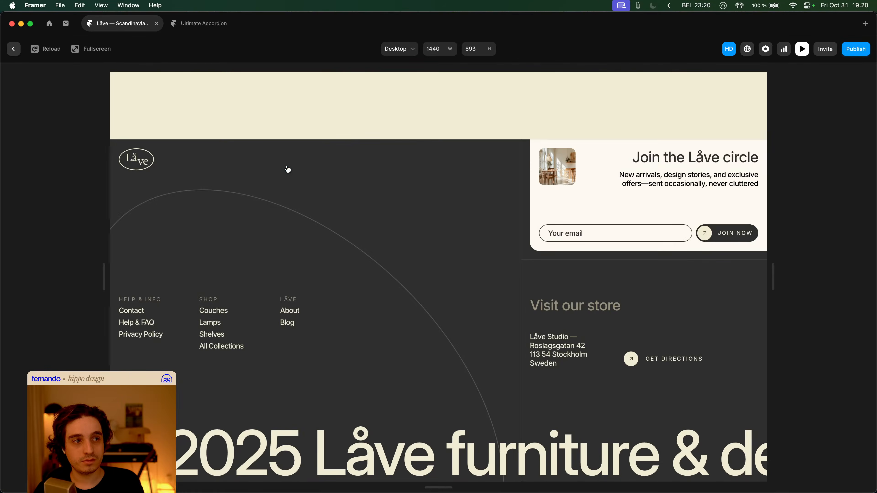
pyautogui.press('Escape')
pyautogui.click(288, 167)
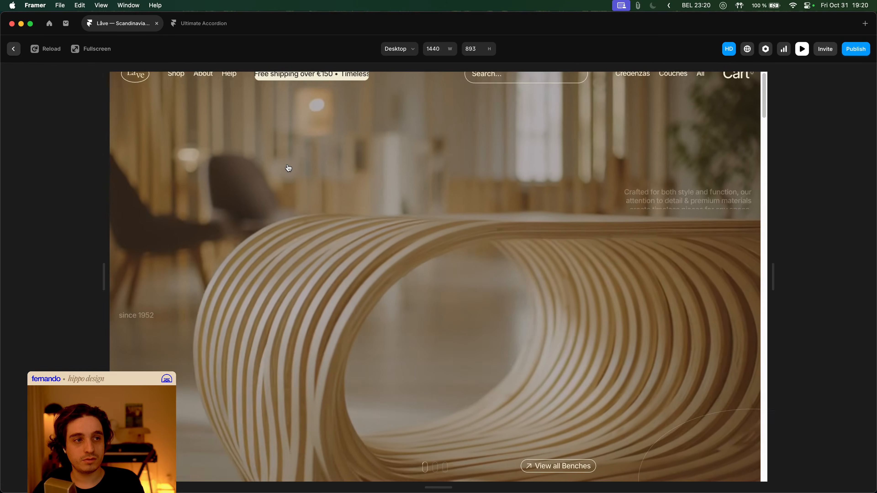
pyautogui.press('Escape')
pyautogui.scroll(-3, 354, 137)
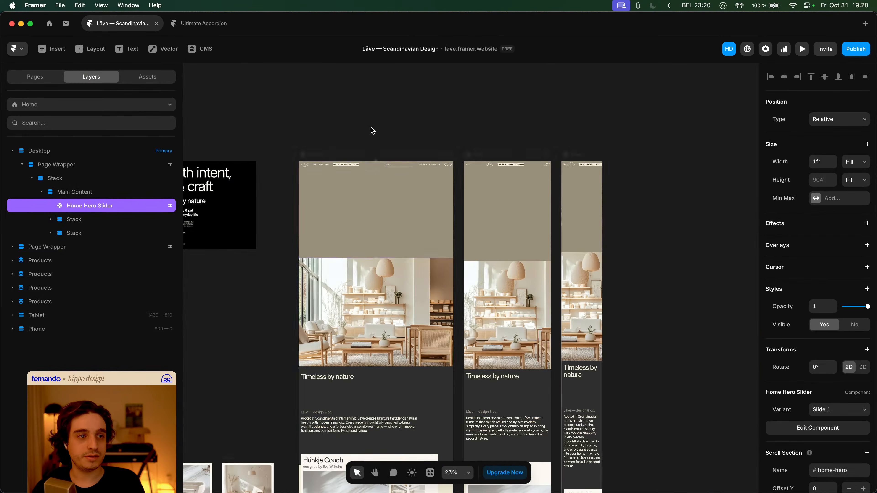
# - Set Slide 1's spring transition to Time 1.2 and Bounce 0
pyautogui.doubleClick(392, 196)
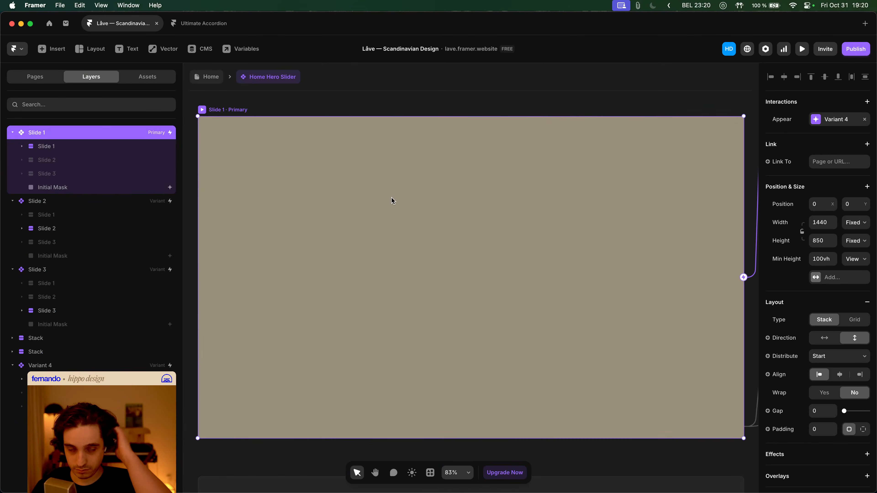
pyautogui.scroll(-5, 391, 197)
pyautogui.scroll(-3, 480, 204)
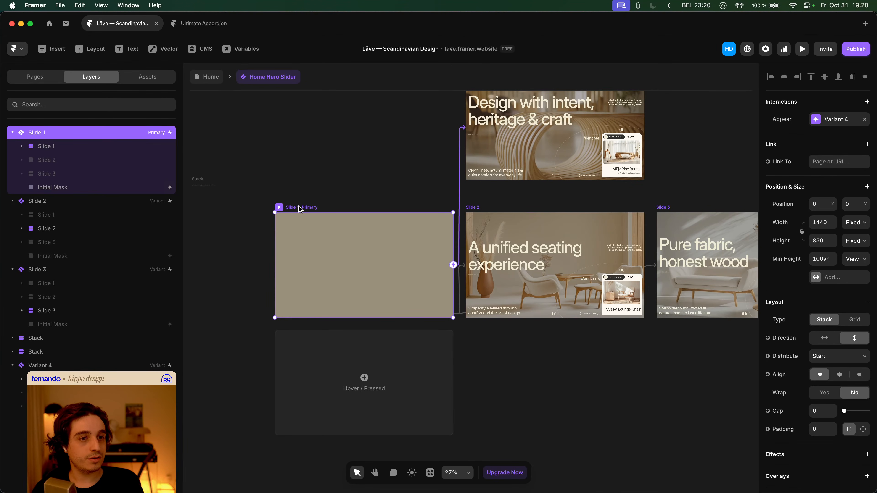
pyautogui.scroll(-6, 835, 298)
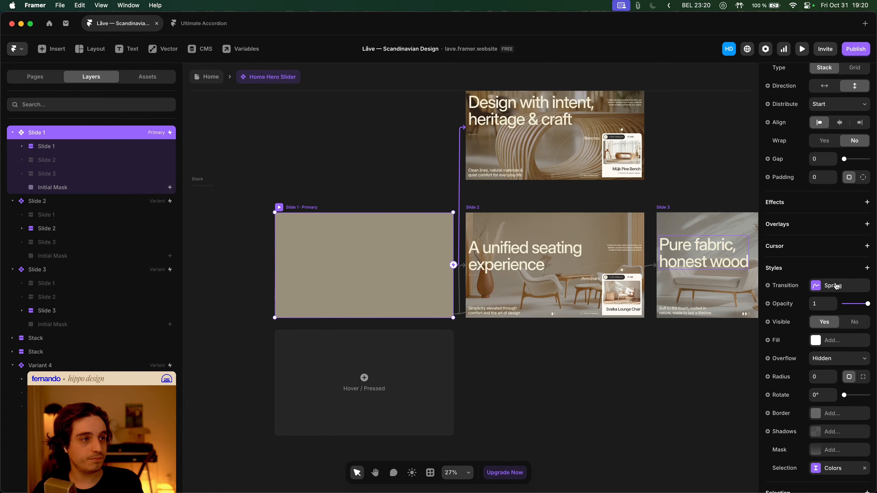
pyautogui.click(835, 286)
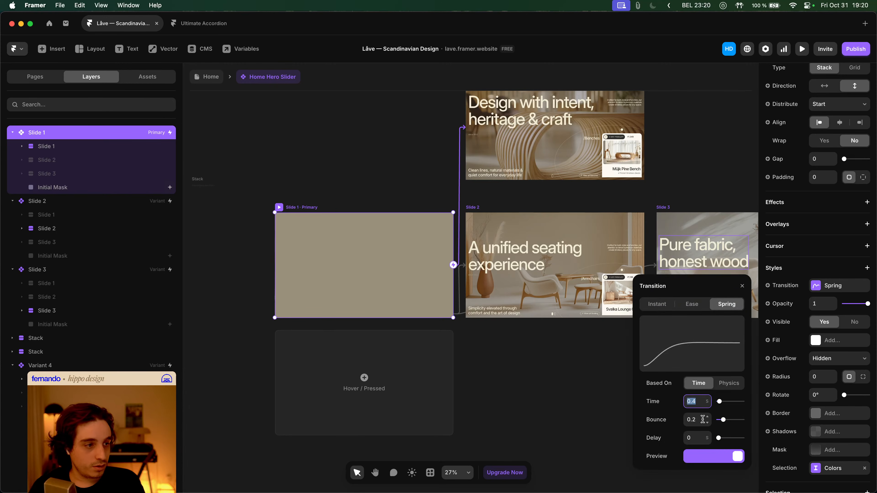
pyautogui.write('1.2')
pyautogui.press('Tab')
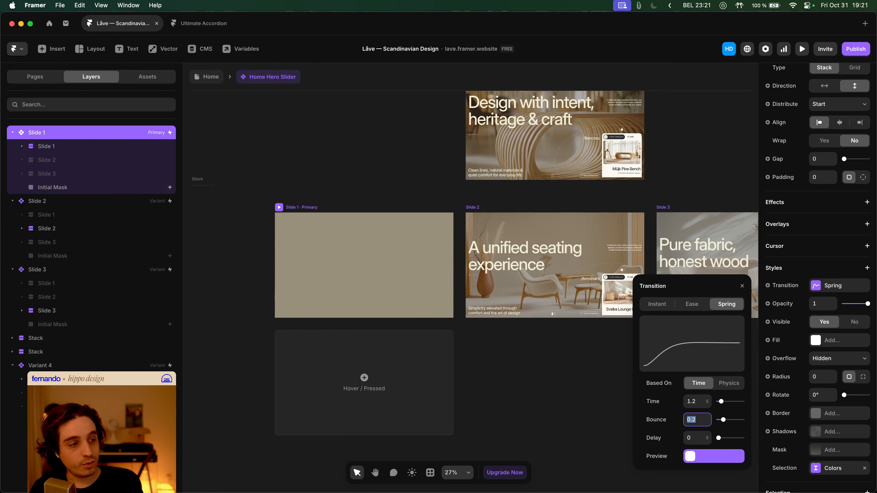
pyautogui.write('0')
pyautogui.press('Tab')
pyautogui.click(350, 176)
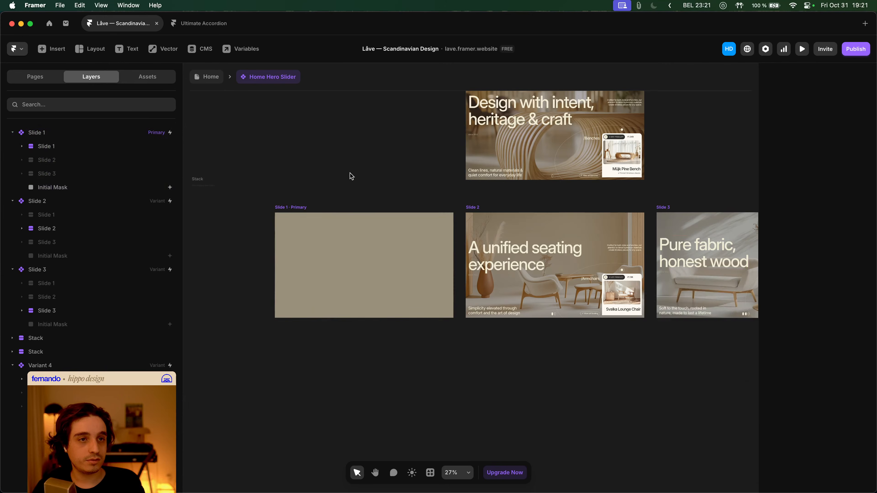
# - Preview the Home page with Cmd+P, then reopen the Home Hero Slider
pyautogui.click(210, 77)
pyautogui.press('super+p')
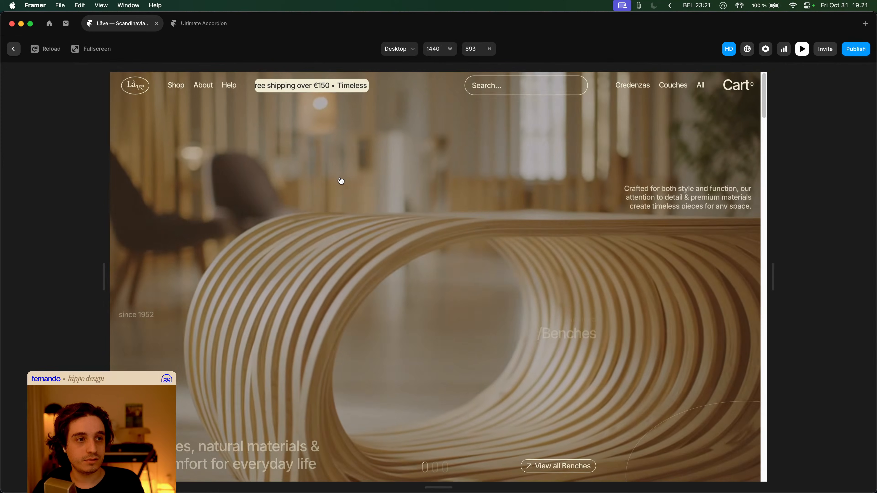
pyautogui.press('super+p')
pyautogui.press('super+p')
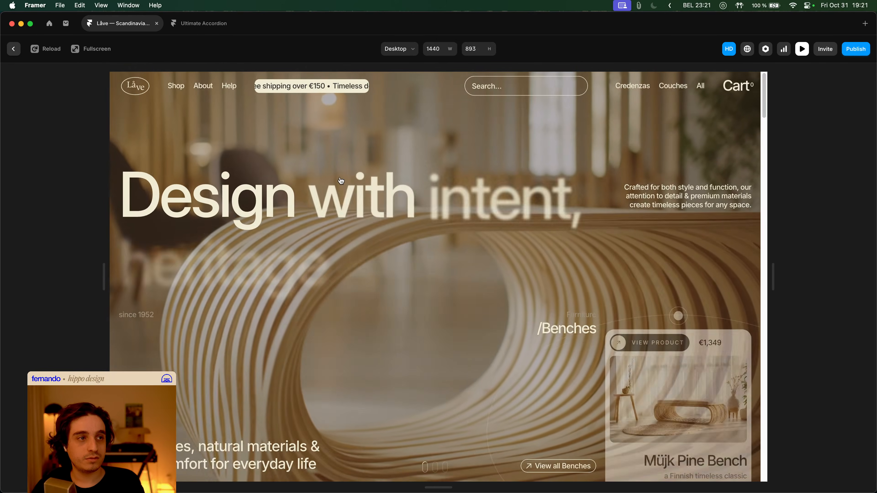
pyautogui.press('super+p')
pyautogui.doubleClick(362, 204)
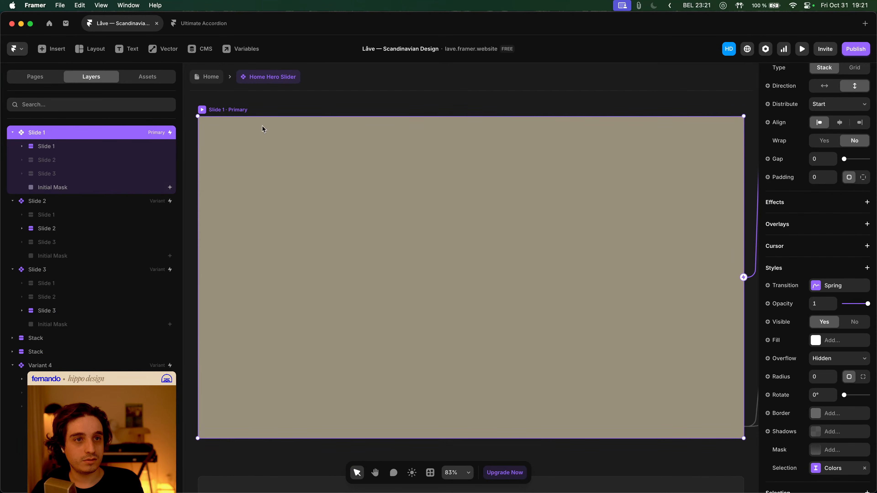
# - Set the Variant 4 Appear interaction's Off Screen option to Play
pyautogui.click(206, 77)
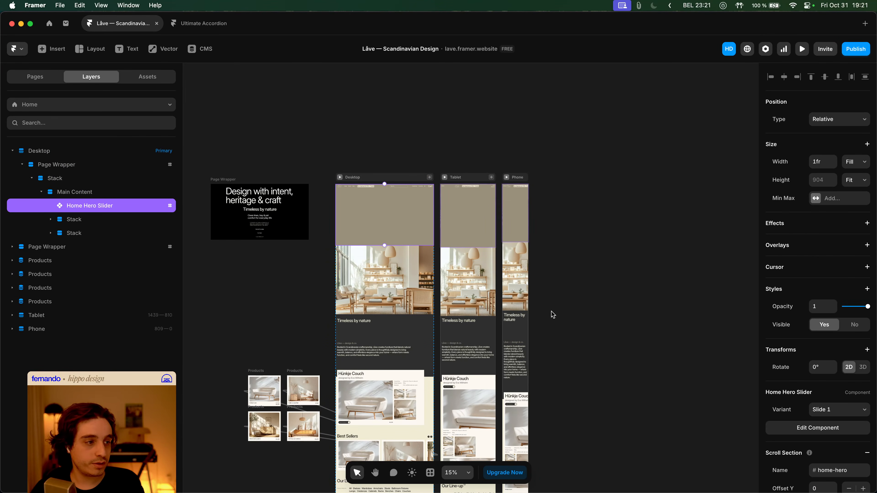
pyautogui.doubleClick(362, 203)
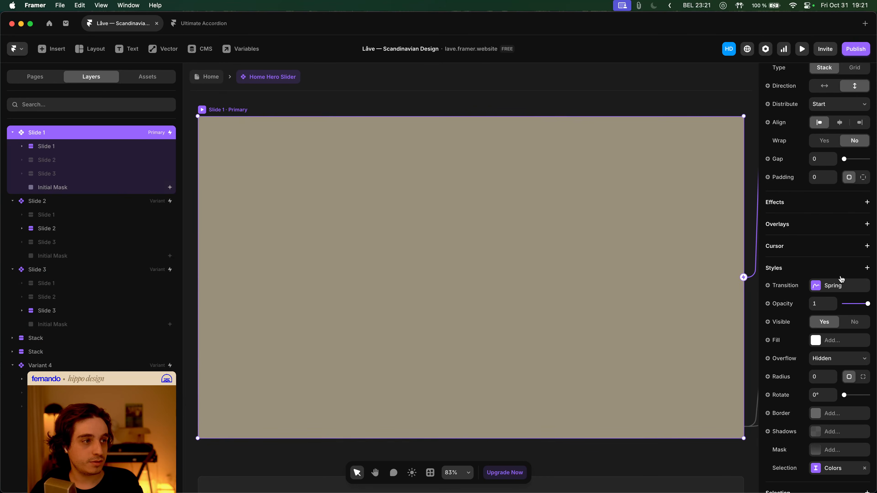
pyautogui.scroll(-2, 587, 251)
pyautogui.scroll(10, 806, 156)
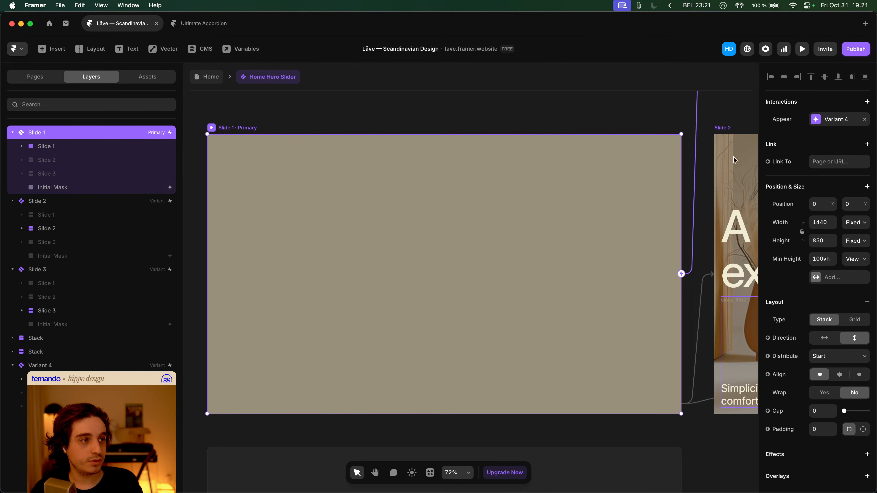
pyautogui.click(841, 121)
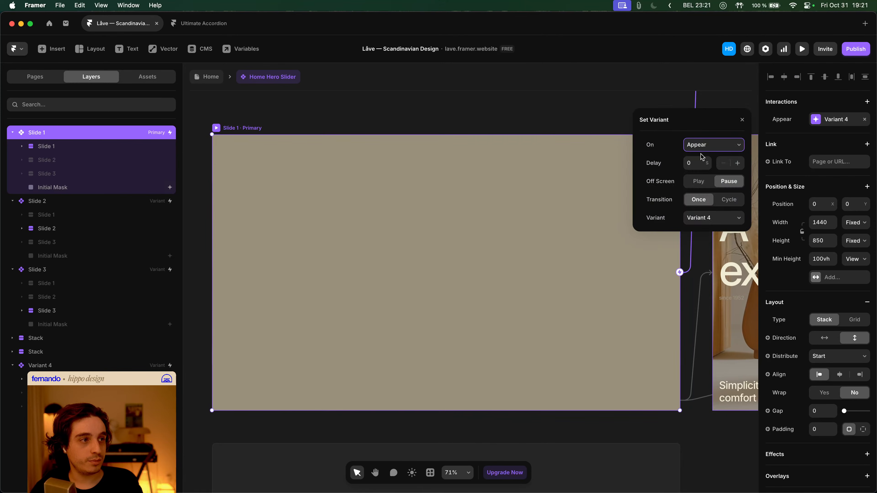
pyautogui.click(704, 186)
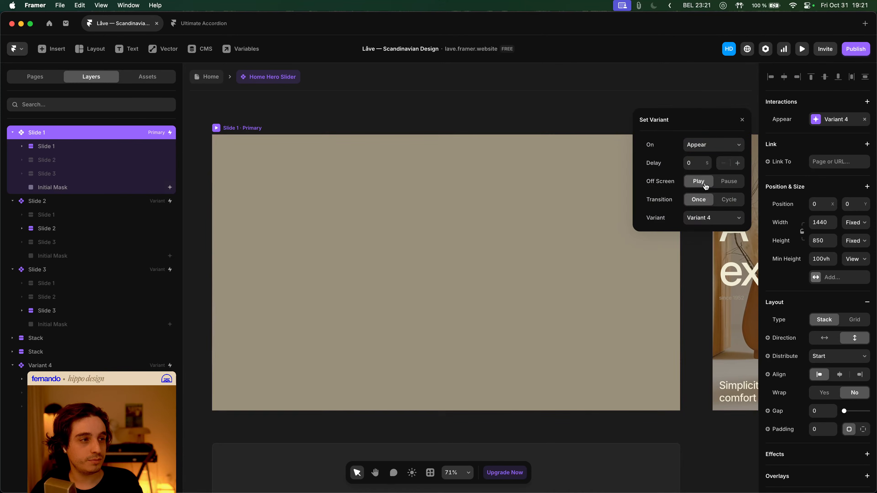
pyautogui.click(574, 120)
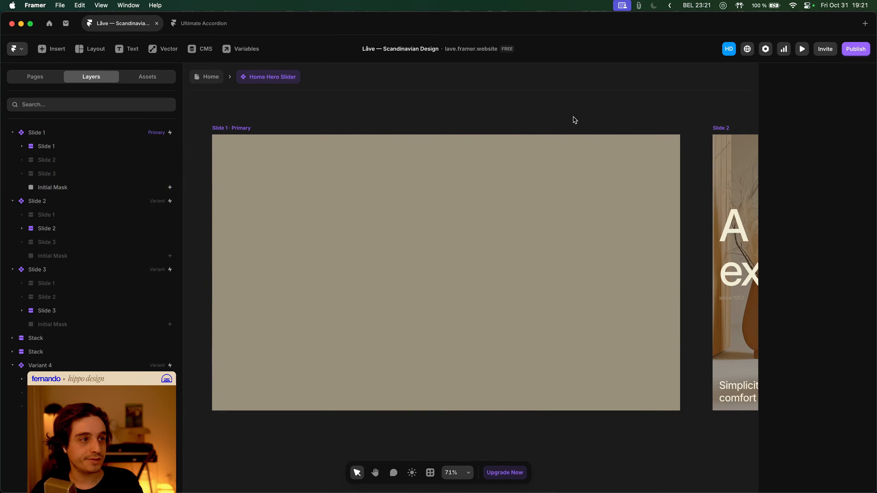
# - Preview and replay the Home page hero, then reopen the Home Hero Slider
pyautogui.click(212, 77)
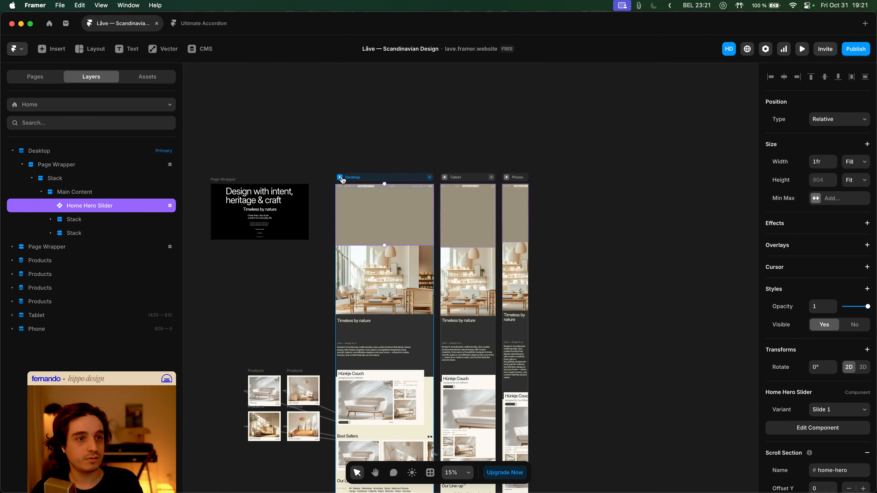
pyautogui.press('super+p')
pyautogui.press('super+r')
pyautogui.press('Escape')
pyautogui.press('super+p')
pyautogui.press('Escape')
pyautogui.hscroll(1, 395, 189)
pyautogui.scroll(-2, 394, 189)
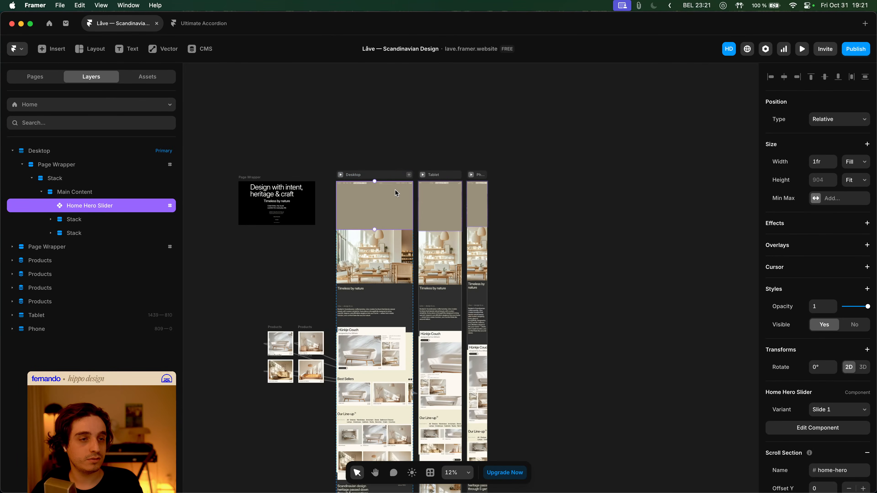
pyautogui.click(340, 174)
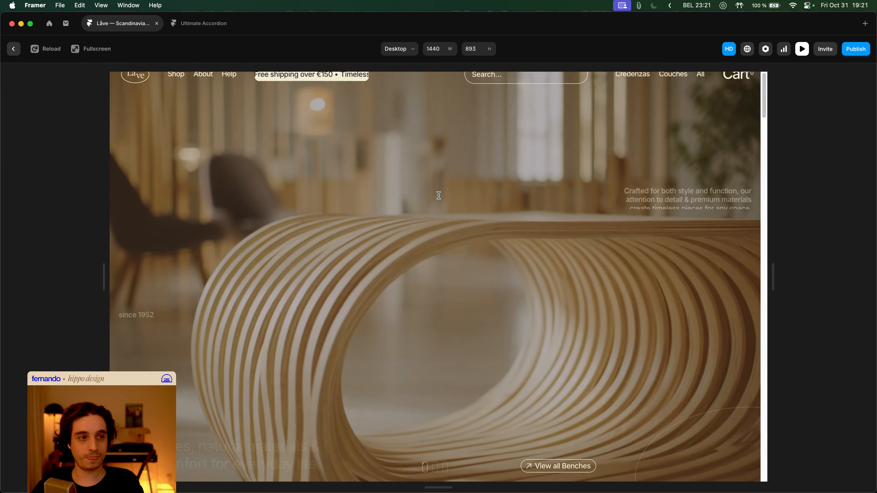
pyautogui.press('Escape')
pyautogui.doubleClick(387, 204)
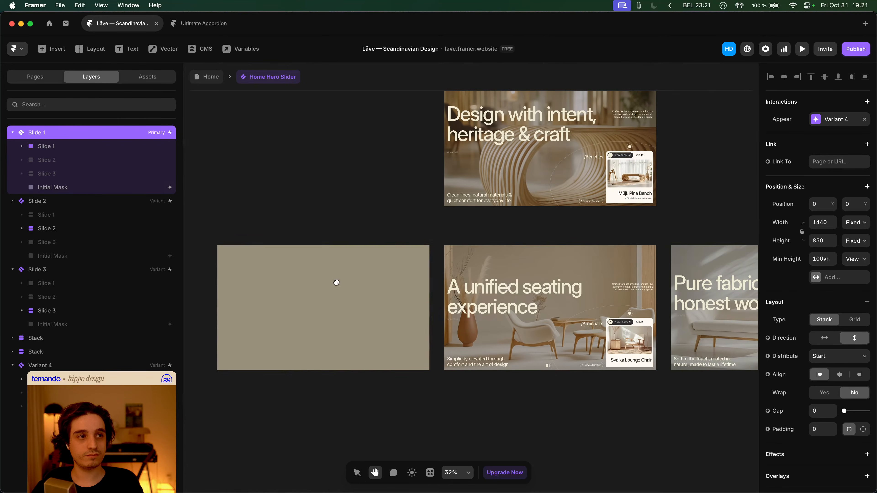
# - Remove the Appear Effect from Slide 1's Initial Mask and preview the Home page
pyautogui.click(109, 190)
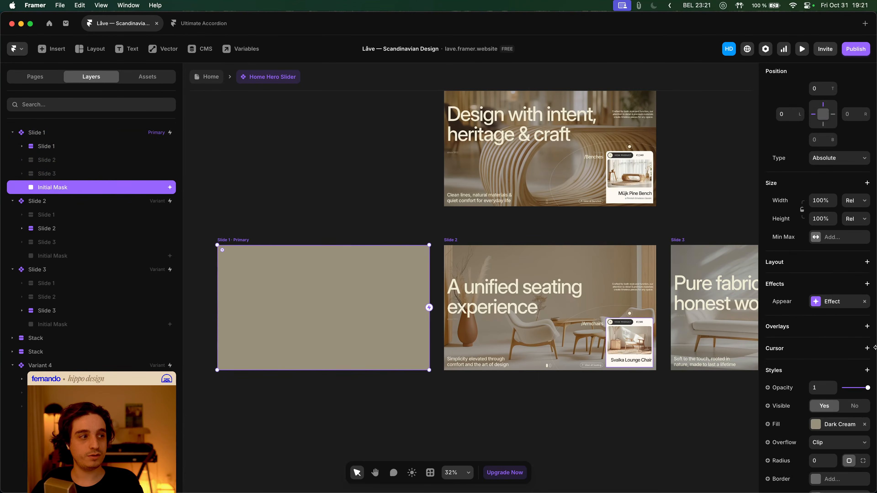
pyautogui.click(863, 304)
pyautogui.click(350, 216)
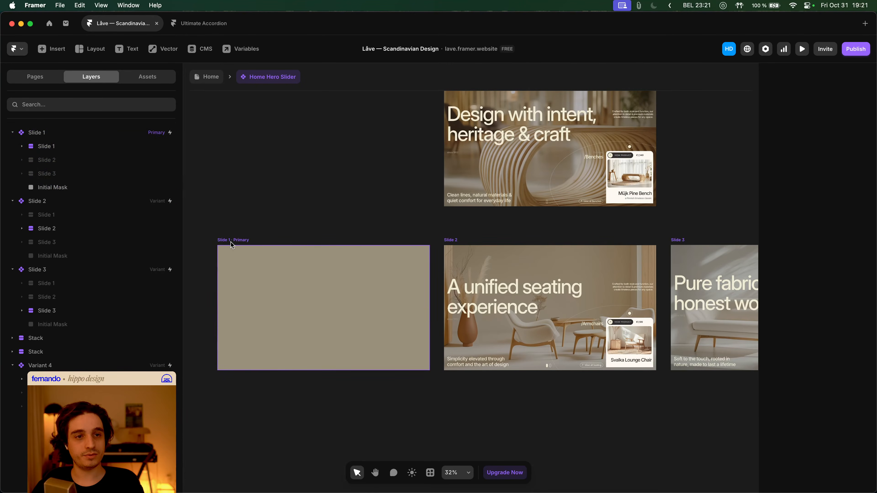
pyautogui.click(236, 239)
pyautogui.click(204, 77)
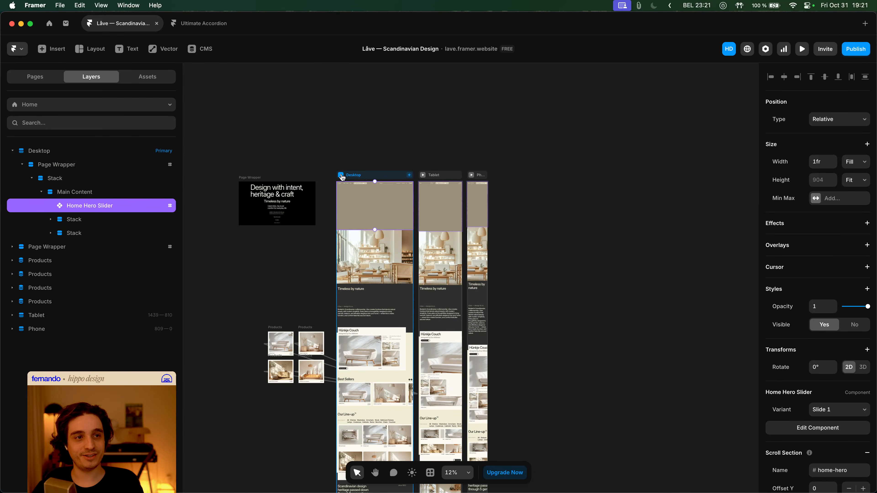
pyautogui.press('super+p')
pyautogui.press('super+p')
pyautogui.press('super+p')
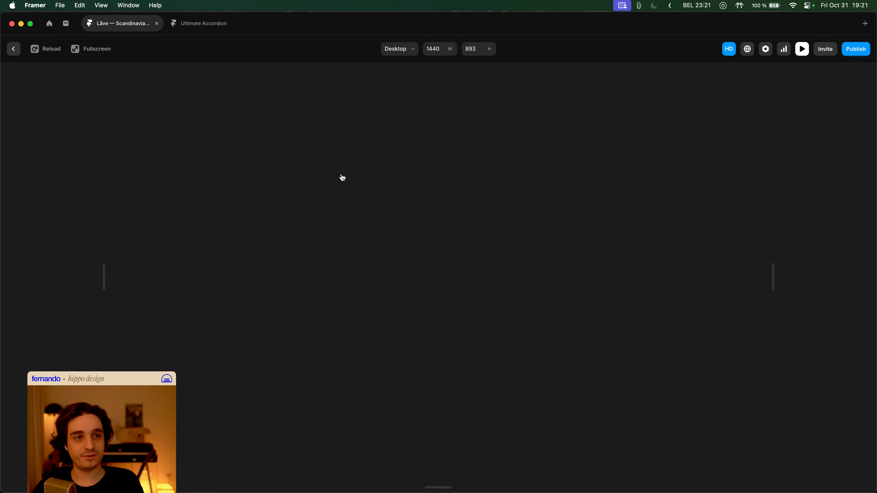
pyautogui.press('super+p')
# - Reopen the slider and insert an empty frame beneath Variant 4
pyautogui.doubleClick(352, 196)
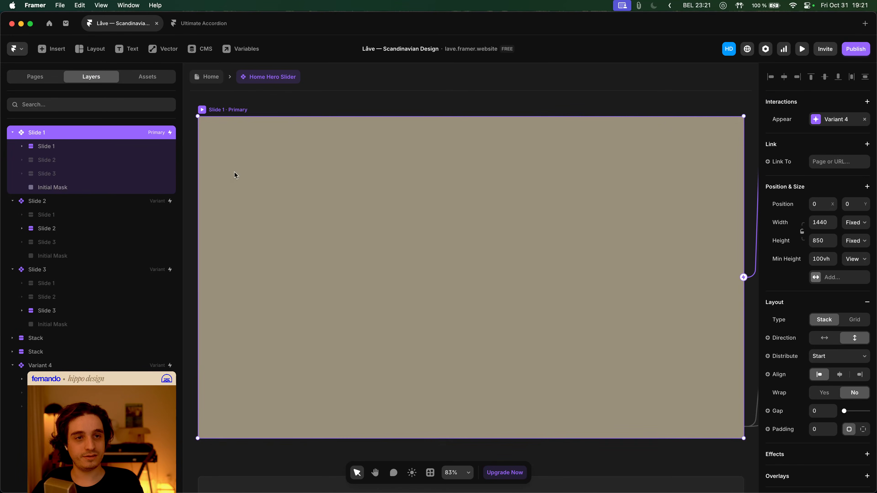
pyautogui.click(105, 189)
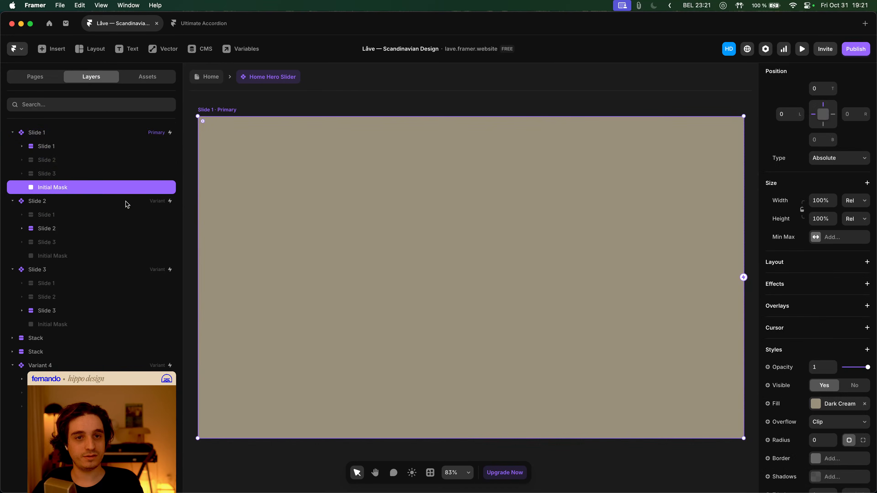
pyautogui.scroll(-5, 611, 311)
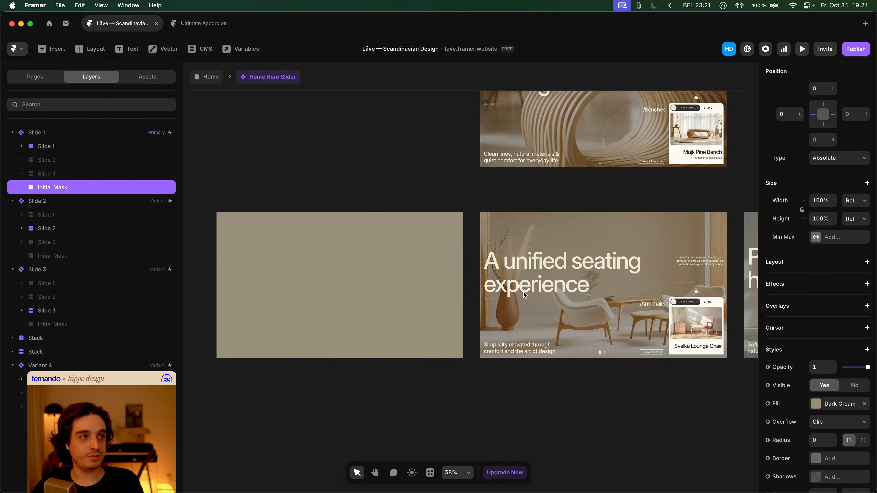
pyautogui.scroll(5, 521, 292)
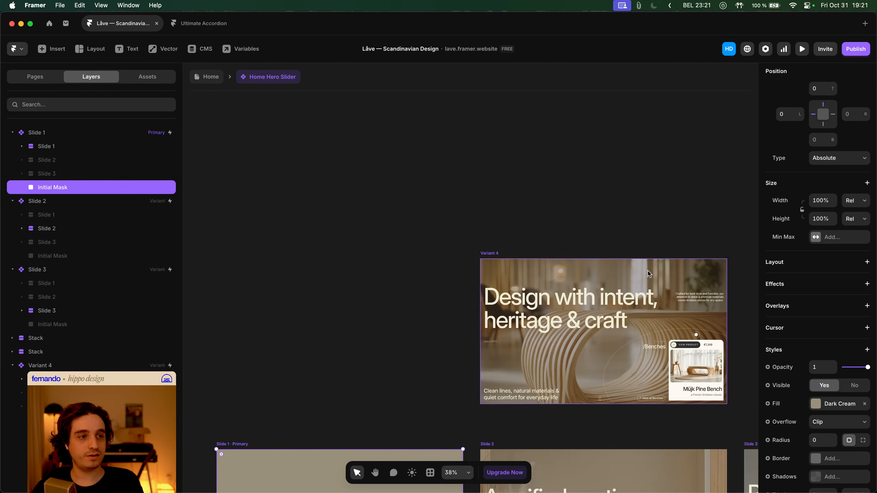
pyautogui.click(496, 254)
pyautogui.press('super+v')
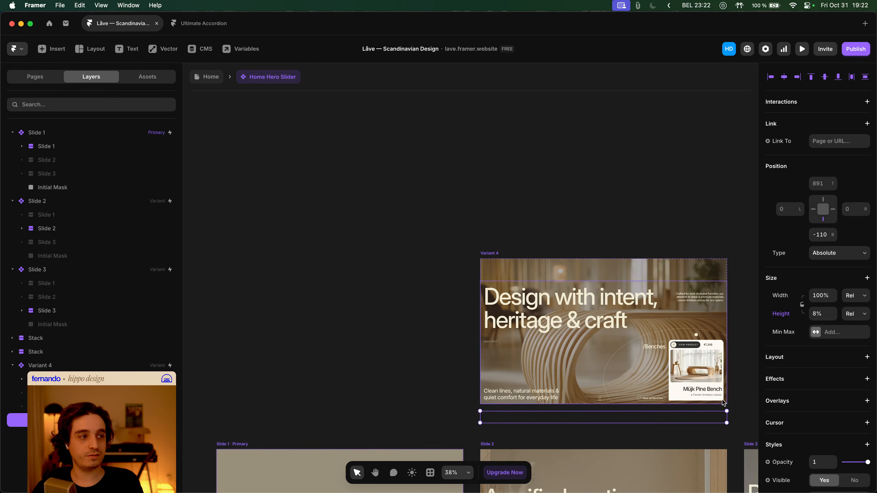
pyautogui.scroll(-6, 807, 315)
pyautogui.scroll(4, 818, 328)
pyautogui.scroll(2, 817, 329)
pyautogui.scroll(-3, 817, 328)
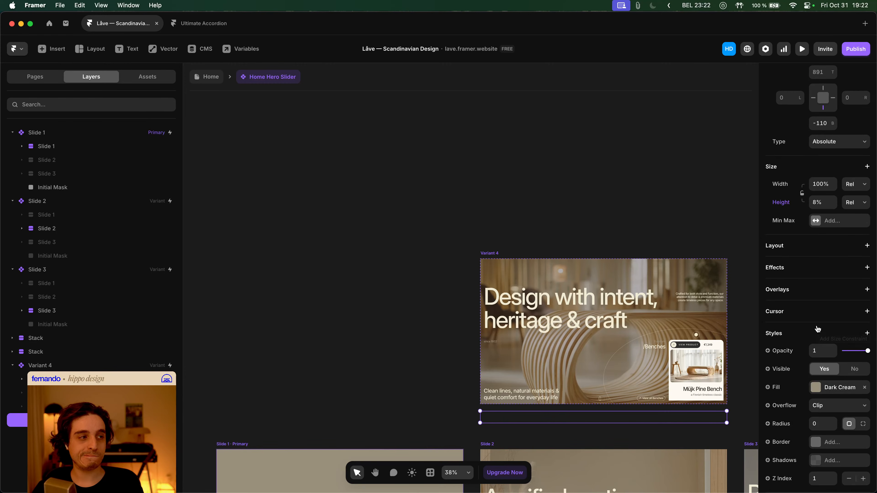
pyautogui.scroll(-3, 612, 325)
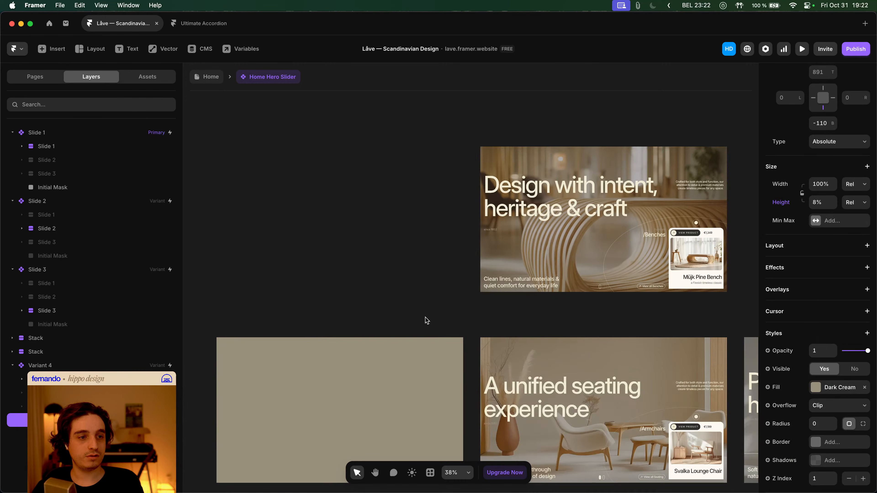
# - Toggle the Initial Mask's bottom pin and reset its height to Relative 100%
pyautogui.click(369, 376)
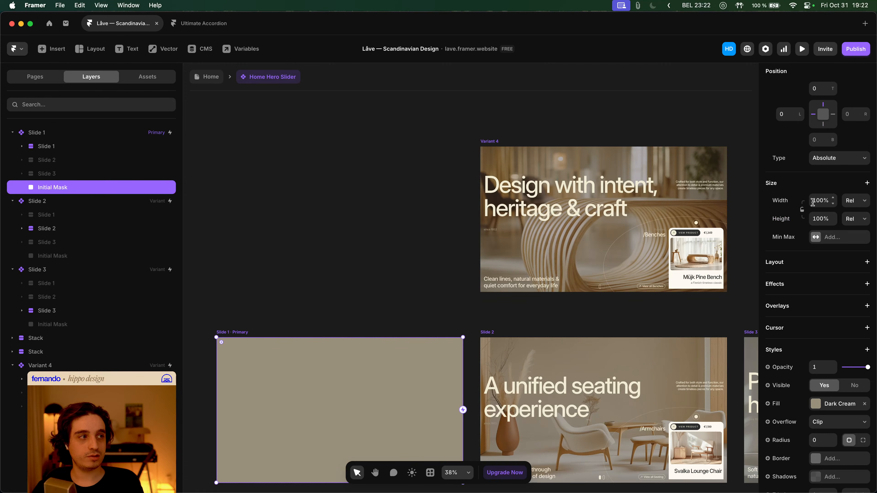
pyautogui.click(87, 420)
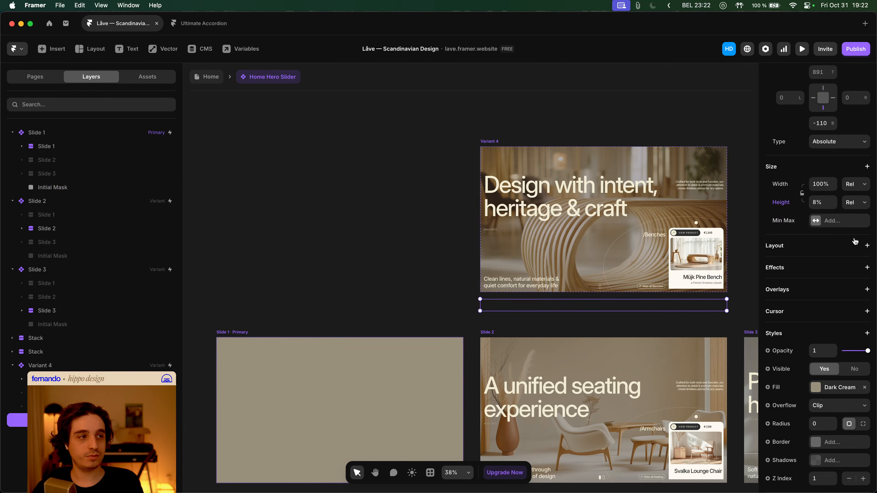
pyautogui.click(319, 357)
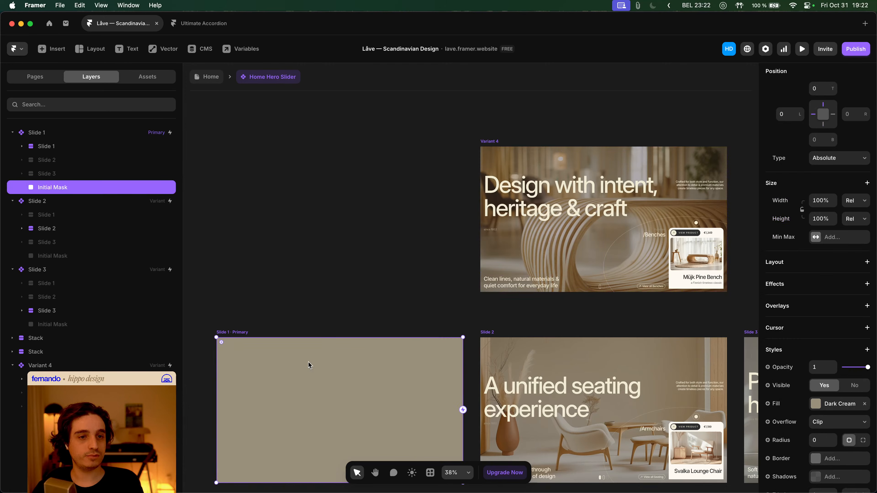
pyautogui.click(824, 125)
pyautogui.click(823, 126)
pyautogui.click(824, 125)
pyautogui.click(855, 218)
pyautogui.click(853, 235)
pyautogui.click(294, 309)
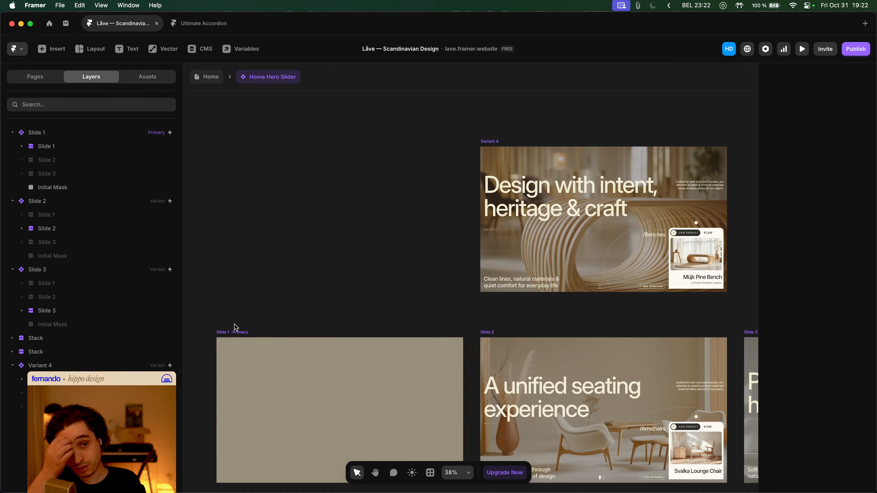
pyautogui.click(232, 332)
pyautogui.scroll(-5, 346, 235)
# - Change the Variant 4 interaction trigger from Appear to Click
pyautogui.scroll(1, 443, 208)
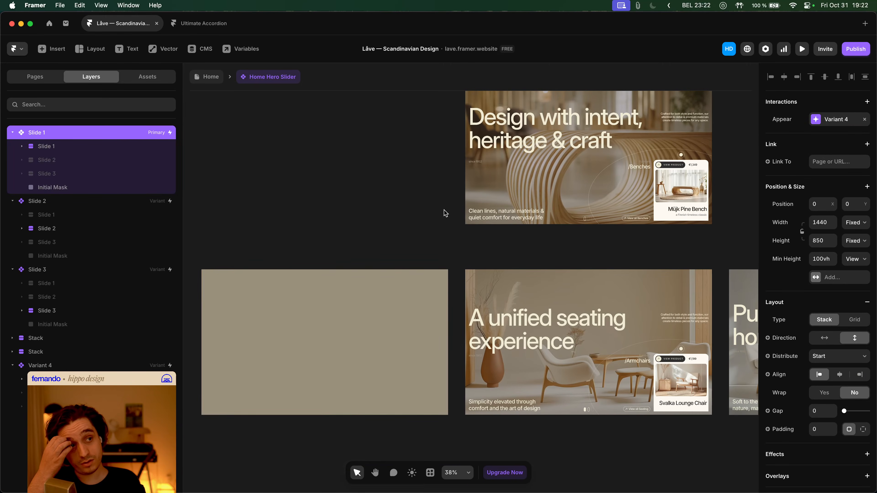
pyautogui.click(834, 121)
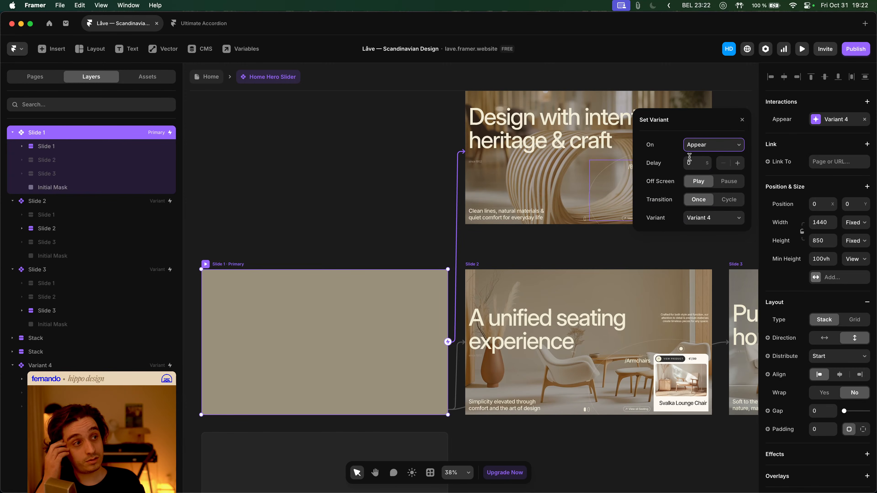
pyautogui.click(711, 148)
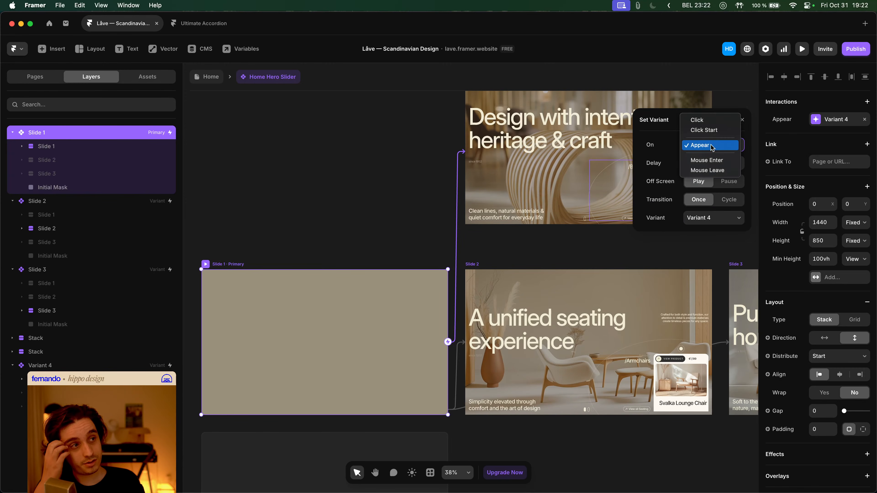
pyautogui.click(710, 121)
pyautogui.click(368, 167)
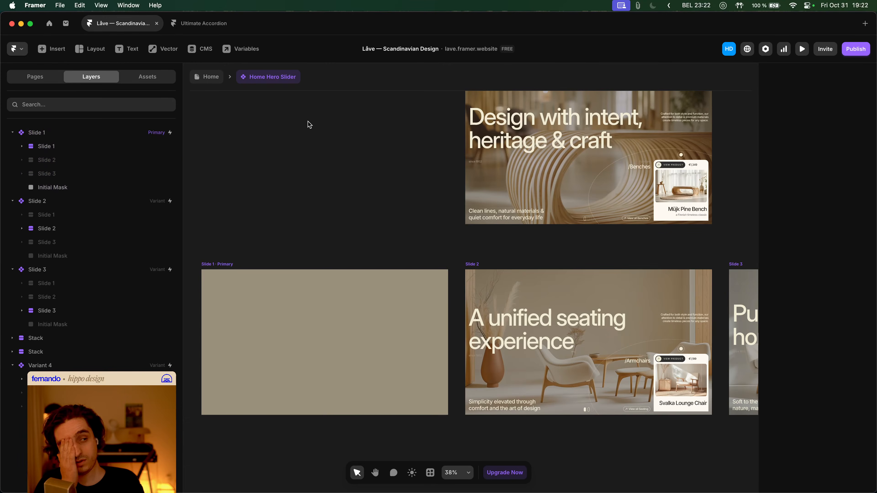
# - Return to the Home page and preview it twice
pyautogui.click(211, 77)
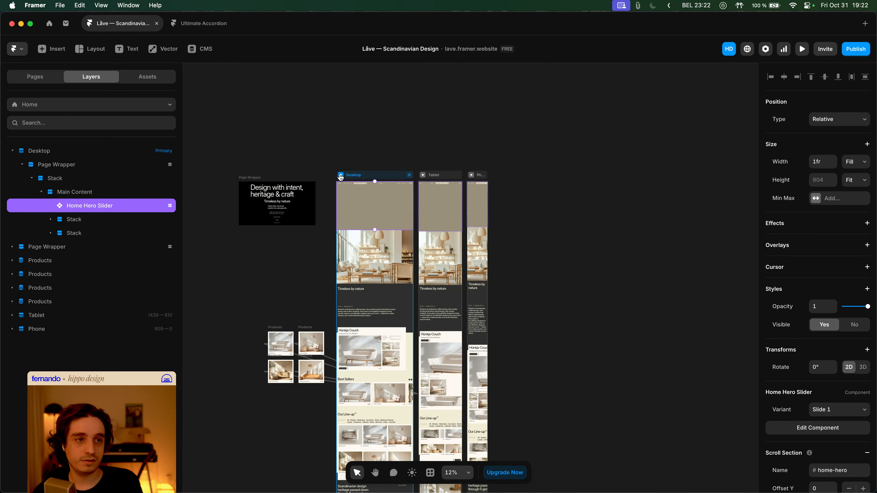
pyautogui.press('super+p')
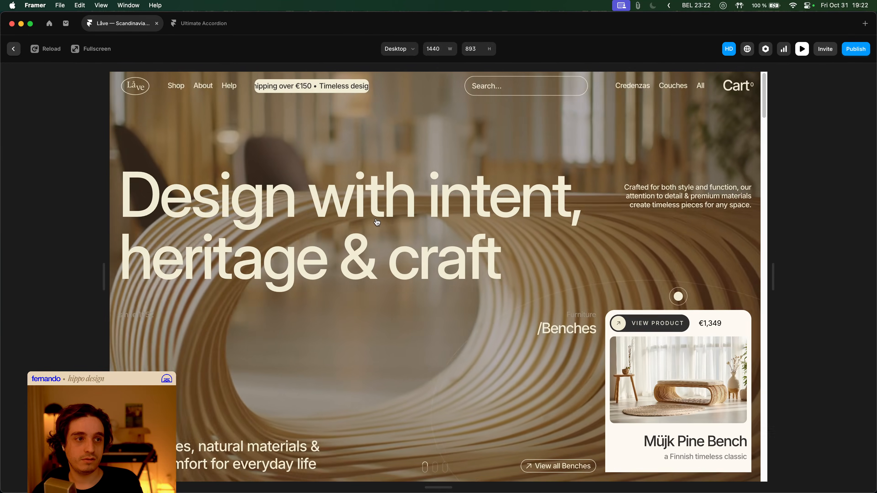
pyautogui.press('Escape')
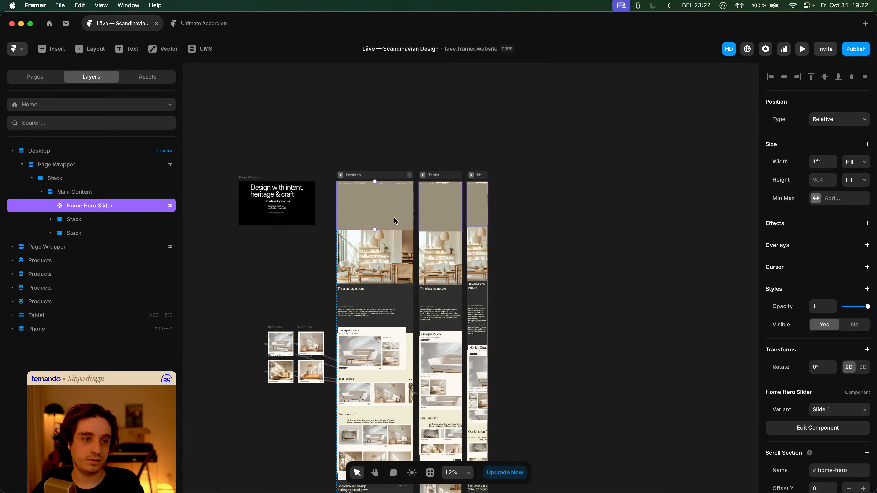
pyautogui.click(340, 175)
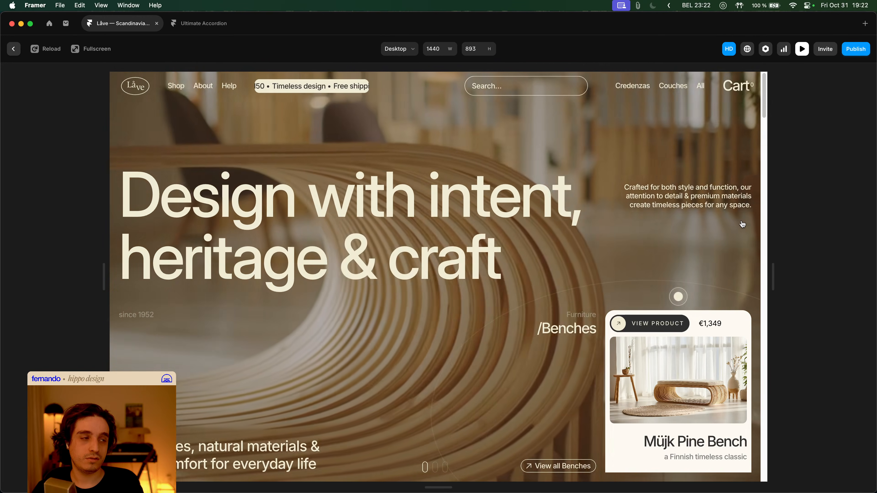
pyautogui.press('Escape')
pyautogui.doubleClick(364, 196)
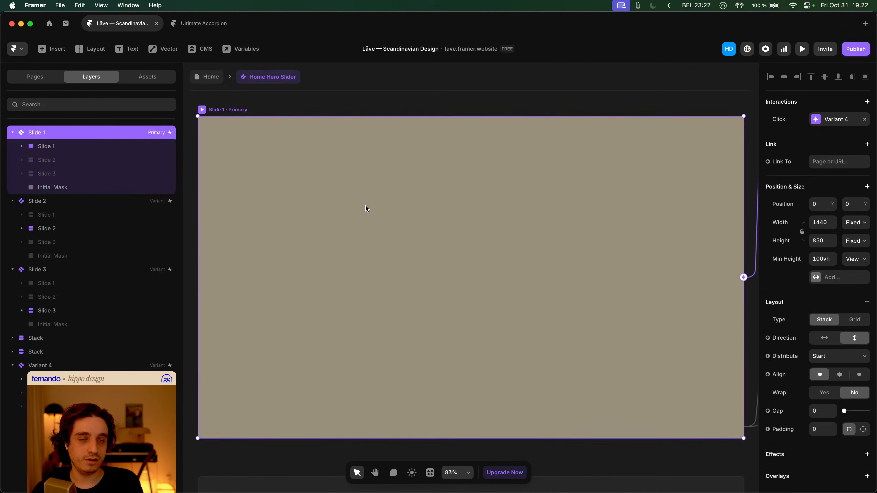
pyautogui.scroll(-5, 366, 209)
pyautogui.scroll(5, 369, 248)
pyautogui.hscroll(5, 369, 249)
pyautogui.click(521, 186)
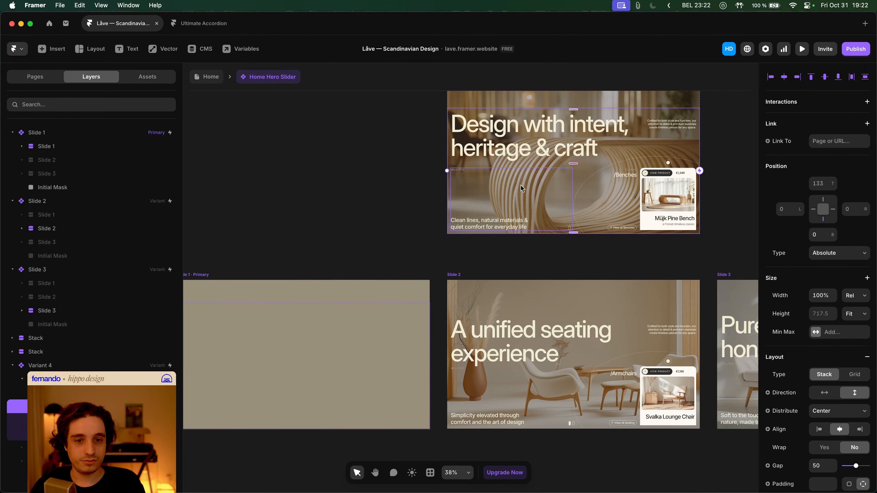
pyautogui.click(69, 474)
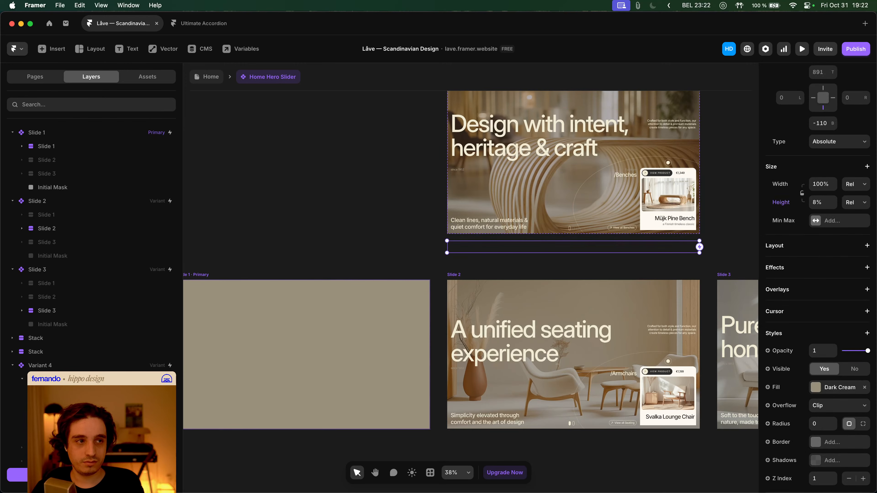
pyautogui.scroll(-2, 412, 312)
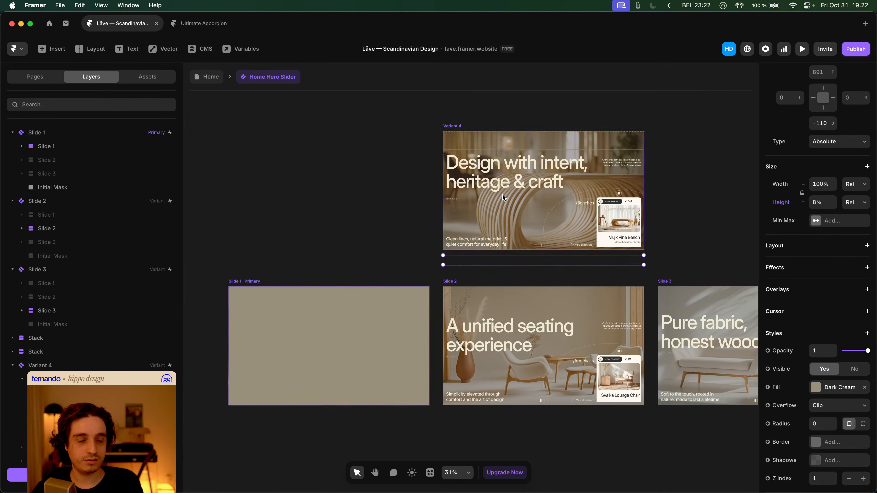
pyautogui.scroll(-4, 825, 325)
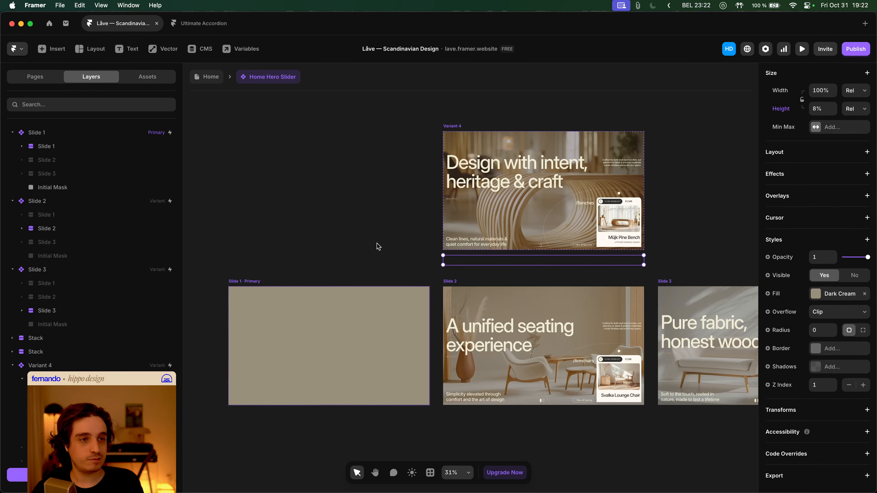
pyautogui.click(241, 284)
pyautogui.scroll(-5, 815, 358)
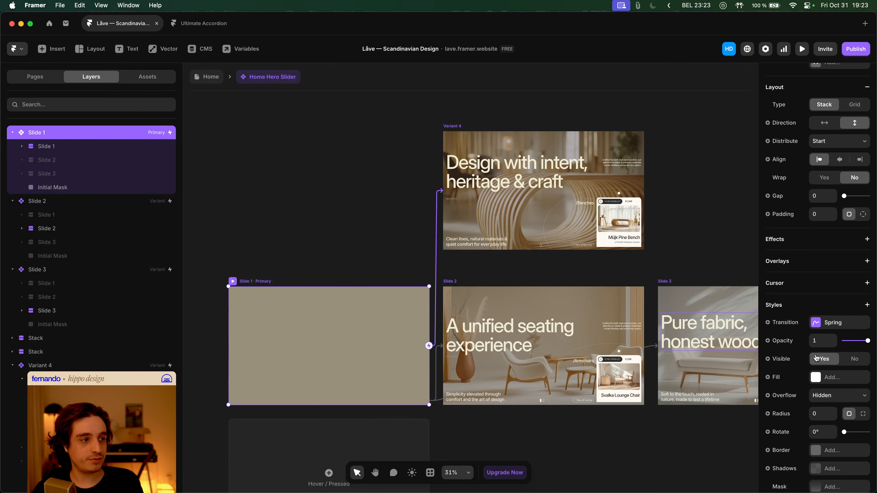
pyautogui.scroll(-3, 828, 358)
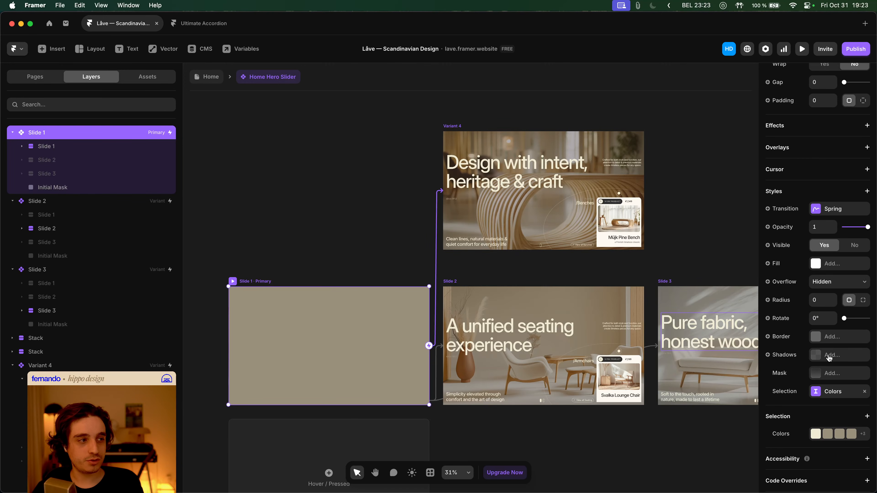
pyautogui.click(838, 377)
pyautogui.click(826, 429)
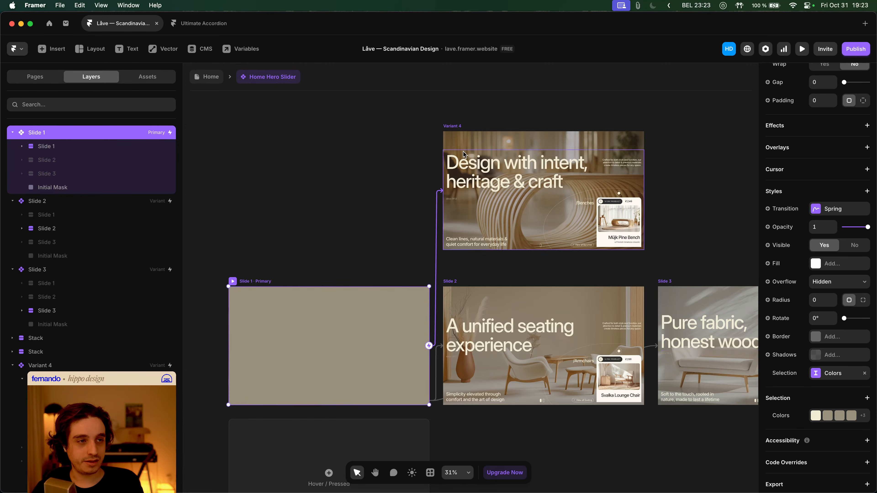
pyautogui.click(456, 127)
pyautogui.scroll(-10, 853, 390)
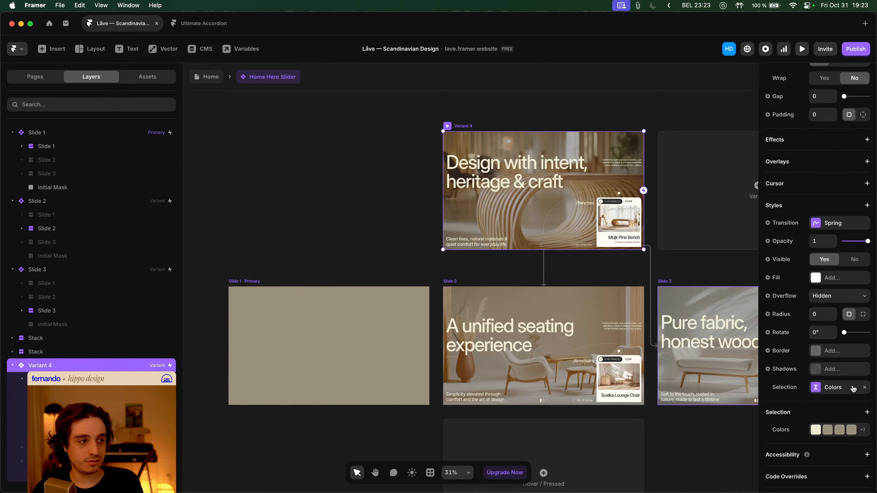
pyautogui.scroll(-1, 835, 359)
pyautogui.click(290, 236)
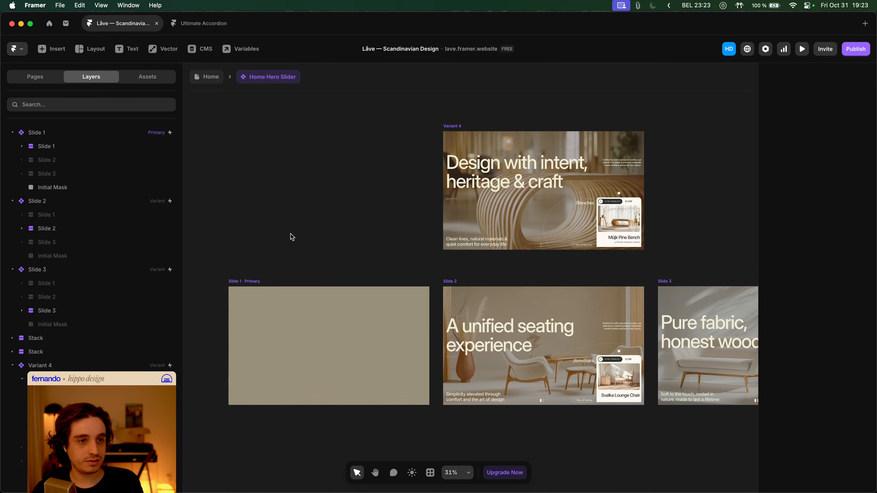
pyautogui.click(205, 77)
pyautogui.press('super+p')
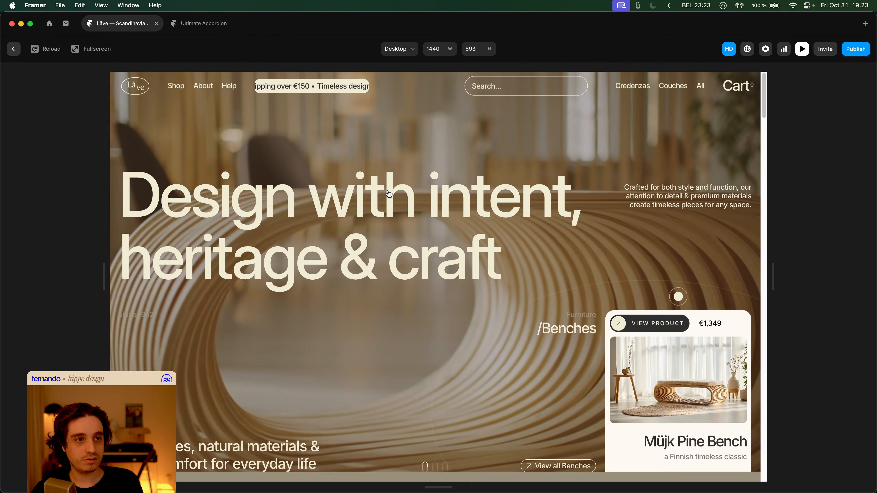
pyautogui.press('Escape')
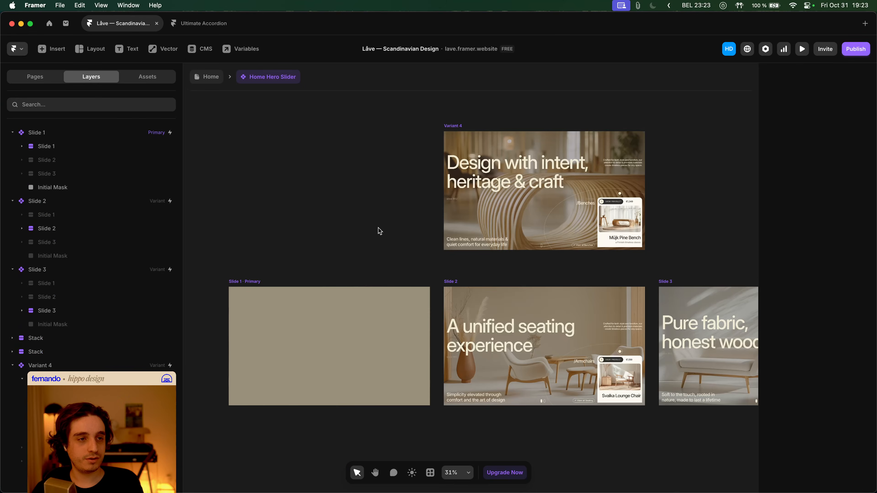
# - Inspect Slide 1's grey Initial Mask and select both Stack text elements together
pyautogui.click(377, 312)
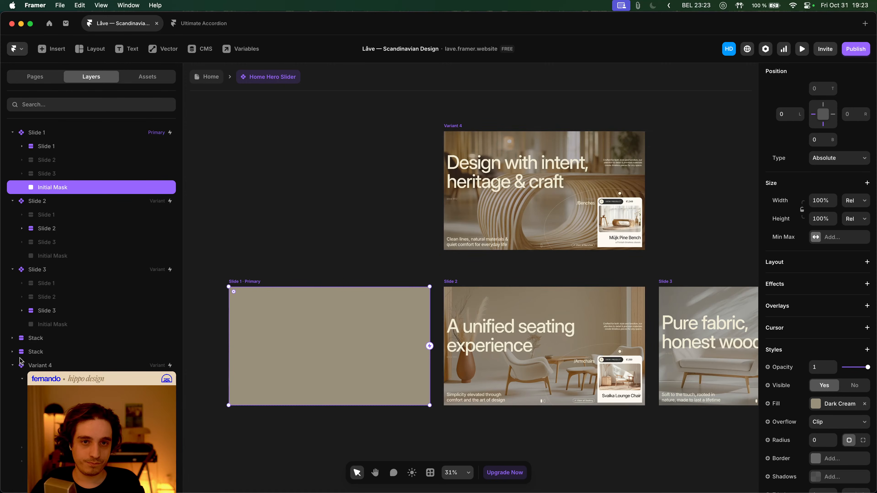
pyautogui.click(42, 338)
pyautogui.scroll(-5, 241, 342)
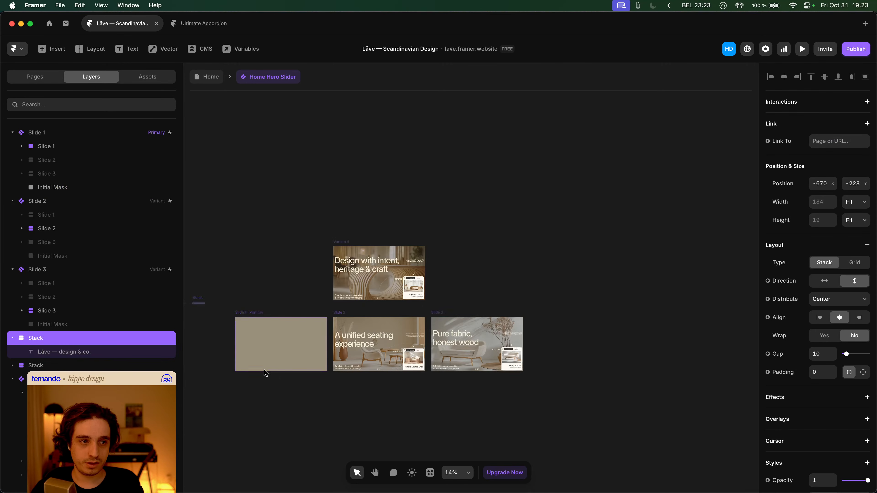
pyautogui.hscroll(-3, 365, 335)
pyautogui.scroll(5, 352, 242)
pyautogui.scroll(3, 352, 257)
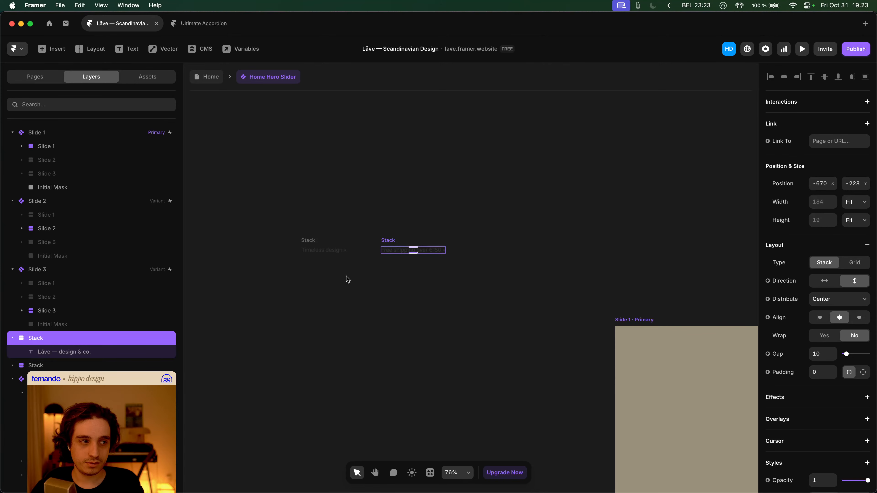
pyautogui.scroll(-5, 348, 279)
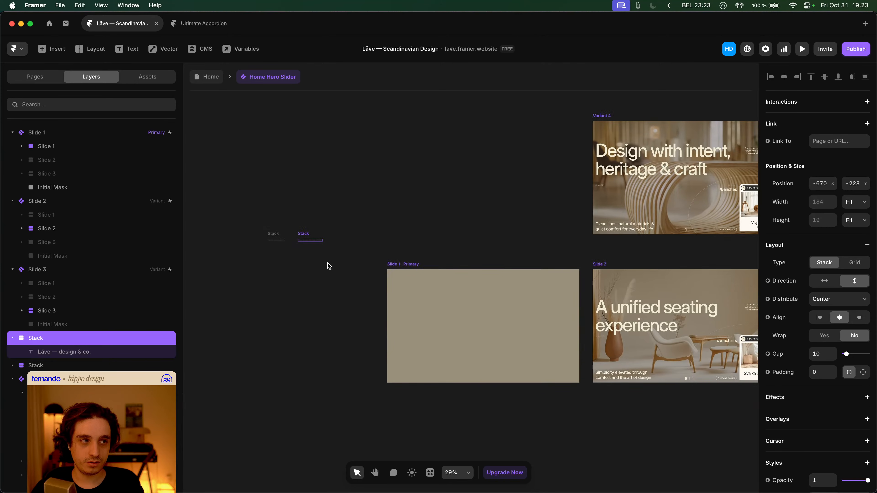
pyautogui.scroll(5, 289, 239)
pyautogui.moveTo(256, 211); pyautogui.dragTo(487, 309)
pyautogui.click(549, 315)
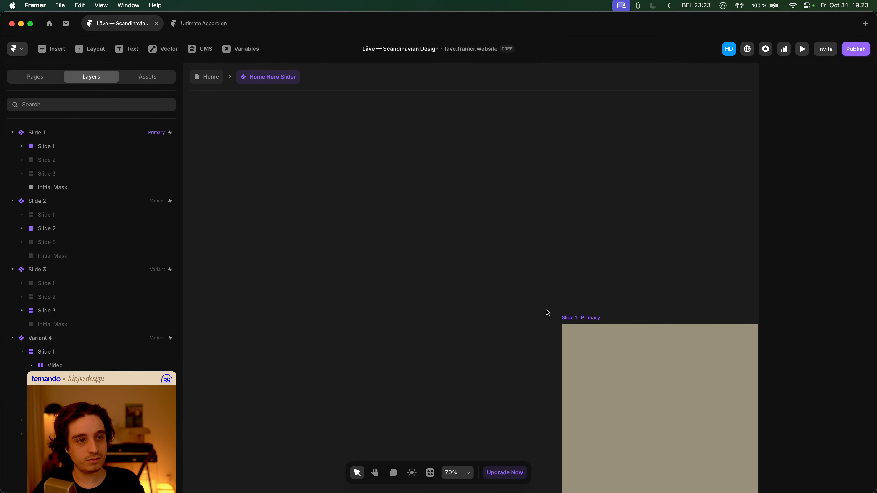
pyautogui.scroll(-5, 377, 239)
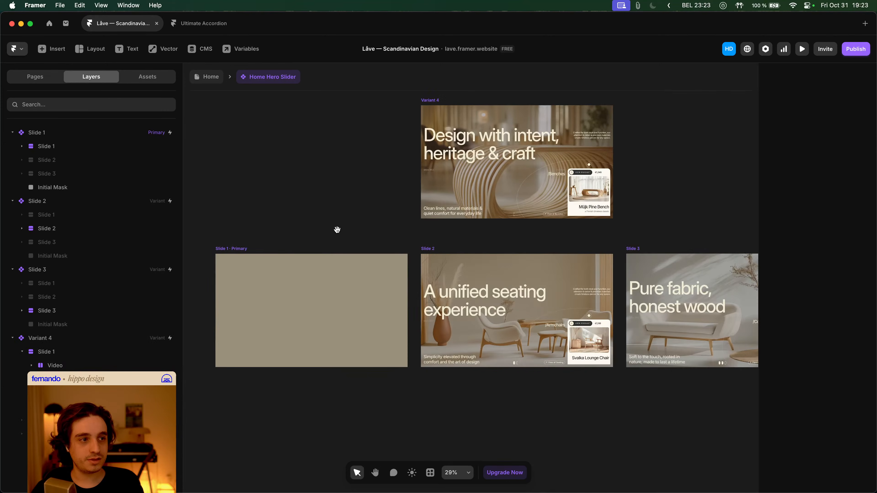
pyautogui.hscroll(-2, 311, 241)
# - Remove the Initial Mask layer from Slide 1 Primary and preview the Home page
pyautogui.click(269, 249)
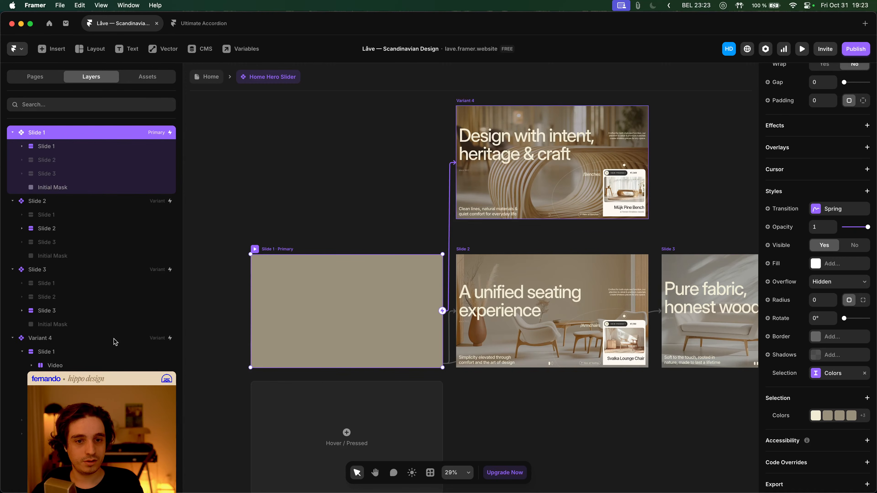
pyautogui.click(380, 255)
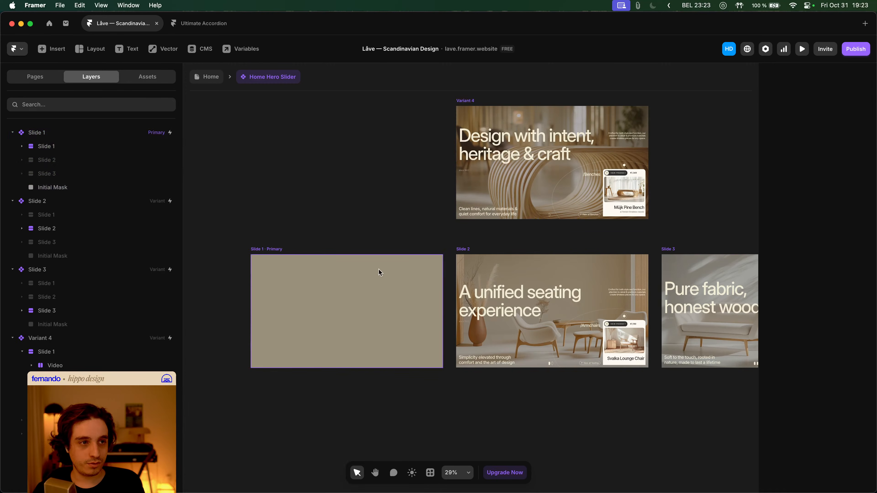
pyautogui.click(381, 276)
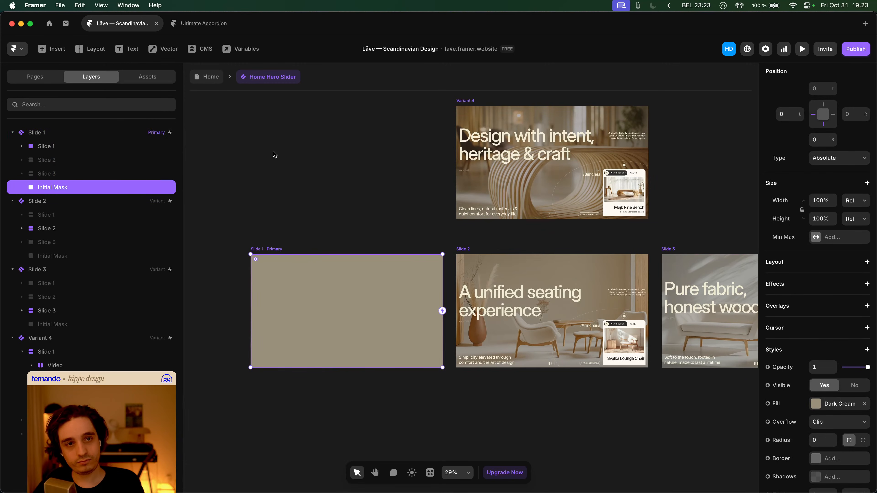
pyautogui.click(217, 101)
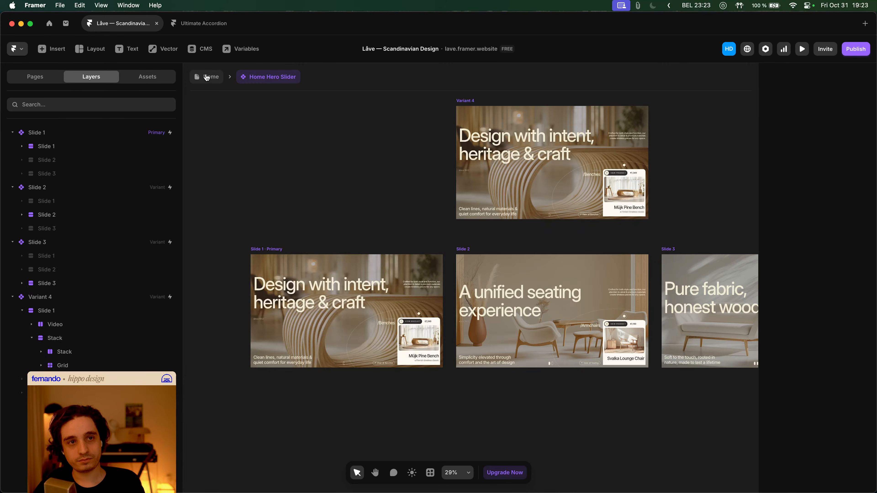
pyautogui.click(208, 77)
pyautogui.press('super+p')
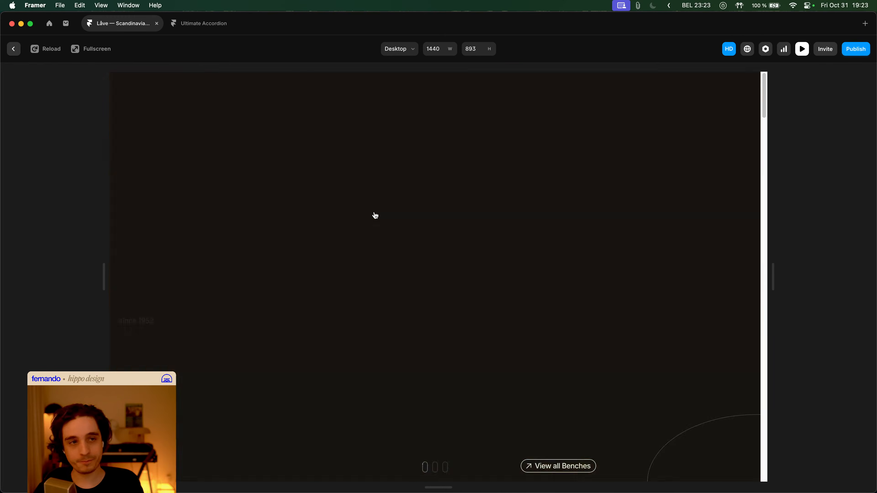
# - Paste a Dark Cream Initial Mask over Slide 1 inside the Home Hero Slider
pyautogui.press('Escape')
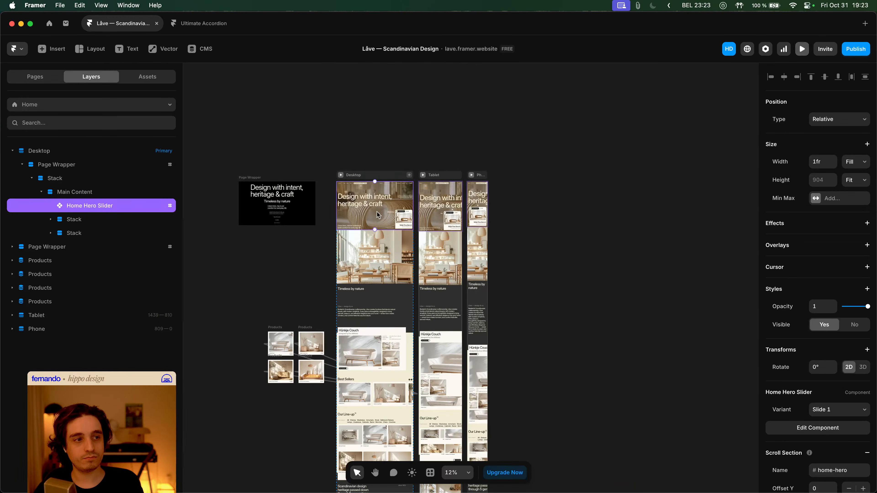
pyautogui.doubleClick(376, 182)
pyautogui.click(370, 311)
pyautogui.press('cmd+v')
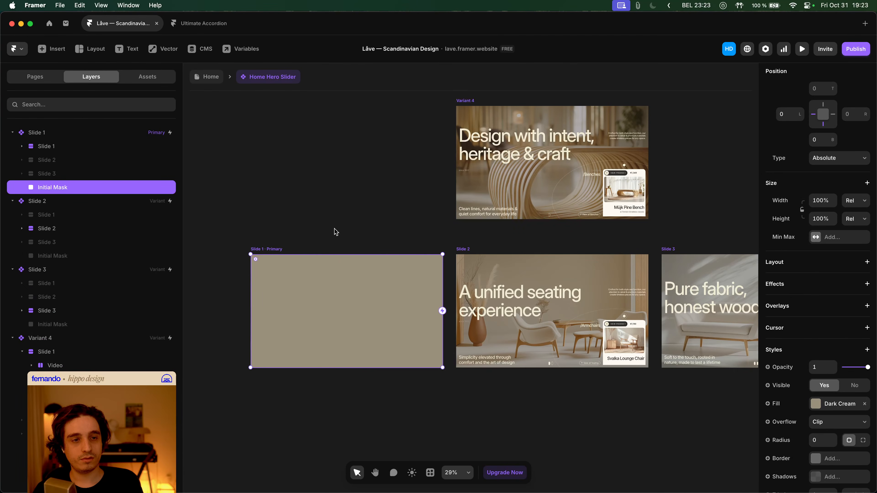
pyautogui.click(210, 80)
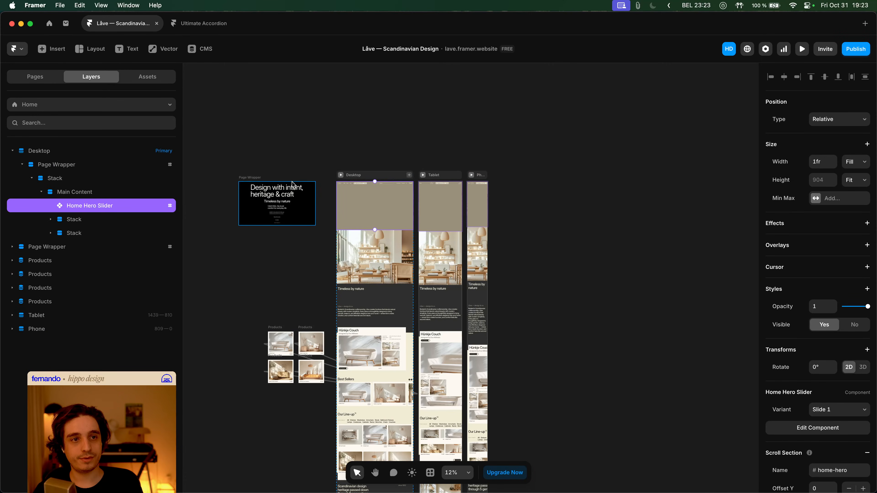
# - Preview the hero loading twice, scrolling through the page before closing the preview
pyautogui.click(342, 175)
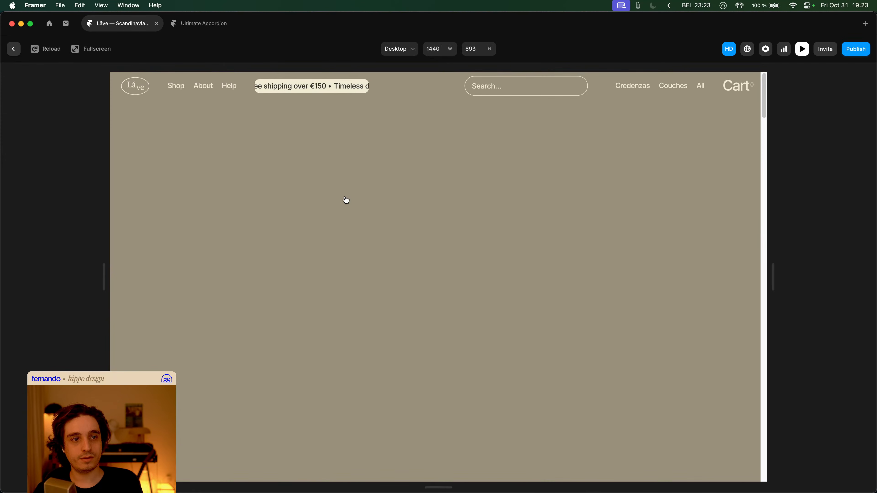
pyautogui.press('Escape')
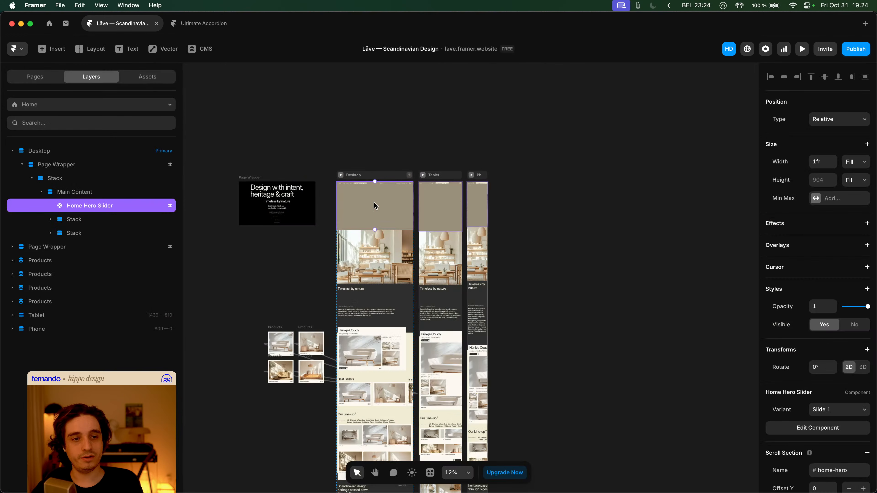
pyautogui.click(341, 174)
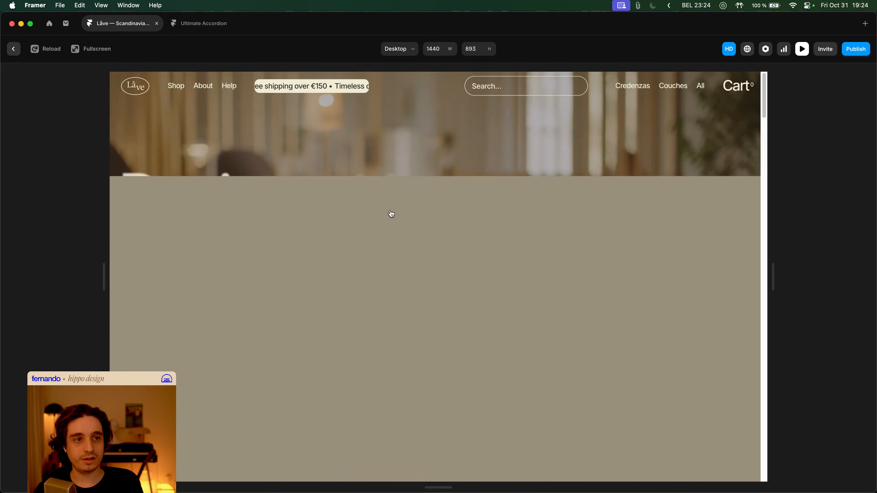
pyautogui.scroll(-5, 430, 277)
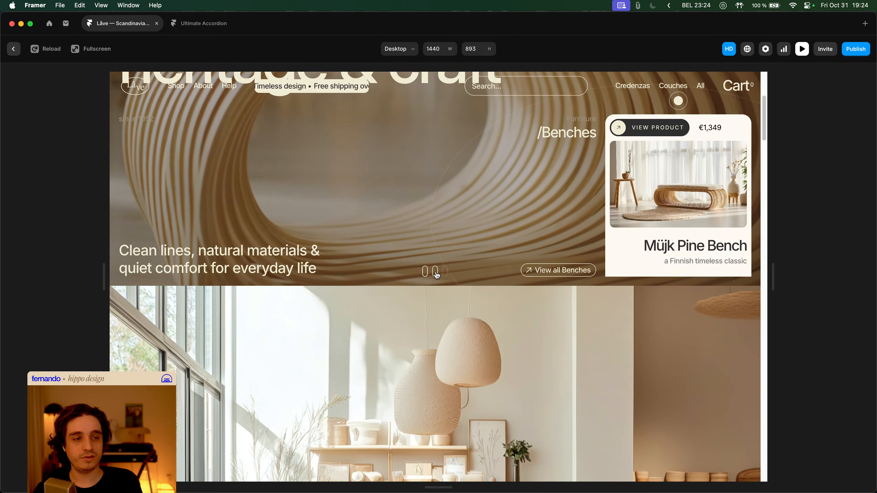
pyautogui.scroll(5, 447, 282)
pyautogui.press('Escape')
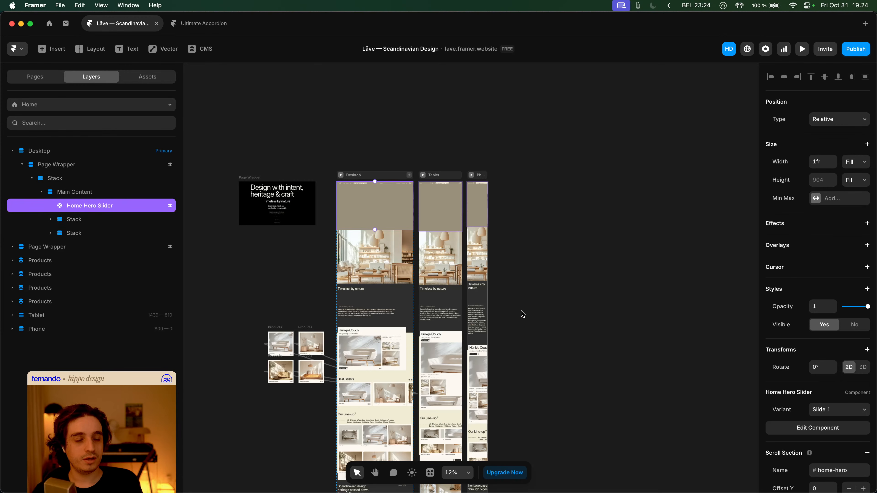
# - Link Variant 4's click interaction to Slide 2 in the Home Hero Slider
pyautogui.doubleClick(361, 203)
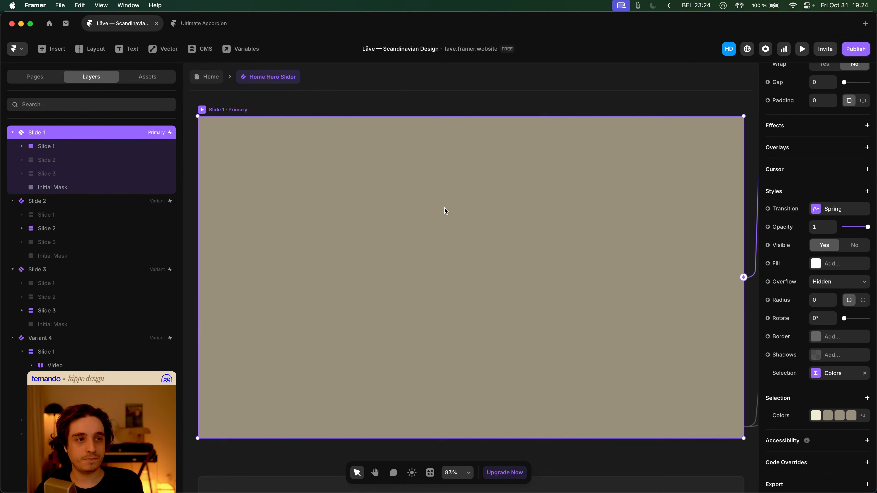
pyautogui.scroll(-4, 437, 211)
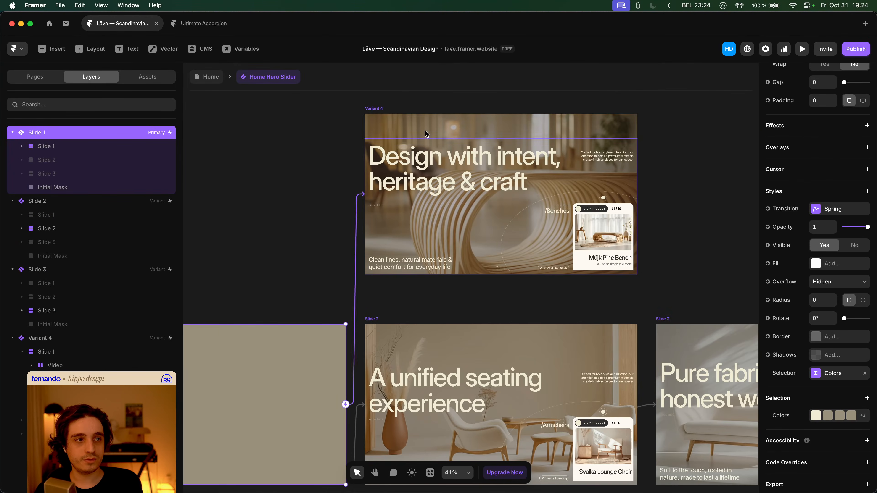
pyautogui.click(376, 110)
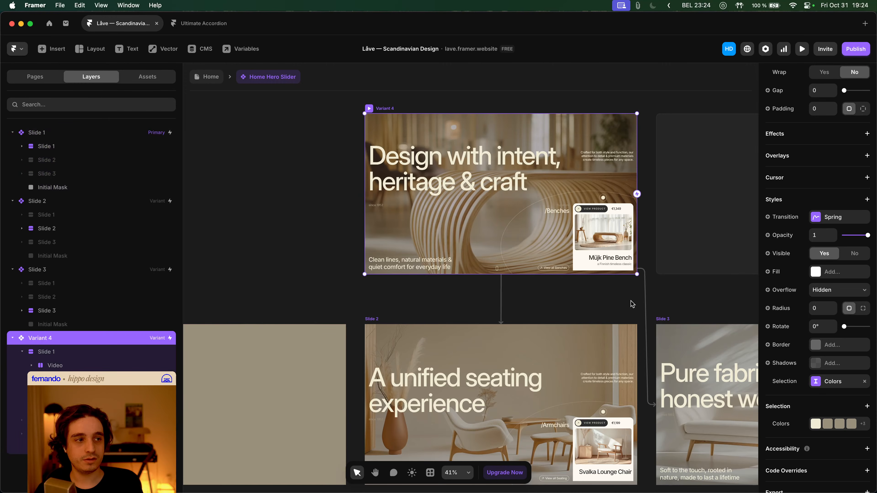
pyautogui.moveTo(631, 303); pyautogui.dragTo(533, 332)
pyautogui.scroll(8, 810, 222)
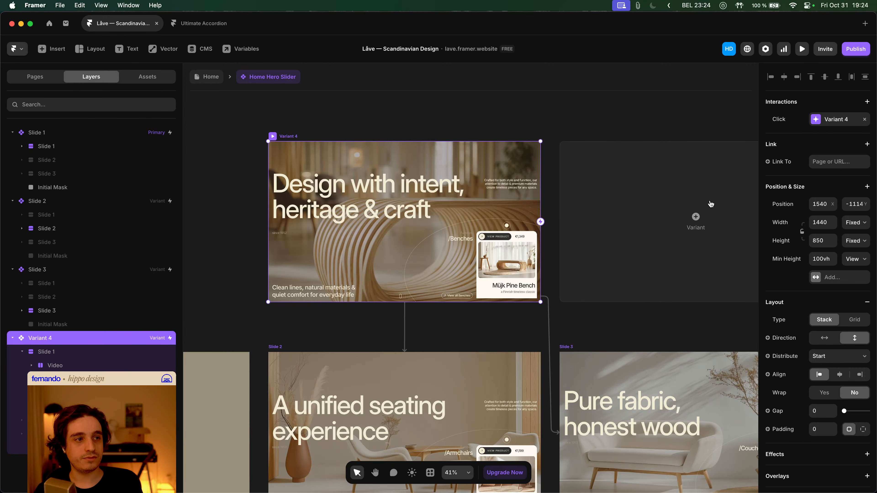
pyautogui.moveTo(540, 222); pyautogui.dragTo(439, 369)
pyautogui.click(368, 338)
pyautogui.hscroll(-10, 591, 277)
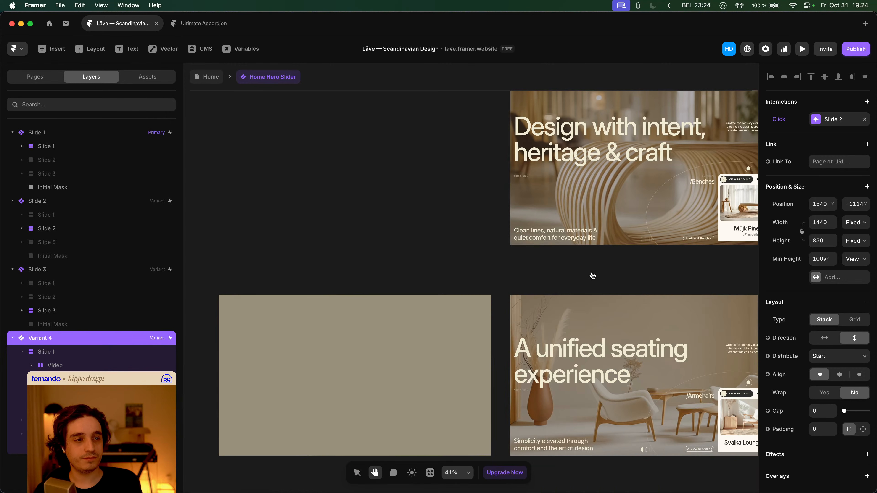
pyautogui.click(323, 284)
# - Preview the Home page hero, then reopen the Home Hero Slider component
pyautogui.click(194, 81)
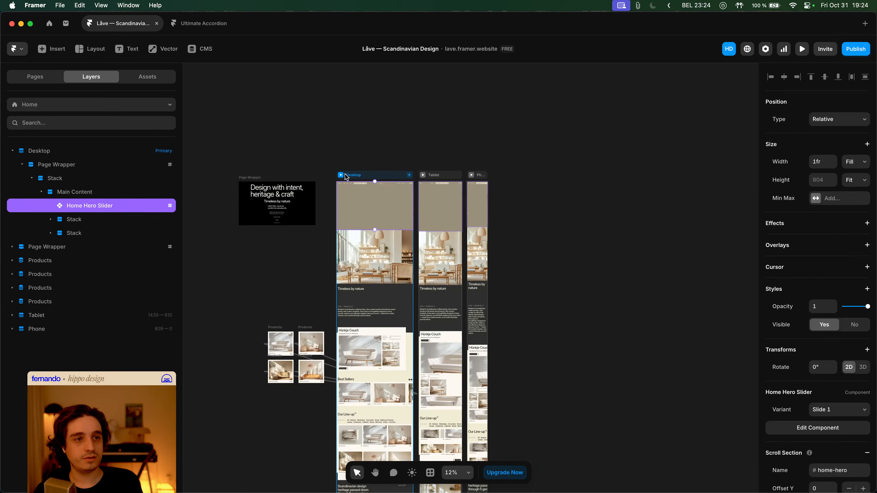
pyautogui.press('super+p')
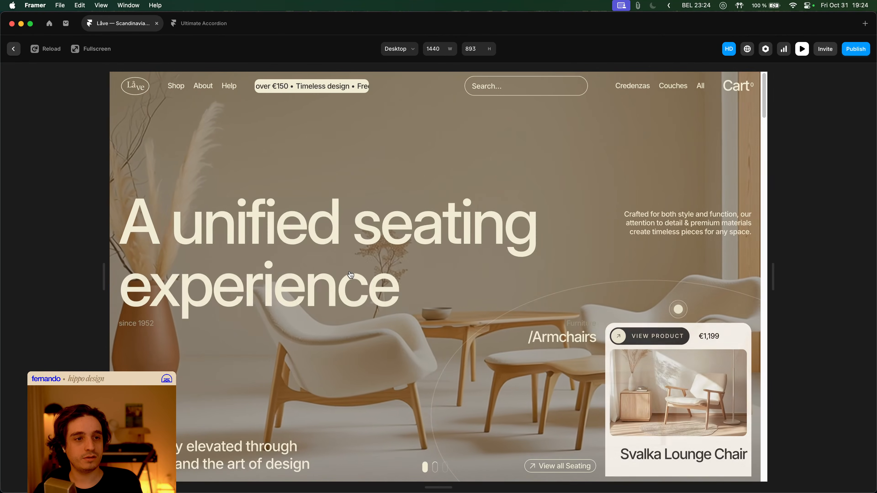
pyautogui.press('Escape')
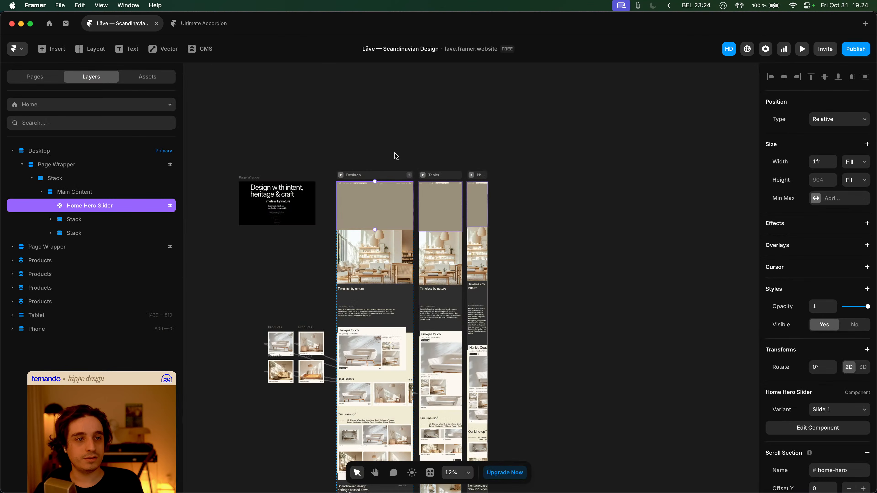
pyautogui.click(395, 152)
pyautogui.scroll(1, 376, 210)
pyautogui.doubleClick(377, 214)
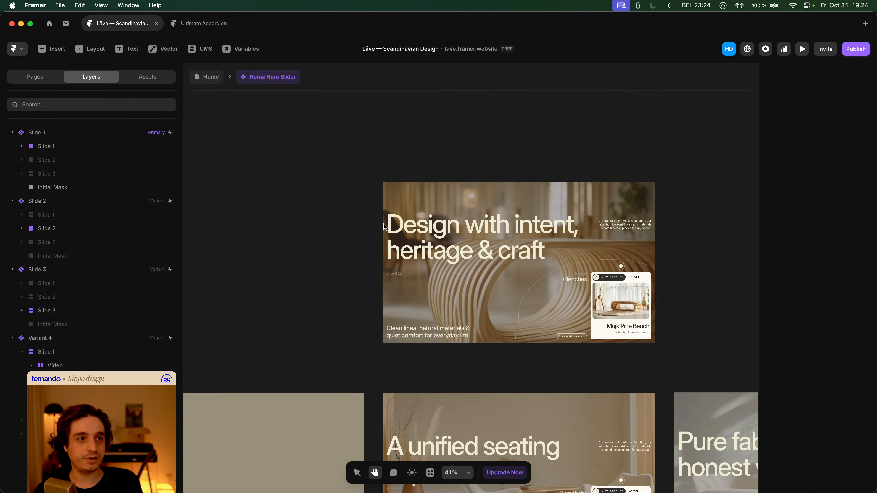
# - Clear Variant 4's Slide 2 click target and delete its Click interaction entirely
pyautogui.click(384, 226)
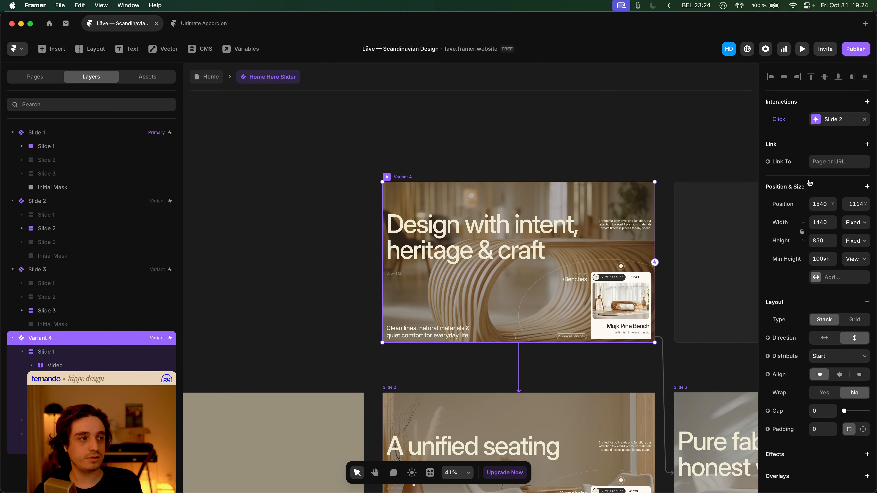
pyautogui.click(865, 120)
pyautogui.click(786, 127)
pyautogui.click(791, 138)
pyautogui.hscroll(5, 567, 170)
pyautogui.scroll(-2, 567, 170)
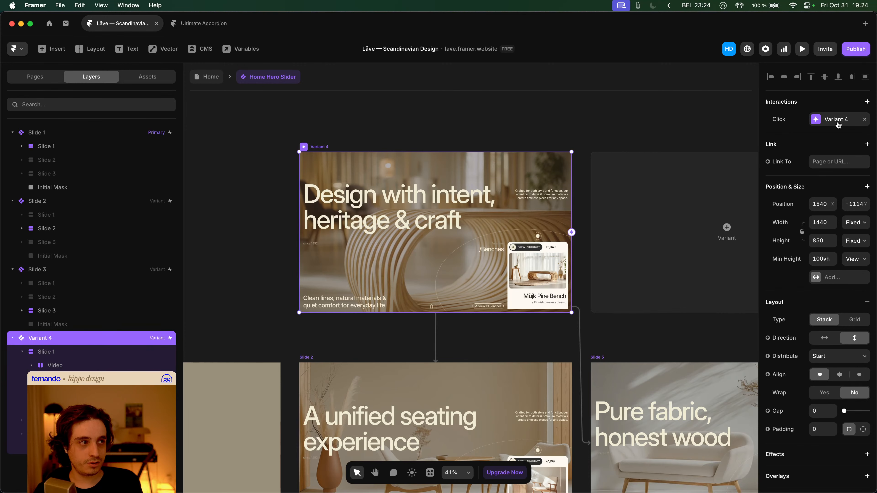
pyautogui.click(841, 125)
pyautogui.click(865, 120)
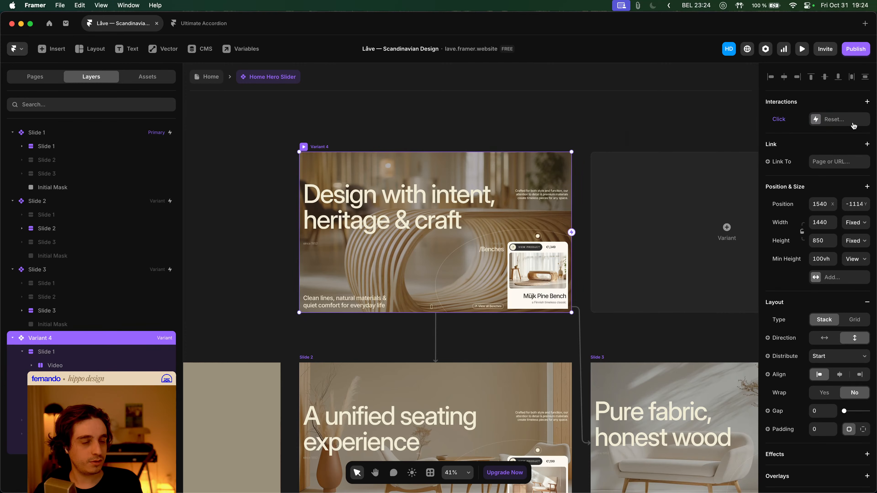
pyautogui.click(446, 123)
pyautogui.click(209, 77)
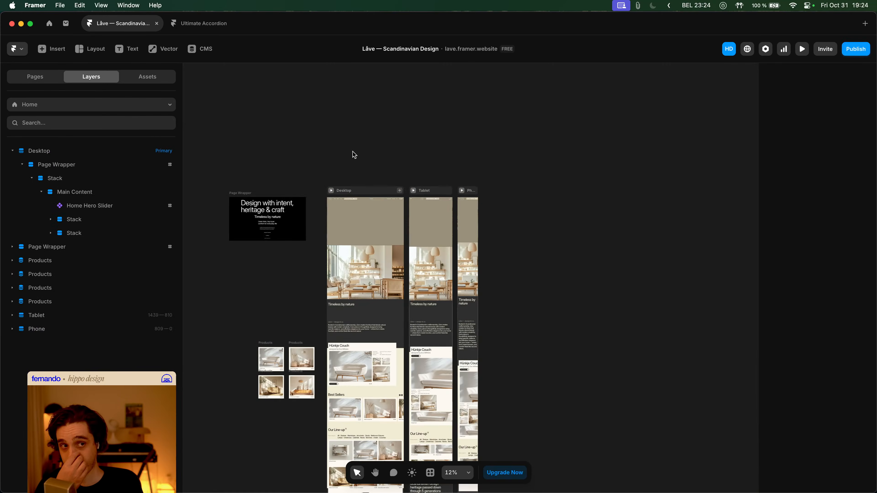
# - Preview the site, then reopen the Home Hero Slider and select its Initial Mask
pyautogui.press('super+p')
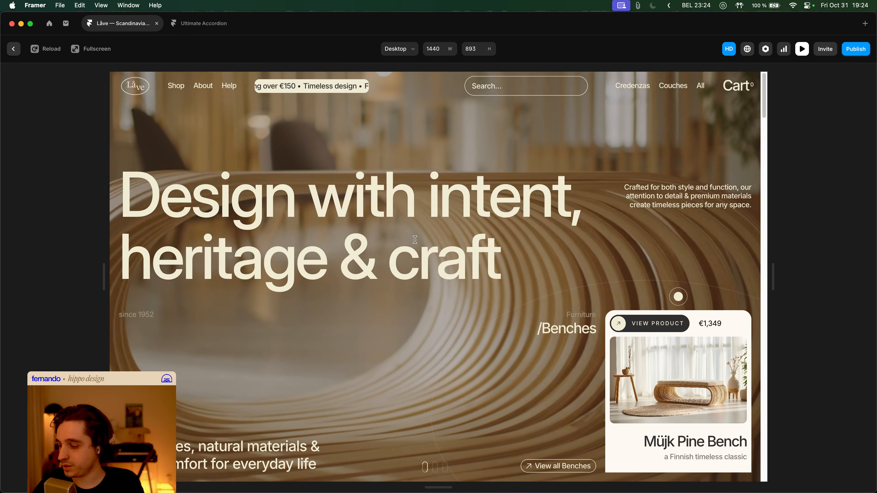
pyautogui.press('Escape')
pyautogui.click(361, 208)
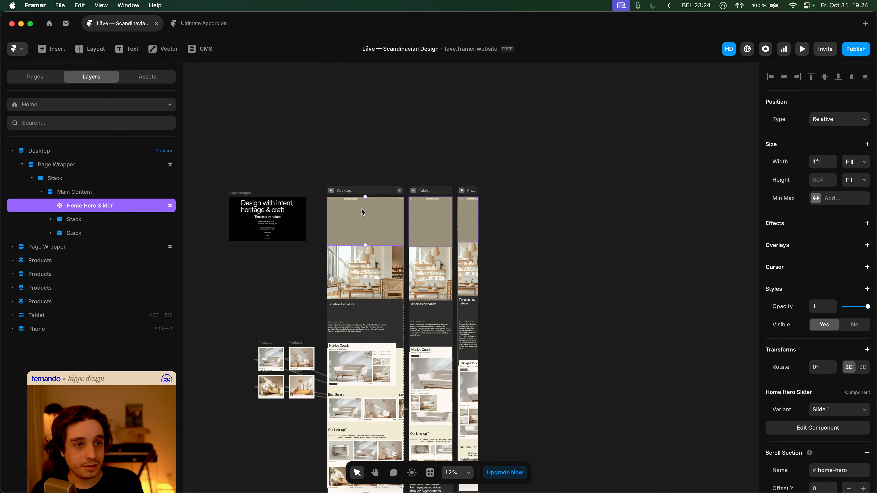
pyautogui.doubleClick(361, 208)
pyautogui.click(363, 211)
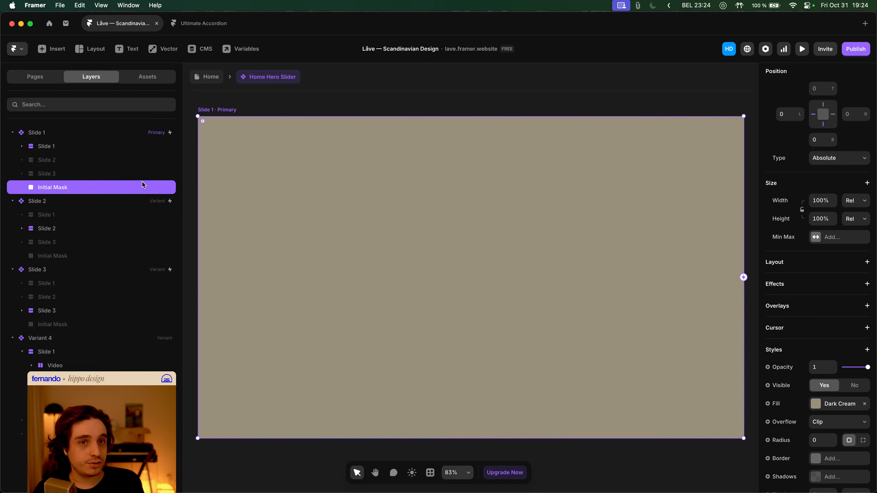
# - Change Slide 1 Primary's Variant 4 interaction trigger from Click to Appear
pyautogui.click(92, 137)
pyautogui.scroll(10, 806, 176)
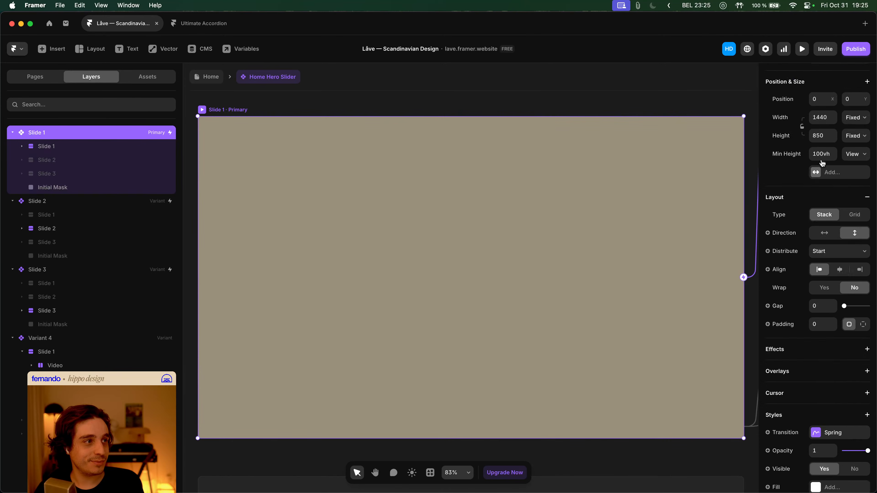
pyautogui.click(839, 119)
pyautogui.click(723, 145)
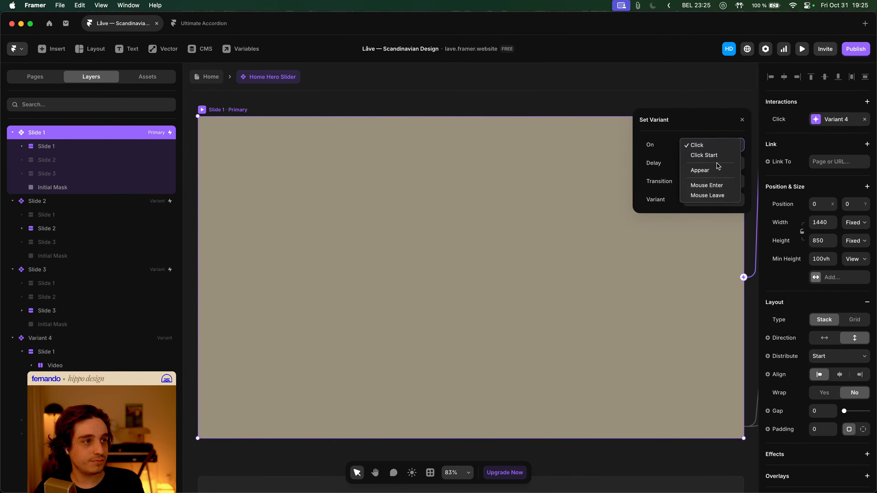
pyautogui.click(717, 169)
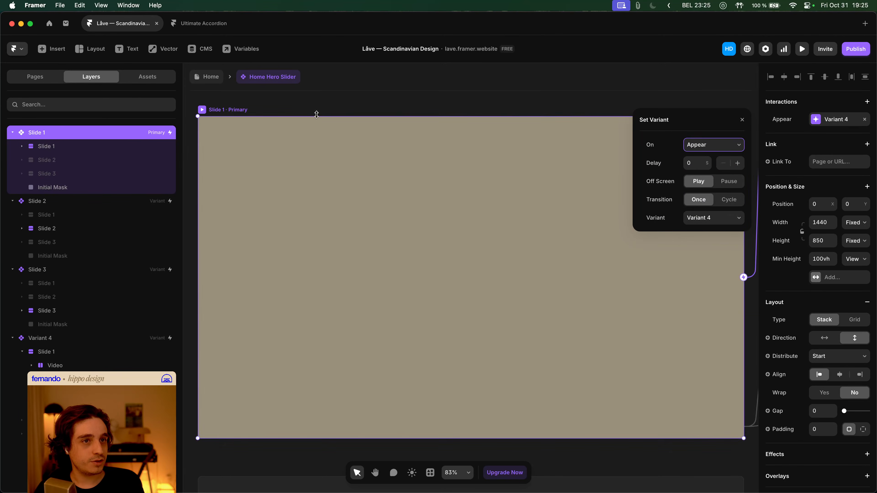
# - Preview the hero several times from Home, reopening the slider component in between
pyautogui.click(199, 81)
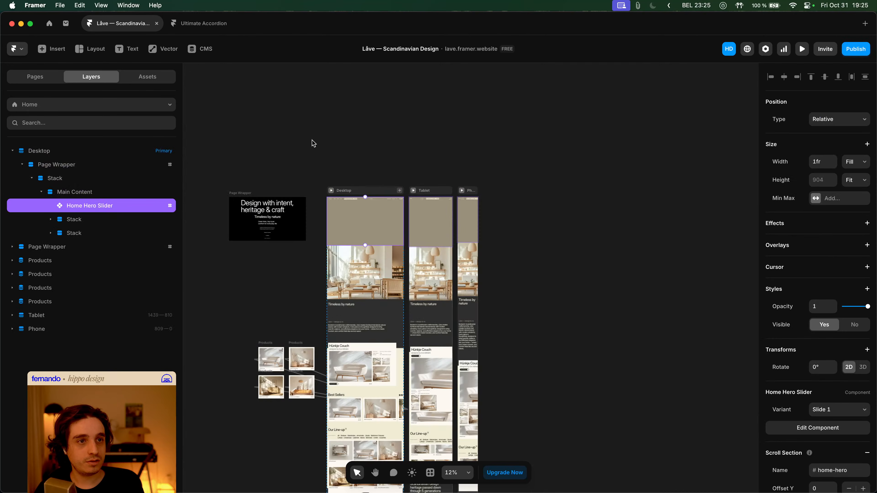
pyautogui.press('super+p')
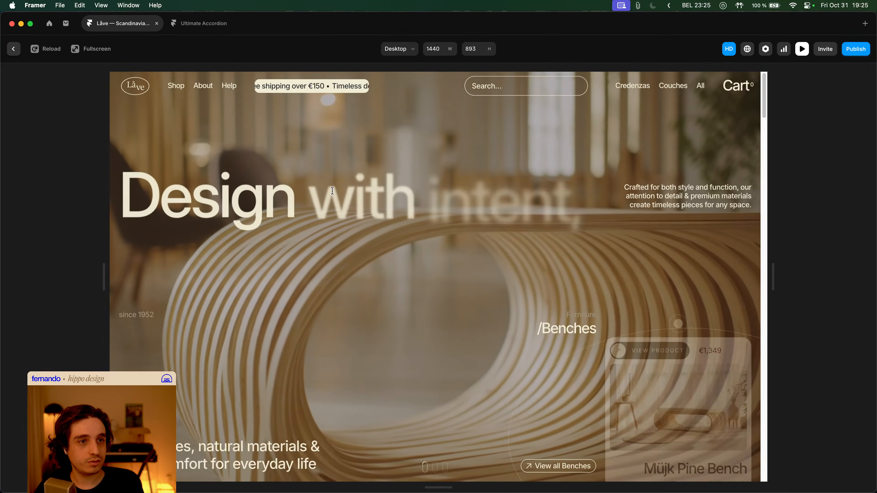
pyautogui.press('Escape')
pyautogui.press('super+p')
pyautogui.press('Escape')
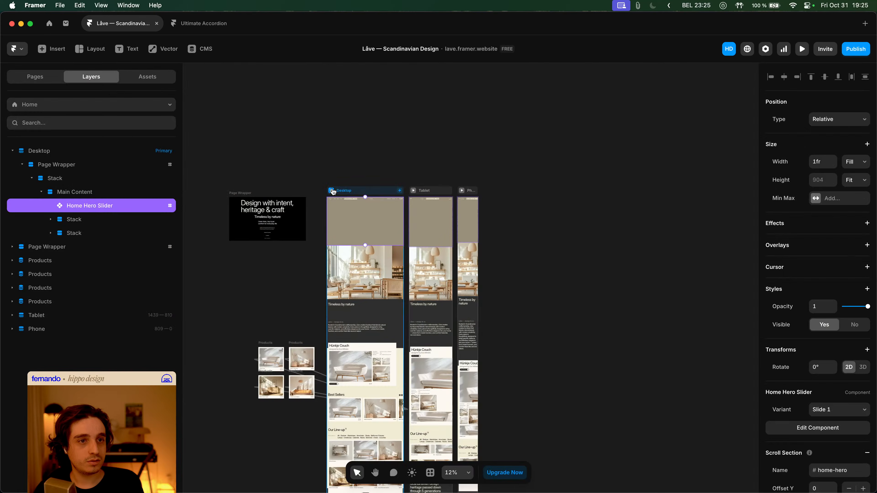
pyautogui.doubleClick(358, 215)
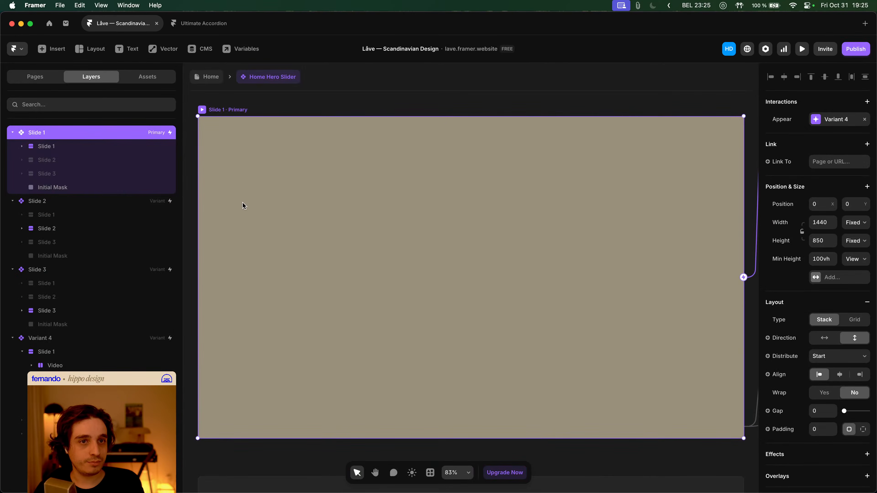
pyautogui.click(88, 187)
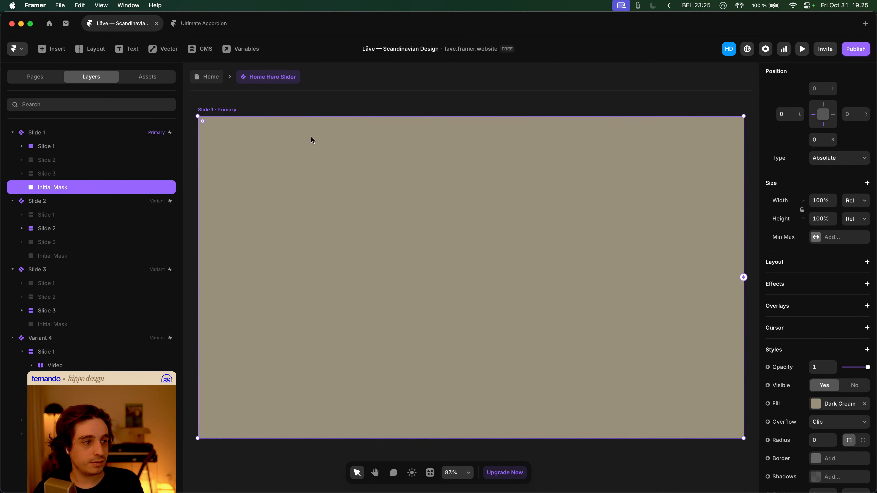
pyautogui.click(219, 82)
pyautogui.press('super+p')
pyautogui.press('Escape')
pyautogui.doubleClick(356, 213)
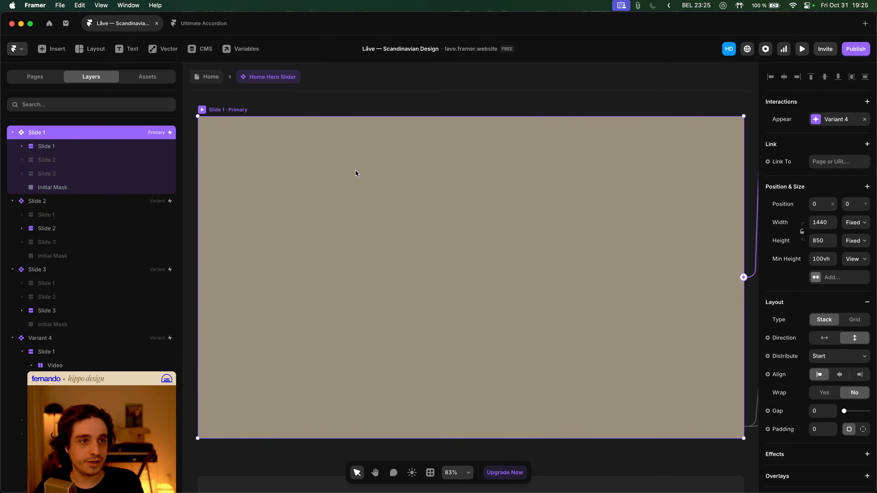
# - Check the first slide's Appear interaction delay and preview the hero again
pyautogui.click(835, 120)
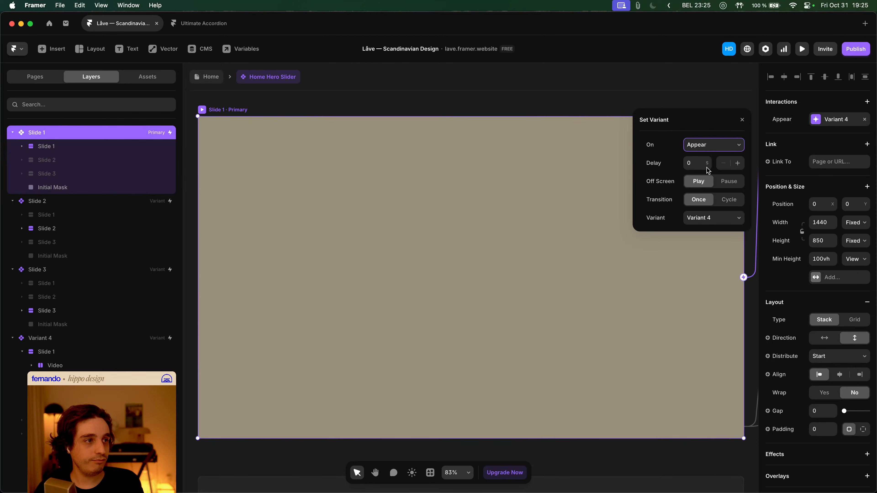
pyautogui.click(698, 165)
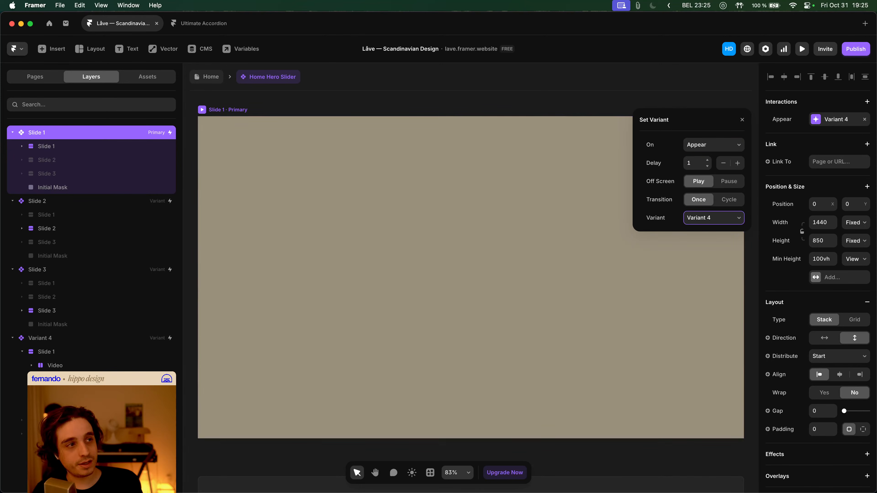
pyautogui.click(208, 77)
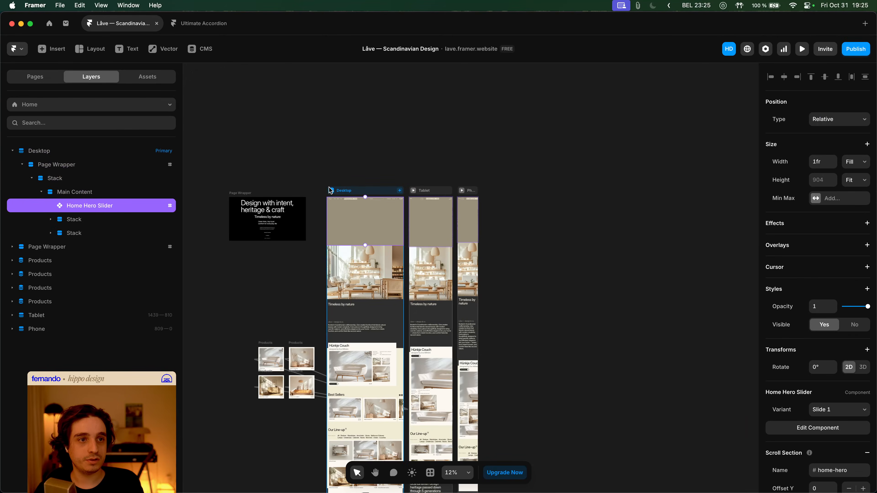
pyautogui.press('cmd+p')
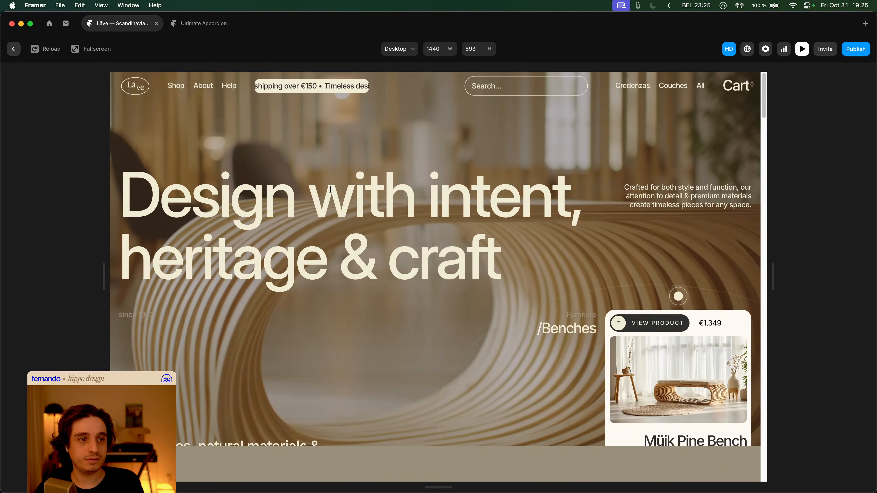
pyautogui.press('Escape')
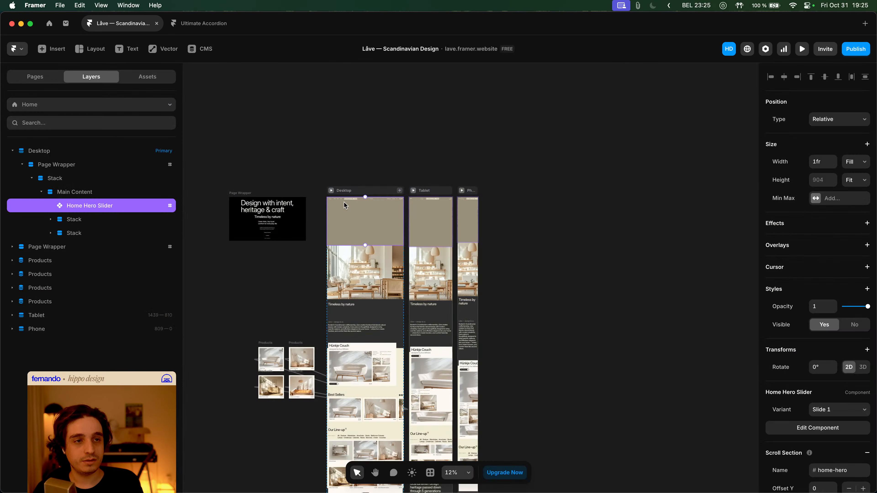
# - Change the Appear interaction's delay from 1 to 0.5 seconds and preview the hero
pyautogui.doubleClick(355, 204)
pyautogui.click(829, 119)
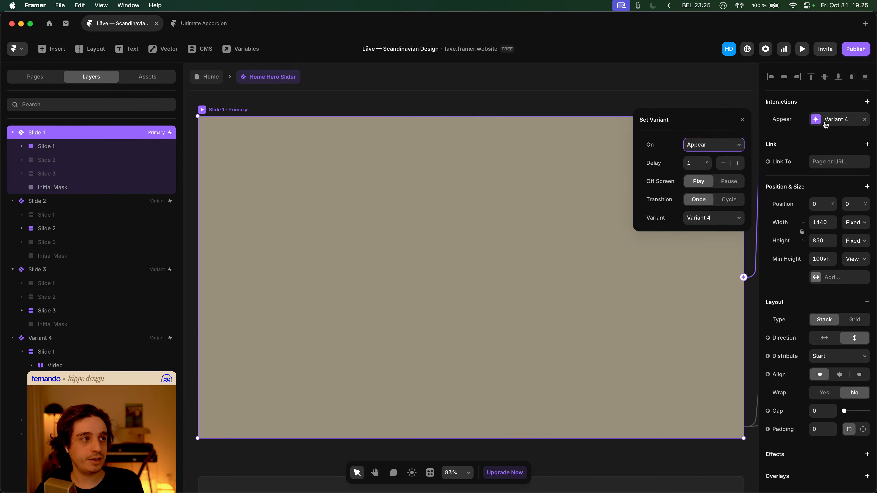
pyautogui.click(689, 162)
pyautogui.write('0.5')
pyautogui.press('Tab')
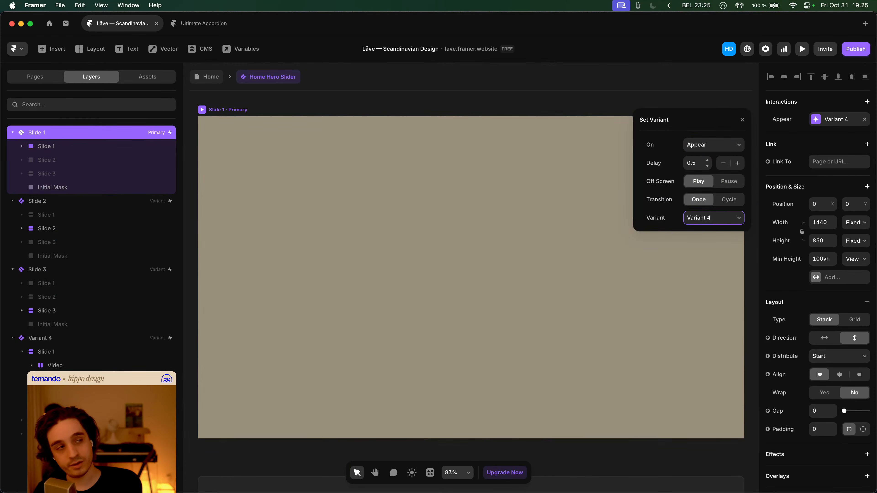
pyautogui.click(207, 77)
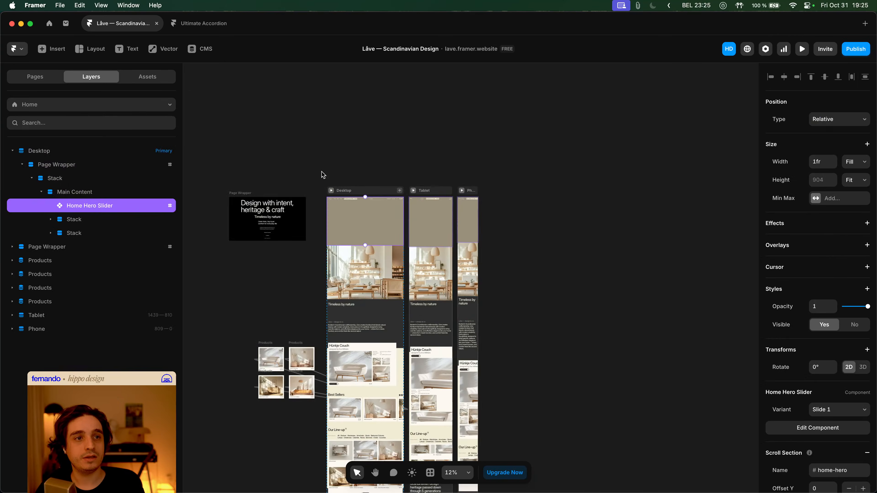
pyautogui.press('super+p')
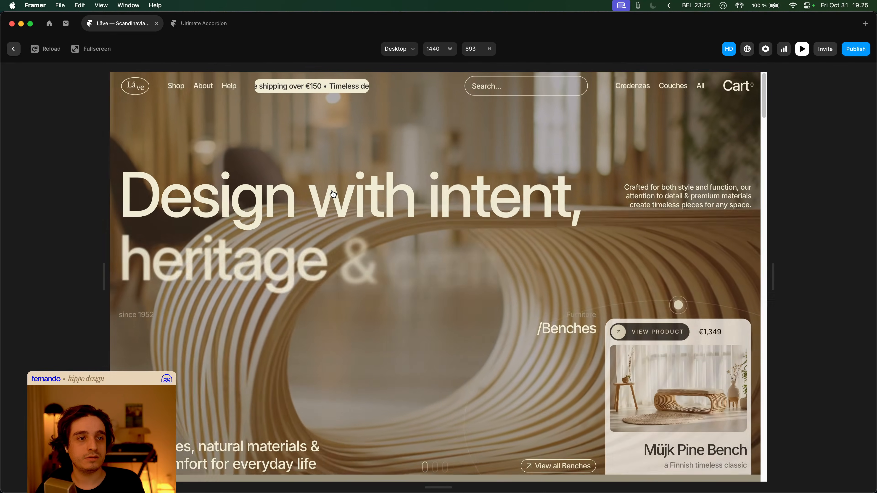
pyautogui.press('Escape')
# - Set the Initial Mask layer's Z Index to 10 in the Home Hero Slider
pyautogui.scroll(5, 361, 204)
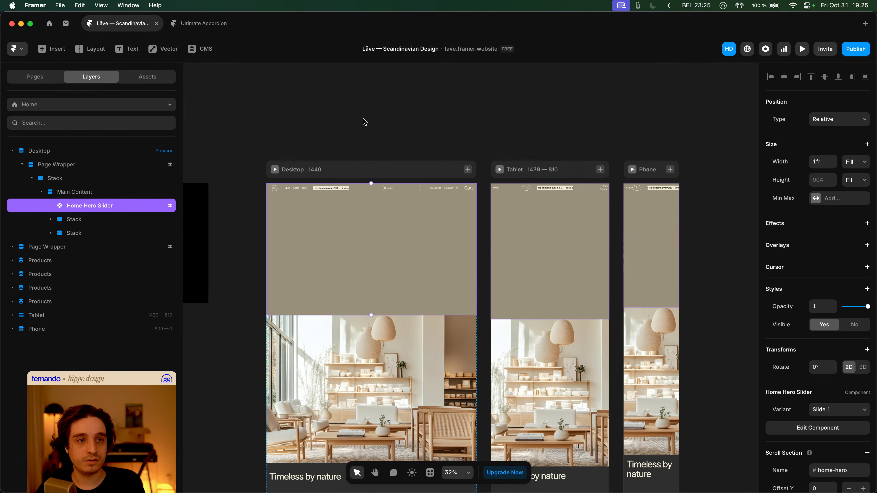
pyautogui.doubleClick(377, 220)
pyautogui.click(108, 192)
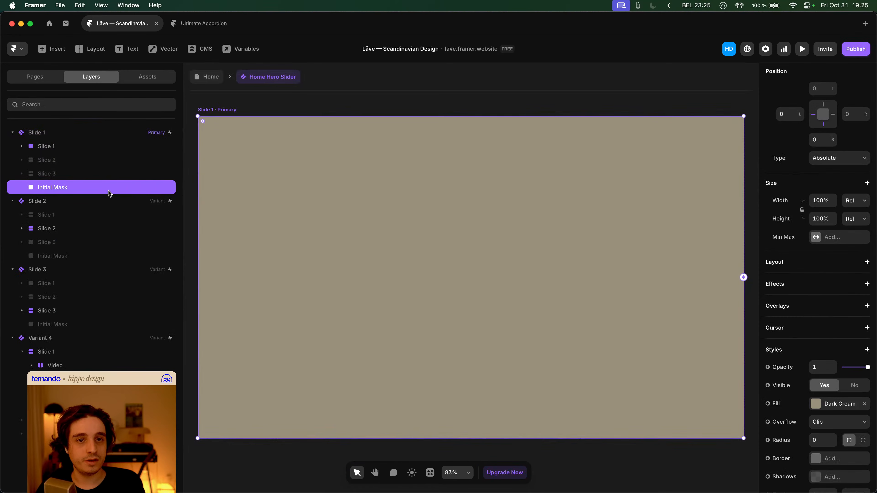
pyautogui.scroll(-5, 811, 302)
pyautogui.click(822, 384)
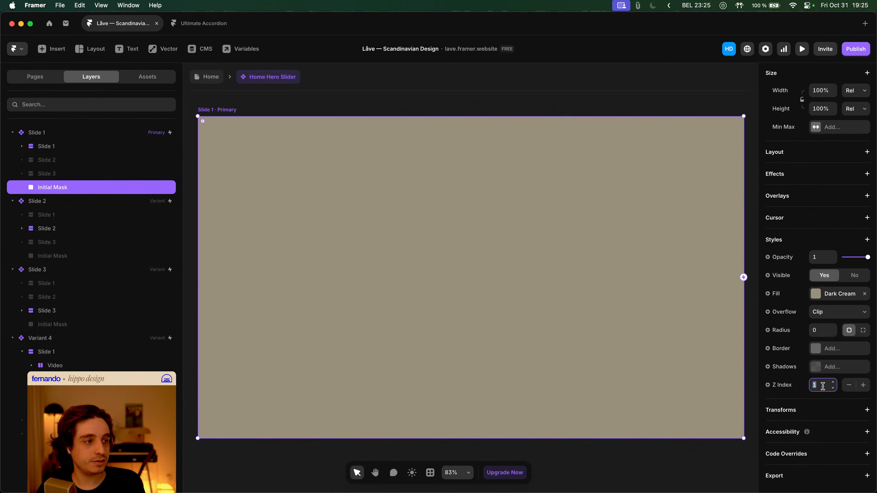
pyautogui.write('10')
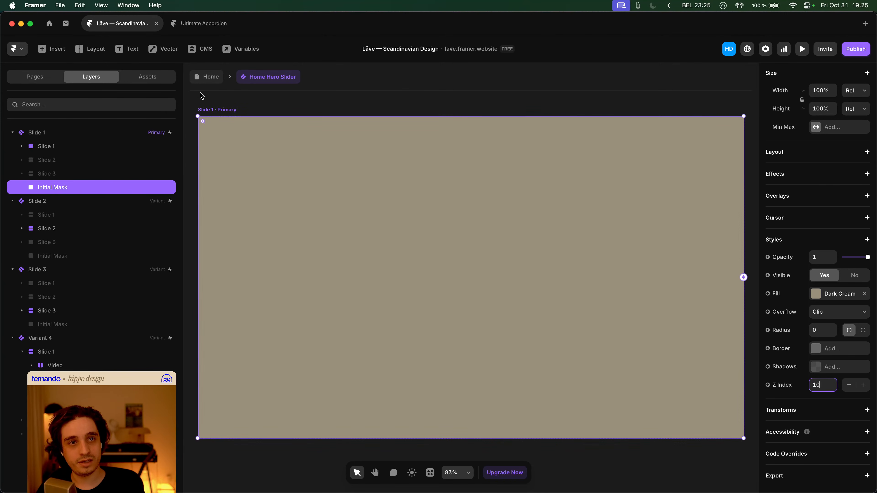
# - Preview the Desktop Home page, then reopen the Home Hero Slider component
pyautogui.click(203, 79)
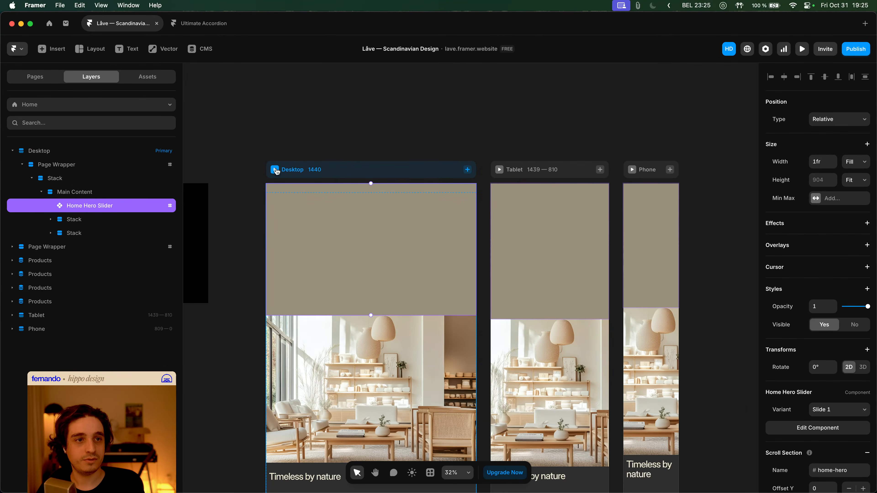
pyautogui.click(275, 170)
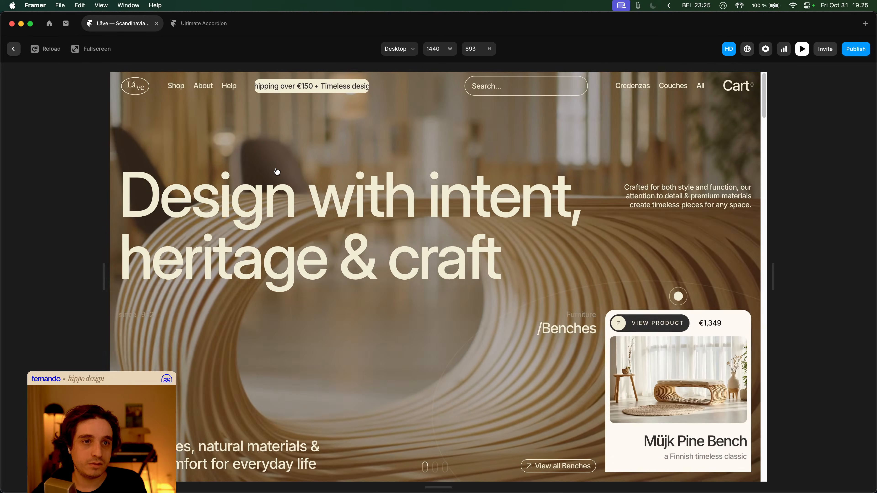
pyautogui.press('Escape')
pyautogui.doubleClick(371, 209)
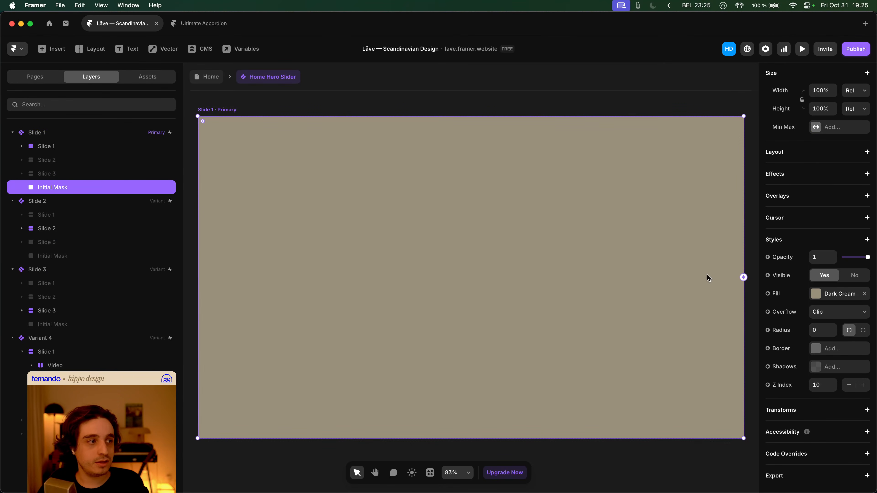
pyautogui.scroll(5, 857, 338)
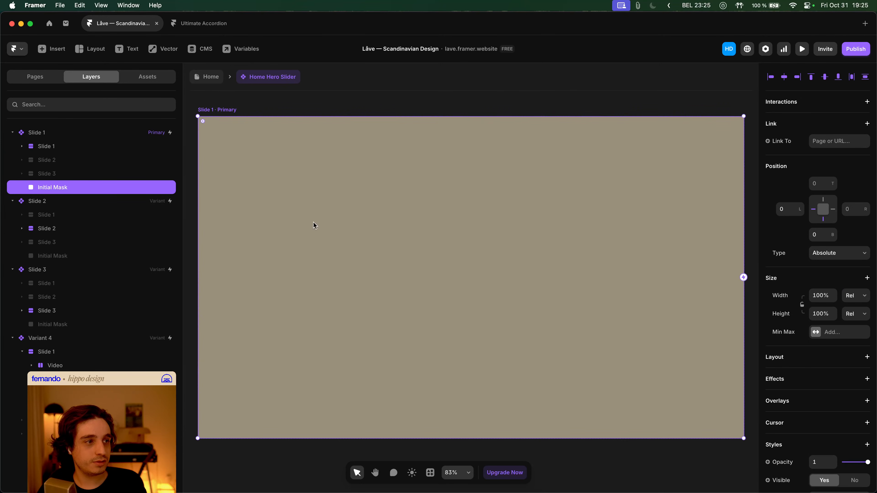
# - Switch Slide 1's transition from spring to Ease with Bezier curve 0.91, 0, 1, 1
pyautogui.click(91, 134)
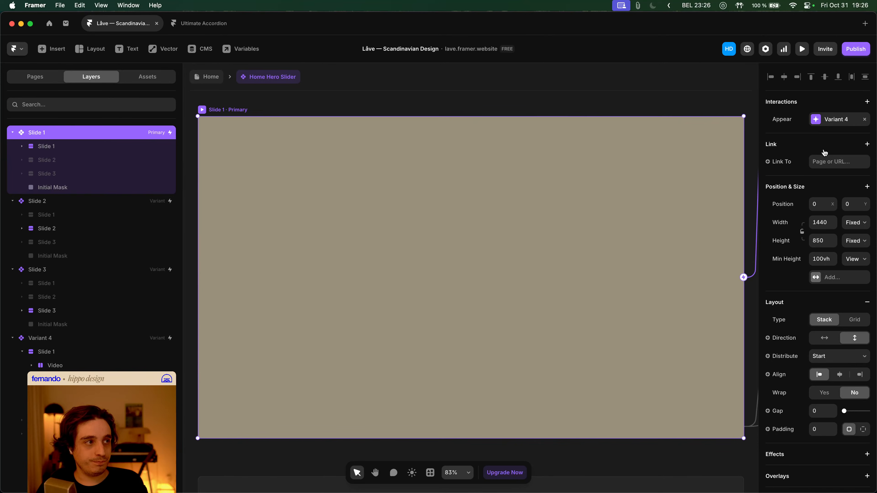
pyautogui.scroll(-4, 822, 140)
pyautogui.click(829, 398)
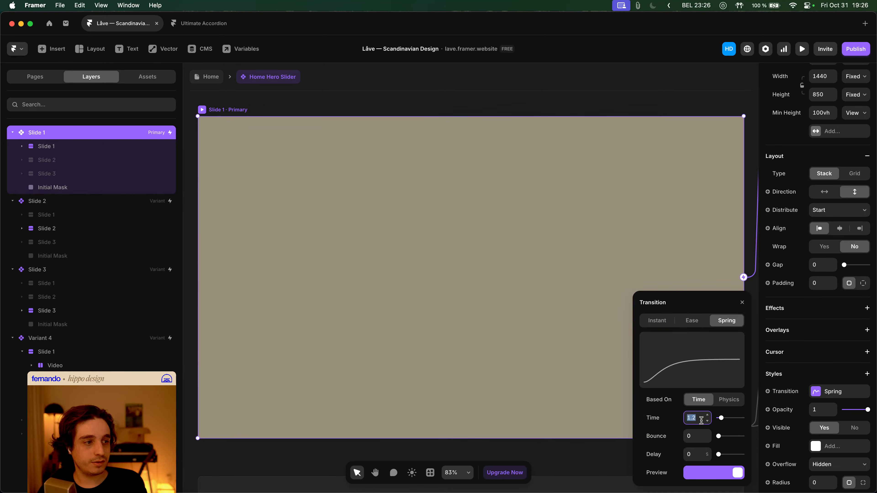
pyautogui.click(685, 319)
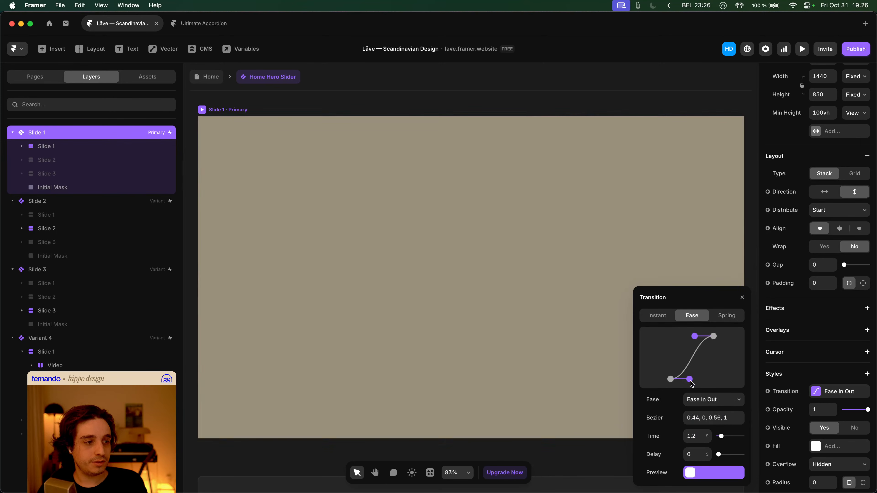
pyautogui.moveTo(690, 381); pyautogui.dragTo(710, 381)
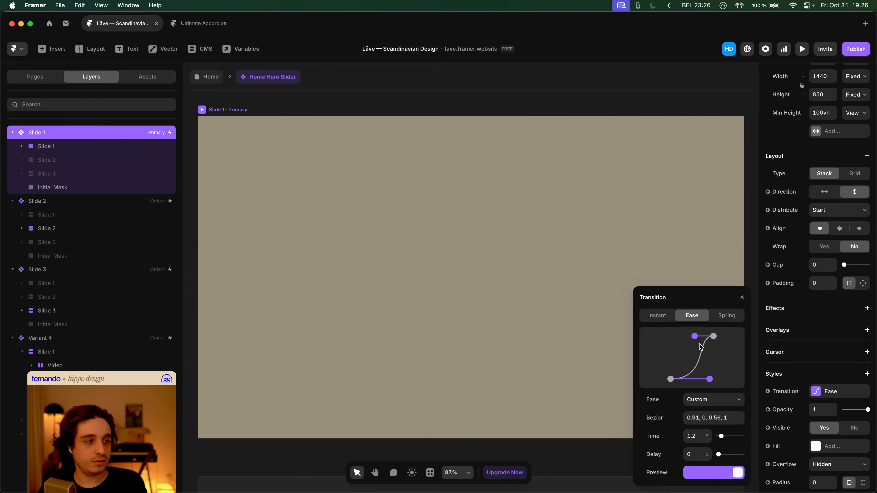
pyautogui.moveTo(694, 336); pyautogui.dragTo(714, 339)
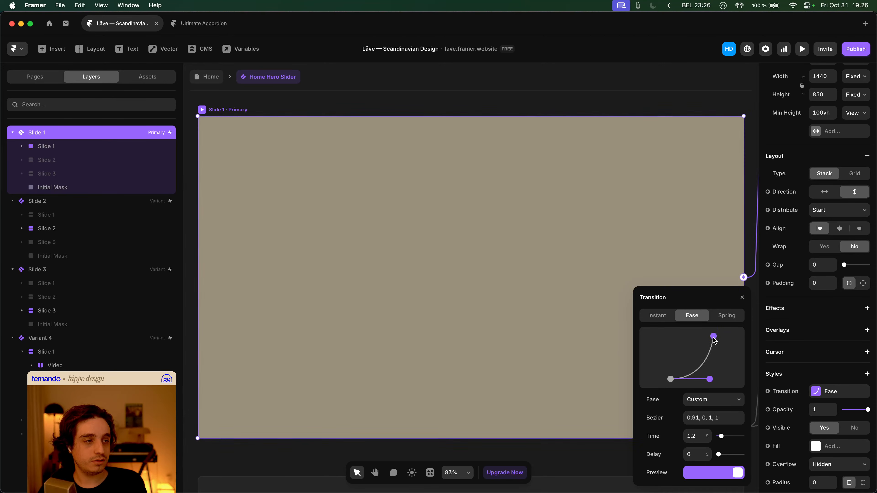
# - Set the transition duration to 0.8 seconds, after briefly trying 0.6
pyautogui.click(695, 437)
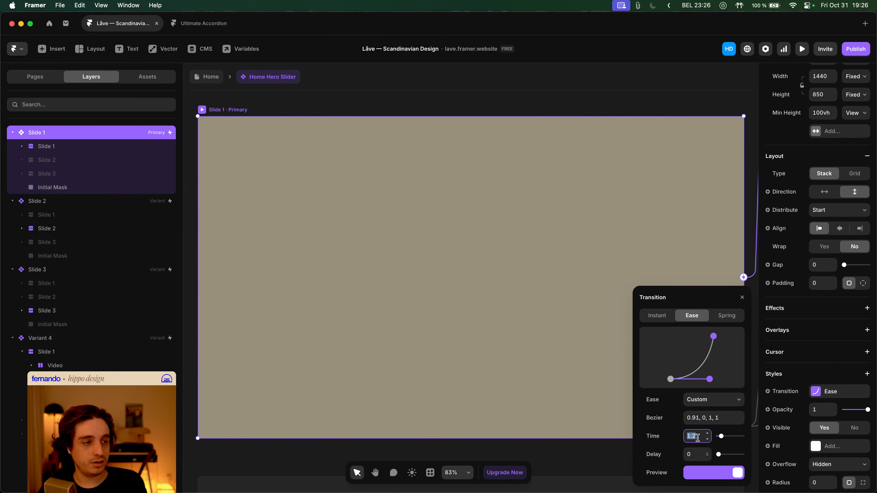
pyautogui.write('0.8')
pyautogui.press('Tab')
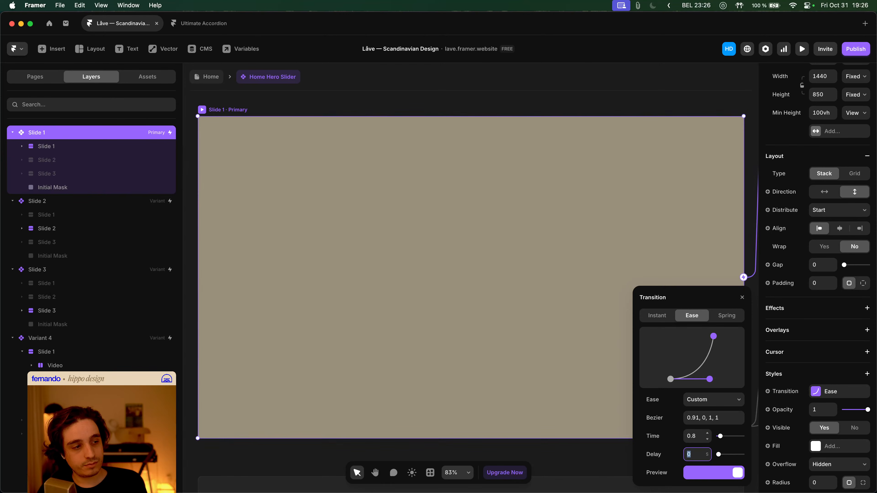
pyautogui.click(698, 437)
pyautogui.write('0.6')
pyautogui.press('Tab')
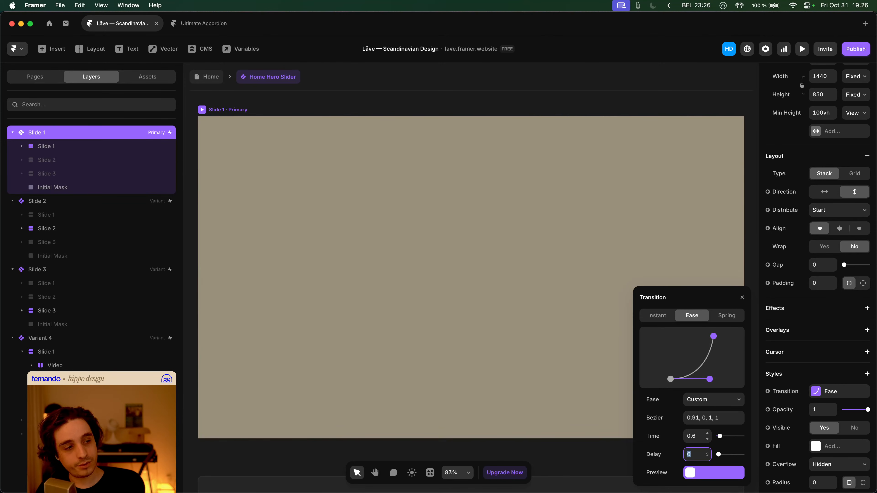
pyautogui.click(694, 436)
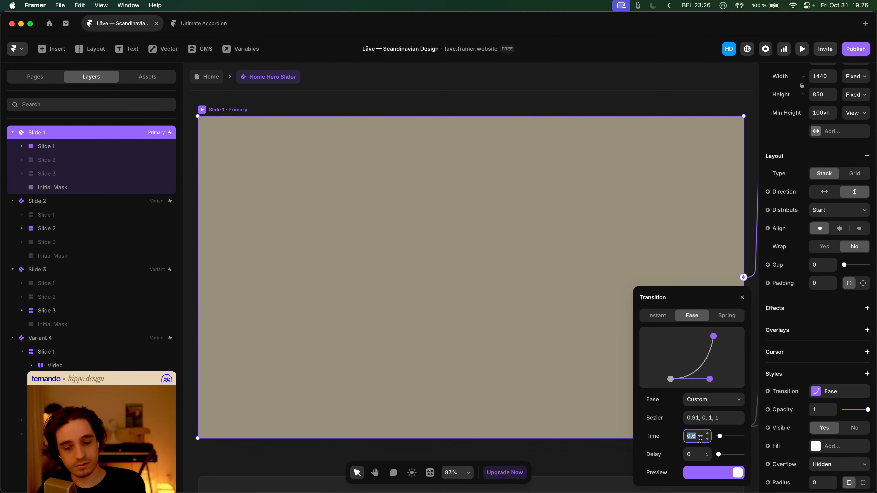
pyautogui.write('0.8')
pyautogui.press('Tab')
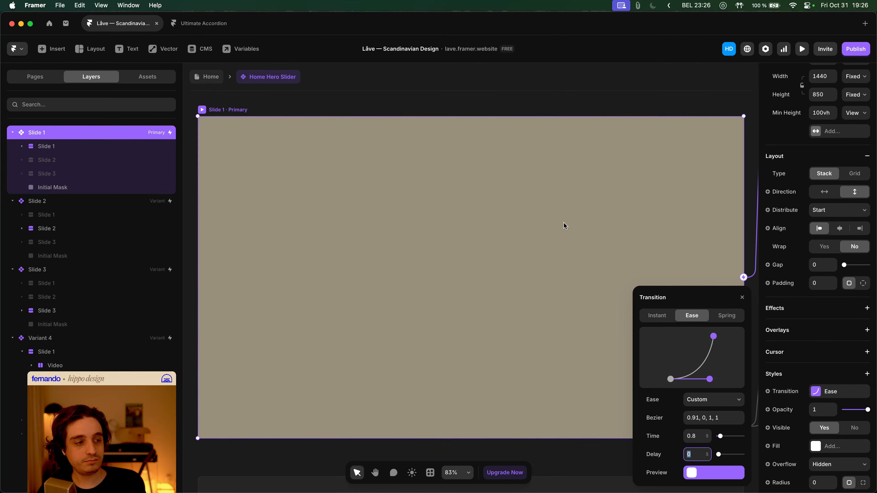
# - Preview the Home page hero and re-enter the Home Hero Slider component
pyautogui.click(200, 79)
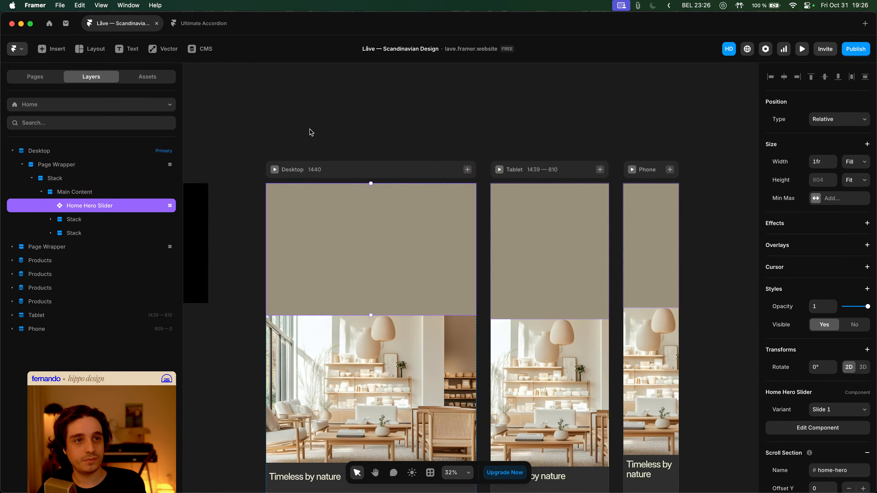
pyautogui.press('super+p')
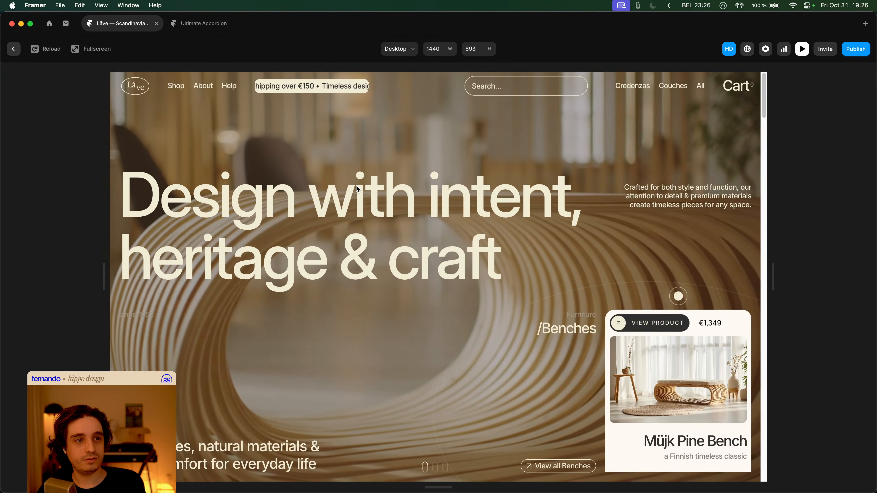
pyautogui.press('Escape')
pyautogui.doubleClick(357, 189)
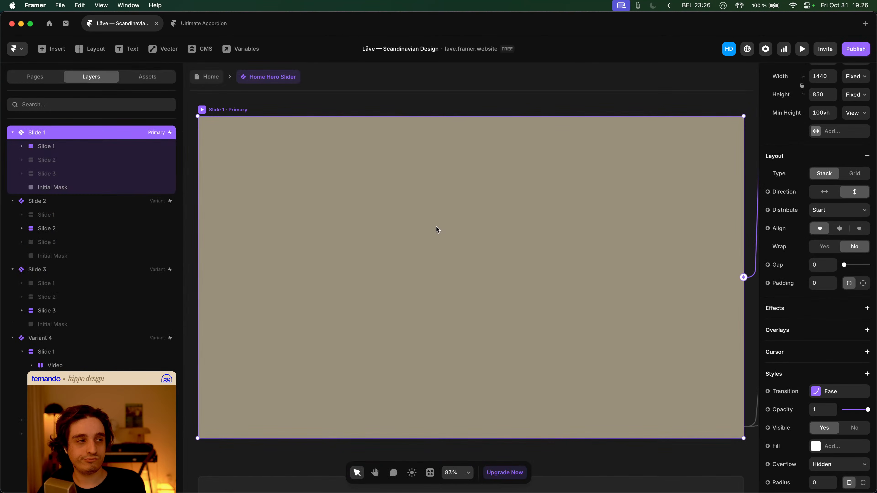
# - Preview the hero once more, then reselect and open the Home Hero Slider
pyautogui.click(210, 83)
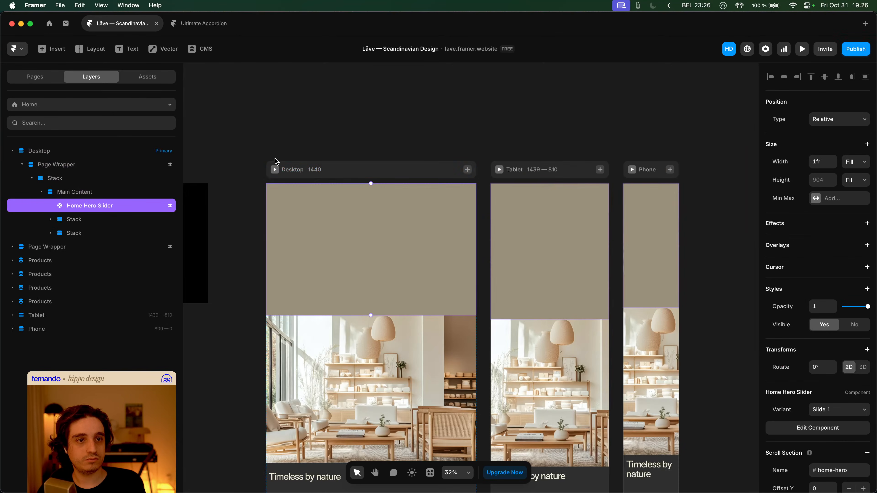
pyautogui.press('super+p')
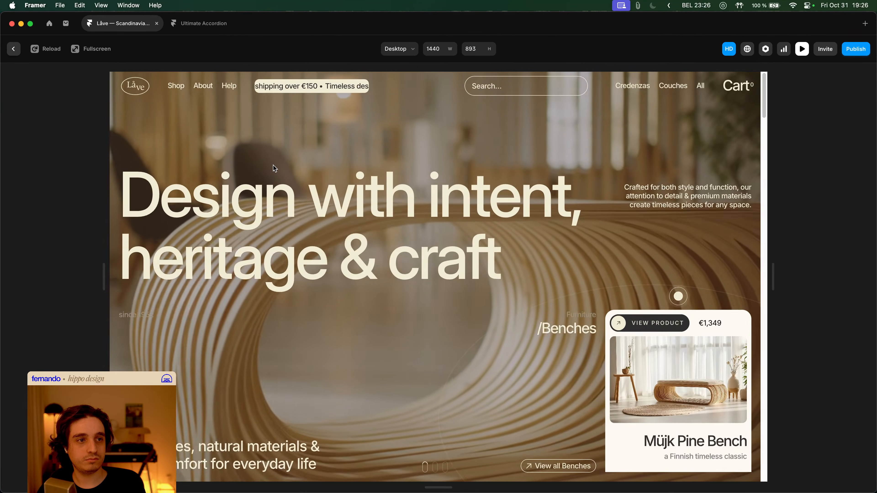
pyautogui.press('Escape')
pyautogui.click(309, 112)
pyautogui.click(334, 203)
pyautogui.doubleClick(331, 201)
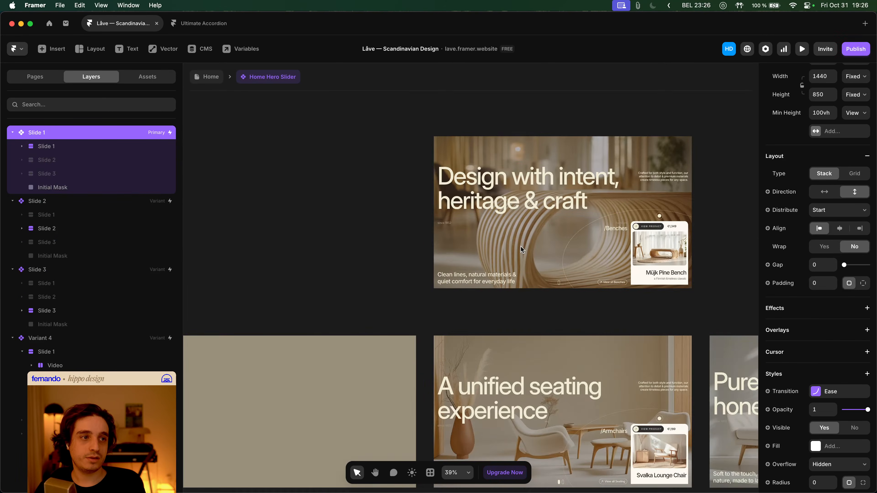
# - Set the 'Design with intent, heritage & craft' heading's appear effect delay to 1
pyautogui.click(527, 186)
pyautogui.hscroll(5, 370, 185)
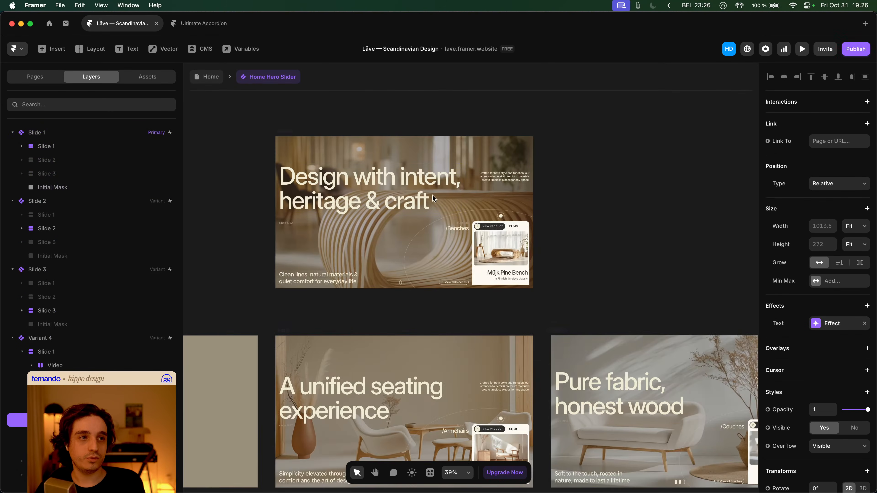
pyautogui.scroll(4, 370, 186)
pyautogui.scroll(-3, 837, 328)
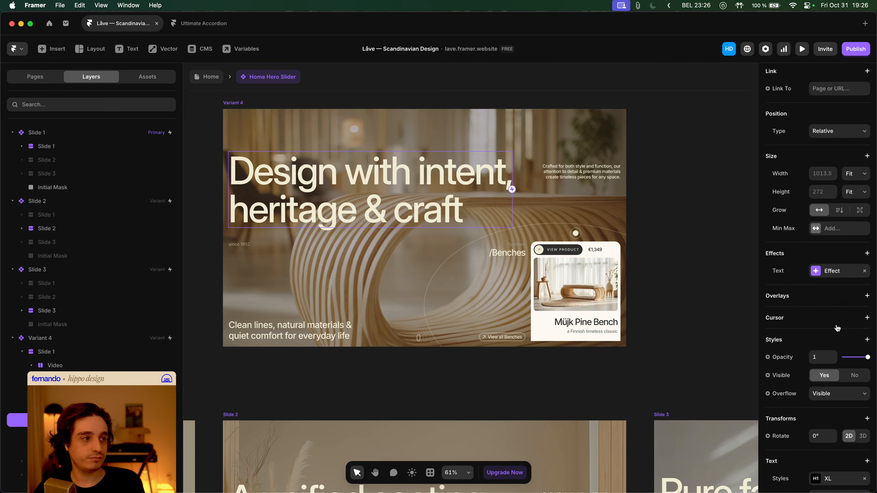
pyautogui.click(828, 271)
pyautogui.click(700, 422)
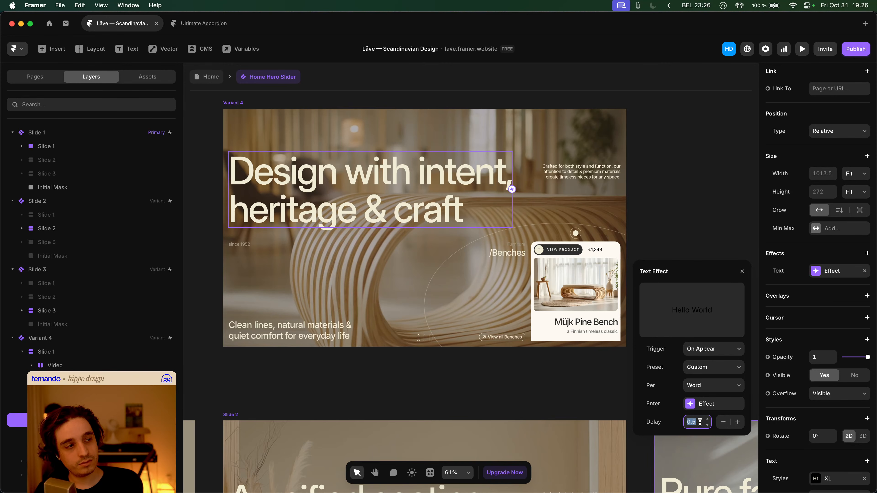
pyautogui.write('1')
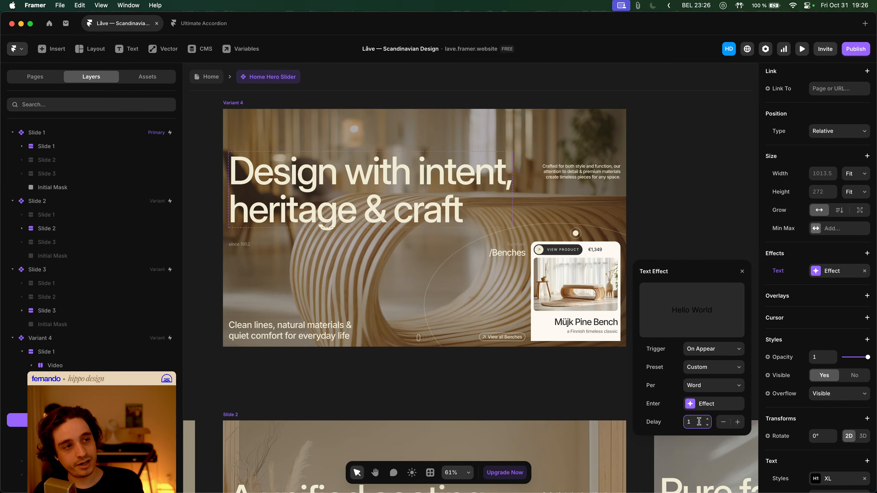
# - Give the small paragraph beside the heading an appear delay of 0.7
pyautogui.click(572, 177)
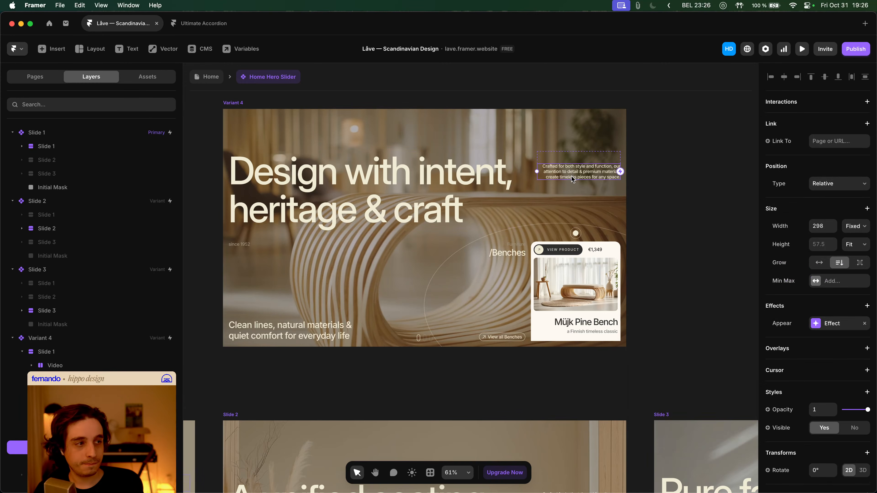
pyautogui.click(834, 323)
pyautogui.click(697, 389)
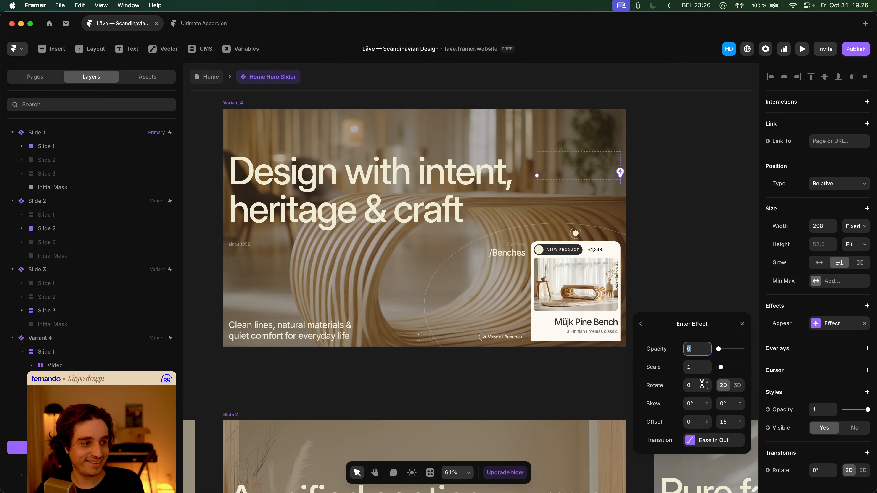
pyautogui.click(698, 440)
pyautogui.click(698, 449)
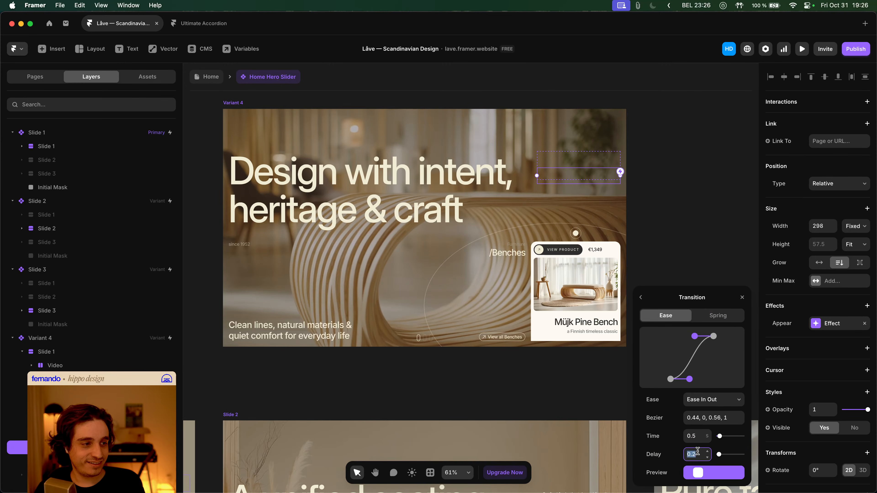
pyautogui.write('0.7')
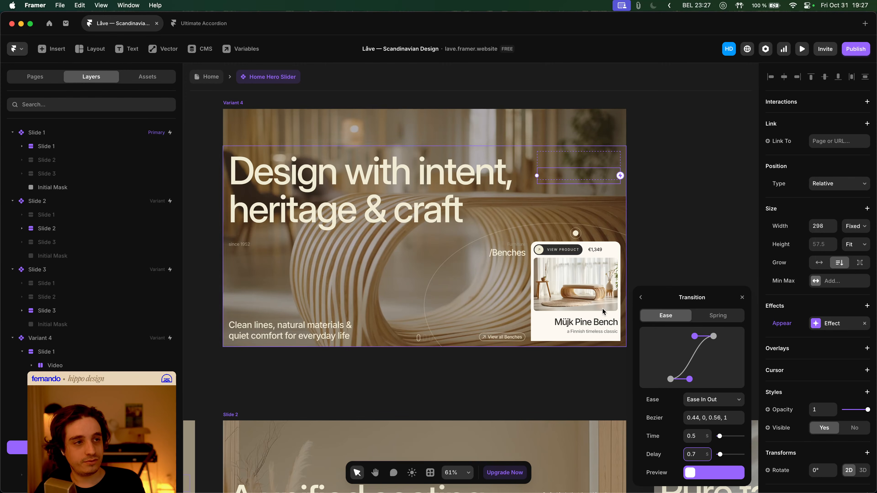
# - Set appear delays of 0.5 for the since 1952 label and 0.9 for /Benches
pyautogui.click(246, 245)
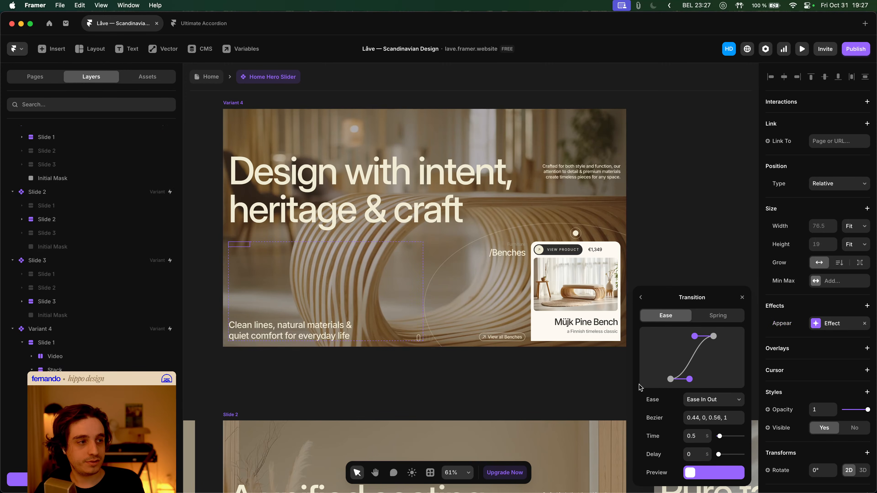
pyautogui.click(696, 452)
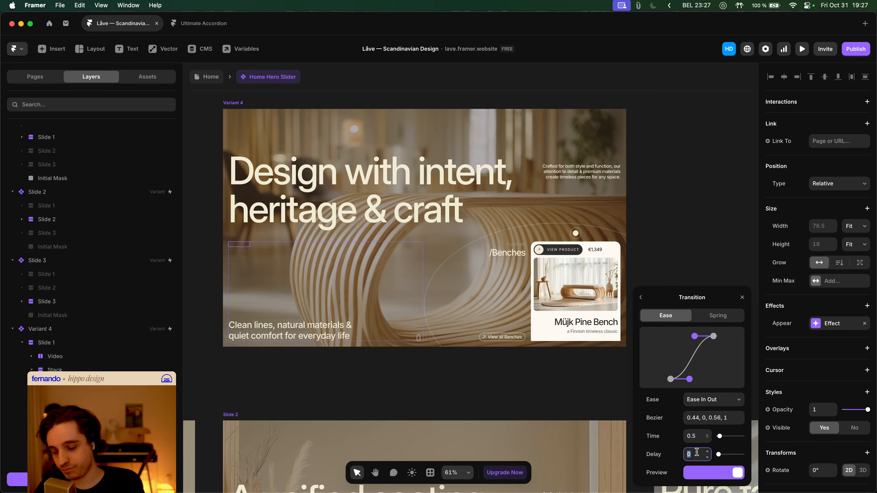
pyautogui.write('0.5')
pyautogui.click(815, 141)
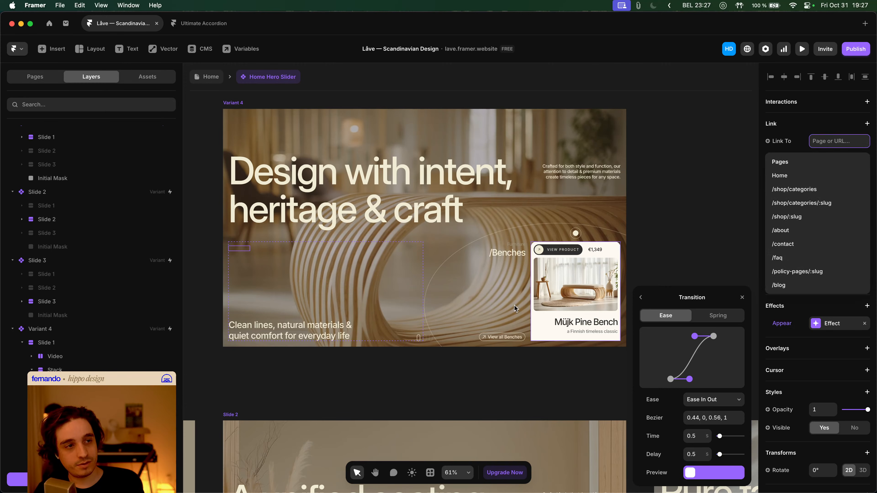
pyautogui.click(508, 251)
pyautogui.click(701, 456)
pyautogui.write('0.9')
pyautogui.press('Tab')
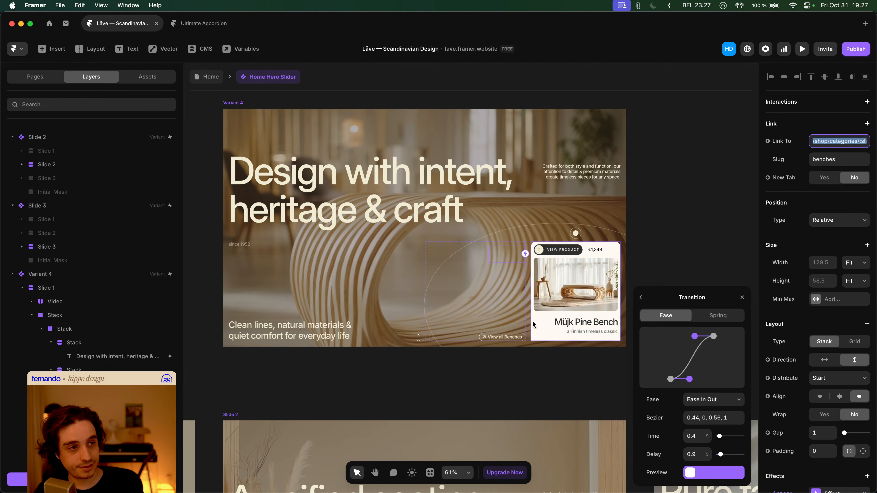
# - Delay the floating card's product image appear effect by 1.3 seconds
pyautogui.click(555, 295)
pyautogui.click(703, 471)
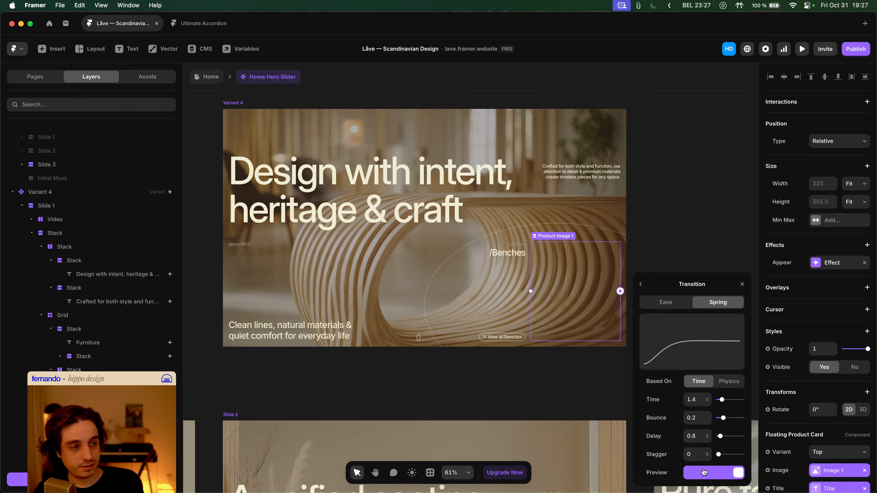
pyautogui.click(701, 437)
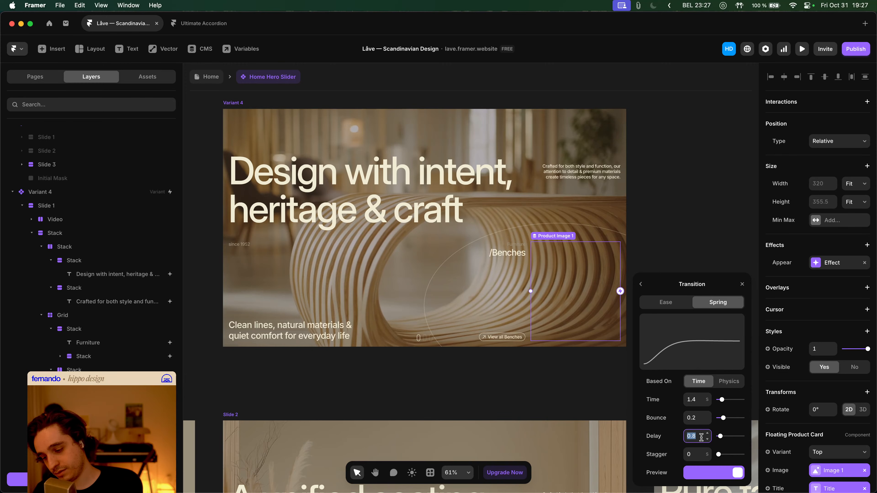
pyautogui.write('1.3')
pyautogui.press('Tab')
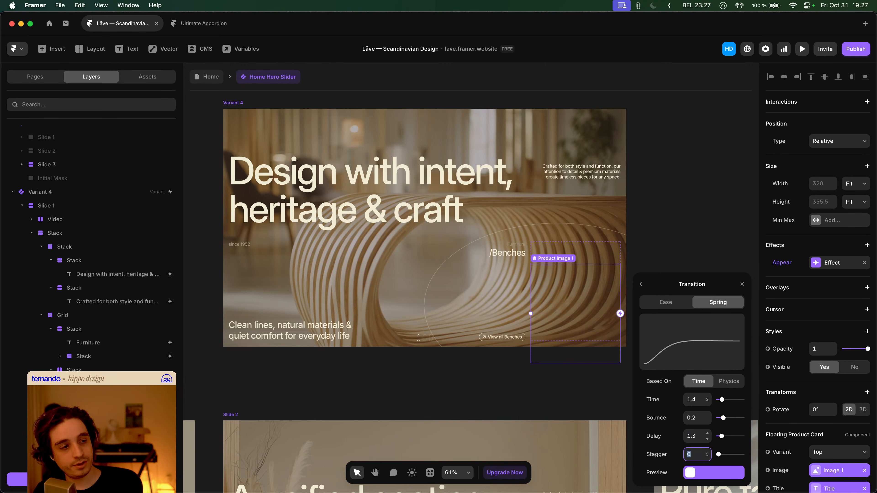
pyautogui.click(245, 329)
# - Set the Clean lines tagline group's appear delay to 0.9
pyautogui.click(247, 328)
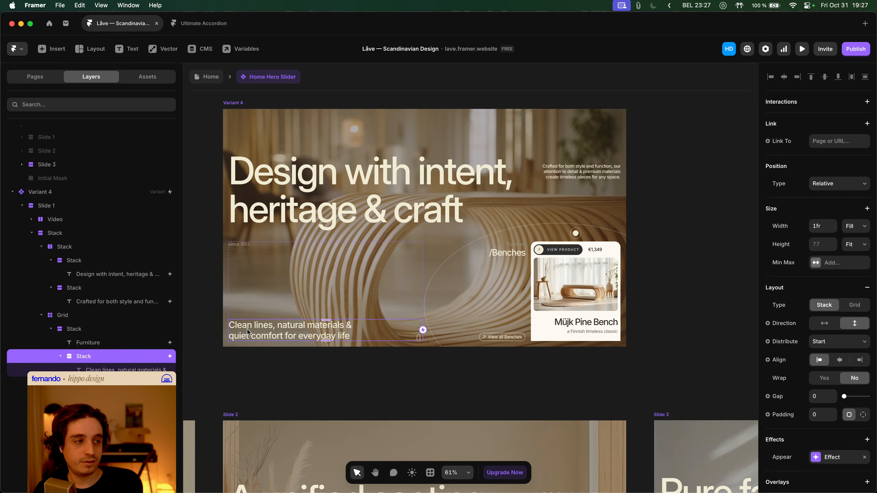
pyautogui.click(837, 461)
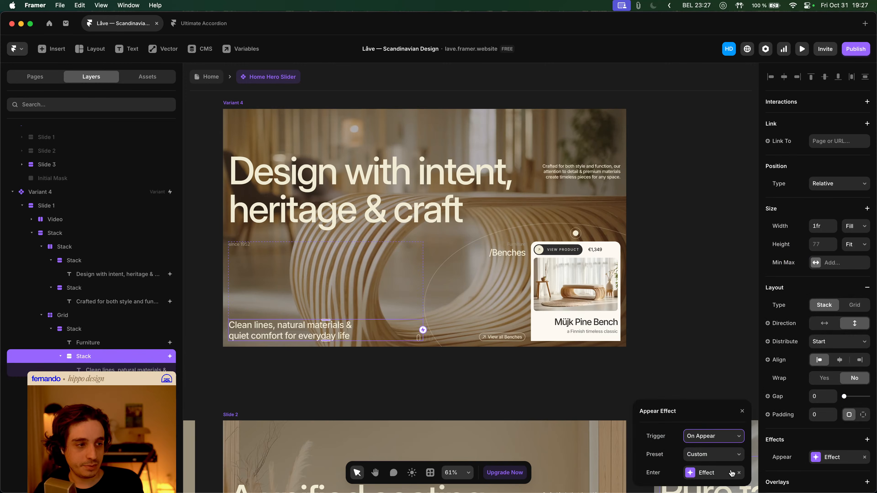
pyautogui.click(711, 472)
pyautogui.click(711, 471)
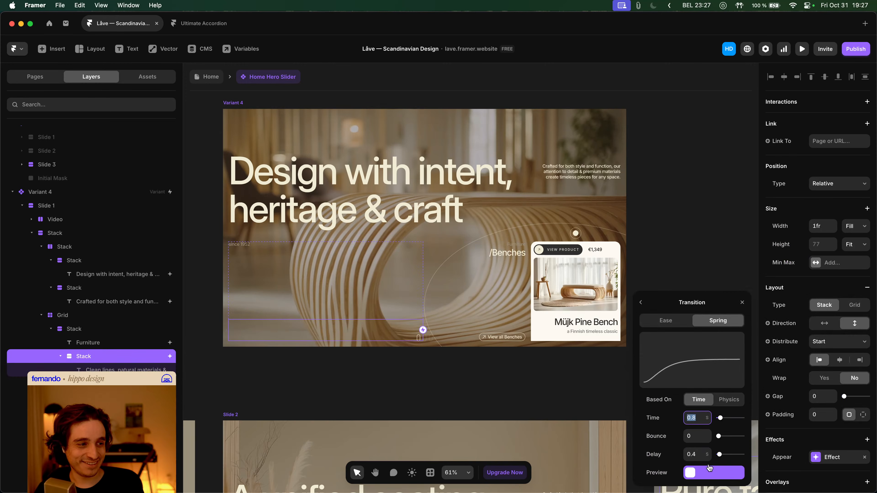
pyautogui.click(699, 454)
pyautogui.write('.9')
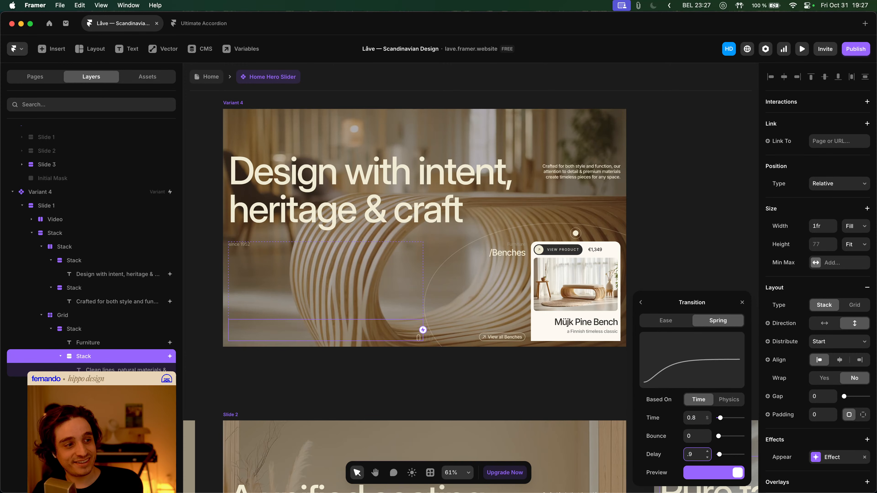
# - Return to the Home page and open the live preview
pyautogui.click(226, 86)
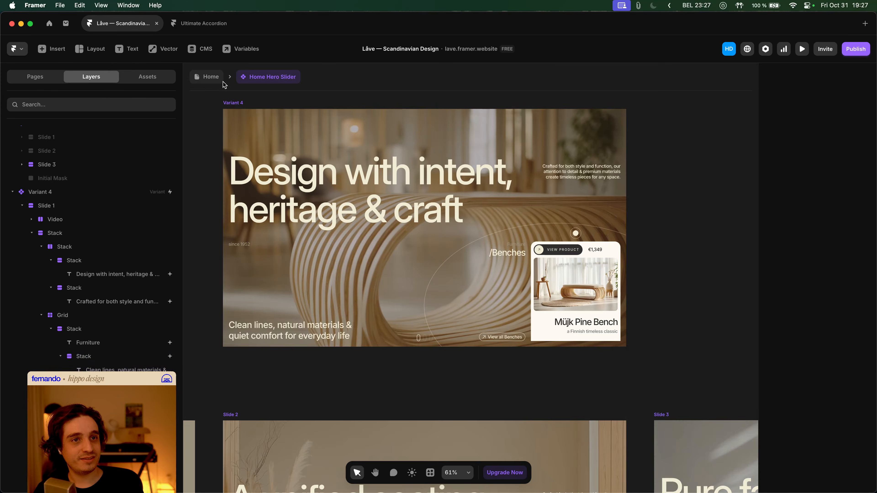
pyautogui.click(223, 84)
pyautogui.press('super+p')
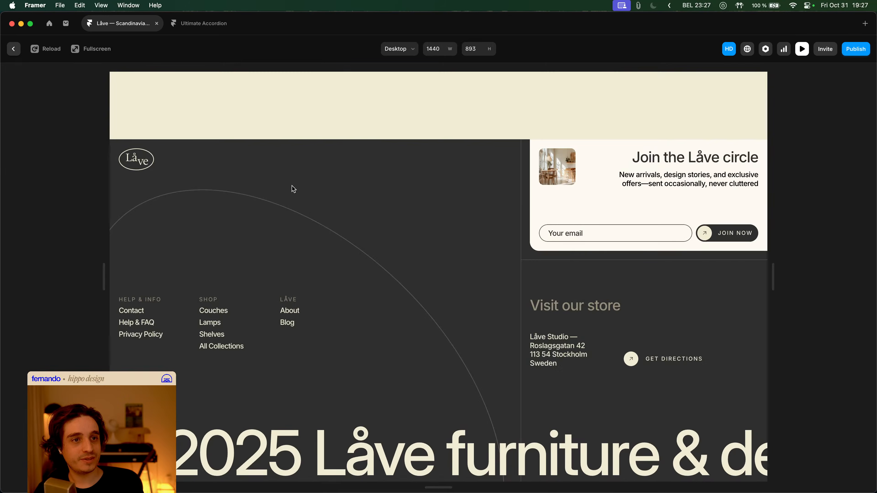
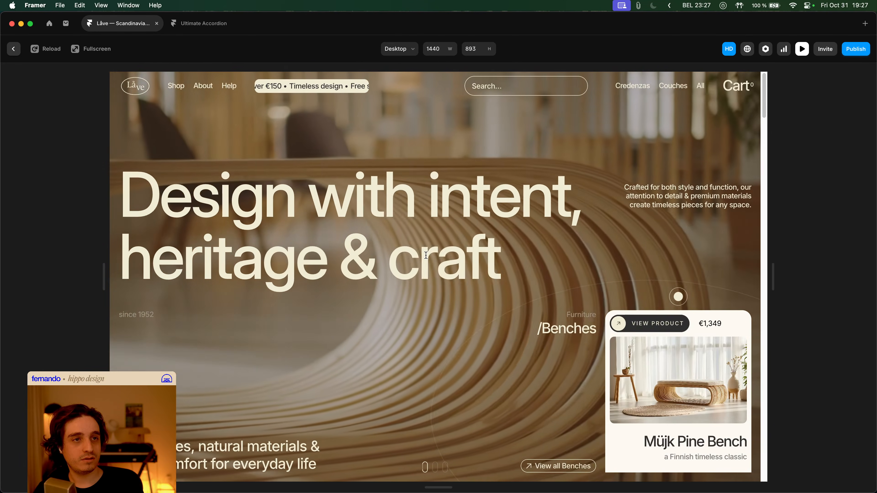
# - Set the hero slider's slide transition time to 0.5 s and check it in live preview
pyautogui.press('Escape')
pyautogui.doubleClick(379, 231)
pyautogui.click(206, 112)
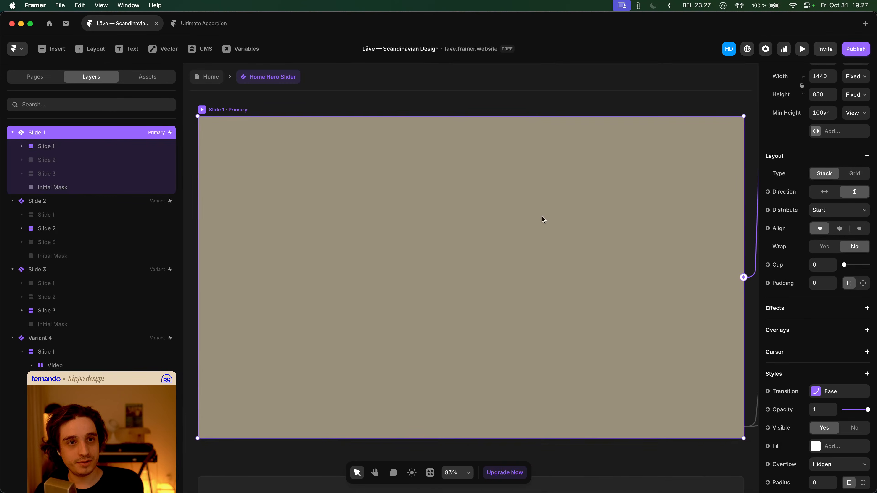
pyautogui.click(845, 392)
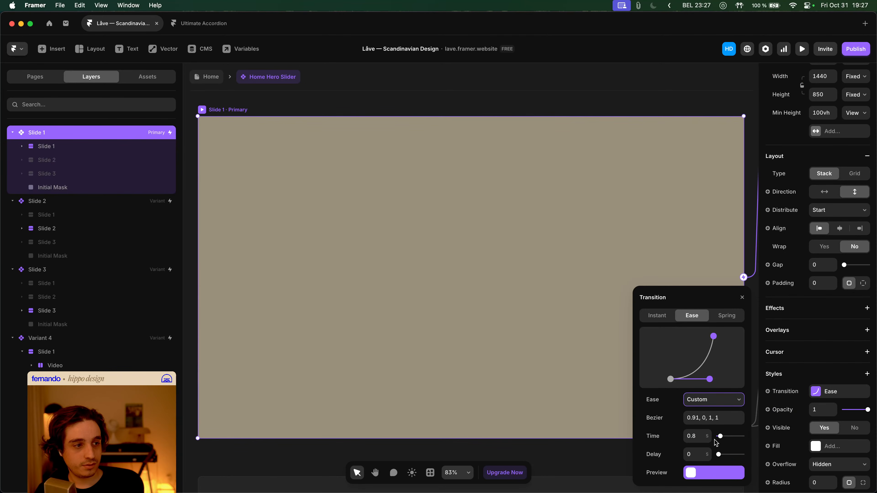
pyautogui.click(694, 436)
pyautogui.write('0.5')
pyautogui.press('Tab')
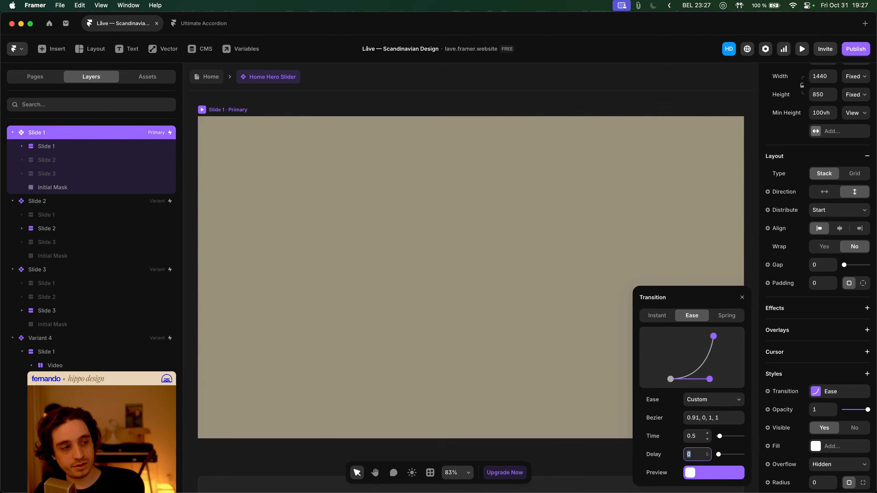
pyautogui.click(221, 81)
pyautogui.click(271, 159)
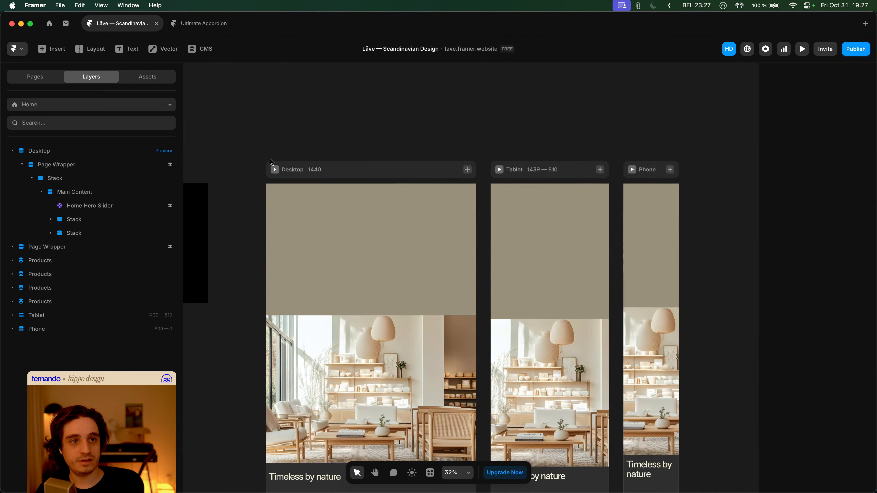
pyautogui.click(274, 169)
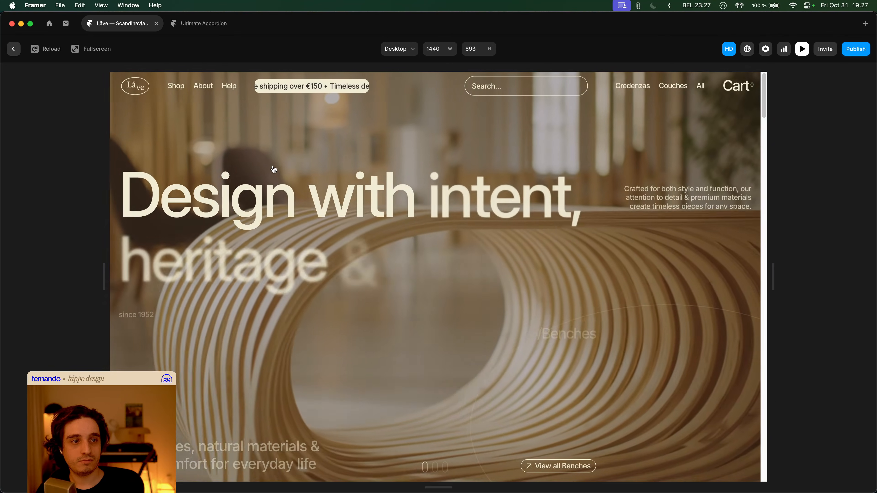
pyautogui.press('Escape')
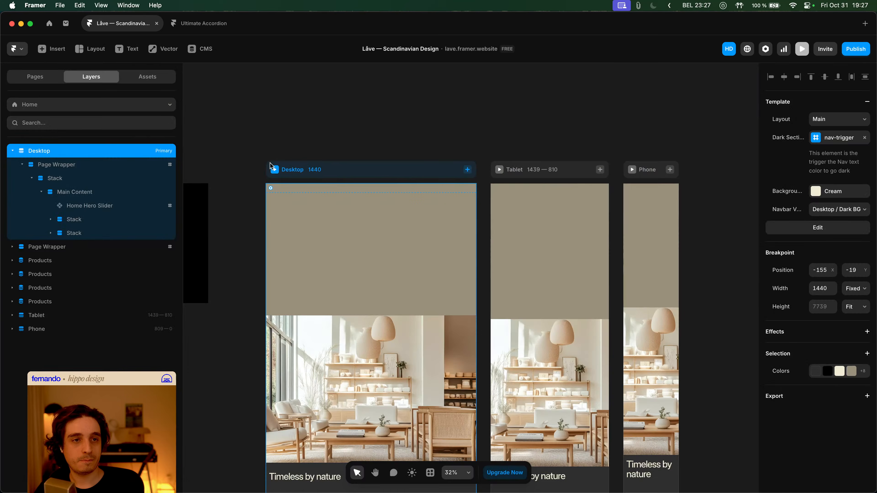
# - Try a 0.3 s transition with a 0.6, 0, 1, 1 bezier ease and preview the homepage
pyautogui.doubleClick(311, 208)
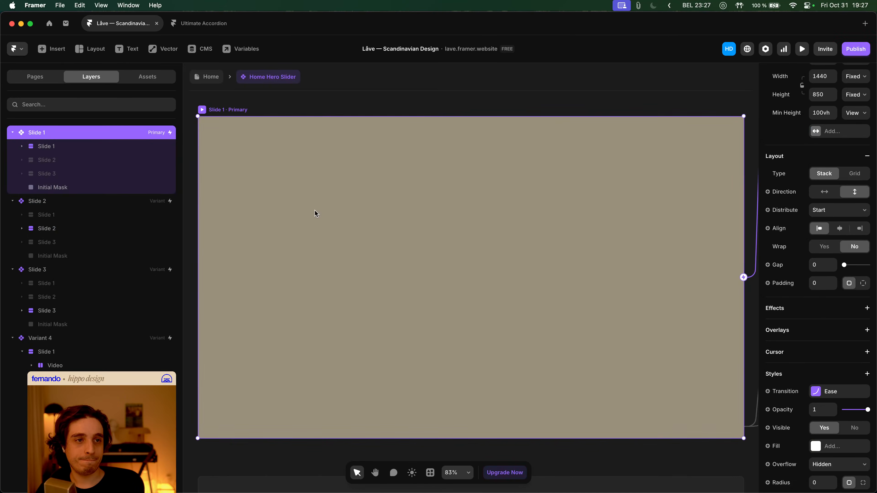
pyautogui.click(838, 392)
pyautogui.click(693, 439)
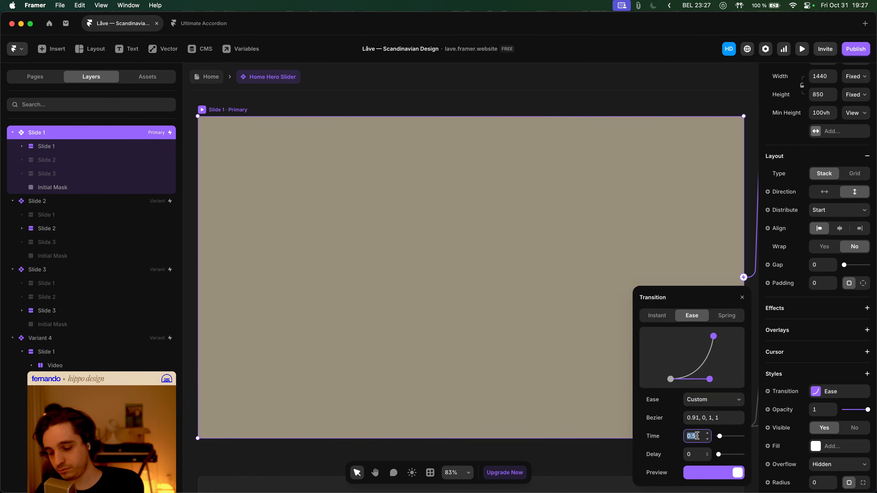
pyautogui.press('BackSpace')
pyautogui.write('.3')
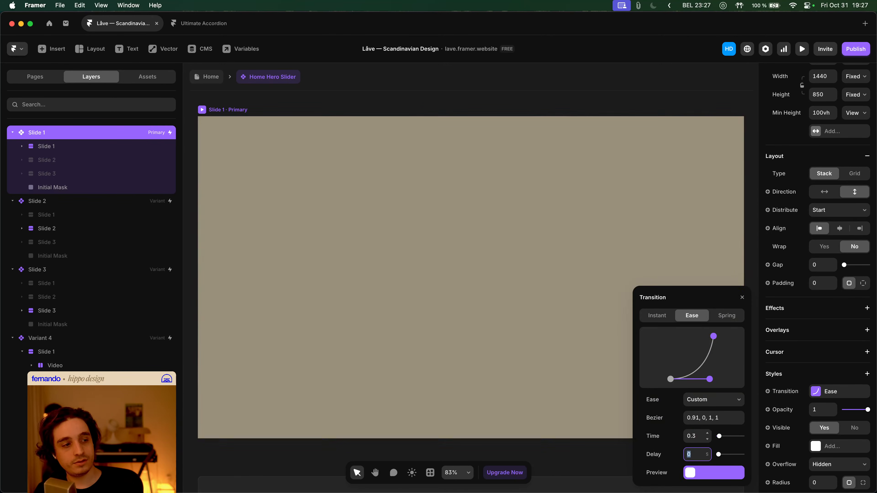
pyautogui.moveTo(709, 379); pyautogui.dragTo(702, 379)
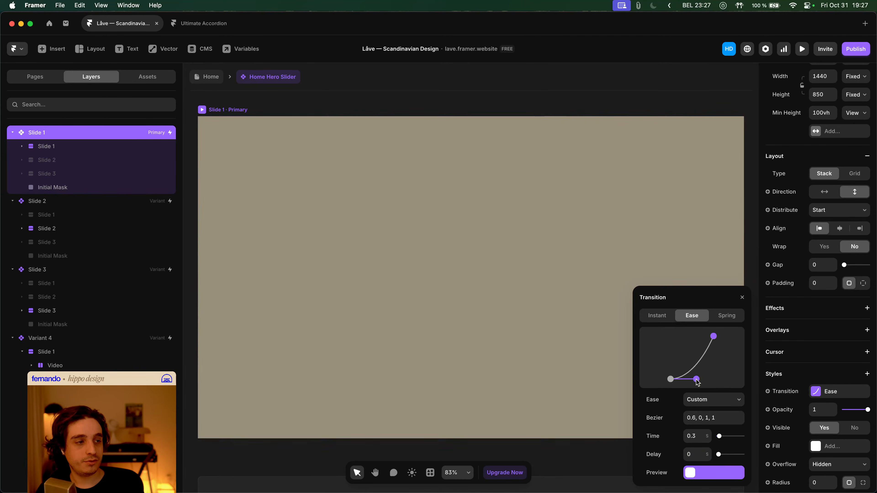
pyautogui.click(216, 78)
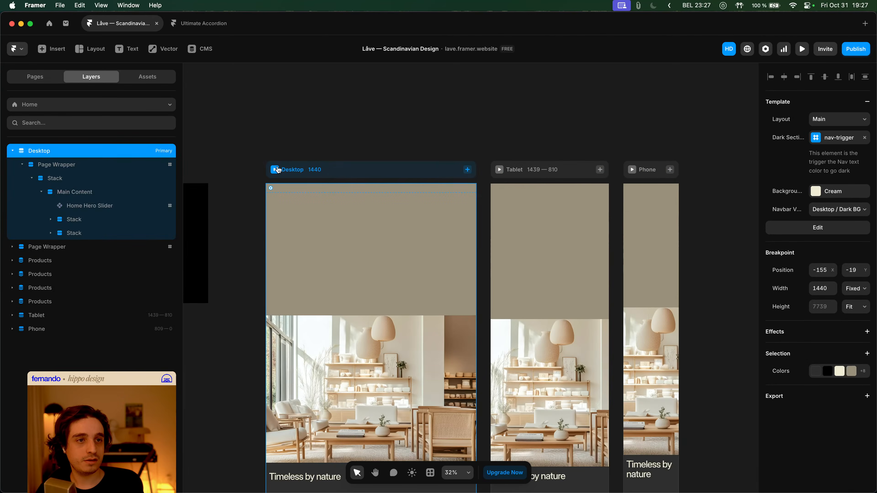
pyautogui.press('super+p')
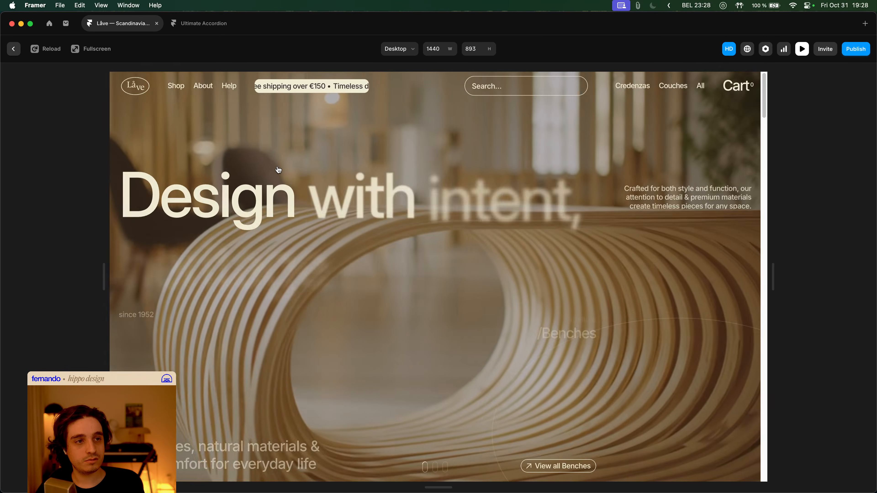
pyautogui.press('Escape')
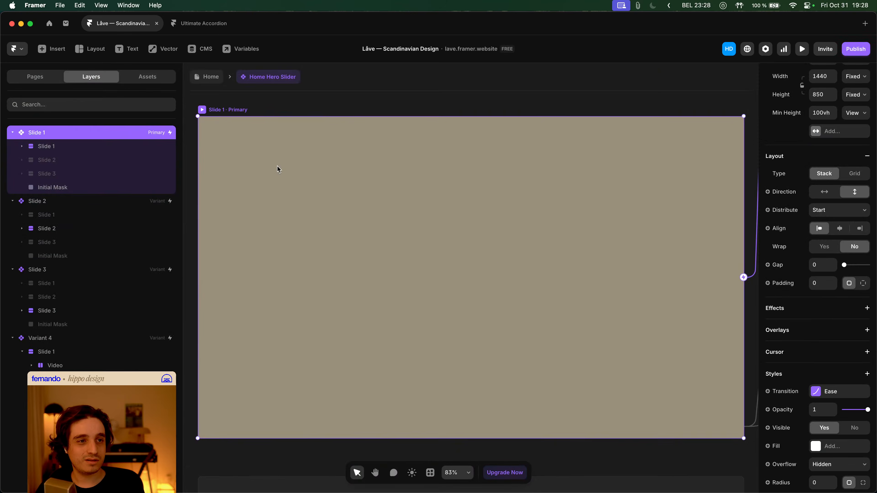
# - Restore the 0.5 s transition time and replay the hero intro in preview
pyautogui.click(826, 393)
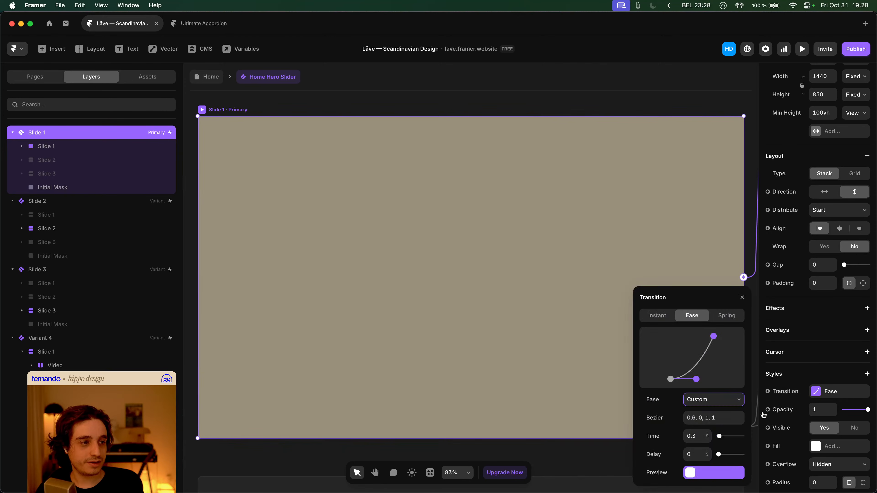
pyautogui.click(701, 438)
pyautogui.write('0.5')
pyautogui.press('Tab')
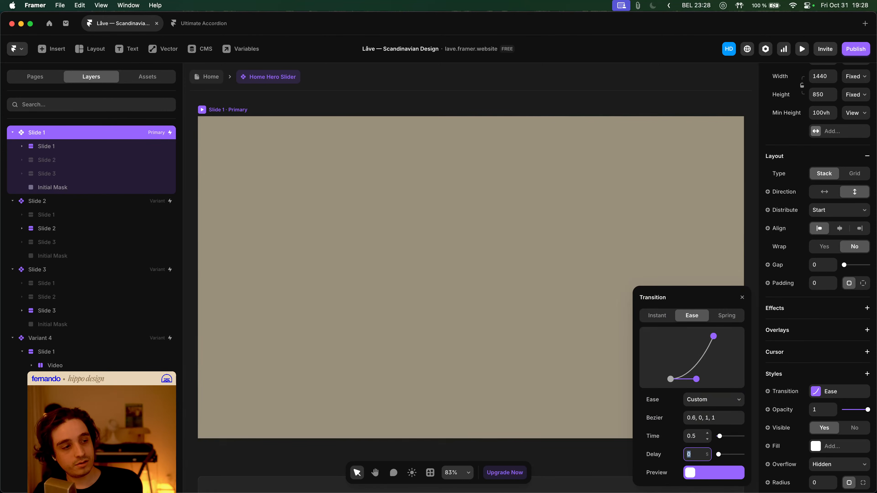
pyautogui.click(470, 151)
pyautogui.click(210, 79)
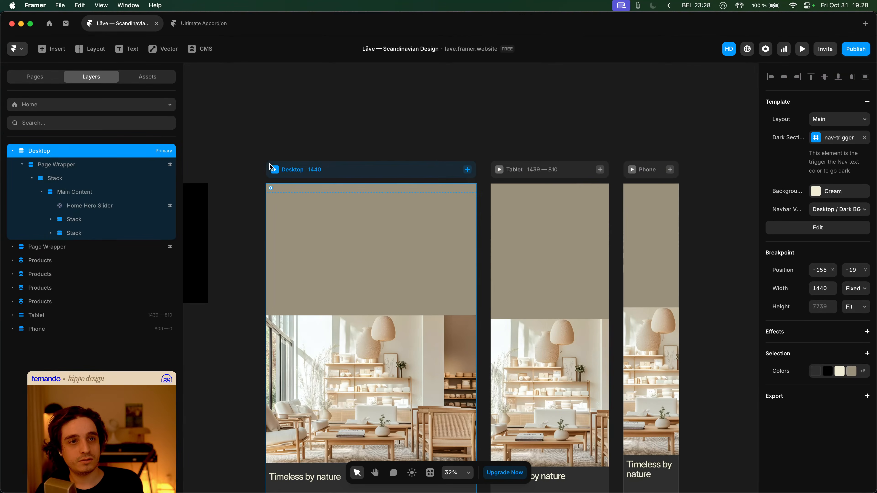
pyautogui.press('super+p')
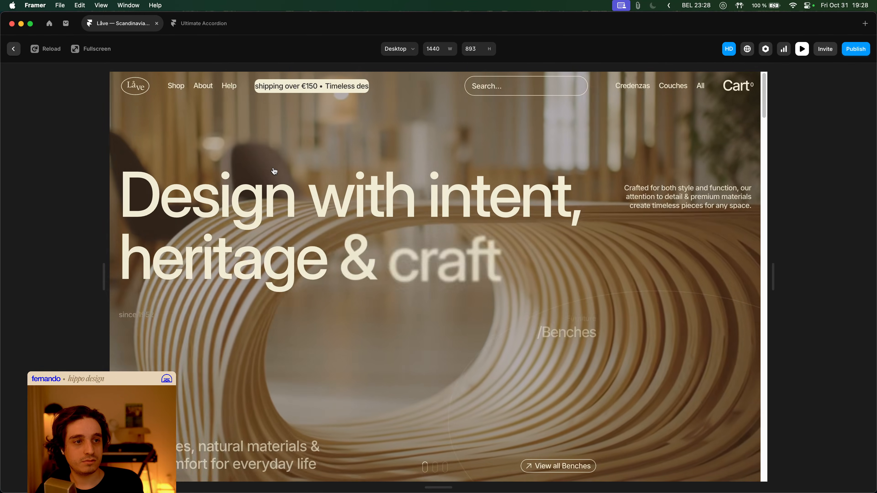
pyautogui.press('super+r')
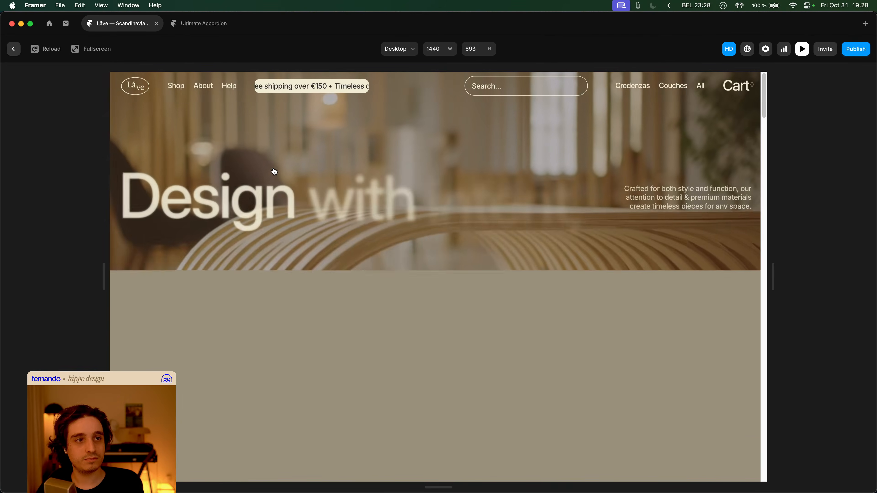
pyautogui.press('Escape')
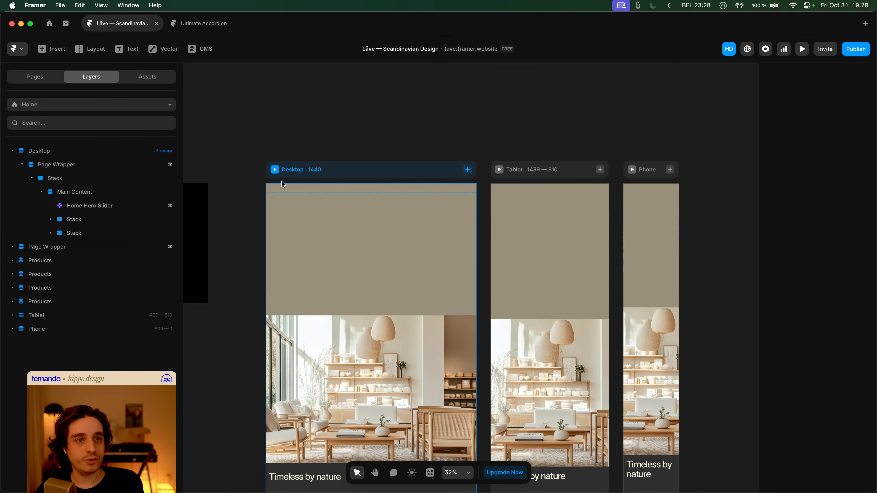
# - Clear the 0.2 s delay from the Navbar's appear effect transition in the Main layout
pyautogui.doubleClick(280, 191)
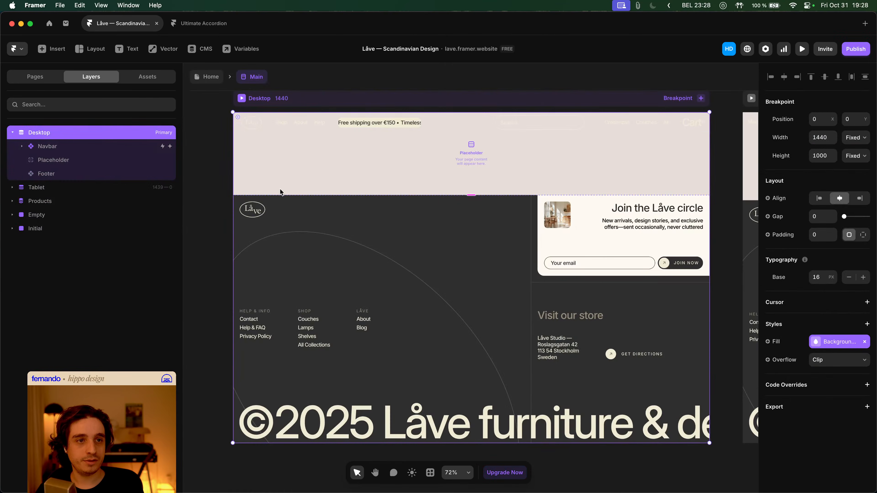
pyautogui.click(308, 130)
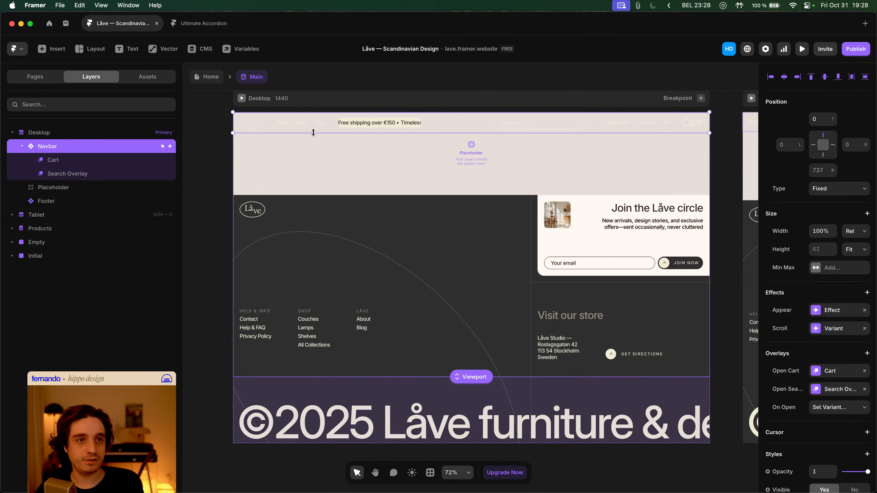
pyautogui.click(829, 309)
pyautogui.click(710, 369)
pyautogui.click(706, 427)
pyautogui.click(696, 454)
pyautogui.press('BackSpace')
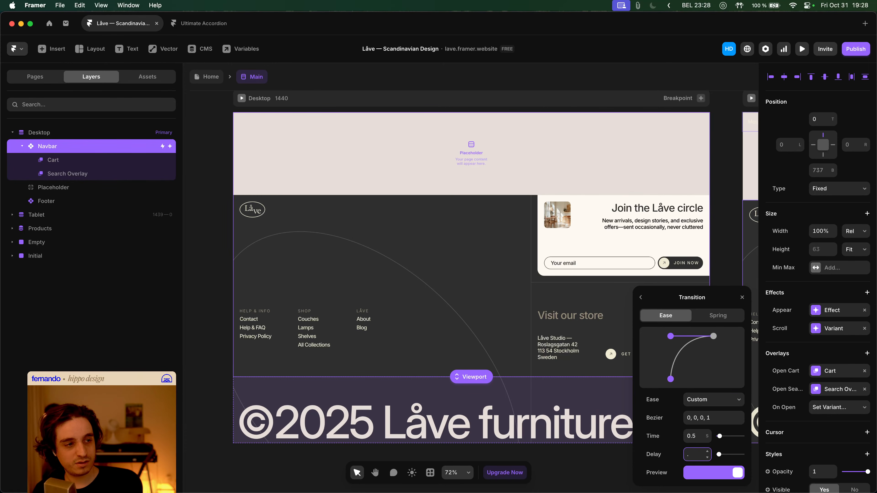
# - Replay the homepage intro twice in Desktop preview, then reopen the Main layout
pyautogui.click(211, 77)
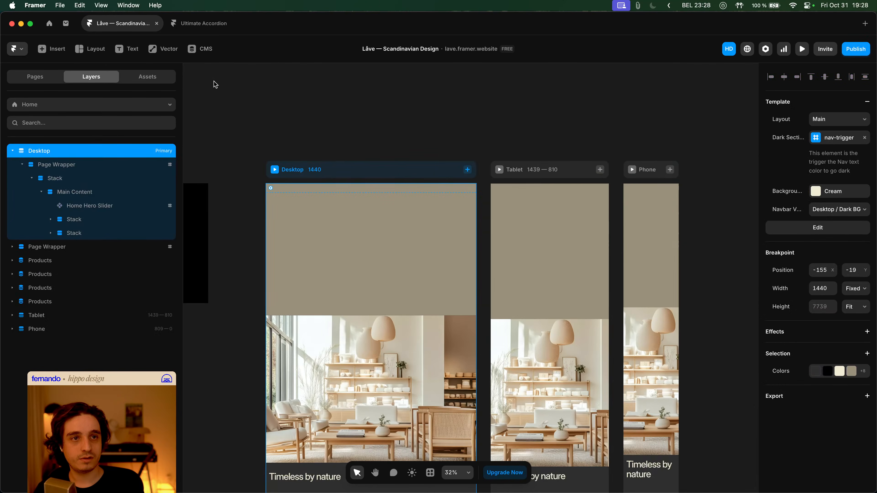
pyautogui.click(275, 169)
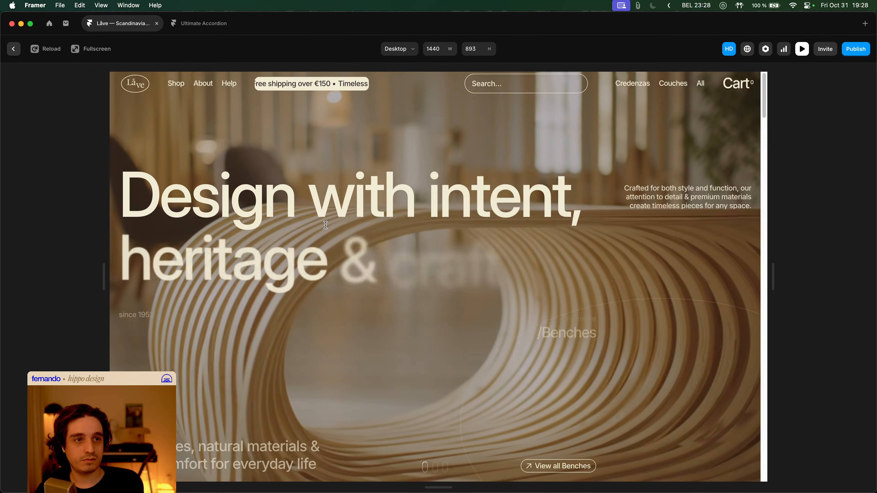
pyautogui.press('super+r')
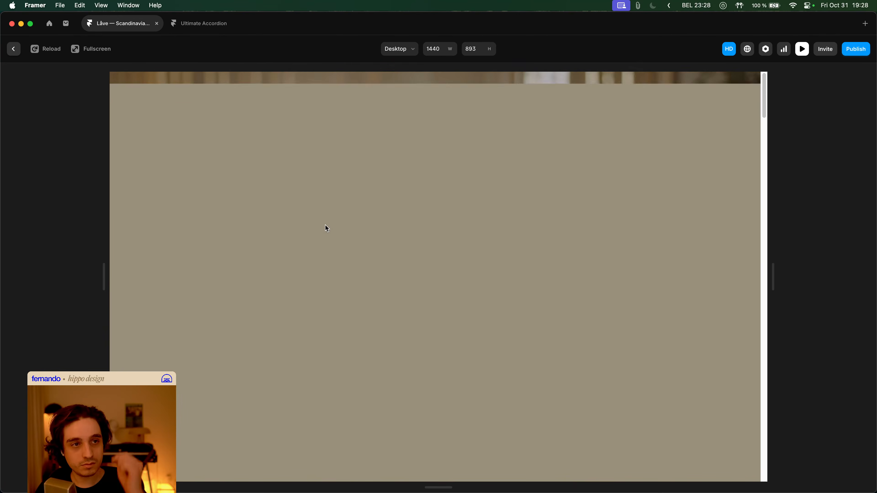
pyautogui.press('super+r')
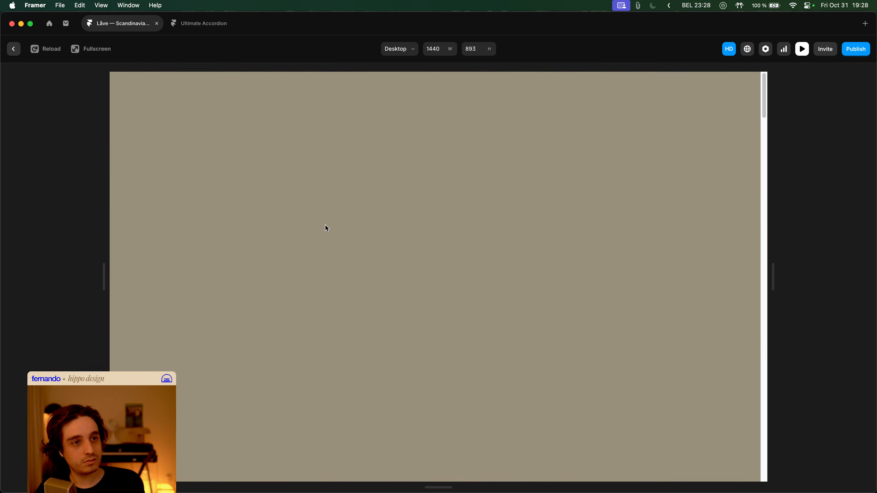
pyautogui.press('Escape')
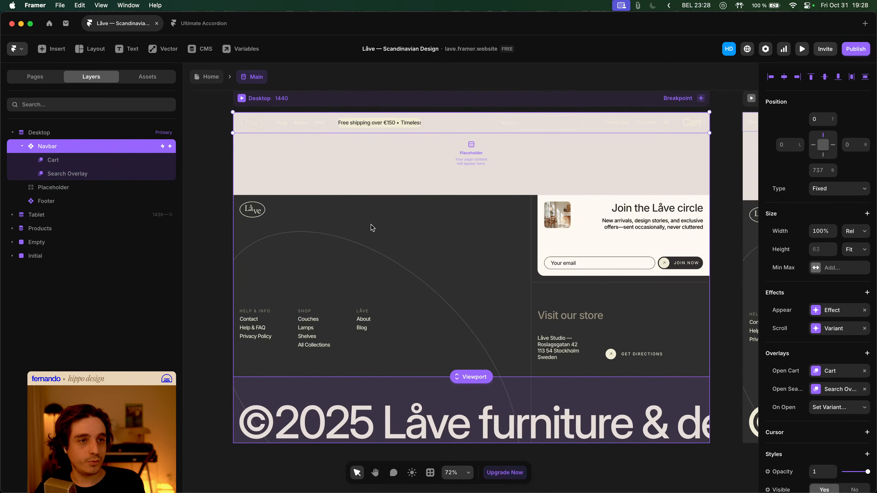
pyautogui.doubleClick(371, 225)
# - Change the slide transition ease to bezier 1, 0, 1, 1 and preview the site
pyautogui.click(218, 78)
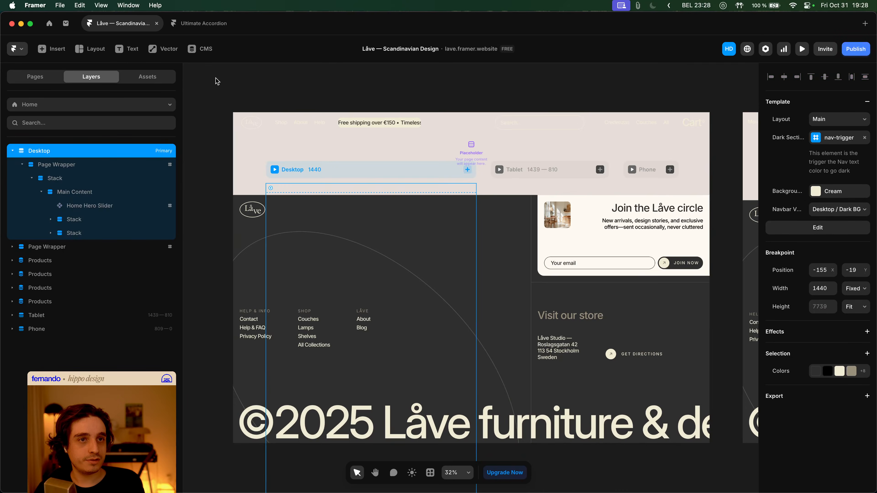
pyautogui.doubleClick(340, 220)
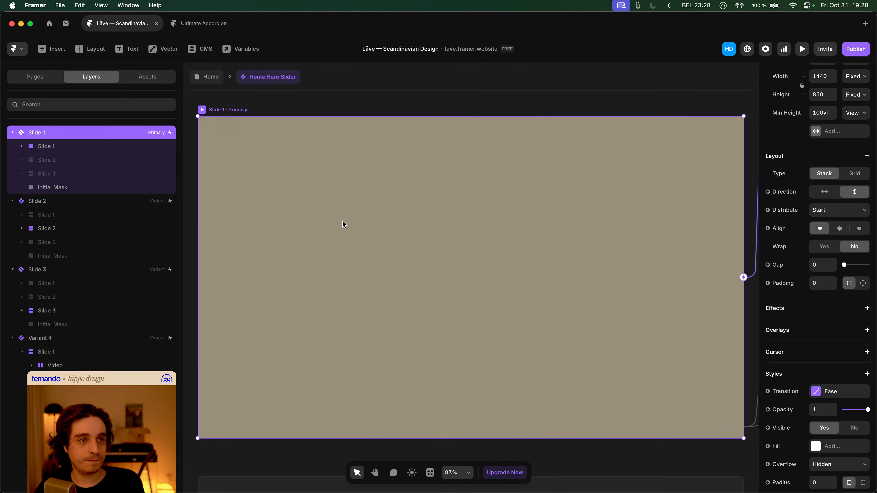
pyautogui.click(831, 392)
pyautogui.moveTo(696, 380); pyautogui.dragTo(719, 383)
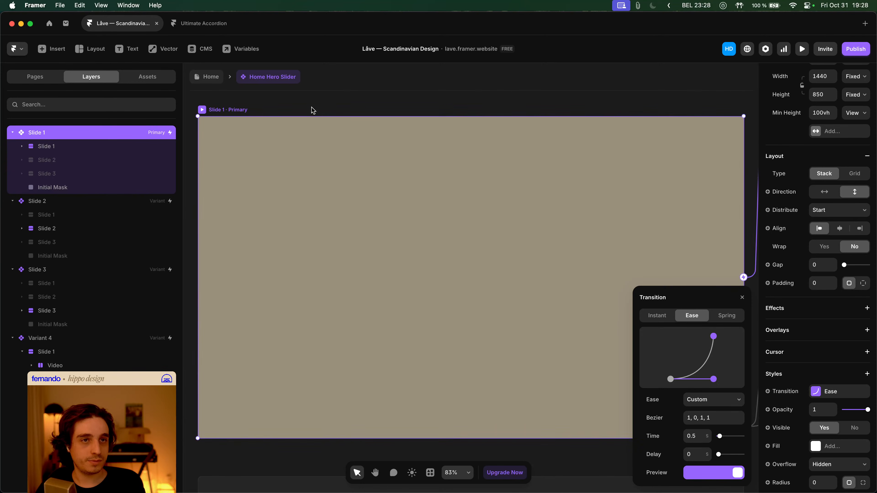
pyautogui.click(196, 77)
pyautogui.press('super+p')
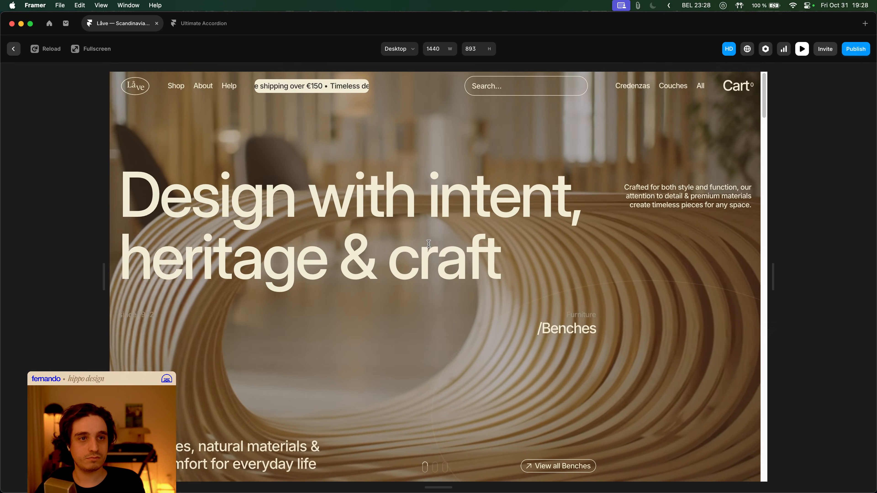
pyautogui.press('Escape')
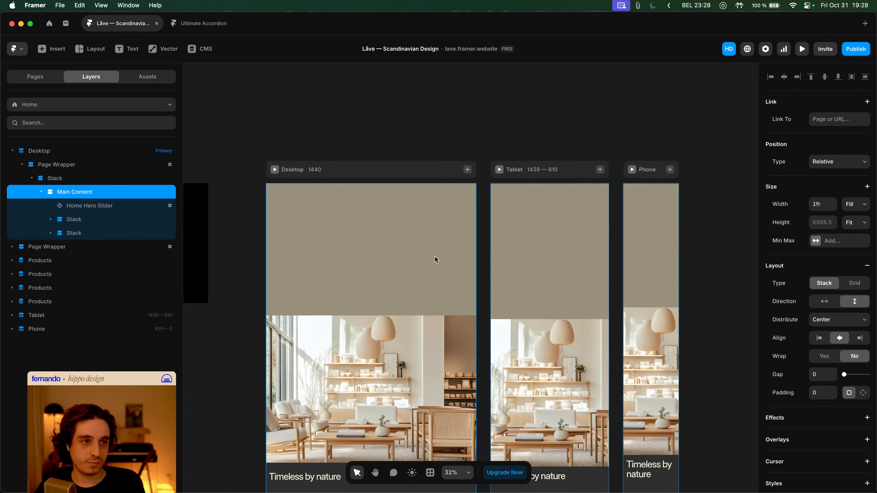
# - Shorten the hero slider's slide transition time to 0.4 seconds
pyautogui.click(346, 204)
pyautogui.doubleClick(375, 220)
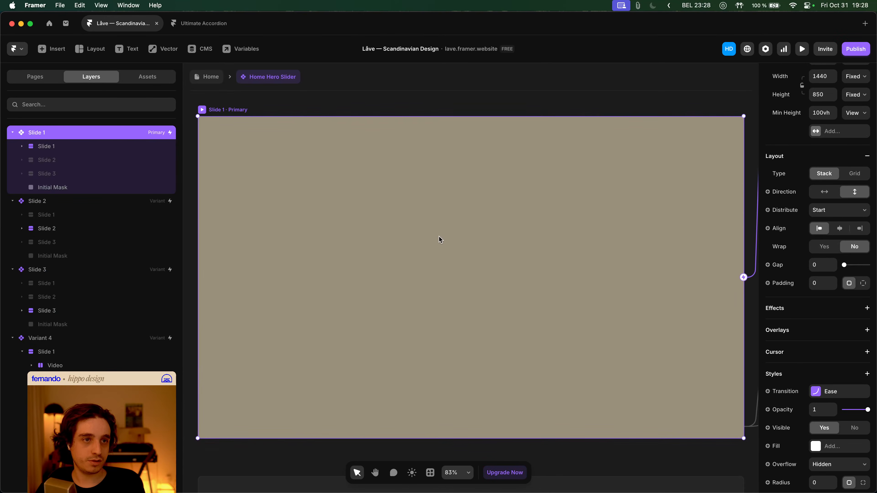
pyautogui.click(845, 392)
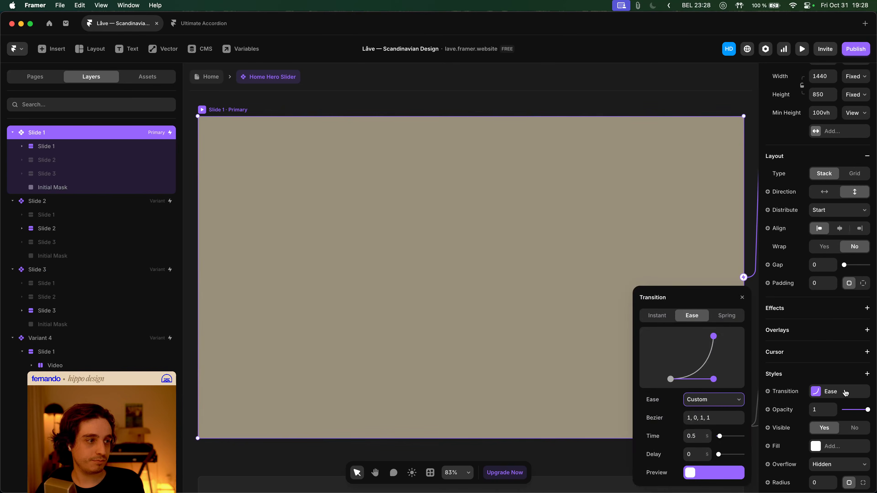
pyautogui.click(700, 434)
pyautogui.write('0.4')
pyautogui.press('Tab')
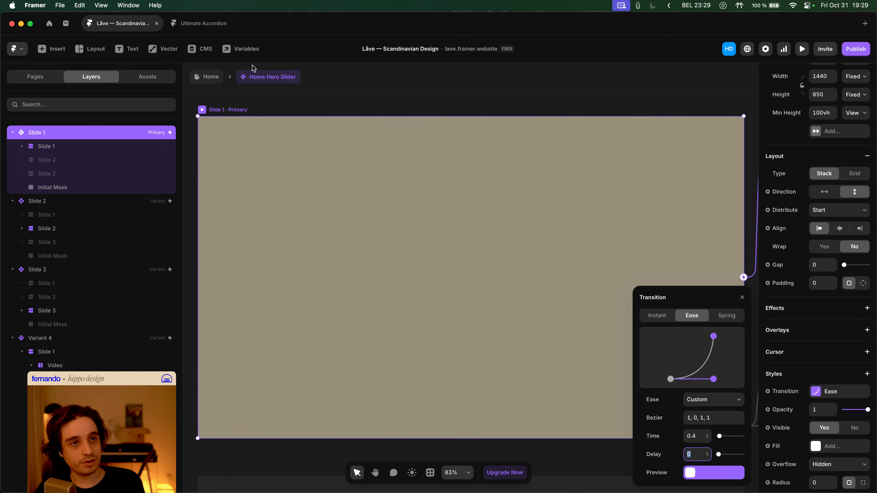
# - Preview the Desktop site twice to test the 0.4 s slider transition
pyautogui.click(209, 78)
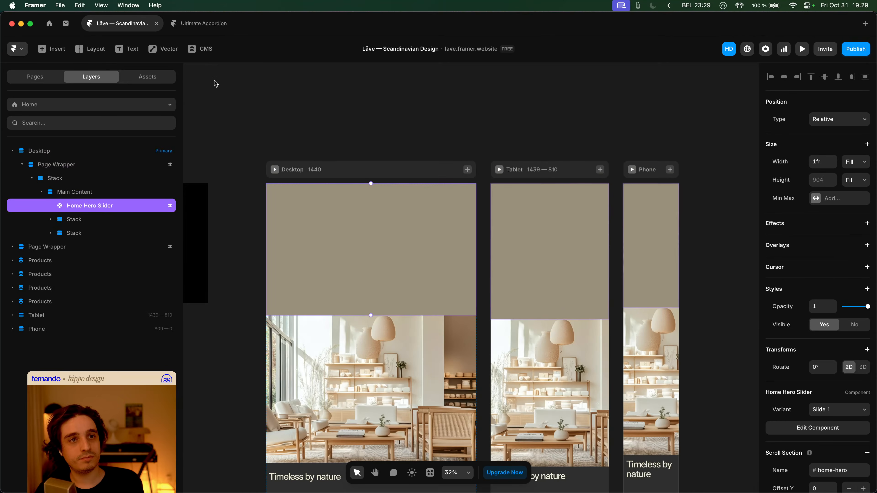
pyautogui.click(275, 169)
pyautogui.press('Escape')
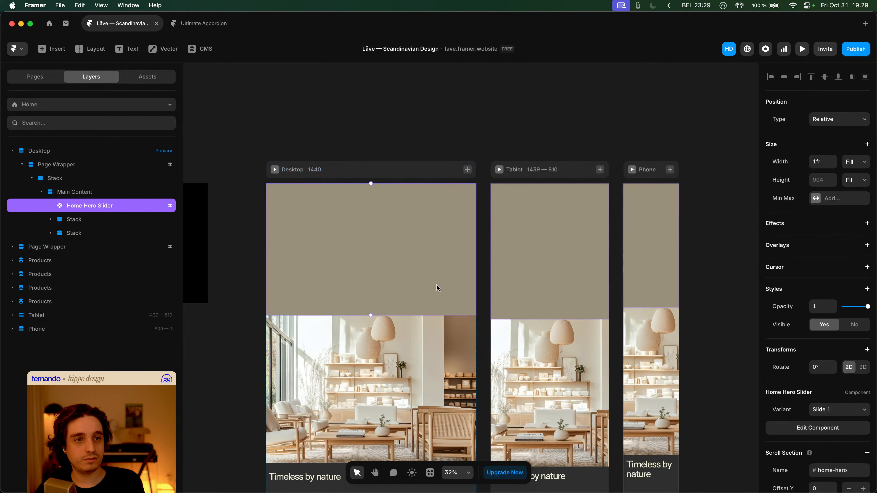
pyautogui.click(274, 169)
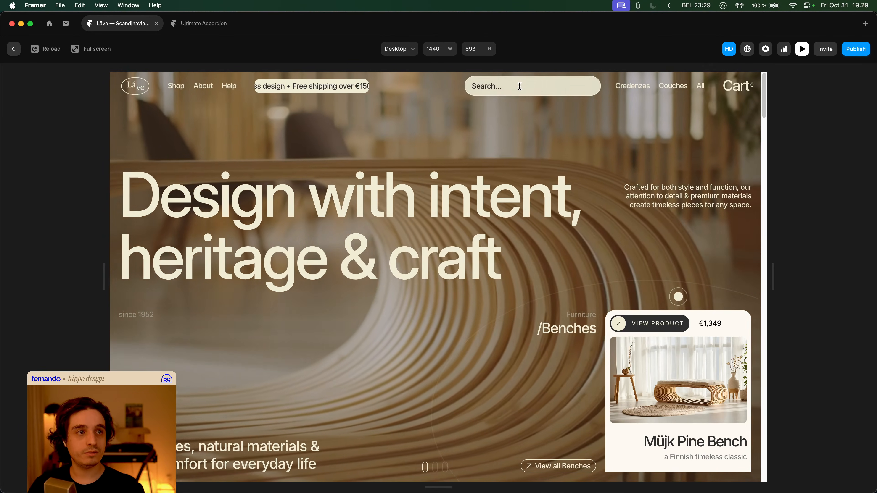
# - Open and close the live site's search overlay twice, then close the cart panel
pyautogui.click(519, 86)
pyautogui.click(597, 135)
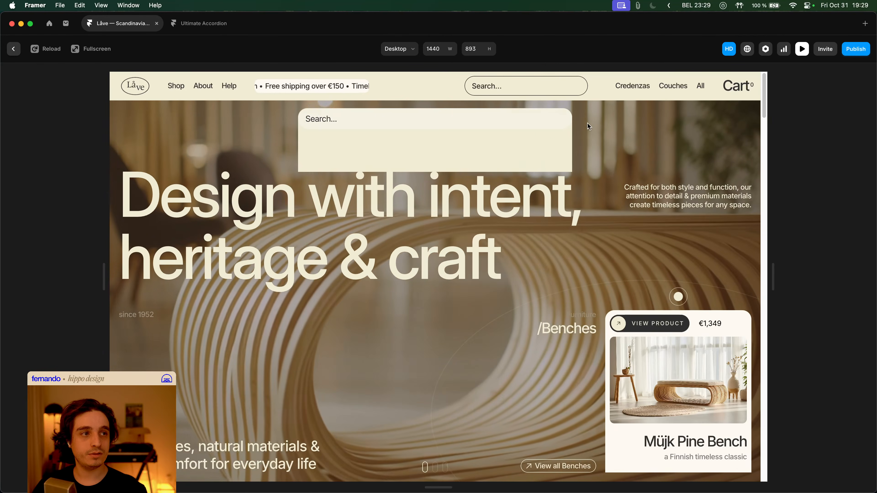
pyautogui.click(542, 91)
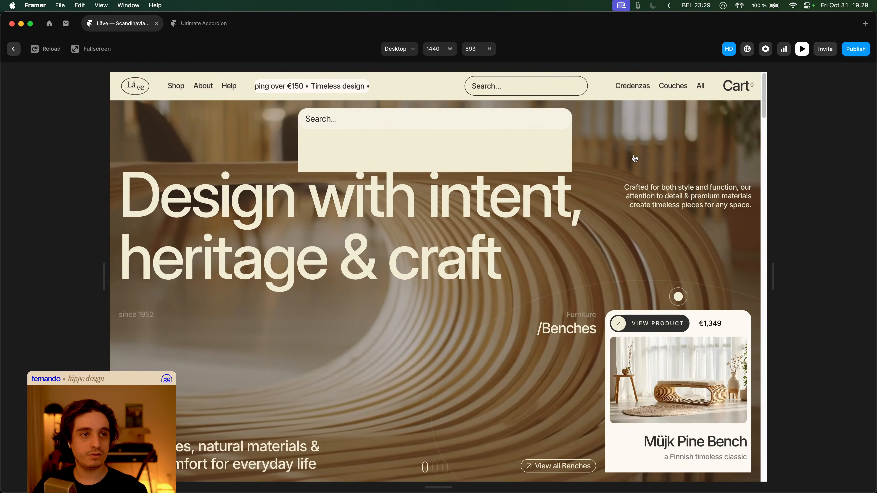
pyautogui.click(633, 160)
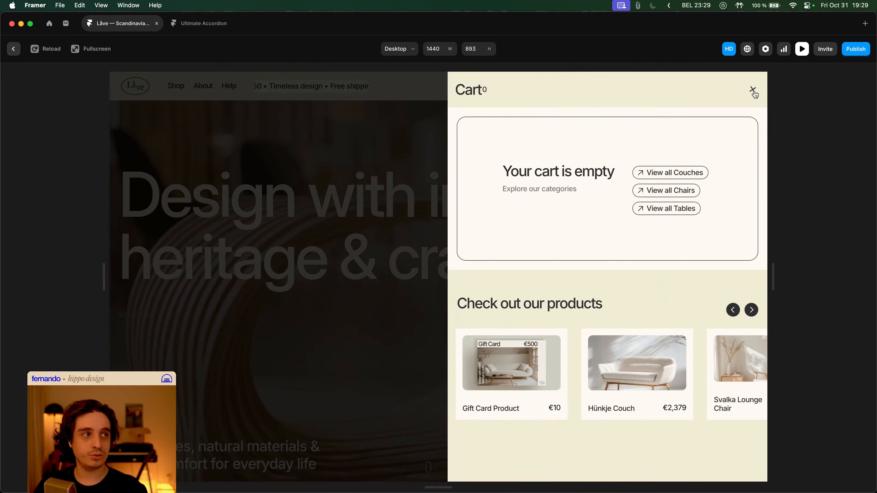
pyautogui.click(430, 153)
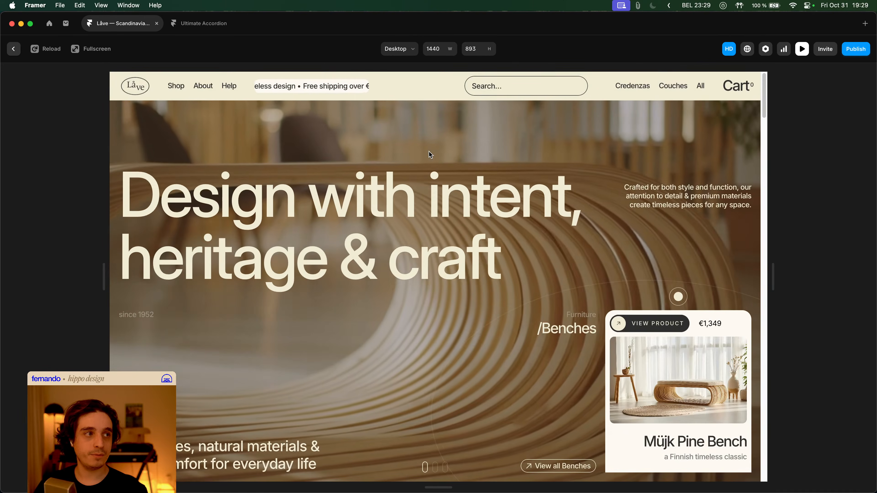
# - Scroll the preview page up and down, then exit to edit the Main layout
pyautogui.scroll(-10, 549, 168)
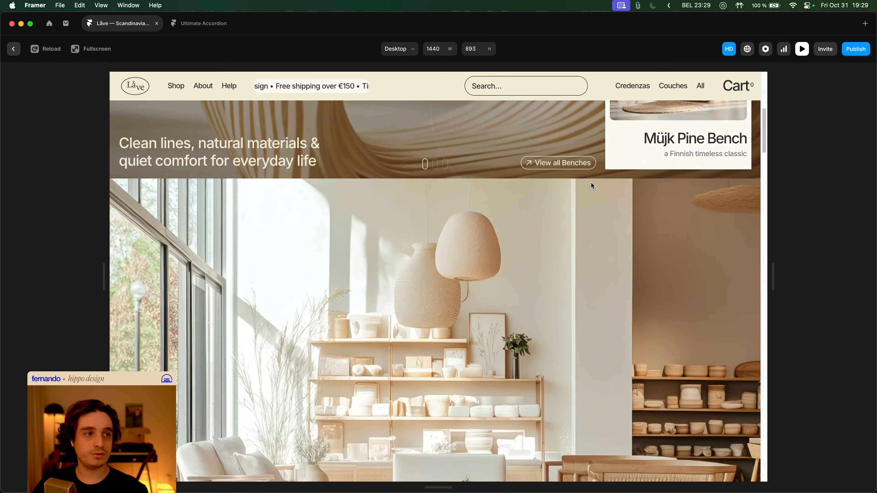
pyautogui.scroll(10, 628, 198)
pyautogui.scroll(-9, 629, 199)
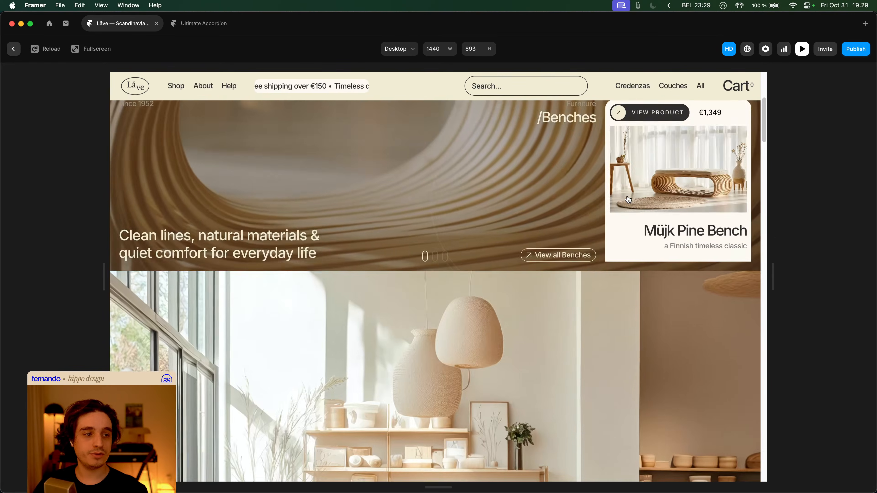
pyautogui.scroll(-2, 627, 201)
pyautogui.scroll(8, 442, 249)
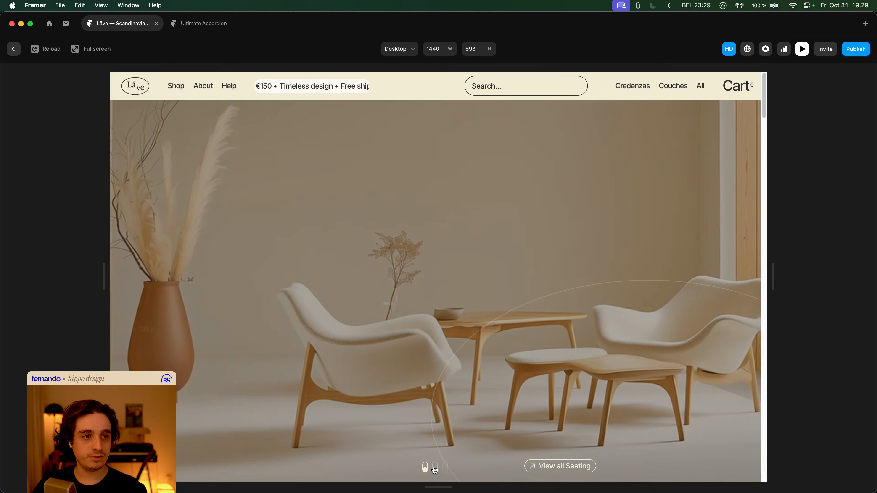
pyautogui.press('Escape')
pyautogui.doubleClick(357, 190)
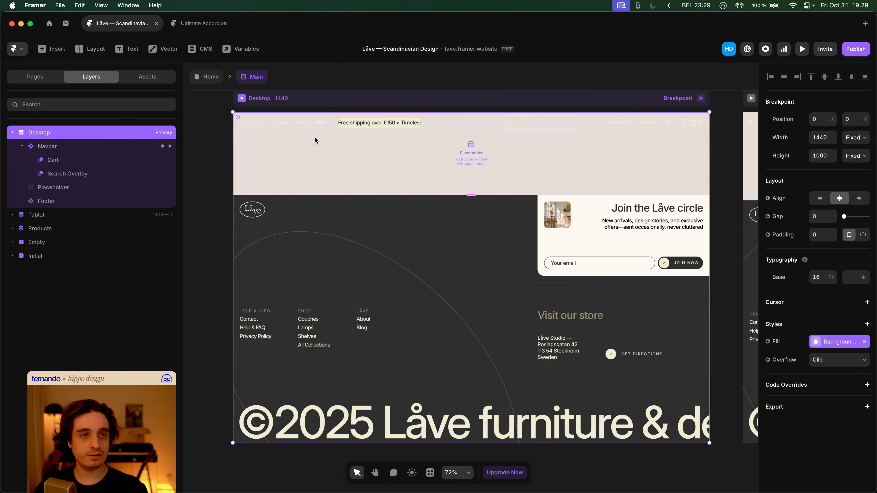
# - Duplicate the Initial Mask in every slide of the Home Hero Slider
pyautogui.click(216, 79)
pyautogui.doubleClick(355, 215)
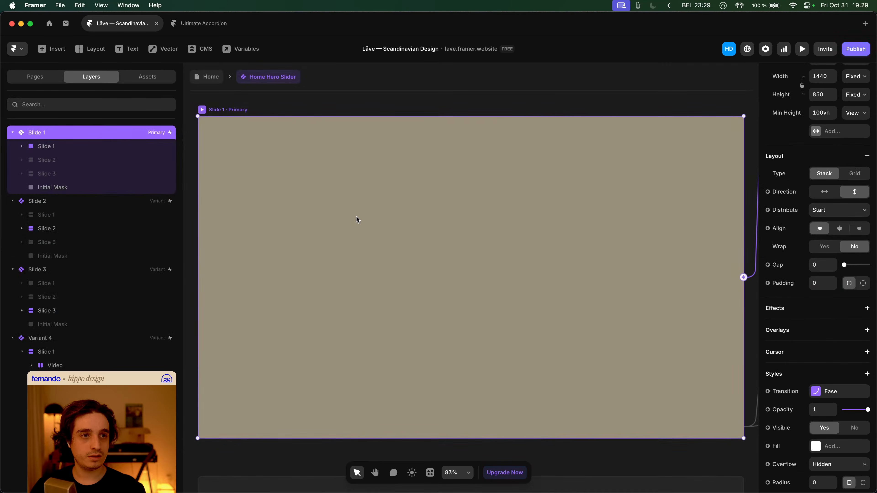
pyautogui.click(387, 206)
pyautogui.scroll(-5, 355, 216)
pyautogui.scroll(-3, 351, 219)
pyautogui.hscroll(4, 356, 236)
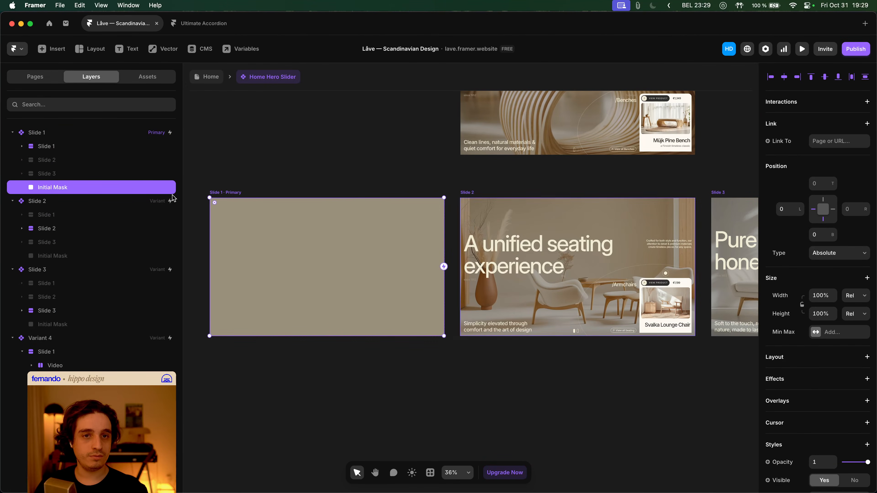
pyautogui.press('super+d')
# - Rename the duplicated mask to Slide Change Mask
pyautogui.doubleClick(45, 200)
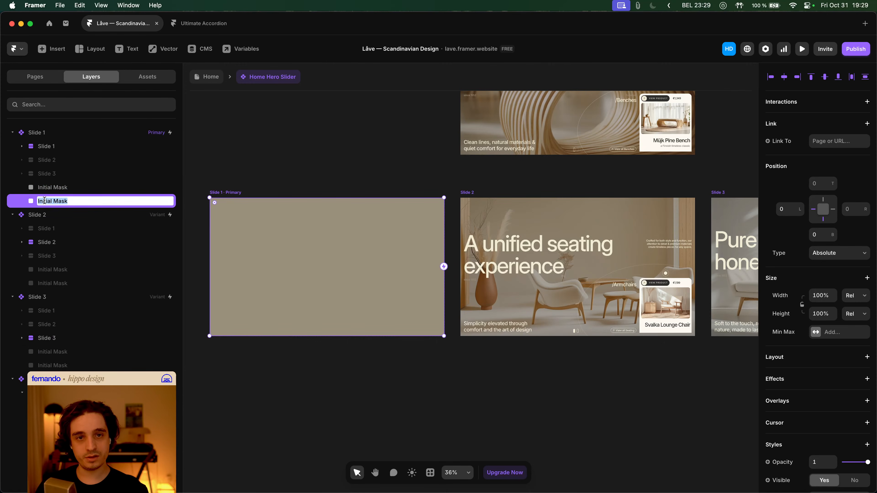
pyautogui.doubleClick(44, 201)
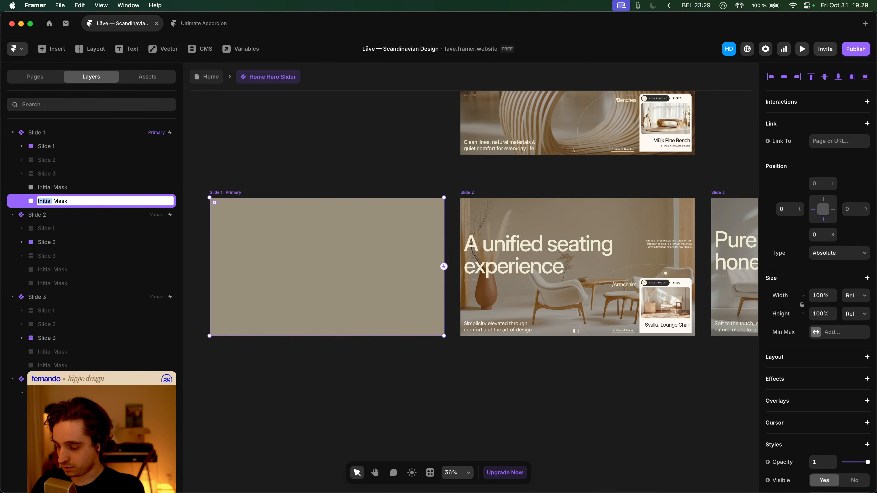
pyautogui.write('Slide Change')
pyautogui.press('Return')
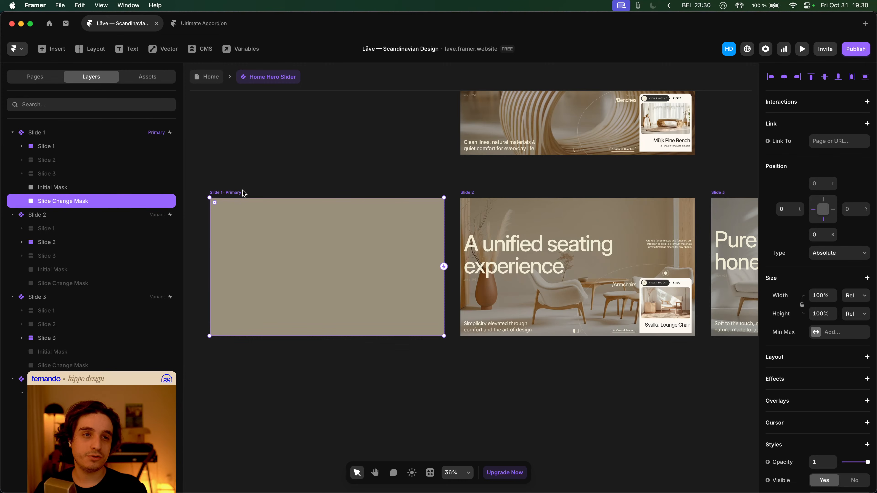
# - Select Variant 4's Slide Change Mask and toggle its visibility back on
pyautogui.scroll(5, 479, 174)
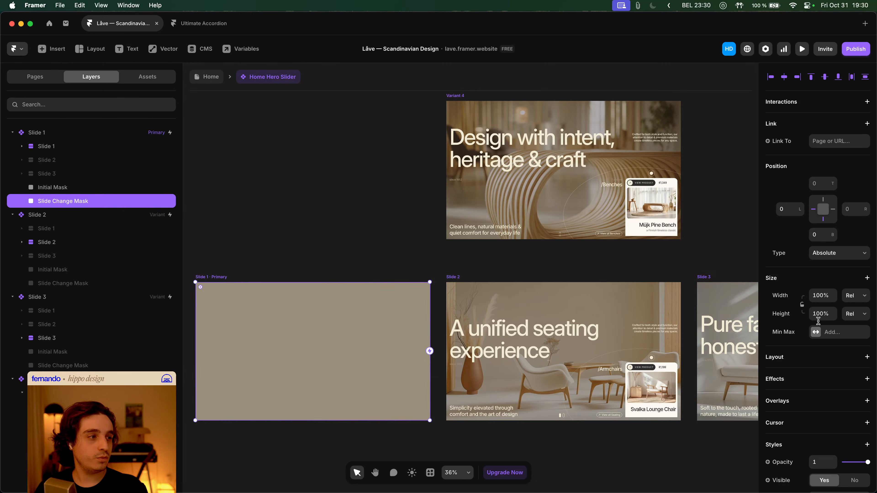
pyautogui.scroll(-5, 802, 303)
pyautogui.click(854, 321)
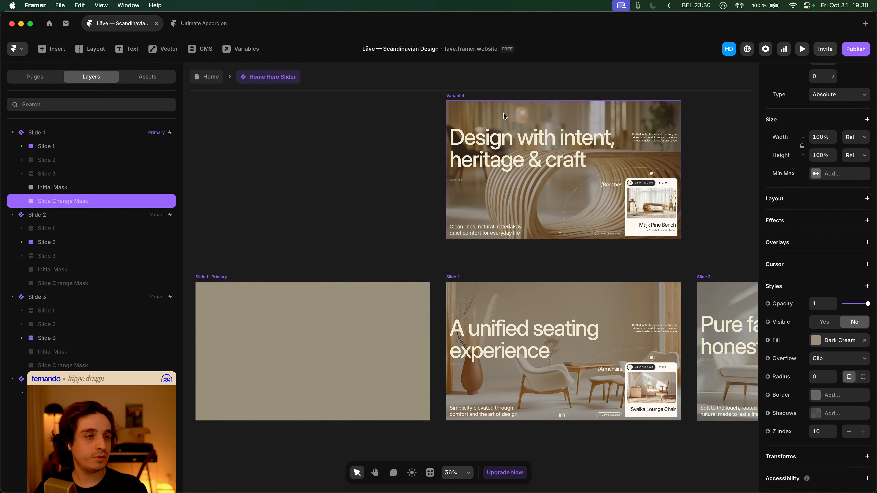
pyautogui.click(459, 96)
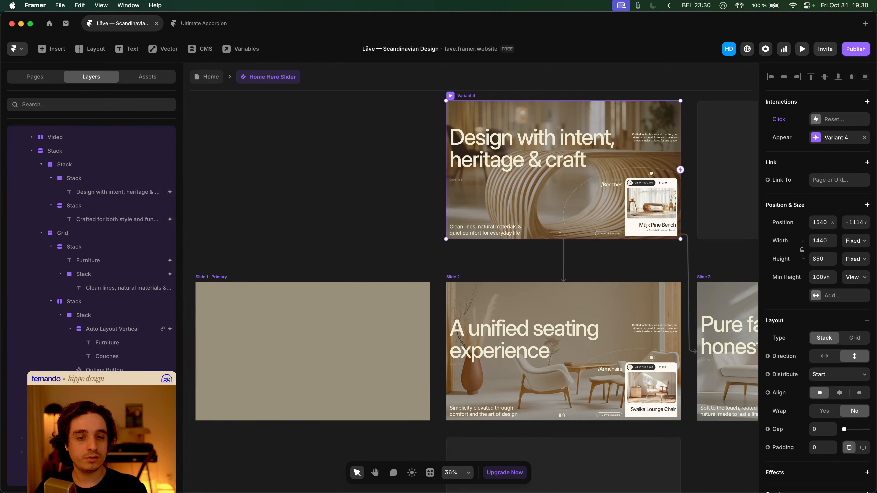
pyautogui.click(563, 252)
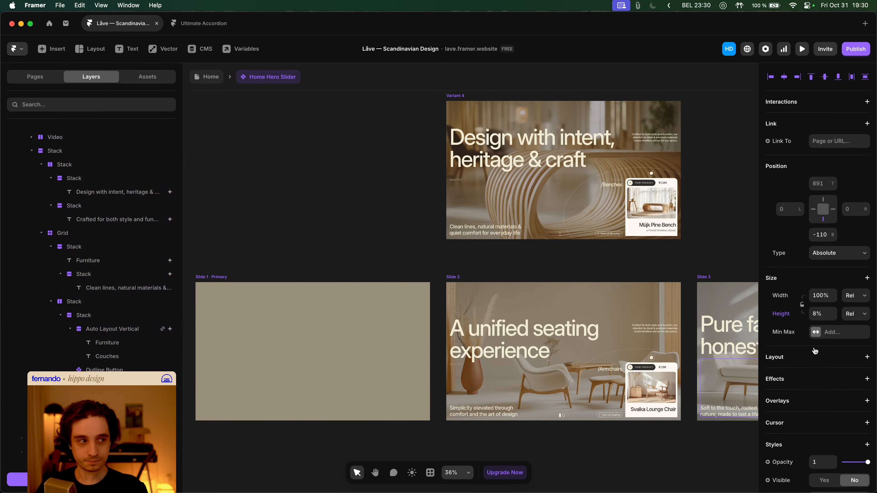
pyautogui.scroll(-3, 835, 389)
pyautogui.click(830, 397)
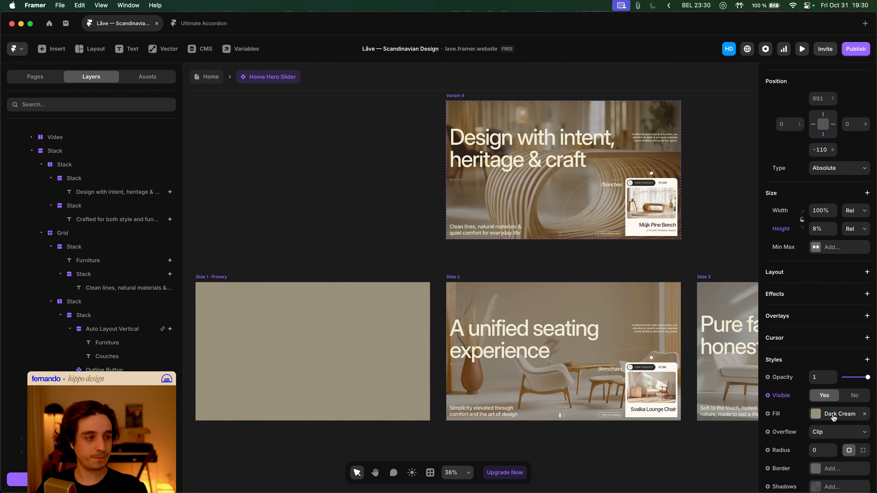
pyautogui.scroll(5, 110, 247)
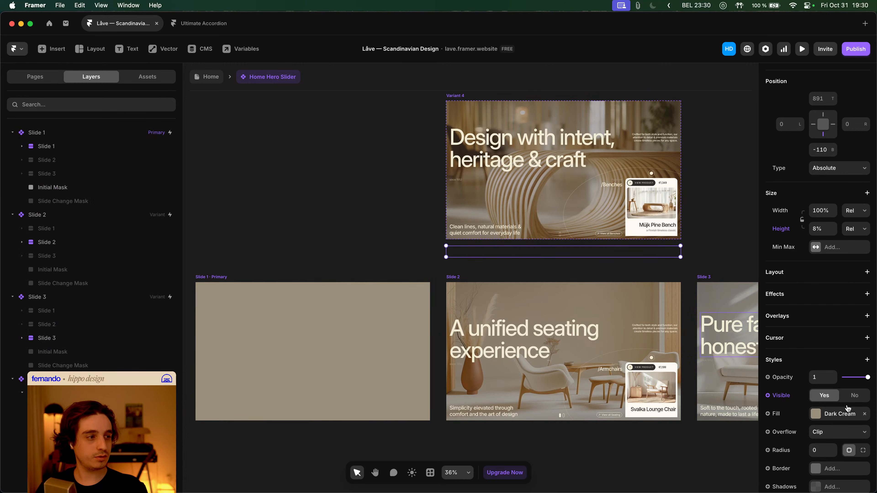
# - Fill the Slide Change Mask with Black and stretch it to cover Variant 4
pyautogui.click(846, 417)
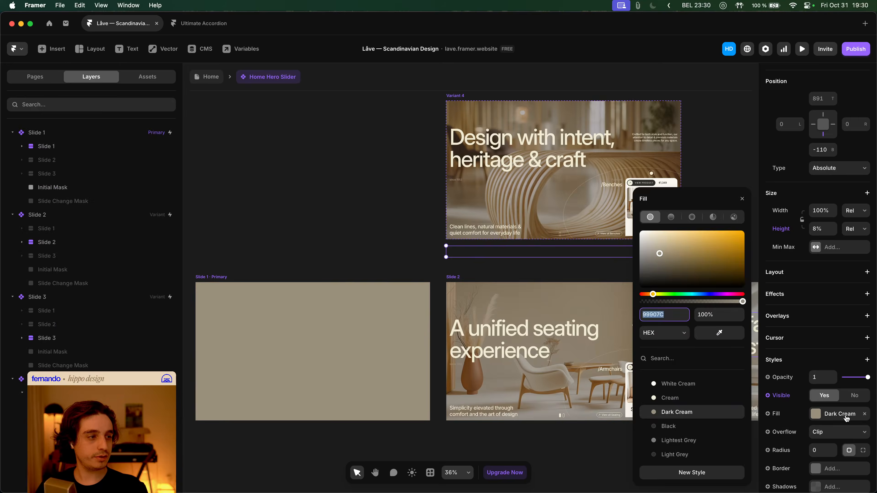
pyautogui.click(688, 430)
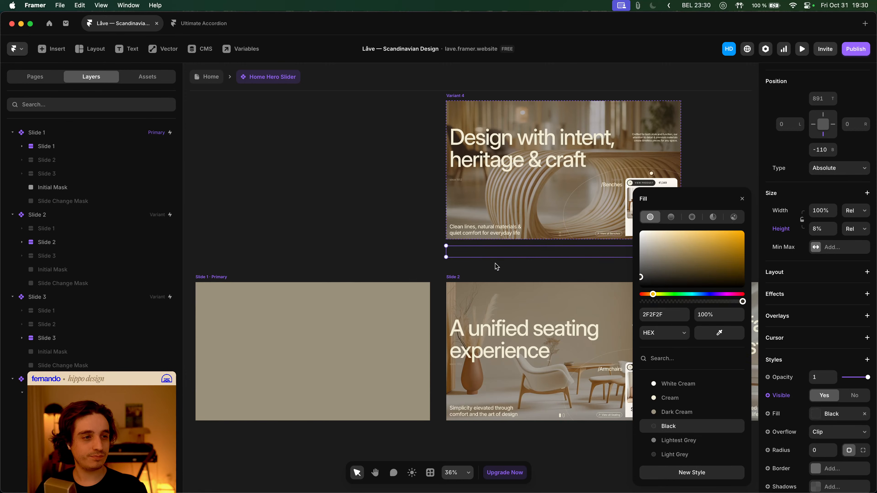
pyautogui.moveTo(502, 255); pyautogui.dragTo(500, 221)
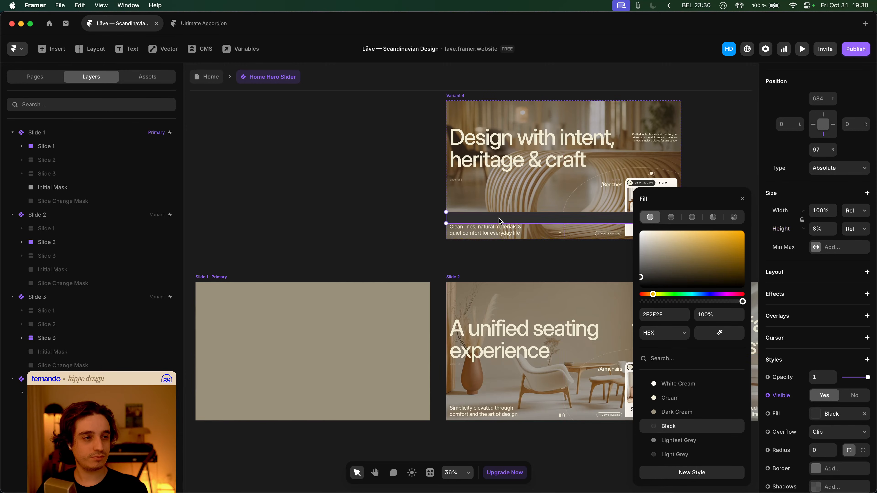
pyautogui.click(742, 199)
pyautogui.hotkey('alt', 'w')
pyautogui.moveTo(606, 114); pyautogui.dragTo(611, 239)
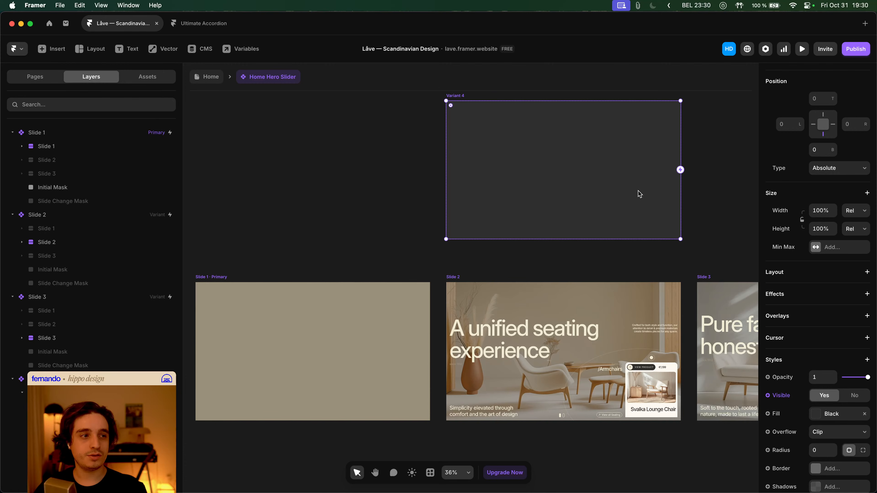
pyautogui.moveTo(639, 193); pyautogui.dragTo(532, 222)
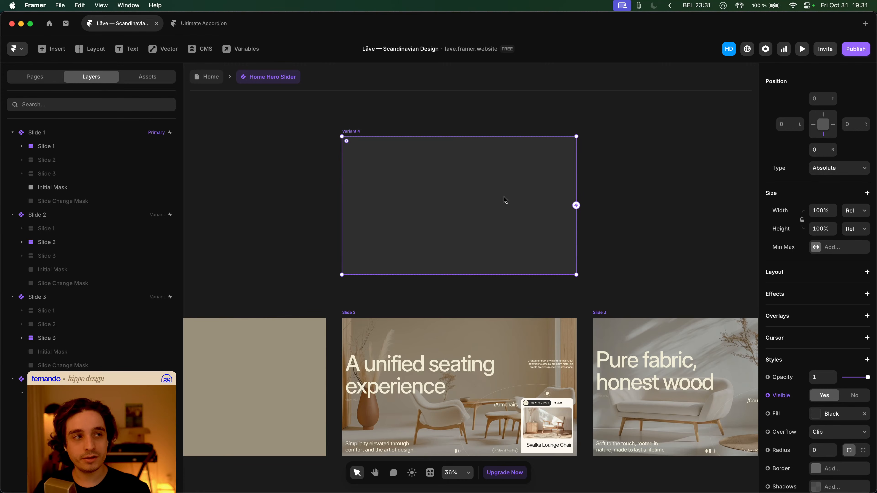
# - Delete the black Slide Change Mask and inspect Variant 4's Initial Mask layers
pyautogui.press('Delete')
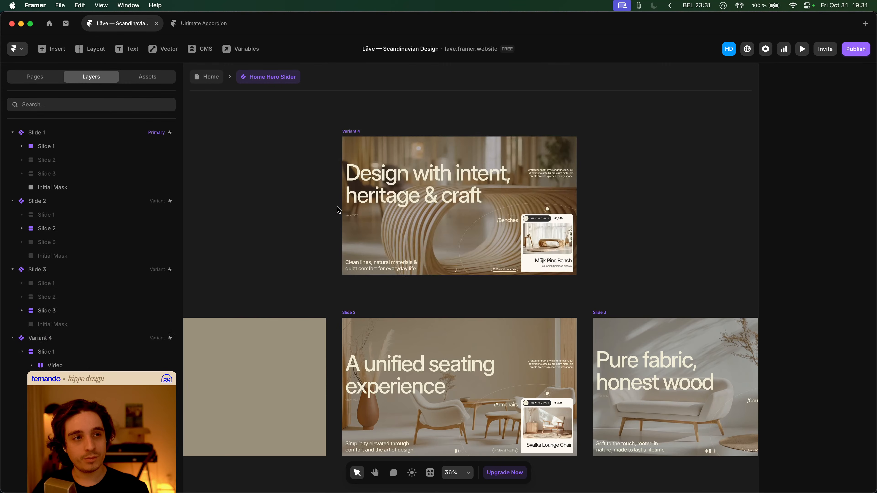
pyautogui.click(114, 189)
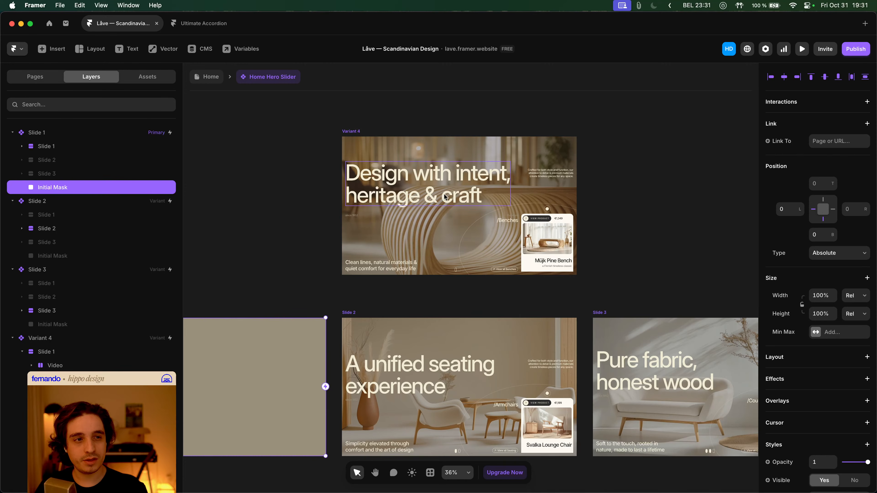
pyautogui.click(40, 338)
pyautogui.scroll(-4, 69, 276)
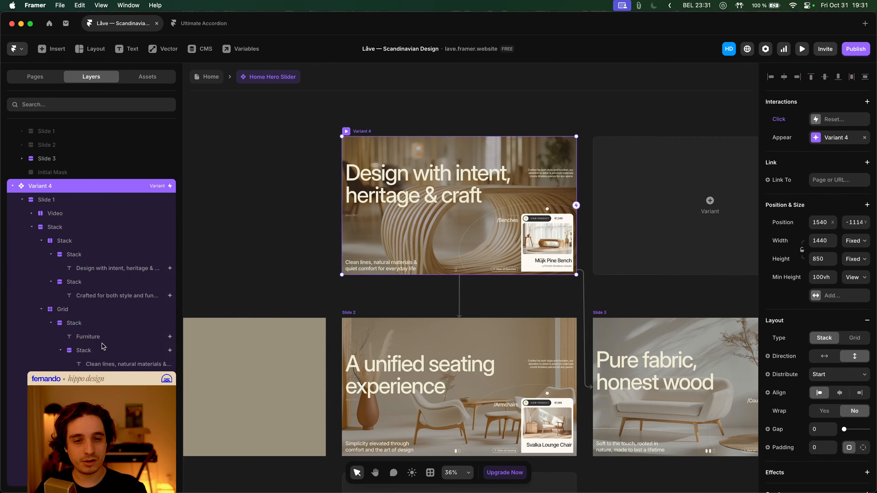
pyautogui.scroll(4, 41, 225)
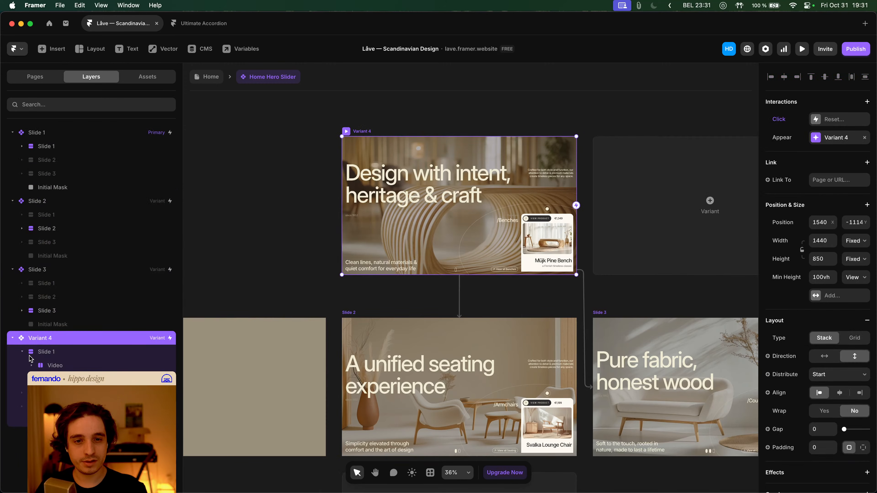
pyautogui.click(23, 352)
pyautogui.click(48, 393)
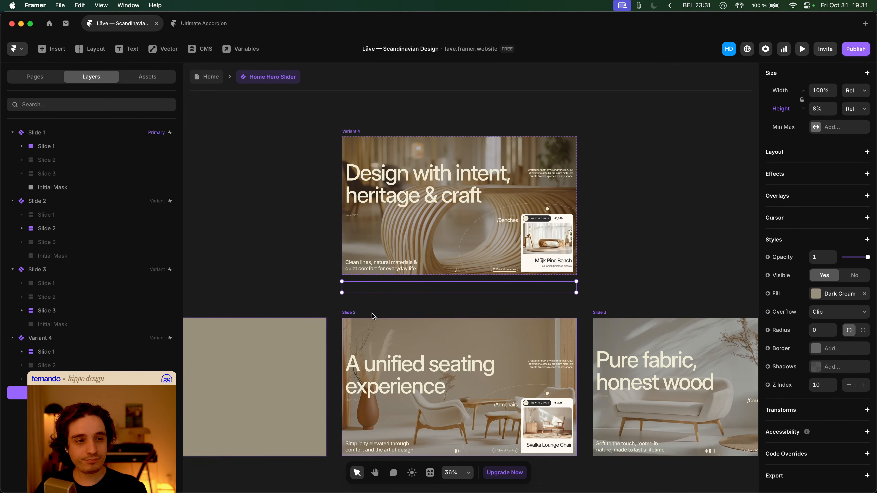
# - Set Slide 2's Dark Cream Initial Mask to visible
pyautogui.click(352, 313)
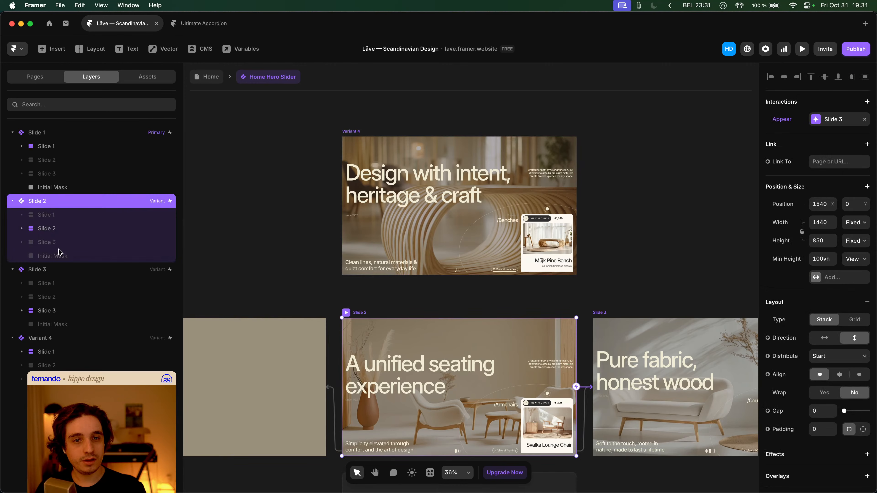
pyautogui.click(62, 255)
pyautogui.scroll(-3, 836, 361)
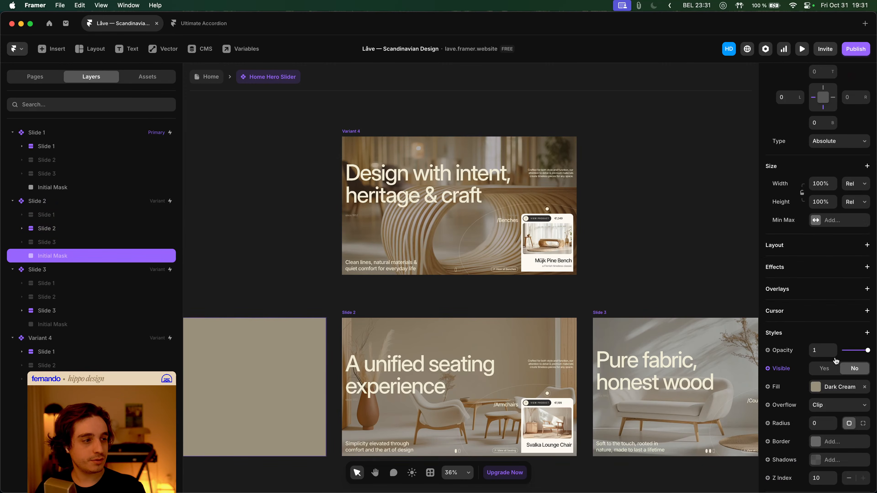
pyautogui.click(824, 369)
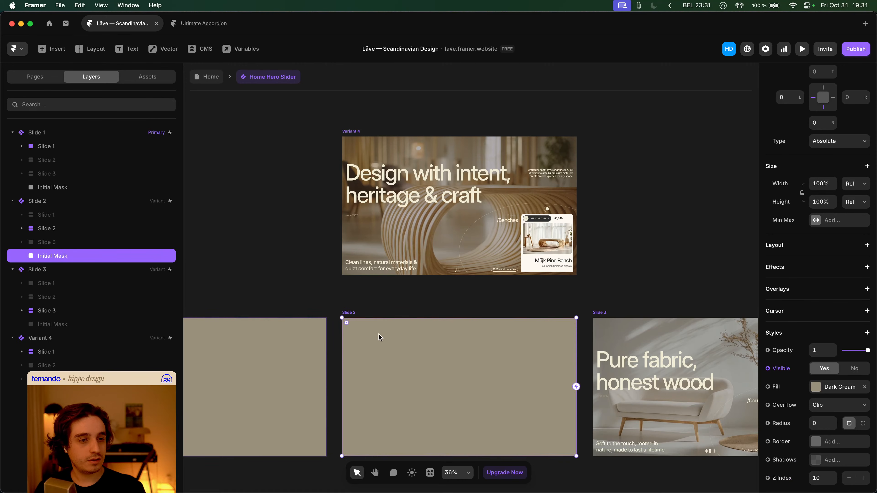
pyautogui.scroll(-5, 400, 339)
pyautogui.moveTo(430, 245); pyautogui.dragTo(434, 381)
pyautogui.press('super+z')
# - Pin the mask right at 100% width, then undo its move onto Slide 3
pyautogui.moveTo(419, 257); pyautogui.dragTo(659, 257)
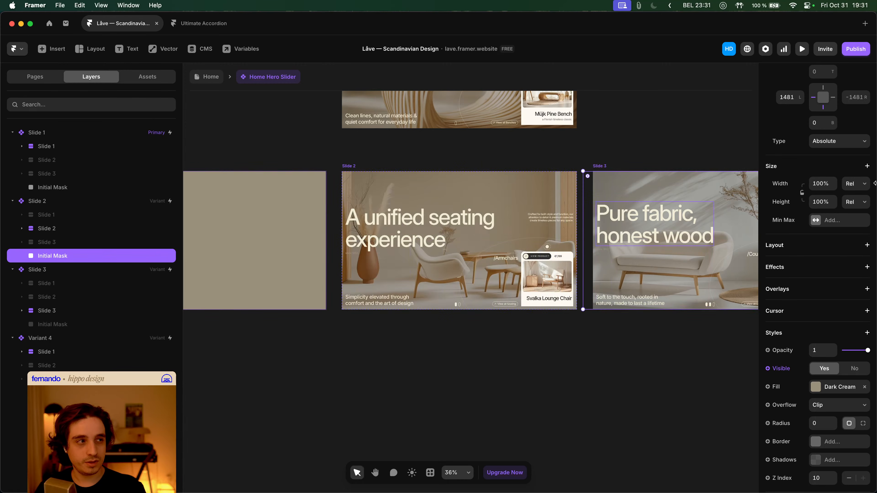
pyautogui.click(831, 103)
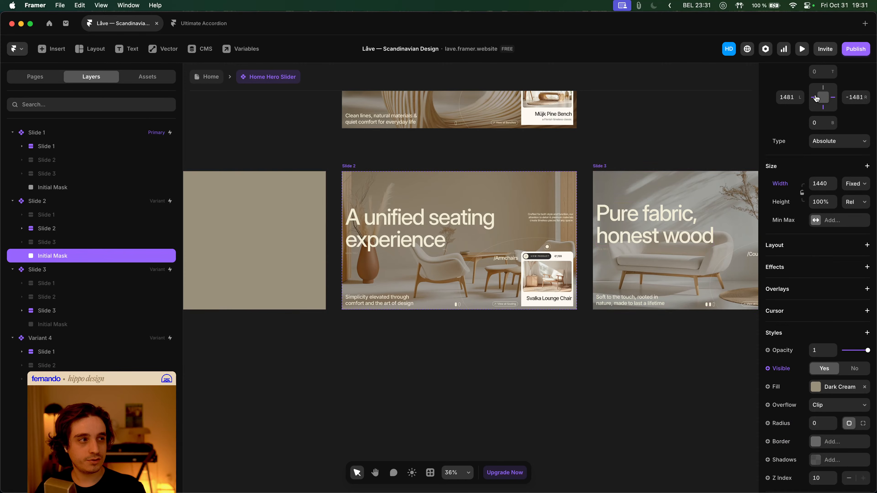
pyautogui.click(826, 184)
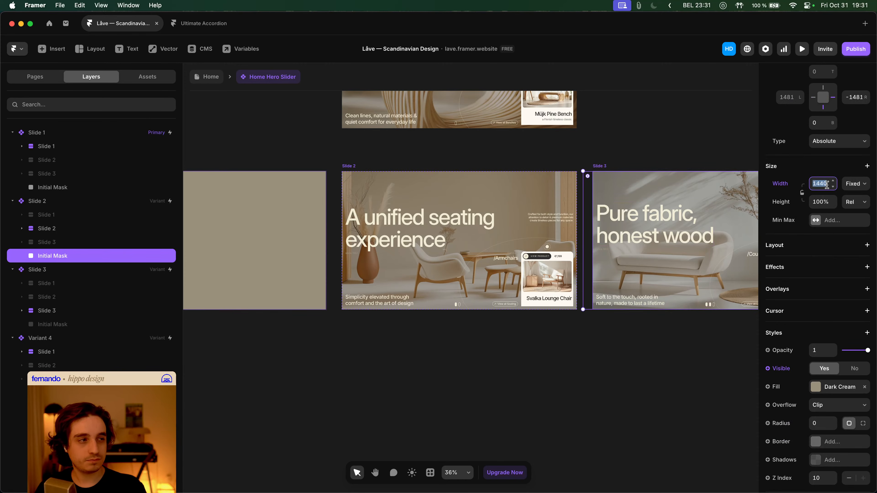
pyautogui.write('100')
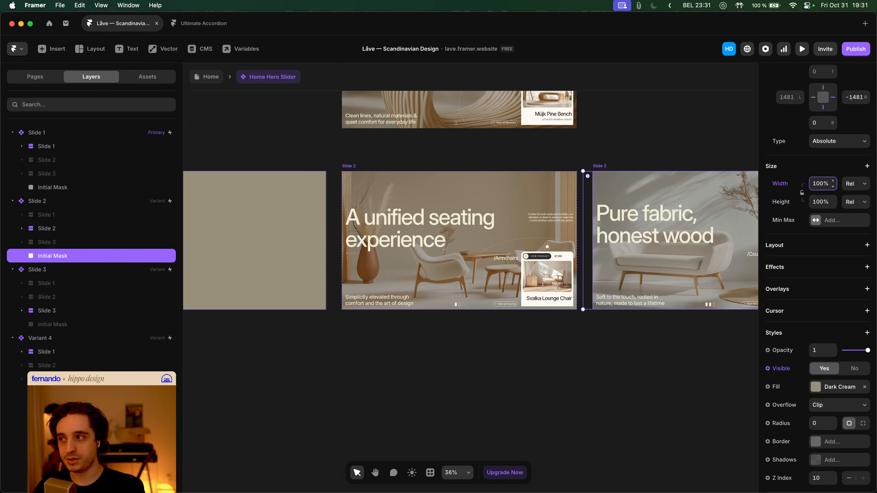
pyautogui.press('Return')
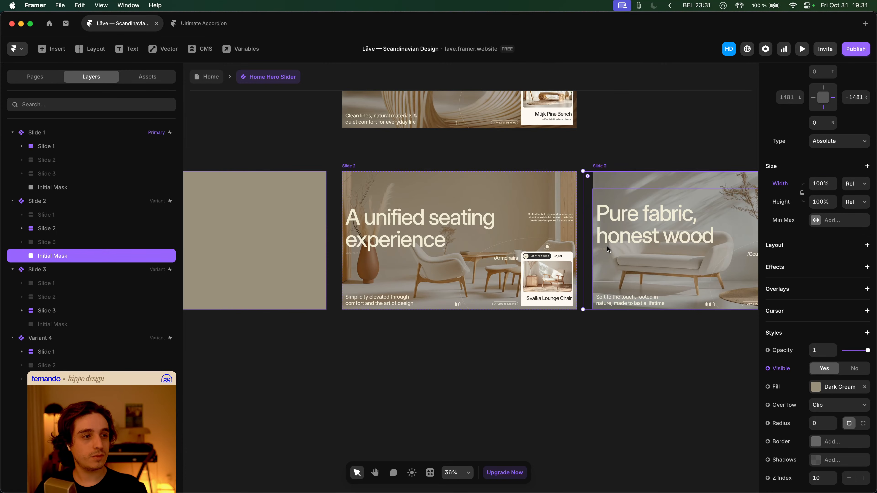
pyautogui.hotkey('ctrl', 'z')
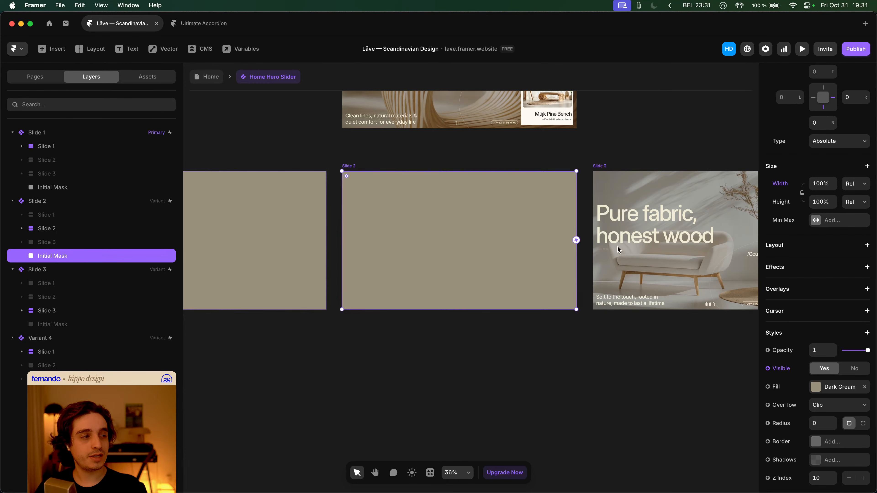
pyautogui.scroll(2, 813, 332)
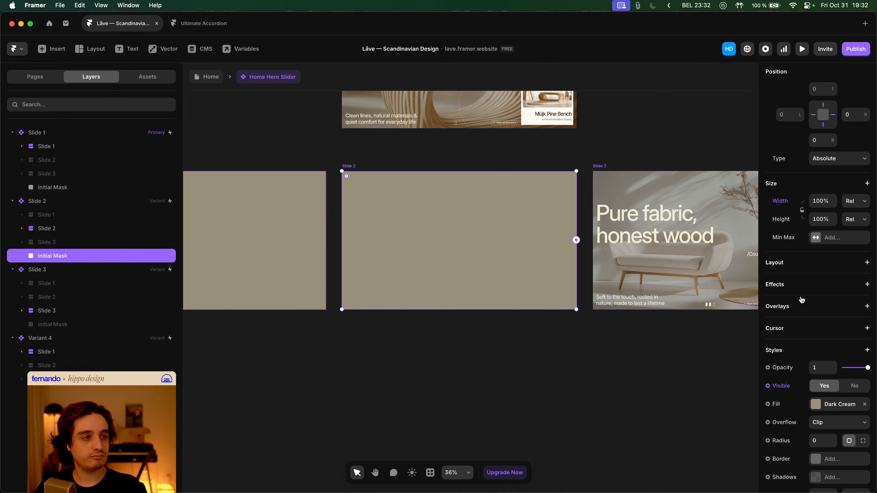
# - Add an Appear effect to Slide 2's Initial Mask, then undo it
pyautogui.click(806, 292)
pyautogui.click(806, 294)
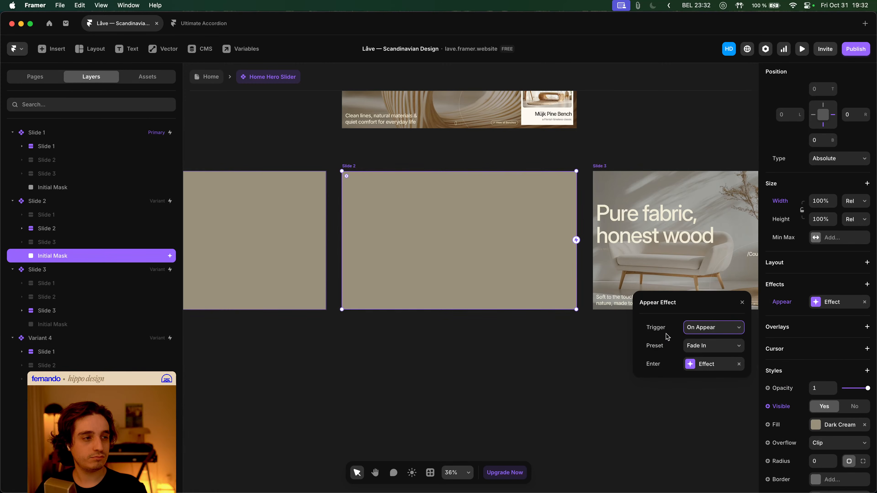
pyautogui.press('Escape')
pyautogui.press('super+z')
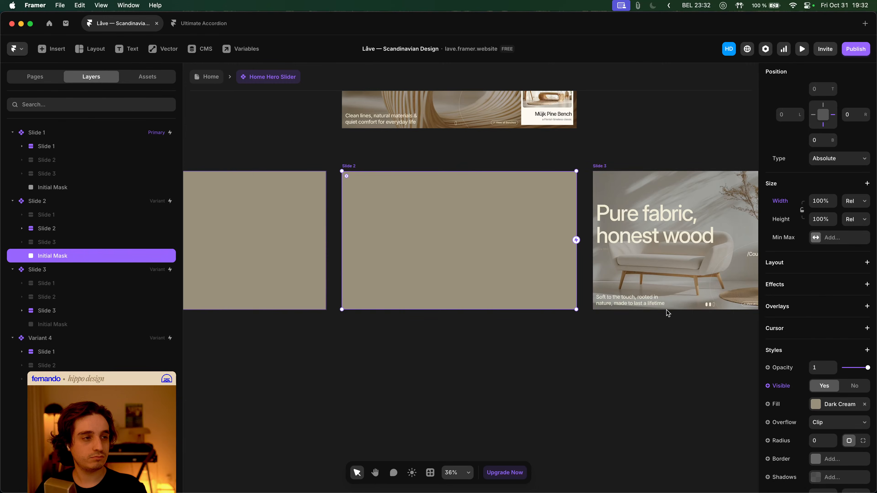
pyautogui.press('super+z')
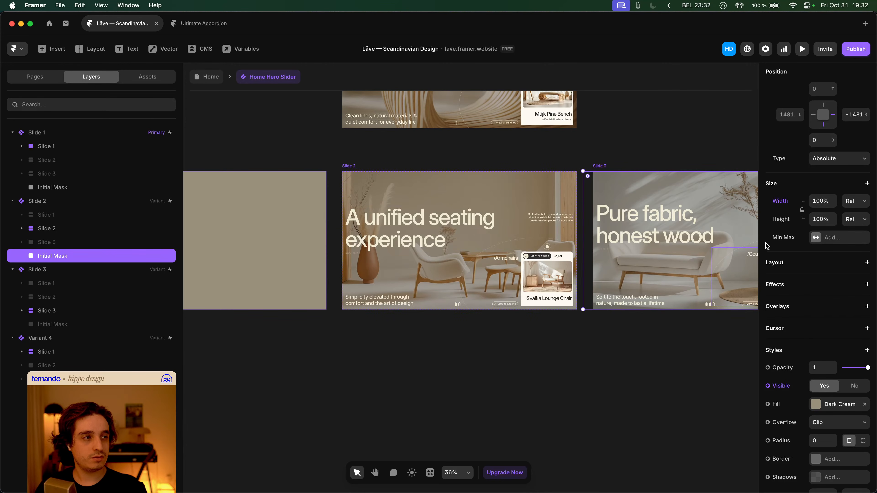
# - Add an Appear effect entering from Offset X -1500 at opacity 1
pyautogui.click(793, 275)
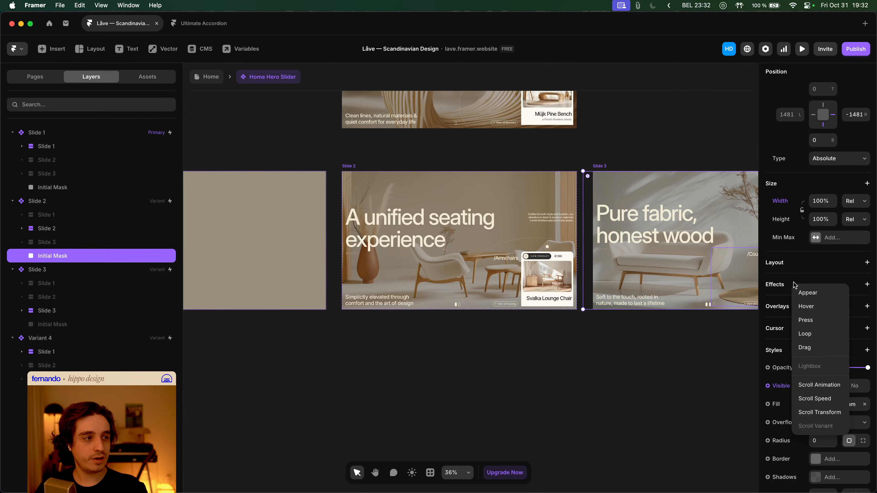
pyautogui.click(807, 292)
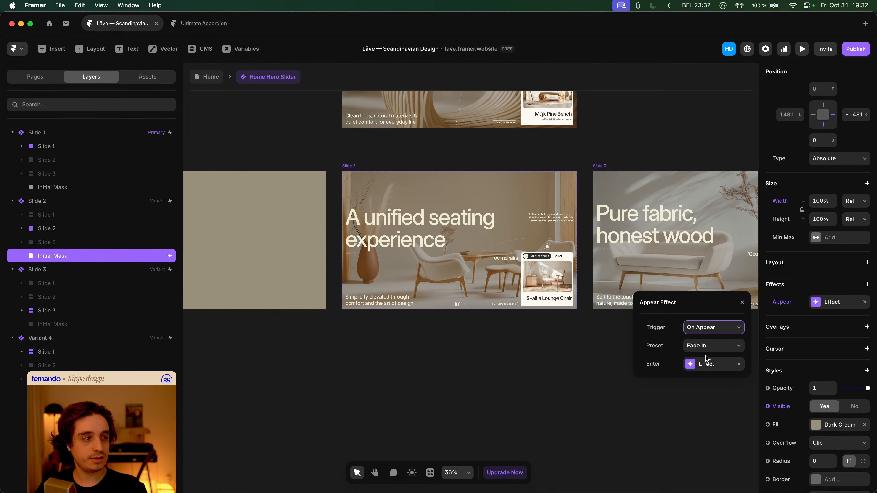
pyautogui.click(710, 366)
pyautogui.click(699, 401)
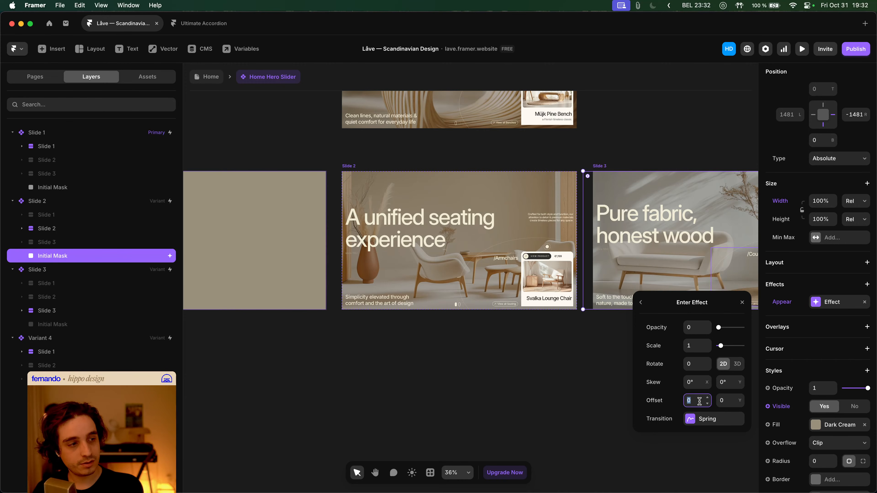
pyautogui.write('1500')
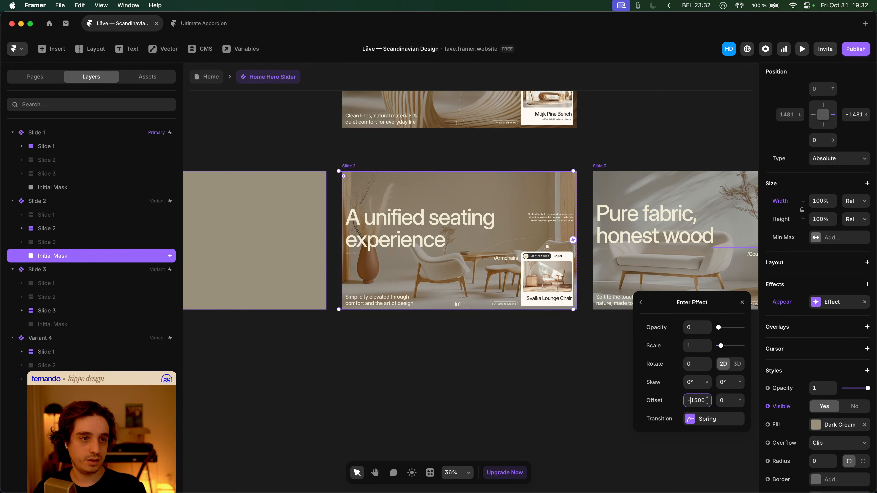
pyautogui.moveTo(719, 330); pyautogui.dragTo(778, 329)
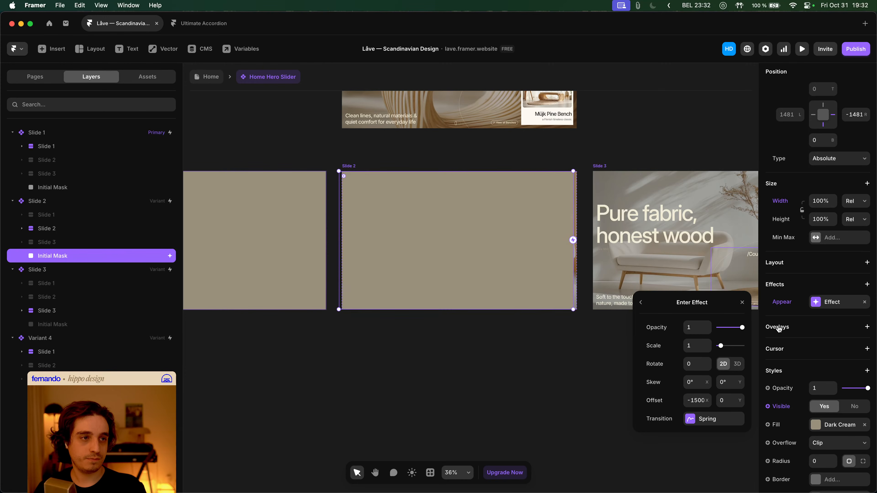
pyautogui.click(617, 354)
# - Preview the Home page, advance the hero slider to the second slide, then close the preview
pyautogui.click(206, 76)
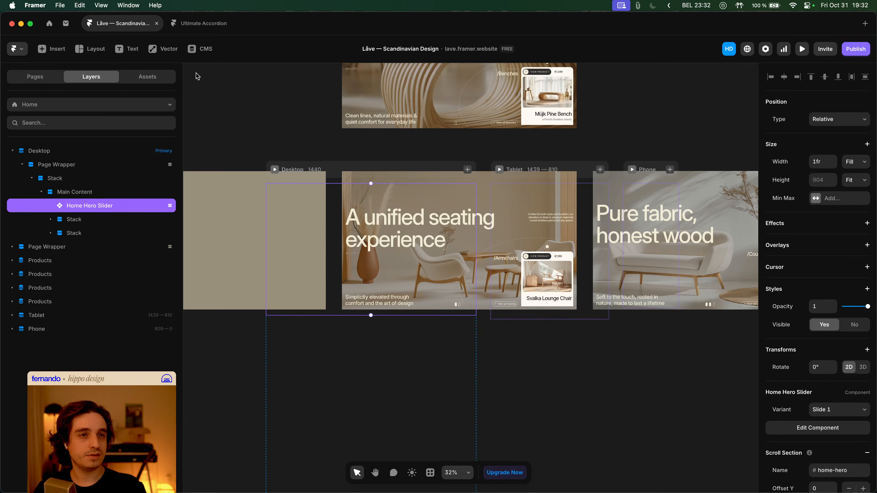
pyautogui.click(274, 170)
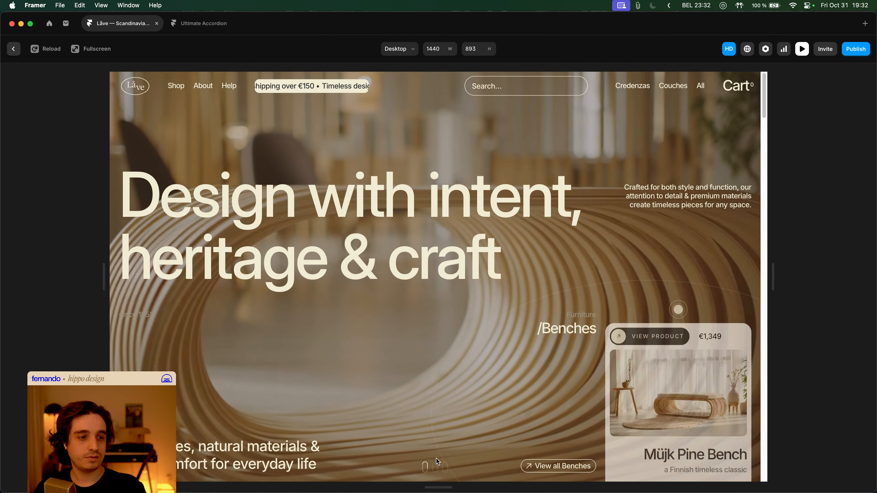
pyautogui.click(435, 467)
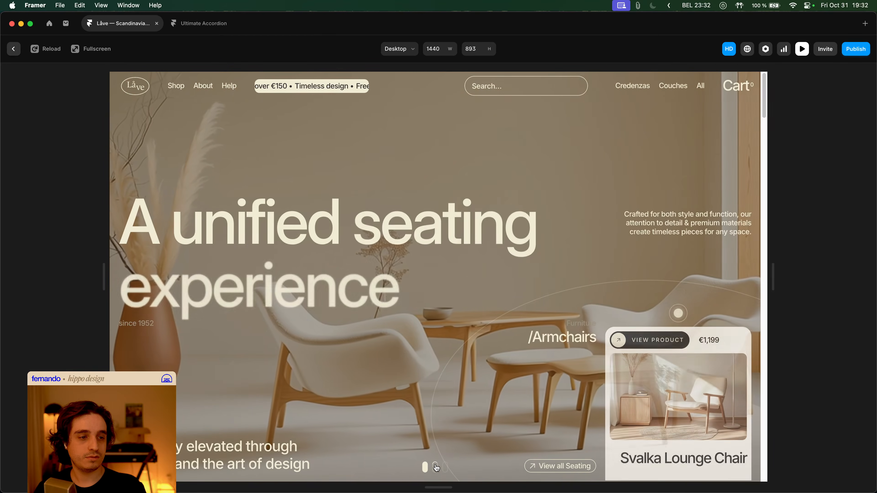
pyautogui.press('Escape')
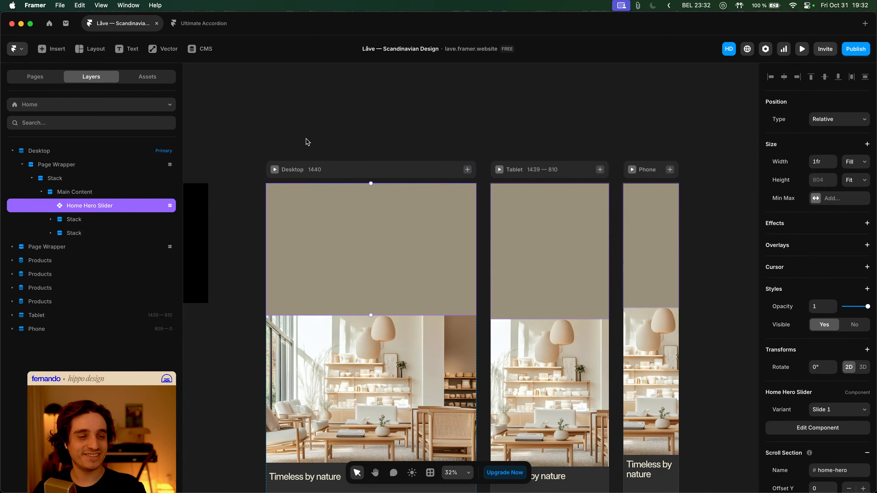
pyautogui.doubleClick(310, 211)
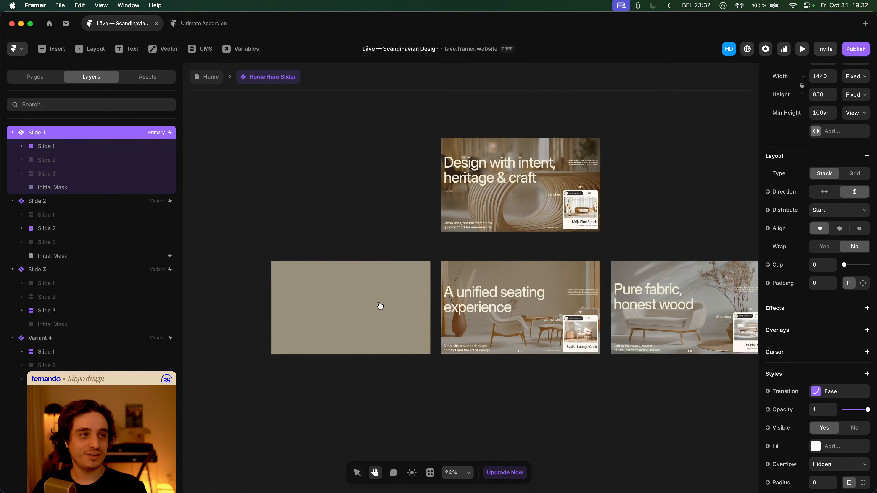
pyautogui.click(411, 157)
pyautogui.click(52, 393)
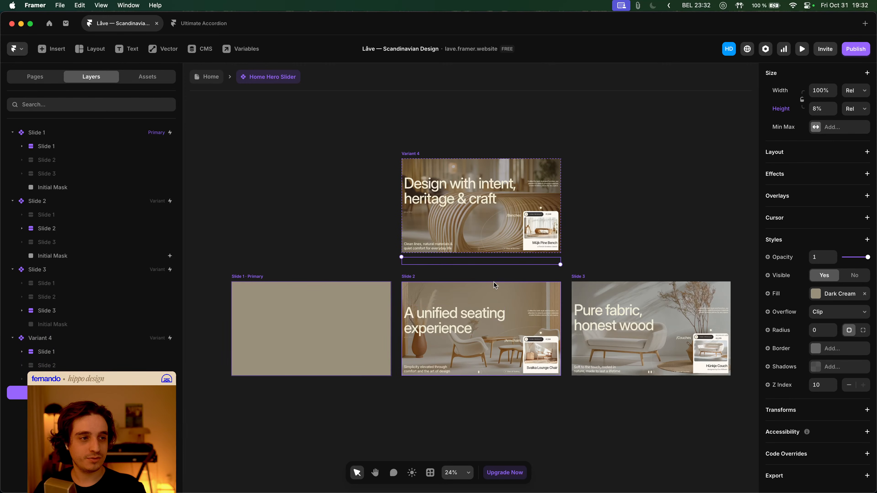
pyautogui.click(364, 284)
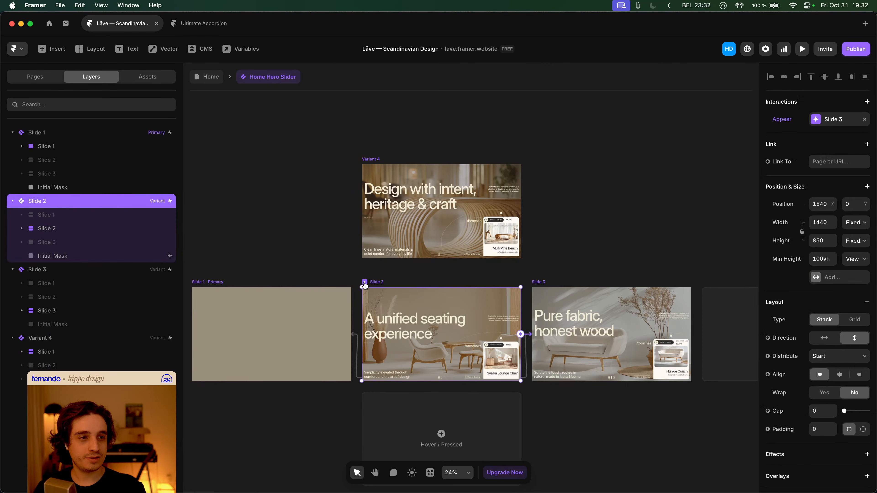
pyautogui.click(98, 256)
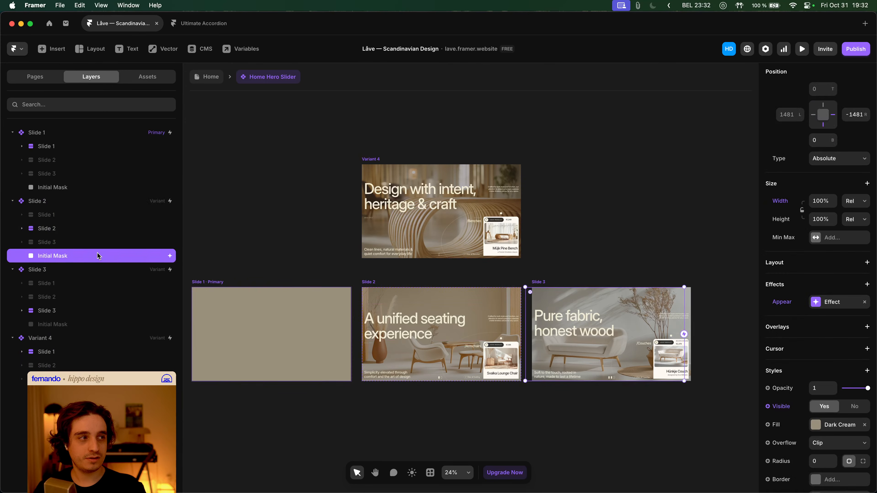
pyautogui.rightClick(97, 255)
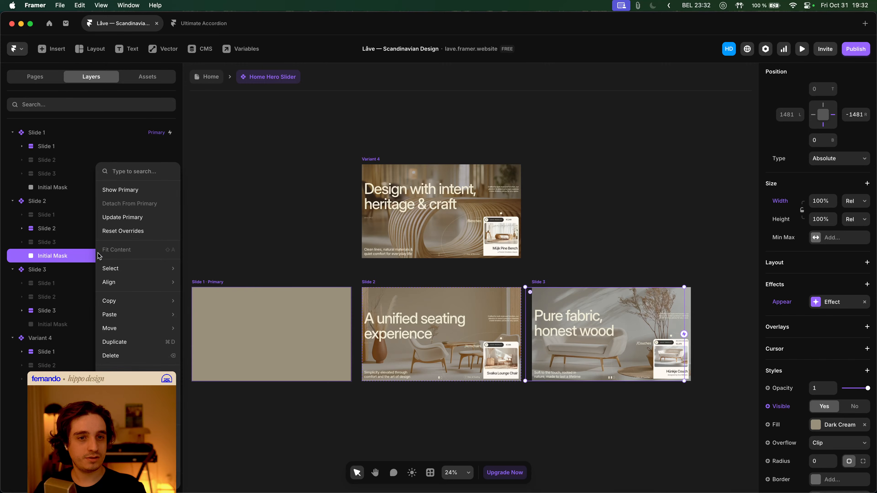
pyautogui.moveTo(158, 301)
pyautogui.click(213, 318)
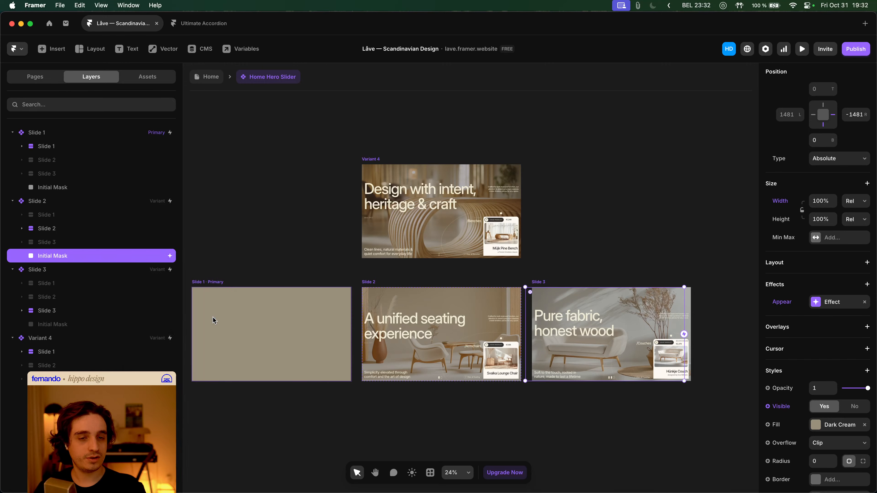
pyautogui.click(496, 246)
pyautogui.scroll(-3, 91, 304)
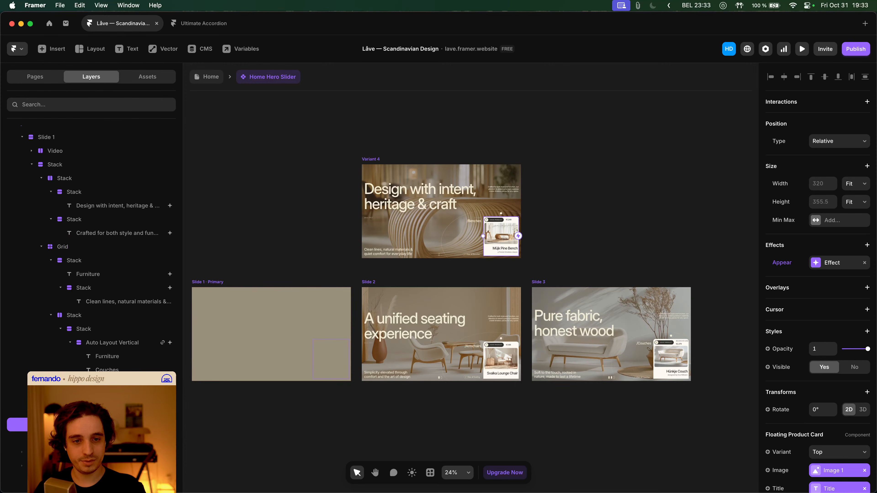
pyautogui.click(66, 246)
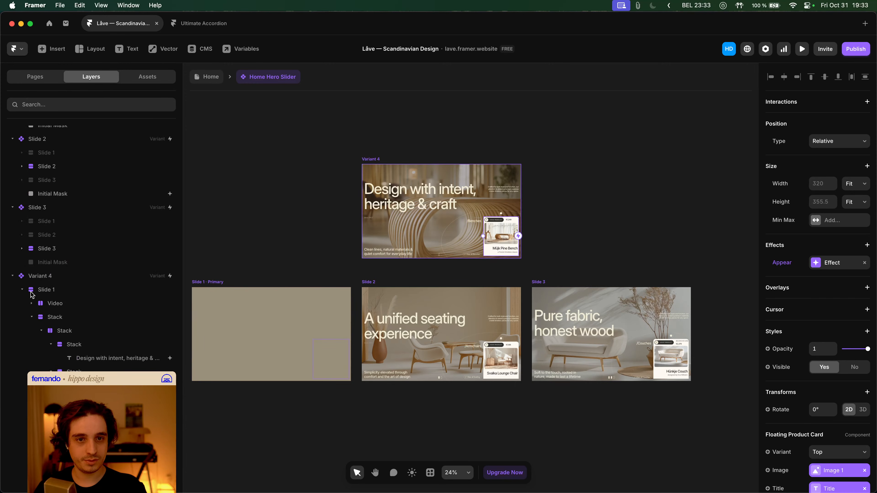
pyautogui.rightClick(53, 392)
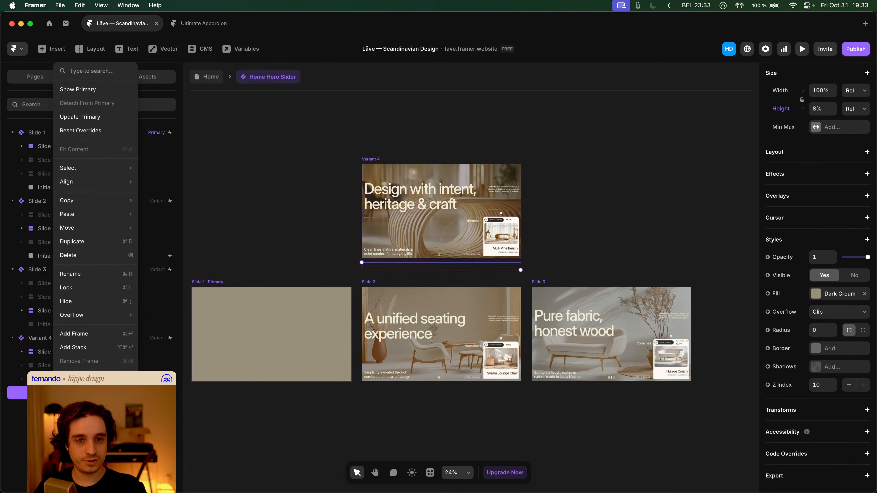
pyautogui.moveTo(120, 216)
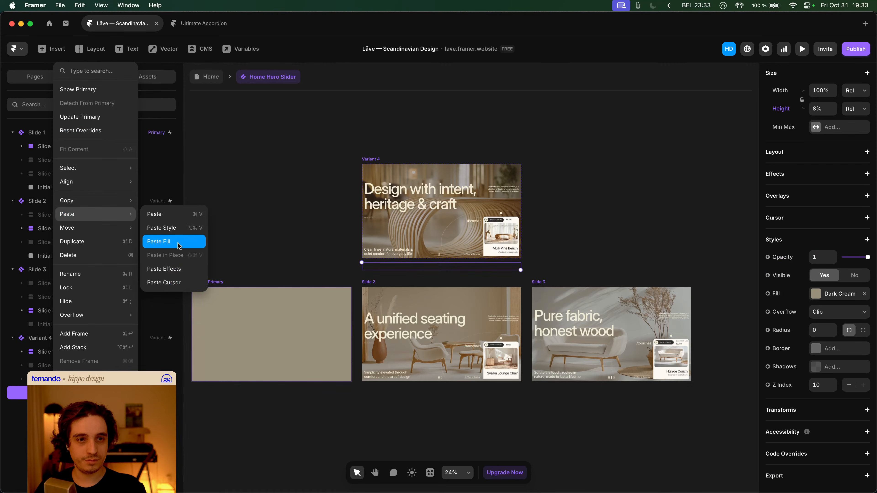
pyautogui.click(161, 227)
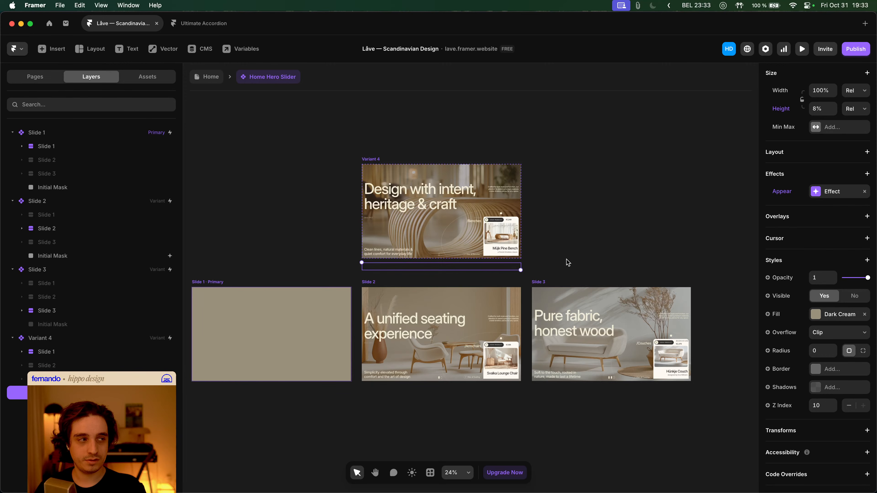
pyautogui.press('super+z')
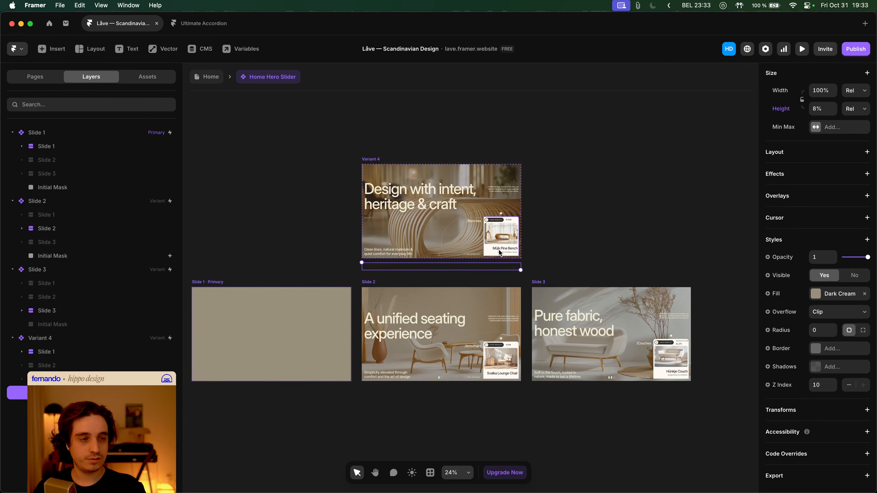
pyautogui.click(364, 280)
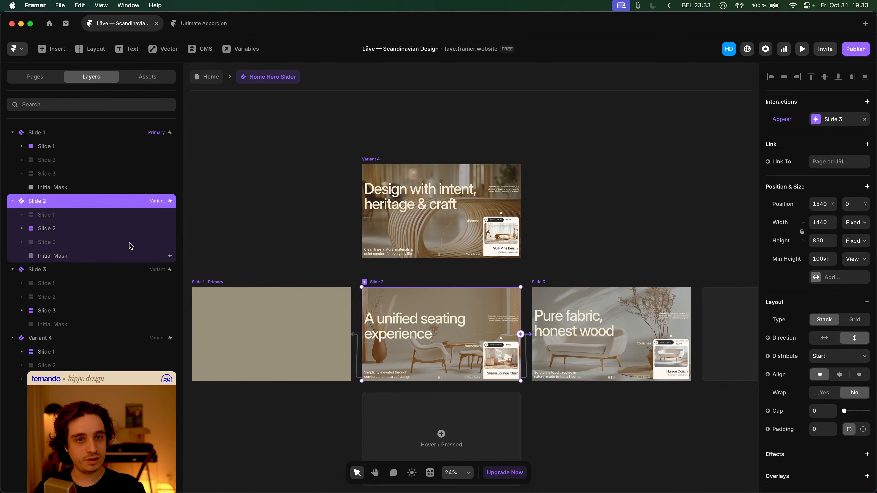
# - Set Slide 2's Initial Mask right offset to -1480
pyautogui.click(114, 255)
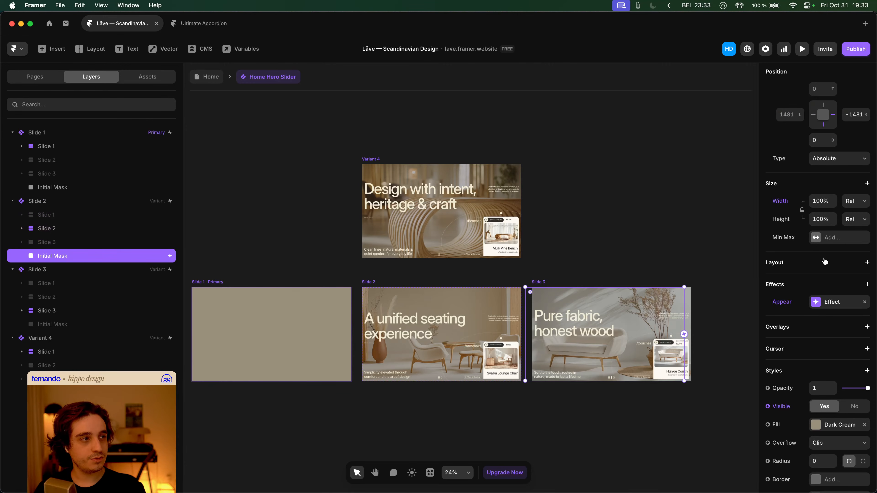
pyautogui.scroll(3, 824, 258)
pyautogui.click(853, 209)
pyautogui.press('super+c')
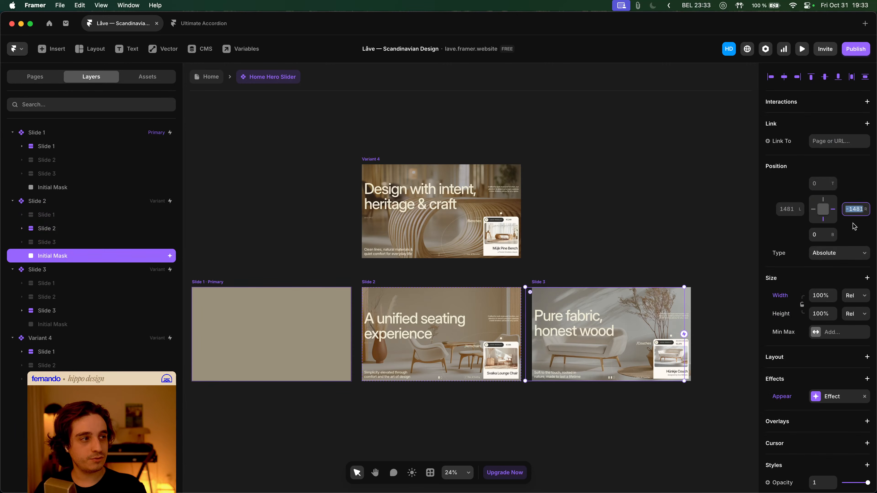
pyautogui.press('Up')
pyautogui.press('super+a')
pyautogui.press('Tab')
# - Make the thin strip in Variant 4 100% relative height and drag it to cover the slide
pyautogui.click(368, 162)
pyautogui.press('super+v')
pyautogui.scroll(3, 827, 257)
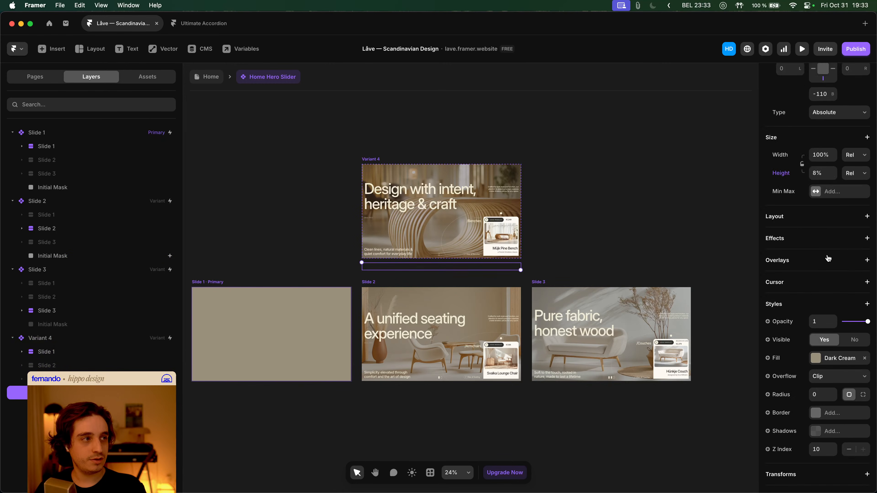
pyautogui.click(850, 184)
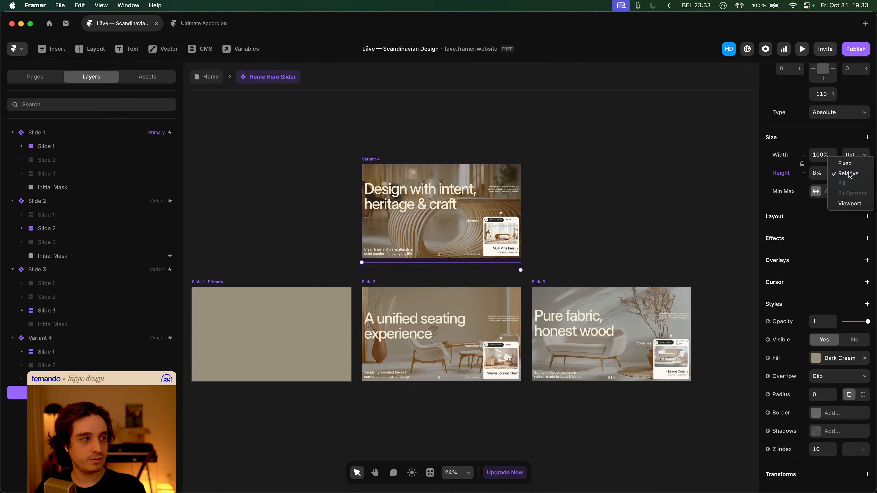
pyautogui.click(847, 173)
pyautogui.click(823, 172)
pyautogui.write('100')
pyautogui.press('Return')
pyautogui.moveTo(382, 195); pyautogui.dragTo(383, 190)
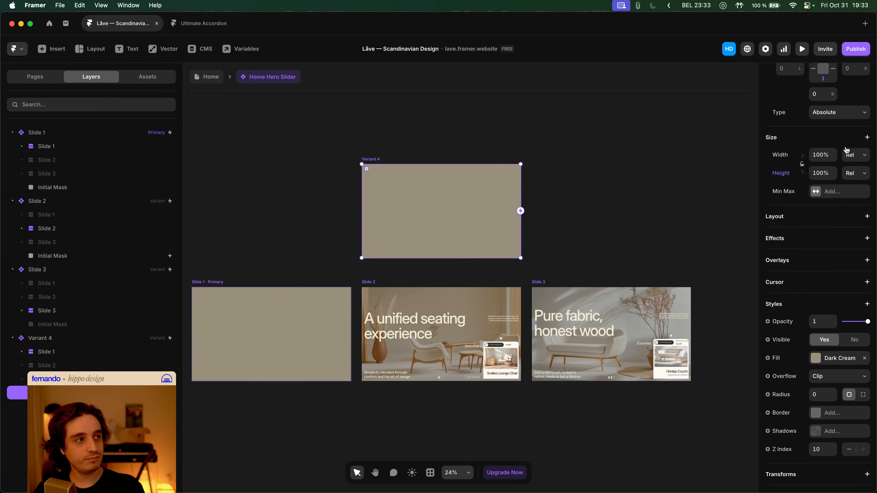
# - Give Variant 4's mask a right offset of -1480, then deselect it
pyautogui.scroll(5, 846, 151)
pyautogui.click(851, 209)
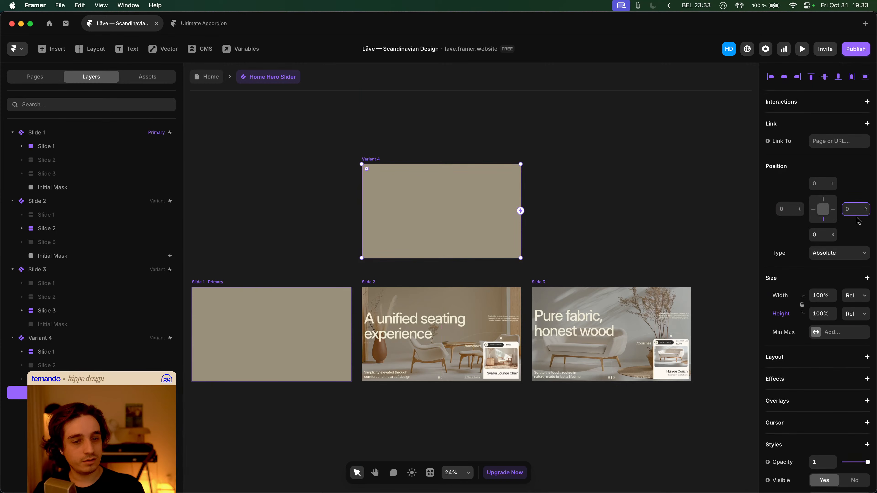
pyautogui.write('-1480')
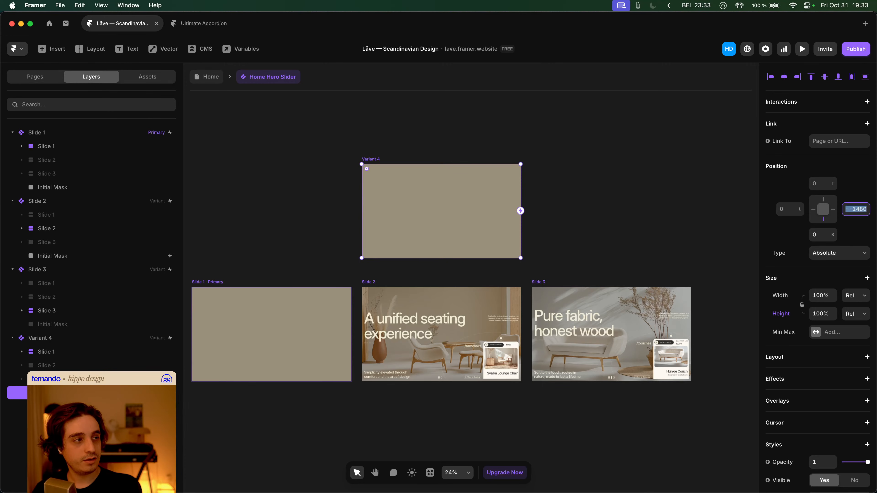
pyautogui.press('Tab')
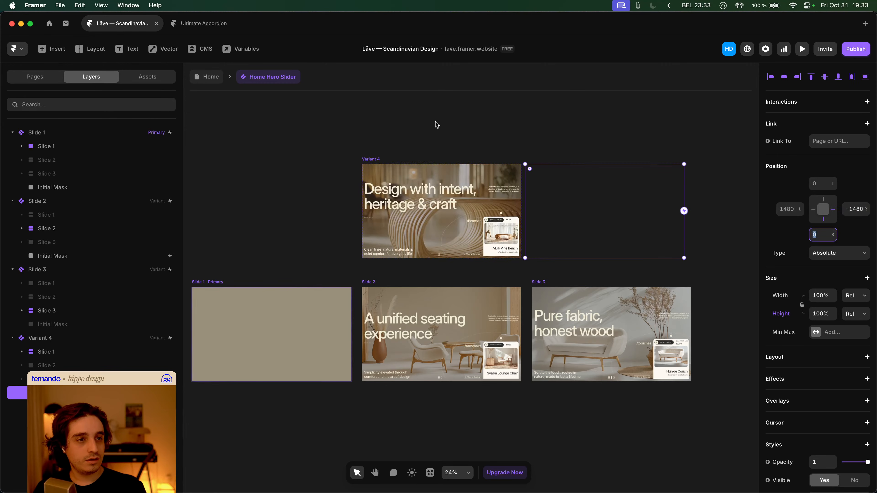
pyautogui.click(436, 124)
pyautogui.hscroll(-3, 390, 294)
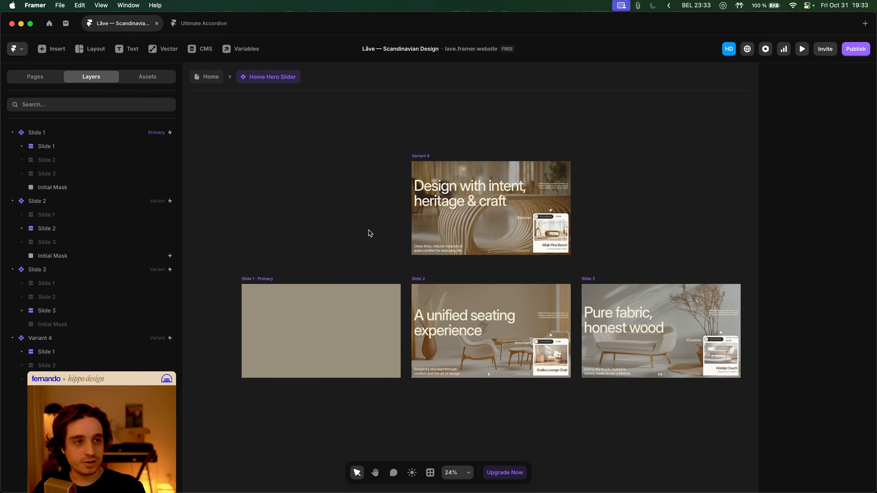
pyautogui.click(206, 77)
pyautogui.press('super+p')
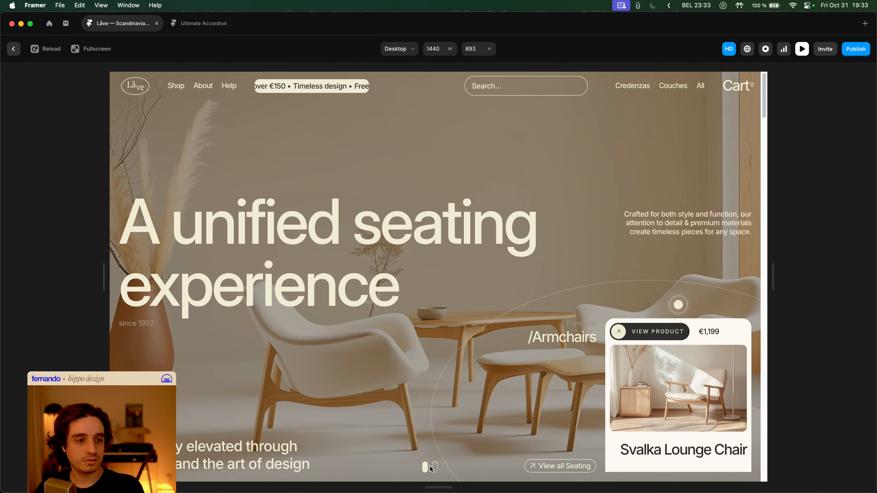
pyautogui.click(435, 468)
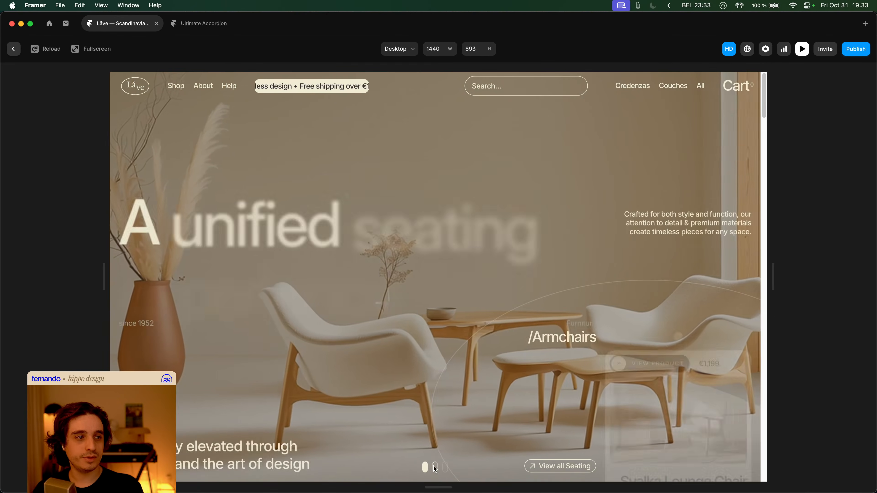
pyautogui.press('Escape')
pyautogui.doubleClick(354, 233)
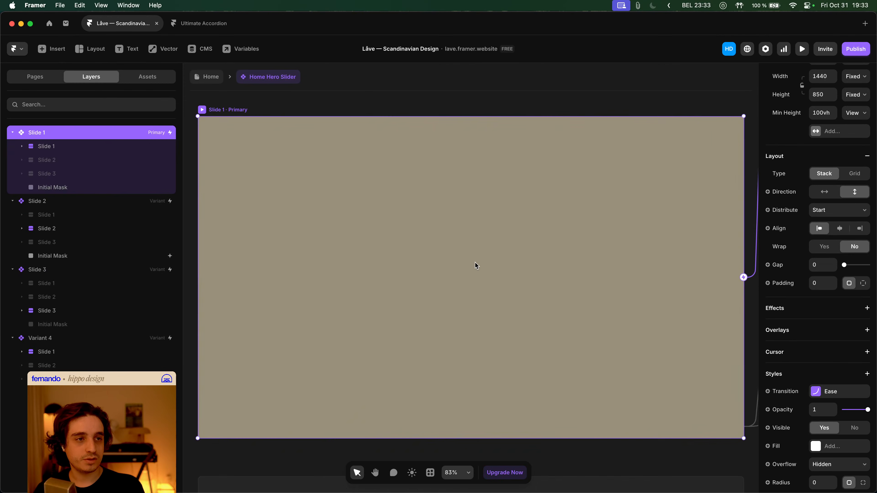
pyautogui.scroll(-5, 475, 266)
# - Select Slide 2's Initial Mask, restore it over the slide, and set its left offset to -1480
pyautogui.click(470, 225)
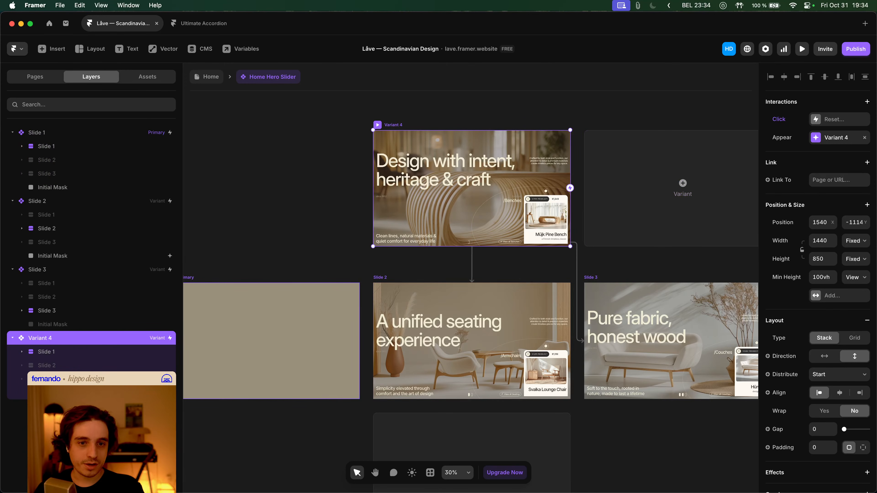
pyautogui.click(483, 309)
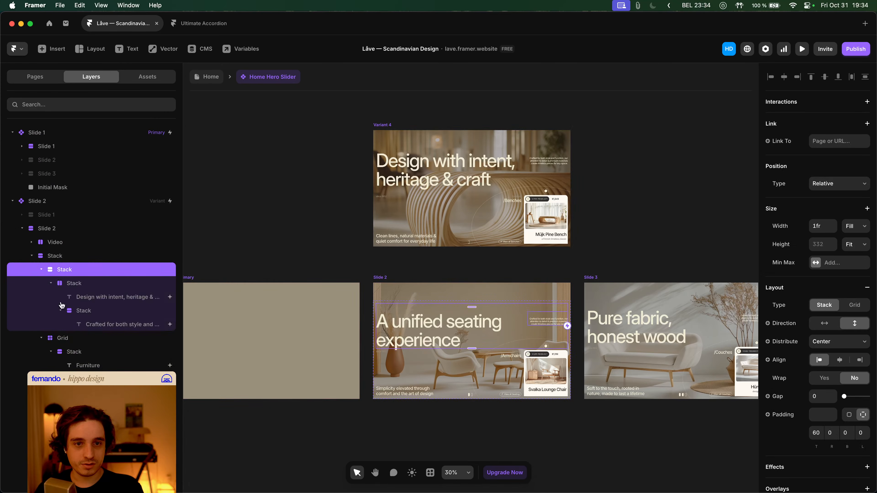
pyautogui.click(41, 269)
pyautogui.click(42, 283)
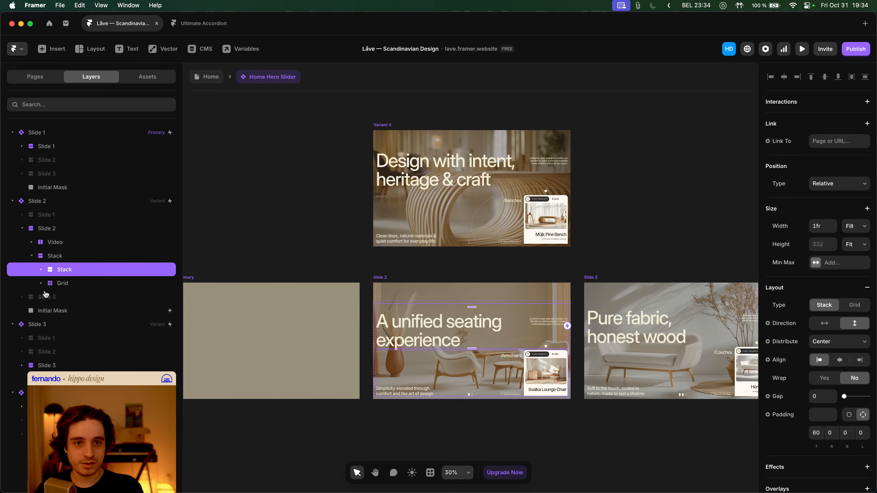
pyautogui.click(54, 312)
pyautogui.press('super+z')
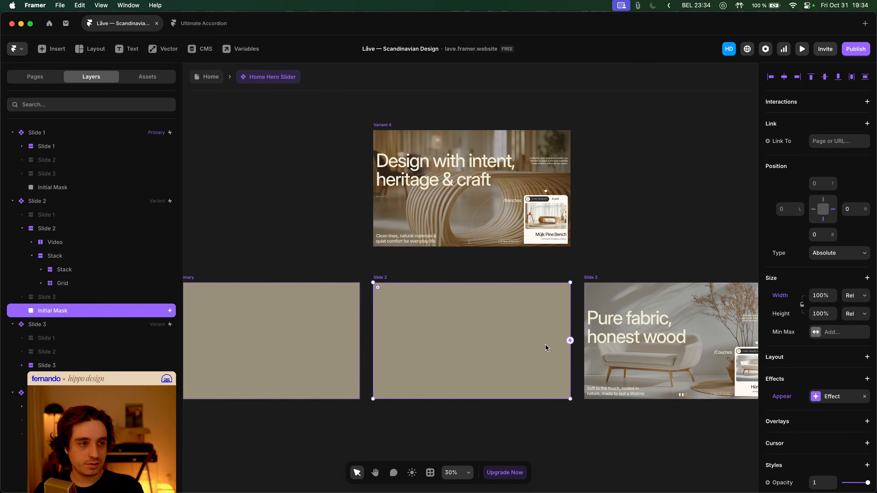
pyautogui.click(783, 209)
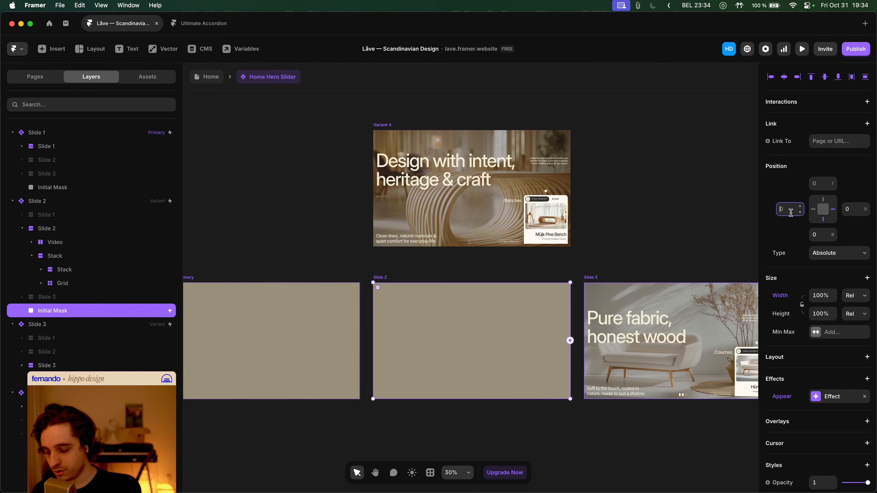
pyautogui.write('-1480')
pyautogui.press('Return')
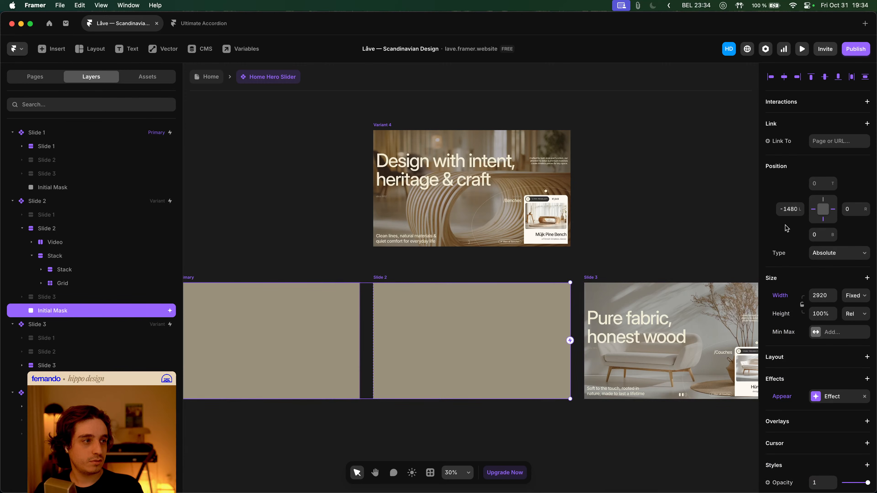
# - Set the mask width to 100% relative and unpin its right constraint
pyautogui.click(815, 294)
pyautogui.write('100%')
pyautogui.press('Return')
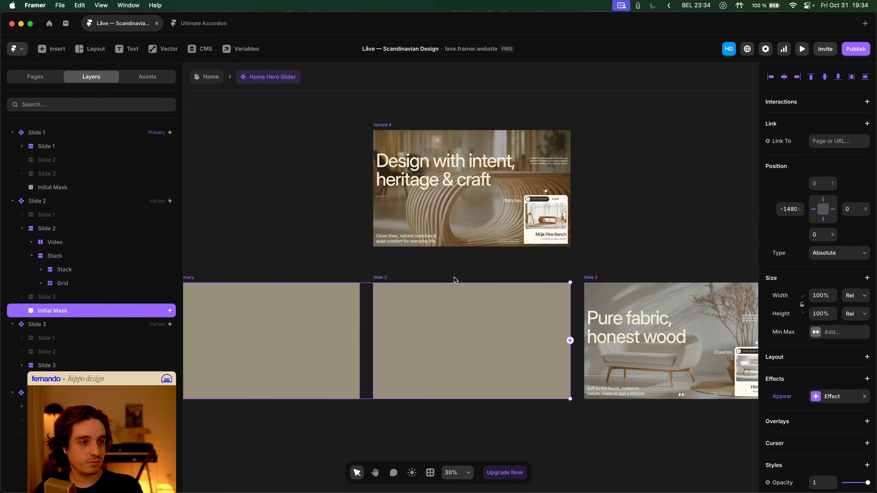
pyautogui.scroll(-5, 455, 281)
pyautogui.scroll(3, 458, 295)
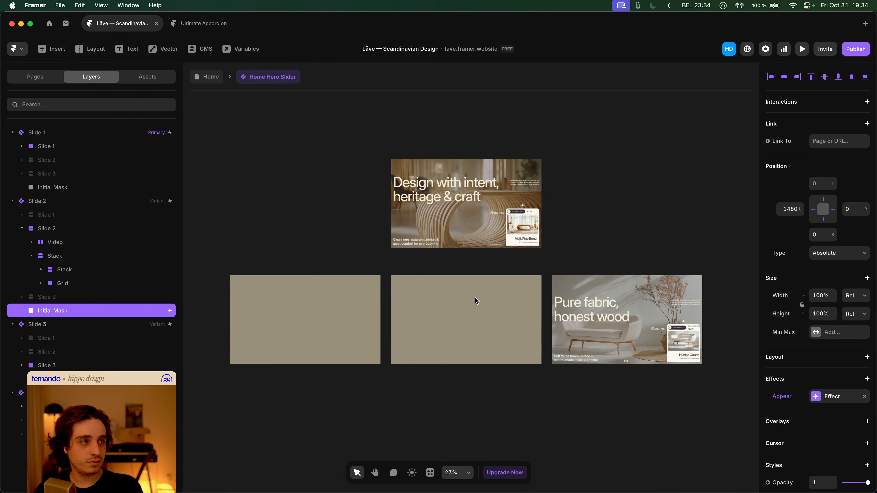
pyautogui.click(835, 210)
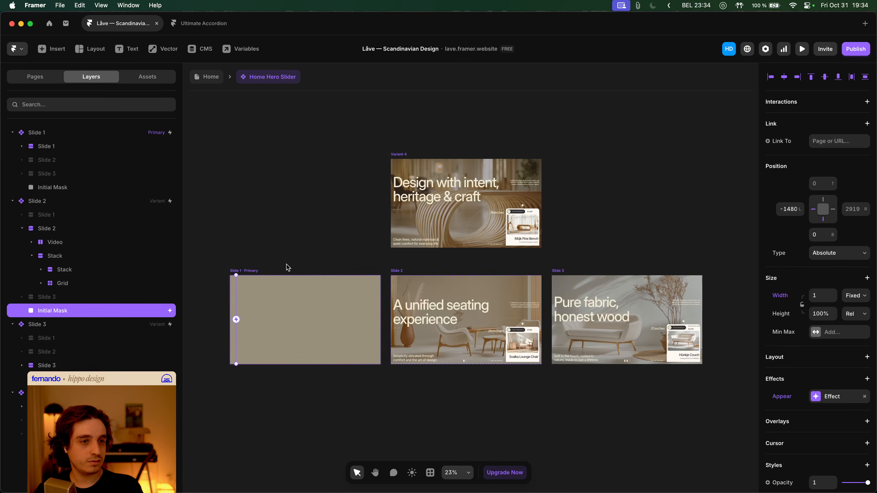
pyautogui.click(846, 298)
pyautogui.click(790, 313)
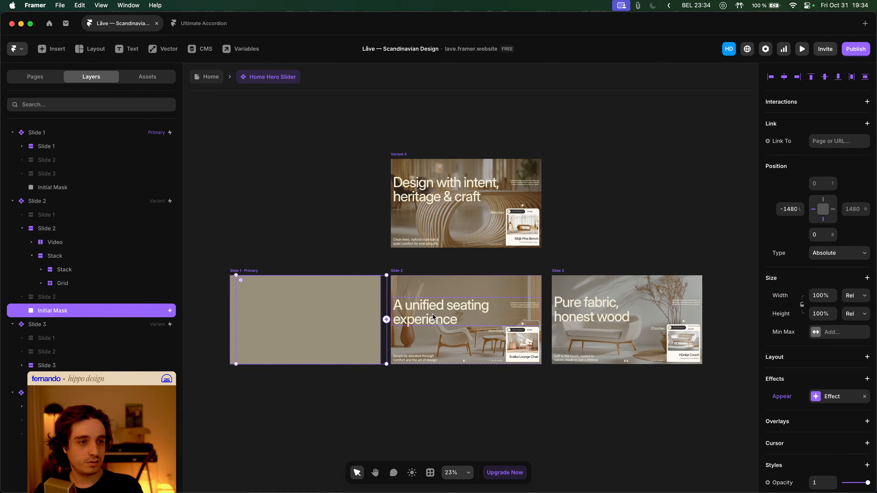
# - Return to the Home page and preview the desktop hero
pyautogui.click(369, 221)
pyautogui.click(206, 77)
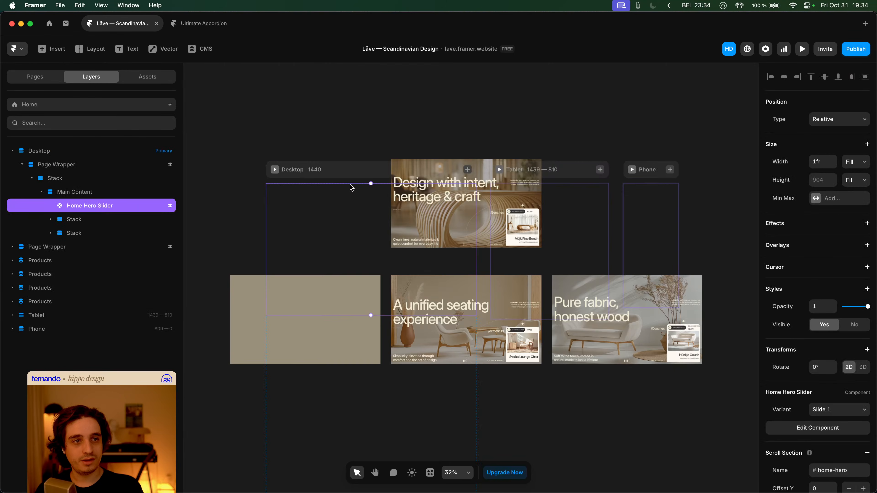
pyautogui.click(274, 169)
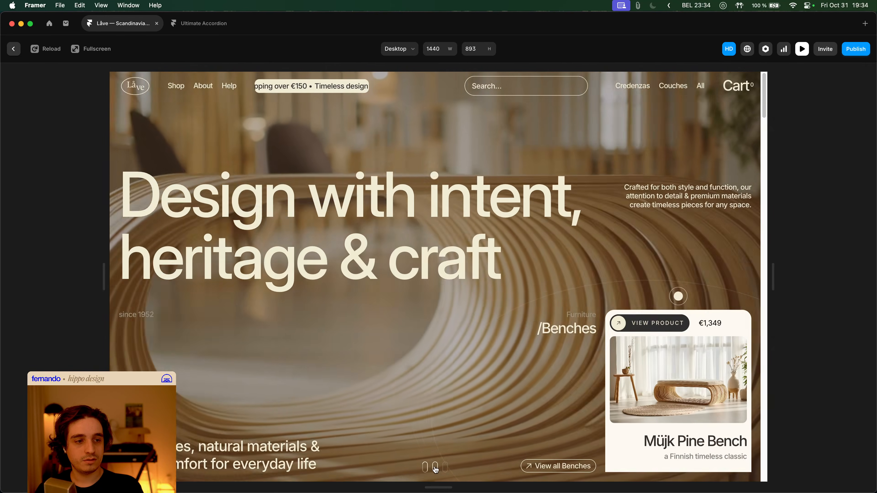
# - Switch between the first and second hero slides in preview, then close it
pyautogui.click(435, 467)
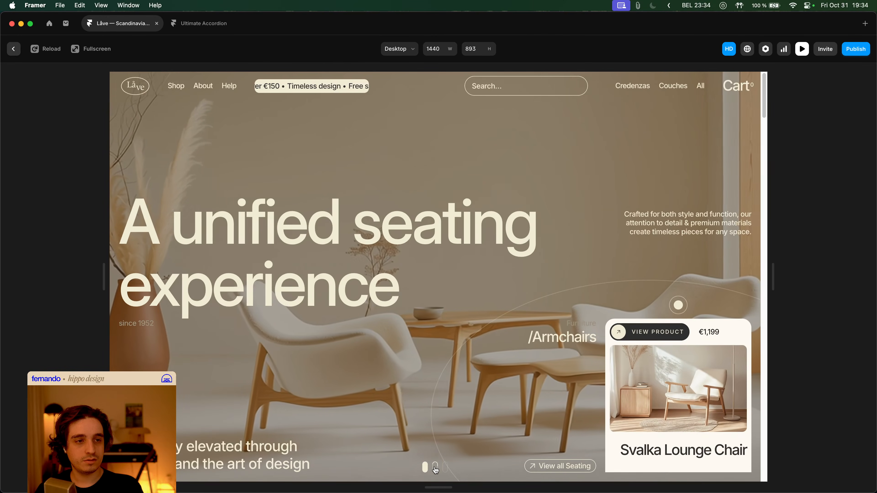
pyautogui.click(425, 468)
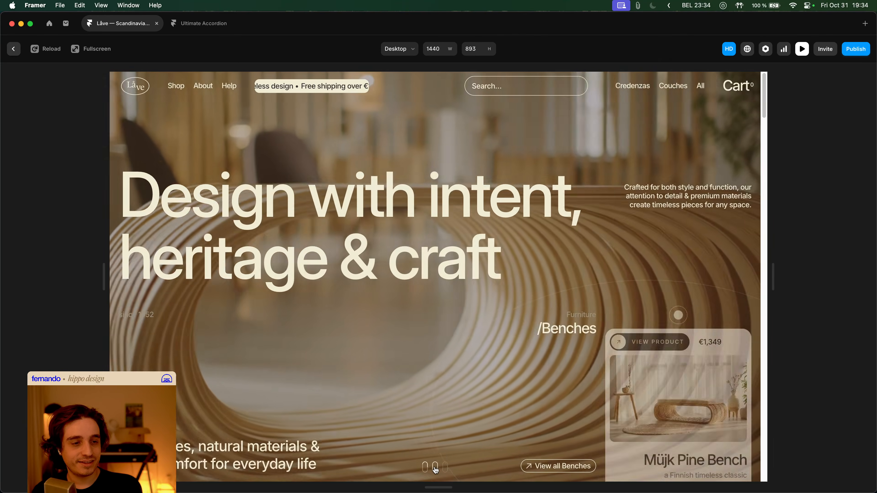
pyautogui.click(435, 469)
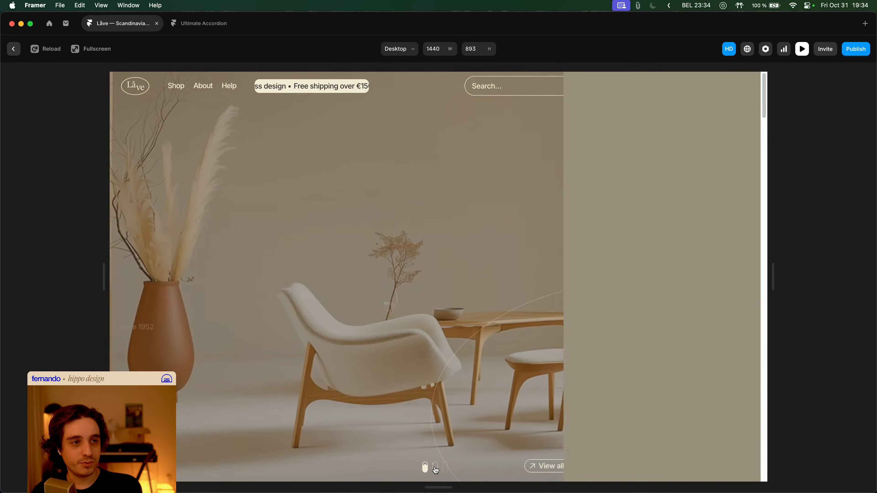
pyautogui.press('Escape')
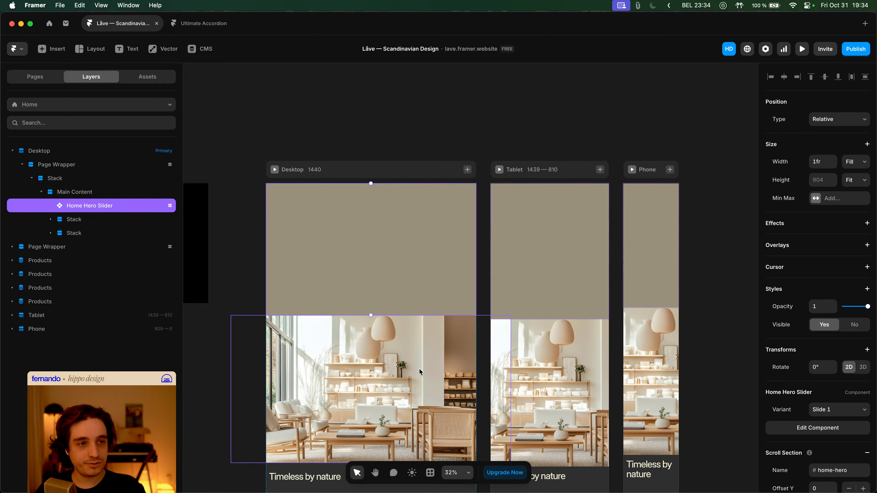
# - In the Home Hero Slider, delete the Appear effect from Slide 2's Initial Mask
pyautogui.doubleClick(471, 244)
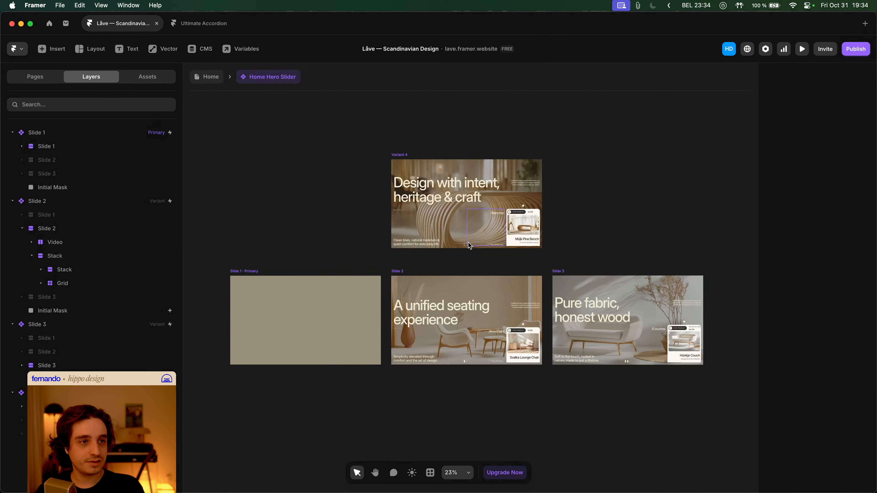
pyautogui.click(417, 277)
pyautogui.click(514, 313)
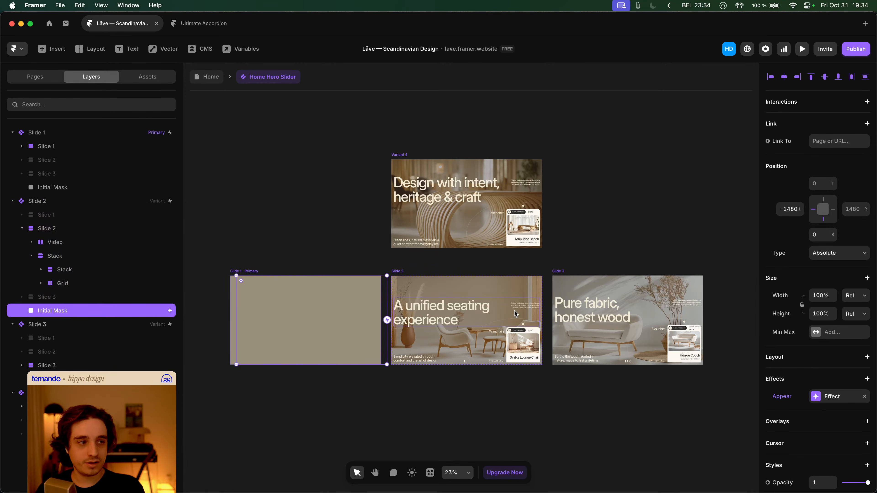
pyautogui.click(782, 396)
pyautogui.click(789, 413)
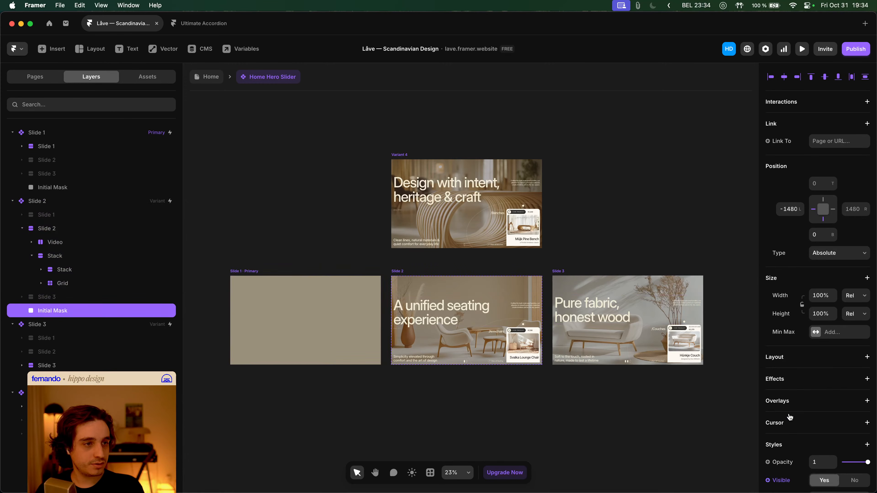
pyautogui.click(336, 215)
# - Preview the Home page again and switch the hero to the second slide
pyautogui.click(209, 77)
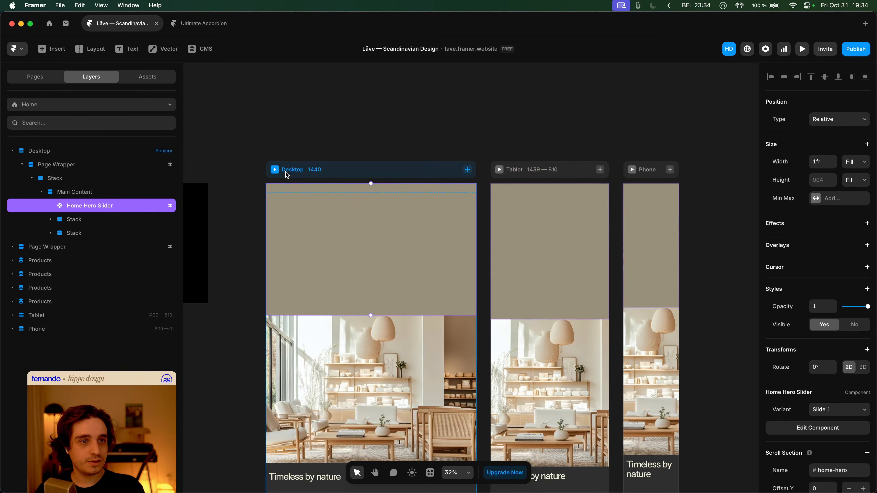
pyautogui.press('super+p')
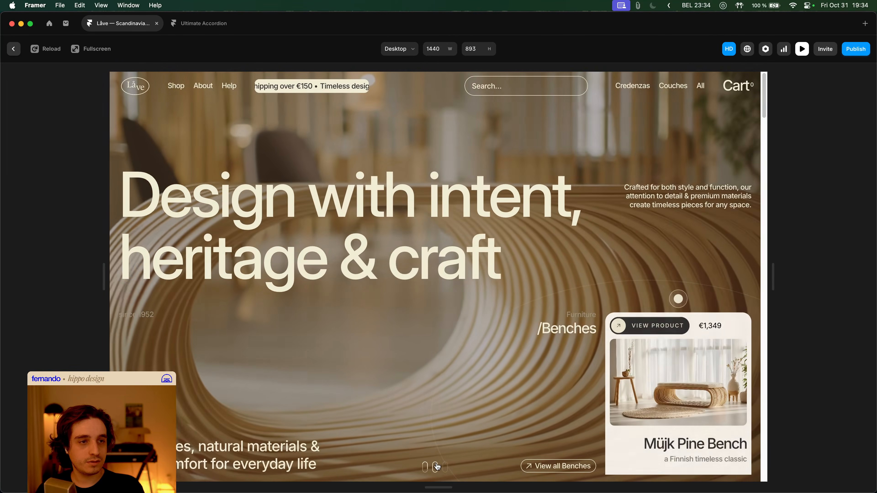
pyautogui.click(436, 467)
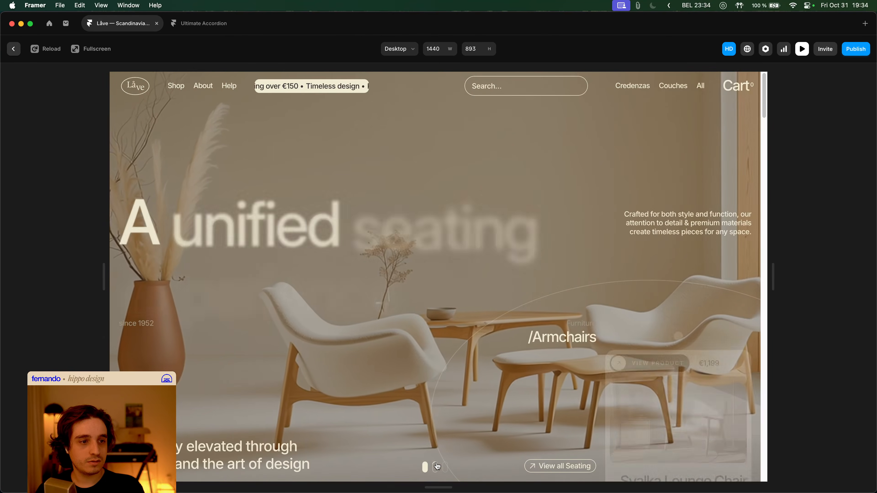
pyautogui.press('Escape')
# - Reopen the Home Hero Slider and review Slide 2's Initial Mask properties, dismissing the visibility variable options
pyautogui.doubleClick(425, 254)
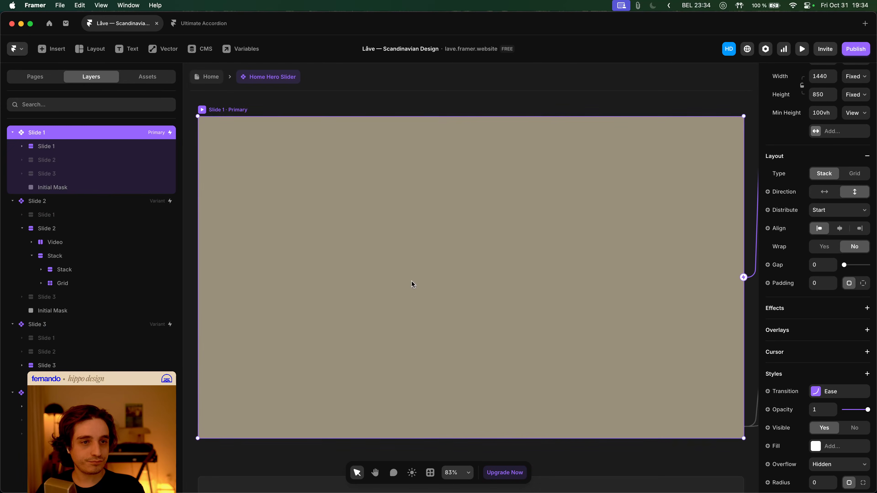
pyautogui.click(127, 310)
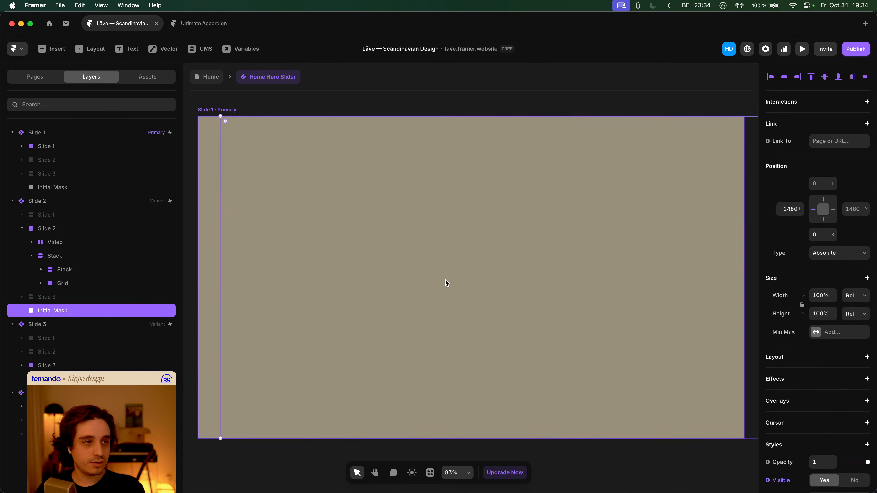
pyautogui.scroll(-5, 446, 282)
pyautogui.hscroll(5, 444, 280)
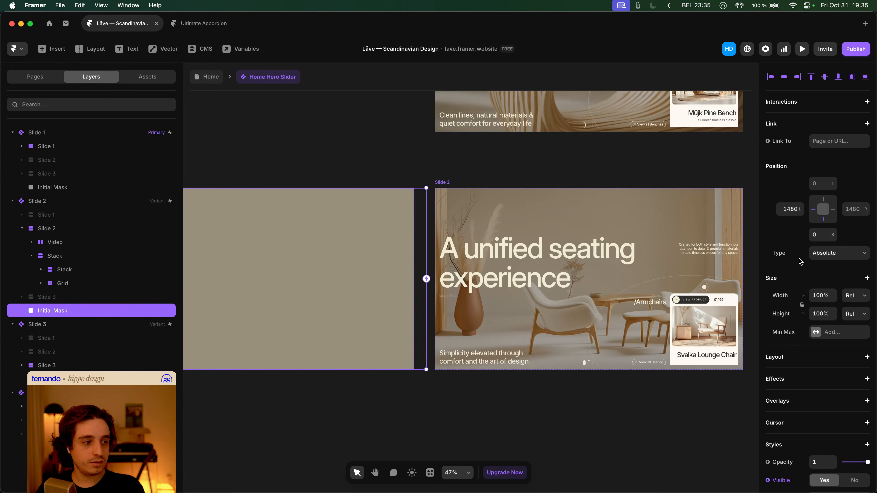
pyautogui.scroll(-5, 815, 277)
pyautogui.click(780, 363)
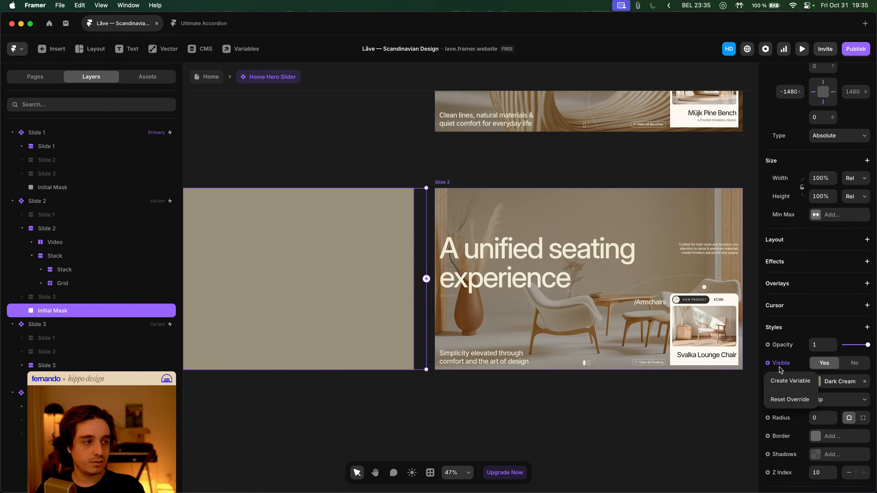
pyautogui.click(785, 399)
pyautogui.scroll(-2, 742, 324)
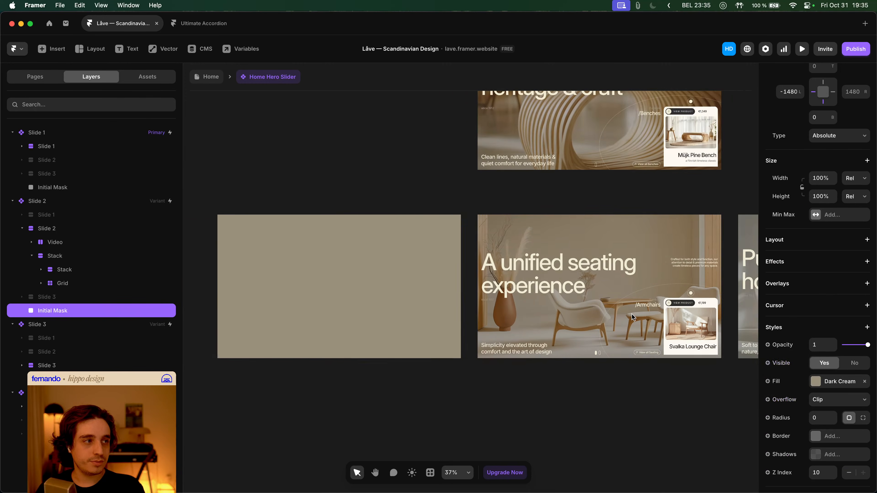
pyautogui.hscroll(2, 691, 319)
pyautogui.scroll(2, 639, 316)
pyautogui.hscroll(3, 588, 313)
pyautogui.scroll(1, 589, 312)
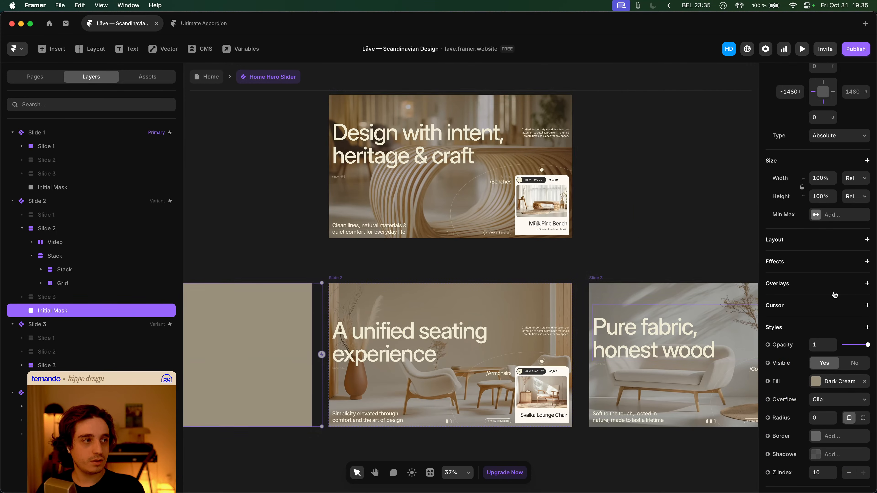
pyautogui.scroll(5, 829, 242)
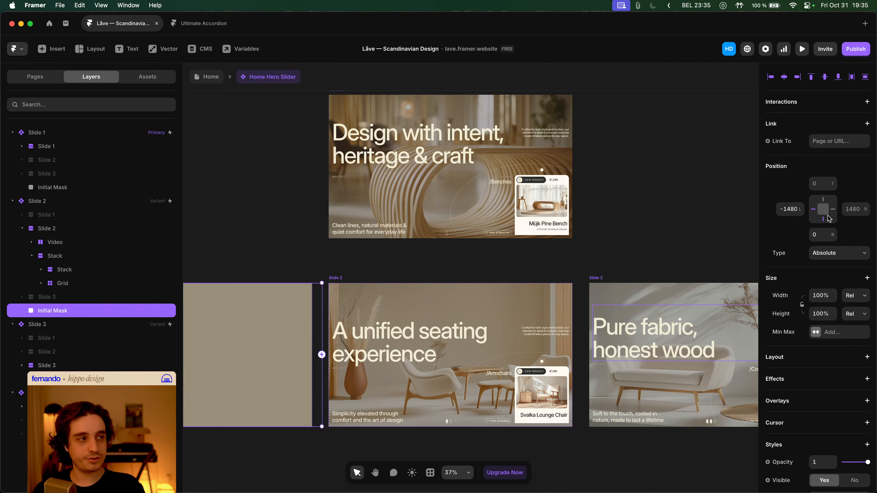
pyautogui.scroll(2, 338, 144)
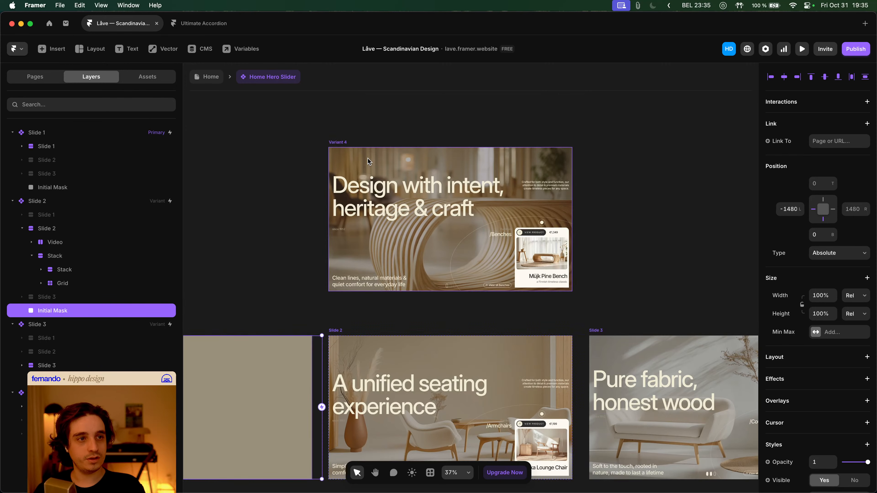
# - Pin the empty mask frame beside Variant 4 to its left, giving a fixed 1440 width
pyautogui.click(339, 143)
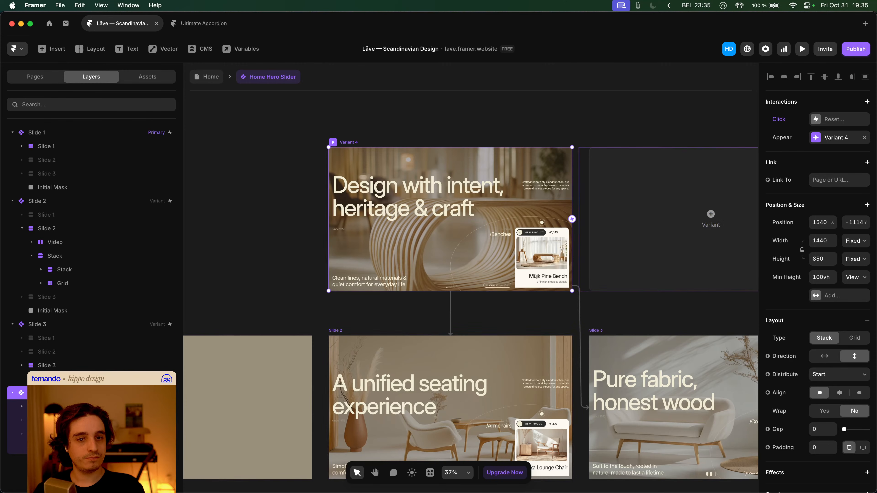
pyautogui.click(69, 447)
pyautogui.scroll(-3, 427, 293)
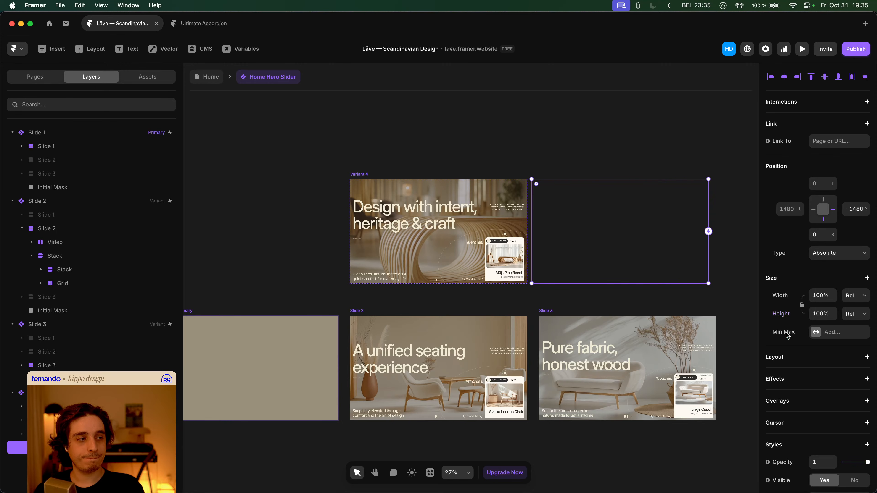
pyautogui.click(812, 209)
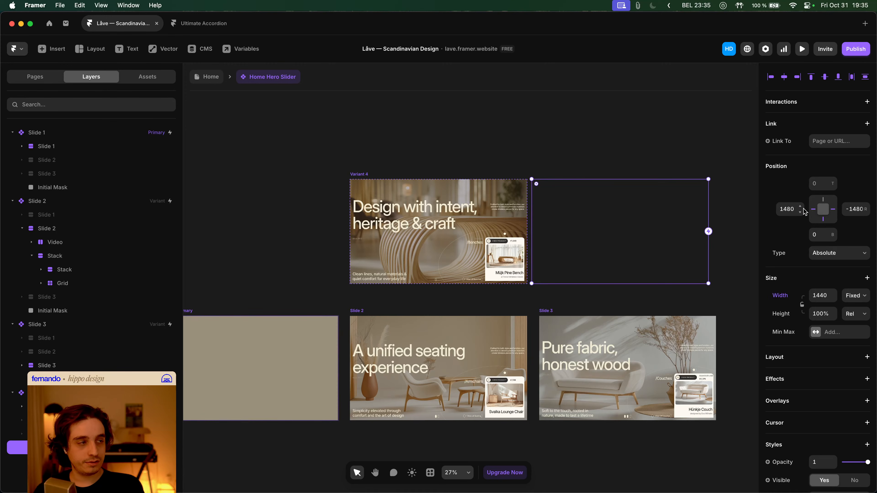
# - Try a right offset of 0 on Slide 2's Initial Mask, then undo the stretched width
pyautogui.click(402, 340)
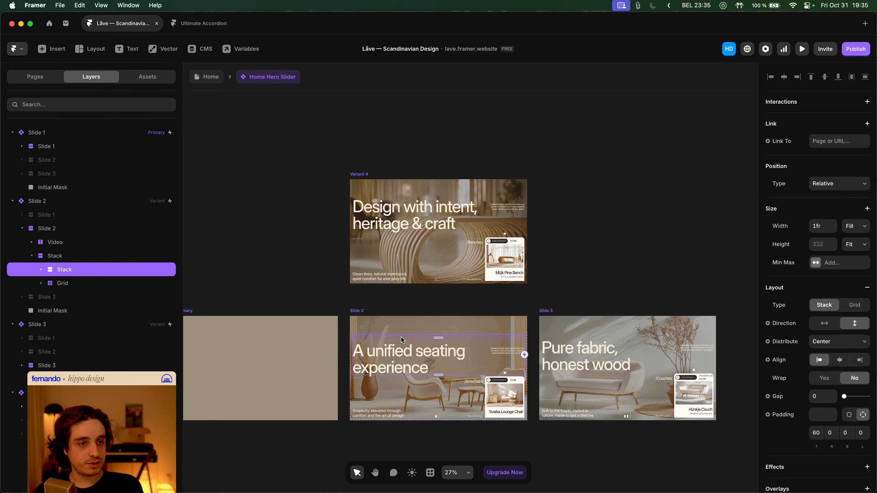
pyautogui.click(73, 311)
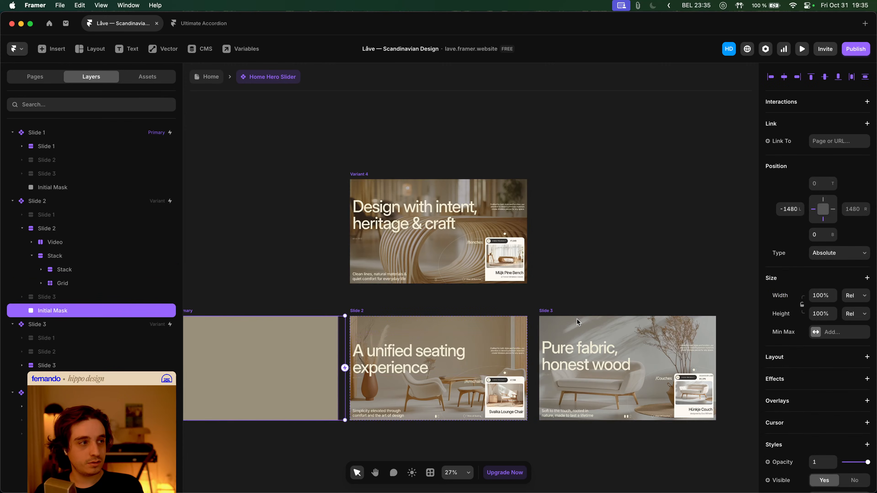
pyautogui.click(856, 213)
pyautogui.write('0')
pyautogui.press('Tab')
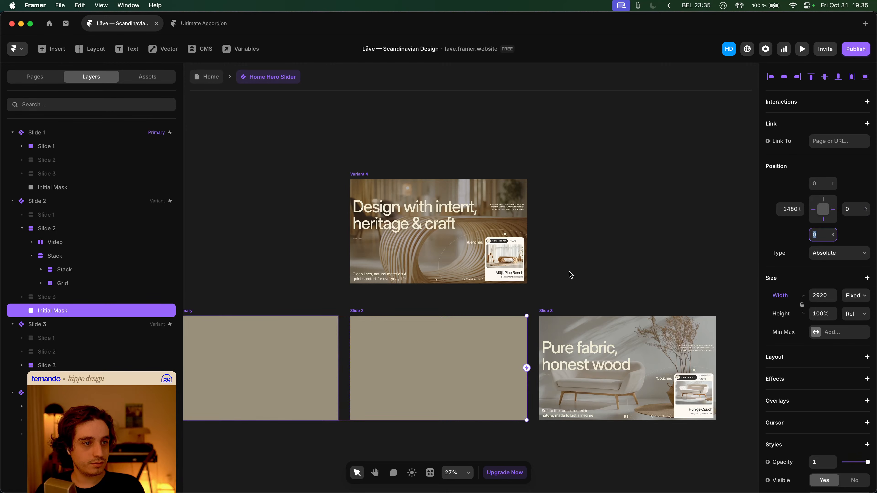
pyautogui.scroll(-3, 570, 274)
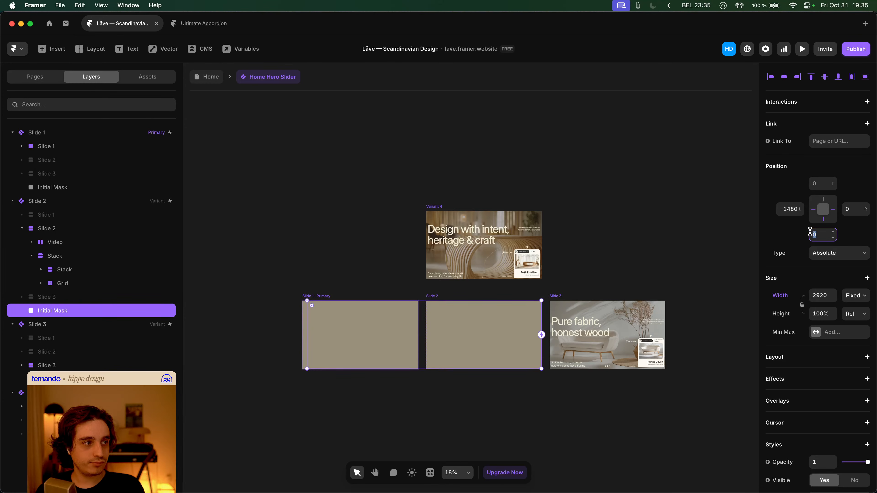
pyautogui.press('super+z')
# - Set the mask's right offset to 1480 and its width to 100% relative, then deselect
pyautogui.click(853, 209)
pyautogui.press('BackSpace')
pyautogui.press('BackSpace')
pyautogui.write('80')
pyautogui.press('Return')
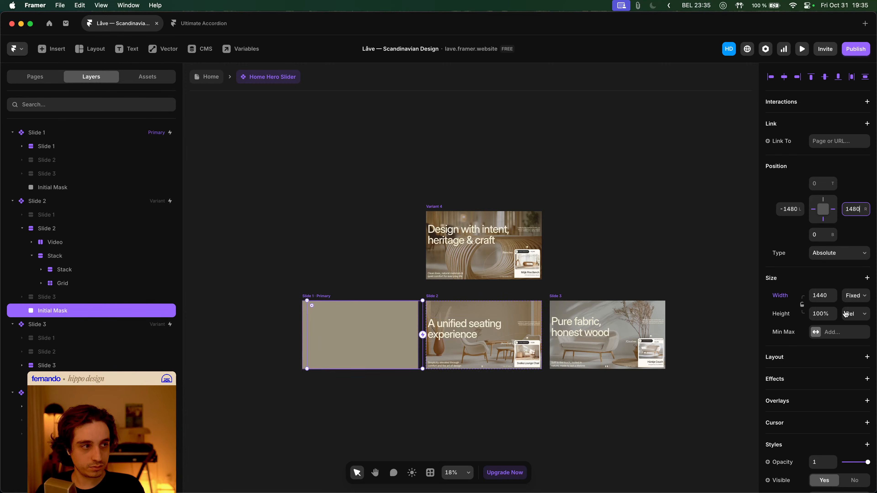
pyautogui.click(788, 297)
pyautogui.click(787, 319)
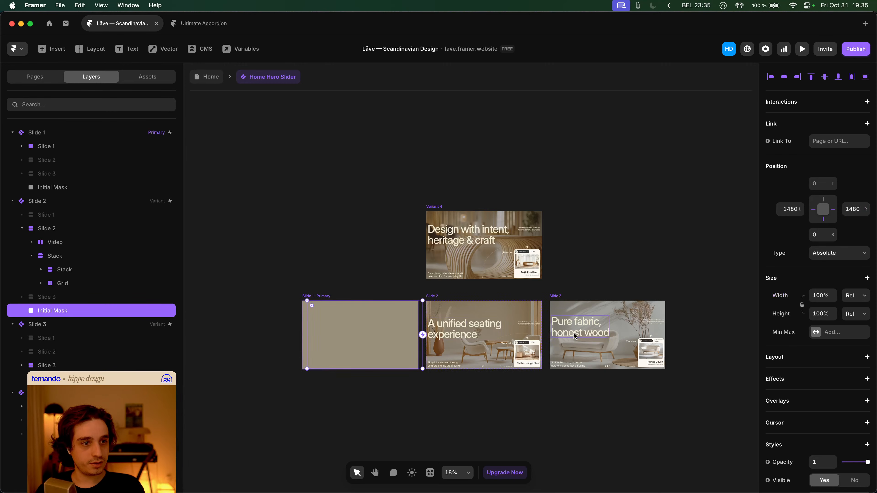
pyautogui.click(599, 290)
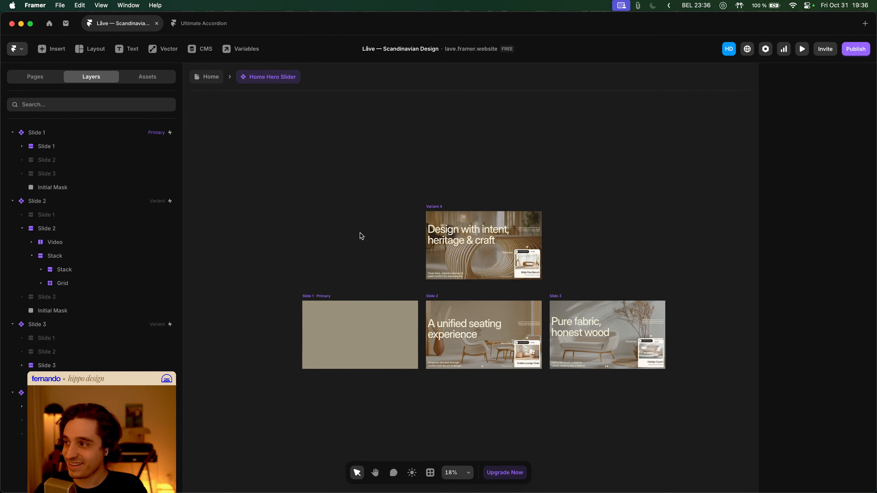
# - Preview the Home page, switching the hero between the armchairs and benches slides, then close the preview
pyautogui.click(214, 84)
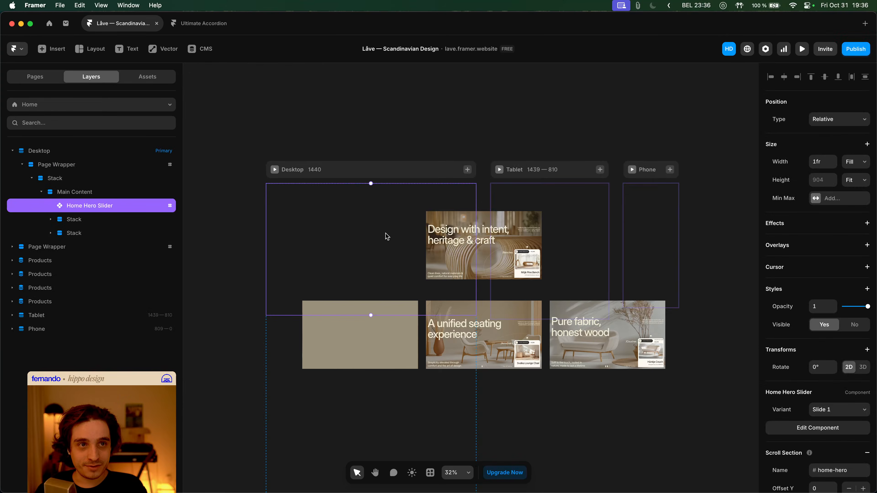
pyautogui.press('super+p')
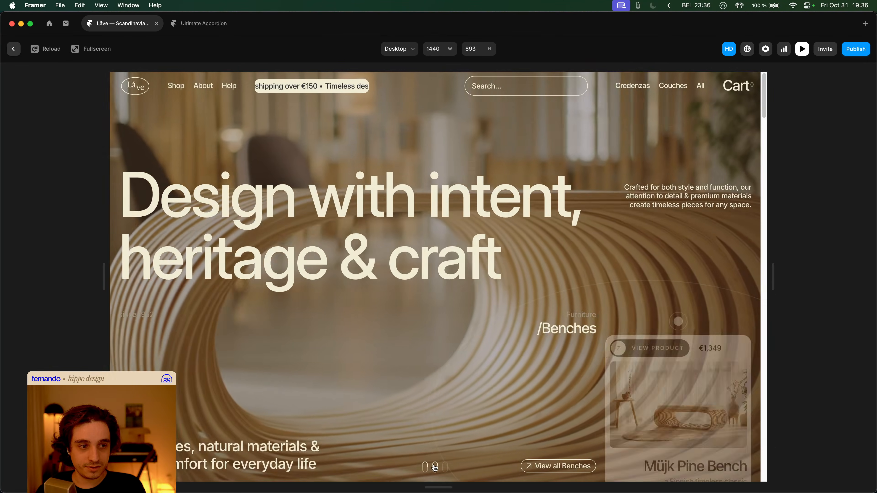
pyautogui.click(435, 468)
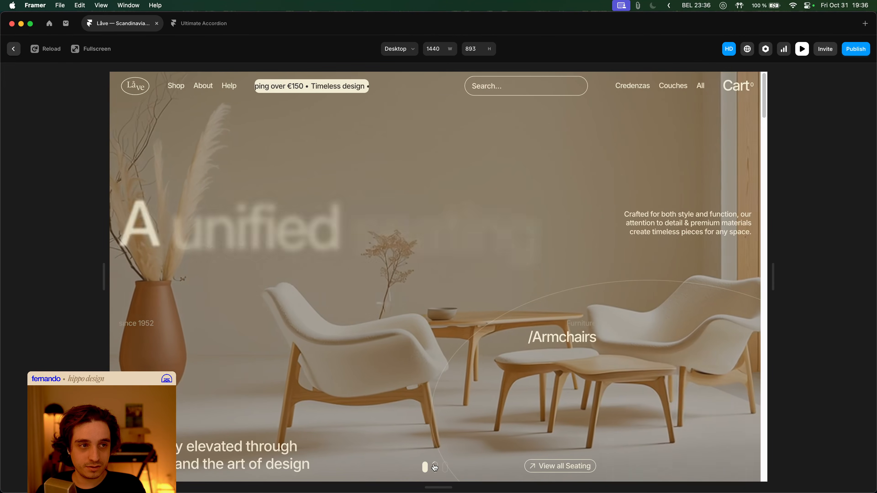
pyautogui.click(425, 468)
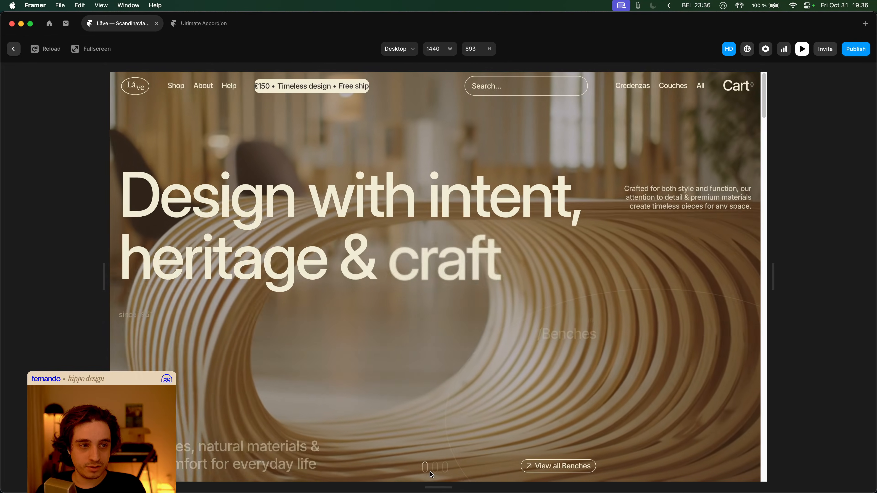
pyautogui.click(434, 469)
pyautogui.press('Escape')
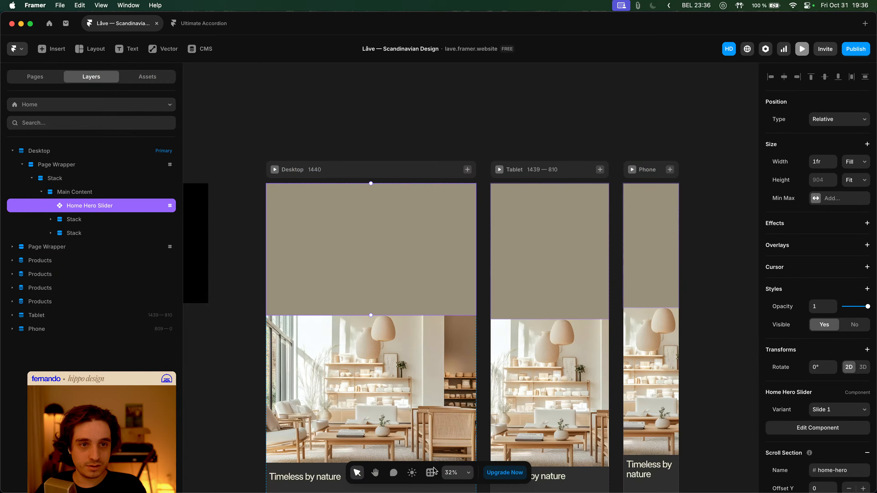
# - In the Home Hero Slider, copy Slide 1 Primary's Ease transition
pyautogui.doubleClick(320, 208)
pyautogui.moveTo(479, 227); pyautogui.dragTo(356, 272)
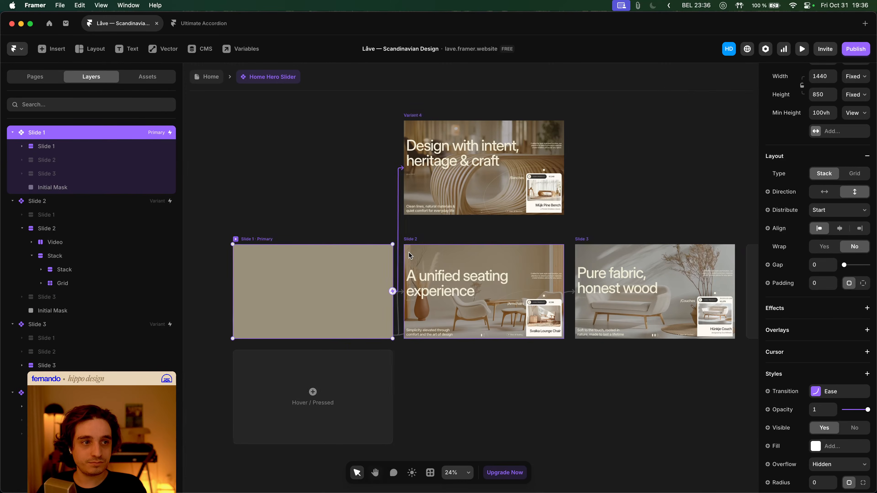
pyautogui.click(411, 239)
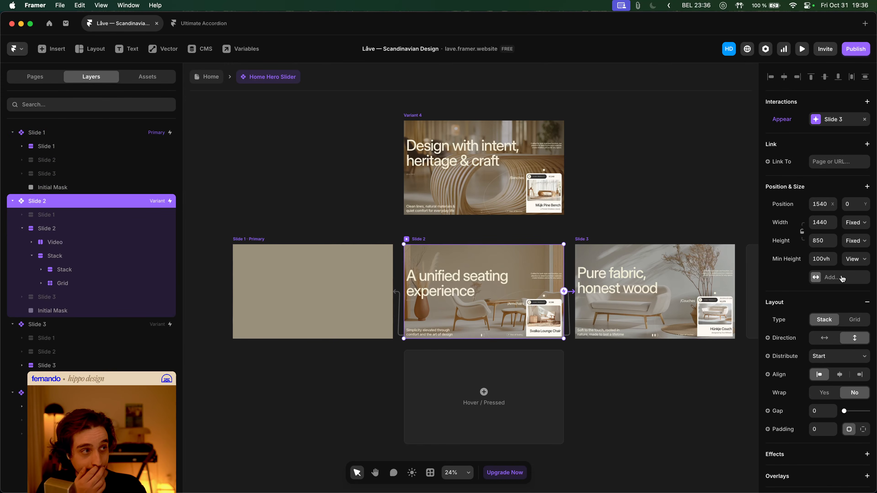
pyautogui.scroll(-10, 841, 279)
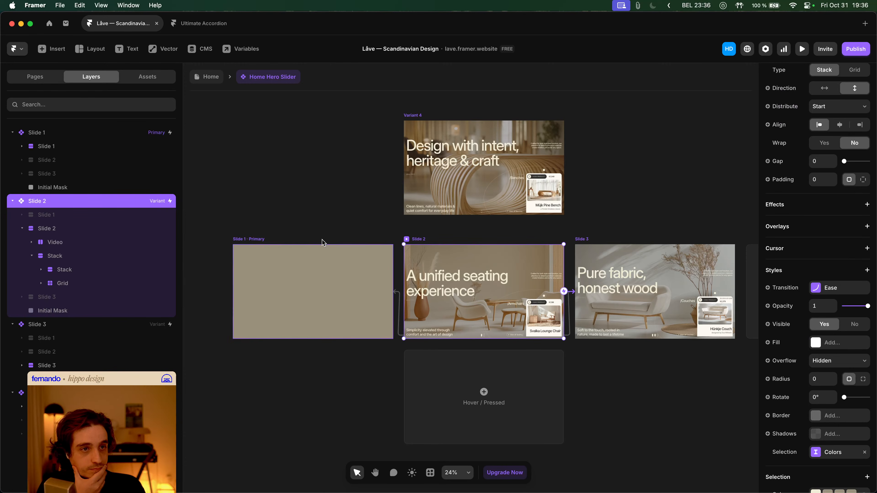
pyautogui.click(259, 239)
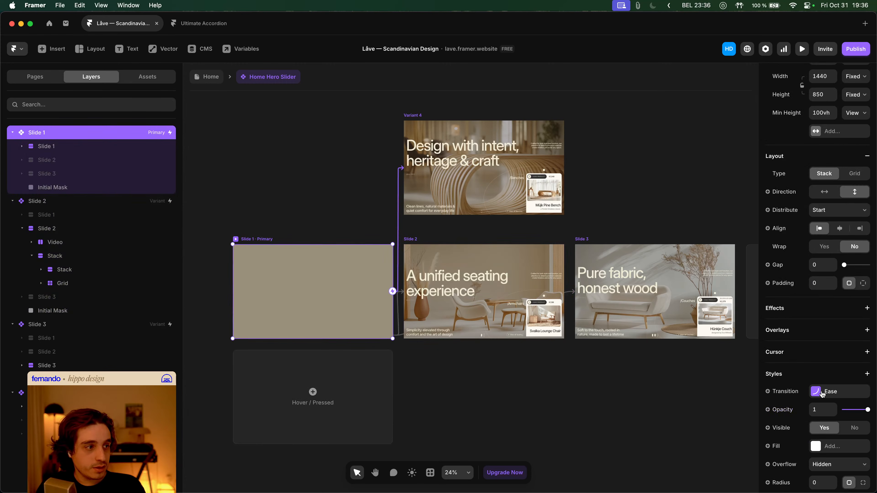
pyautogui.click(832, 391)
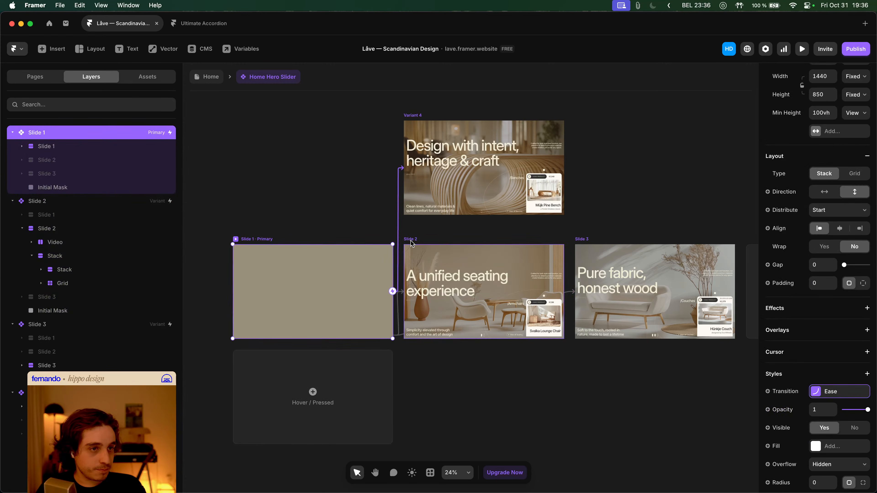
# - Paste the copied Ease transition onto the Slide 2 variant
pyautogui.click(414, 117)
pyautogui.scroll(-5, 824, 327)
pyautogui.scroll(5, 826, 328)
pyautogui.scroll(-5, 827, 332)
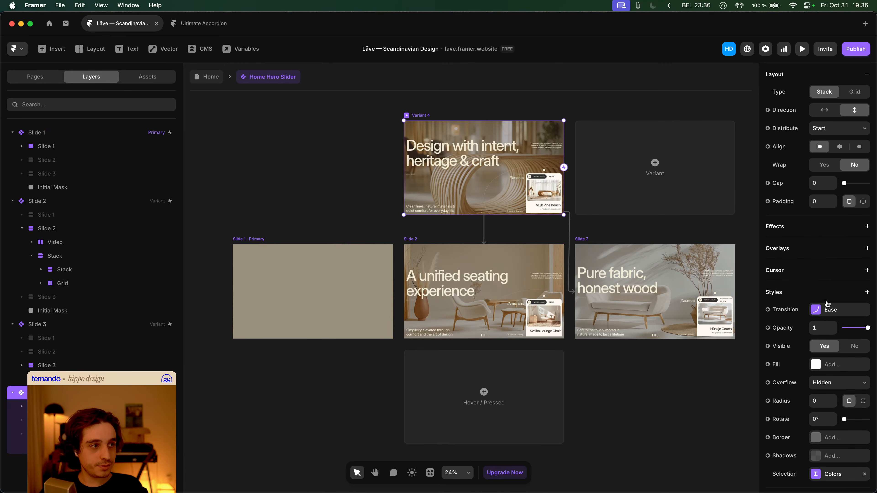
pyautogui.click(420, 247)
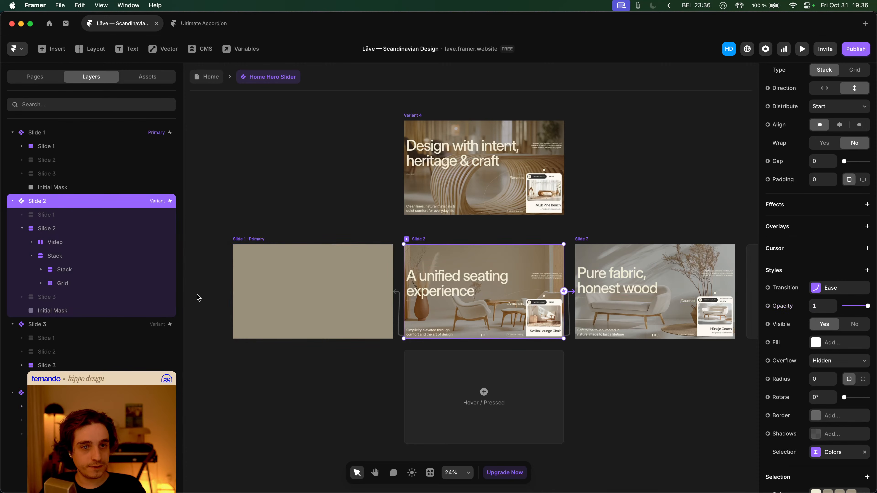
pyautogui.scroll(-3, 830, 300)
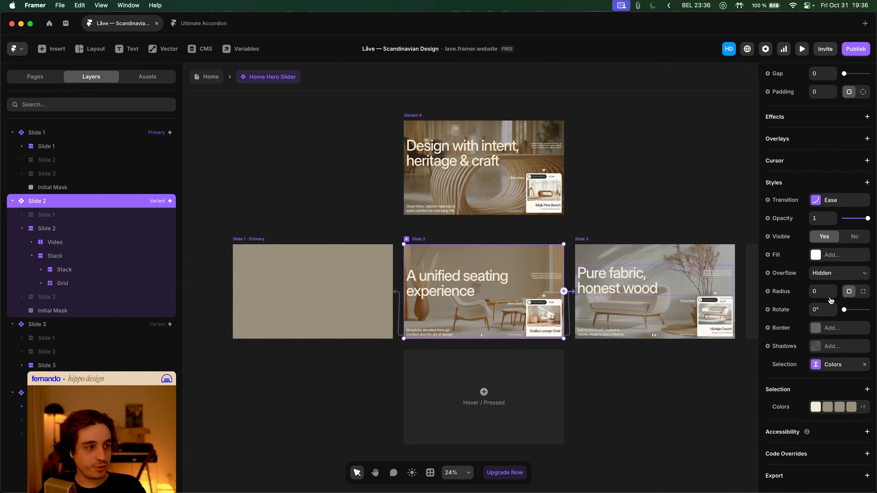
pyautogui.click(818, 199)
pyautogui.click(837, 224)
# - Preview the desktop homepage from the Home page, then close it
pyautogui.click(208, 77)
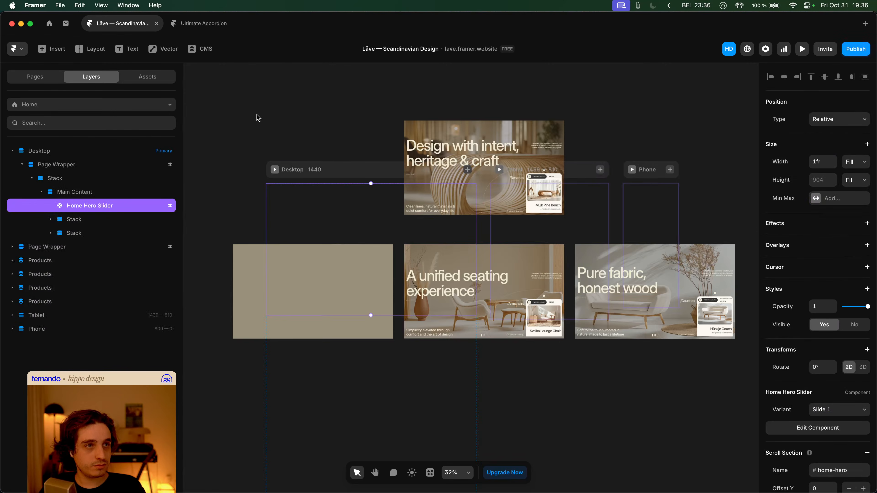
pyautogui.click(274, 169)
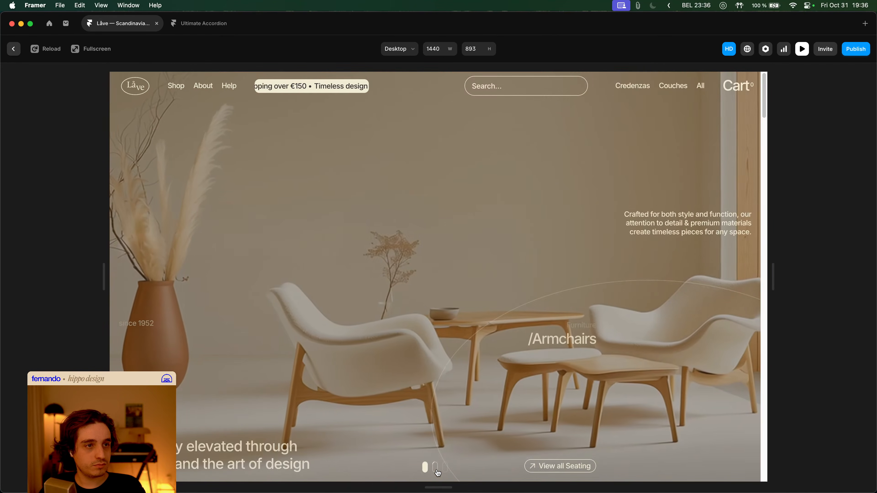
pyautogui.press('Escape')
# - Set the width of the mask right of Variant 4 to 100% relative
pyautogui.doubleClick(448, 421)
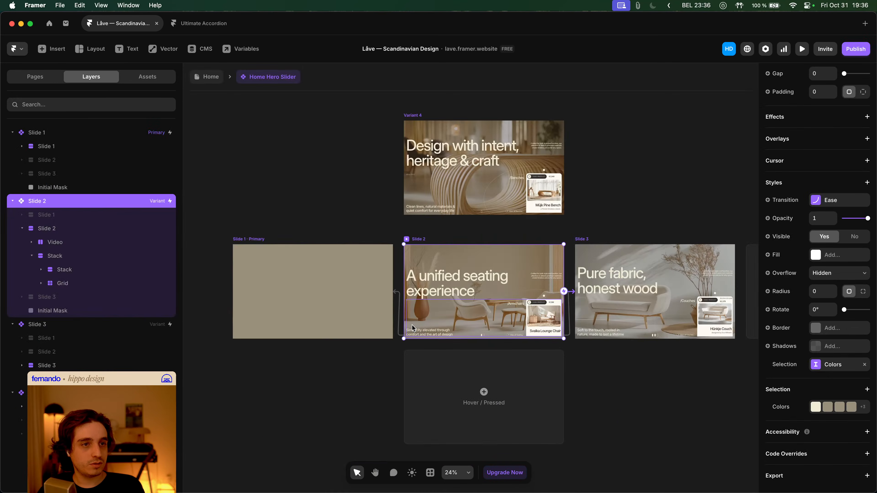
pyautogui.scroll(2, 373, 245)
pyautogui.click(255, 290)
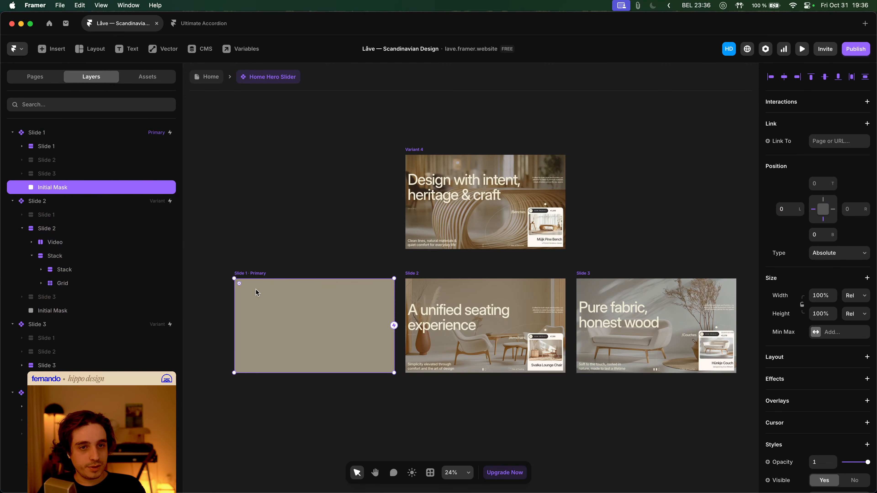
pyautogui.hscroll(2, 348, 238)
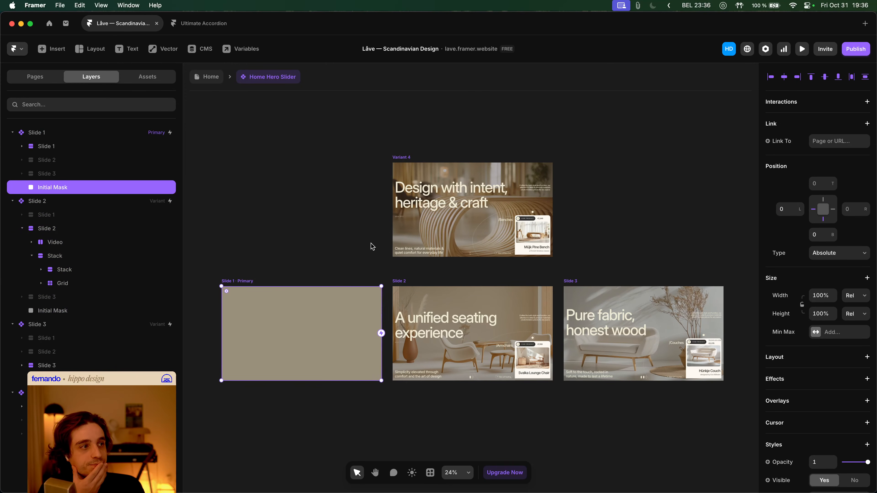
pyautogui.click(404, 157)
pyautogui.click(644, 207)
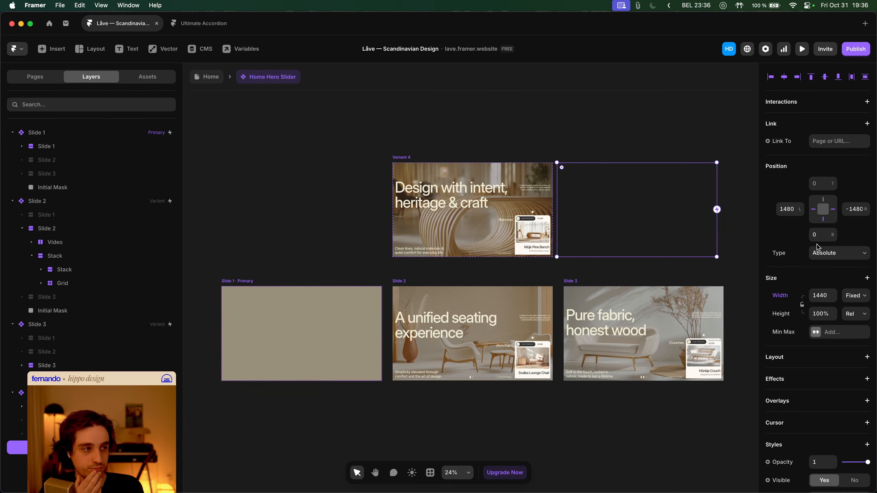
pyautogui.click(800, 296)
pyautogui.click(786, 314)
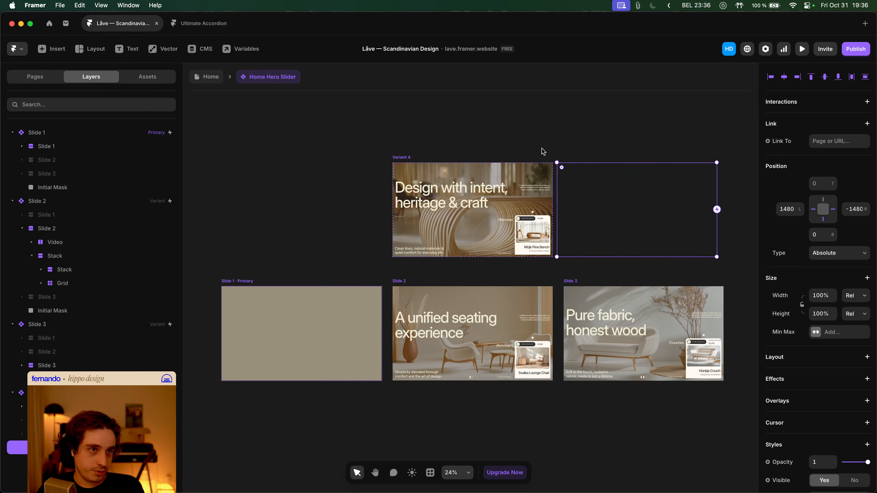
pyautogui.click(255, 281)
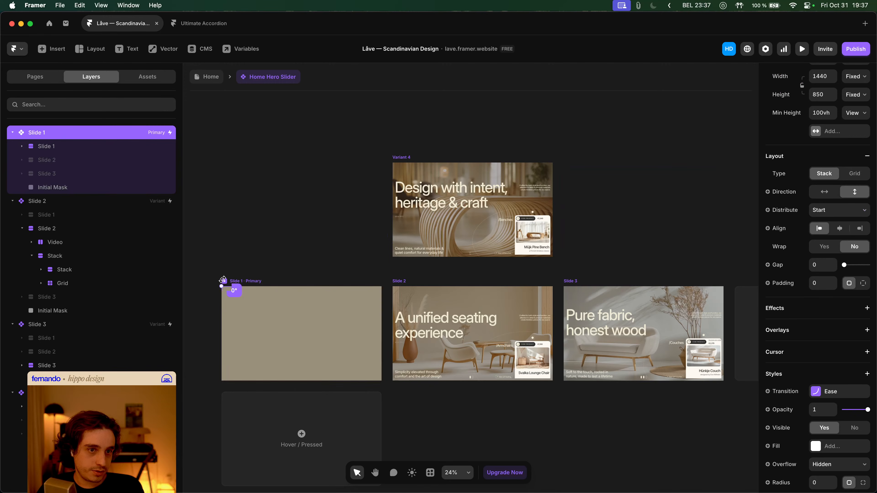
# - Preview the slider, switching repeatedly among the Benches, Armchairs and Couches slides, then close it
pyautogui.press('super+p')
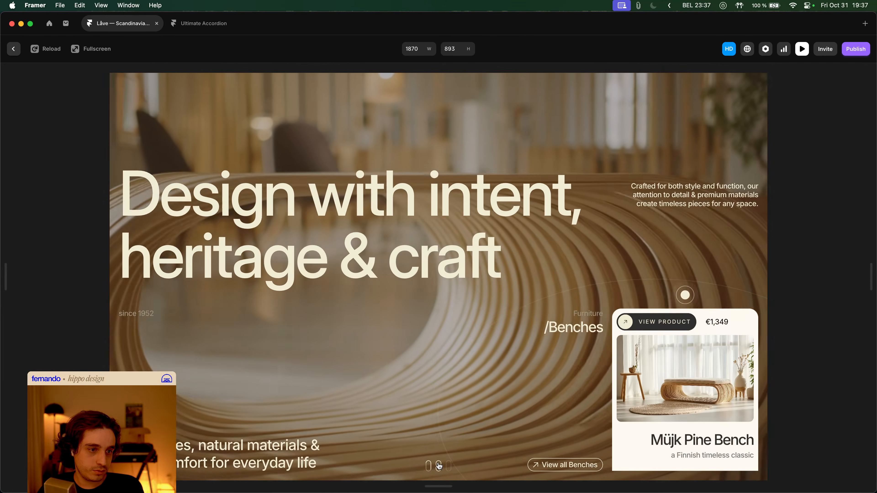
pyautogui.click(437, 462)
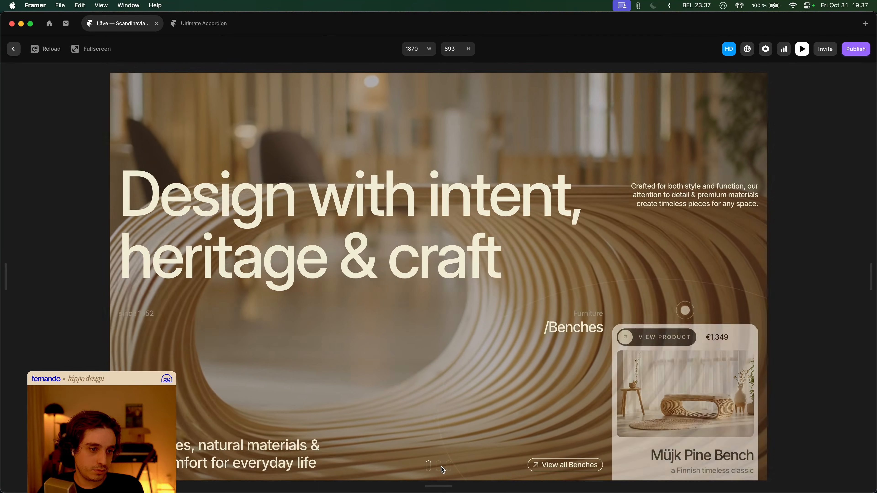
pyautogui.click(439, 467)
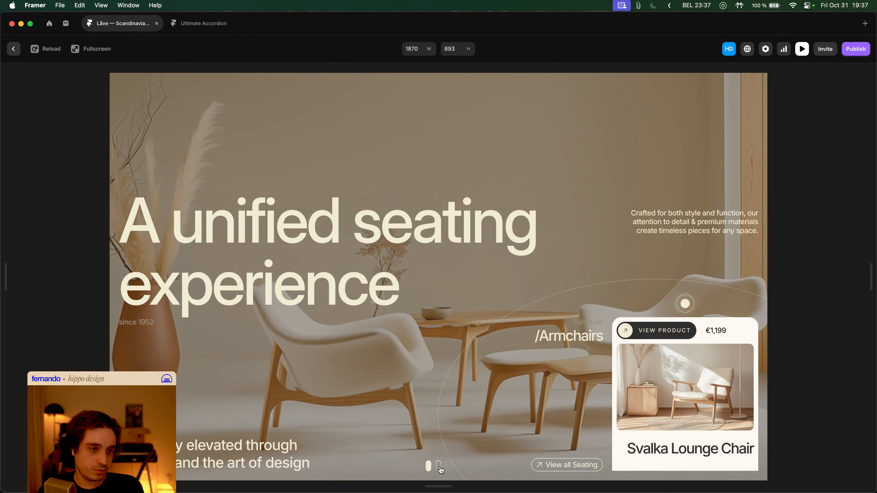
pyautogui.click(438, 467)
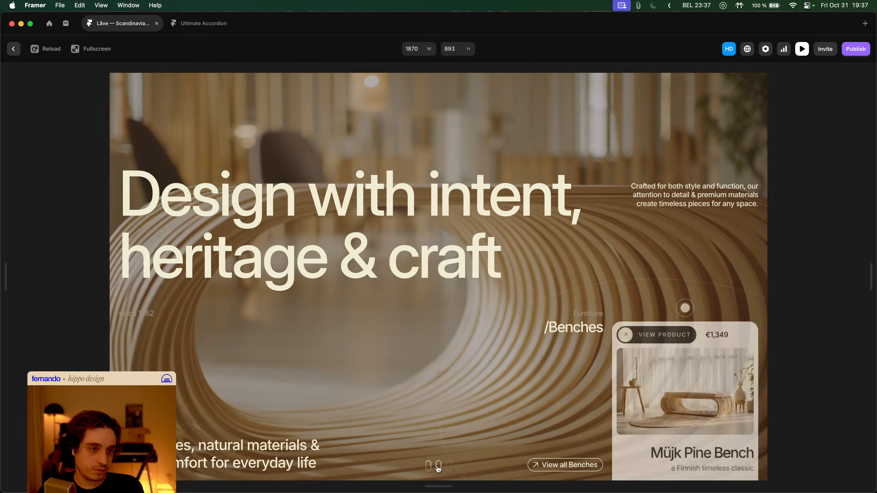
pyautogui.click(438, 467)
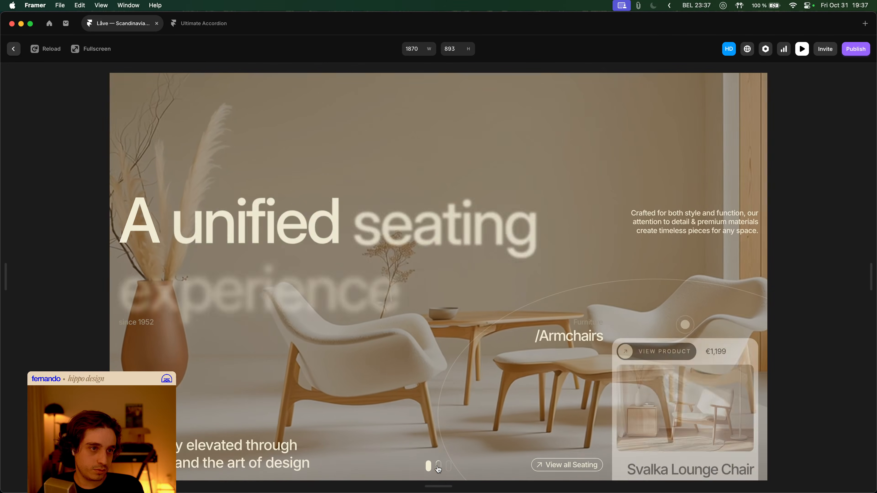
pyautogui.click(439, 467)
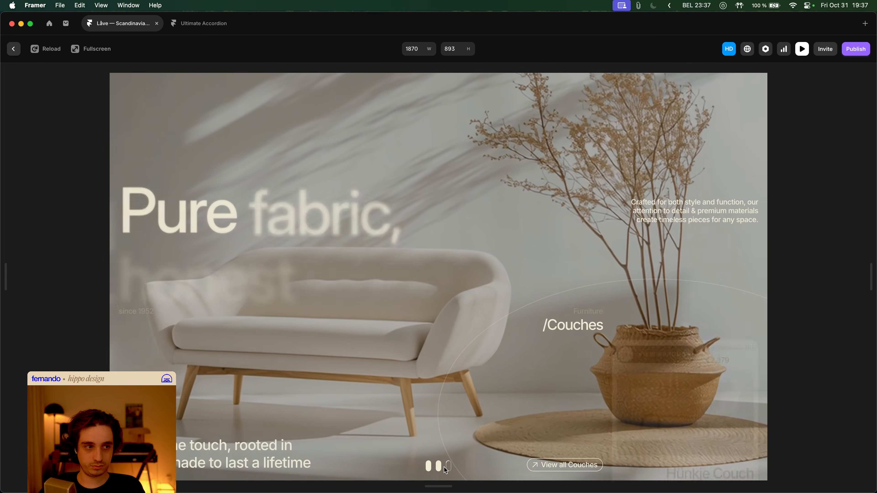
pyautogui.click(443, 468)
pyautogui.click(428, 466)
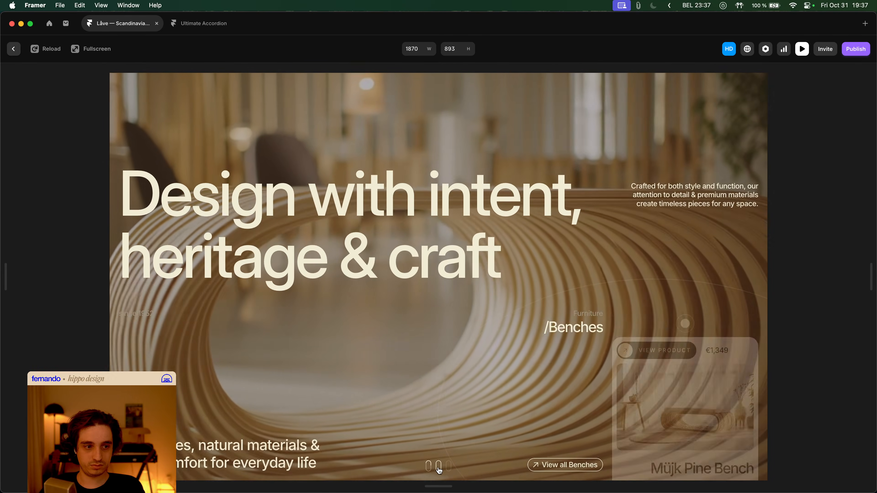
pyautogui.click(439, 466)
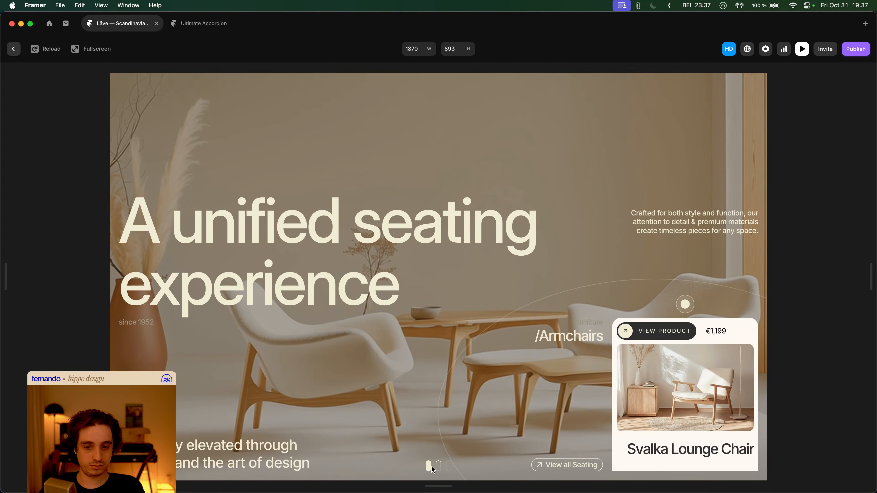
pyautogui.click(430, 466)
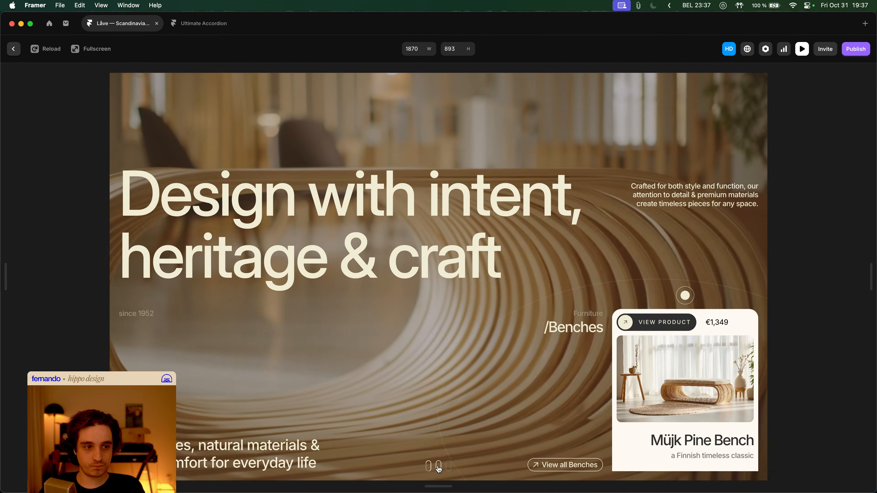
pyautogui.click(438, 466)
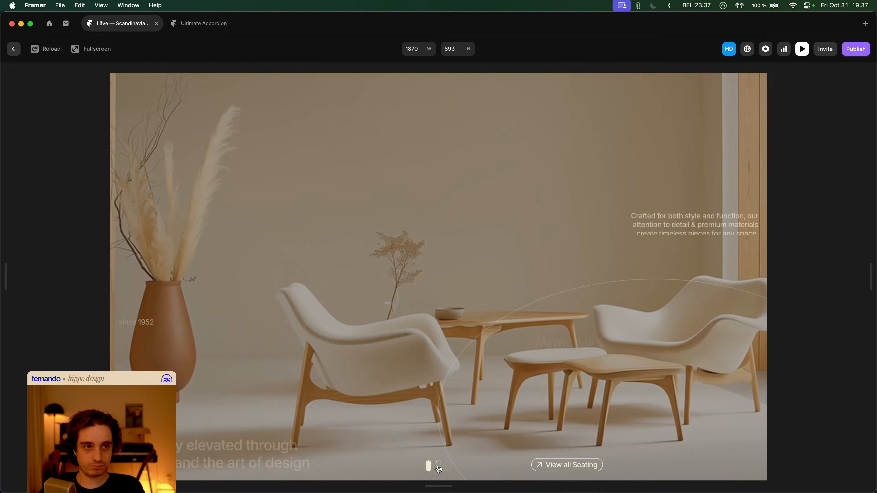
pyautogui.click(429, 466)
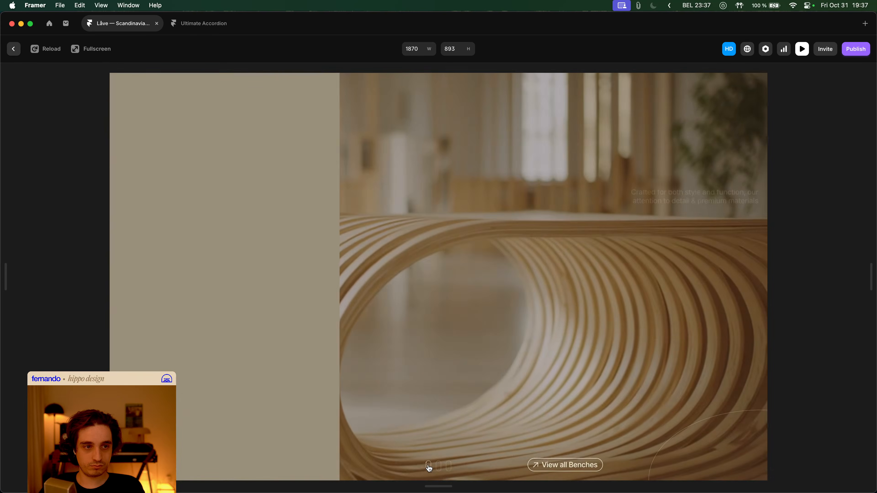
pyautogui.press('Escape')
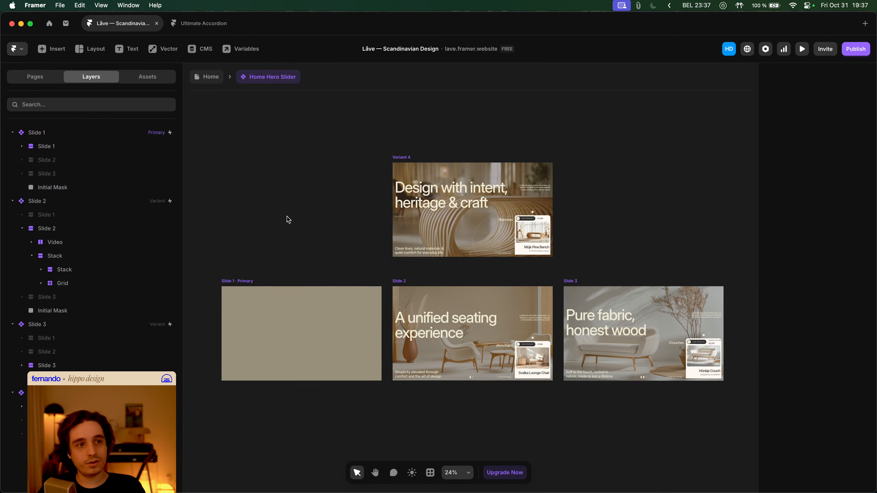
pyautogui.moveTo(352, 213); pyautogui.dragTo(354, 213)
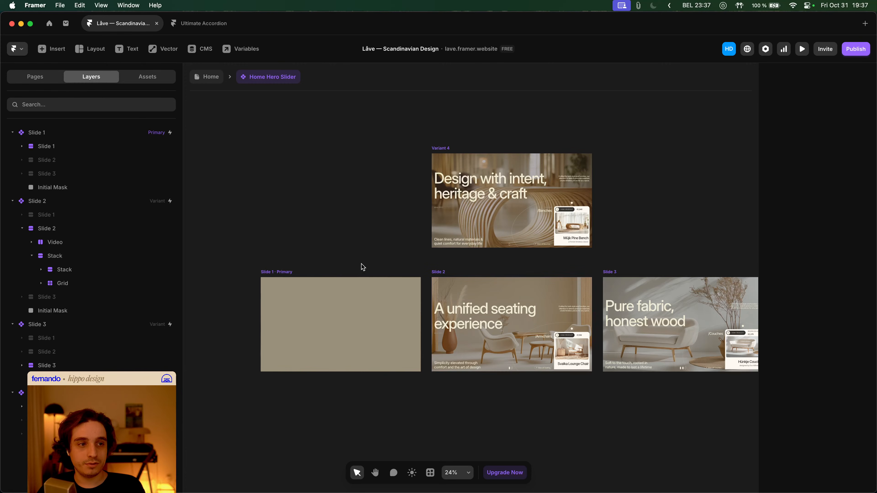
pyautogui.moveTo(334, 270); pyautogui.dragTo(355, 268)
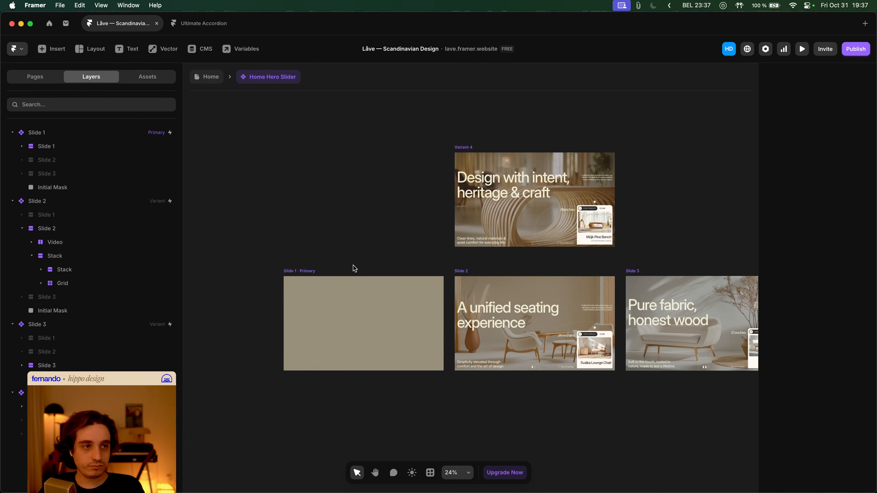
pyautogui.hscroll(5, 354, 268)
pyautogui.scroll(3, 354, 268)
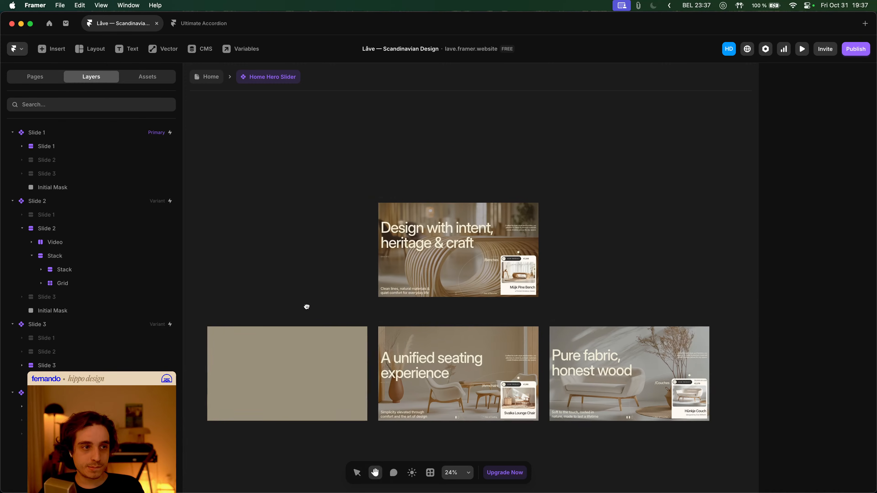
pyautogui.click(382, 204)
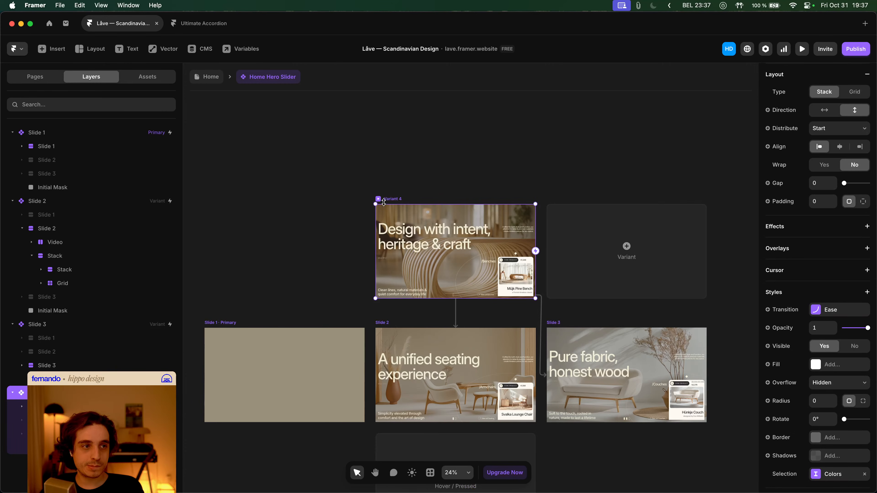
pyautogui.scroll(-2, 491, 311)
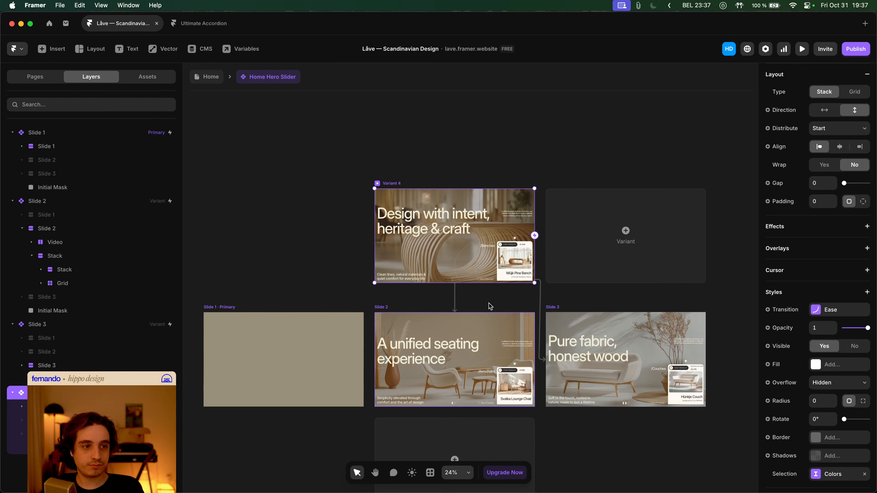
pyautogui.scroll(-5, 420, 298)
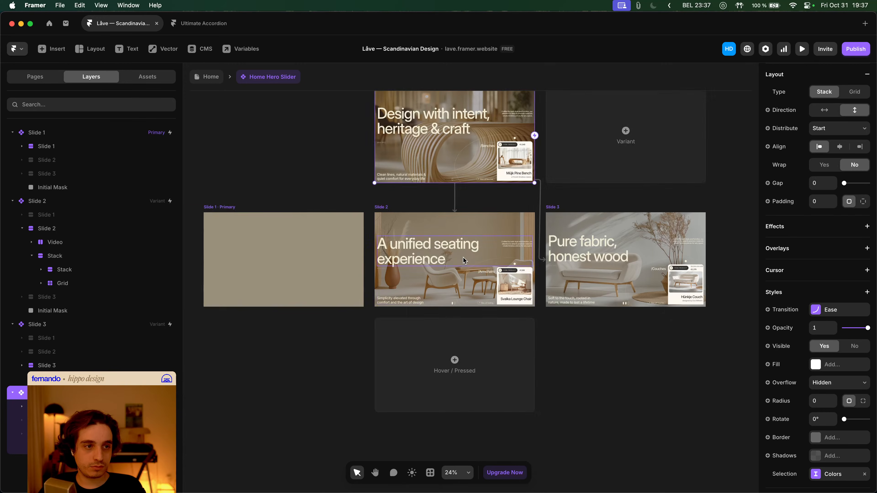
pyautogui.scroll(3, 457, 275)
pyautogui.scroll(2, 464, 289)
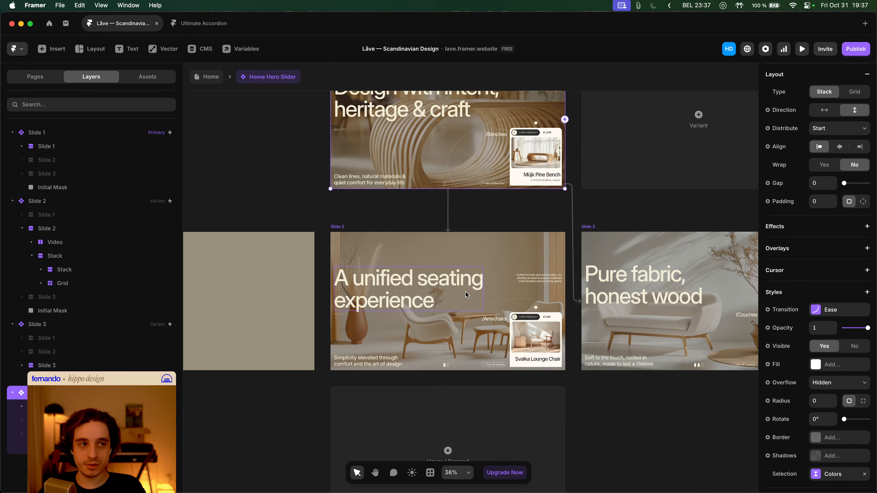
pyautogui.scroll(-3, 820, 403)
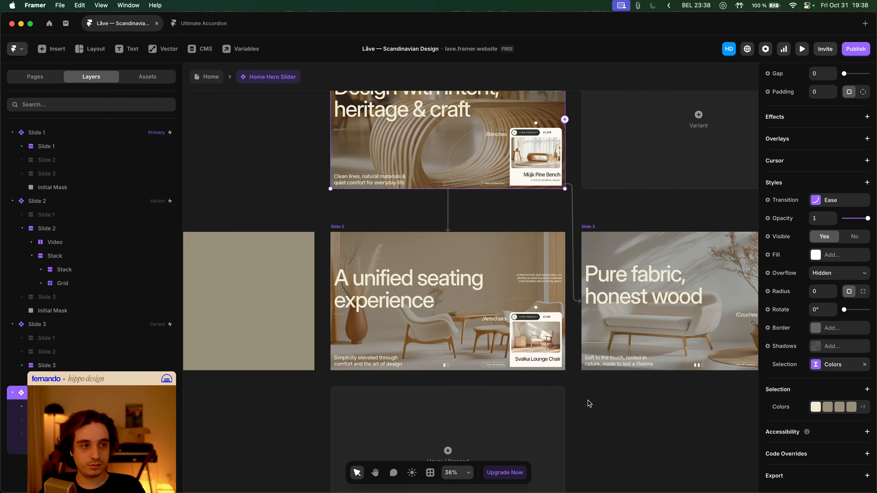
pyautogui.scroll(-2, 589, 403)
pyautogui.click(591, 407)
pyautogui.scroll(1, 601, 411)
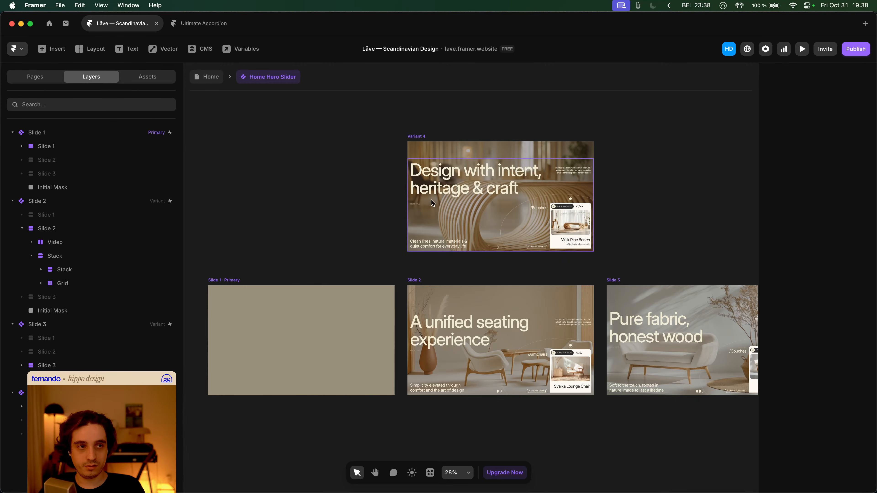
# - Add a Scale In appear effect to Variant 4's hero video, entering at opacity 1 from 0.5 scale
pyautogui.click(436, 152)
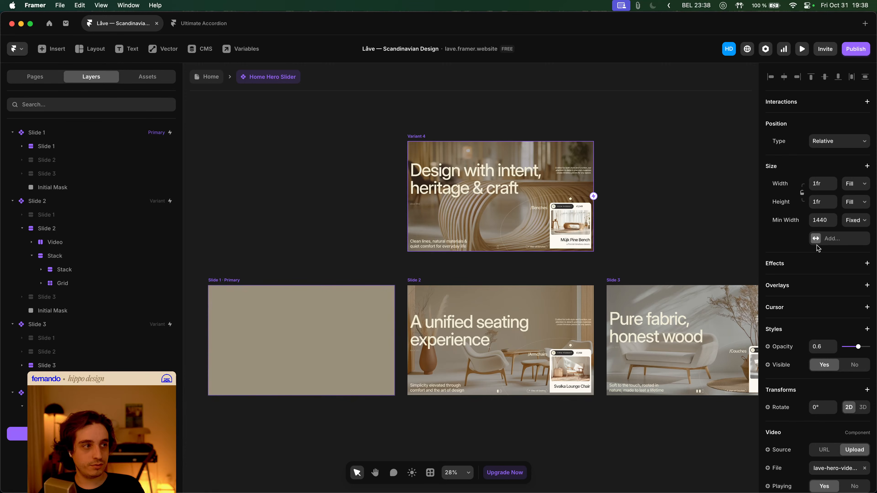
pyautogui.click(52, 419)
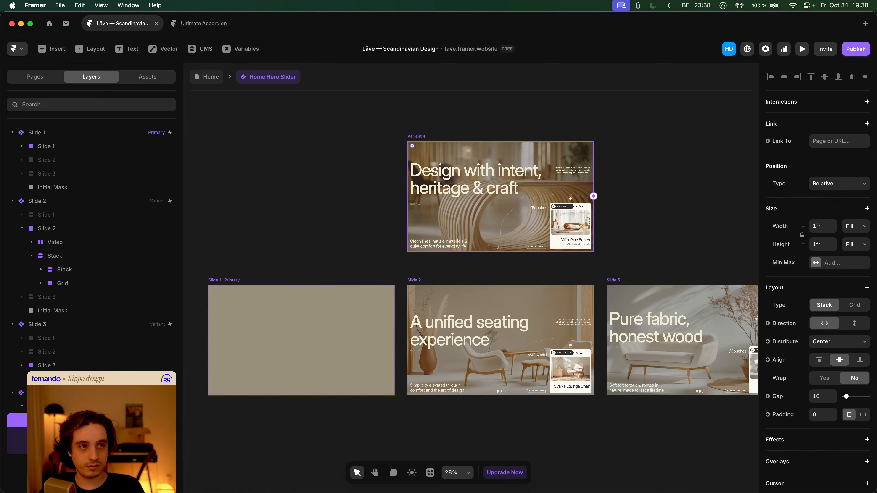
pyautogui.click(52, 434)
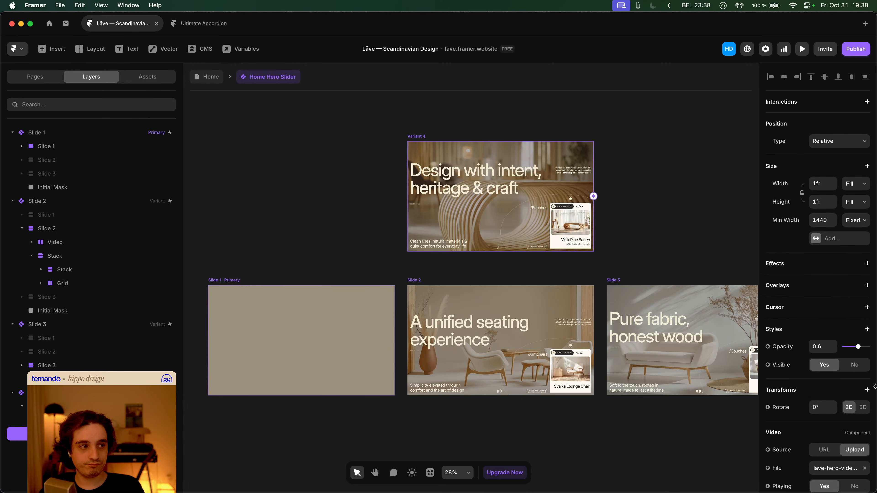
pyautogui.click(815, 261)
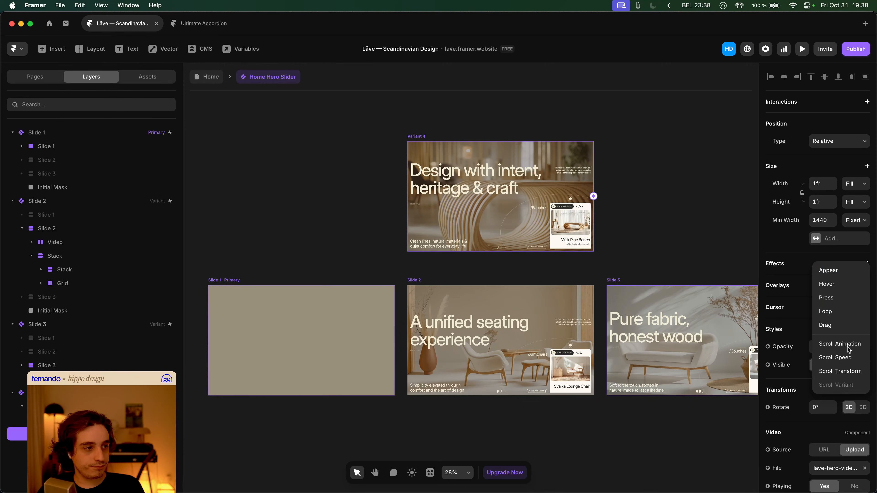
pyautogui.click(841, 273)
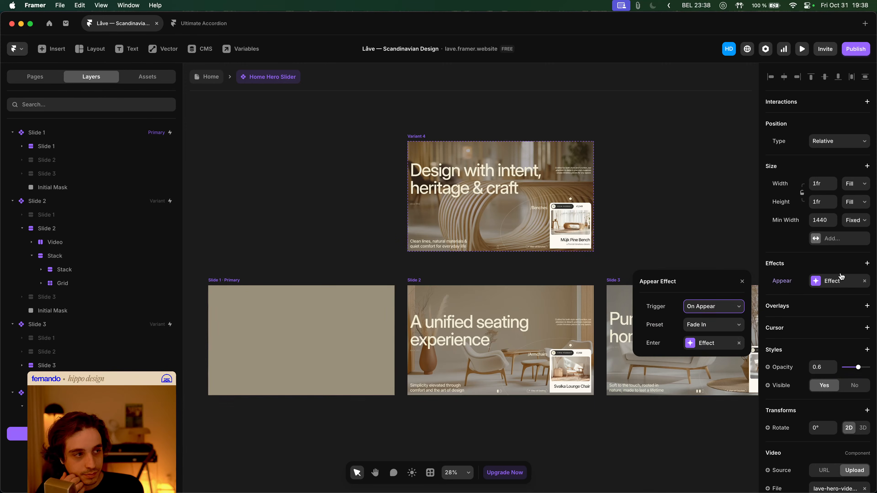
pyautogui.click(725, 324)
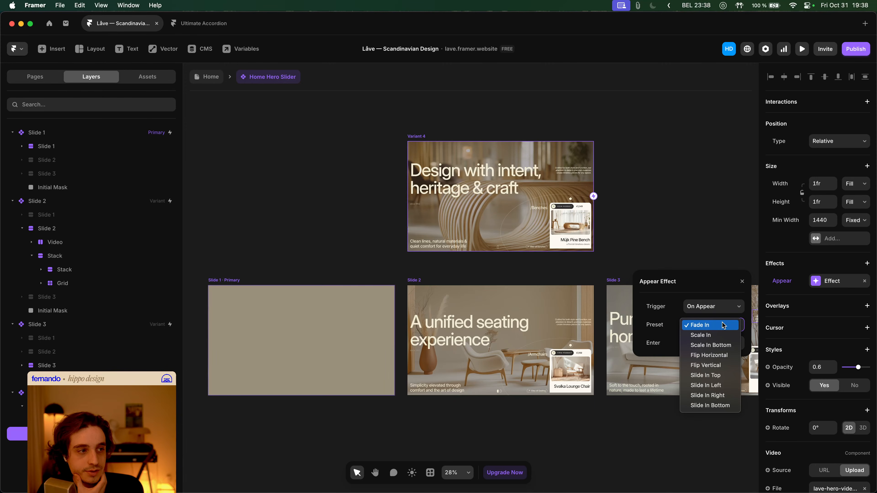
pyautogui.click(721, 335)
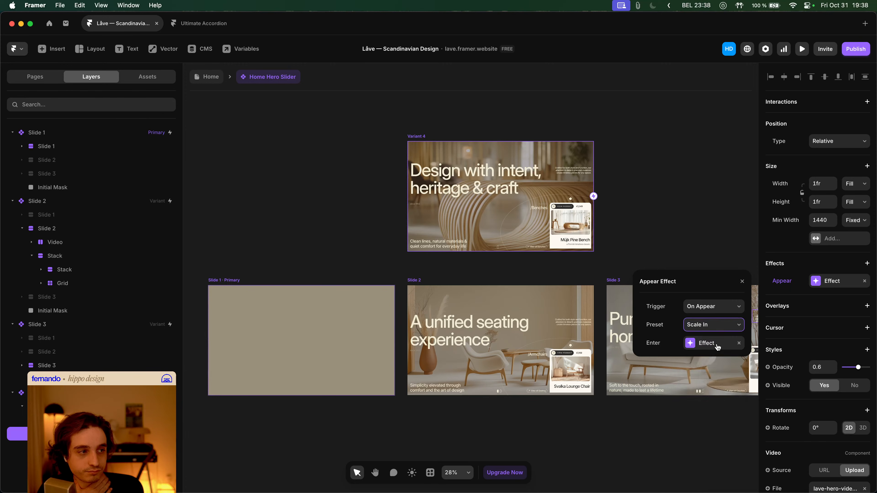
pyautogui.click(718, 344)
pyautogui.moveTo(723, 308); pyautogui.dragTo(783, 309)
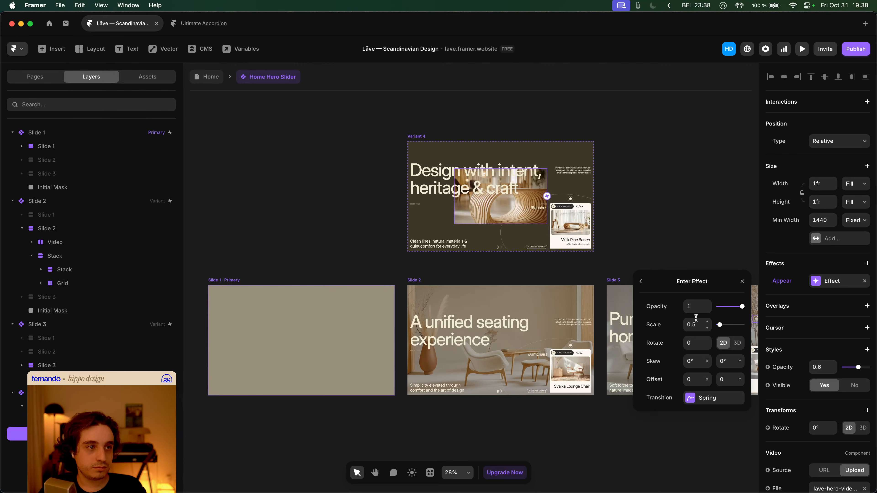
pyautogui.click(686, 248)
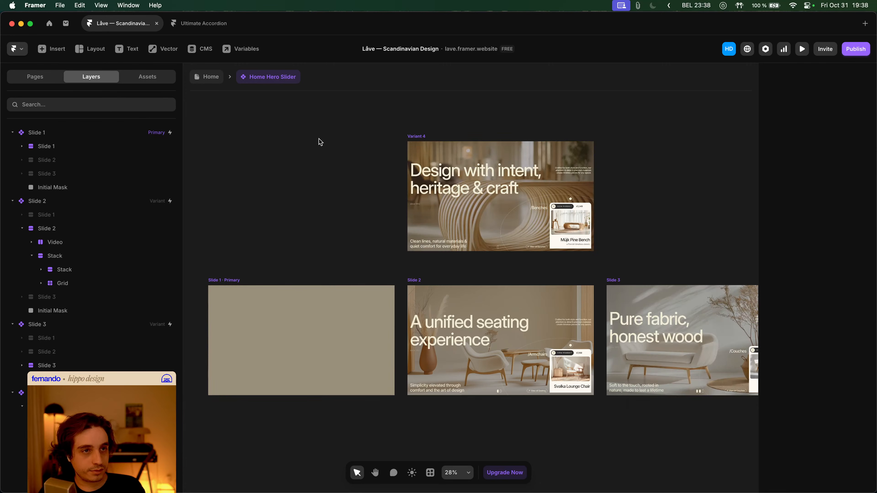
# - Preview the Home page hero and switch the slider to the Armchairs slide
pyautogui.click(213, 84)
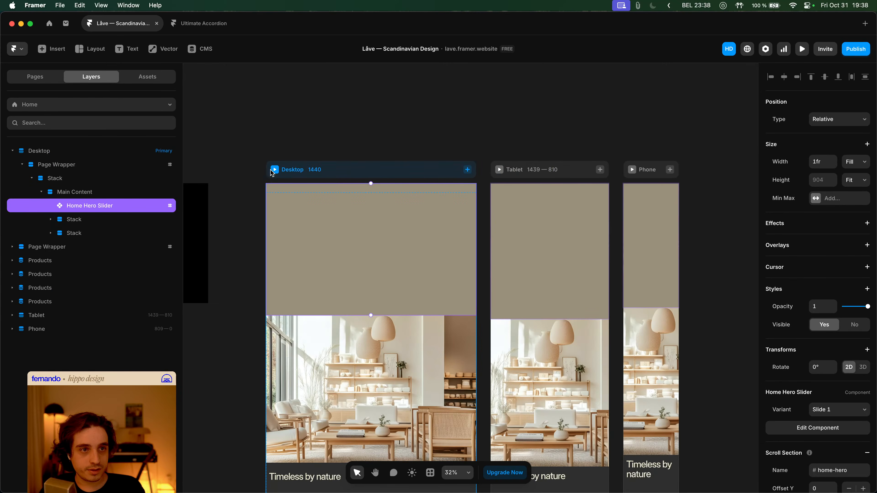
pyautogui.press('super+p')
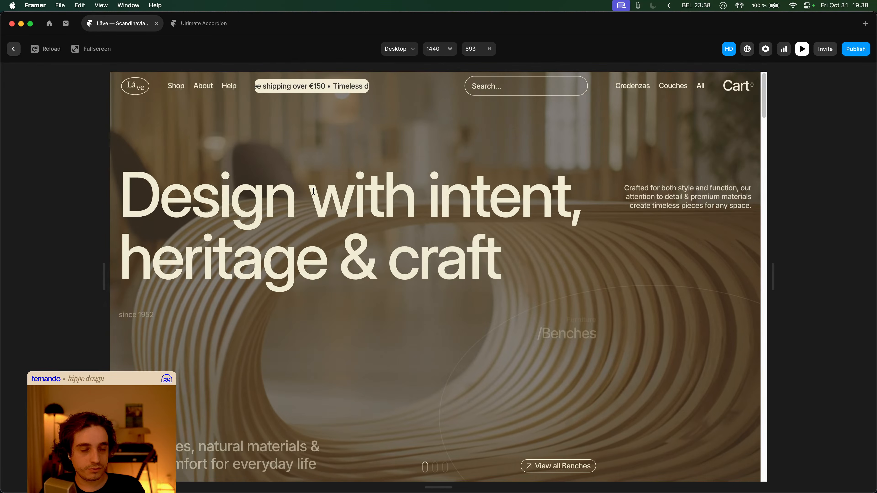
pyautogui.click(436, 468)
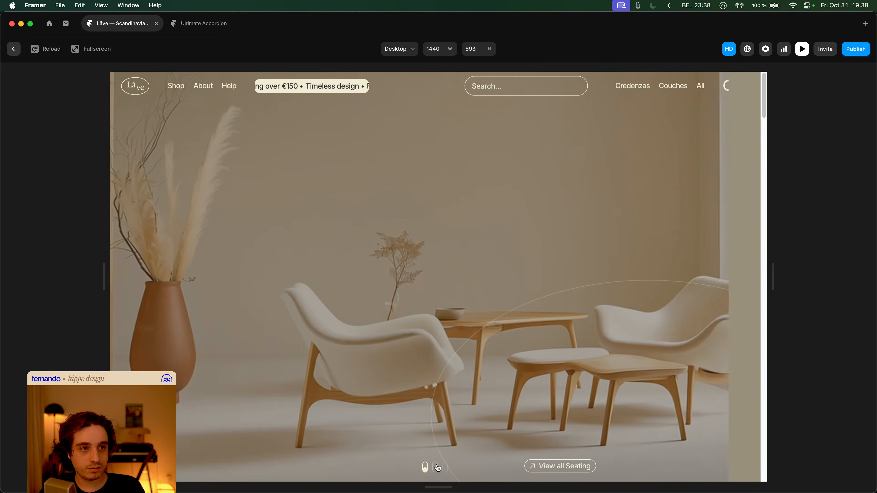
pyautogui.press('Escape')
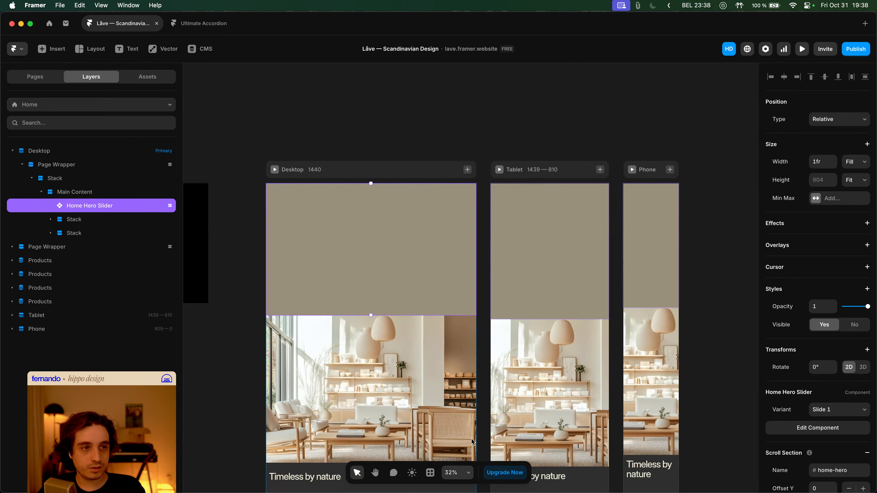
# - Delete the Initial Mask layer from the Home Hero Slider component
pyautogui.doubleClick(405, 247)
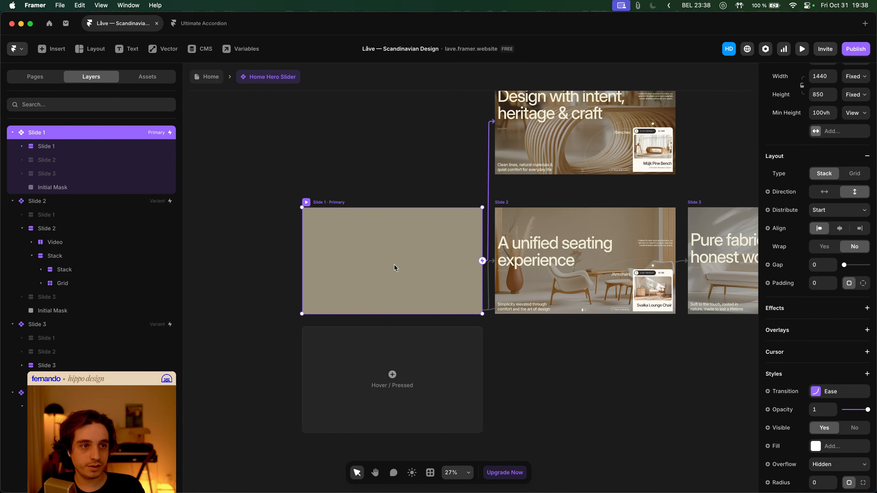
pyautogui.click(394, 265)
pyautogui.press('Delete')
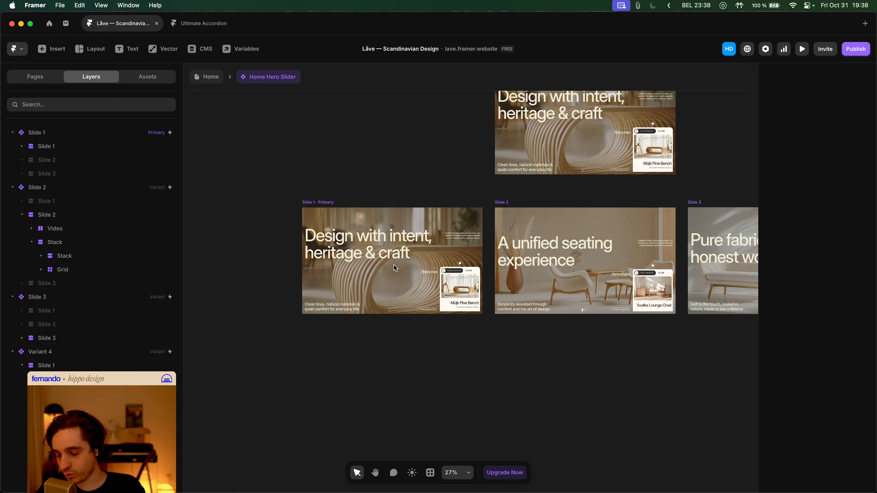
# - Preview the Home page hero, including the Desktop layout, without the mask
pyautogui.click(206, 77)
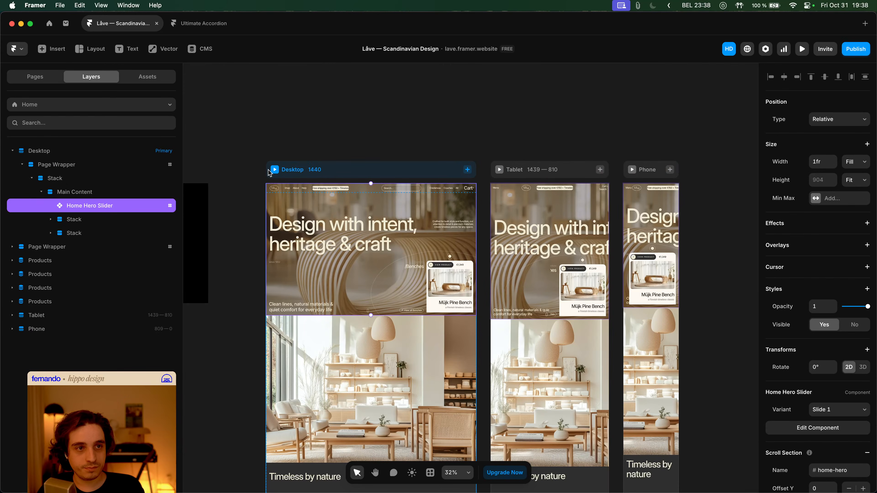
pyautogui.press('super+p')
pyautogui.press('Escape')
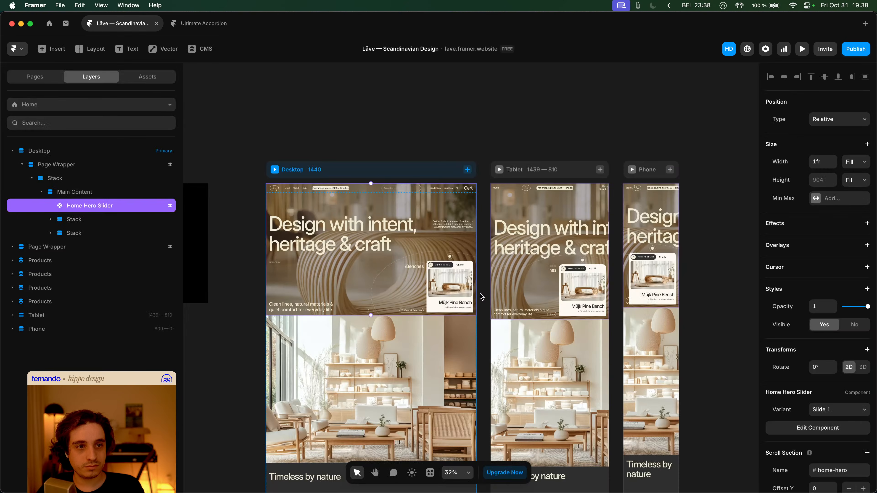
pyautogui.click(275, 169)
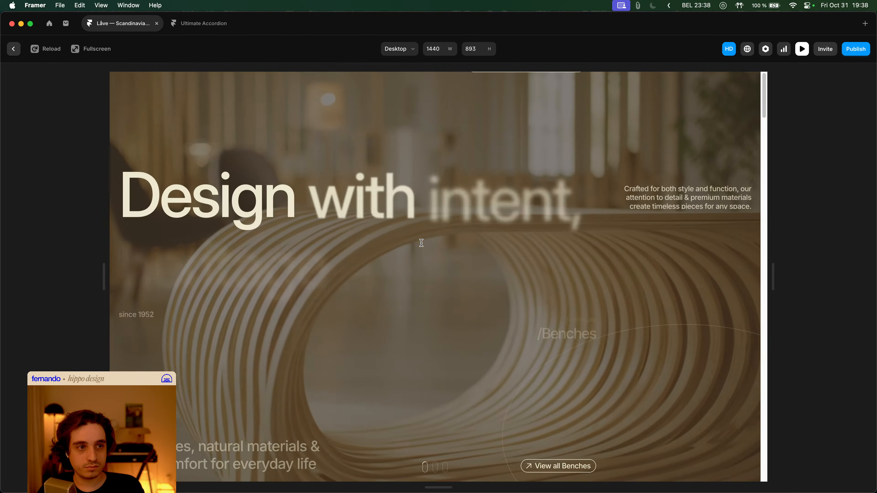
pyautogui.press('Escape')
# - Delete the Variant 4 frame from the Home Hero Slider and confirm the removal
pyautogui.doubleClick(443, 233)
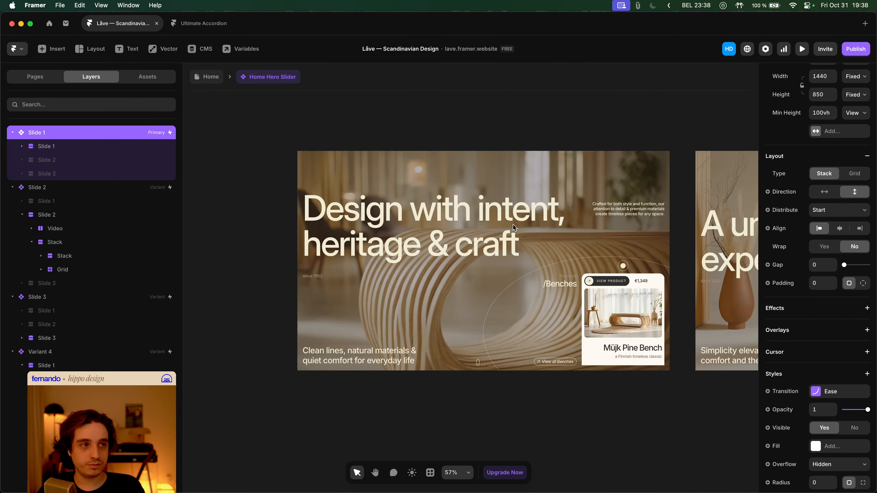
pyautogui.click(573, 208)
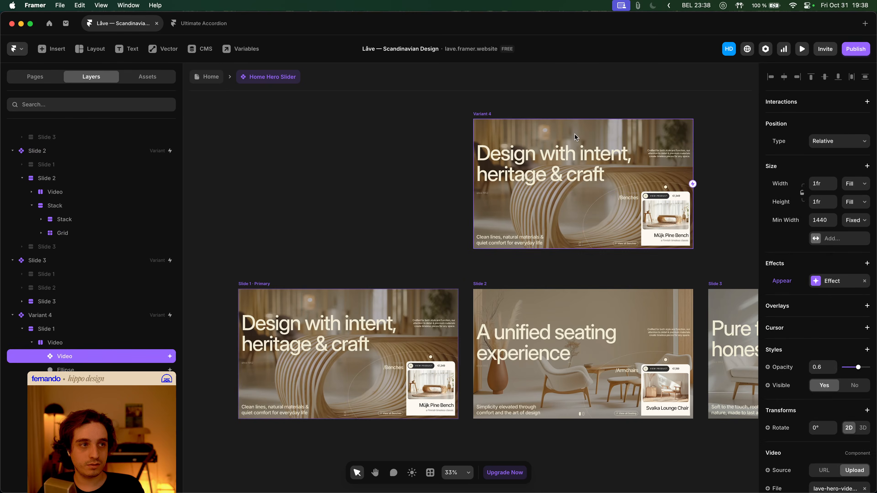
pyautogui.click(362, 243)
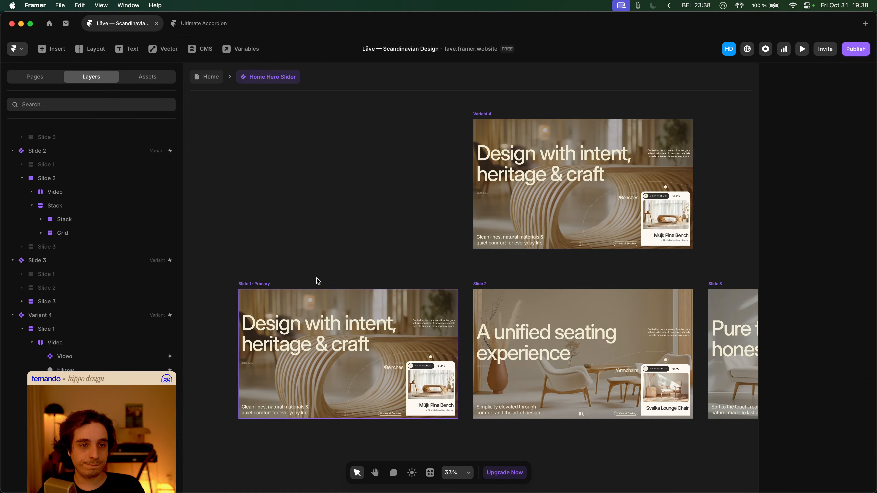
pyautogui.click(485, 116)
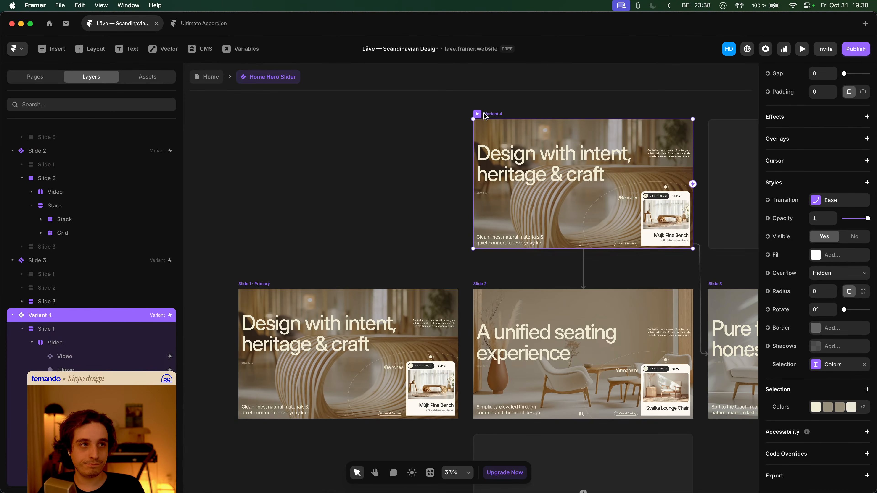
pyautogui.press('BackSpace')
pyautogui.click(462, 285)
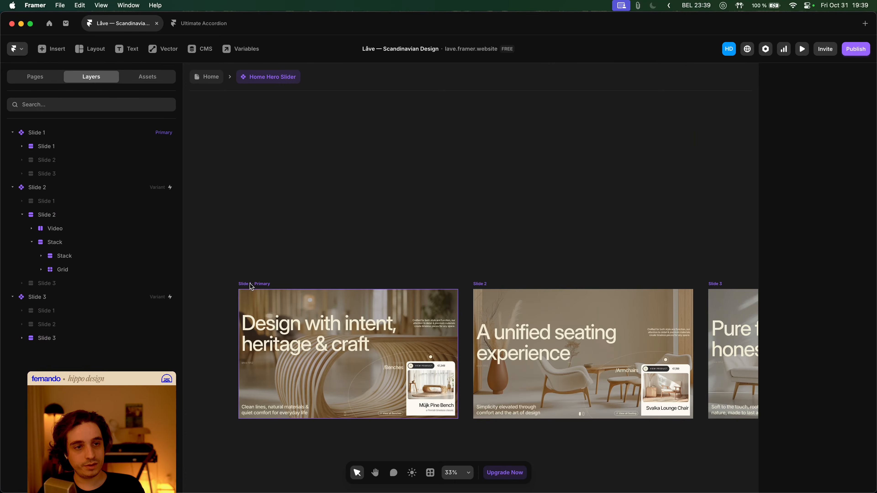
# - Preview the slider with only Slides 1–3 and select Slide 1's nested stack
pyautogui.click(253, 285)
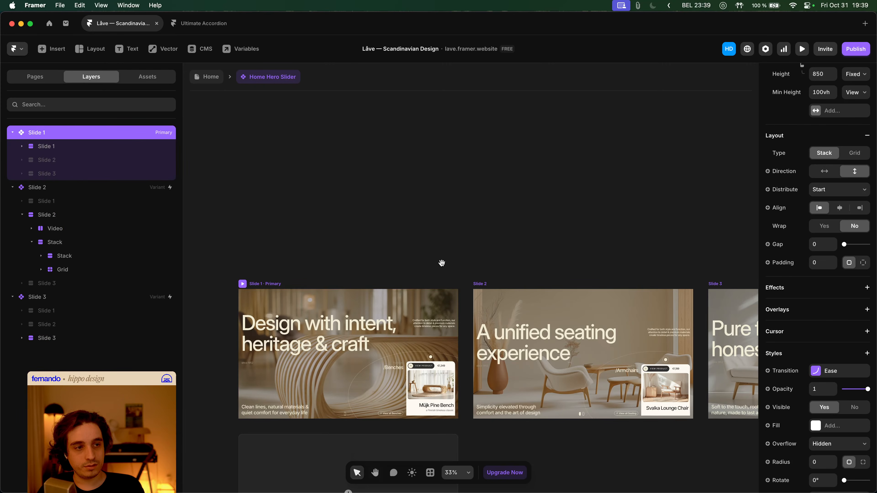
pyautogui.scroll(-2, 444, 249)
pyautogui.click(797, 51)
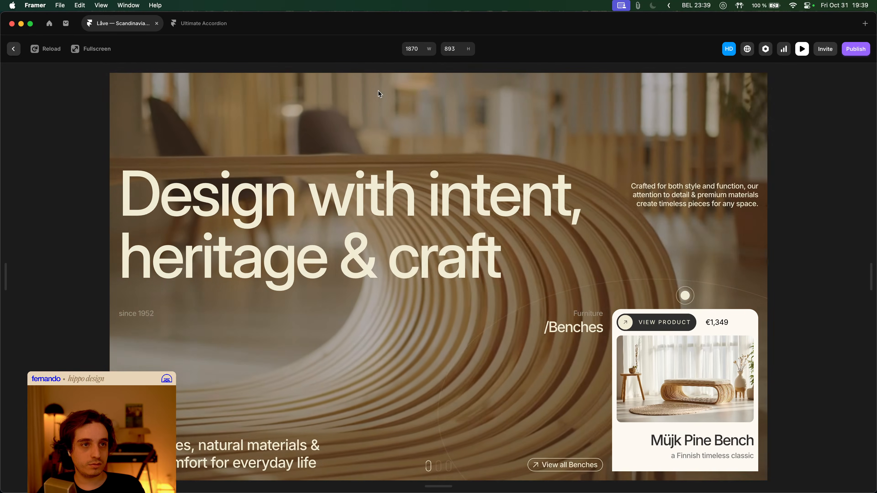
pyautogui.press('Escape')
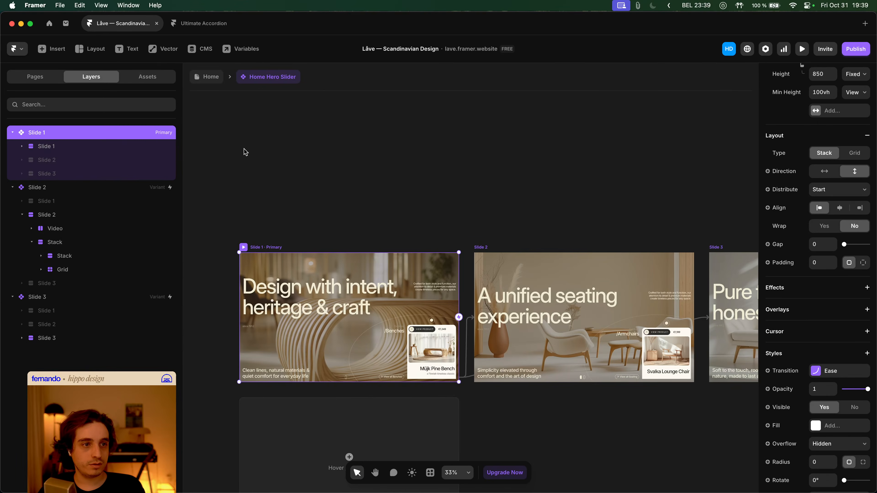
pyautogui.scroll(-3, 513, 189)
pyautogui.click(283, 287)
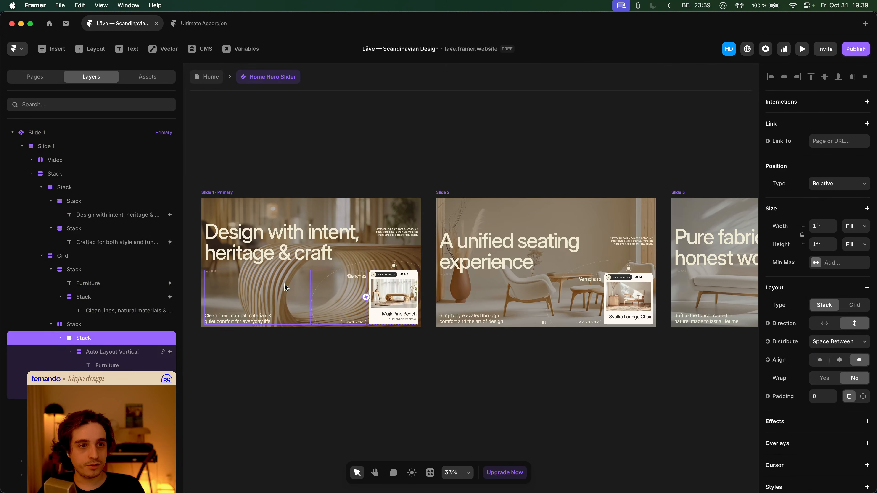
# - Add a scale-in appear effect to Slide 1's hero video with enter opacity 1
pyautogui.click(296, 214)
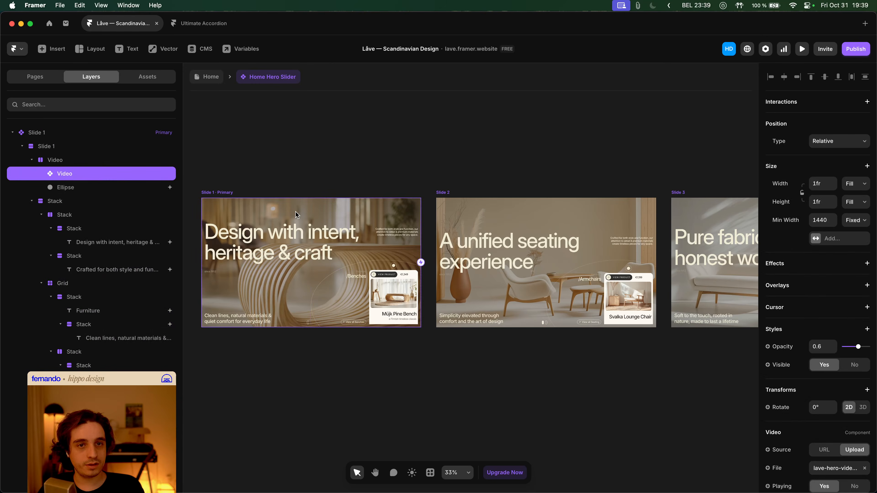
pyautogui.click(808, 264)
pyautogui.click(829, 275)
pyautogui.click(713, 325)
pyautogui.click(714, 334)
pyautogui.click(712, 343)
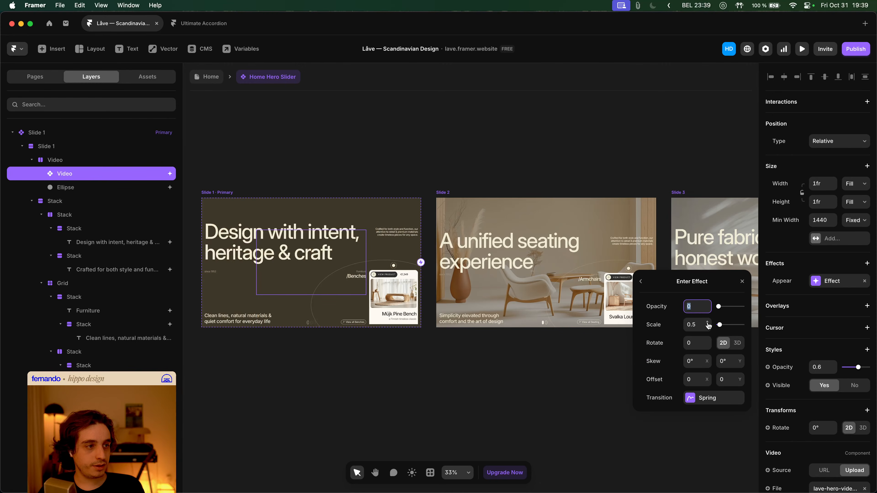
pyautogui.write('1')
pyautogui.press('Tab')
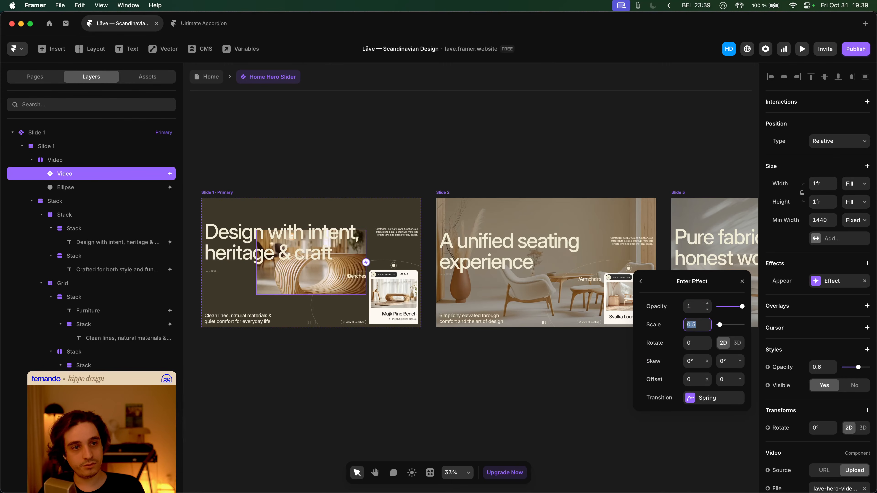
pyautogui.click(343, 137)
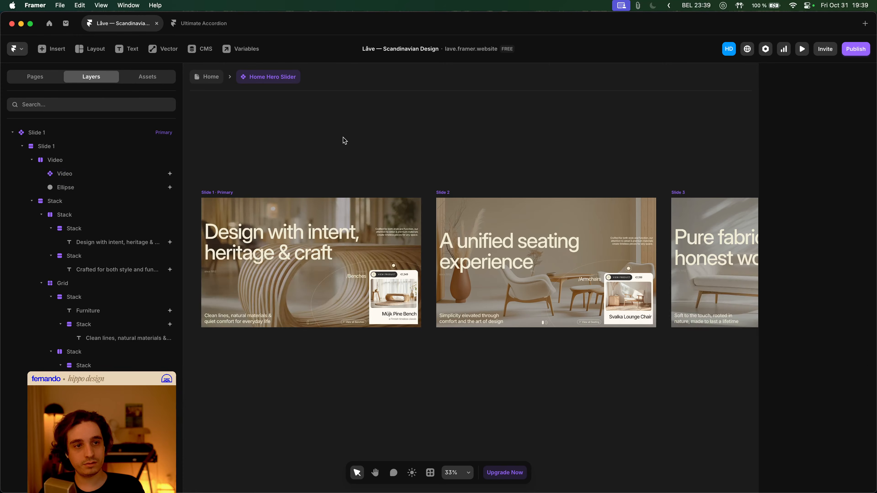
# - Preview the Home page hero several times to watch the new scale-in effect
pyautogui.click(210, 77)
pyautogui.press('super+p')
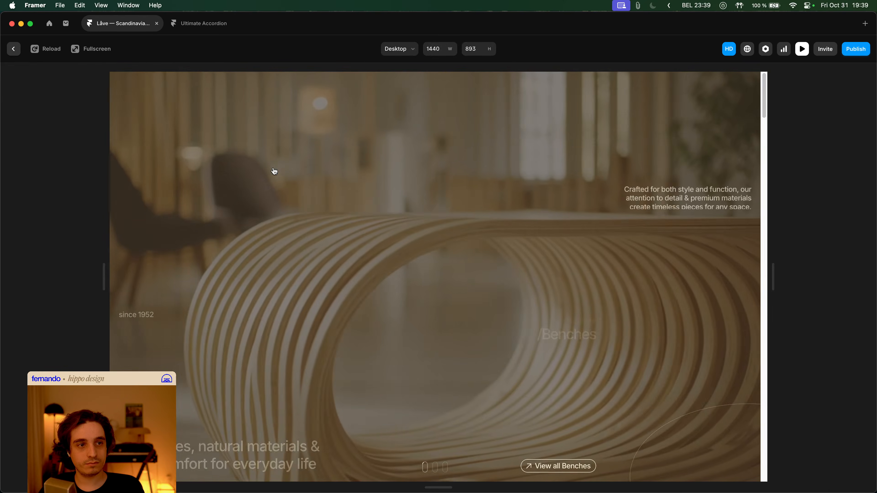
pyautogui.press('Escape')
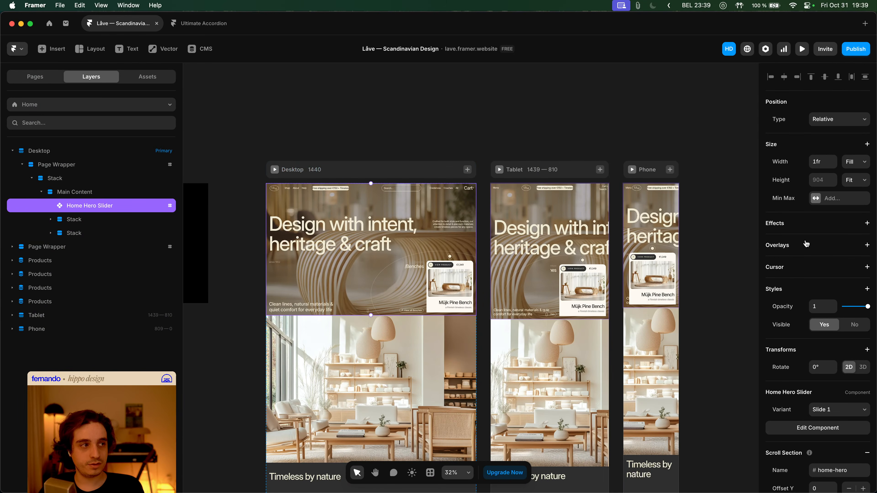
pyautogui.click(274, 170)
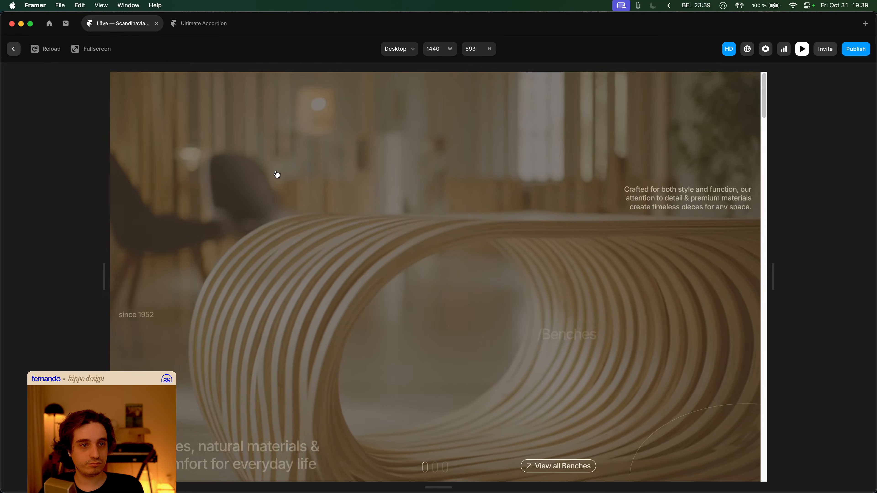
pyautogui.press('Escape')
pyautogui.click(276, 172)
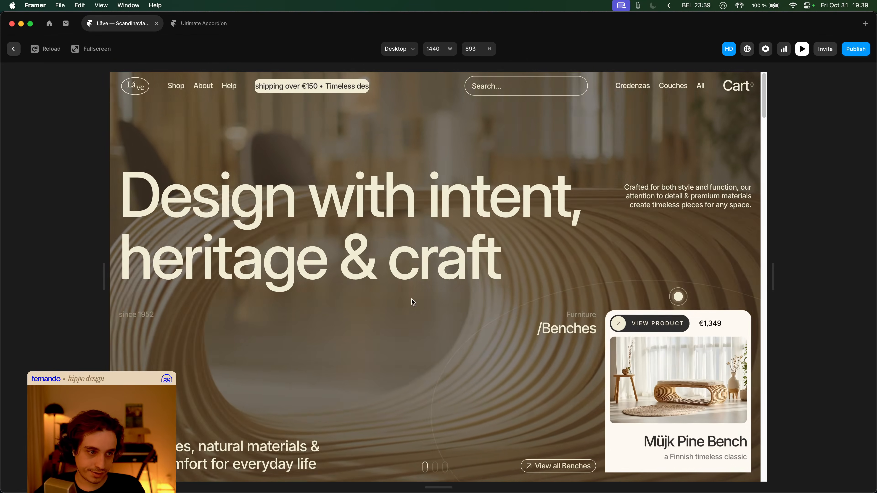
pyautogui.press('Escape')
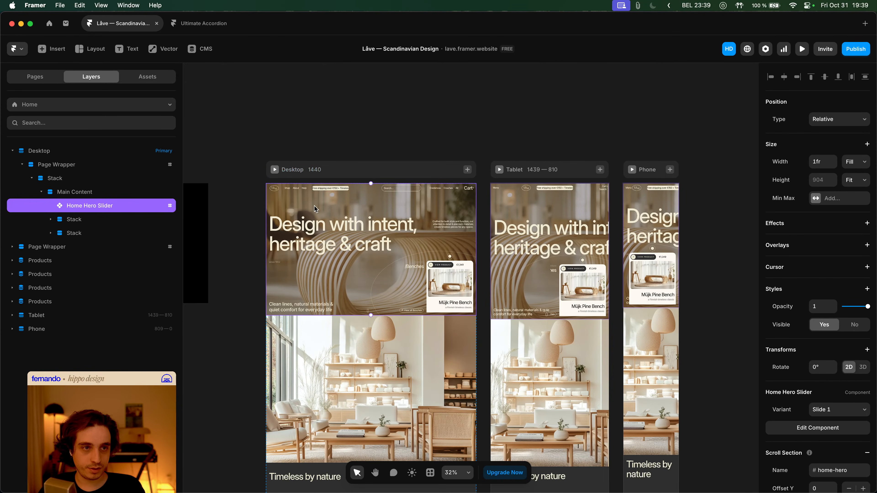
pyautogui.doubleClick(315, 208)
# - Set the hero video's appear transition to a 1.2 s duration with 0 bounce
pyautogui.click(398, 226)
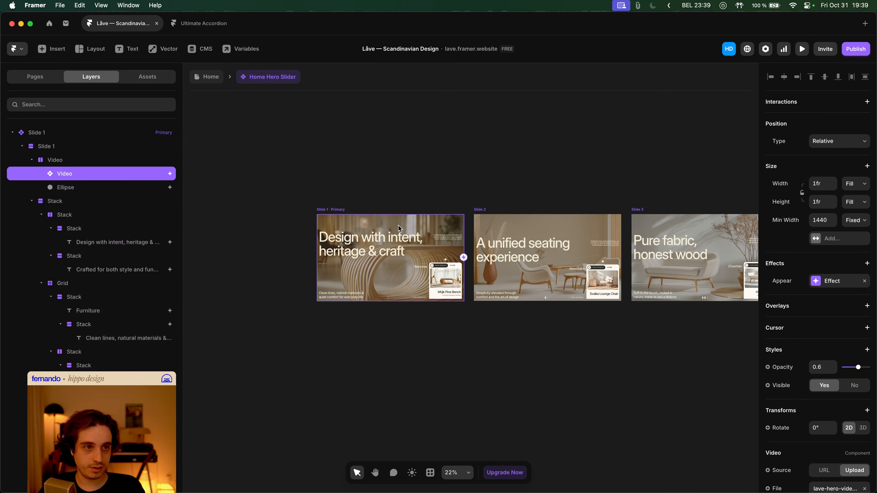
pyautogui.click(827, 285)
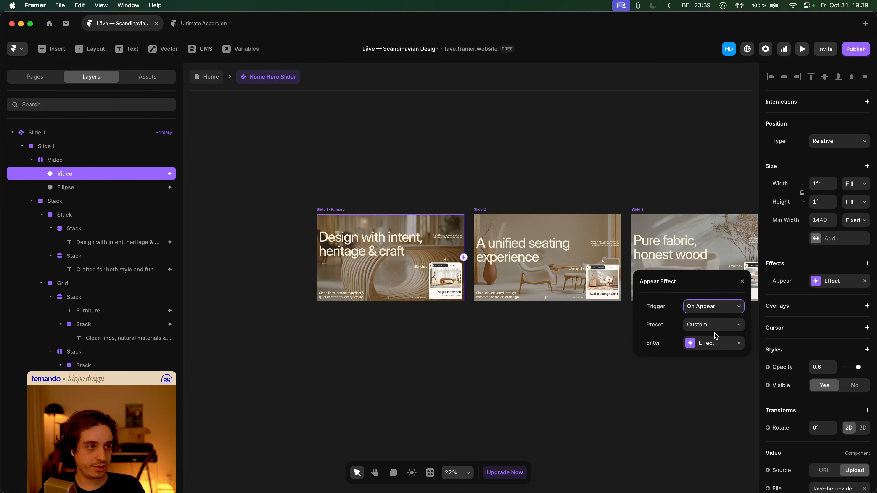
pyautogui.click(714, 343)
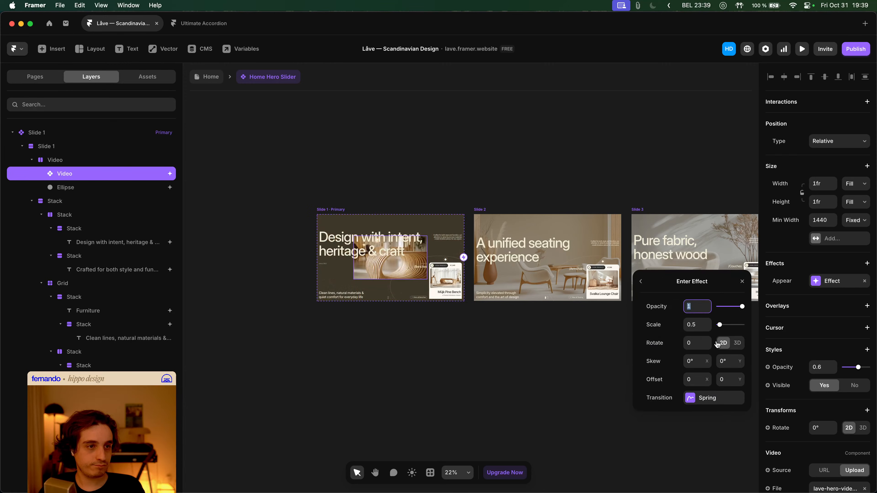
pyautogui.click(715, 399)
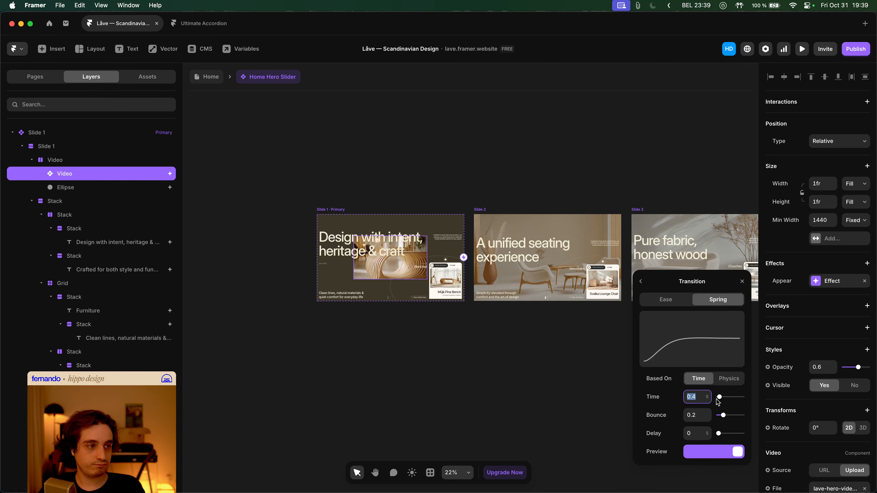
pyautogui.write('1.2')
pyautogui.press('Tab')
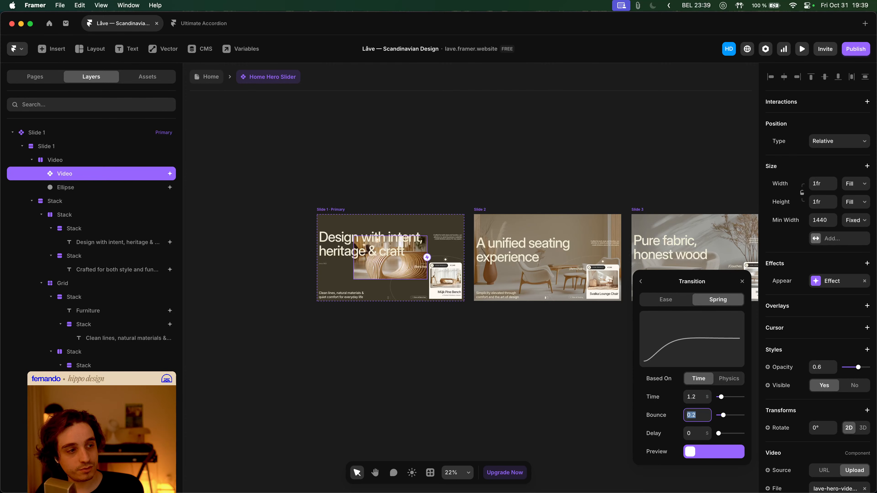
pyautogui.write('0')
pyautogui.press('Tab')
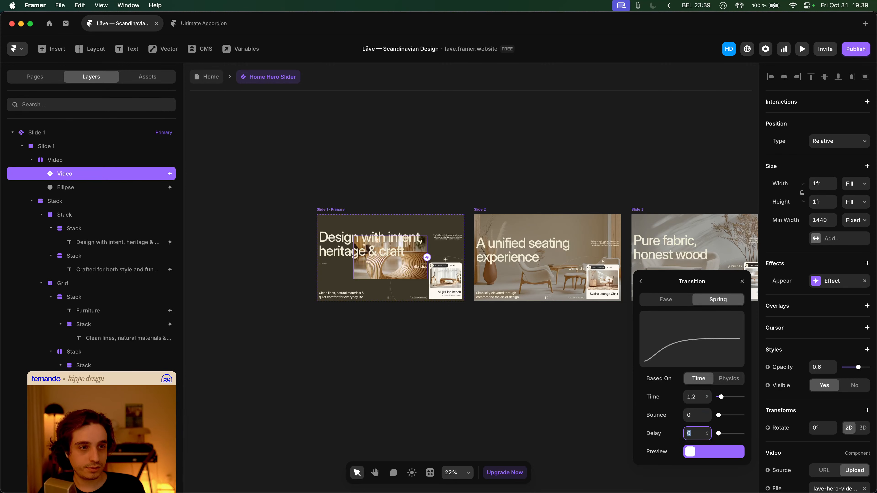
pyautogui.click(218, 80)
# - Preview the Desktop page twice to check the hero video's animation
pyautogui.click(217, 80)
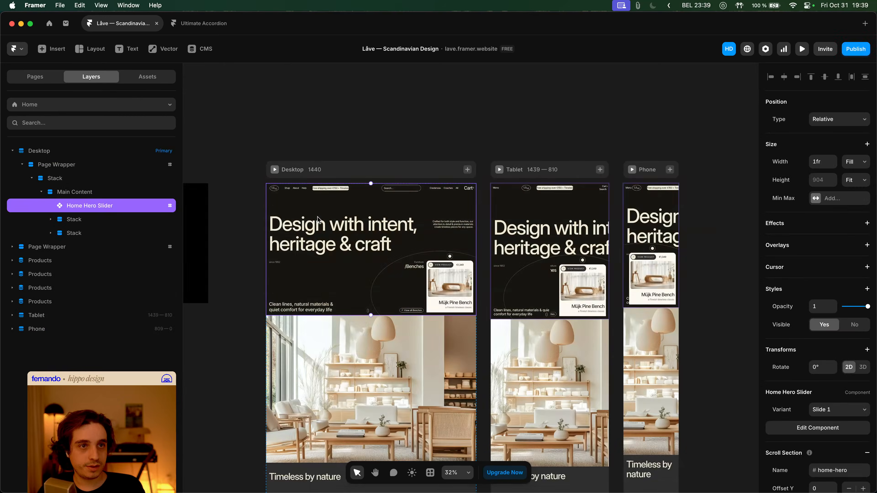
pyautogui.click(275, 170)
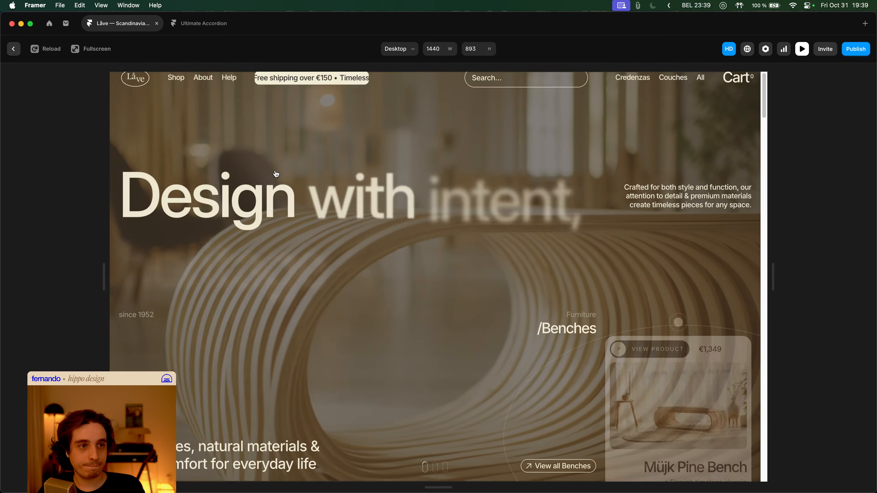
pyautogui.press('Escape')
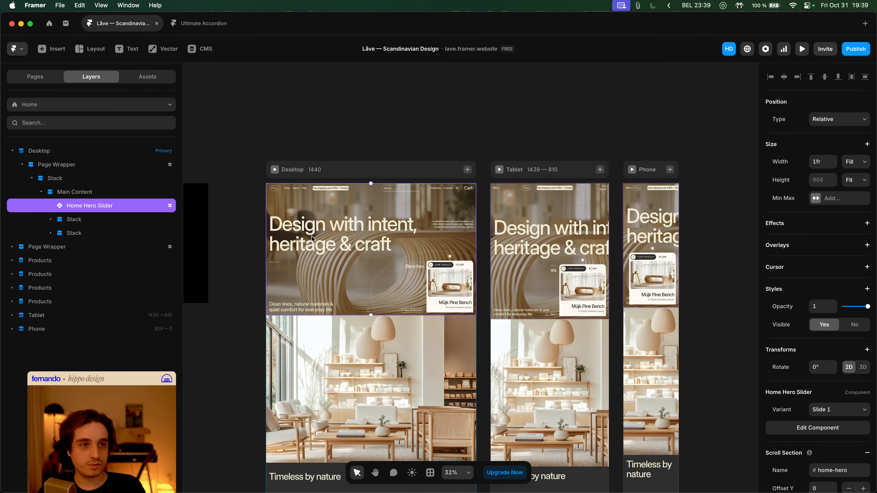
pyautogui.click(274, 169)
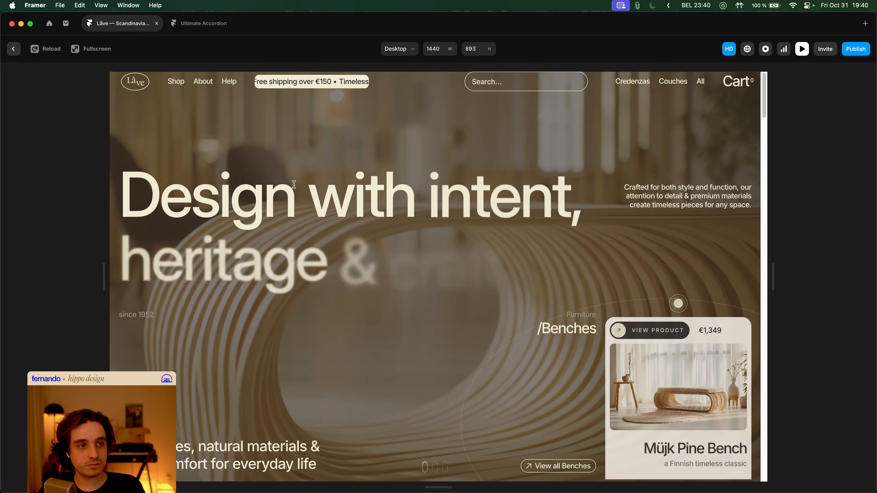
pyautogui.press('Escape')
pyautogui.doubleClick(336, 223)
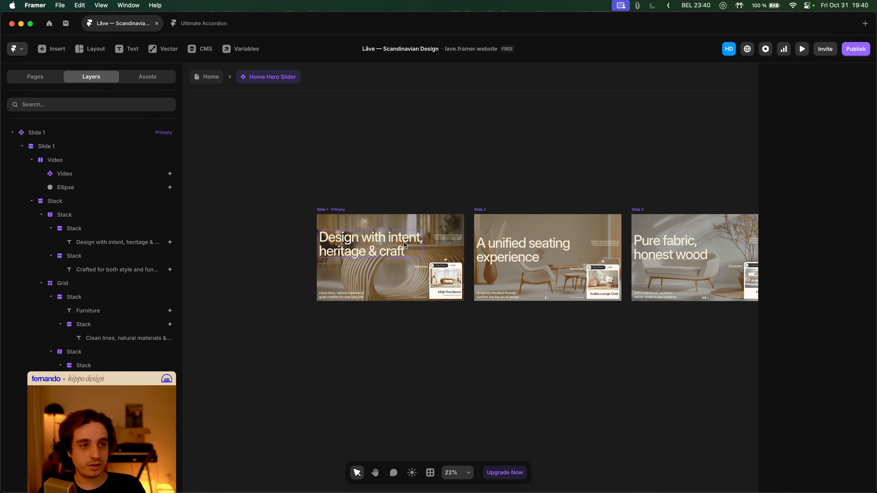
pyautogui.click(390, 226)
# - Set the hero video's enter scale to 1.5 and inspect the transition settings
pyautogui.click(834, 281)
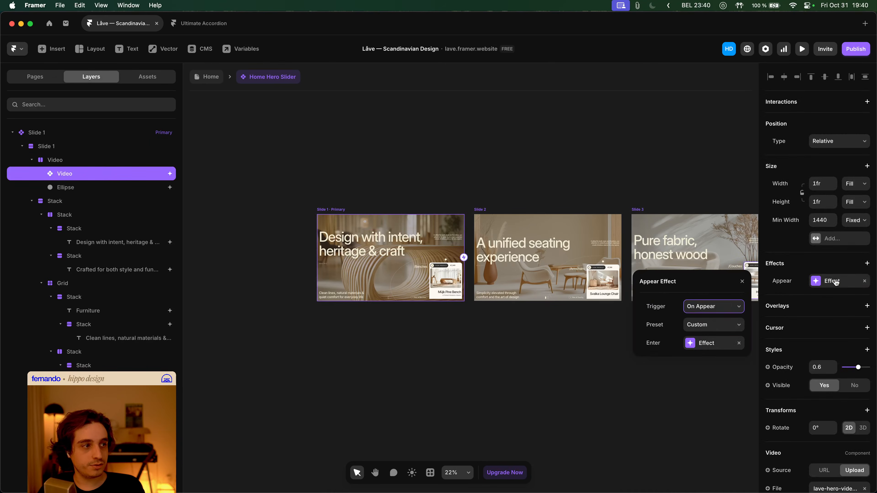
pyautogui.click(727, 341)
pyautogui.click(695, 324)
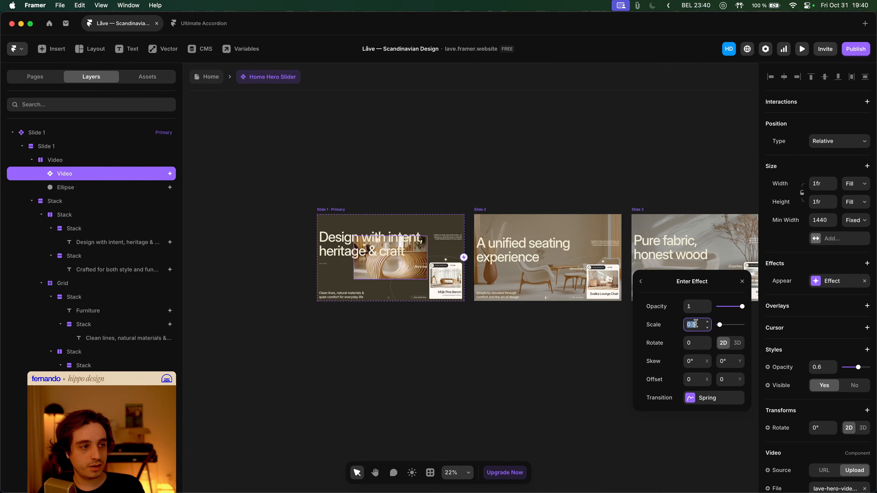
pyautogui.write('1.5')
pyautogui.press('Return')
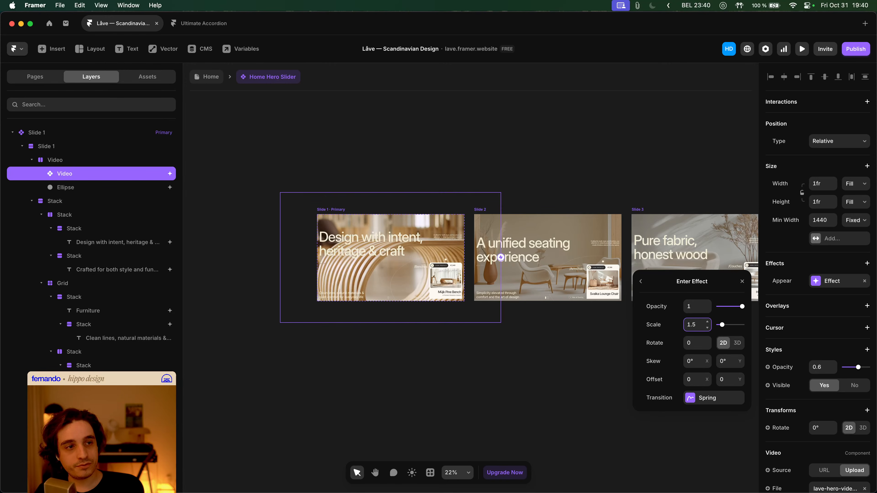
pyautogui.click(699, 393)
pyautogui.click(707, 399)
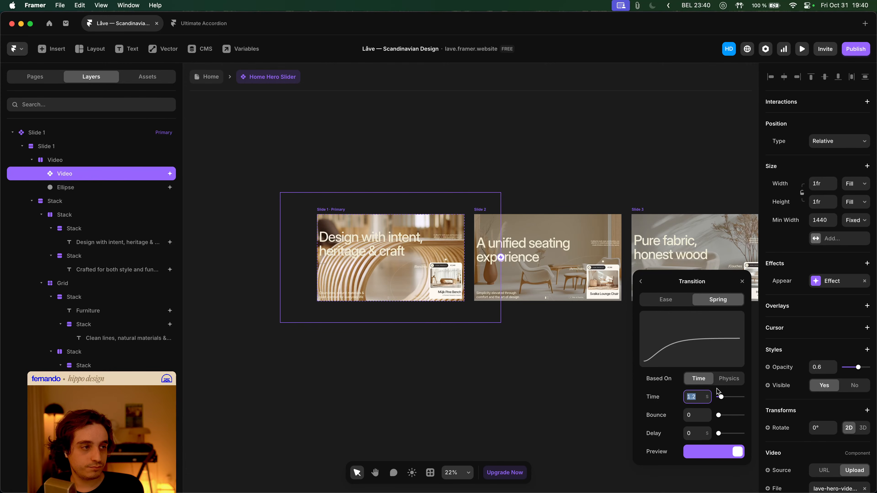
pyautogui.click(241, 99)
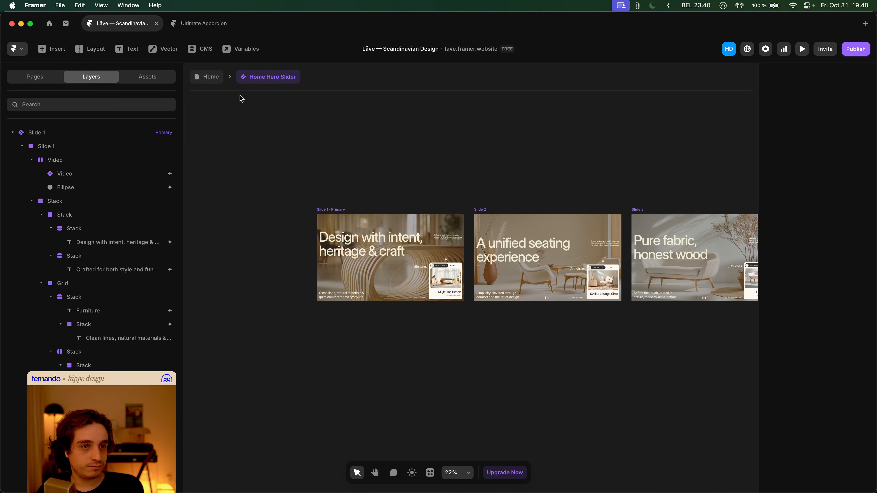
# - Preview the page to check the 1.5 scale-in, then return to the slider's video
pyautogui.click(209, 77)
pyautogui.press('super+p')
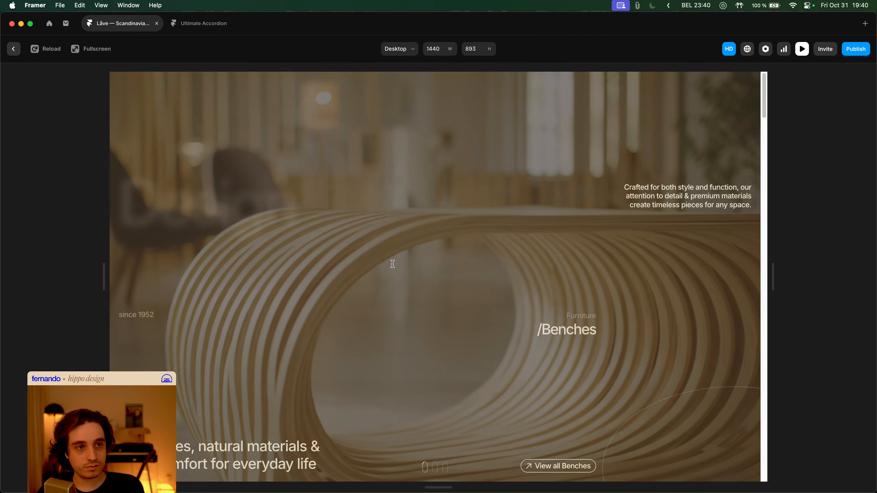
pyautogui.press('Escape')
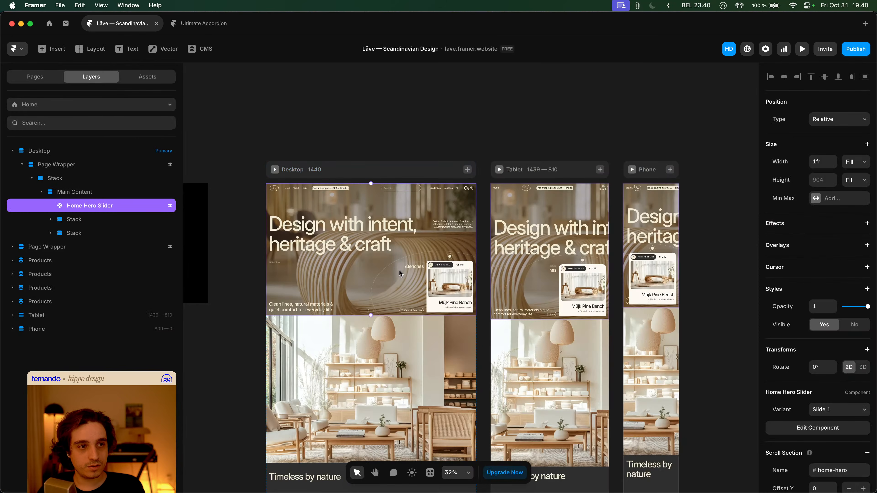
pyautogui.doubleClick(320, 204)
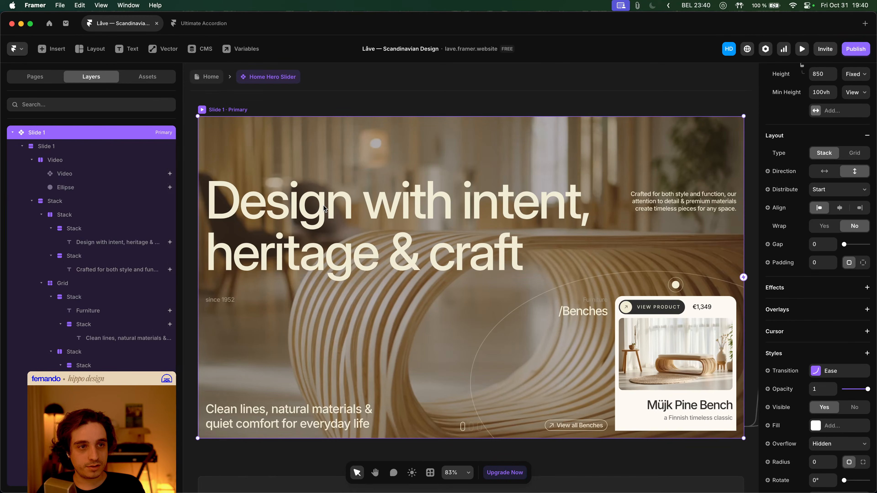
pyautogui.doubleClick(391, 154)
pyautogui.click(260, 82)
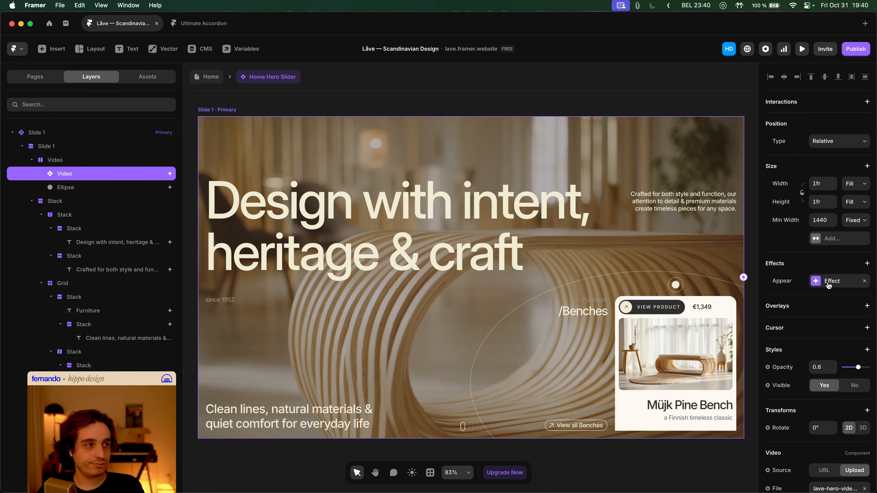
# - Set the hero video's enter opacity to 0.6
pyautogui.scroll(-3, 419, 269)
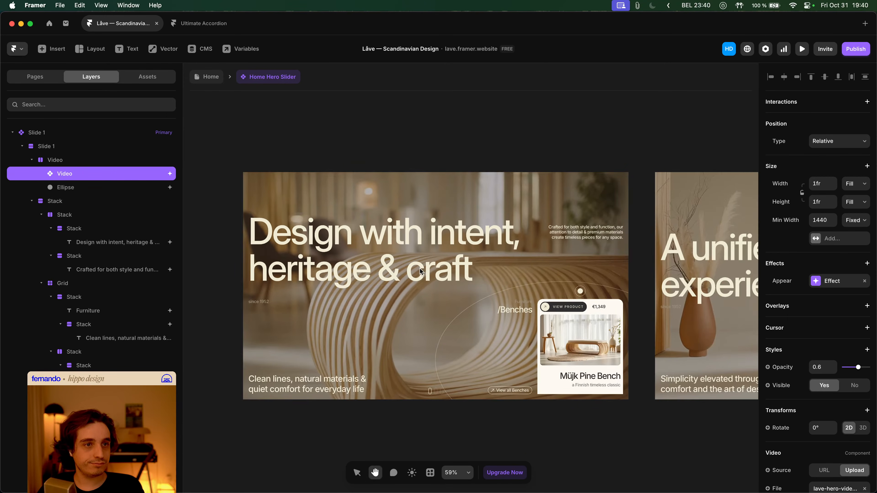
pyautogui.click(273, 167)
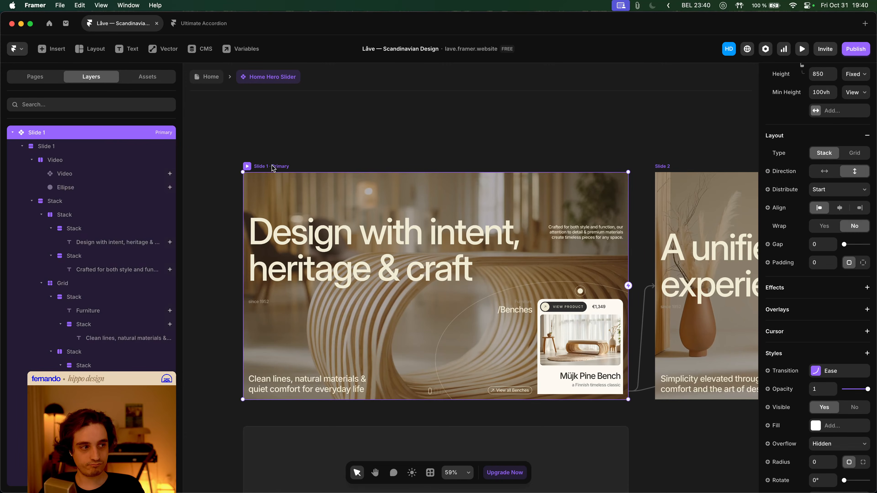
pyautogui.scroll(5, 837, 284)
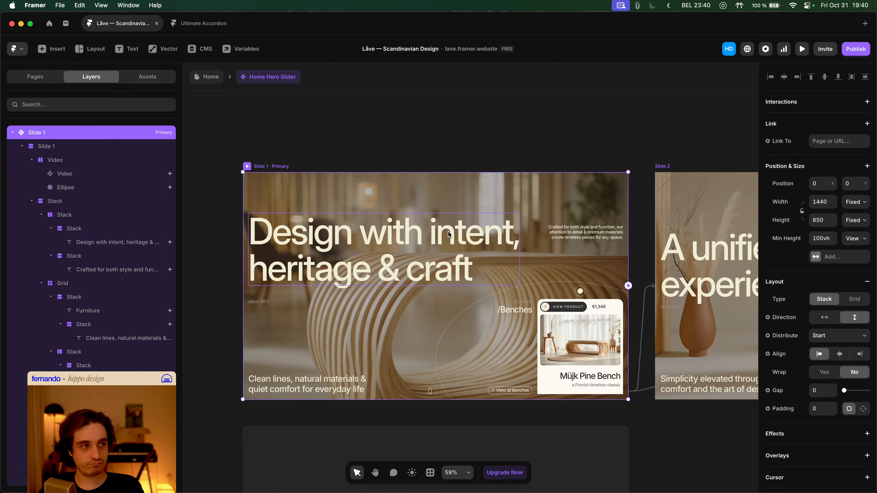
pyautogui.click(435, 156)
pyautogui.click(436, 202)
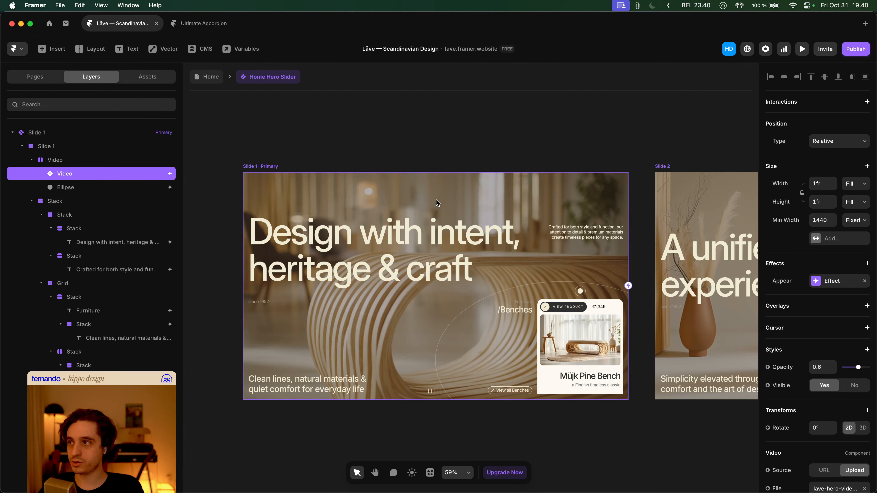
pyautogui.click(831, 281)
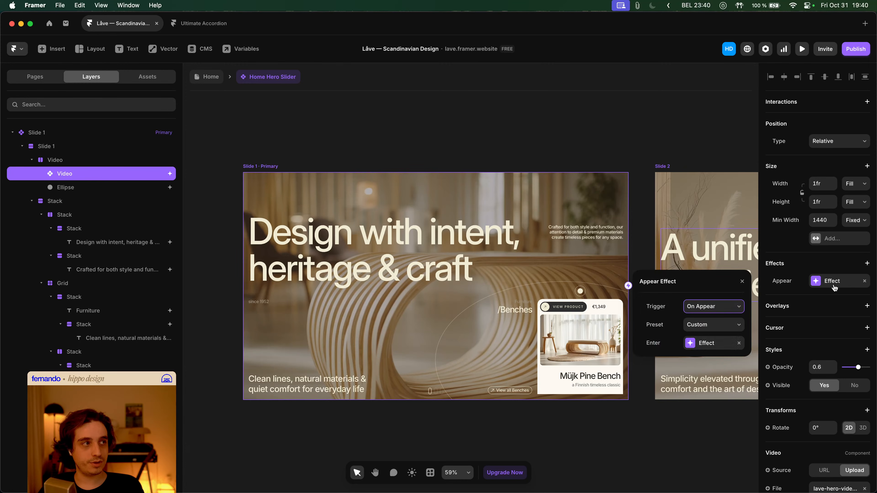
pyautogui.click(713, 343)
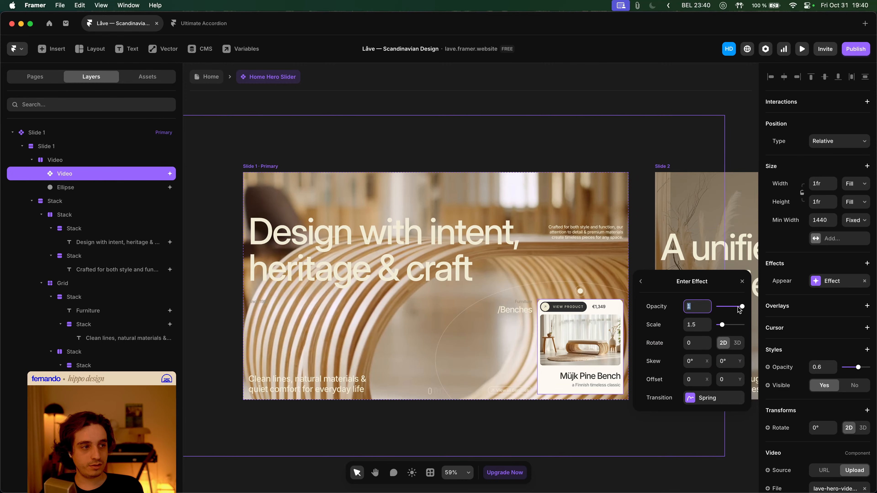
pyautogui.write('0.6')
pyautogui.press('Tab')
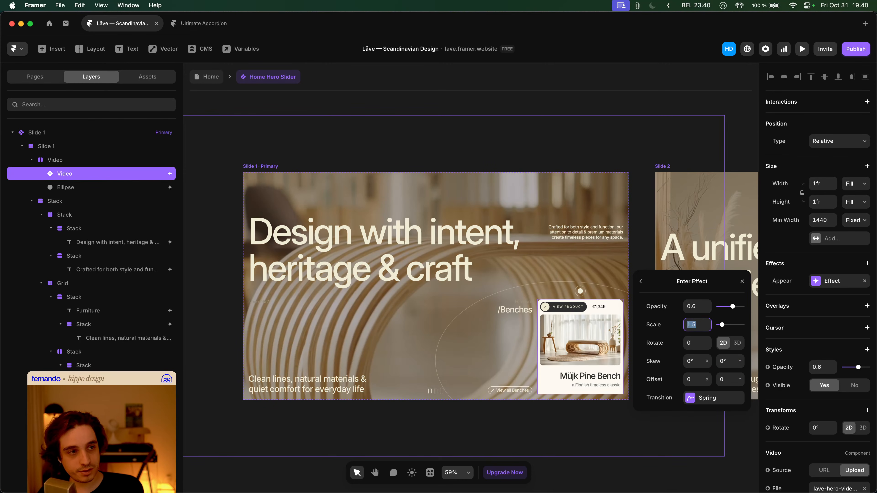
# - Switch the enter transition to Ease with a custom 0.94, 0, 0.56, 1 curve
pyautogui.click(704, 396)
pyautogui.click(677, 304)
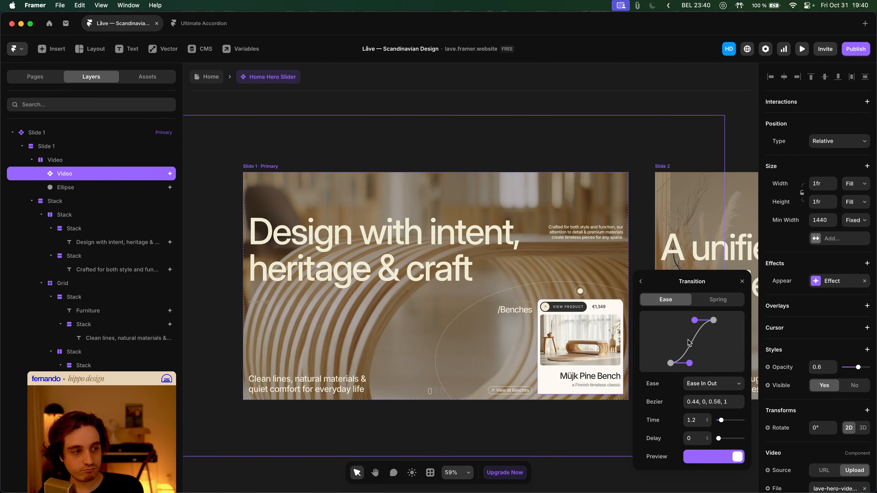
pyautogui.moveTo(689, 363); pyautogui.dragTo(711, 362)
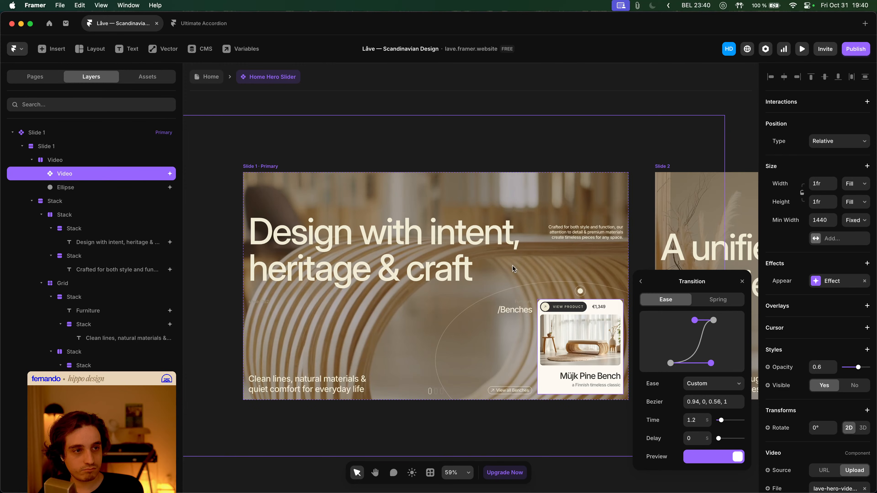
pyautogui.click(239, 102)
pyautogui.click(206, 76)
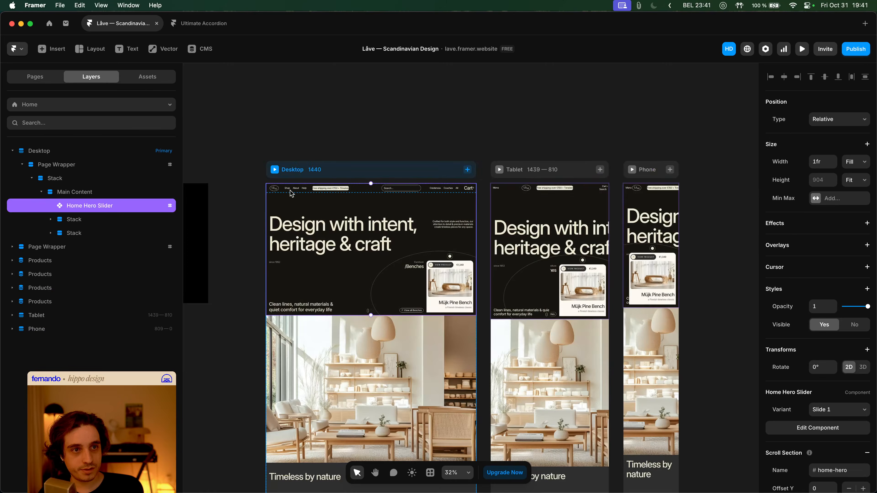
# - Preview the page to check the new easing, then reselect the hero video
pyautogui.press('super+p')
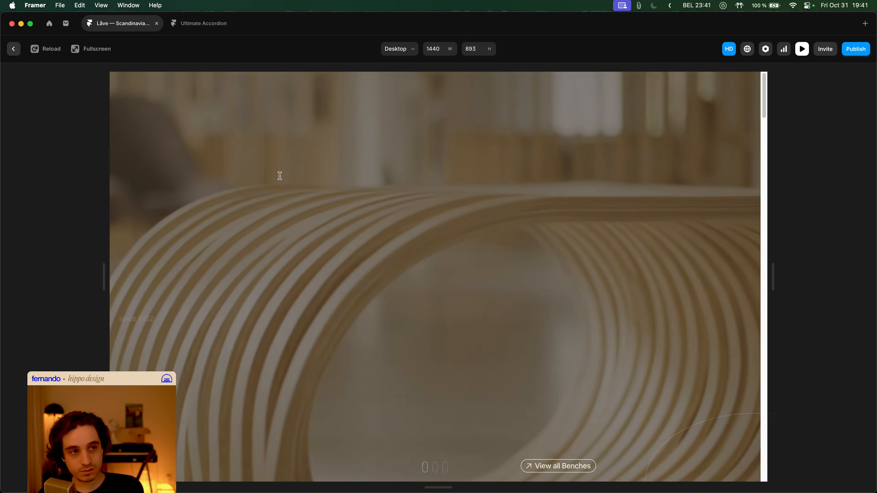
pyautogui.press('Escape')
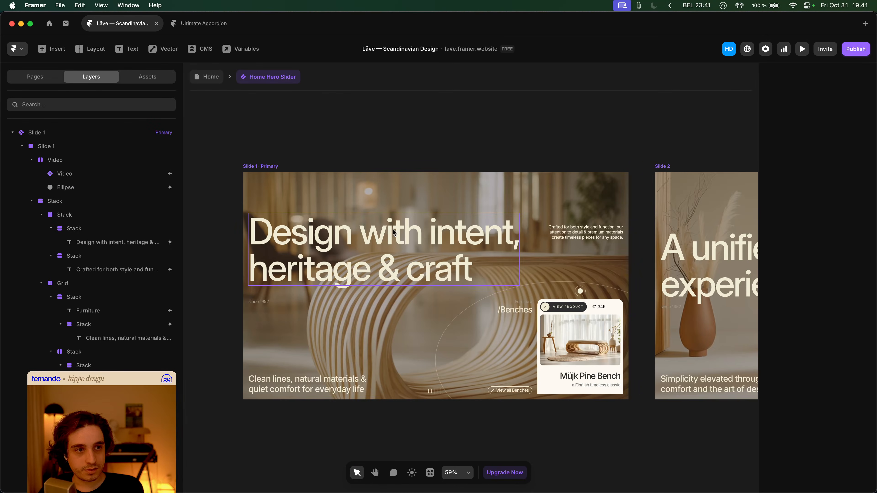
pyautogui.doubleClick(380, 198)
pyautogui.click(250, 74)
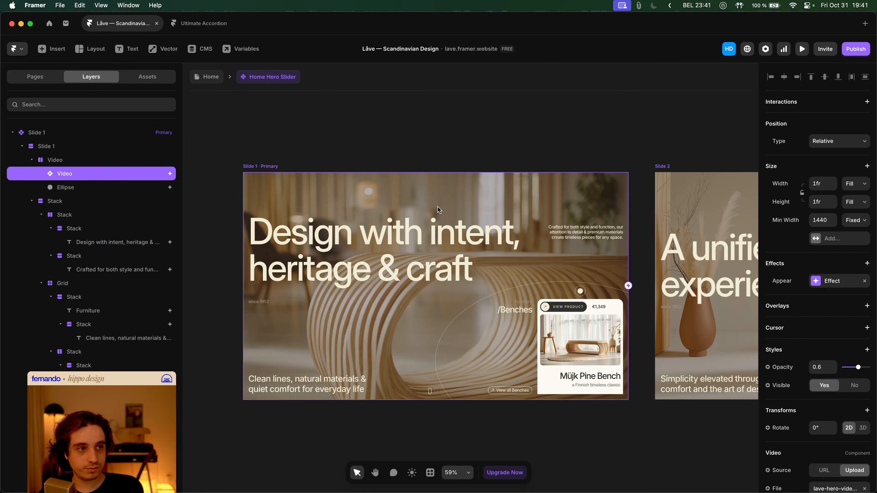
# - Reshape the enter ease curve to 0.53, 0, 0.14, 1 and preview the Desktop page
pyautogui.click(825, 281)
pyautogui.click(704, 344)
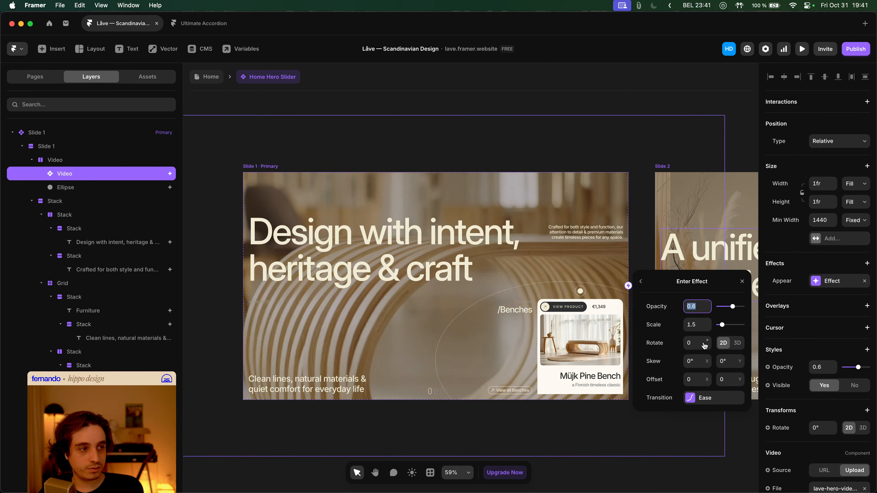
pyautogui.click(714, 398)
pyautogui.moveTo(712, 365); pyautogui.dragTo(694, 363)
pyautogui.moveTo(697, 322); pyautogui.dragTo(675, 322)
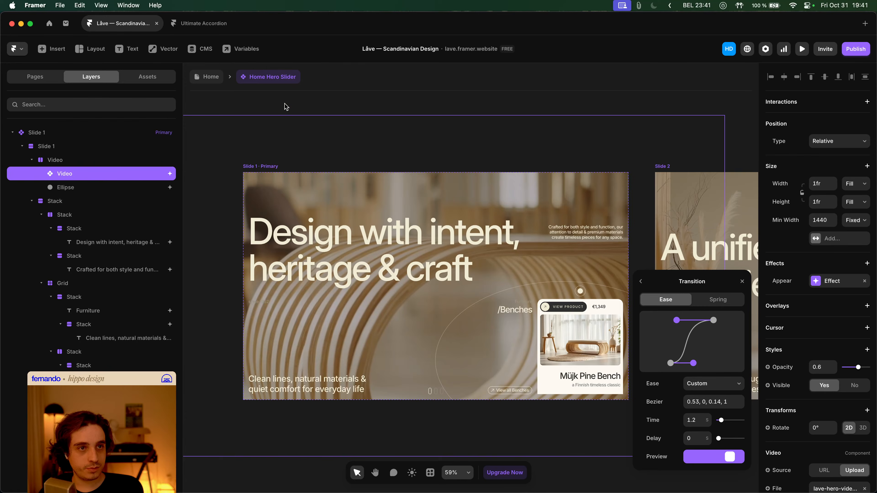
pyautogui.click(367, 159)
pyautogui.click(210, 77)
pyautogui.click(275, 169)
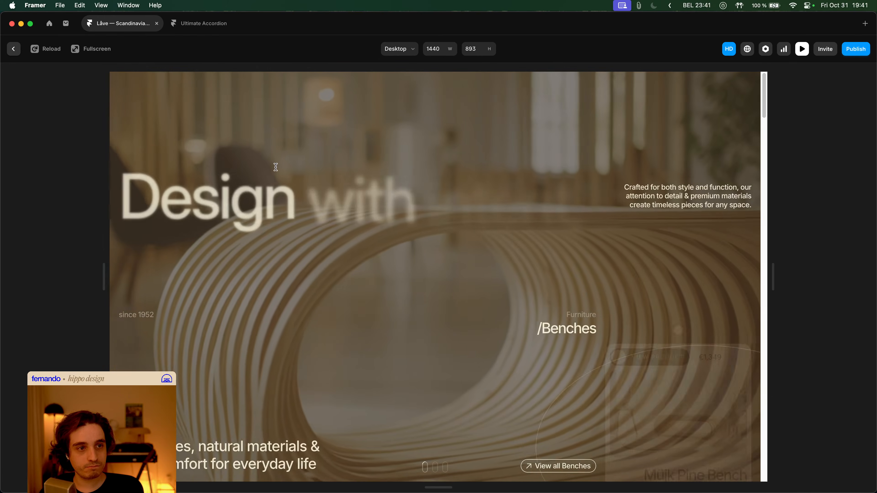
pyautogui.press('Escape')
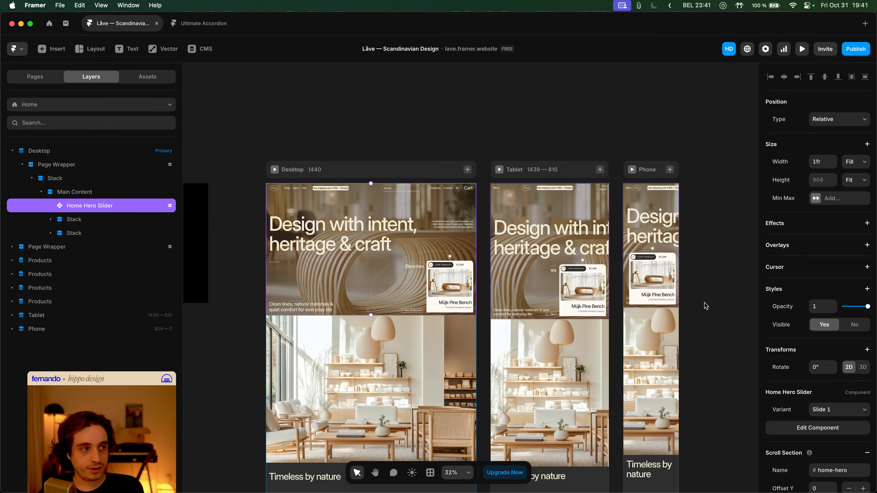
# - Set the hero video's enter transition duration to 2.5 seconds
pyautogui.doubleClick(390, 238)
pyautogui.click(514, 196)
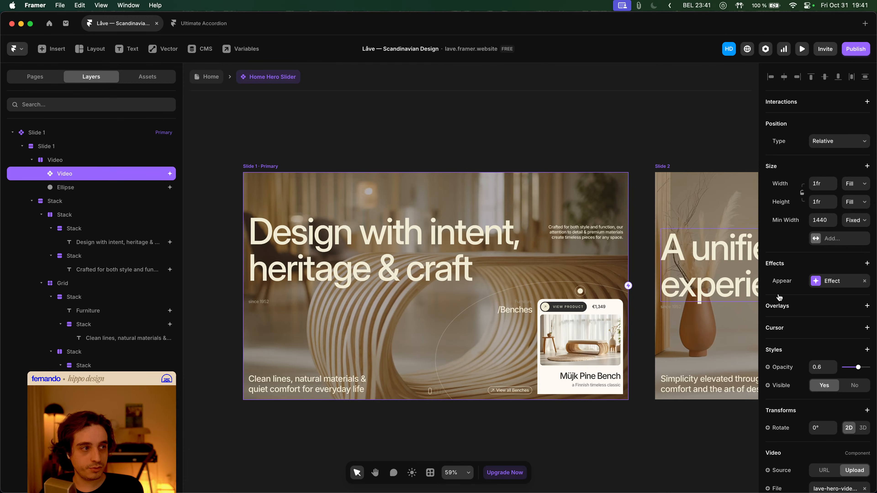
pyautogui.click(811, 286)
pyautogui.click(707, 343)
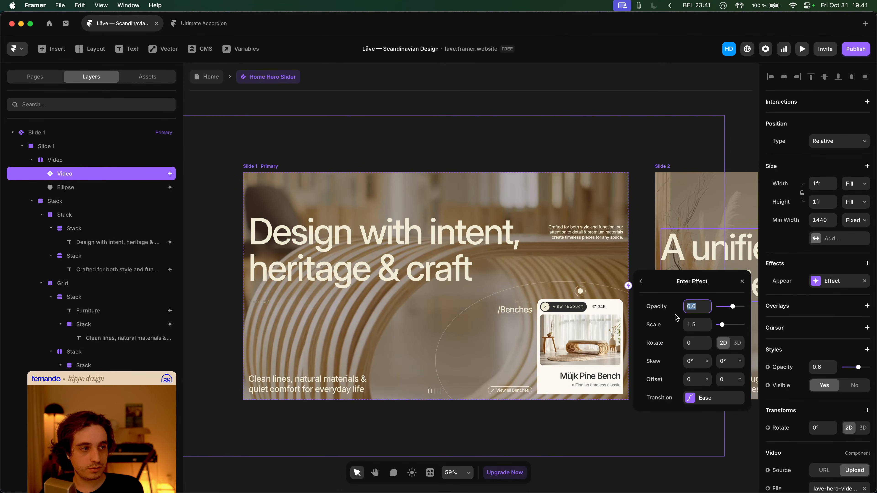
pyautogui.click(711, 397)
pyautogui.click(698, 422)
pyautogui.press('Tab')
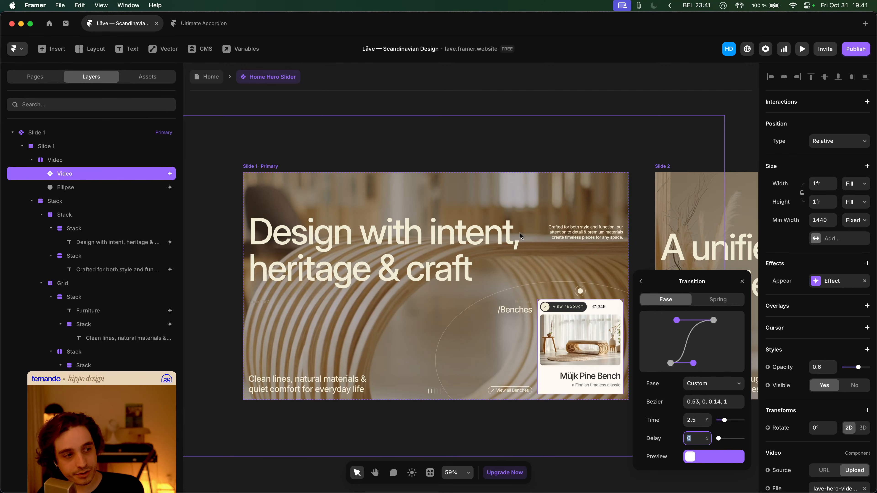
# - Preview the Home page and replay the 2.5 s hero intro animation twice
pyautogui.click(200, 80)
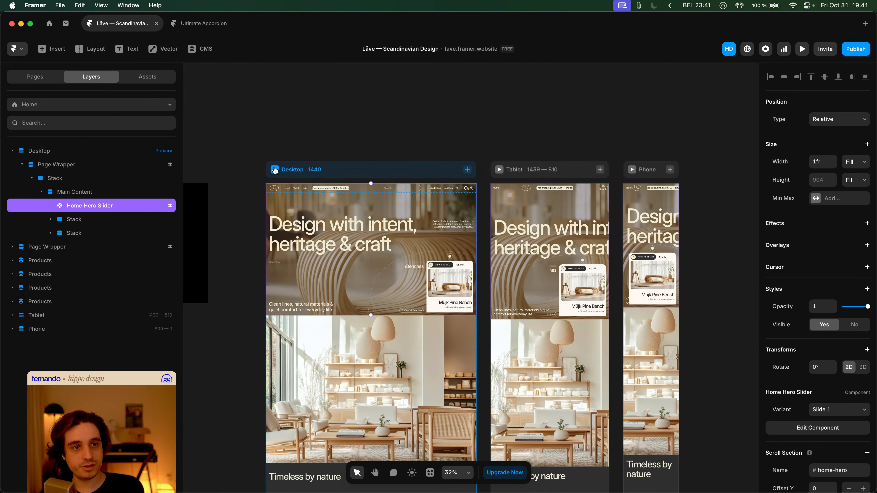
pyautogui.press('super+p')
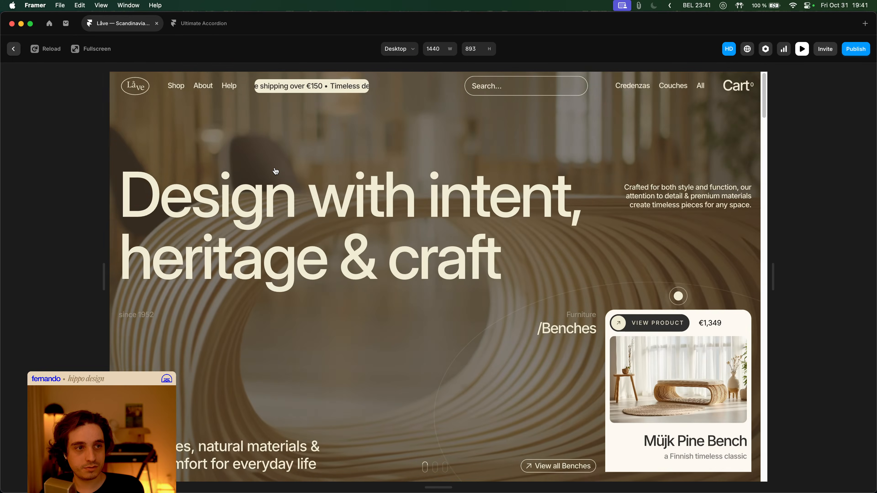
pyautogui.press('super+r')
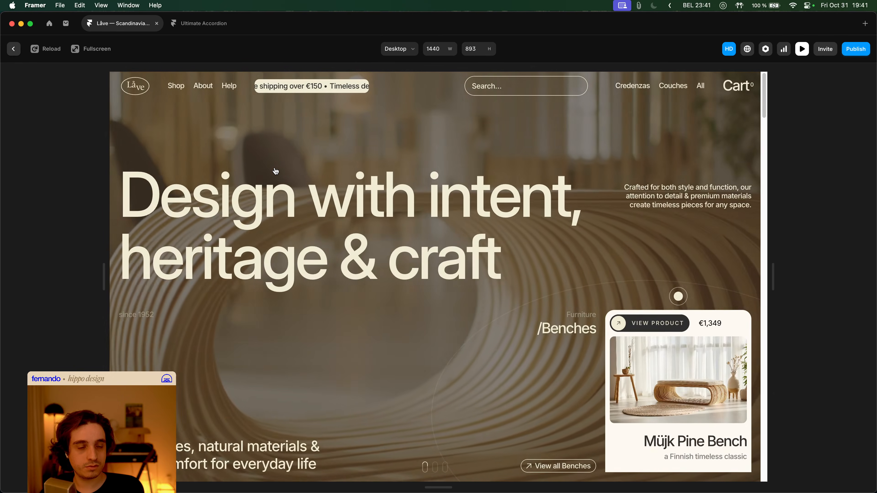
pyautogui.press('super+r')
pyautogui.press('Escape')
pyautogui.doubleClick(363, 214)
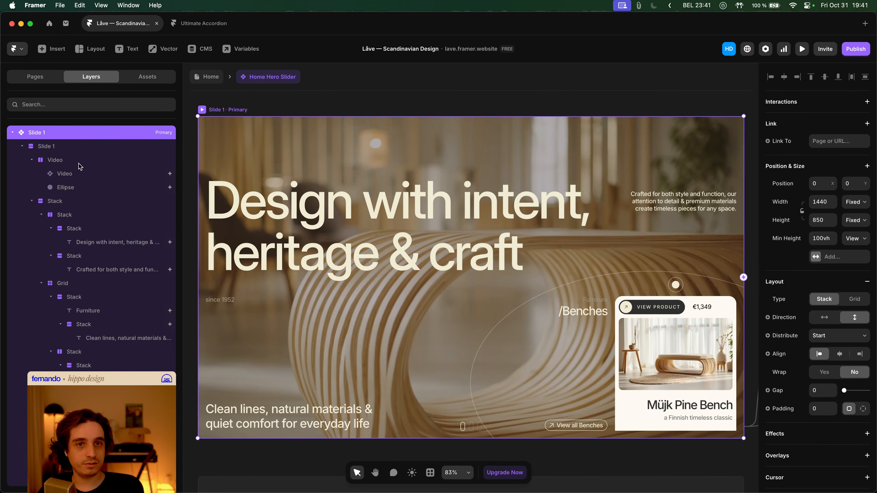
# - Drag the first bezier handle until the ease reads 0.35, 0, 0.14, 1, then preview Desktop
pyautogui.click(79, 173)
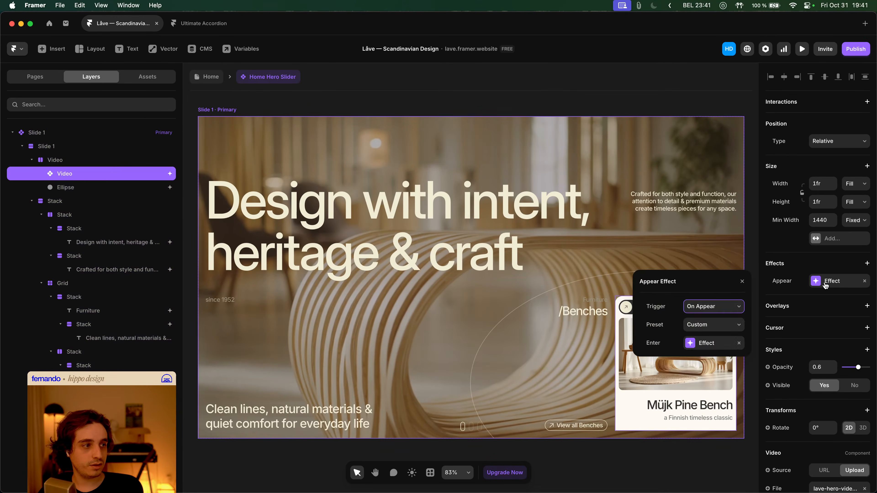
pyautogui.click(714, 343)
pyautogui.click(710, 401)
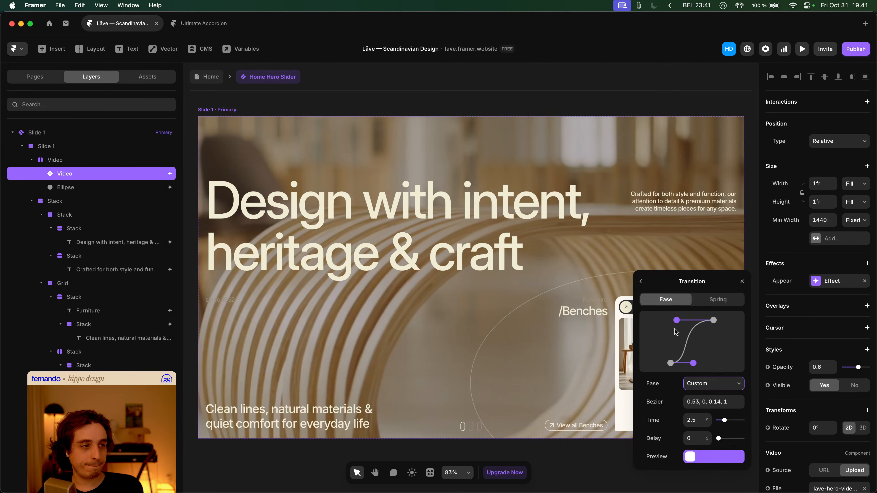
pyautogui.moveTo(694, 364); pyautogui.dragTo(678, 364)
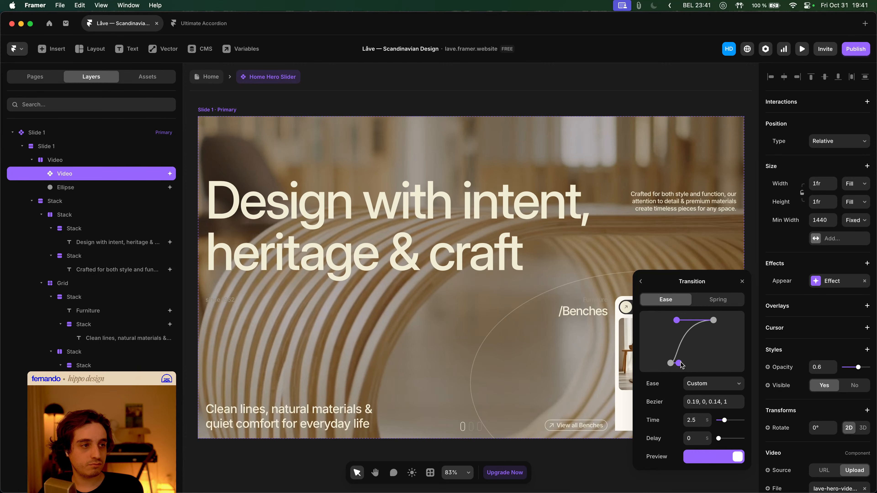
pyautogui.moveTo(680, 362); pyautogui.dragTo(682, 363)
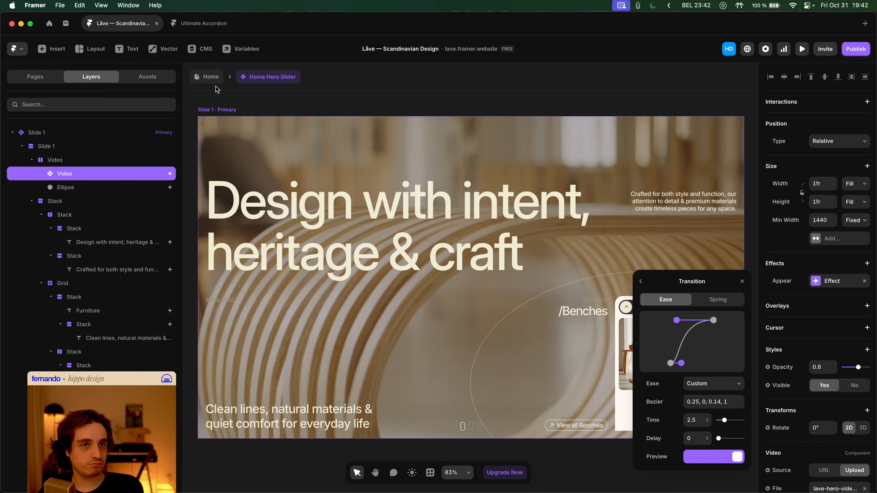
pyautogui.moveTo(684, 363); pyautogui.dragTo(719, 389)
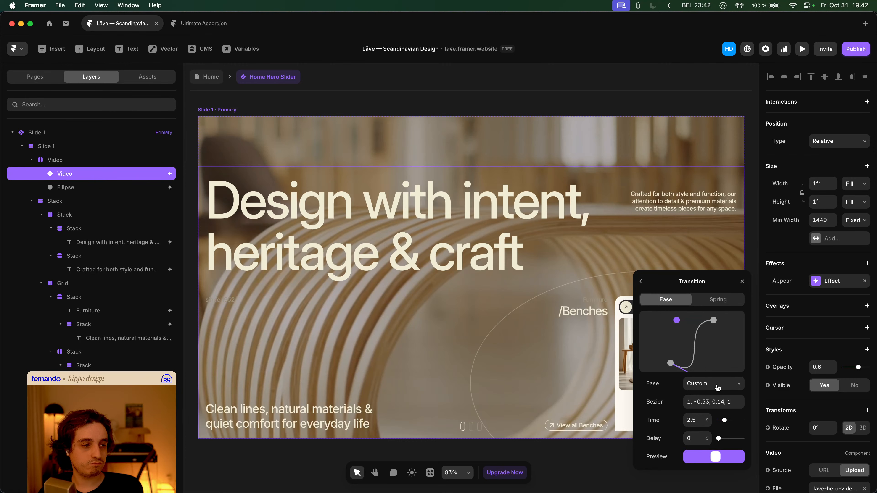
pyautogui.moveTo(673, 368)
pyautogui.mouseDown()
pyautogui.moveTo(696, 363)
pyautogui.moveTo(697, 371)
pyautogui.moveTo(698, 357)
pyautogui.moveTo(709, 366)
pyautogui.moveTo(685, 367)
pyautogui.mouseUp()
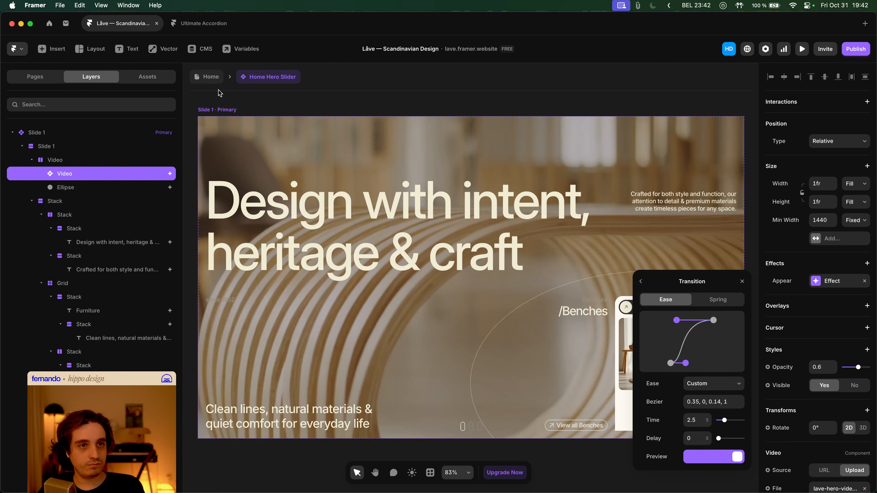
pyautogui.click(204, 77)
pyautogui.click(275, 169)
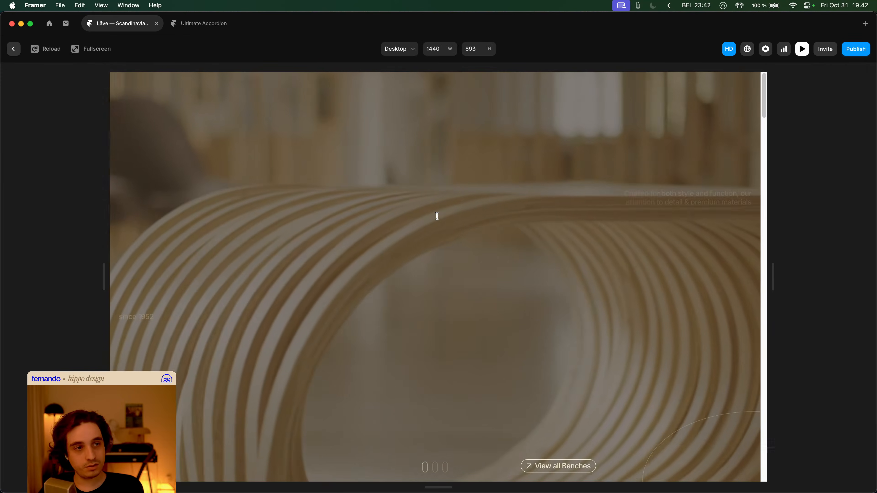
# - Set the hero video's enter scale to 2.5 and play the Desktop preview
pyautogui.press('Escape')
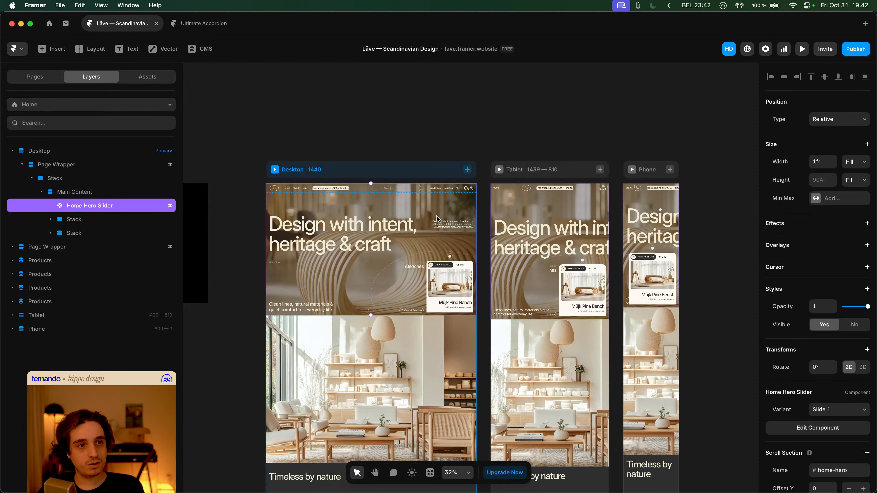
pyautogui.doubleClick(431, 224)
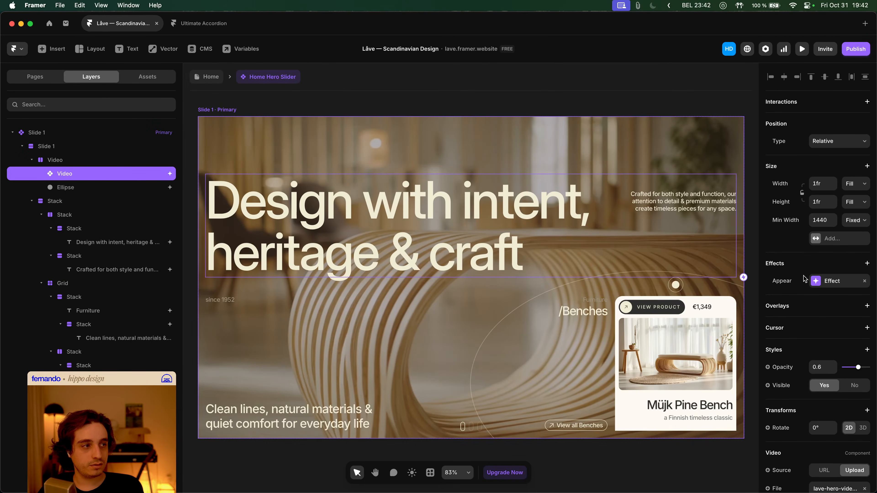
pyautogui.click(835, 280)
pyautogui.click(710, 346)
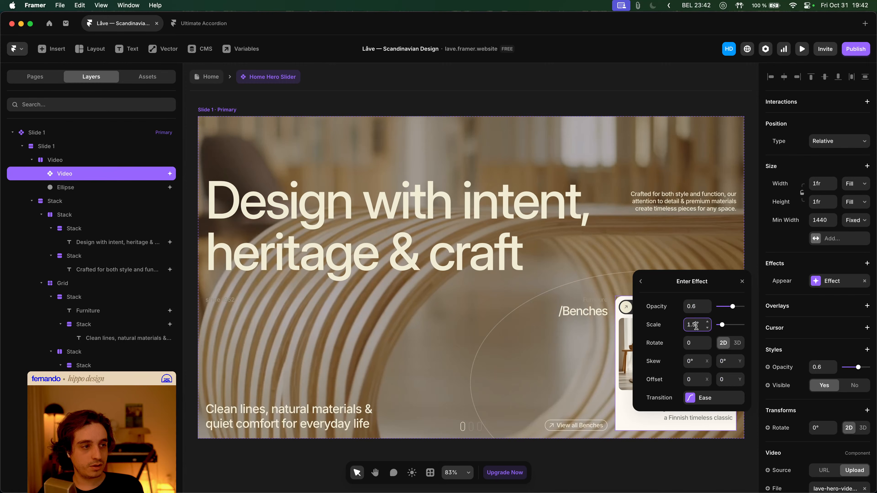
pyautogui.press('Tab')
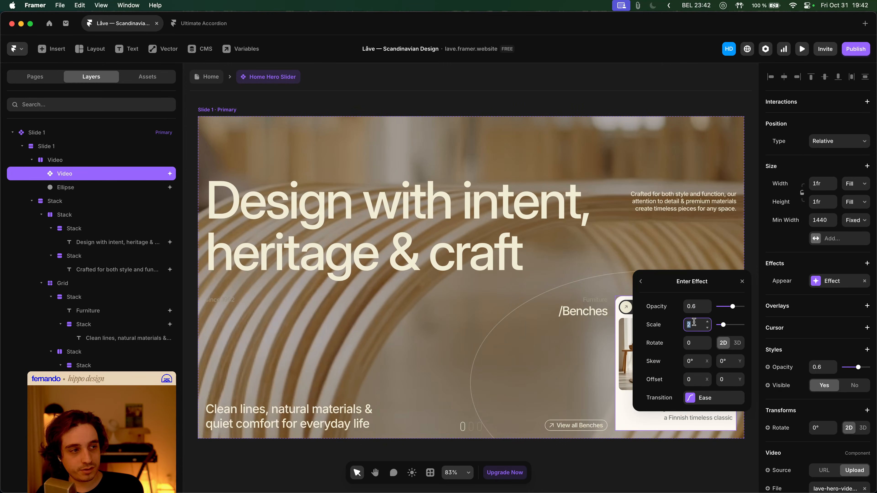
pyautogui.write('2.5')
pyautogui.press('Tab')
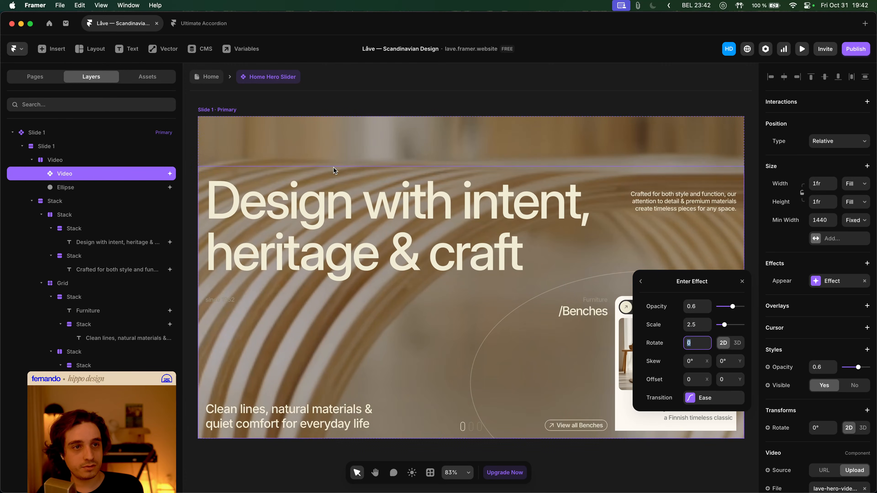
pyautogui.click(209, 78)
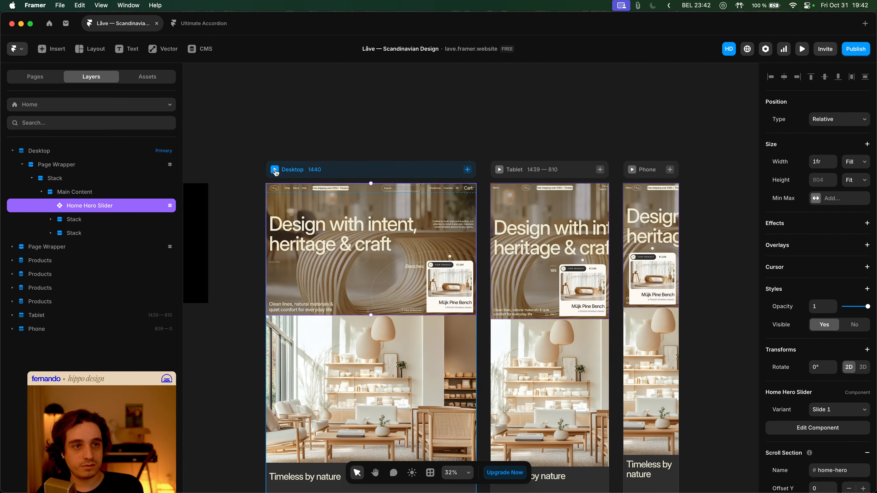
pyautogui.click(275, 170)
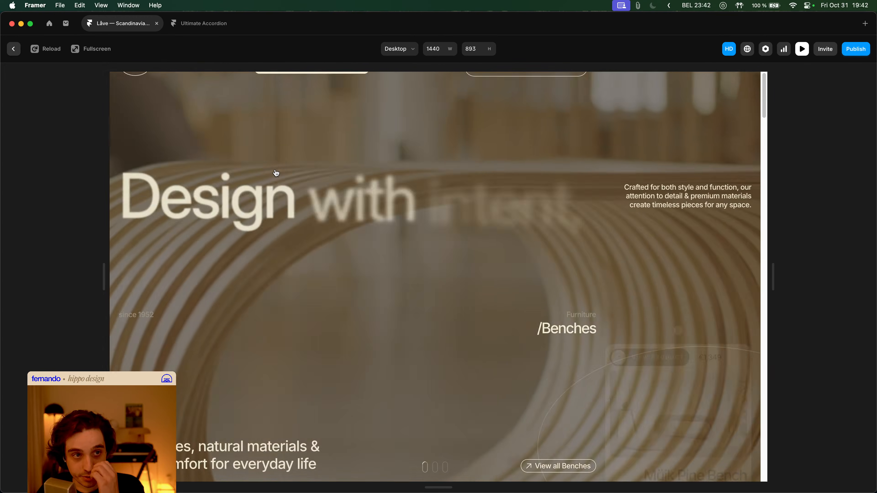
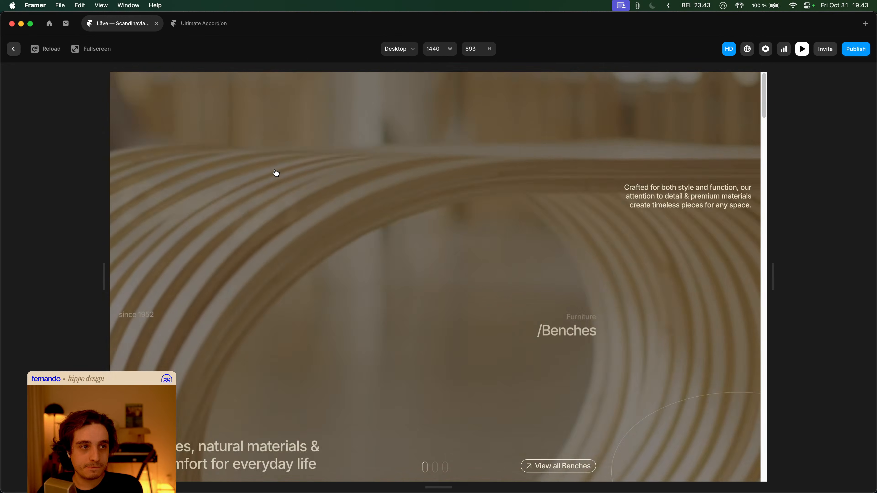
# - Set the hero video's enter-effect scale to 5 in the Home Hero Slider
pyautogui.press('Escape')
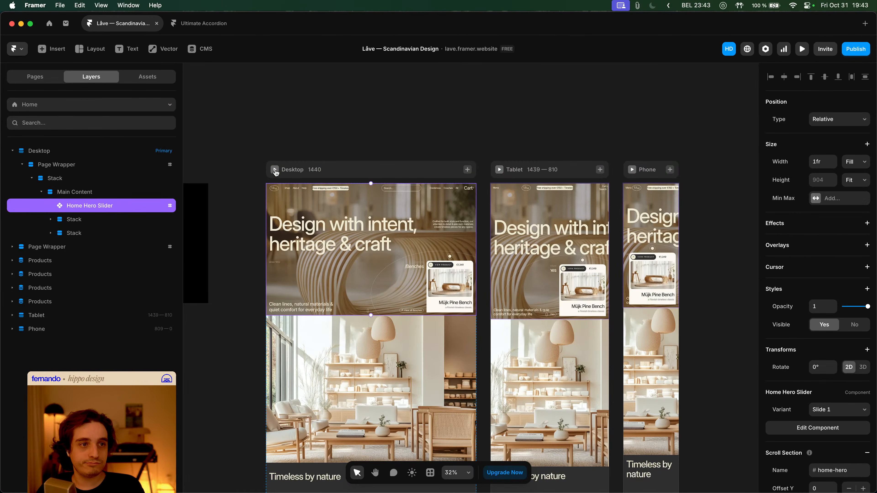
pyautogui.doubleClick(376, 197)
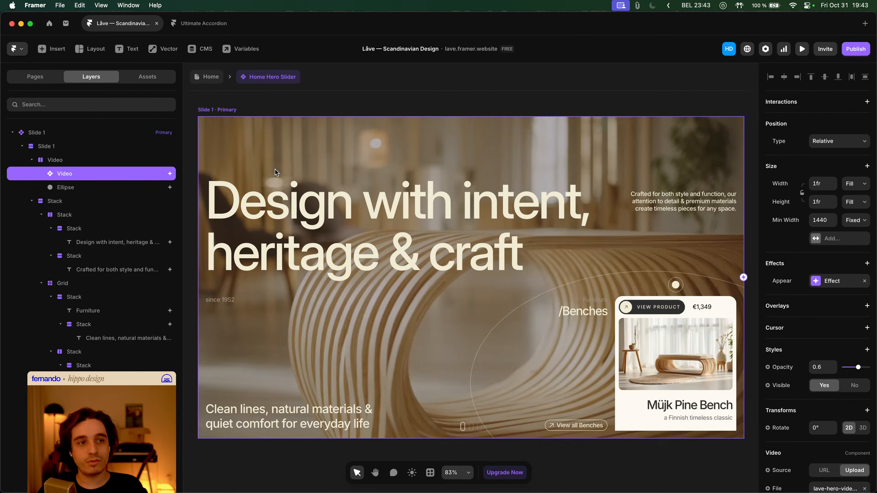
pyautogui.click(825, 282)
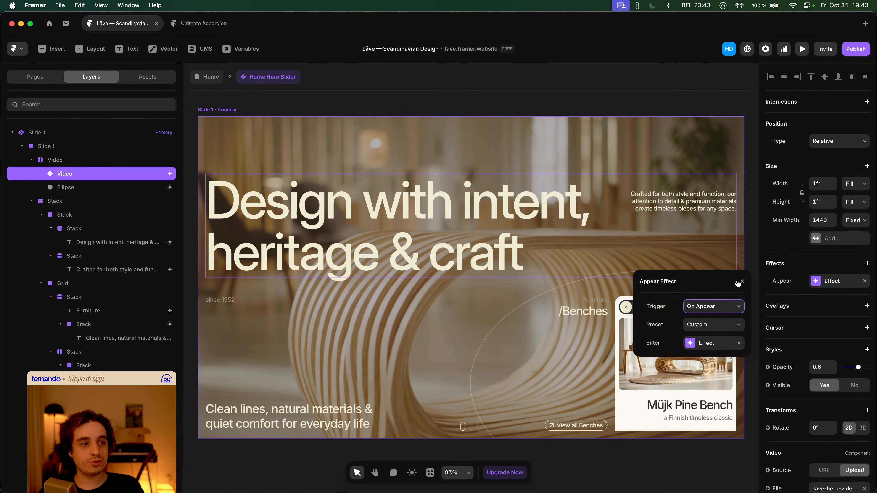
pyautogui.click(706, 342)
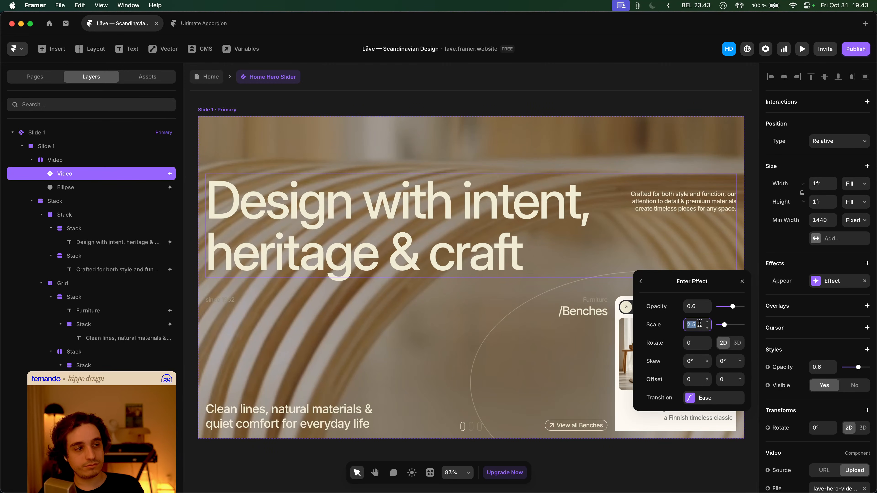
pyautogui.write('5')
pyautogui.press('Tab')
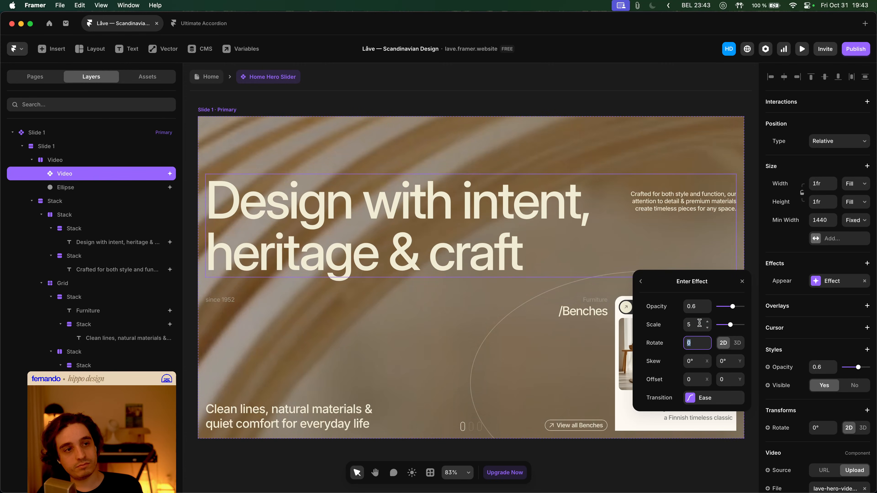
# - Watch the video scale in from 5 in the Desktop preview on the Home page
pyautogui.click(209, 81)
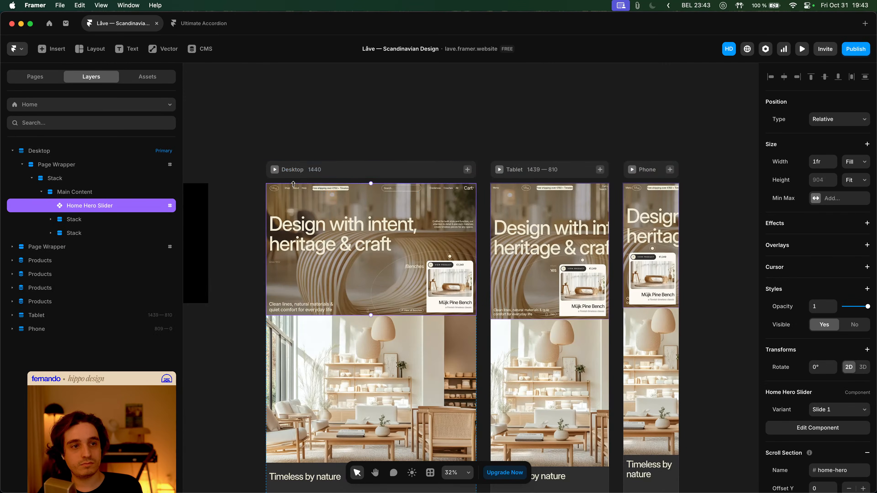
pyautogui.click(275, 169)
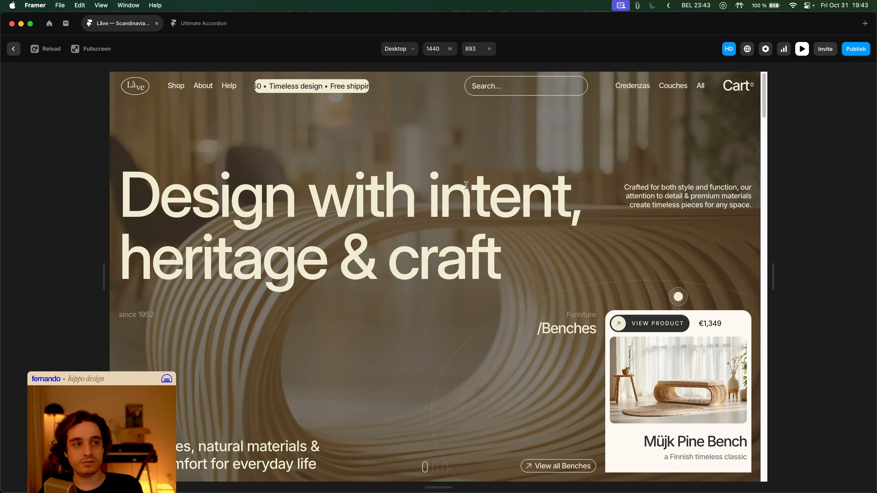
pyautogui.press('Escape')
# - Change the background video's enter-effect scale from 5 to 0.5
pyautogui.scroll(3, 370, 207)
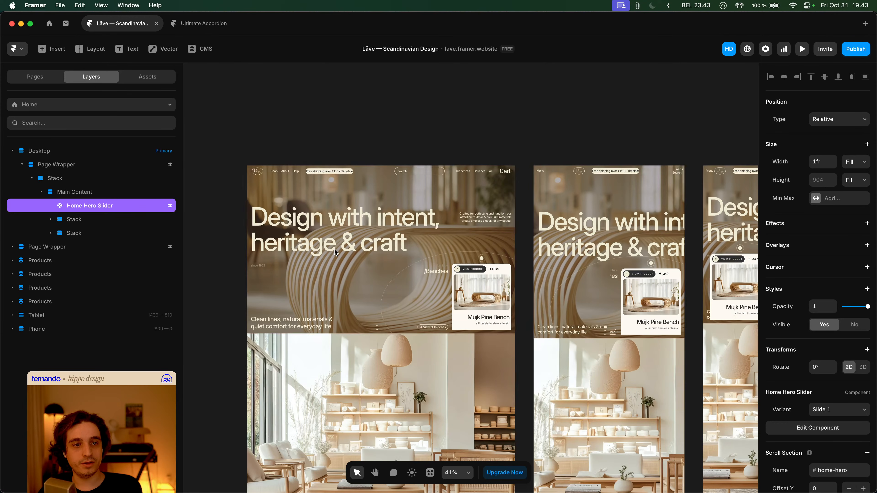
pyautogui.doubleClick(369, 207)
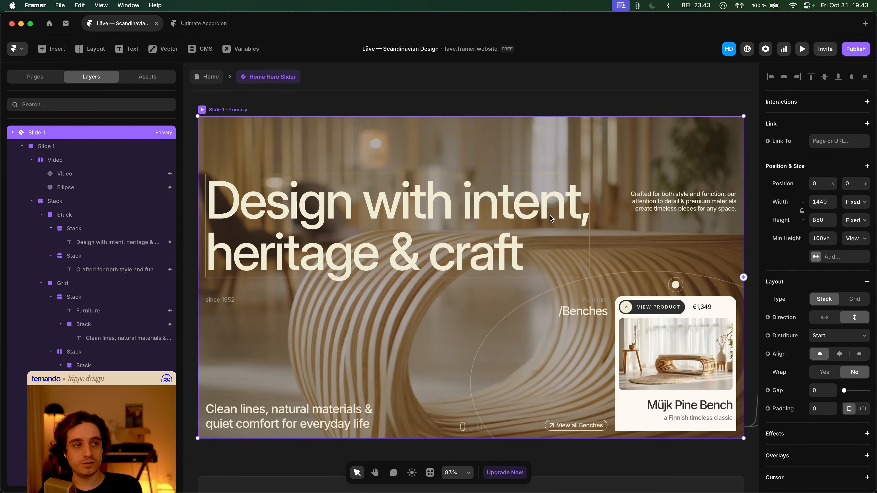
pyautogui.click(459, 159)
pyautogui.click(833, 283)
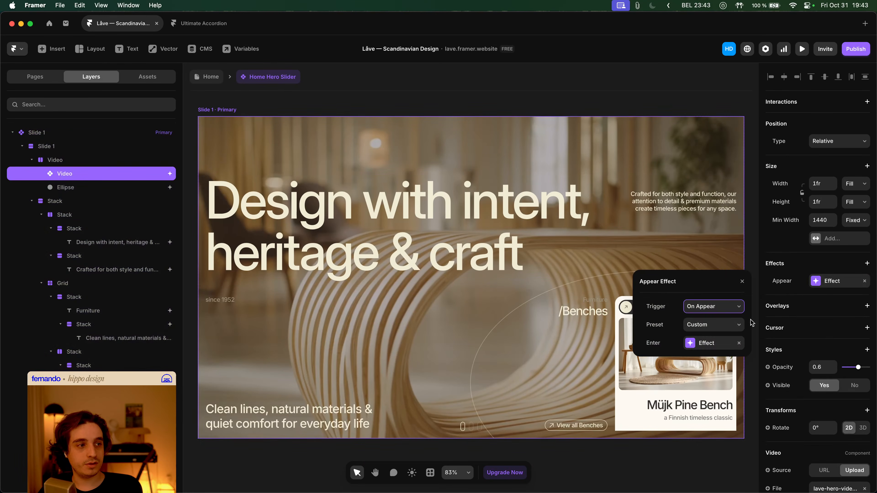
pyautogui.click(721, 342)
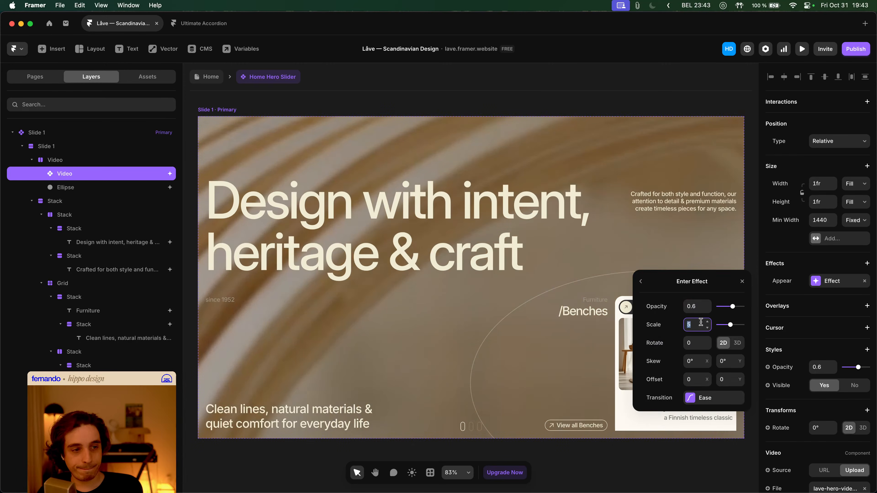
pyautogui.write('0.5')
pyautogui.press('Tab')
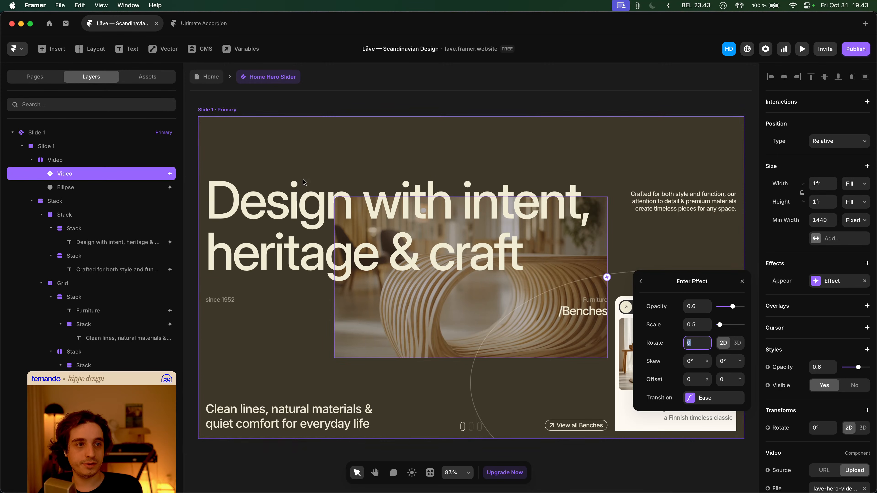
# - Preview the Home page at desktop size to watch the 0.5 scale-in
pyautogui.click(206, 77)
pyautogui.press('super+p')
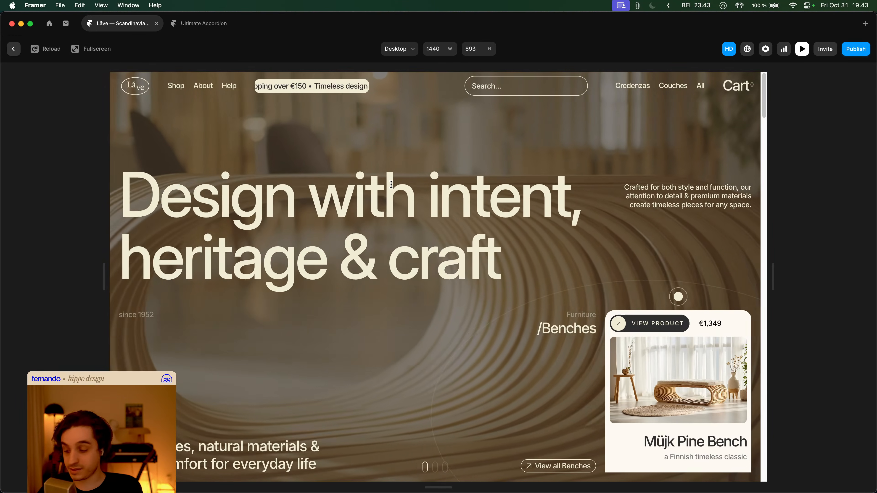
pyautogui.scroll(-2, 391, 184)
pyautogui.scroll(2, 391, 184)
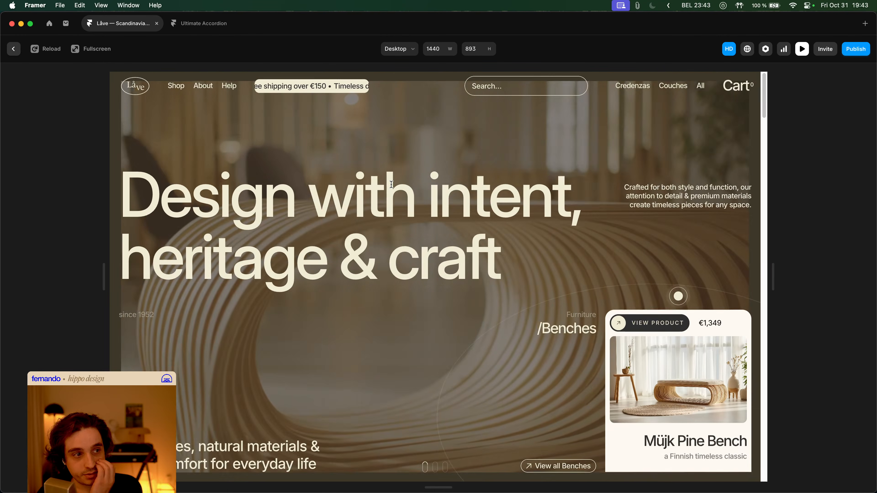
pyautogui.scroll(-2, 391, 184)
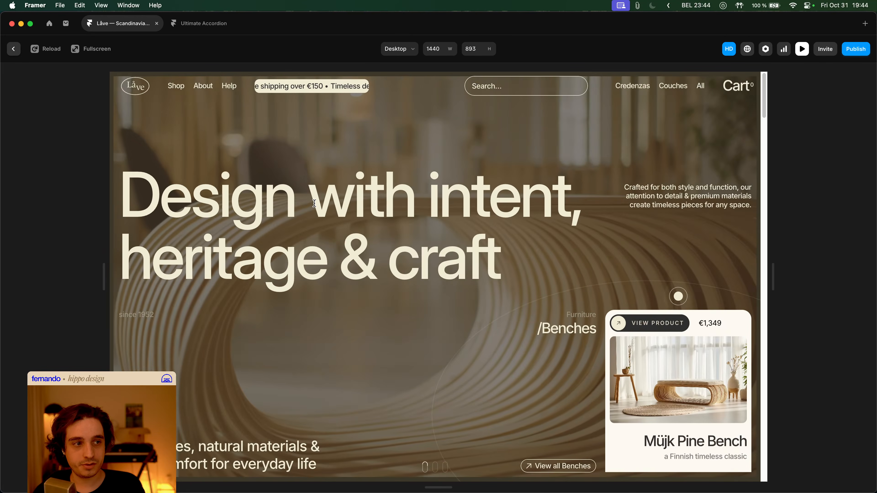
# - Reopen the hero video's appear effect and keep its Custom preset
pyautogui.press('Escape')
pyautogui.doubleClick(449, 227)
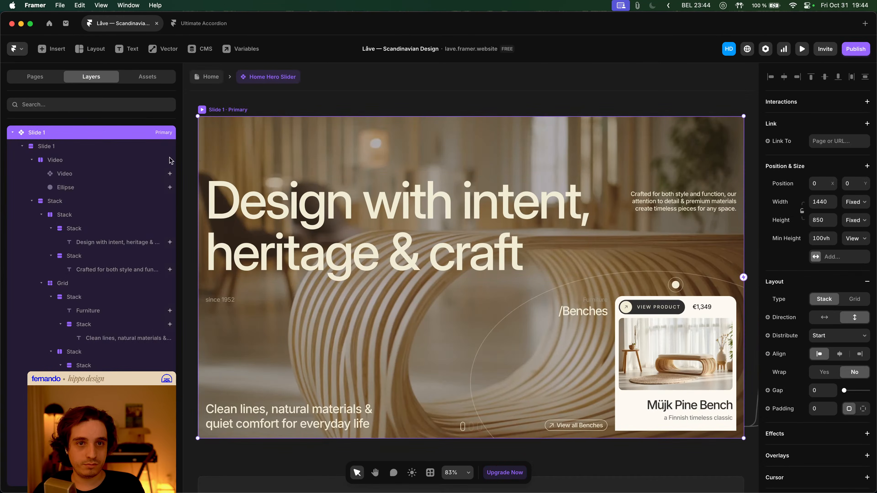
pyautogui.click(472, 151)
pyautogui.click(830, 282)
pyautogui.click(832, 284)
pyautogui.click(822, 287)
pyautogui.click(853, 286)
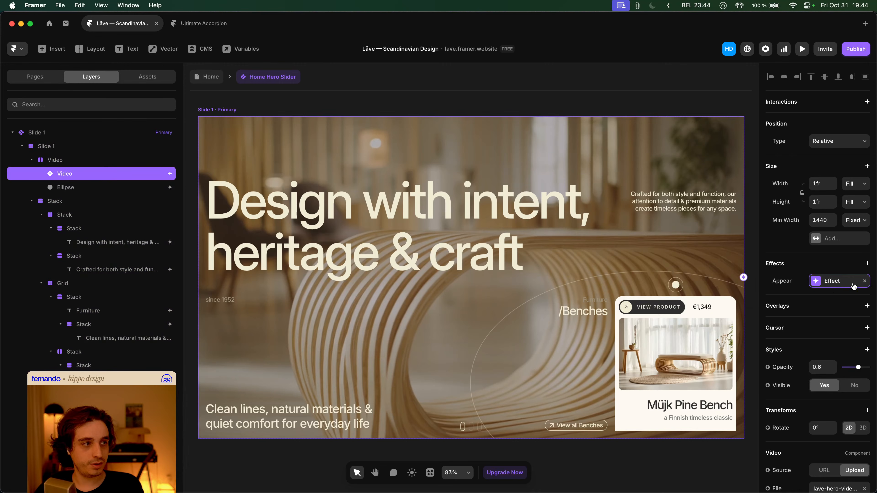
pyautogui.click(820, 284)
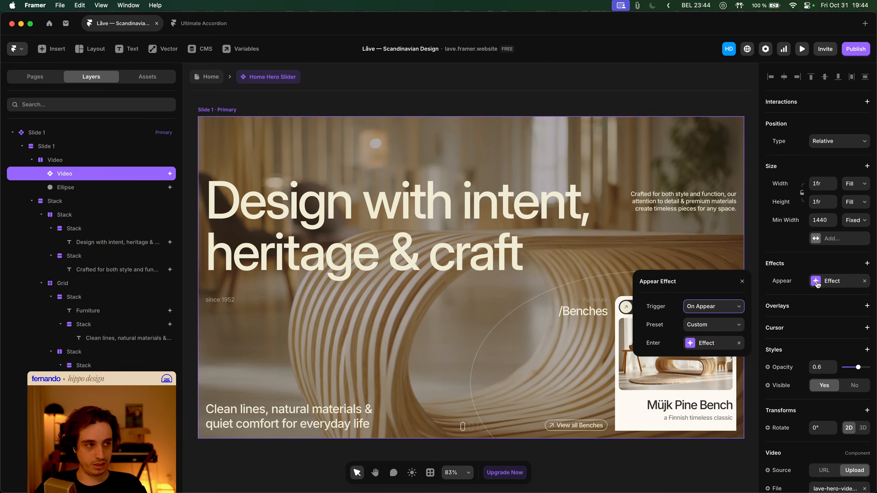
pyautogui.click(713, 325)
pyautogui.click(687, 322)
# - Deselect and reselect the background video layer to recheck its appear effect
pyautogui.scroll(-8, 841, 352)
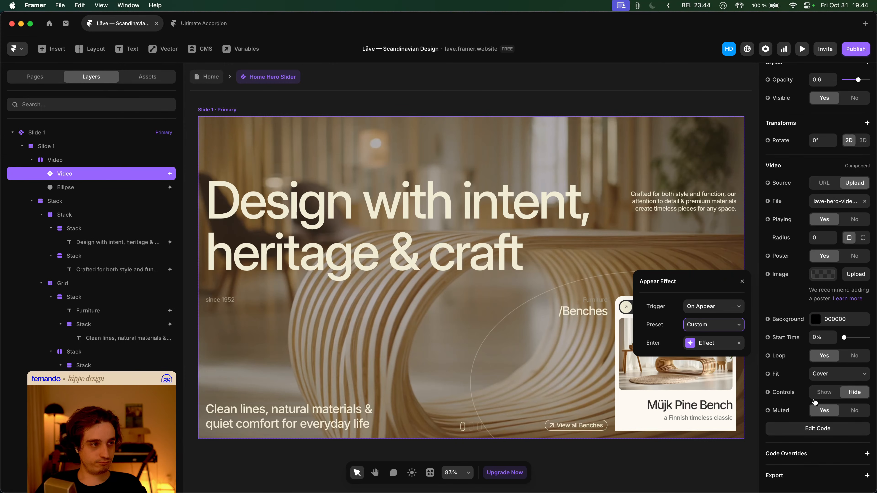
pyautogui.scroll(8, 815, 402)
pyautogui.click(669, 459)
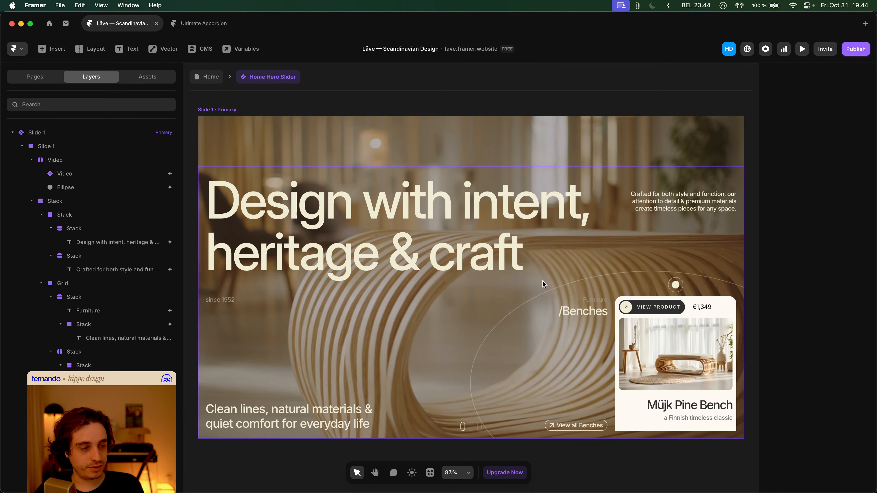
pyautogui.scroll(-5, 543, 284)
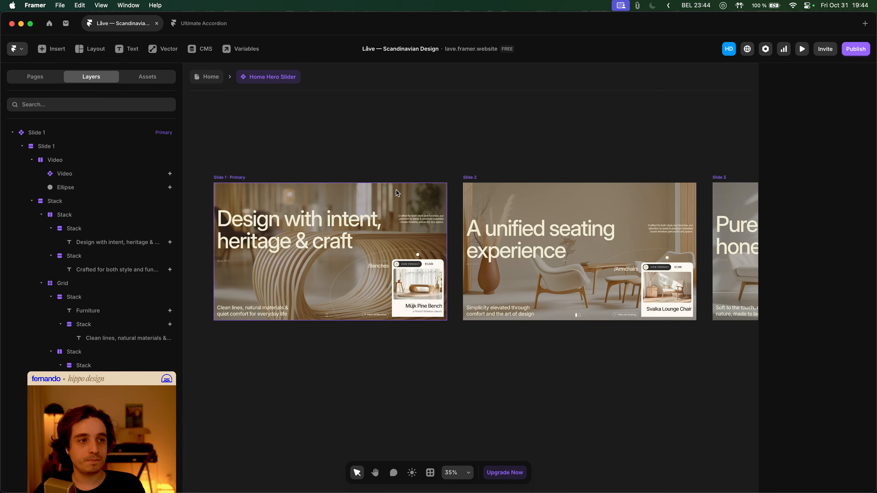
pyautogui.click(397, 193)
pyautogui.scroll(5, 831, 352)
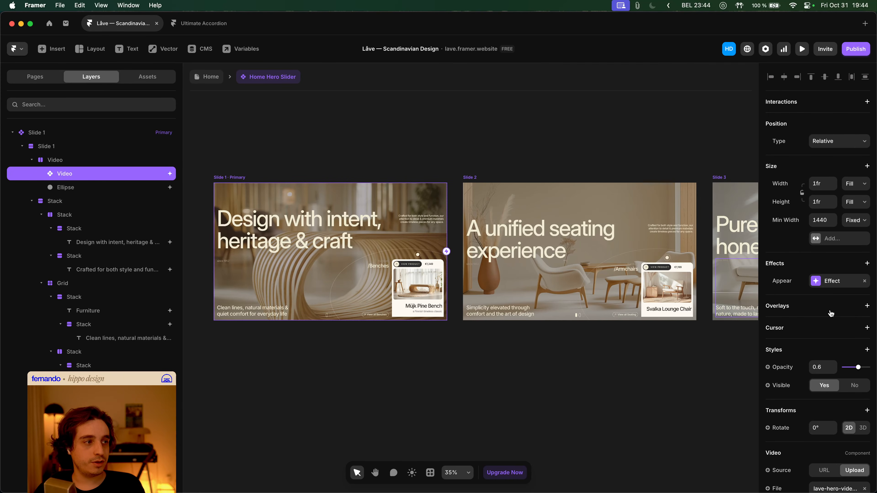
pyautogui.click(828, 282)
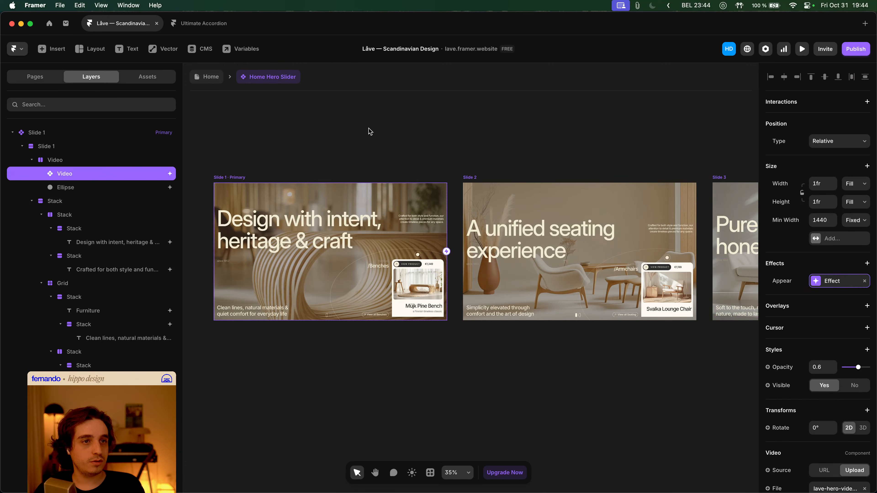
# - Preview Home and cycle the slider through Armchairs, Couches and Benches slides
pyautogui.click(215, 83)
pyautogui.press('super+p')
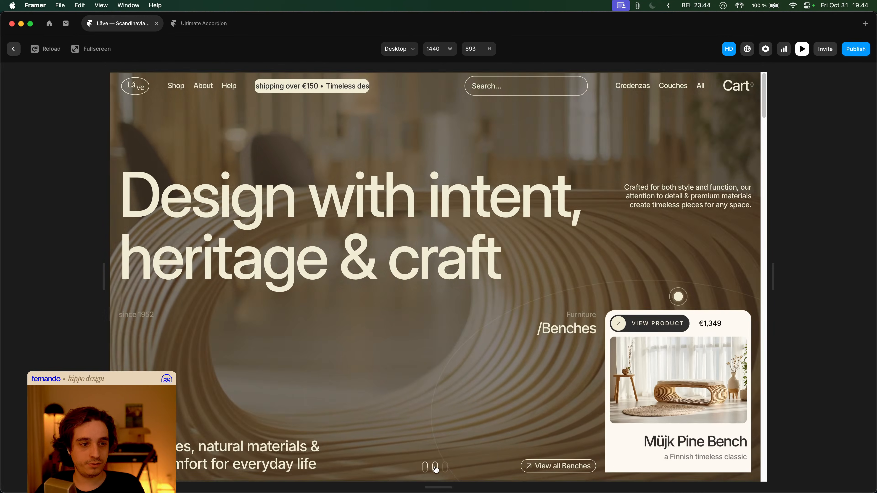
pyautogui.click(435, 469)
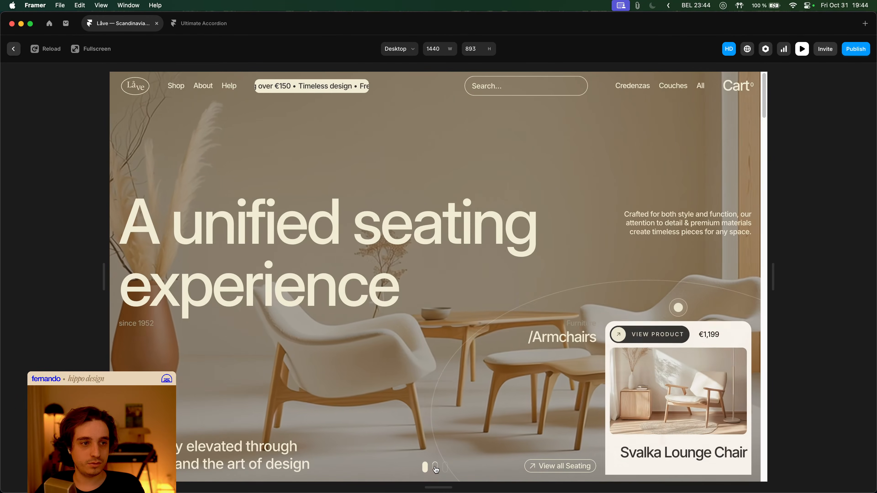
pyautogui.click(444, 470)
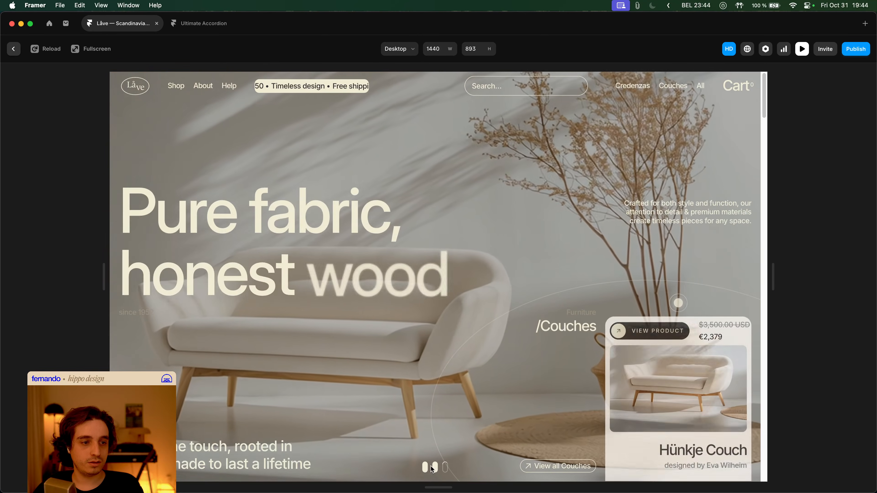
pyautogui.click(435, 470)
pyautogui.click(425, 468)
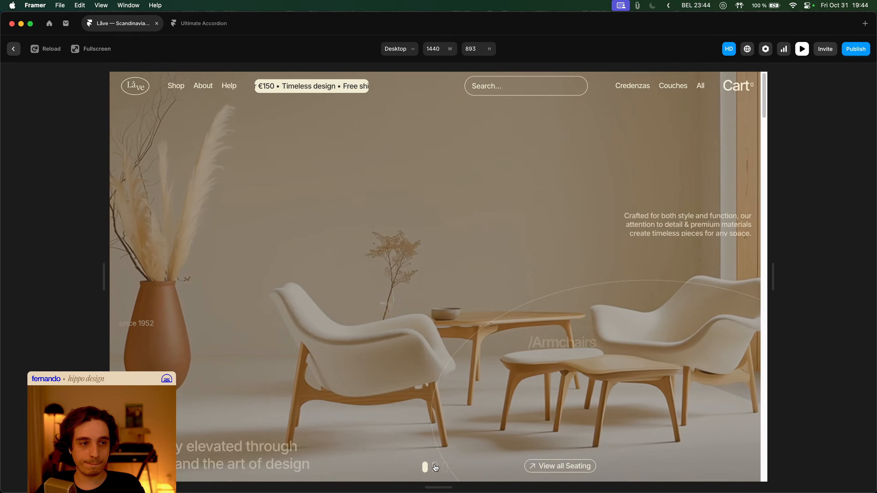
pyautogui.press('Escape')
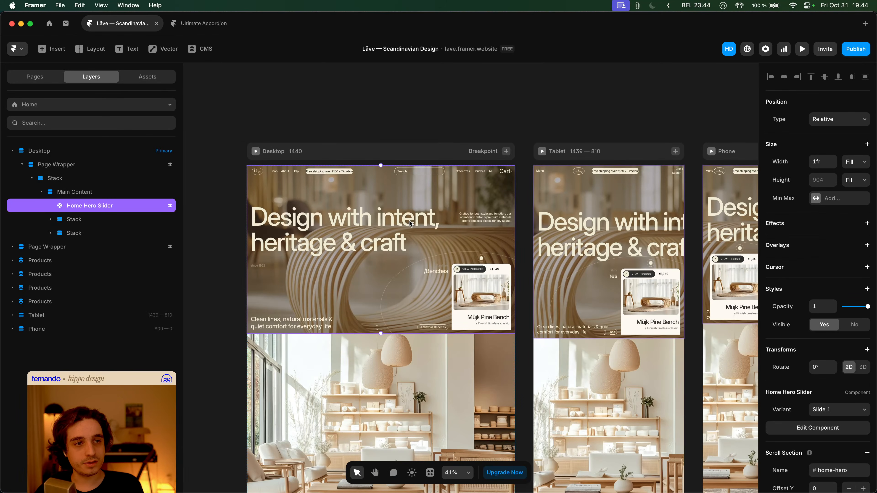
# - Collapse the slide layers and select the content layer inside the Slide 2 variant
pyautogui.scroll(-6, 439, 186)
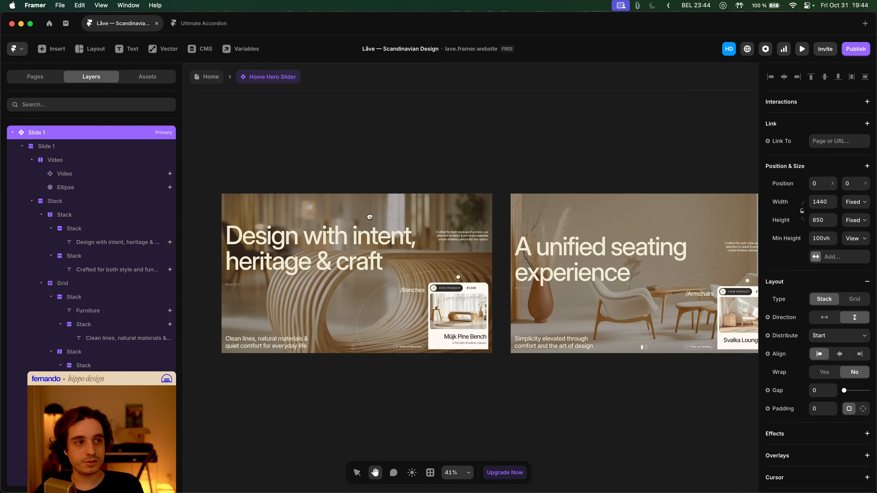
pyautogui.scroll(-2, 448, 159)
pyautogui.hscroll(-2, 449, 158)
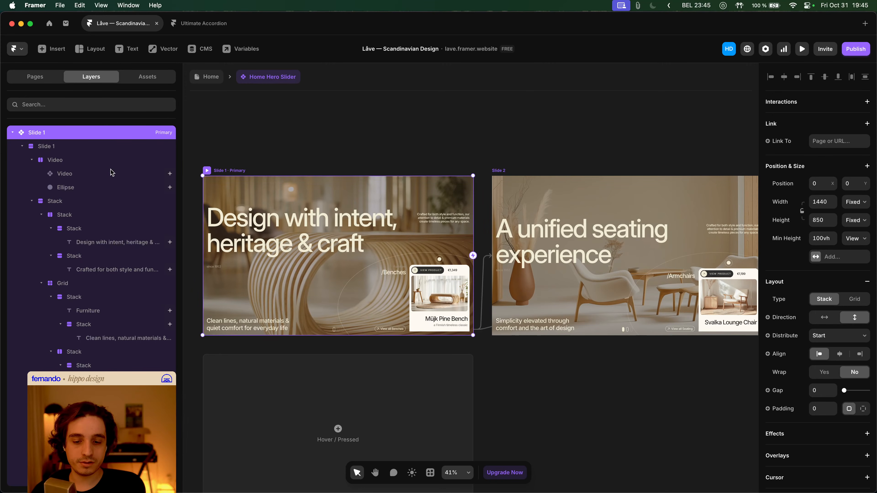
pyautogui.click(23, 147)
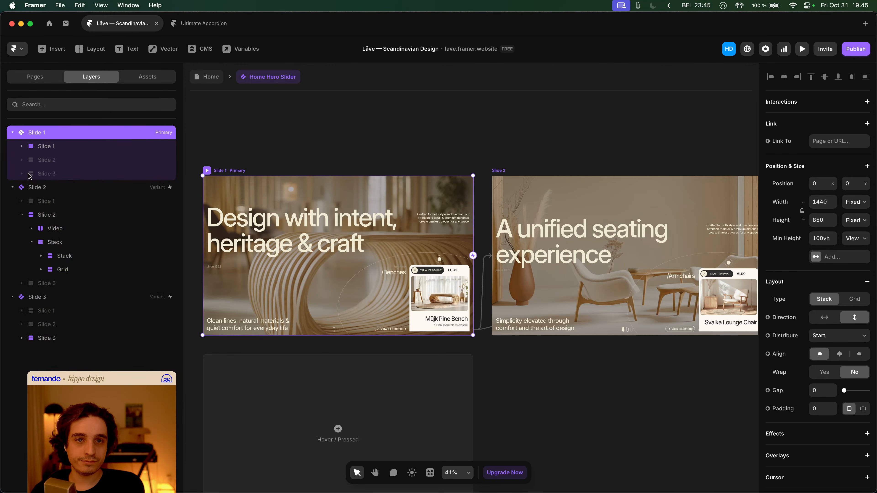
pyautogui.click(21, 216)
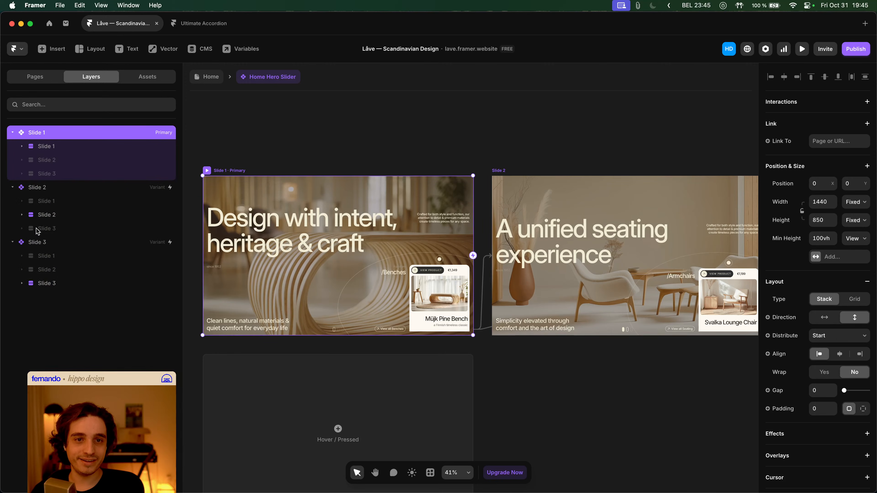
pyautogui.click(65, 187)
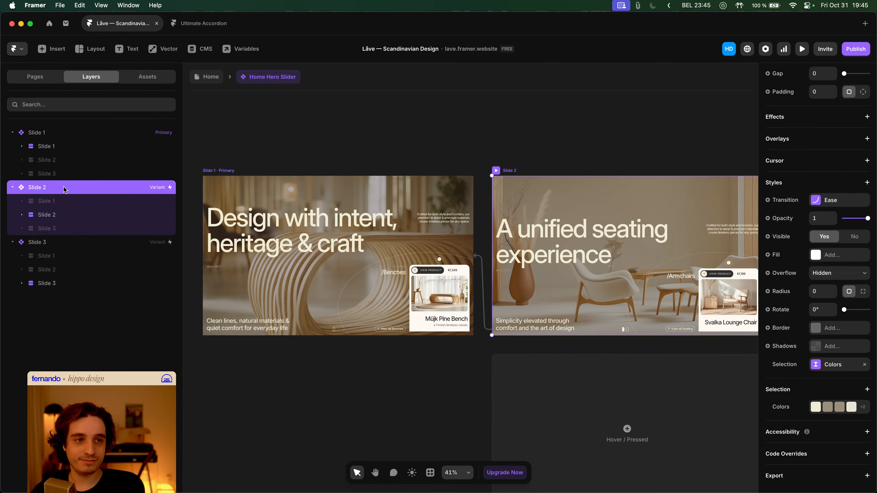
pyautogui.click(79, 218)
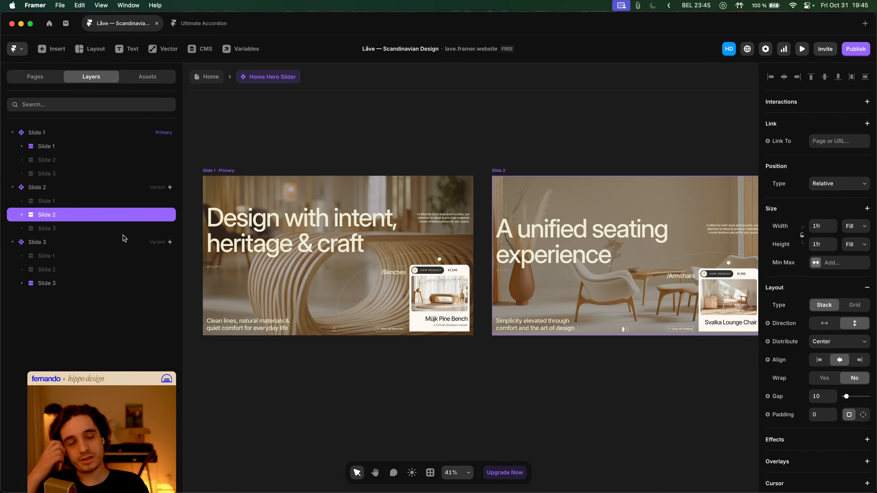
# - Give the Slide 2 content a Slide In Right appear effect and return to Home
pyautogui.hscroll(3, 470, 259)
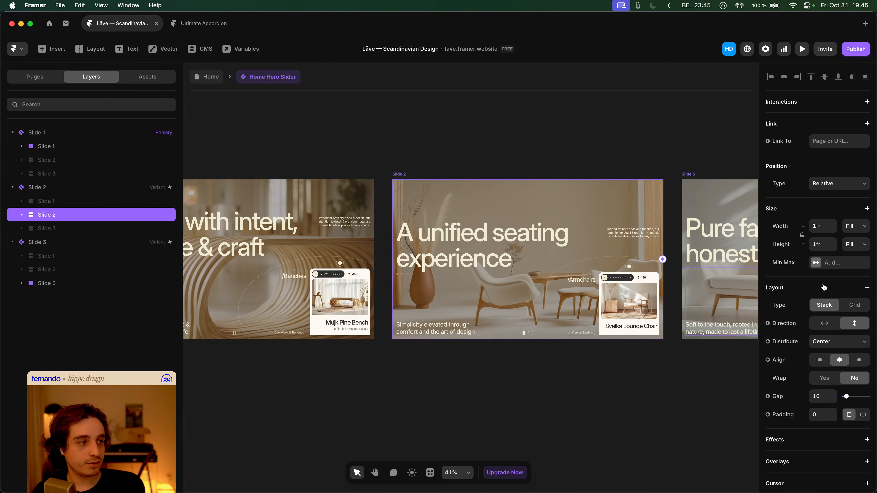
pyautogui.scroll(-4, 830, 253)
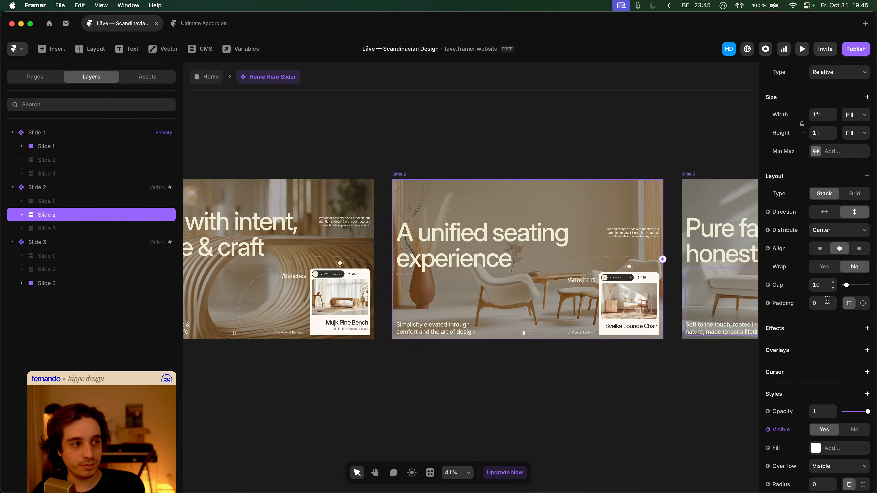
pyautogui.click(814, 332)
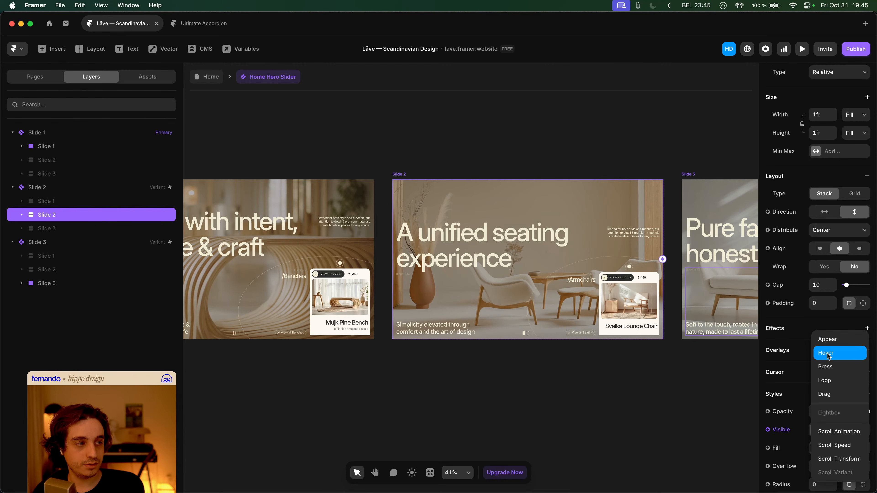
pyautogui.click(828, 340)
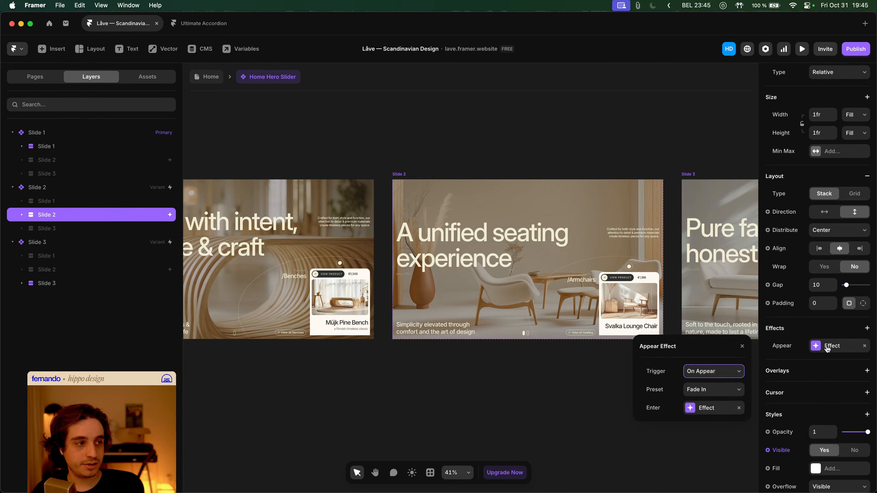
pyautogui.click(707, 394)
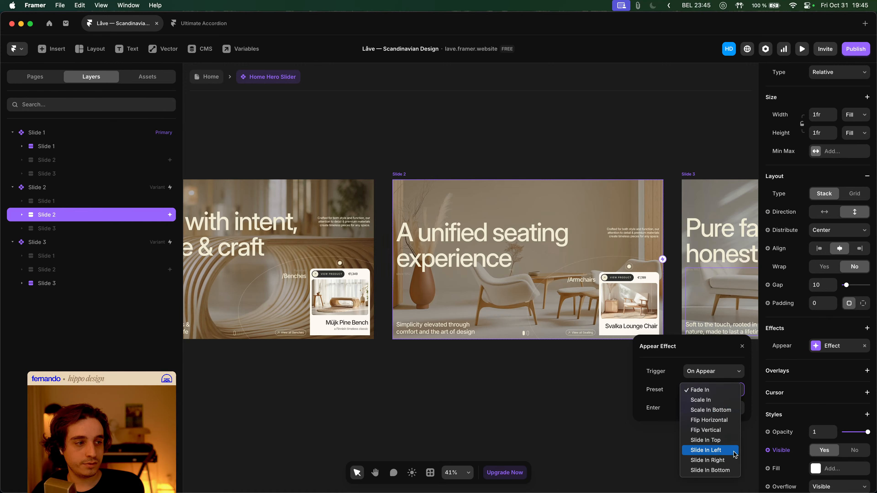
pyautogui.click(724, 461)
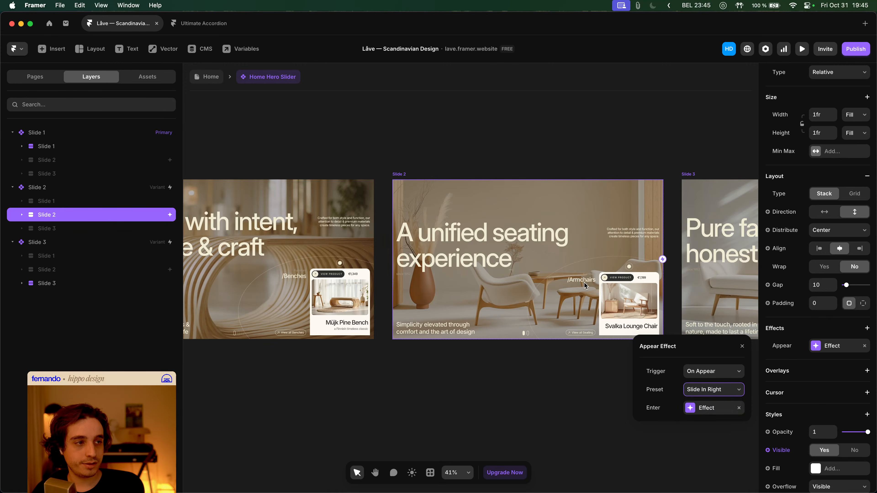
pyautogui.click(470, 140)
pyautogui.click(211, 77)
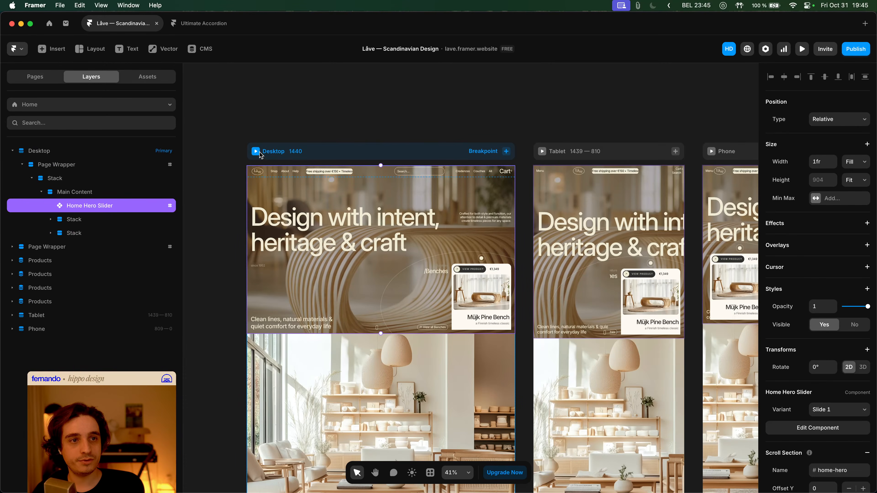
pyautogui.press('super+p')
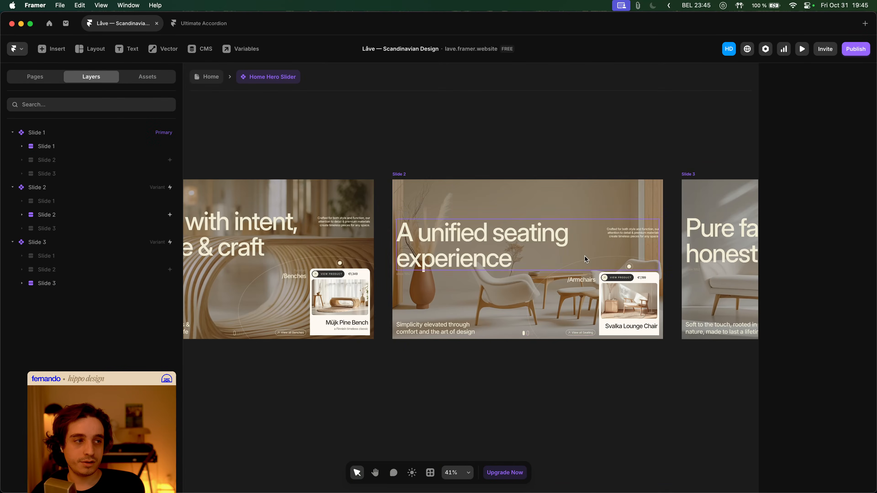
# - Select the Slide 2 variant in the opened Home Hero Slider
pyautogui.click(400, 175)
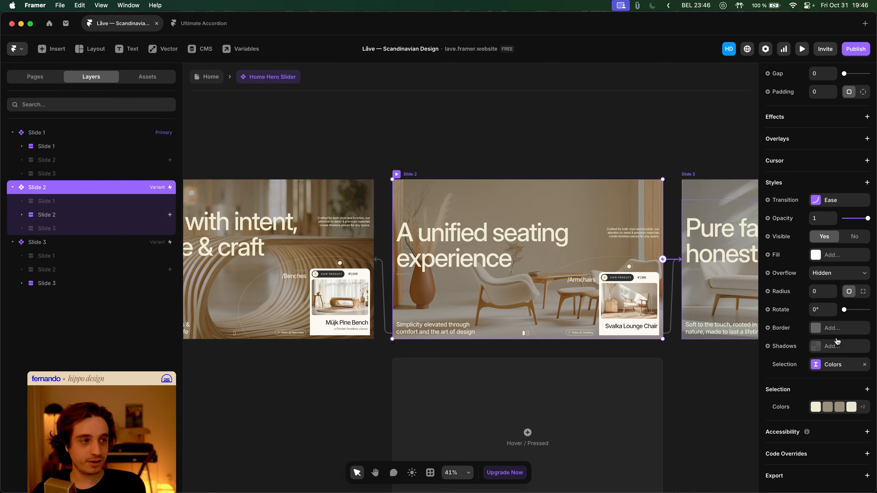
# - Set Slide 2's transition to 1 s on a bezier ease of 0.6, 0, 0.28, 1
pyautogui.click(835, 200)
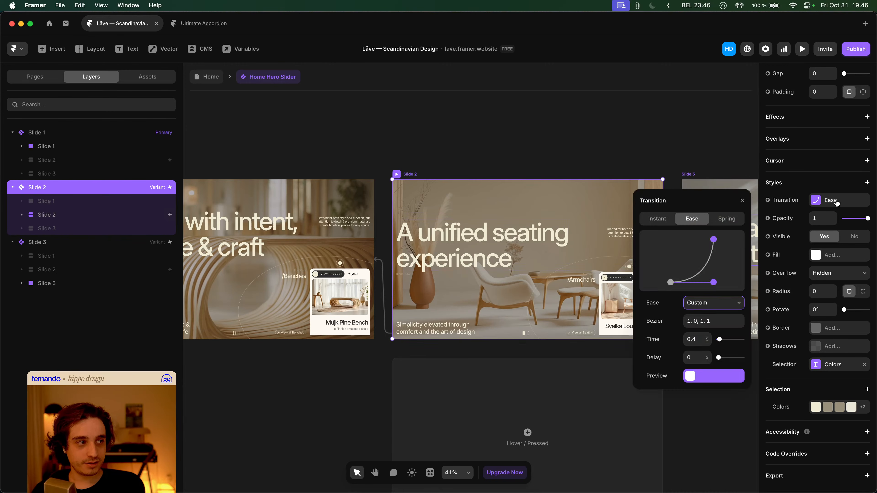
pyautogui.click(698, 334)
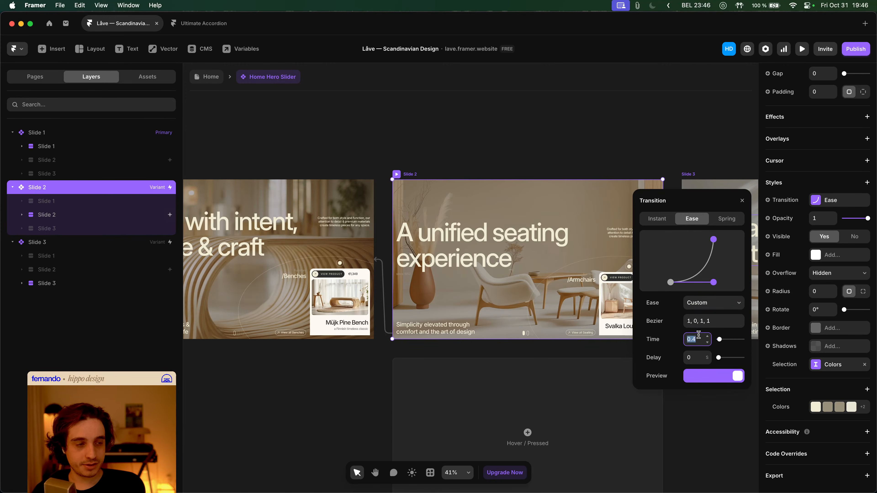
pyautogui.press('Tab')
pyautogui.click(707, 336)
pyautogui.click(707, 336)
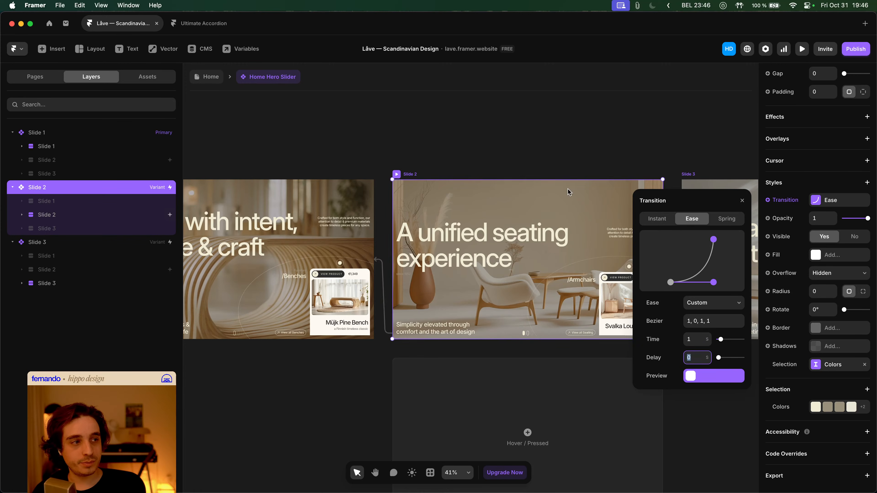
pyautogui.moveTo(713, 282); pyautogui.dragTo(696, 283)
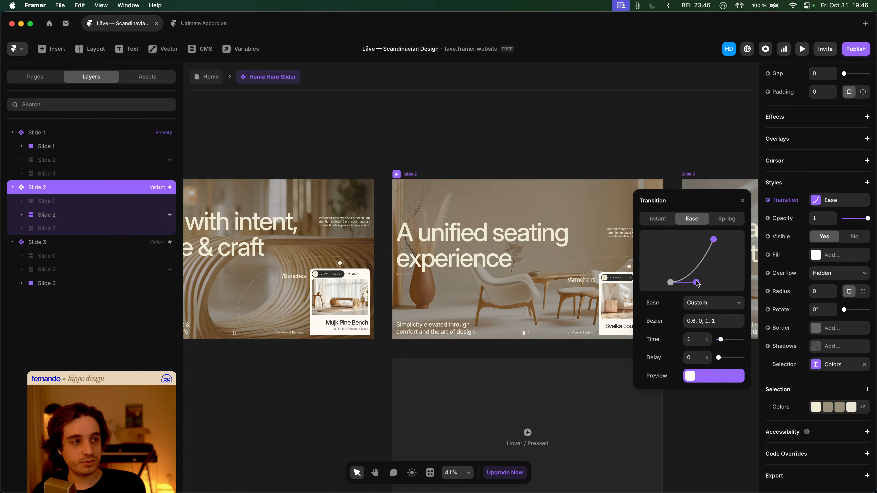
pyautogui.moveTo(713, 240); pyautogui.dragTo(681, 241)
pyautogui.click(255, 95)
pyautogui.click(209, 77)
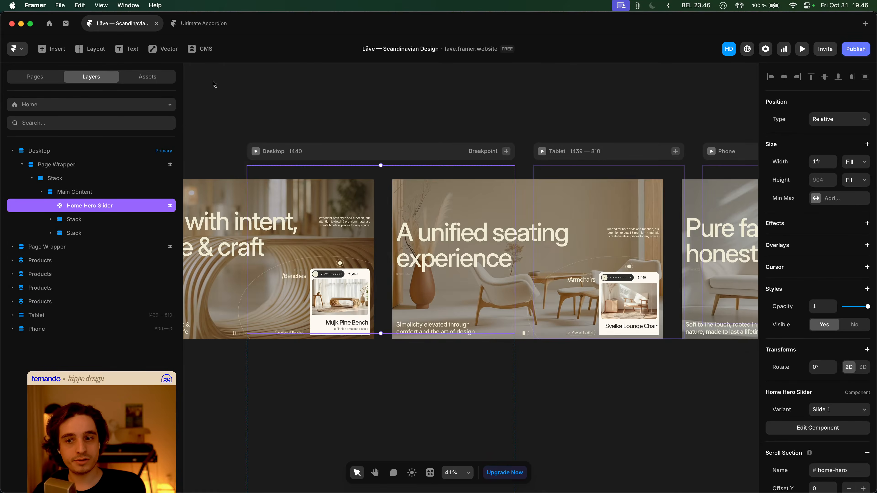
# - Preview the desktop Home page and test the new slide transition with the slider dots
pyautogui.click(255, 152)
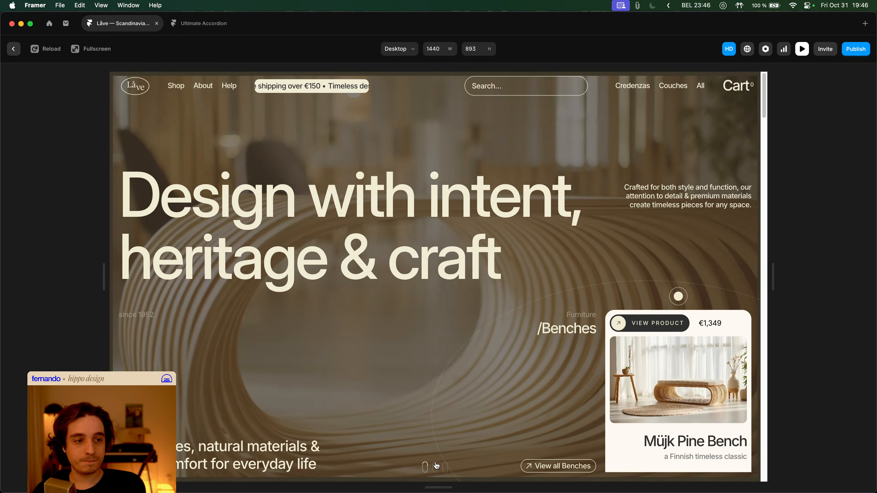
pyautogui.click(435, 468)
pyautogui.click(426, 469)
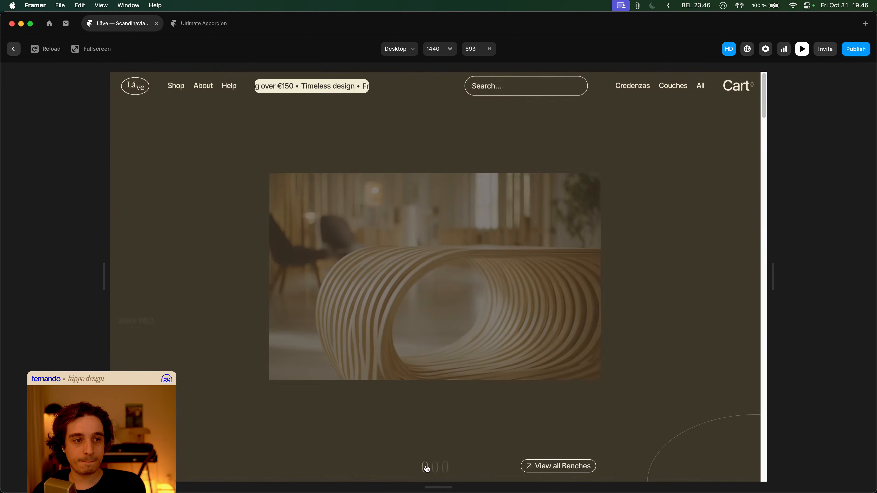
pyautogui.press('Escape')
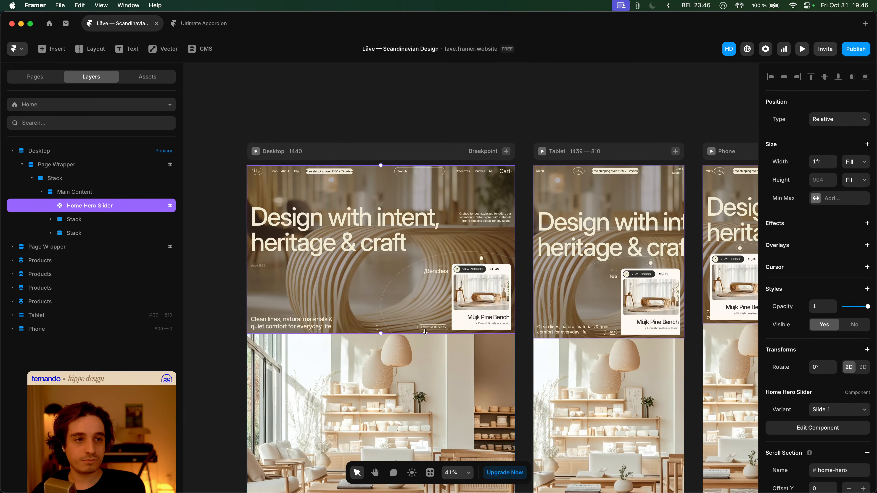
# - Reset the Slide 2 variant's transition override and select its content layer
pyautogui.doubleClick(397, 204)
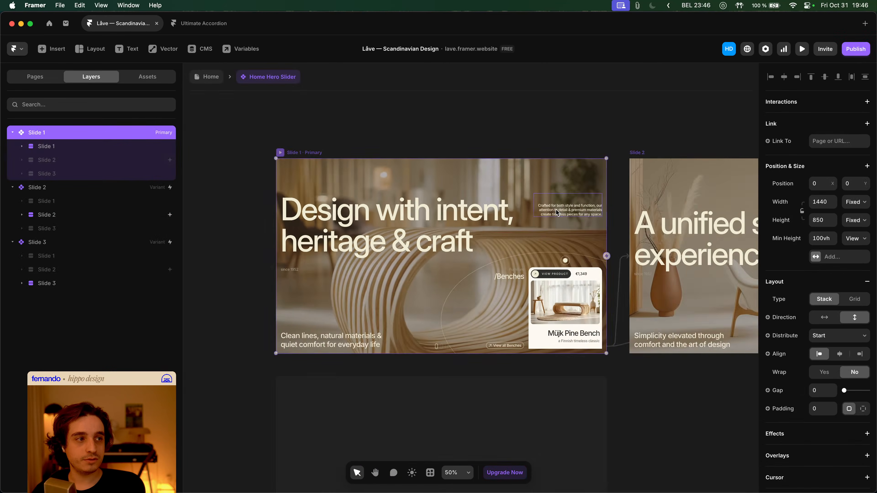
pyautogui.scroll(3, 483, 199)
pyautogui.click(463, 189)
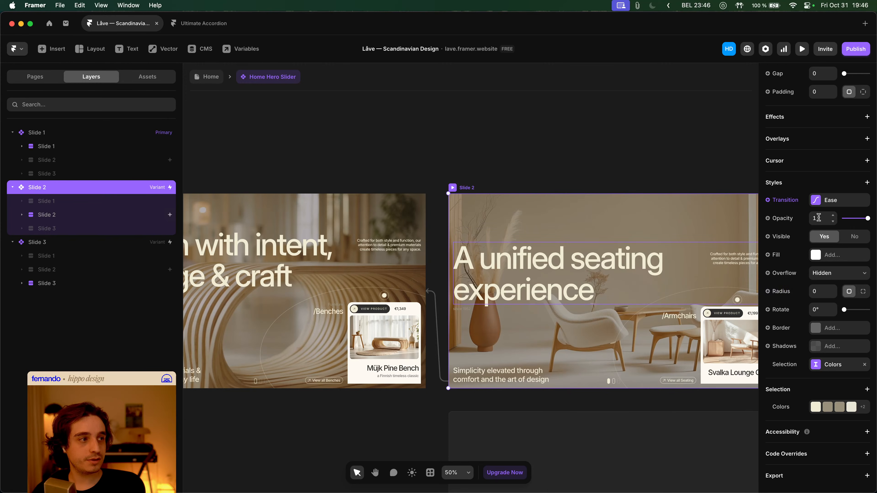
pyautogui.click(791, 201)
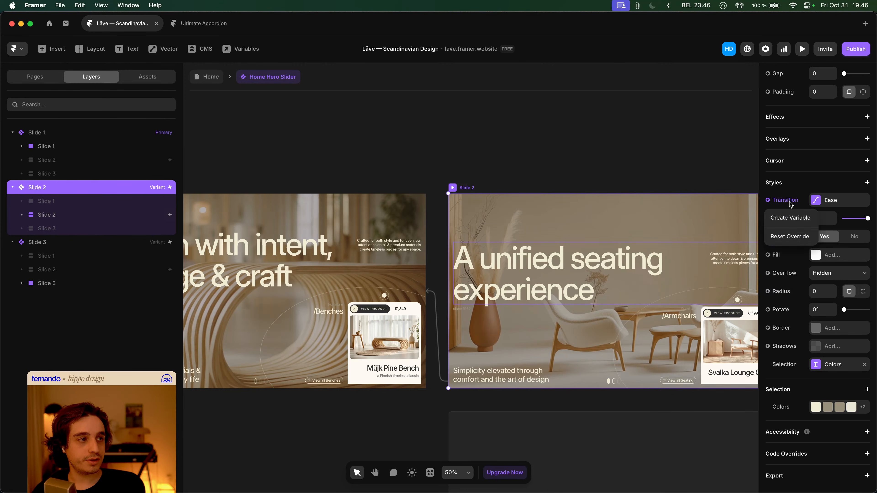
pyautogui.click(790, 233)
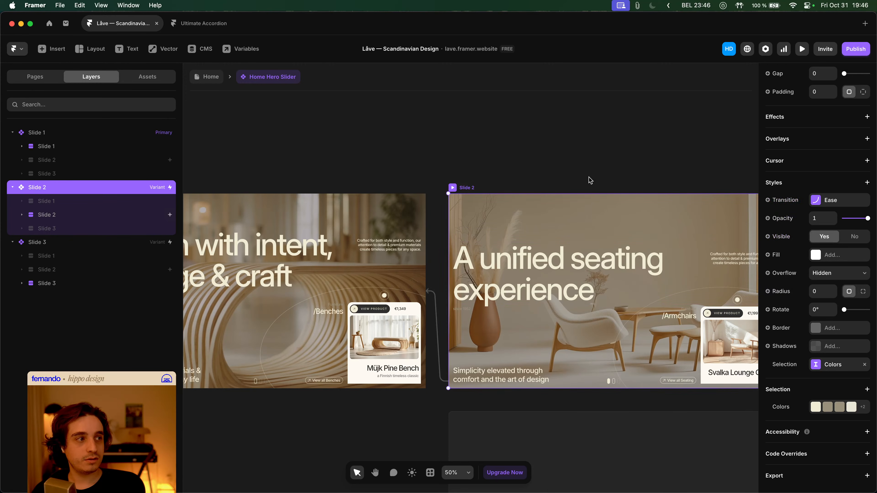
pyautogui.click(830, 205)
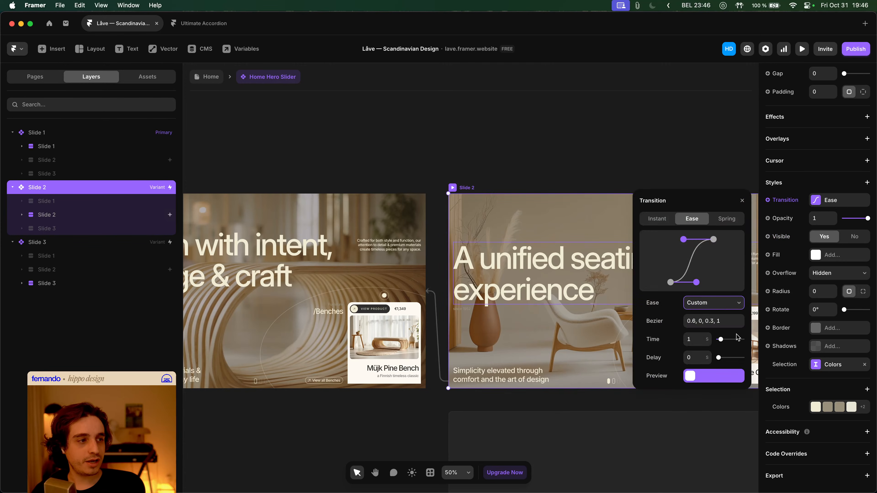
pyautogui.scroll(-3, 410, 240)
pyautogui.hscroll(5, 410, 240)
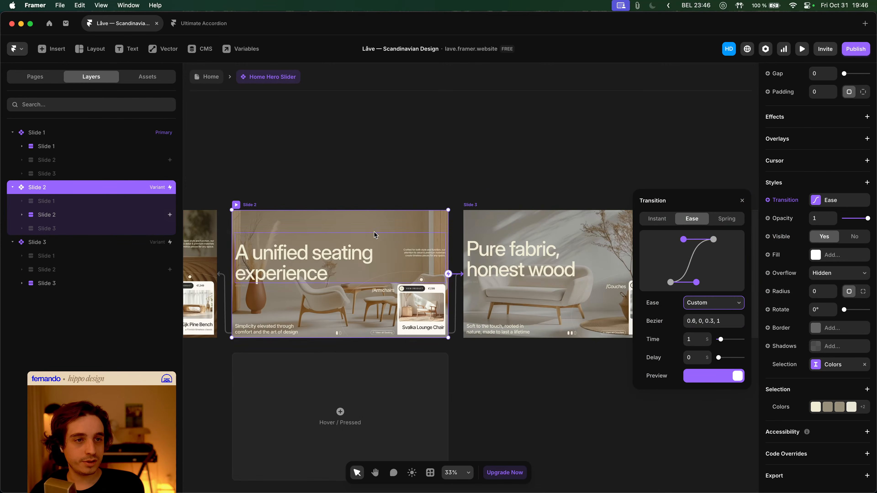
pyautogui.click(108, 216)
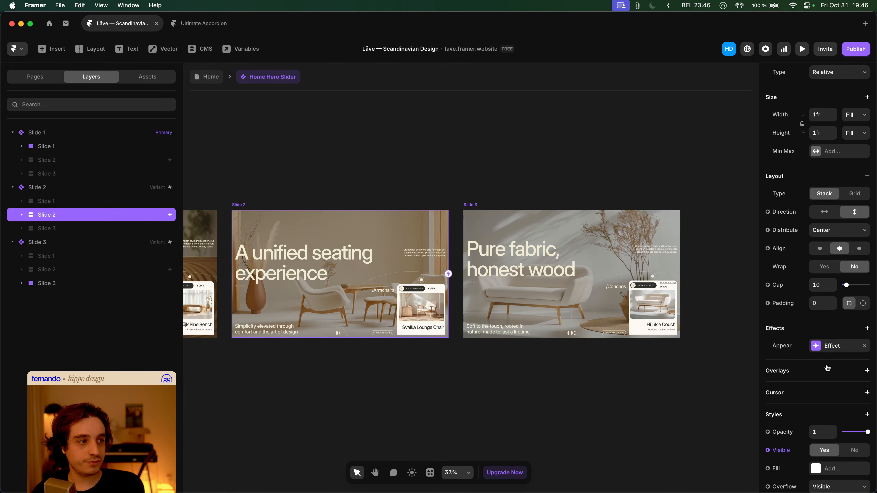
# - Reselect the content layer inside the Slide 2 variant
pyautogui.click(837, 347)
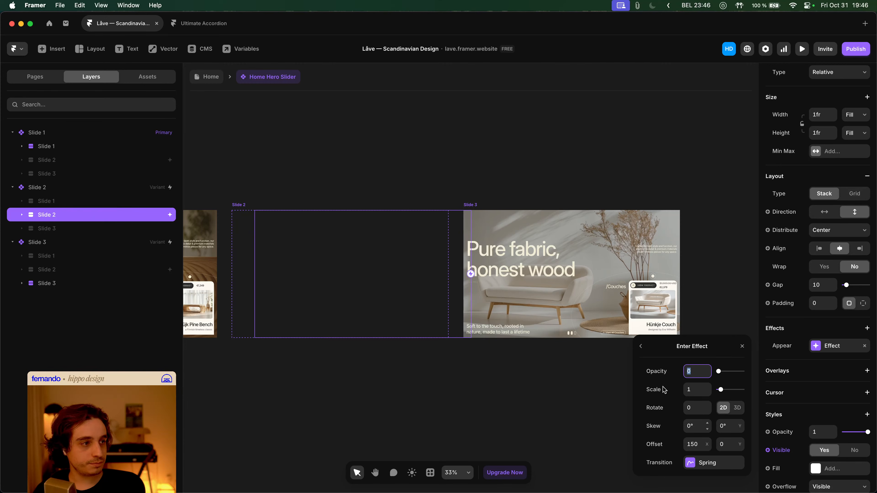
pyautogui.click(12, 186)
pyautogui.click(34, 187)
pyautogui.click(12, 187)
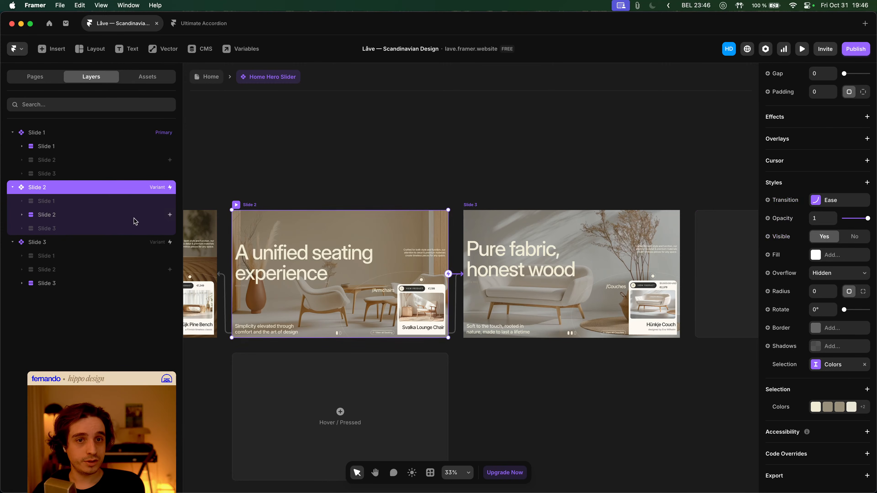
pyautogui.click(120, 218)
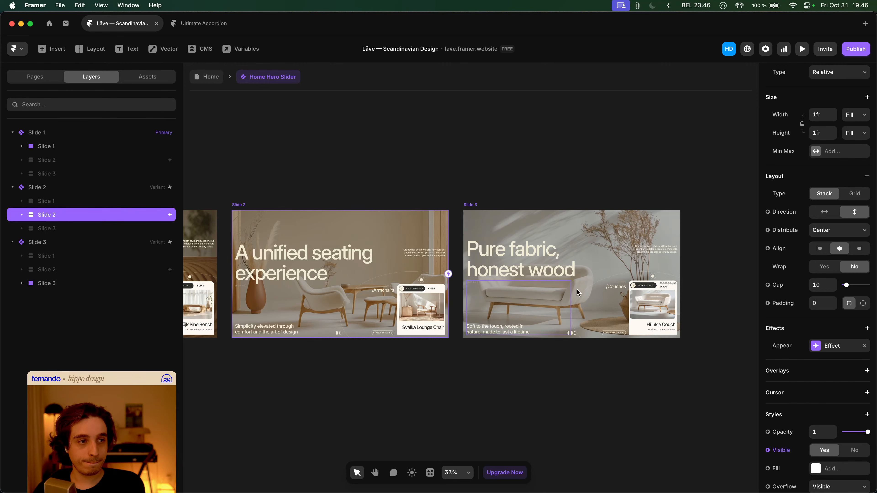
# - Make Slide 2's enter transition a 1 s ease with curve 0.59, 0, 0.36, 1
pyautogui.click(818, 345)
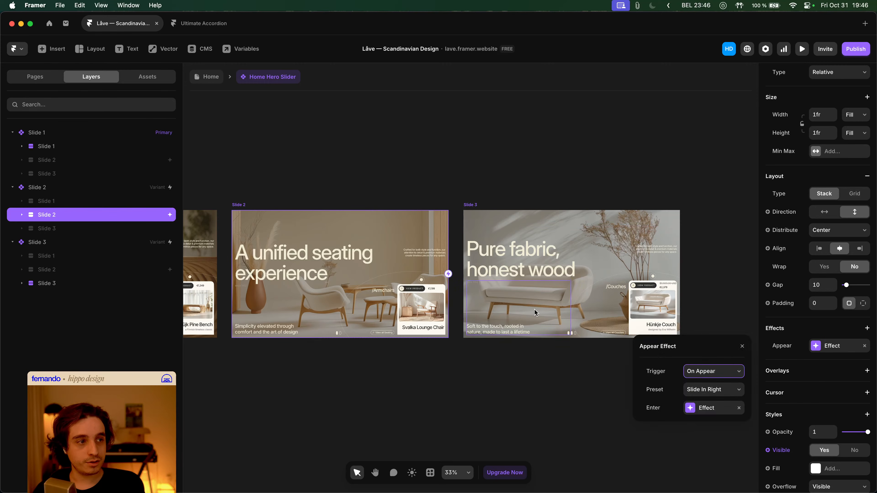
pyautogui.click(711, 408)
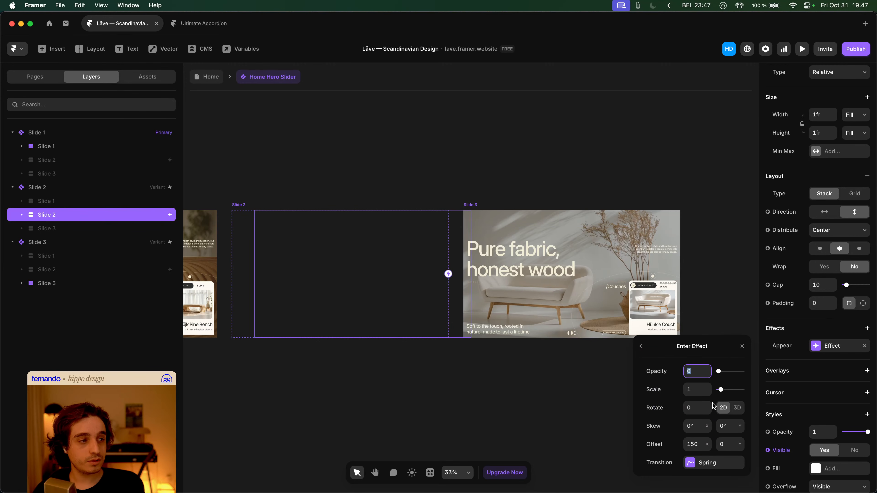
pyautogui.click(711, 463)
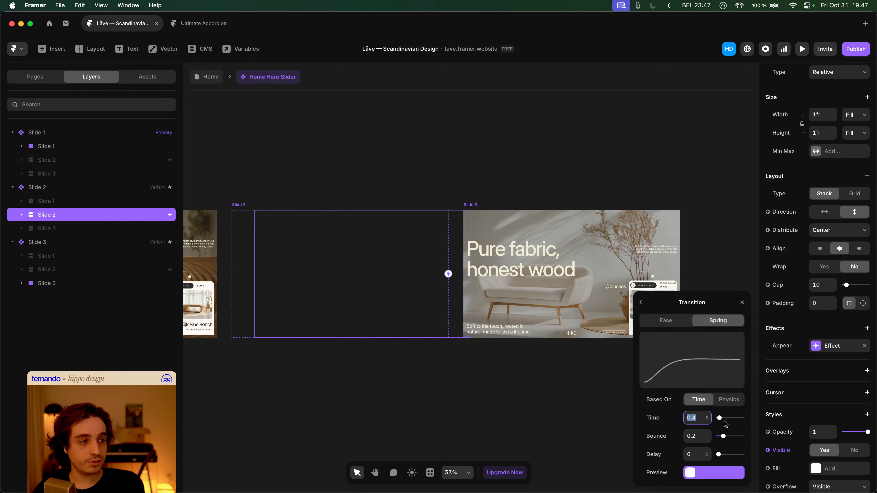
pyautogui.click(670, 324)
pyautogui.click(699, 434)
pyautogui.write('1')
pyautogui.press('Tab')
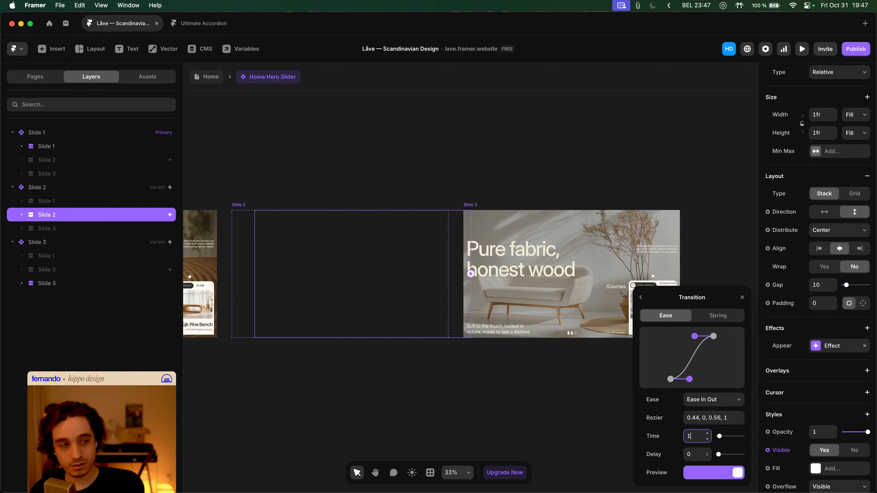
pyautogui.moveTo(689, 379); pyautogui.dragTo(696, 379)
pyautogui.moveTo(694, 336); pyautogui.dragTo(688, 336)
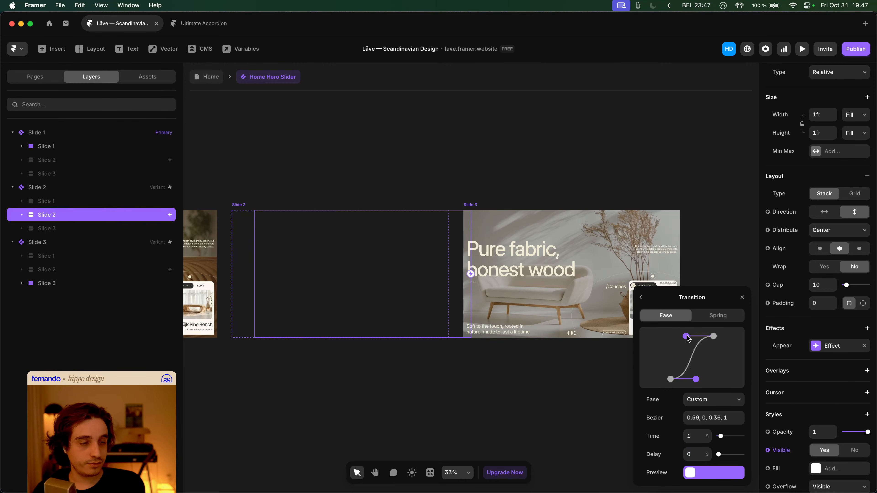
pyautogui.click(396, 178)
pyautogui.click(205, 79)
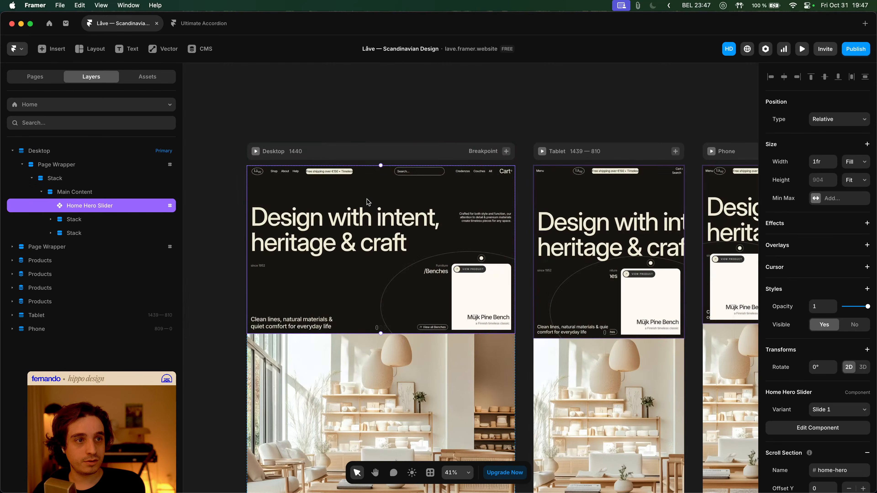
pyautogui.press('super+p')
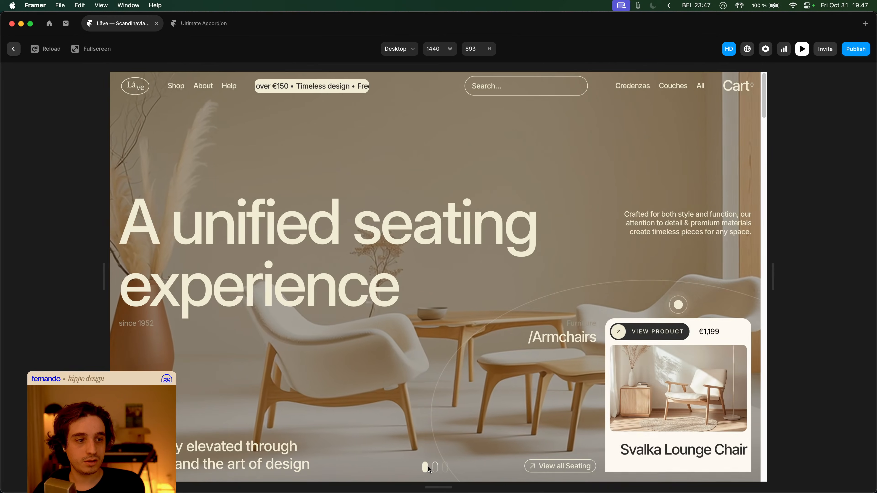
pyautogui.click(435, 467)
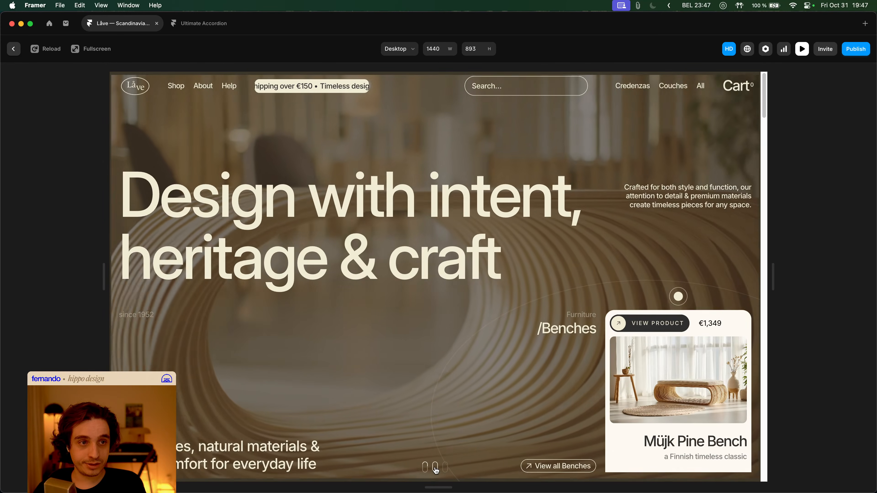
pyautogui.click(436, 469)
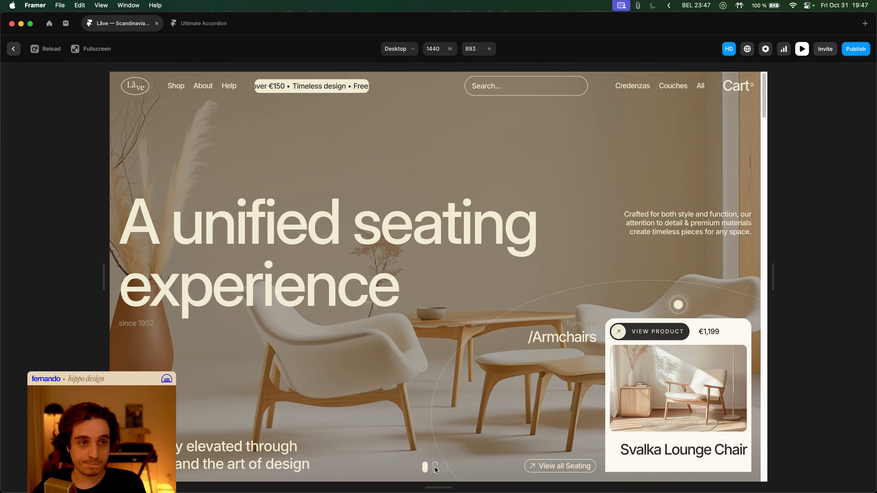
pyautogui.press('Escape')
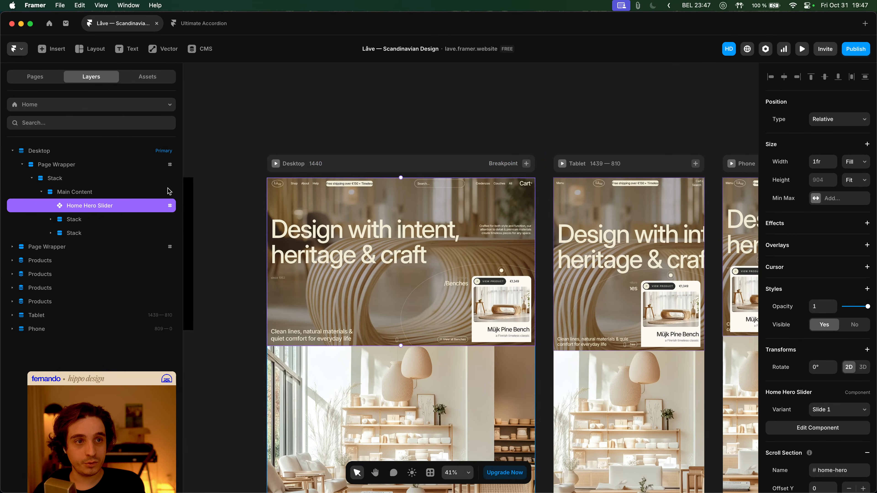
# - Fill Slide 1 with the Black (2F2F2F) colour style, then preview the Home page
pyautogui.doubleClick(307, 200)
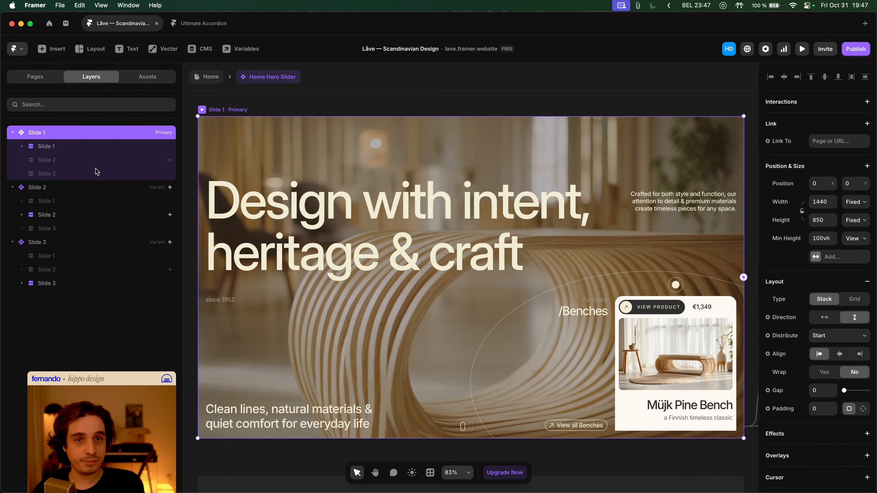
pyautogui.scroll(-10, 828, 355)
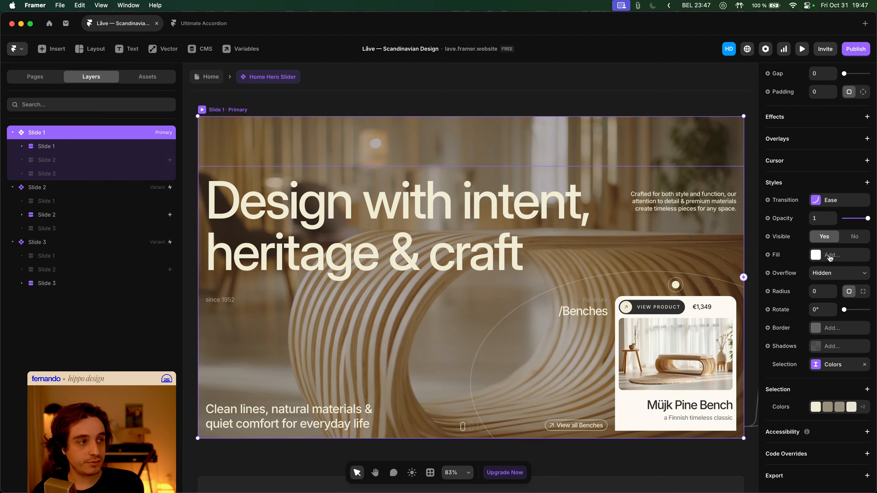
pyautogui.click(829, 257)
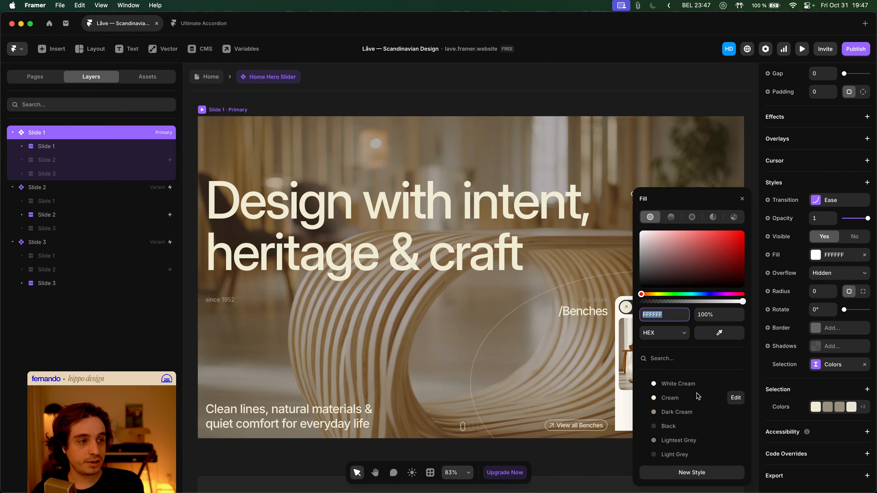
pyautogui.click(671, 427)
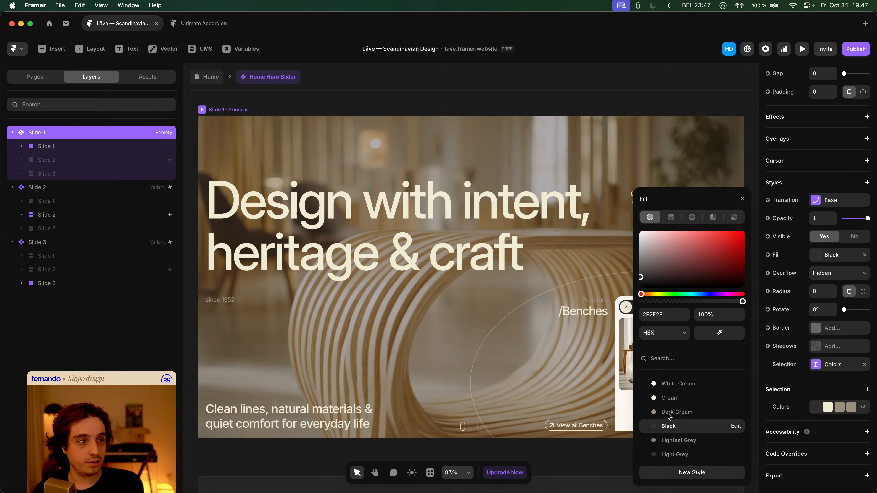
pyautogui.click(325, 103)
pyautogui.click(207, 76)
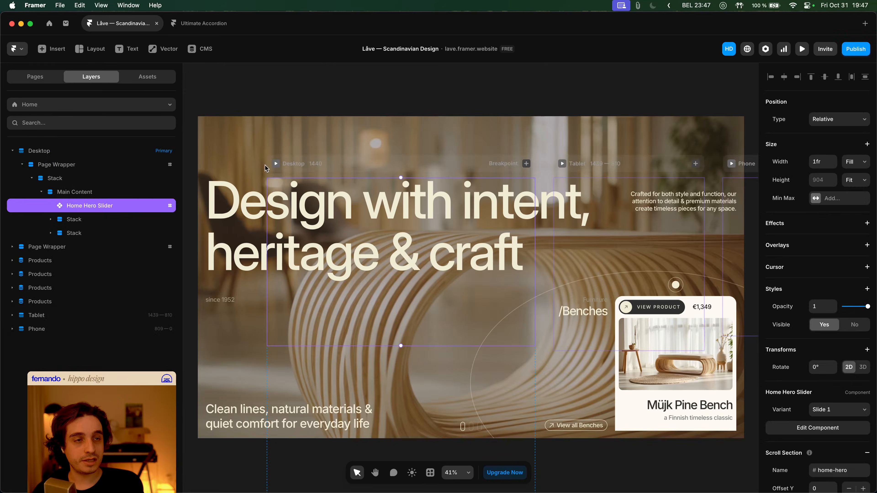
pyautogui.press('super+p')
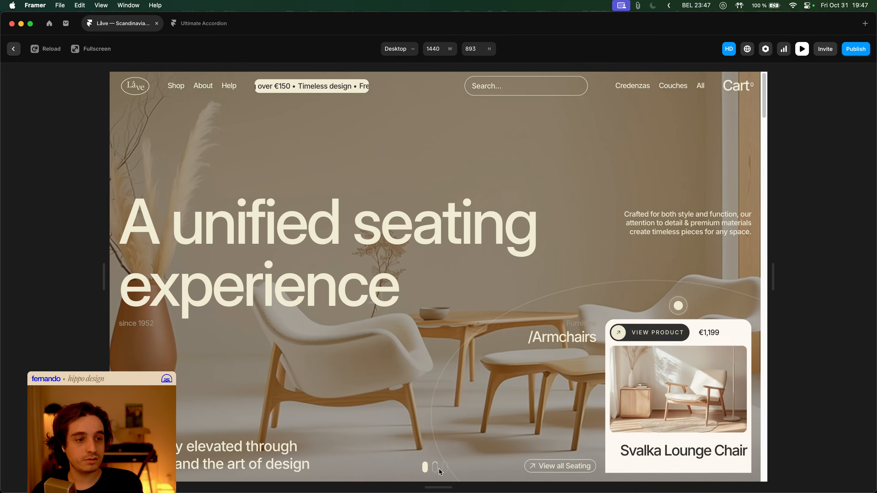
# - Test the slider by switching between Benches and Armchairs slides, then exit preview
pyautogui.click(435, 467)
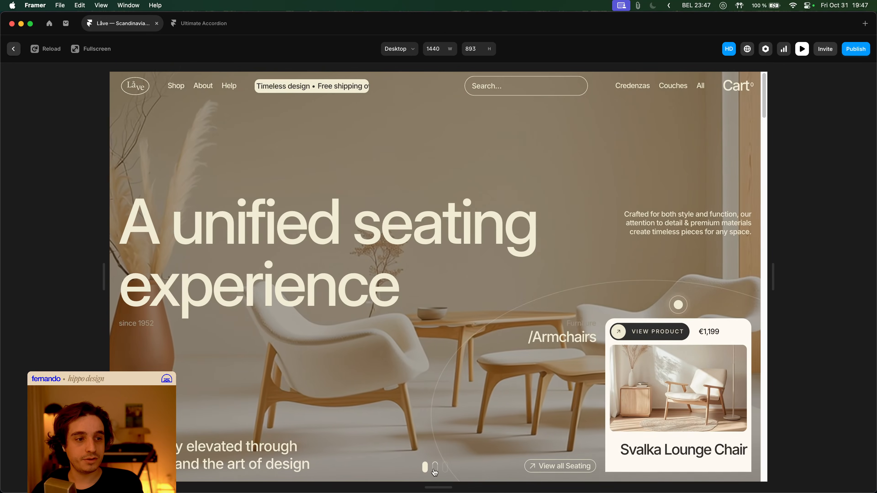
pyautogui.click(426, 469)
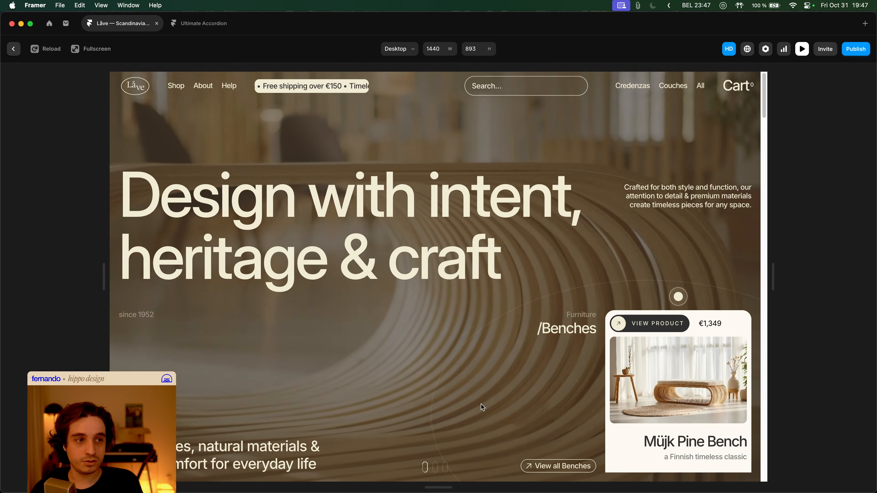
pyautogui.click(435, 468)
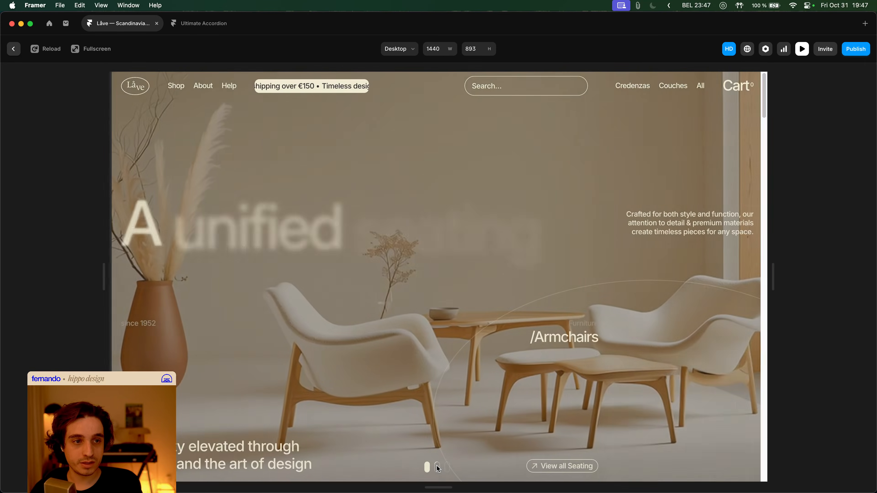
pyautogui.press('Escape')
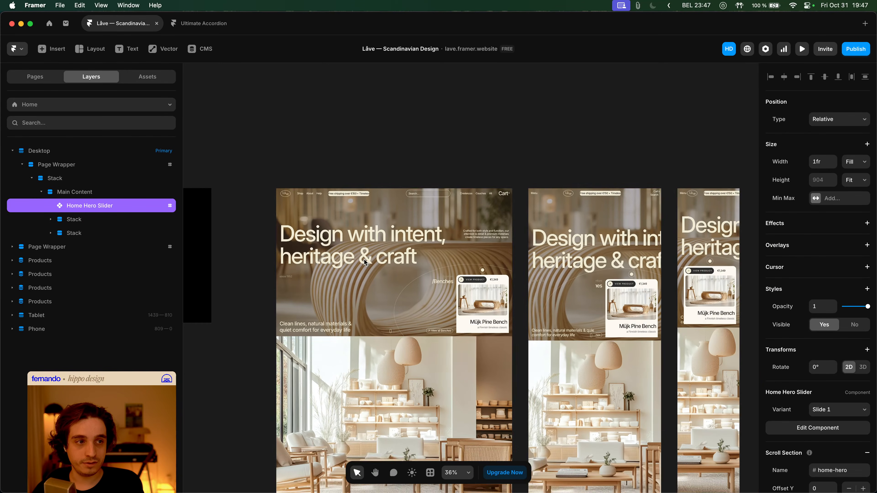
# - Open the Home Hero Slider component and inspect the Appear effect on Slide 2's inner layer
pyautogui.doubleClick(363, 259)
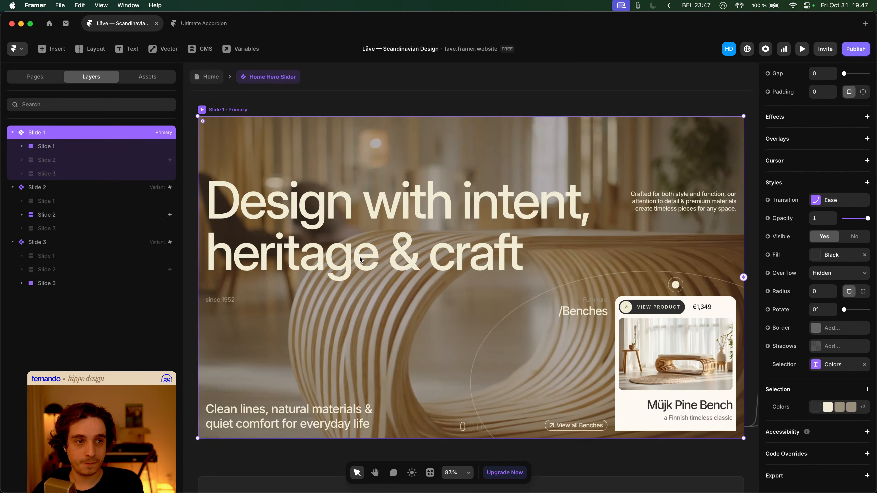
pyautogui.scroll(-5, 413, 292)
pyautogui.hscroll(4, 430, 266)
pyautogui.click(395, 219)
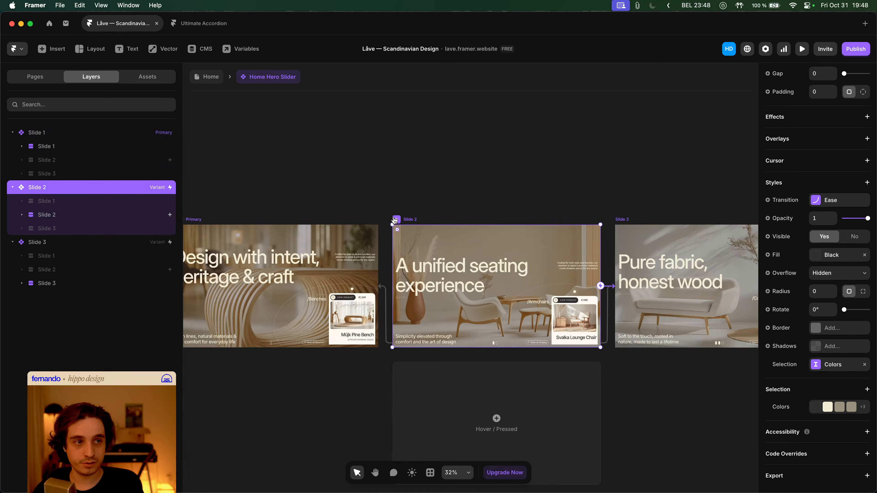
pyautogui.click(97, 214)
pyautogui.click(834, 345)
pyautogui.click(823, 357)
# - Add an Appear effect to Slide 3's inner slide layer
pyautogui.hscroll(5, 415, 269)
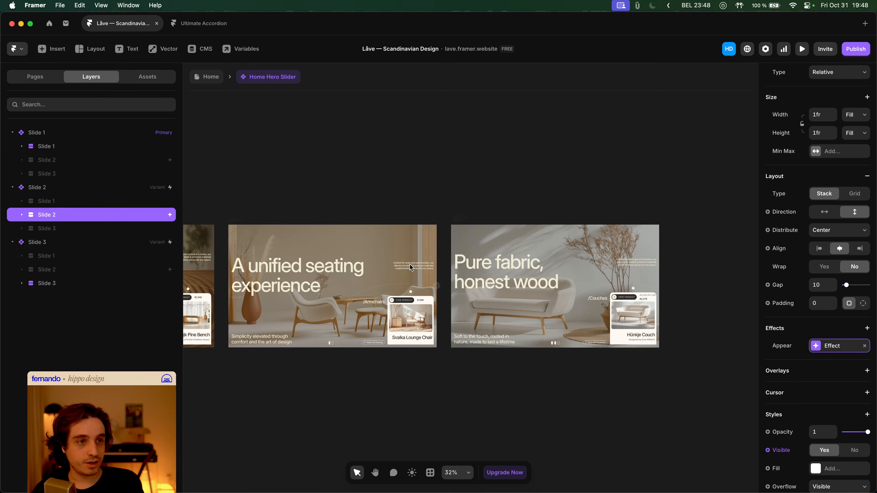
pyautogui.click(70, 284)
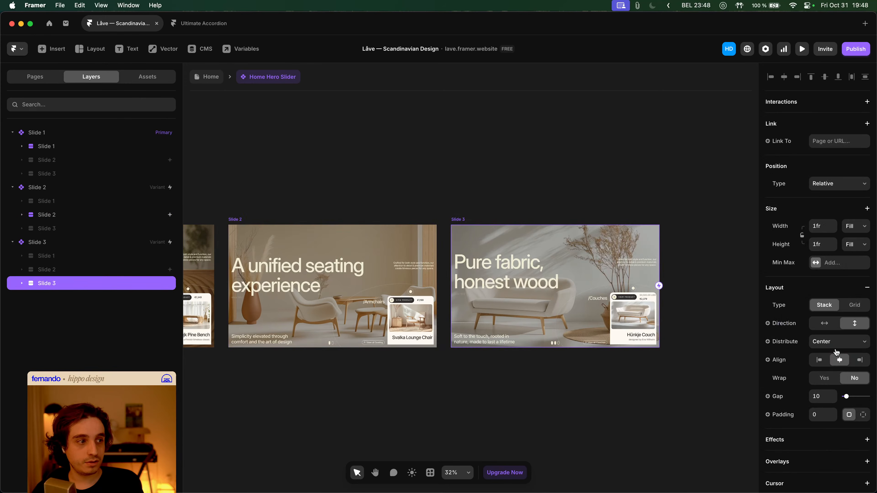
pyautogui.scroll(-4, 839, 345)
pyautogui.click(807, 294)
pyautogui.click(814, 303)
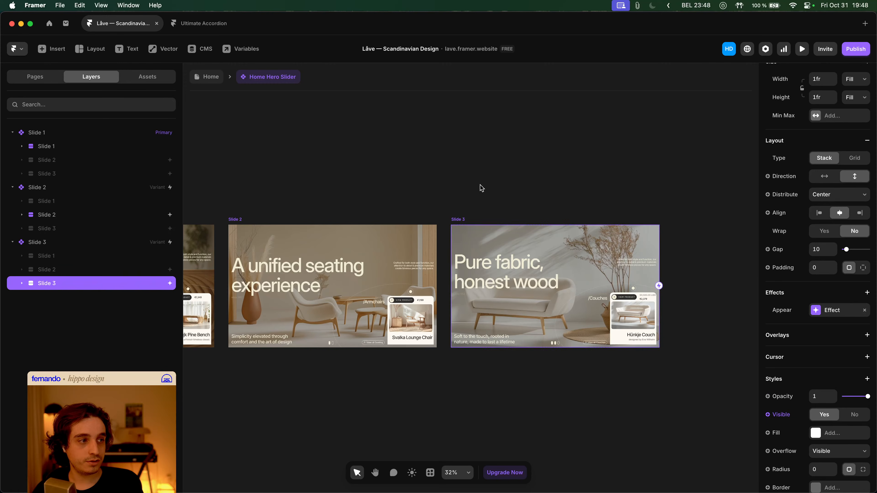
# - Select Slide 1's inner layer, undo an accidental new variant, and recentre the canvas
pyautogui.click(423, 188)
pyautogui.hscroll(-5, 530, 190)
pyautogui.click(101, 148)
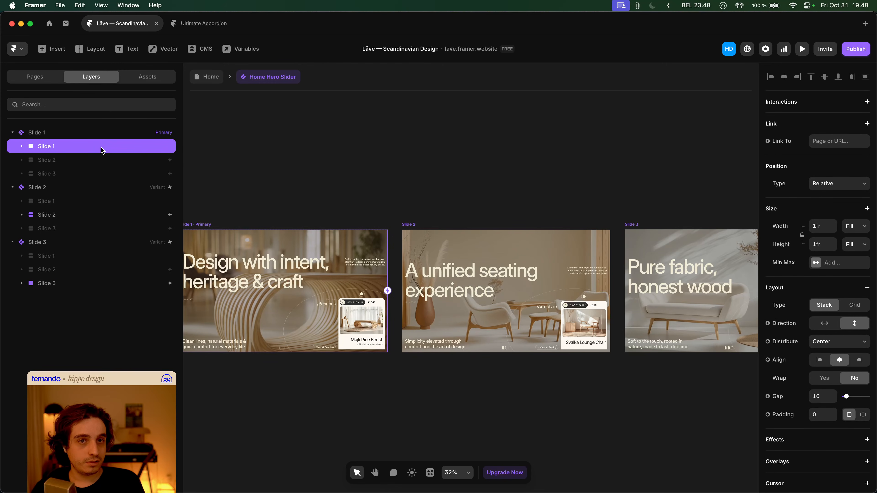
pyautogui.hscroll(-5, 415, 212)
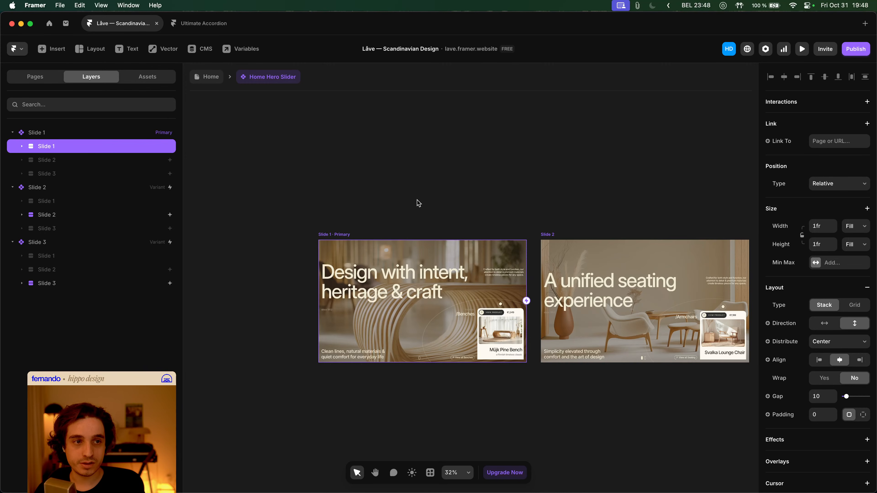
pyautogui.scroll(3, 417, 208)
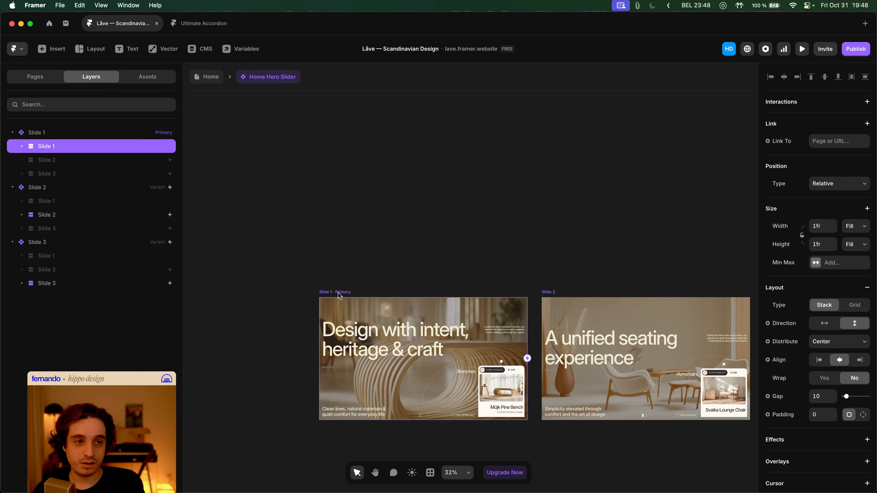
pyautogui.moveTo(339, 295); pyautogui.dragTo(385, 73)
pyautogui.hotkey('ctrl', 'z')
pyautogui.click(410, 166)
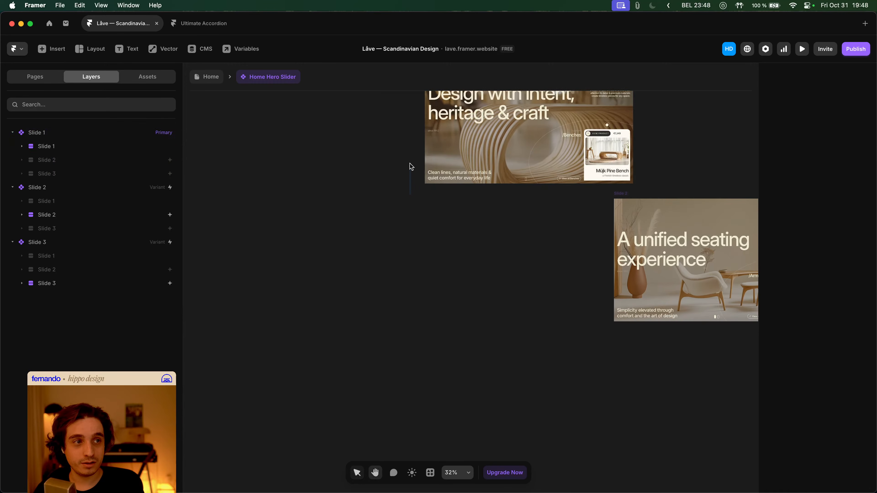
pyautogui.moveTo(410, 192); pyautogui.dragTo(377, 251)
pyautogui.scroll(5, 344, 274)
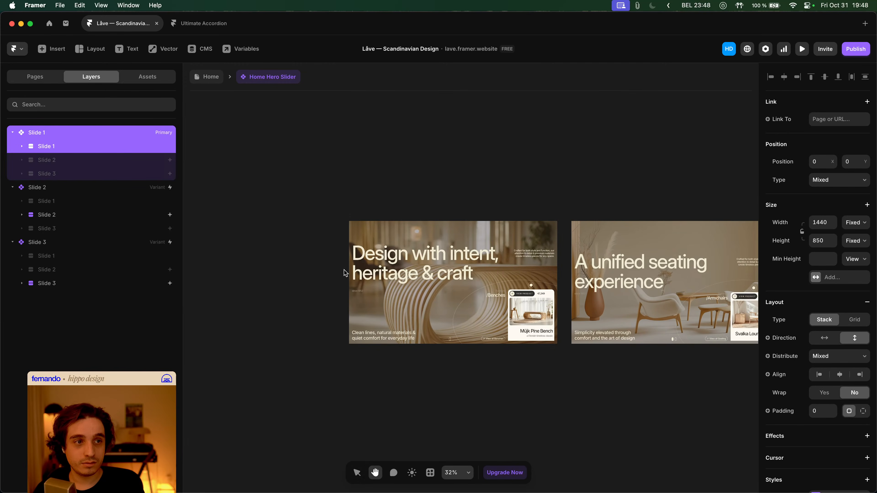
pyautogui.scroll(-3, 358, 300)
# - Duplicate the primary Slide 1 variant into a new variant frame
pyautogui.press('v')
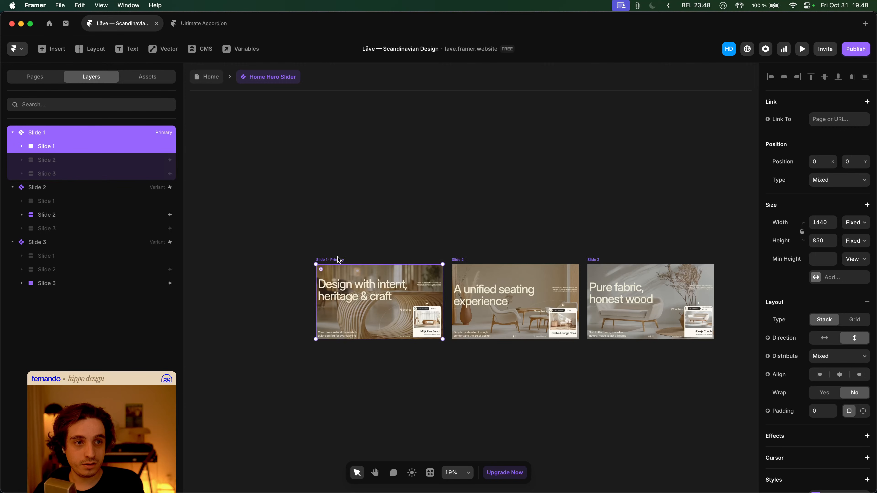
pyautogui.moveTo(340, 262); pyautogui.dragTo(338, 138)
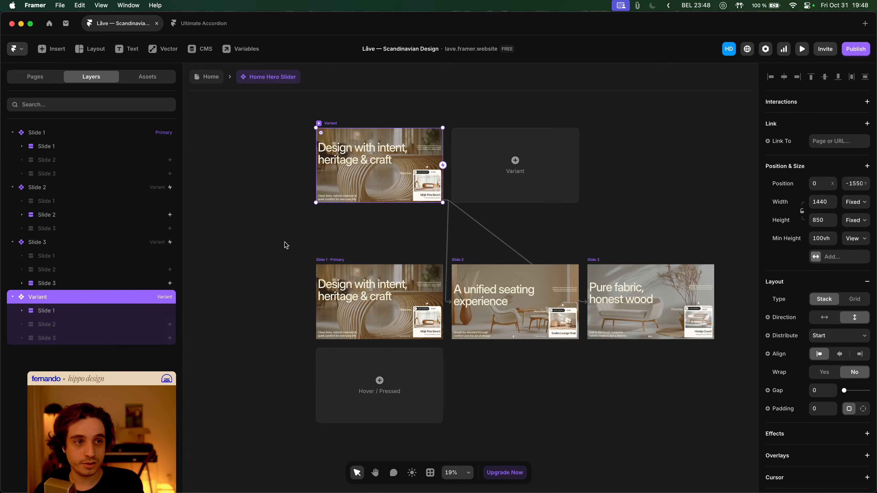
pyautogui.click(331, 262)
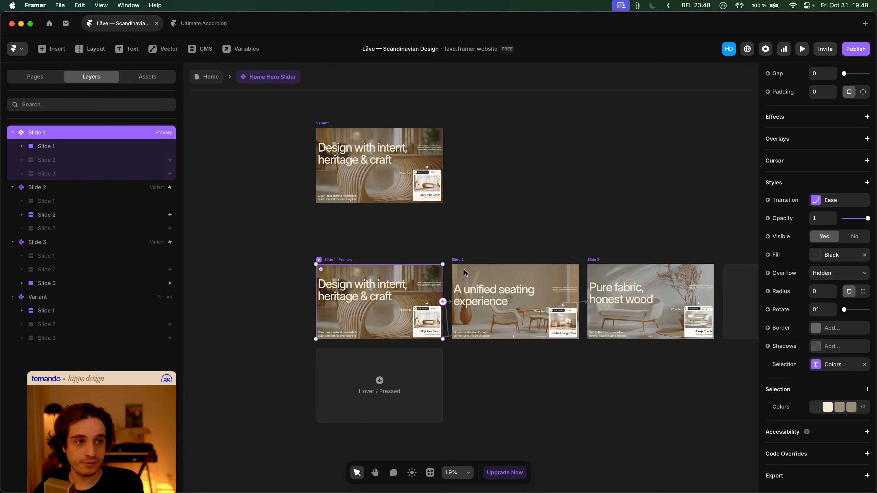
# - Select the Slider Nav Button component on Slide 2 through its nav-dot group
pyautogui.click(462, 261)
pyautogui.scroll(5, 425, 356)
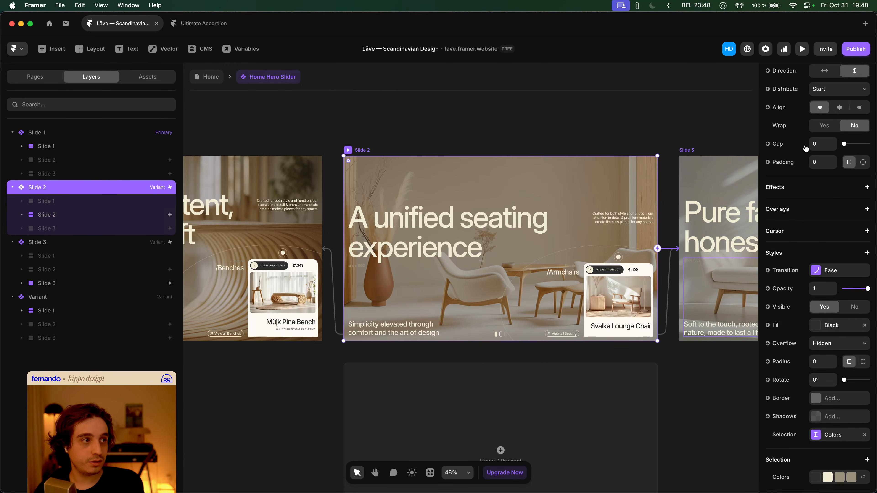
pyautogui.click(502, 334)
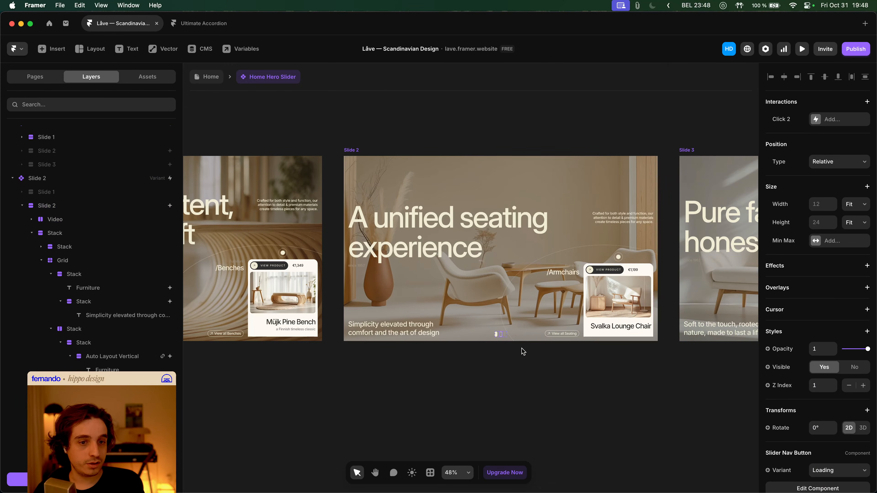
pyautogui.press('Escape')
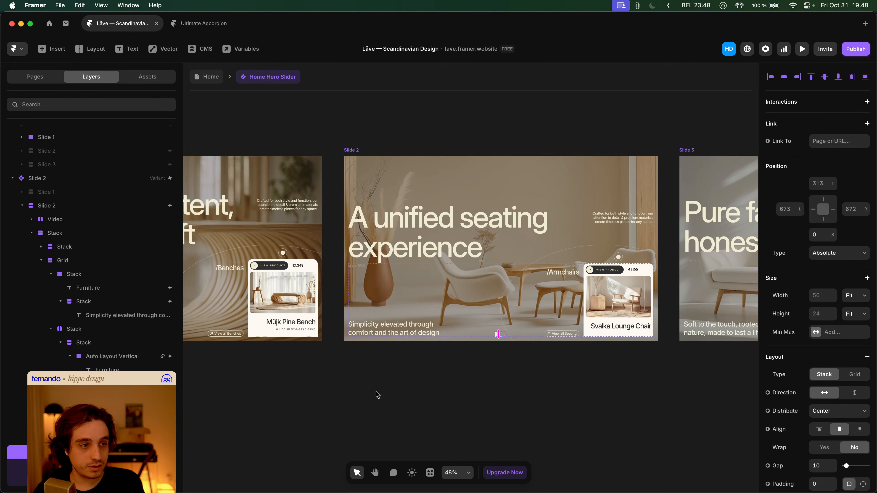
pyautogui.scroll(10, 513, 344)
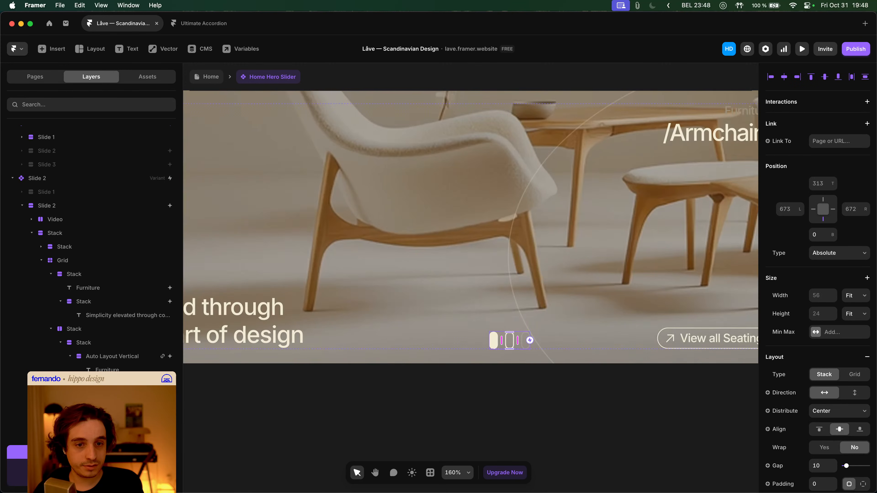
pyautogui.click(118, 361)
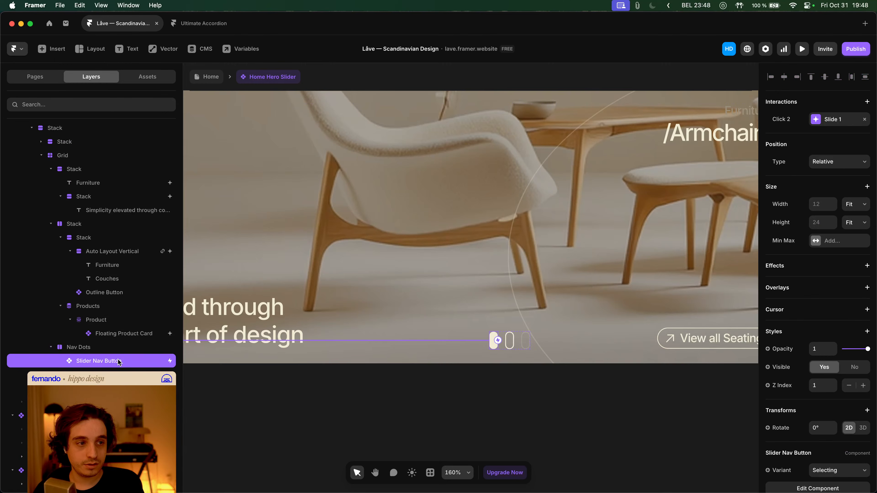
pyautogui.scroll(-10, 393, 390)
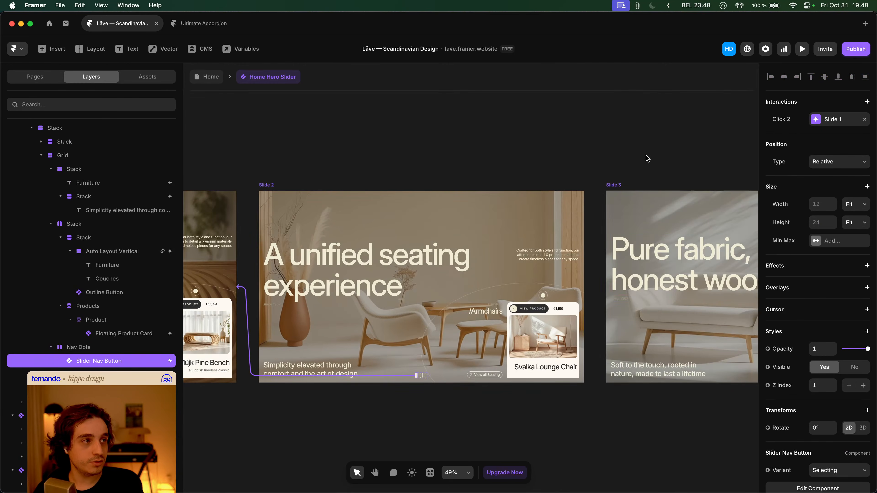
pyautogui.scroll(5, 367, 186)
pyautogui.scroll(2, 367, 186)
pyautogui.hscroll(-5, 358, 197)
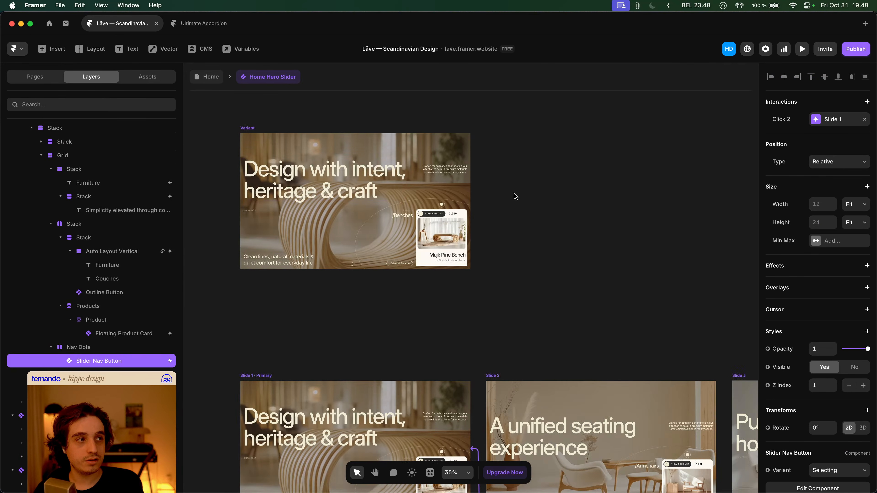
# - Rename the new Variant frame to 'Slide 1' and the primary variant to 'Page Load'
pyautogui.click(246, 130)
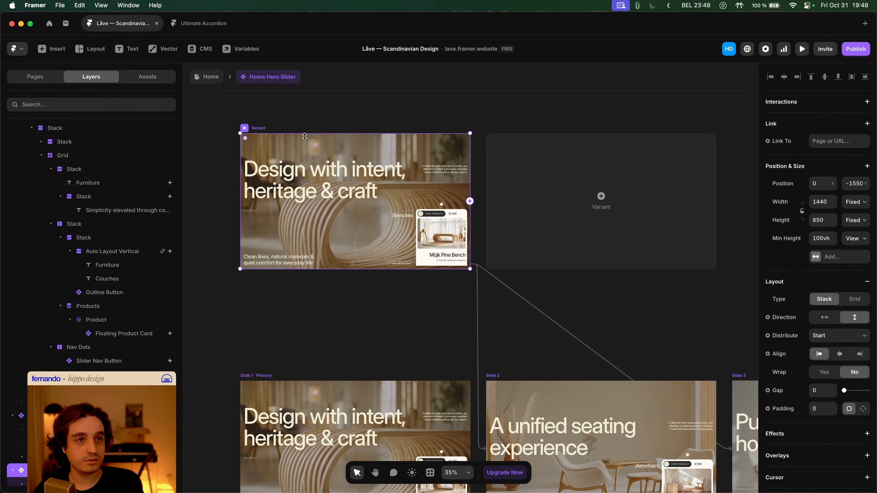
pyautogui.doubleClick(259, 128)
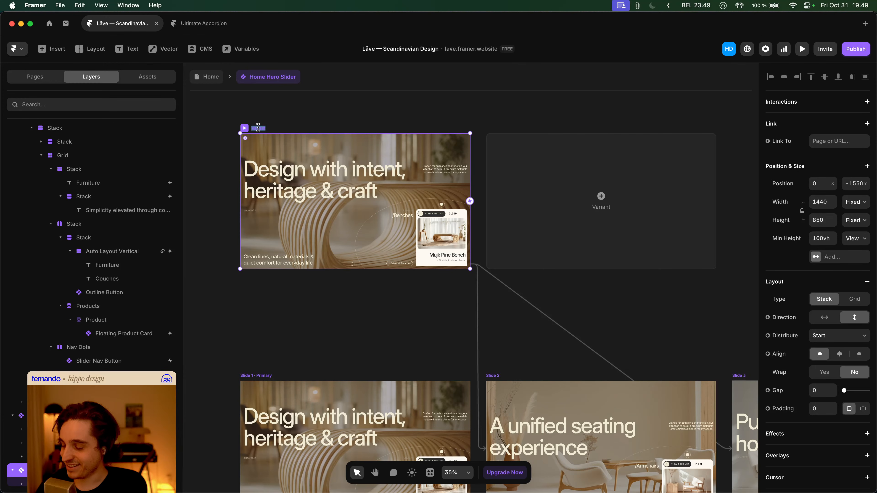
pyautogui.write('Slide')
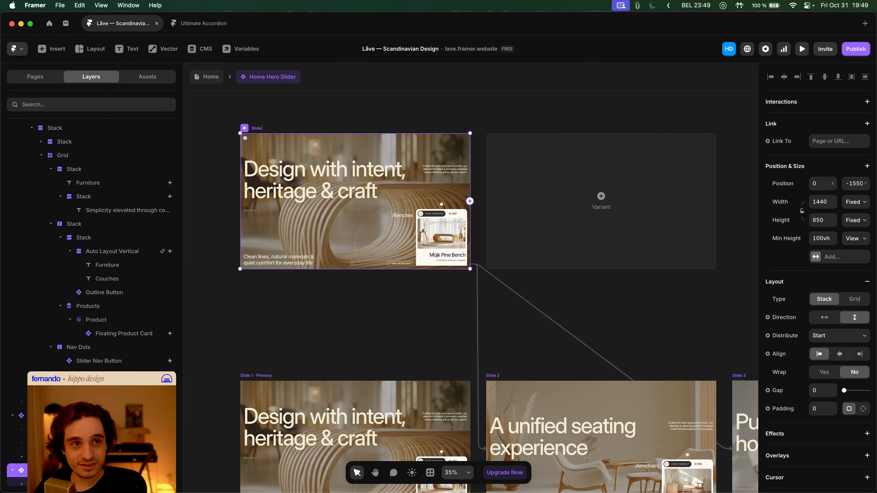
pyautogui.write(' 1')
pyautogui.click(257, 376)
pyautogui.doubleClick(257, 375)
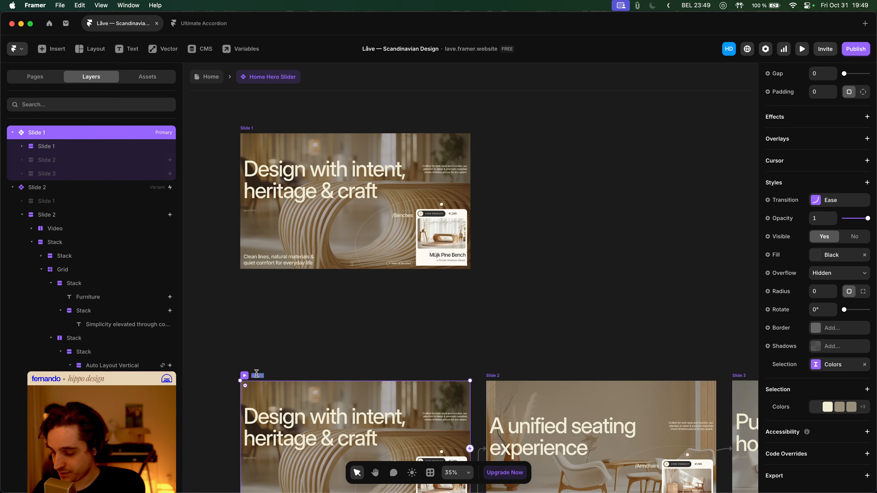
pyautogui.write('Page Load')
pyautogui.press('Return')
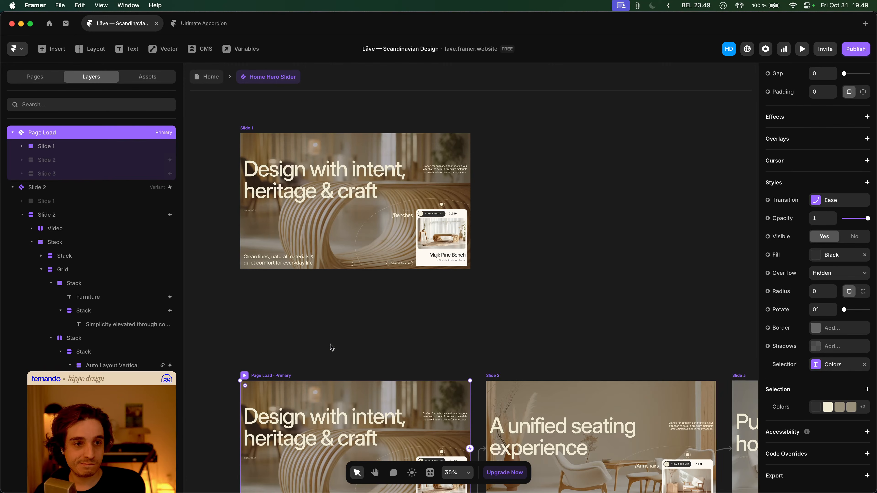
pyautogui.scroll(-5, 330, 347)
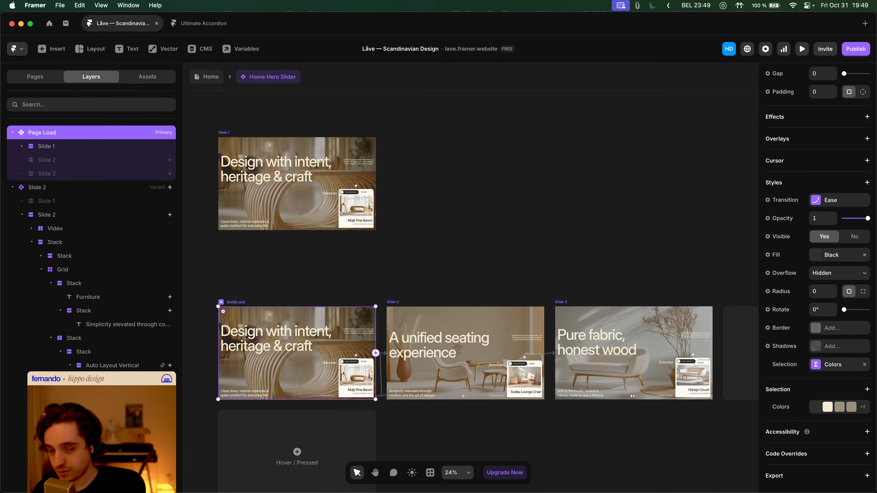
# - Select the Slider Nav Button on Slide 2 and bring the slide row into view
pyautogui.click(224, 133)
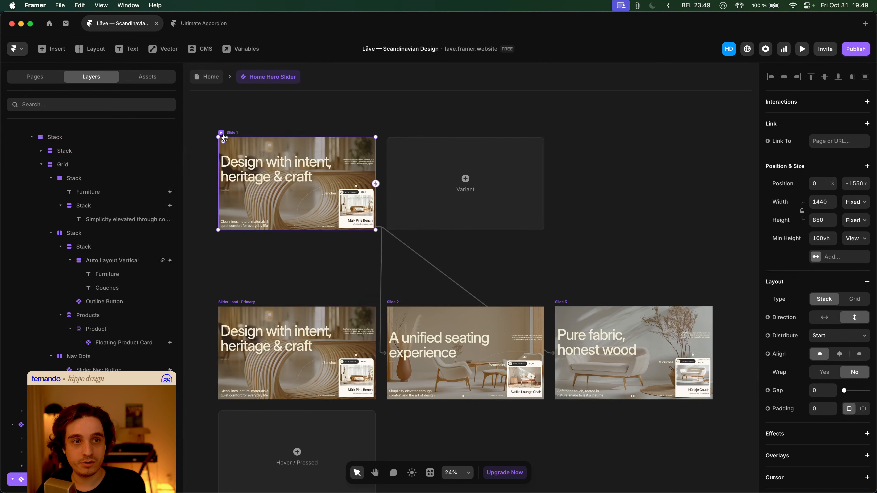
pyautogui.scroll(10, 473, 413)
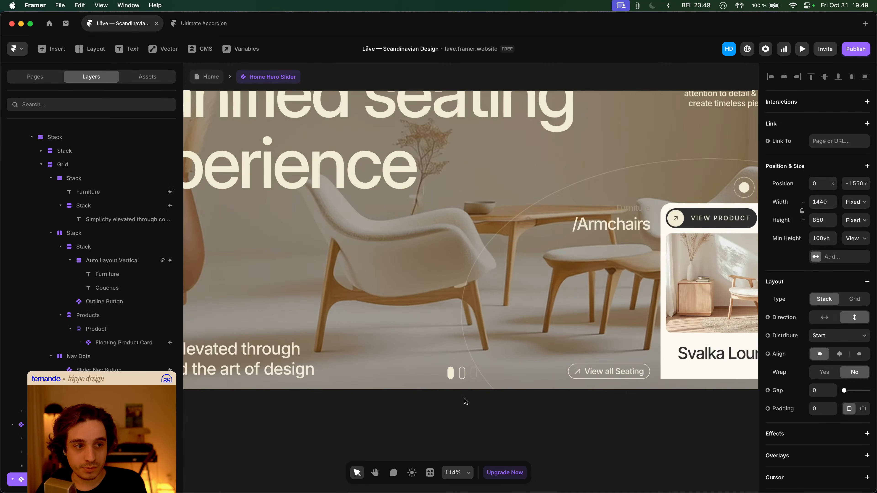
pyautogui.click(463, 374)
pyautogui.click(118, 369)
pyautogui.scroll(-5, 307, 343)
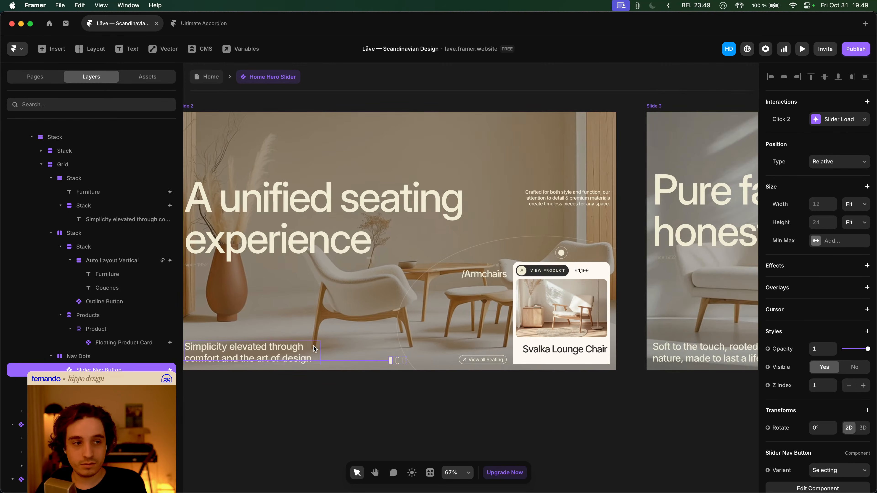
pyautogui.scroll(-4, 310, 345)
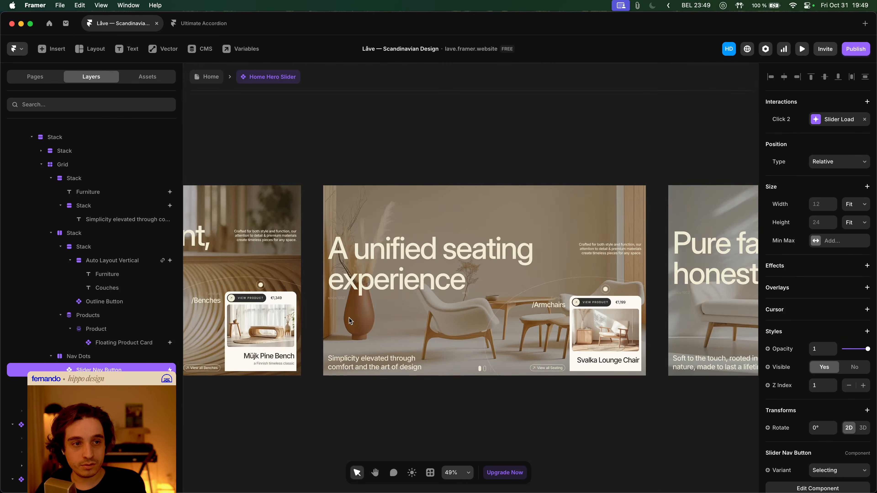
pyautogui.scroll(-3, 374, 343)
pyautogui.moveTo(317, 283); pyautogui.dragTo(424, 331)
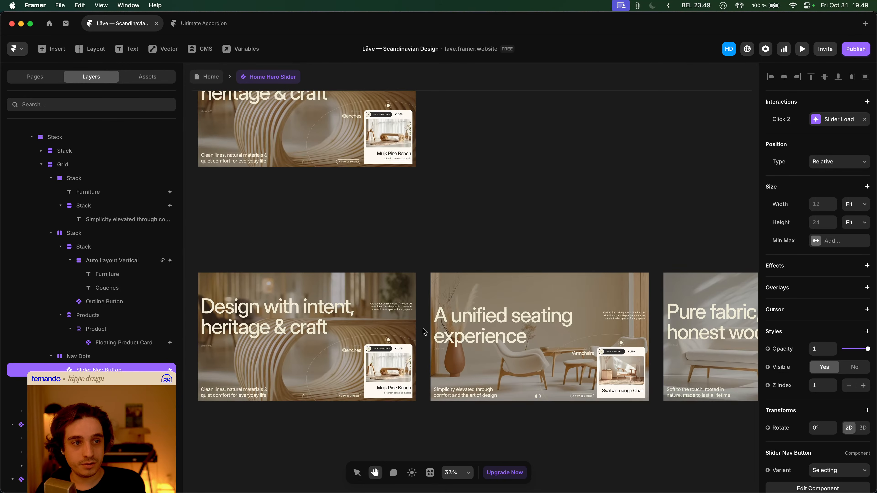
pyautogui.click(424, 331)
pyautogui.click(422, 225)
# - Change Slide 2's nav button Click interaction to switch to the Slide 1 variant
pyautogui.click(536, 411)
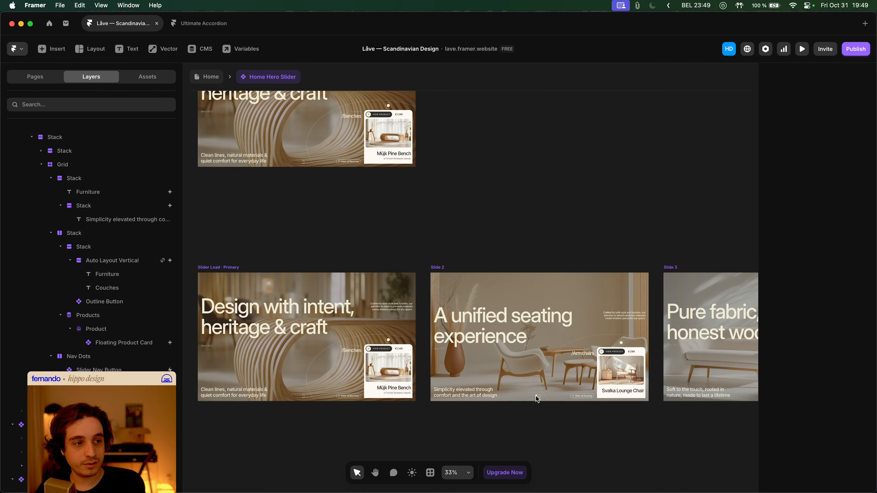
pyautogui.click(536, 396)
pyautogui.click(843, 119)
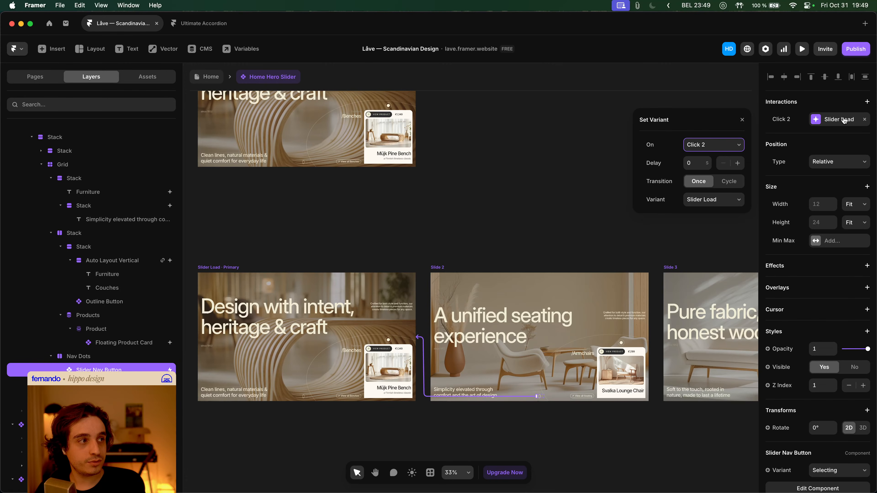
pyautogui.click(717, 199)
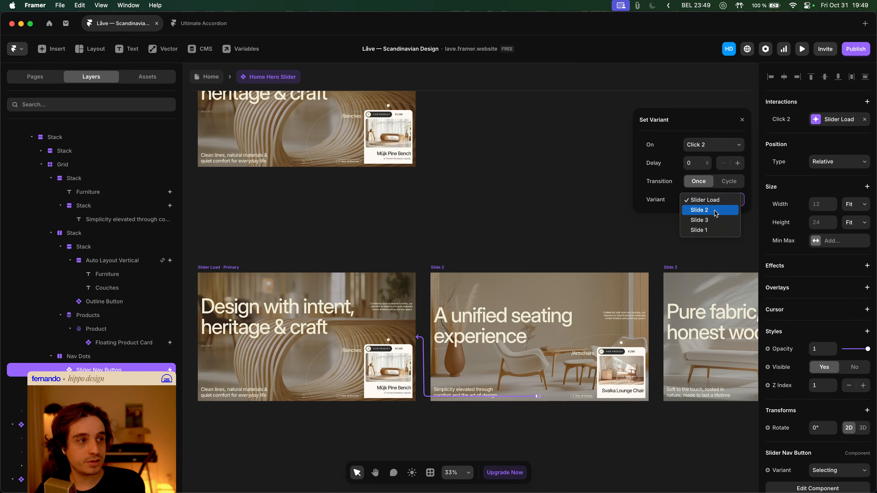
pyautogui.click(713, 230)
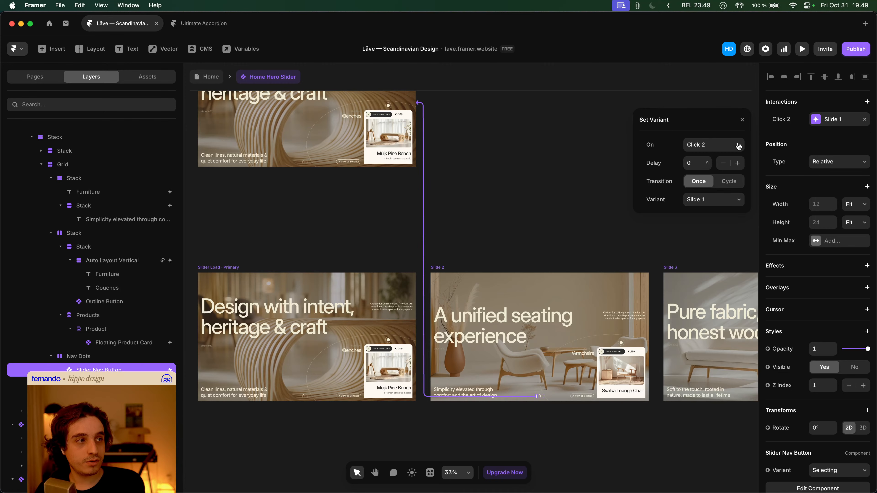
pyautogui.click(476, 178)
pyautogui.scroll(-2, 554, 364)
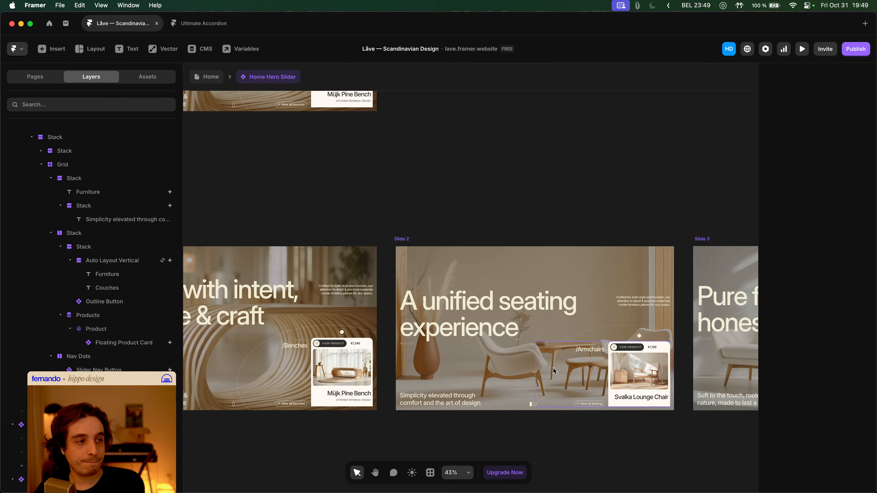
pyautogui.scroll(3, 601, 398)
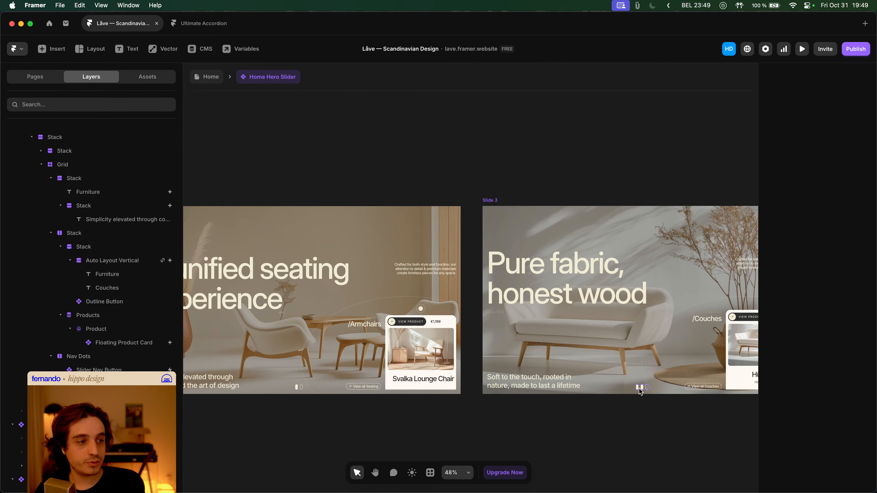
# - Point Slide 3's nav button Click interaction at Slide 1 as well
pyautogui.click(638, 389)
pyautogui.click(849, 125)
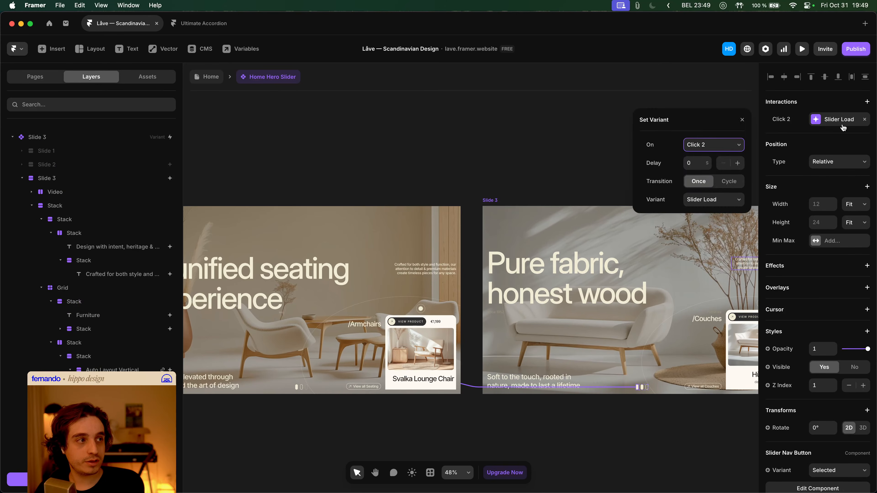
pyautogui.click(707, 209)
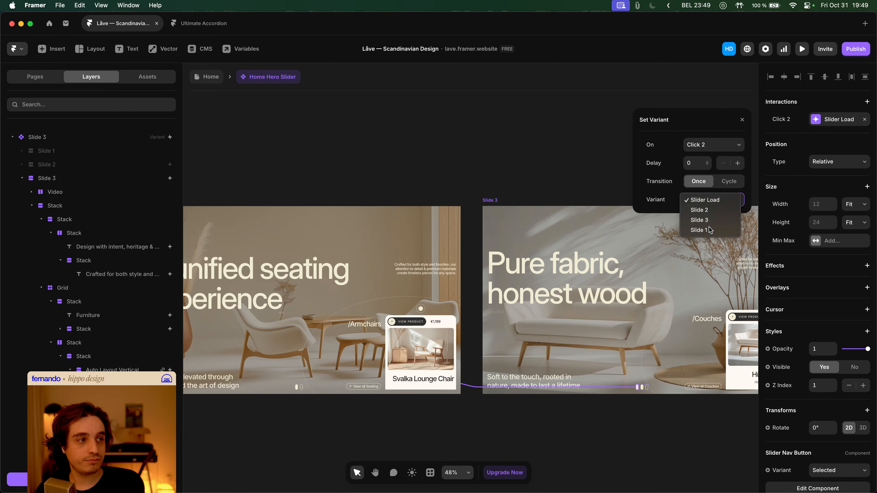
pyautogui.click(704, 209)
pyautogui.click(307, 132)
pyautogui.scroll(5, 473, 221)
pyautogui.scroll(-2, 484, 241)
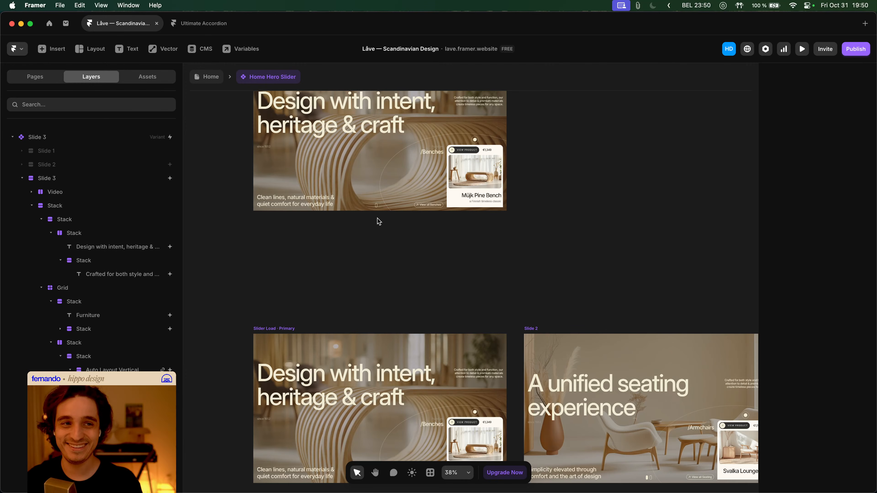
# - Preview the Home page to test the slider, then re-enter the Home Hero Slider component
pyautogui.click(205, 78)
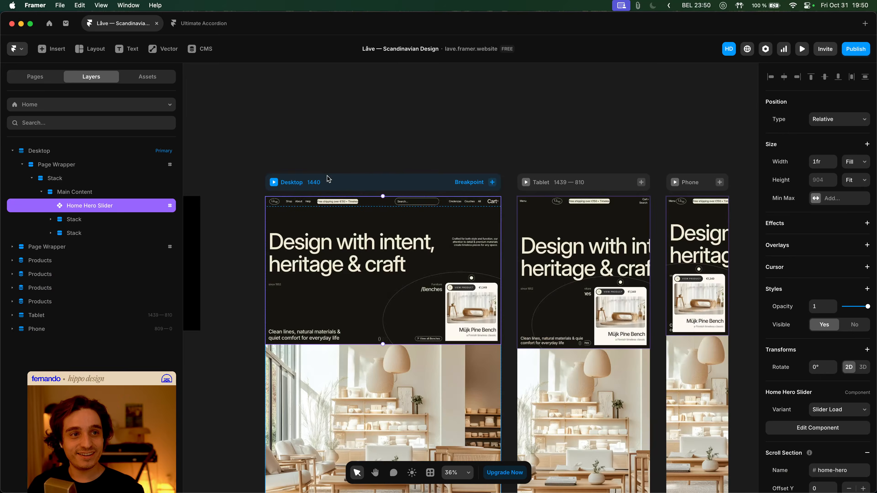
pyautogui.press('super+p')
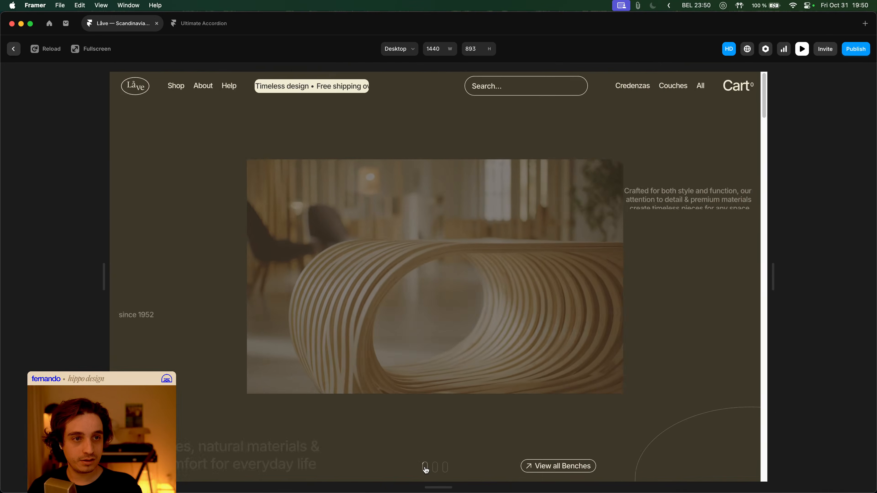
pyautogui.press('Escape')
pyautogui.doubleClick(423, 300)
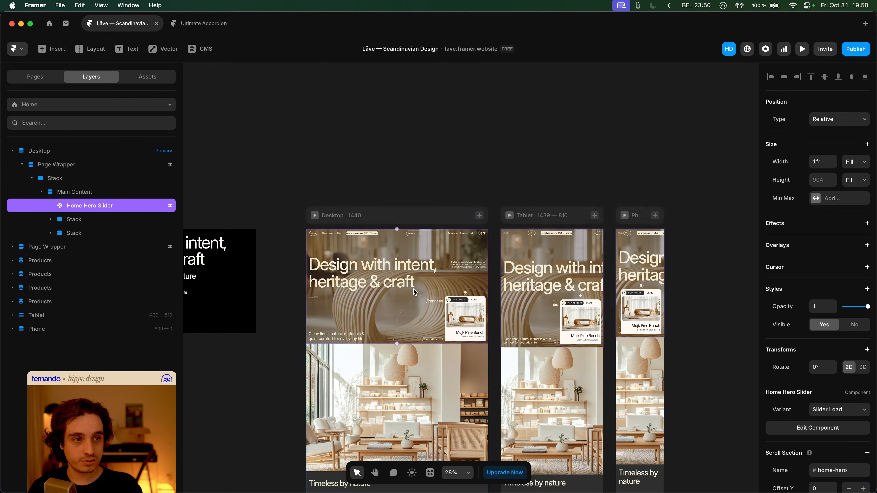
# - Remove the Appear effect from the first slide's background video
pyautogui.scroll(-3, 469, 271)
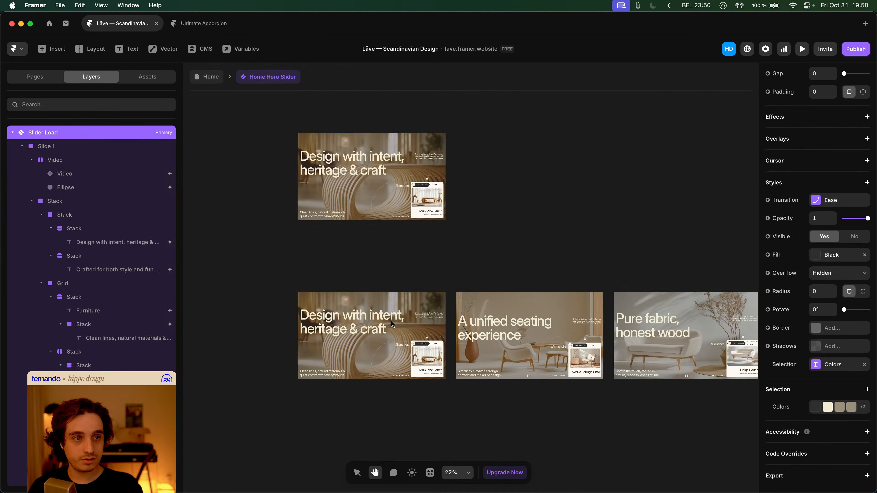
pyautogui.click(407, 248)
pyautogui.scroll(-2, 348, 252)
pyautogui.click(349, 253)
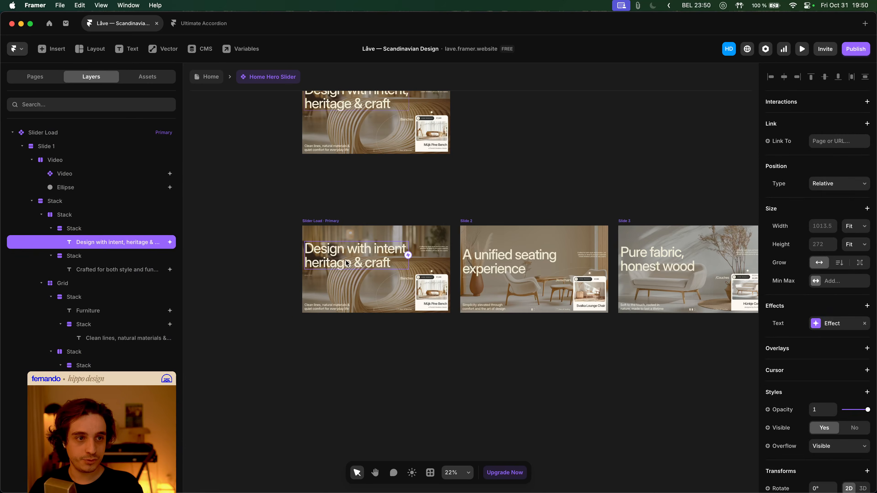
pyautogui.scroll(5, 347, 257)
pyautogui.click(369, 212)
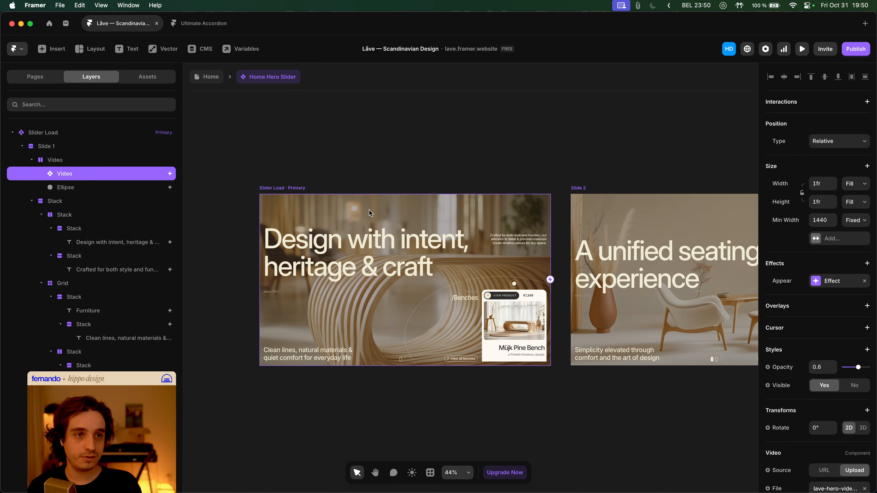
pyautogui.click(865, 281)
# - Check the Appear effect options on the Slide 2 frame
pyautogui.click(378, 162)
pyautogui.scroll(-3, 376, 162)
pyautogui.hscroll(2, 336, 193)
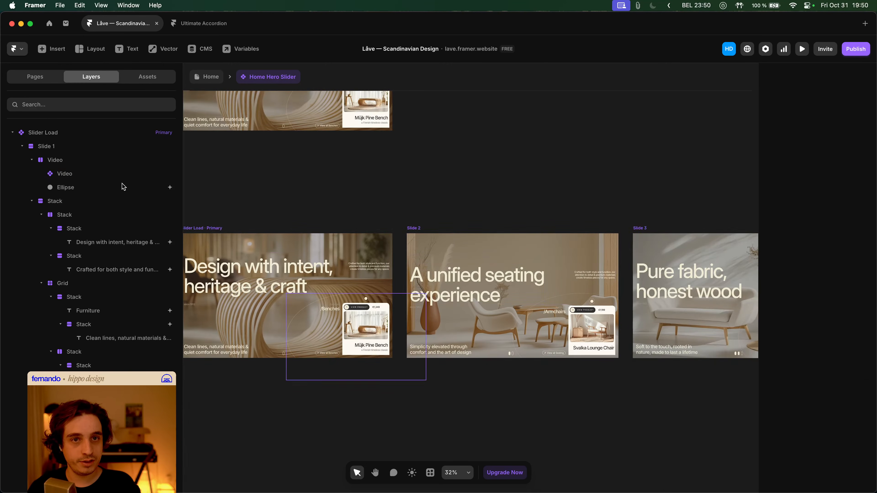
pyautogui.click(463, 300)
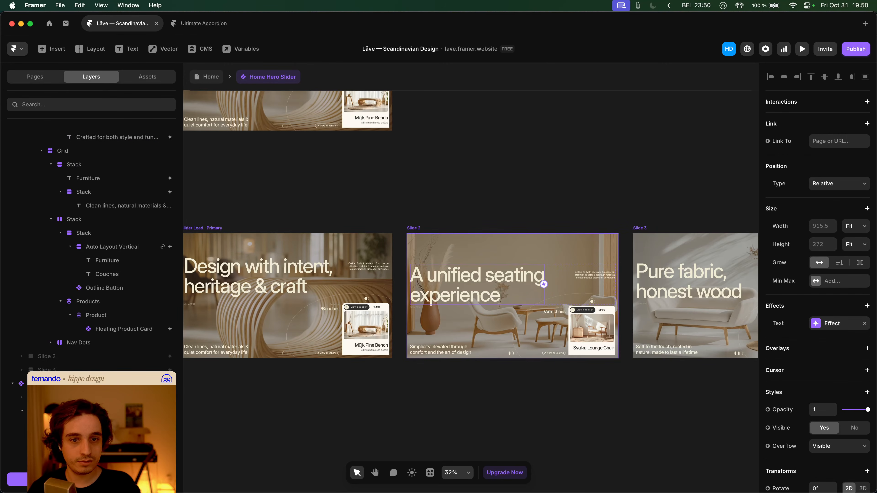
pyautogui.press('Escape')
pyautogui.rightClick(835, 348)
pyautogui.click(827, 359)
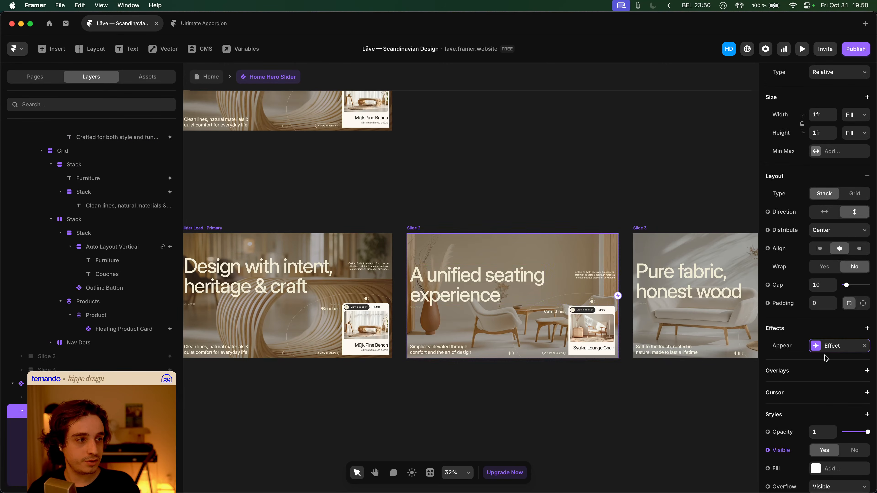
# - Delete the remaining Appear effect from the other background video layer
pyautogui.hscroll(-5, 436, 395)
pyautogui.click(519, 257)
pyautogui.hscroll(2, 524, 225)
pyautogui.click(392, 265)
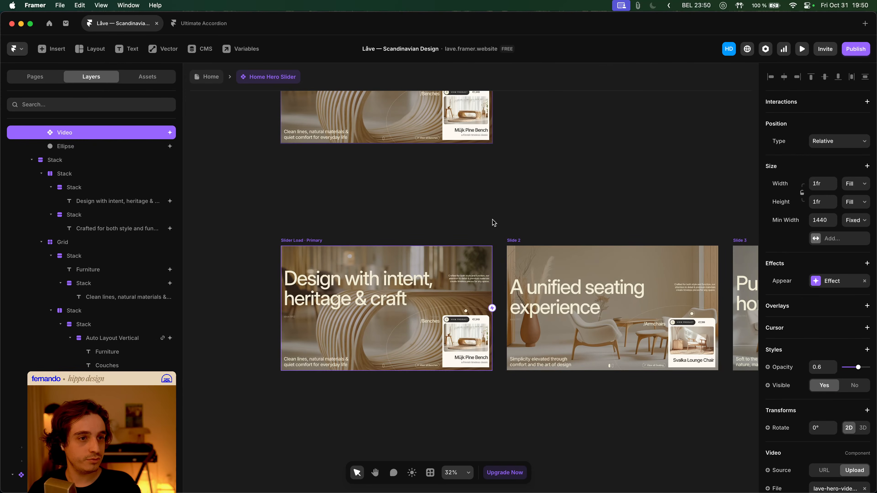
pyautogui.scroll(3, 515, 231)
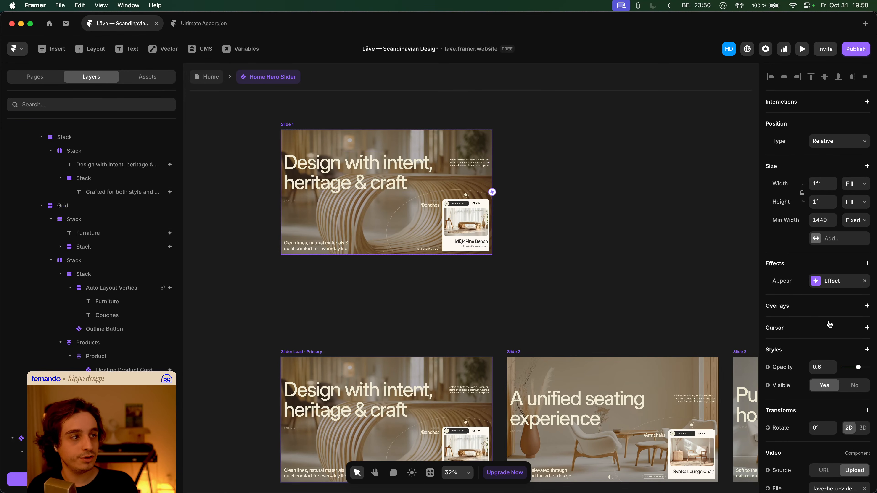
pyautogui.click(865, 282)
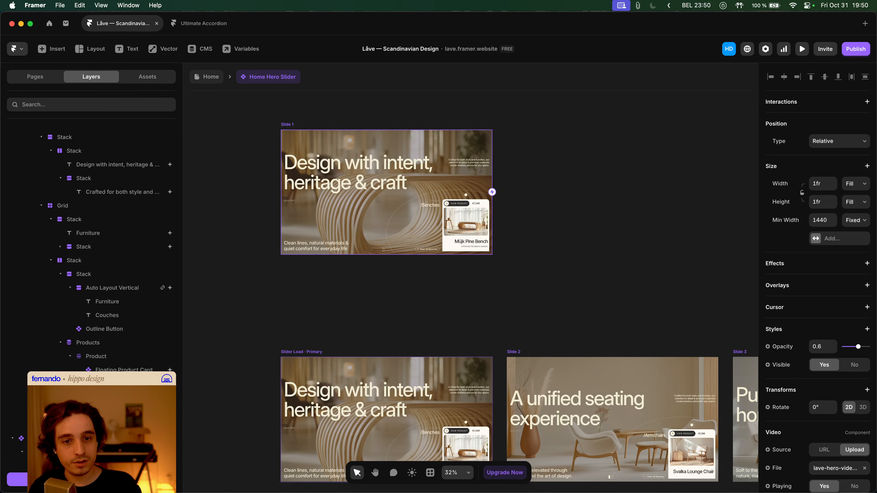
# - Add an Appear effect to the slide's content Stack, then preview the Home page
pyautogui.scroll(2, 91, 242)
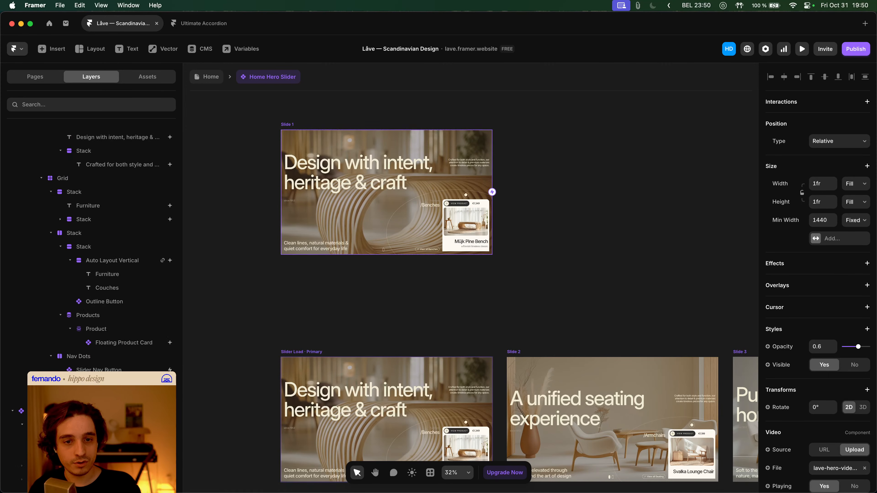
pyautogui.click(22, 424)
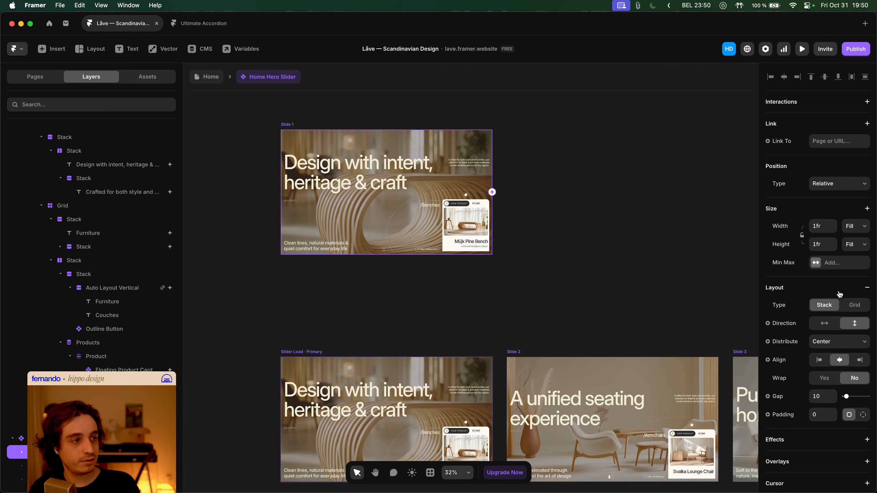
pyautogui.scroll(-4, 828, 296)
pyautogui.click(813, 289)
pyautogui.click(817, 289)
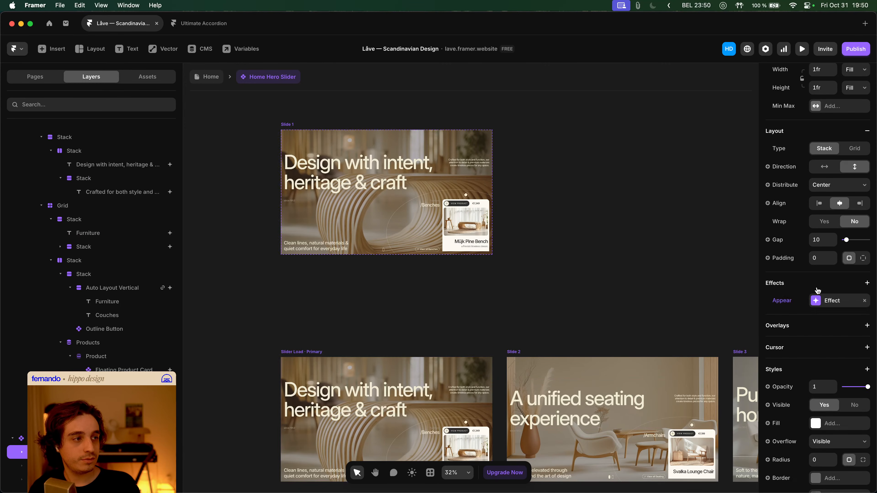
pyautogui.click(610, 274)
pyautogui.click(213, 81)
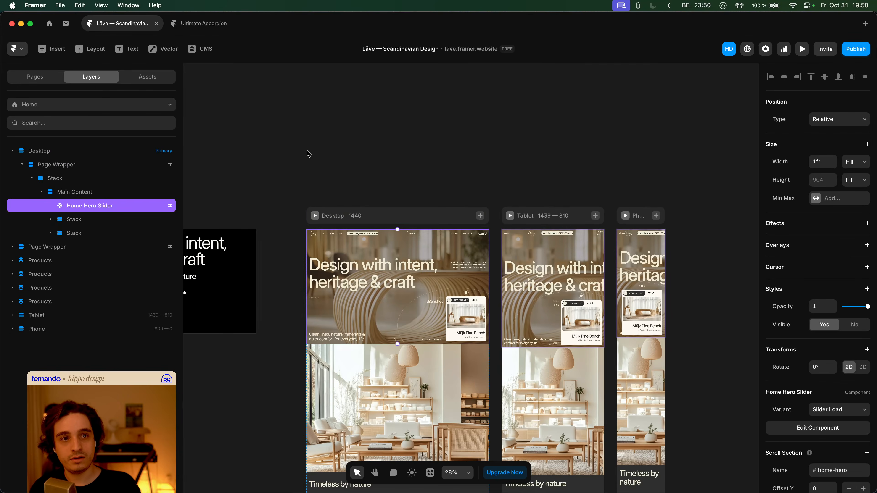
pyautogui.press('cmd+p')
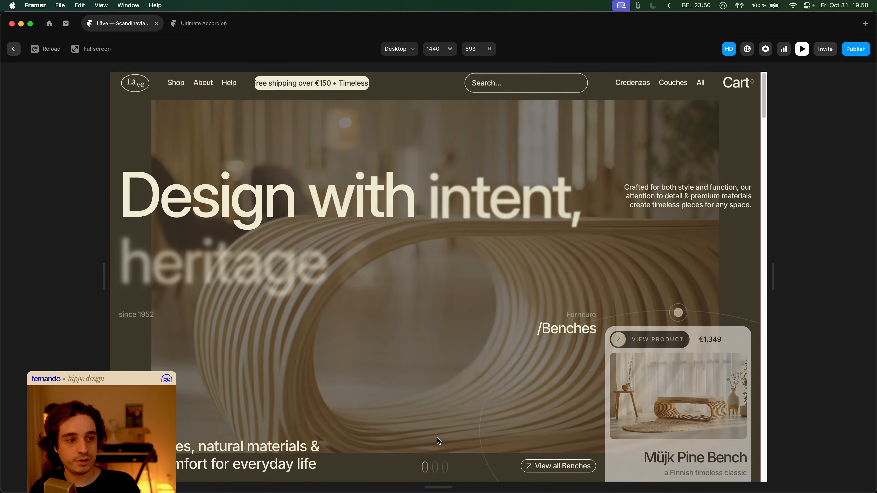
# - Cycle the slider through Benches, Armchairs, Couches and back to Armchairs, then exit preview
pyautogui.click(436, 465)
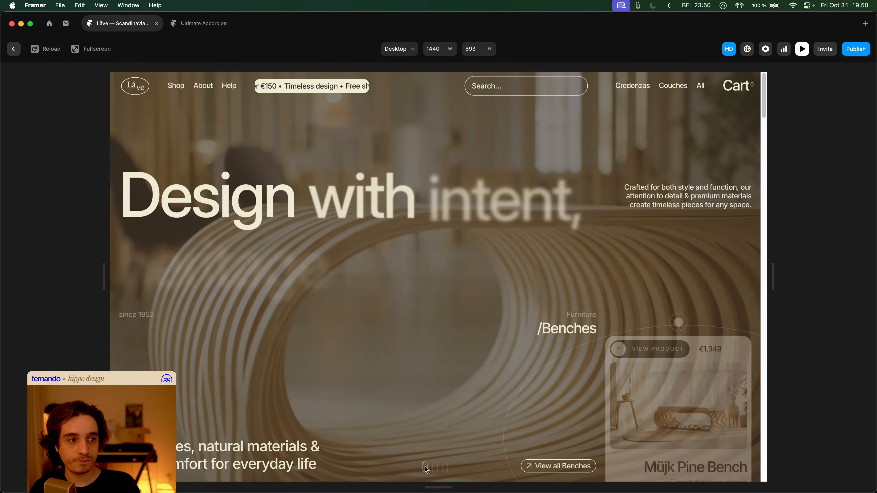
pyautogui.click(437, 467)
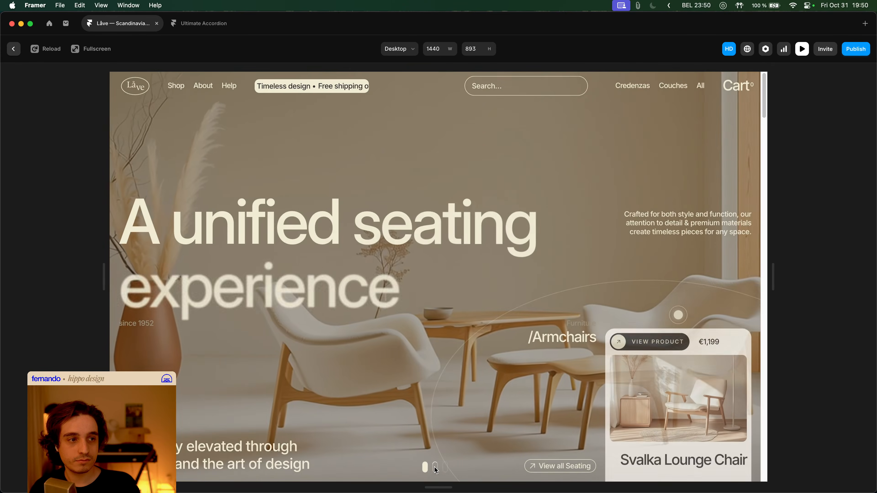
pyautogui.click(445, 467)
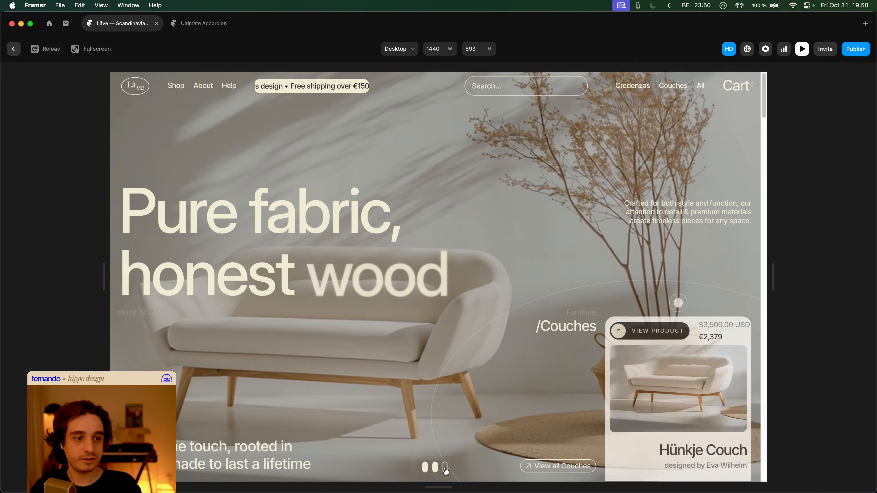
pyautogui.click(439, 468)
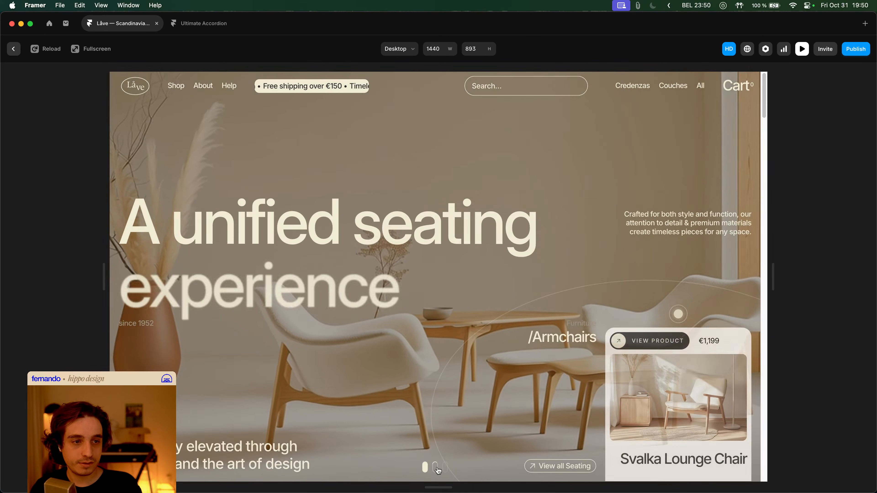
pyautogui.press('Escape')
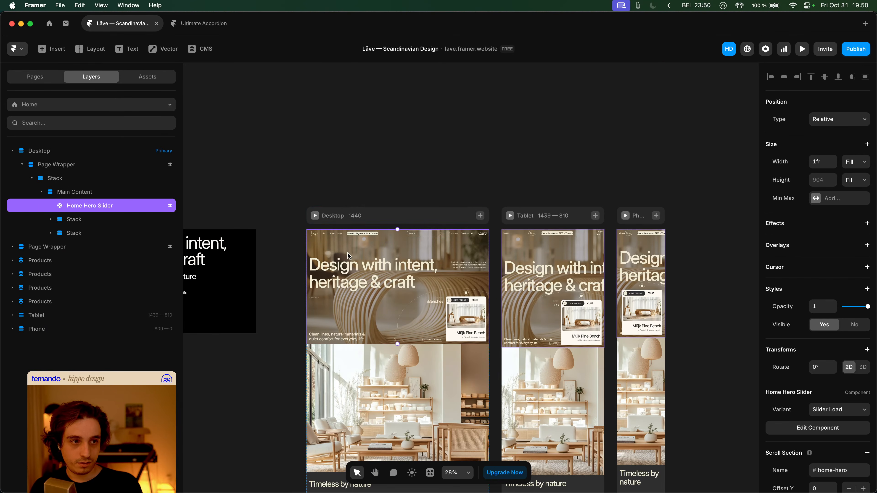
# - Enter the Home Hero Slider and select the first slide's layer containing the background video
pyautogui.doubleClick(356, 252)
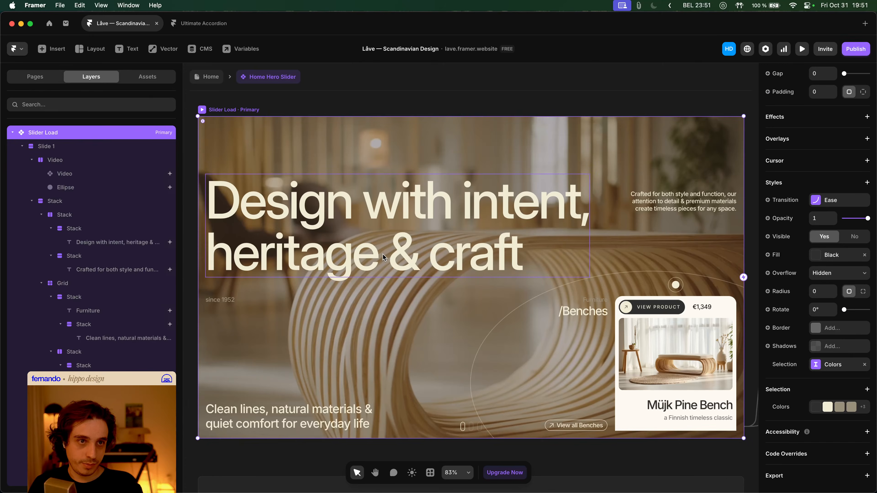
pyautogui.scroll(3, 427, 238)
pyautogui.scroll(10, 397, 184)
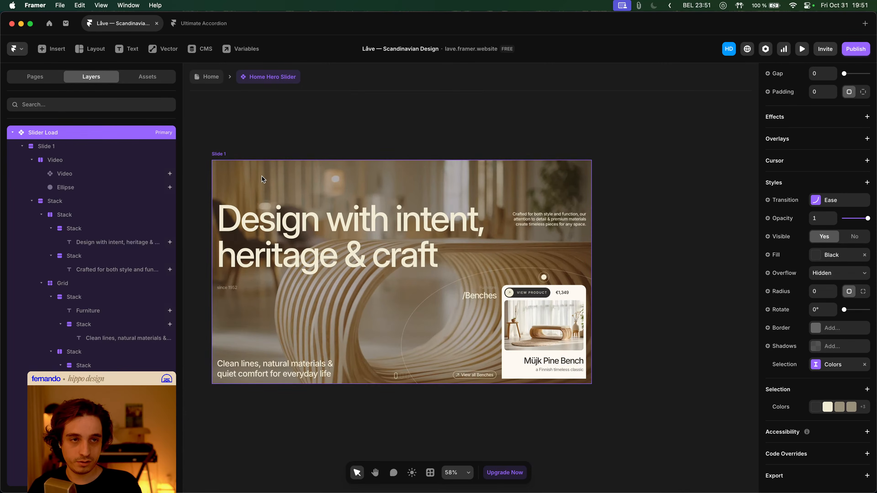
pyautogui.click(262, 179)
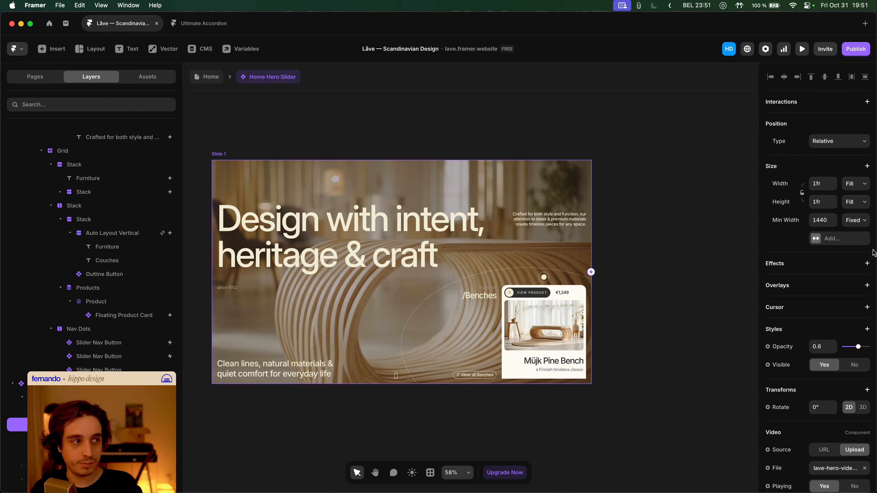
pyautogui.scroll(-3, 847, 271)
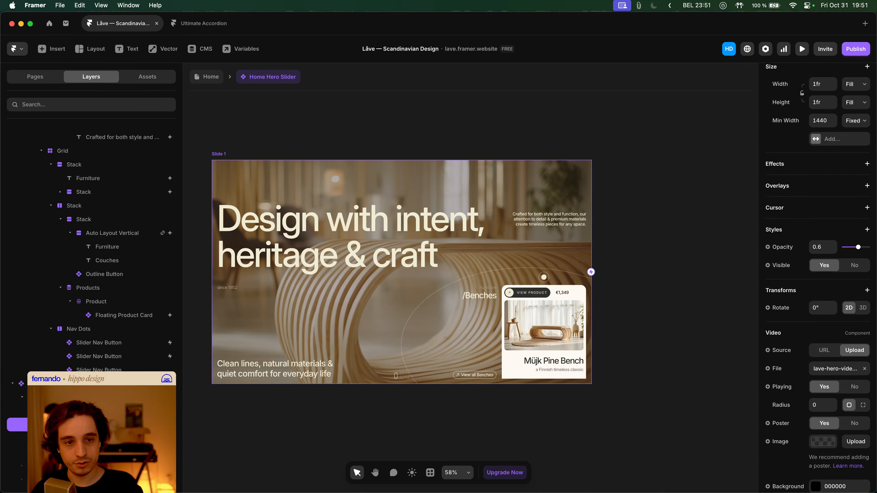
pyautogui.press('Escape')
pyautogui.click(22, 397)
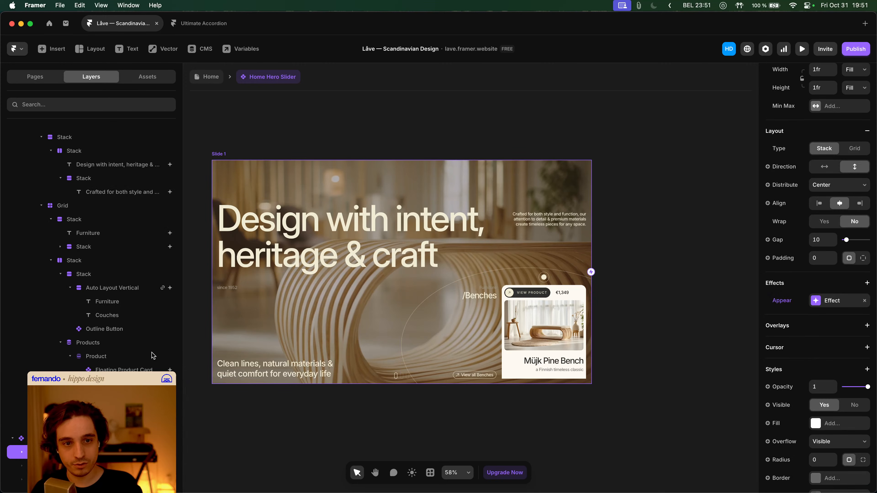
# - Set that layer's Appear enter effect to Offset X 0 and Offset Y 150
pyautogui.click(830, 303)
pyautogui.click(713, 362)
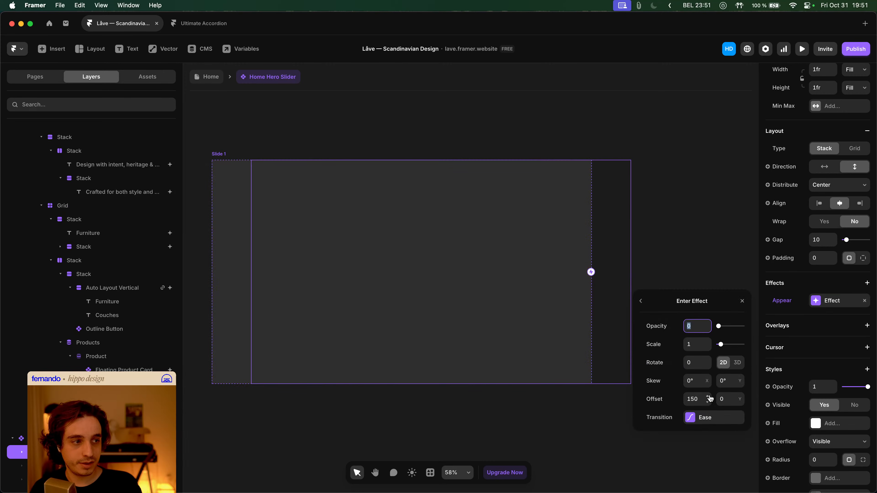
pyautogui.click(701, 399)
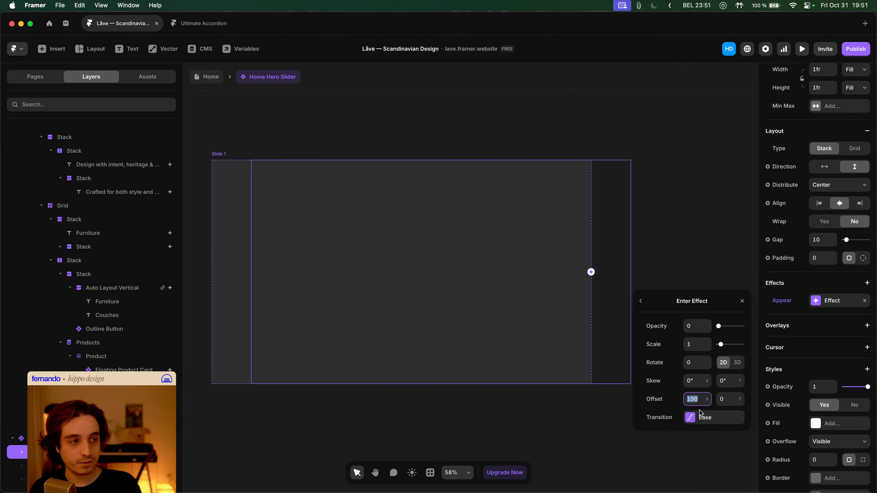
pyautogui.write('0')
pyautogui.press('Tab')
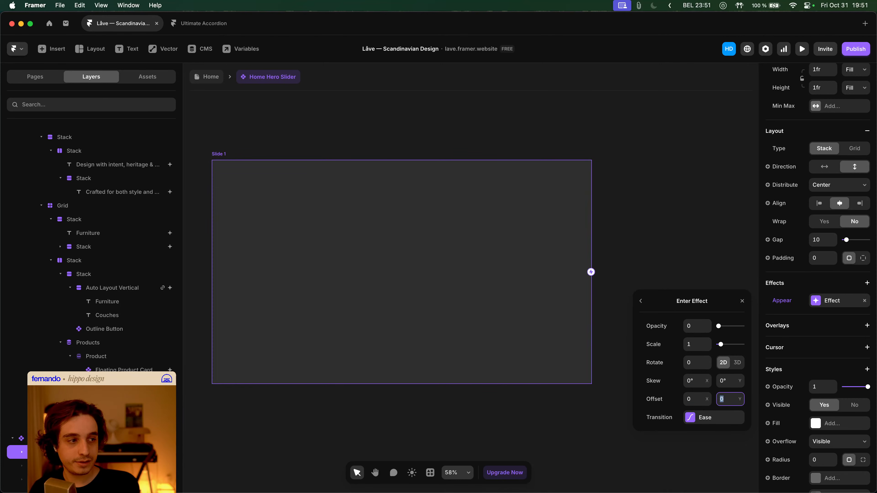
pyautogui.write('150')
pyautogui.press('Tab')
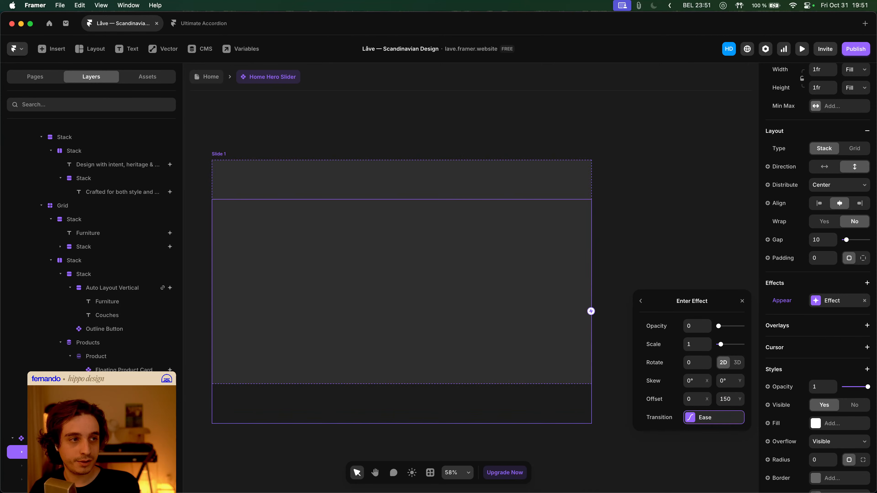
pyautogui.click(660, 206)
# - Select the Slide 2 and Slide 3 layers together
pyautogui.scroll(-5, 603, 229)
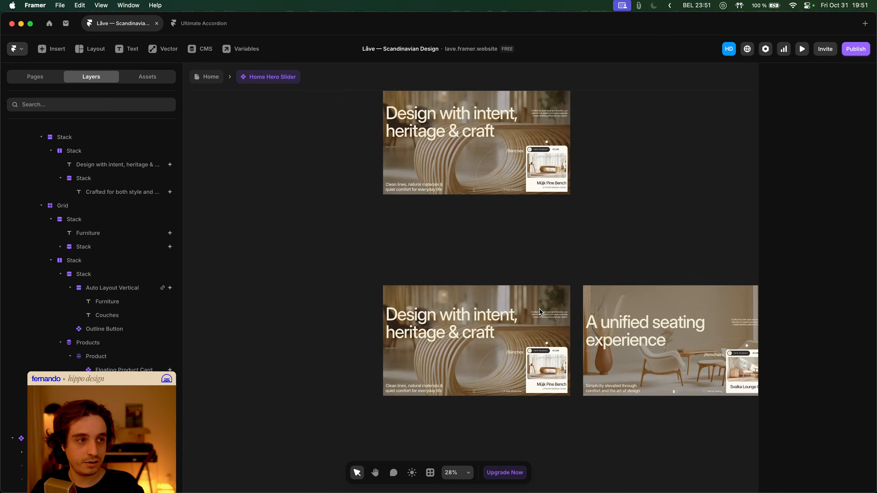
pyautogui.hscroll(5, 539, 309)
pyautogui.click(524, 298)
pyautogui.scroll(5, 106, 165)
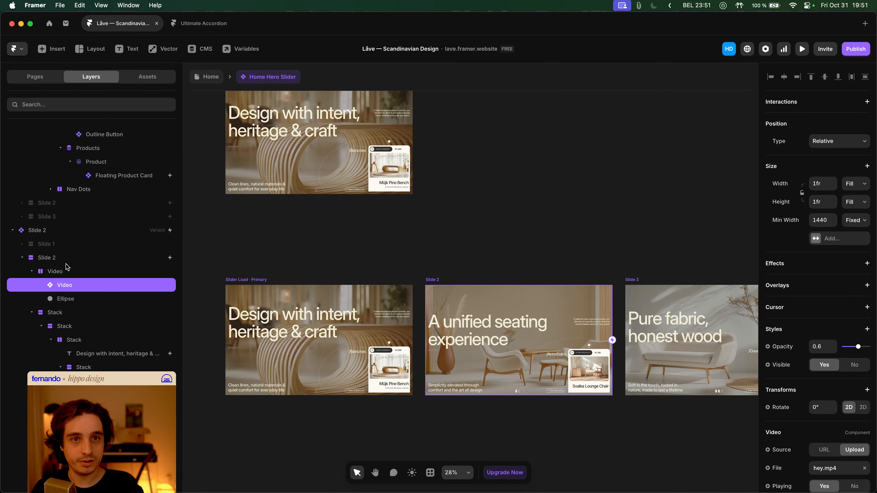
pyautogui.click(59, 259)
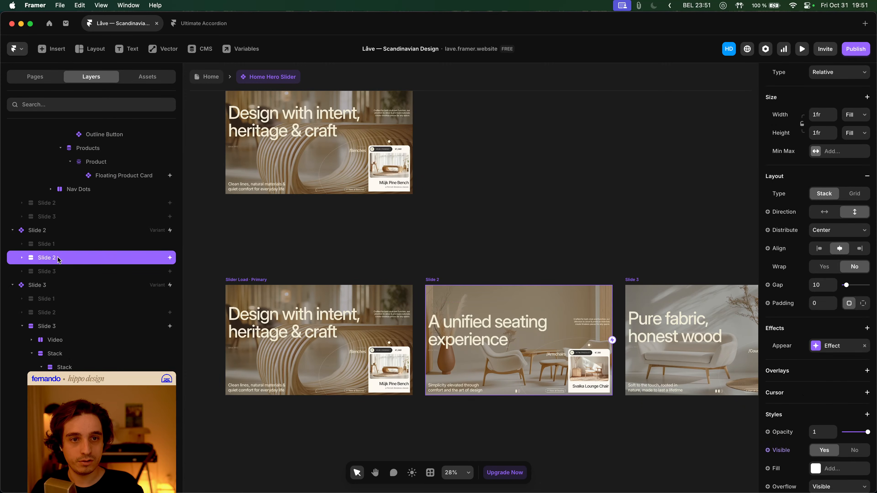
pyautogui.keyDown('shift'); pyautogui.click(90, 326); pyautogui.keyUp('shift')
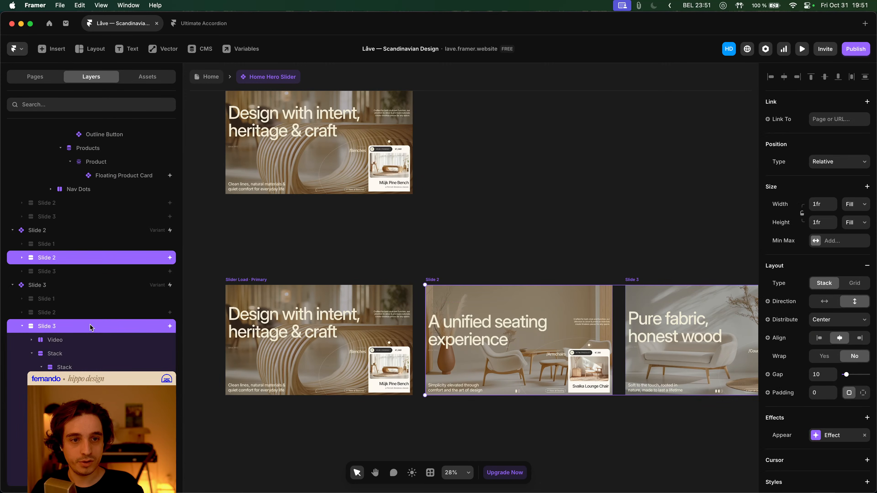
# - Give both slides' enter effect Offset X 0 and Offset Y 150, then return to Home
pyautogui.click(833, 435)
pyautogui.click(702, 472)
pyautogui.click(696, 455)
pyautogui.write('0')
pyautogui.press('Tab')
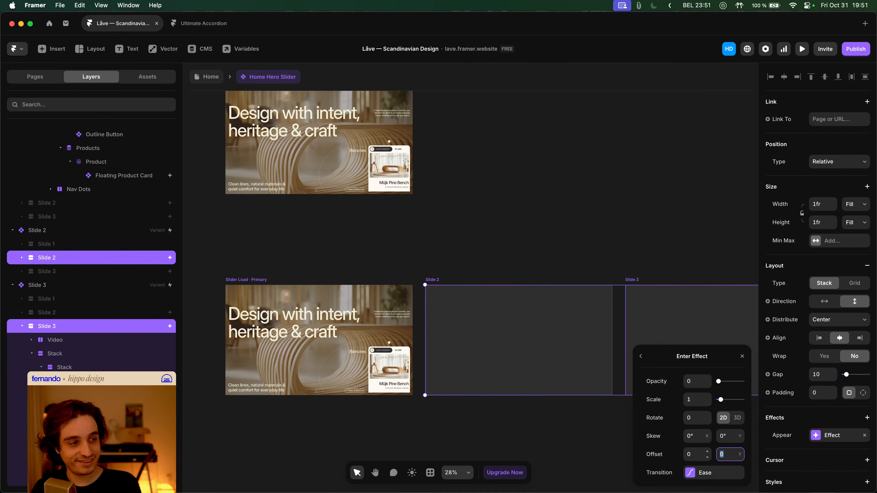
pyautogui.write('150')
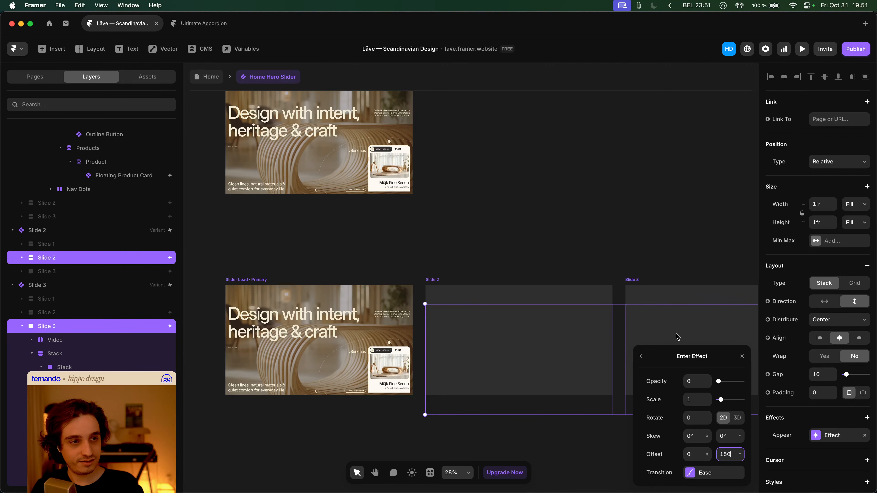
pyautogui.click(509, 212)
pyautogui.click(206, 76)
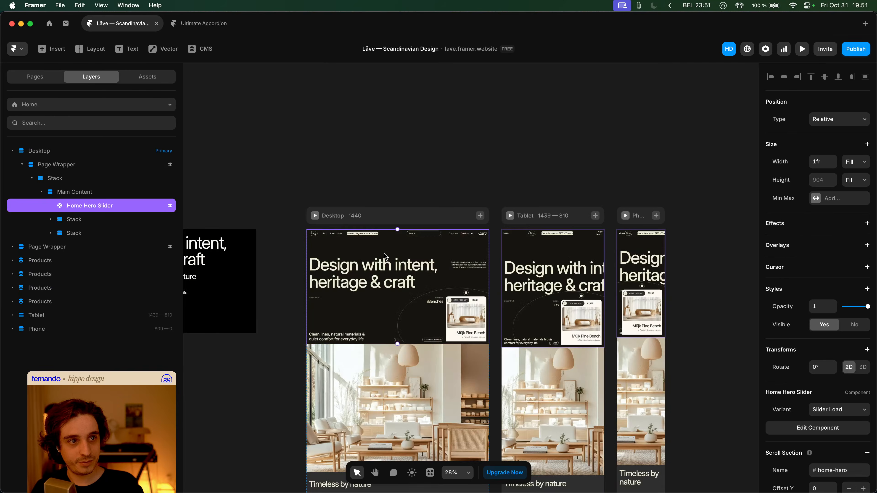
# - Preview the Home page's slider animation, then re-enter the Home Hero Slider component
pyautogui.click(315, 216)
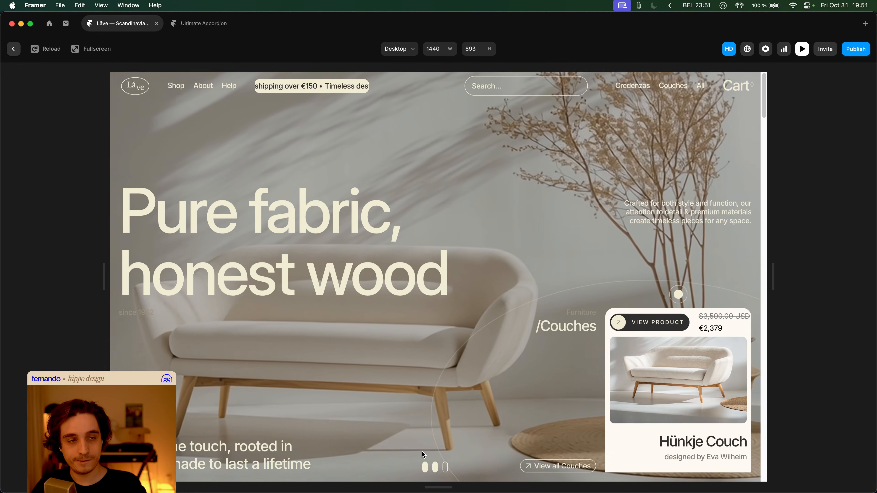
pyautogui.press('Escape')
pyautogui.press('super+Return')
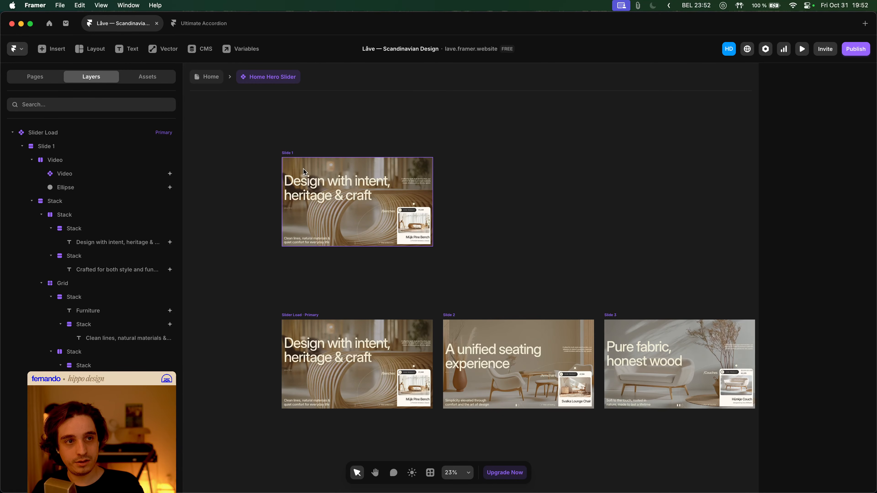
# - Set Slide 1's enter effect Offset Y to 0
pyautogui.click(355, 226)
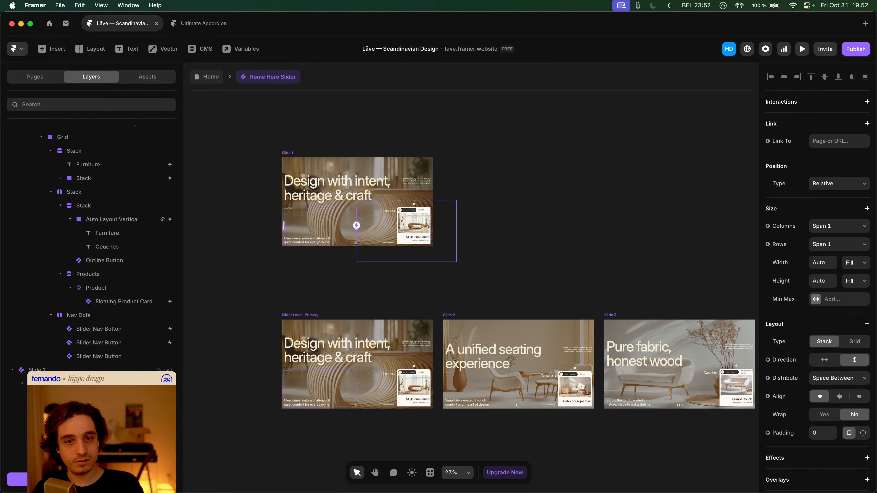
pyautogui.press('Escape')
pyautogui.click(830, 300)
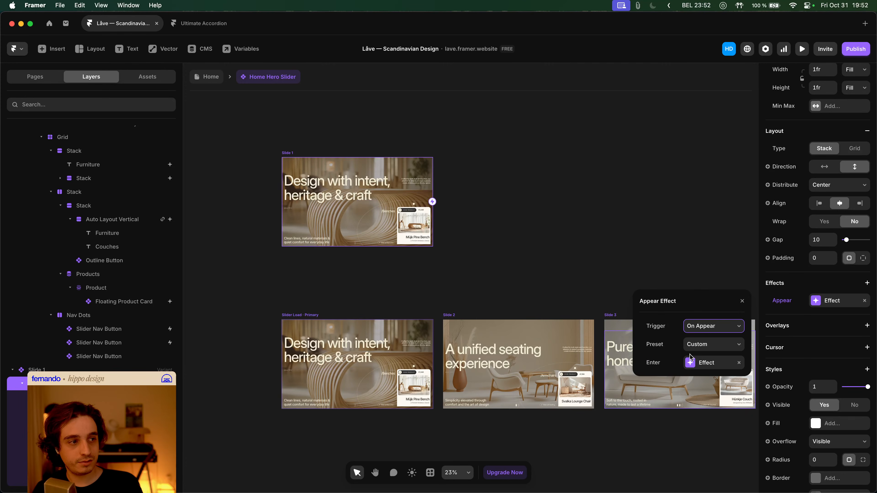
pyautogui.click(706, 362)
pyautogui.click(725, 400)
pyautogui.write('0')
pyautogui.press('Tab')
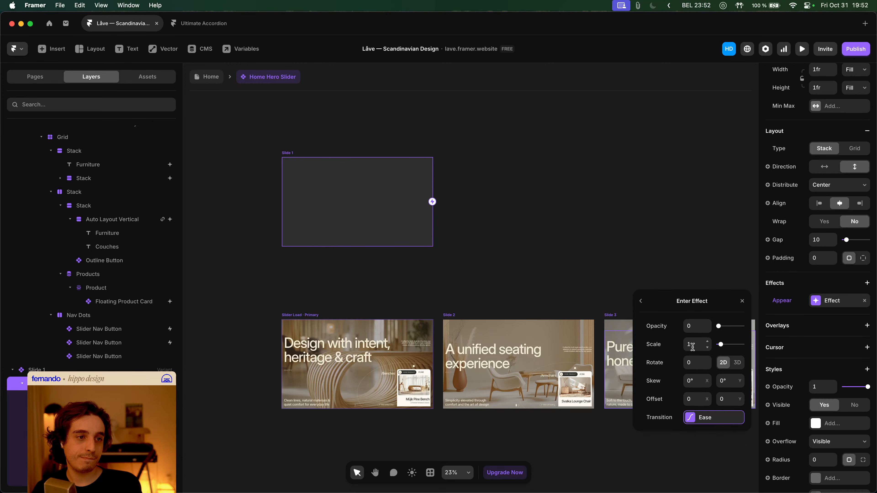
pyautogui.click(509, 302)
# - Set Slide 2's enter effect Offset Y to 0
pyautogui.scroll(-3, 509, 300)
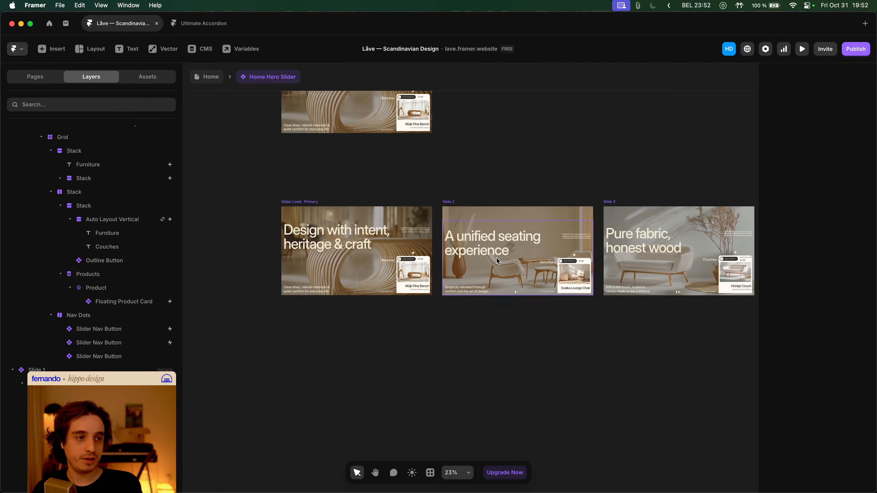
pyautogui.click(497, 257)
pyautogui.scroll(5, 53, 298)
pyautogui.click(58, 238)
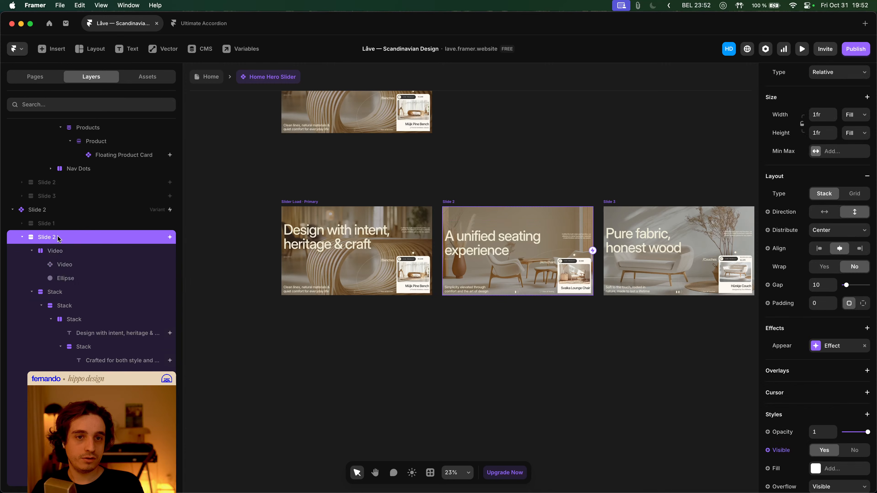
pyautogui.click(833, 349)
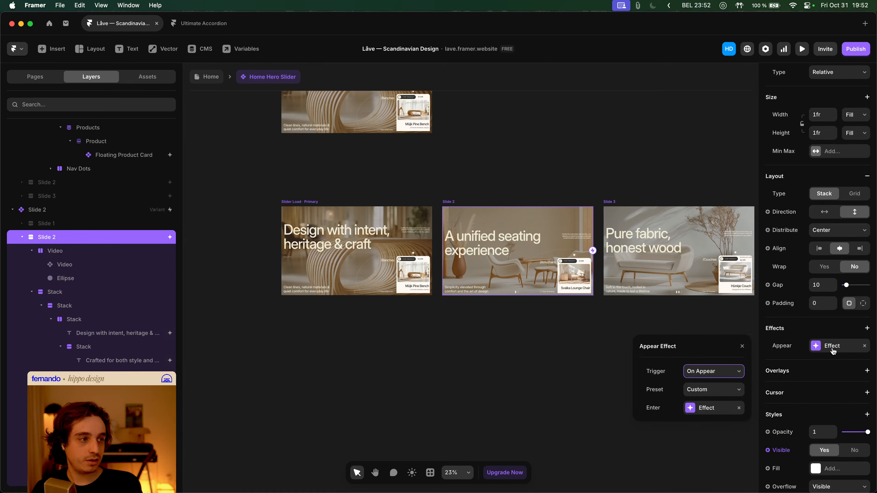
pyautogui.click(703, 407)
pyautogui.click(726, 444)
pyautogui.write('0')
pyautogui.press('Tab')
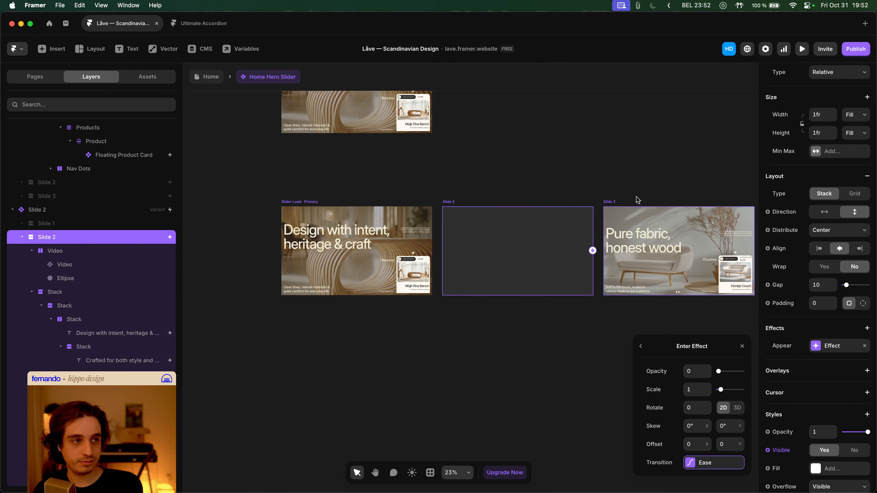
# - Set Slide 3's enter effect Offset Y to 0
pyautogui.click(632, 212)
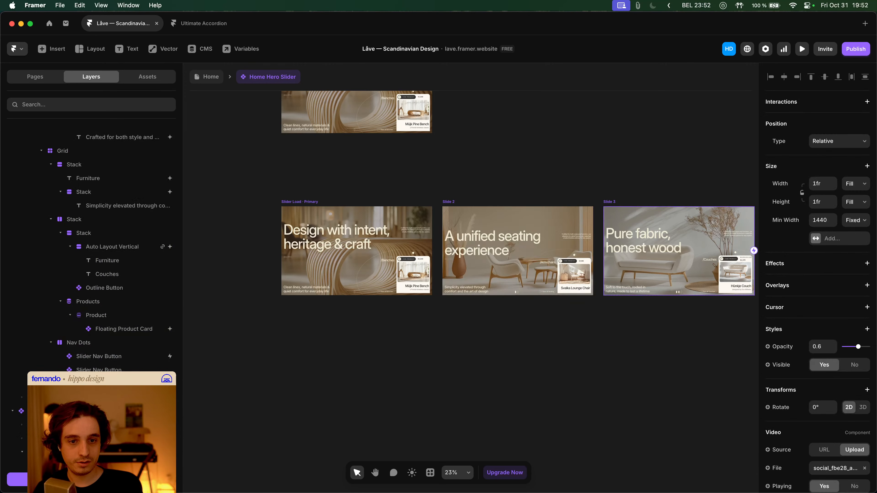
pyautogui.press('Escape')
pyautogui.click(819, 314)
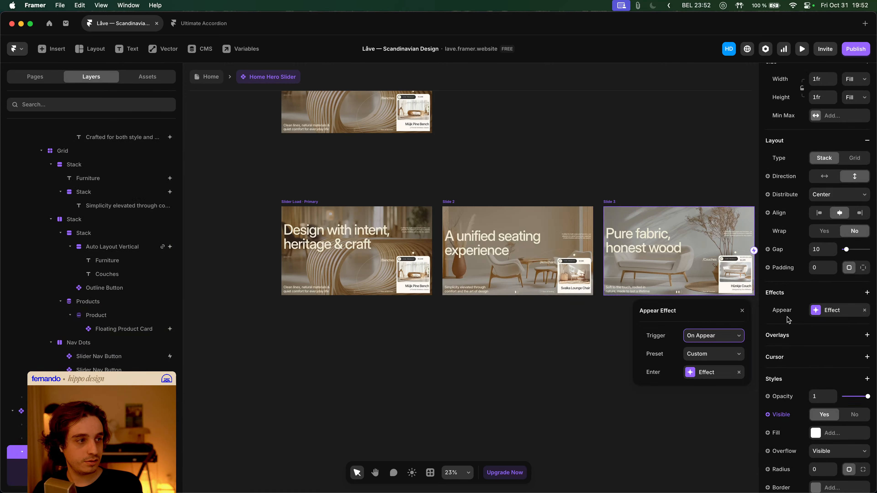
pyautogui.click(706, 370)
pyautogui.click(723, 409)
pyautogui.write('0')
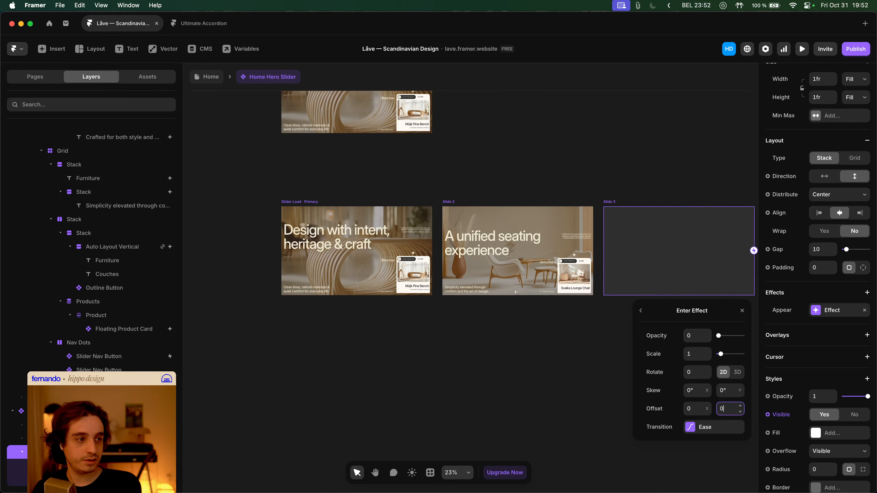
pyautogui.click(450, 339)
pyautogui.scroll(5, 435, 219)
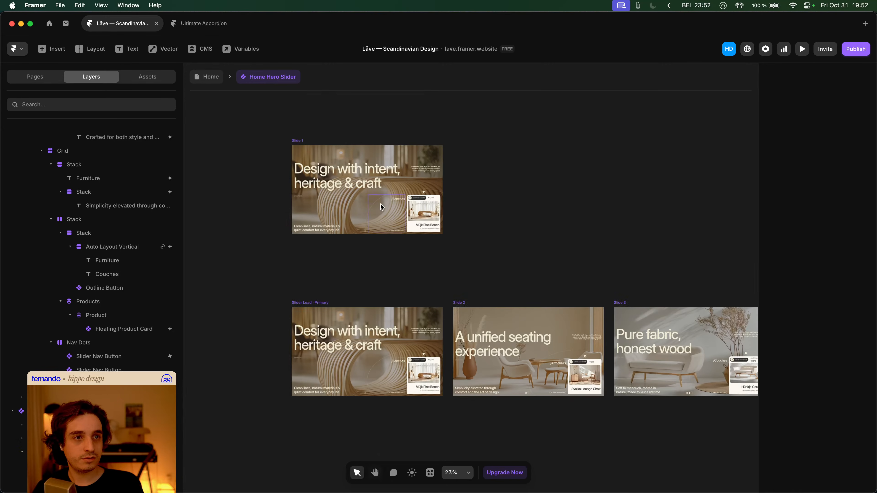
# - Add an Appear effect with a starting preset to the full-width hero background video
pyautogui.click(352, 160)
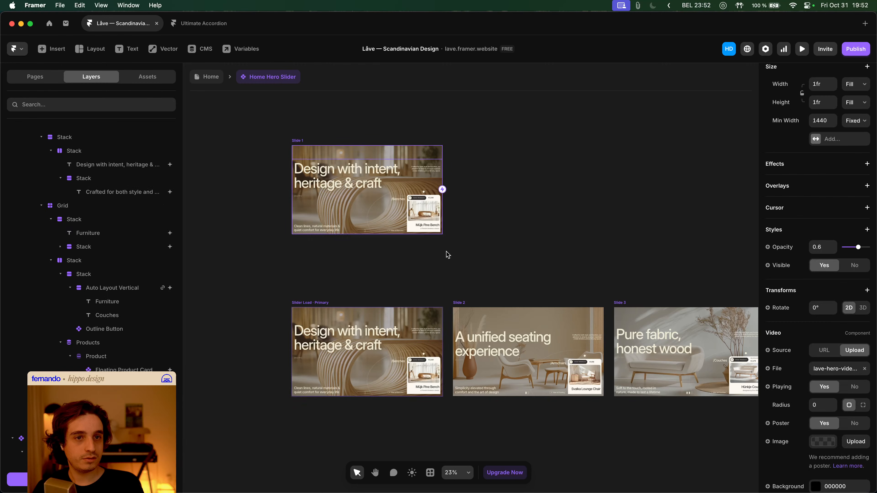
pyautogui.click(495, 321)
pyautogui.click(652, 318)
pyautogui.click(784, 247)
pyautogui.click(794, 249)
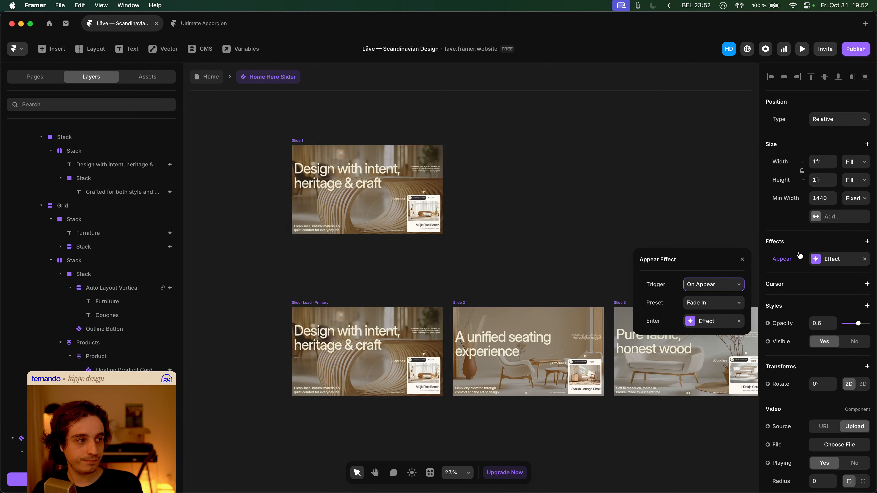
pyautogui.click(718, 303)
pyautogui.click(714, 312)
pyautogui.click(718, 320)
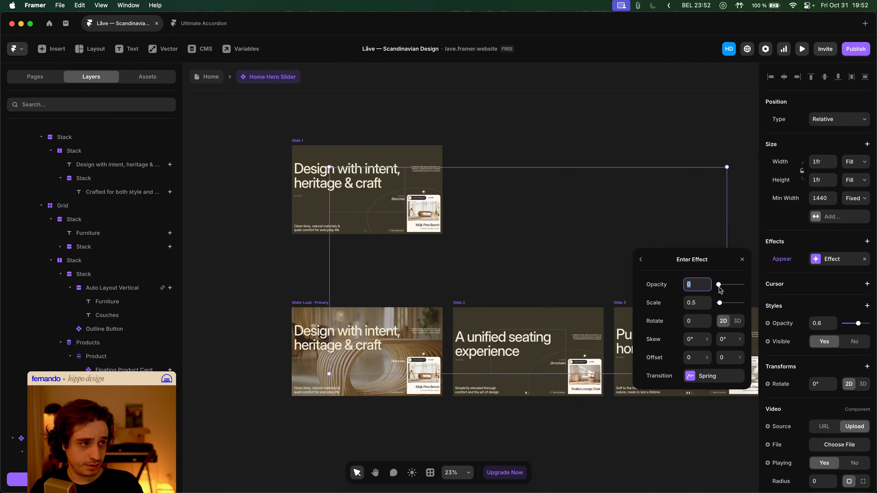
# - Set the video's enter opacity to 0.6 and scale to 1.5, then return to Home
pyautogui.moveTo(719, 288); pyautogui.dragTo(720, 286)
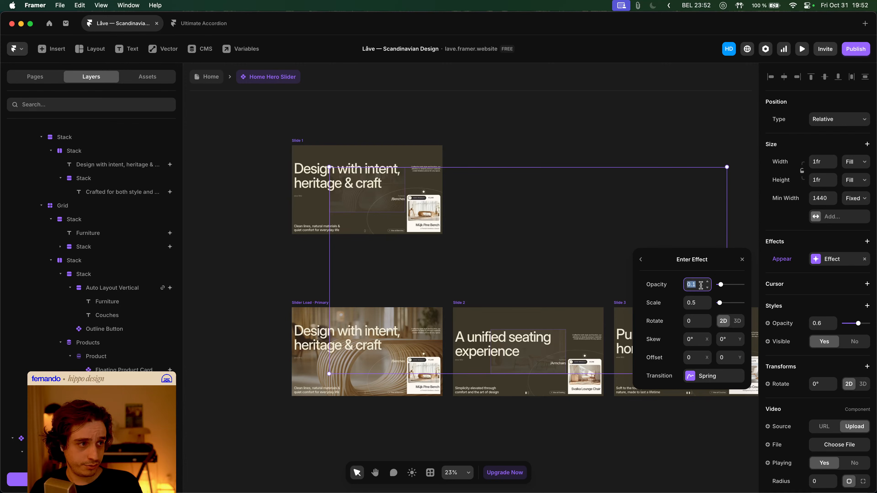
pyautogui.write('.6')
pyautogui.press('Tab')
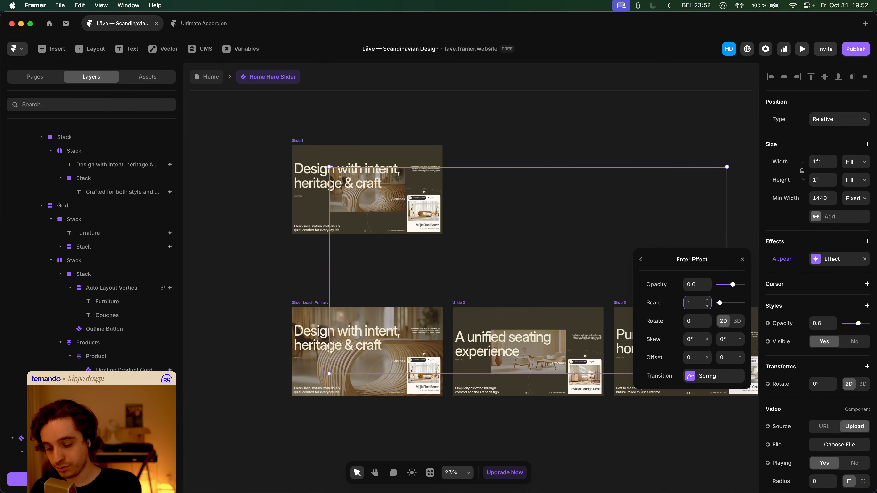
pyautogui.write('1.5')
pyautogui.press('Tab')
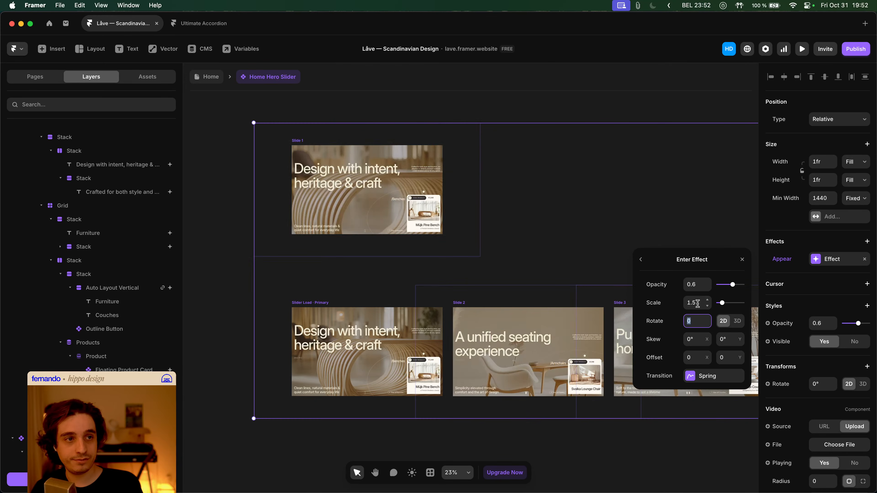
pyautogui.click(511, 109)
pyautogui.click(206, 78)
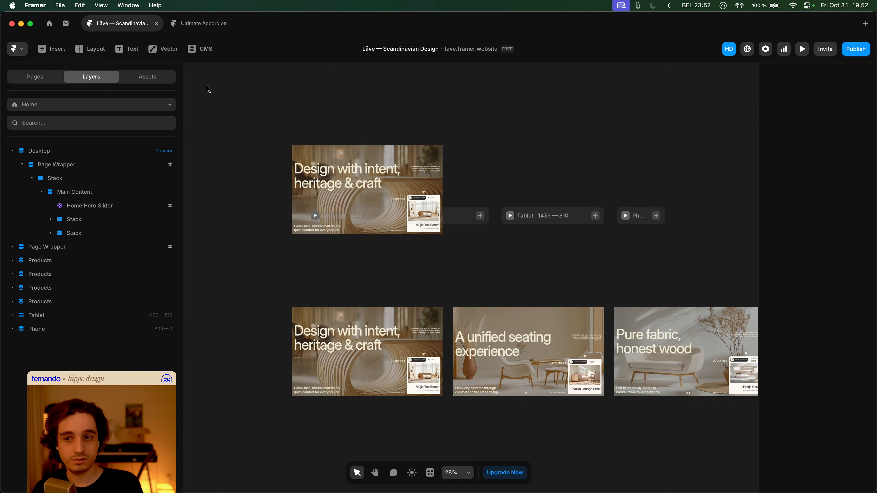
# - Preview Home, switching the hero between Benches and Armchairs slides, then reopen Home Hero Slider
pyautogui.press('super+p')
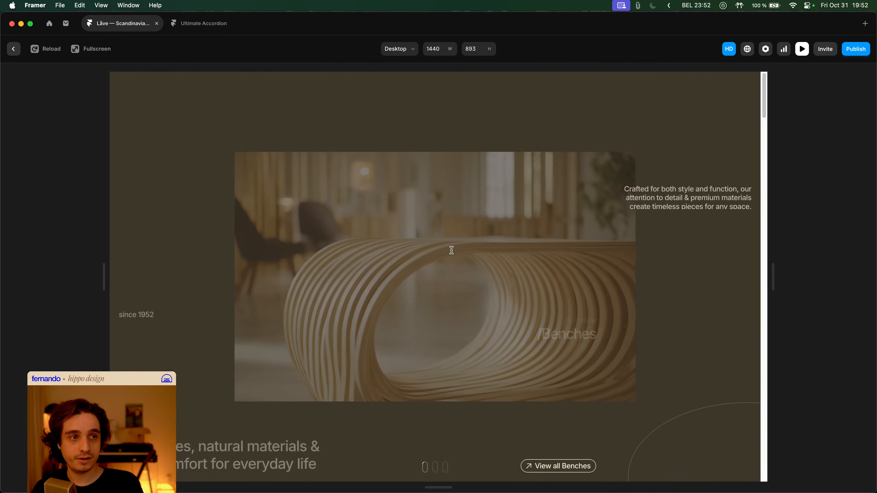
pyautogui.click(436, 467)
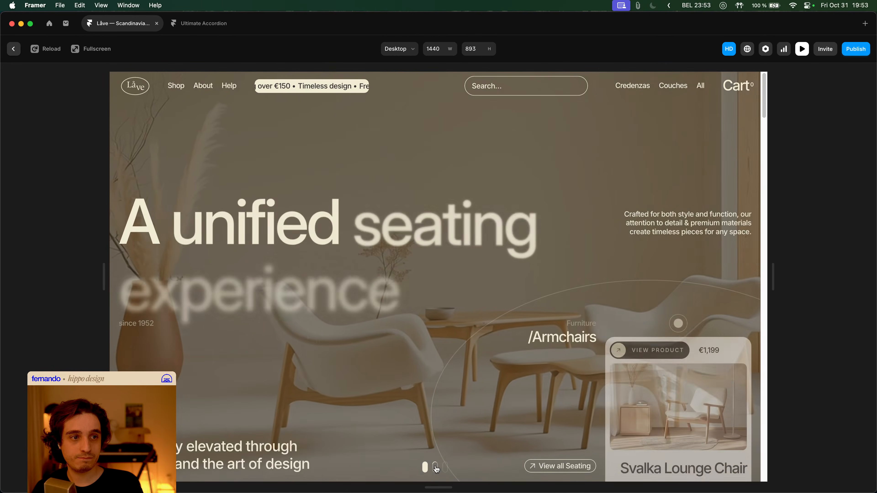
pyautogui.click(437, 469)
pyautogui.click(437, 471)
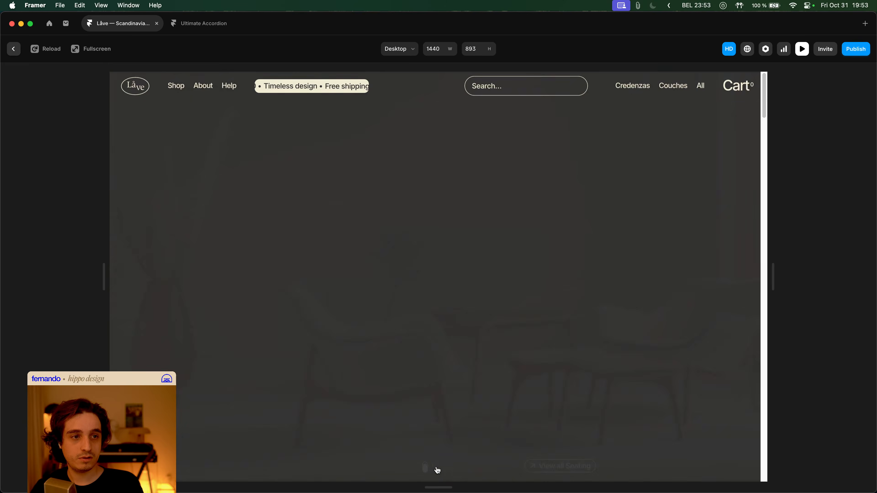
pyautogui.press('Escape')
pyautogui.doubleClick(417, 262)
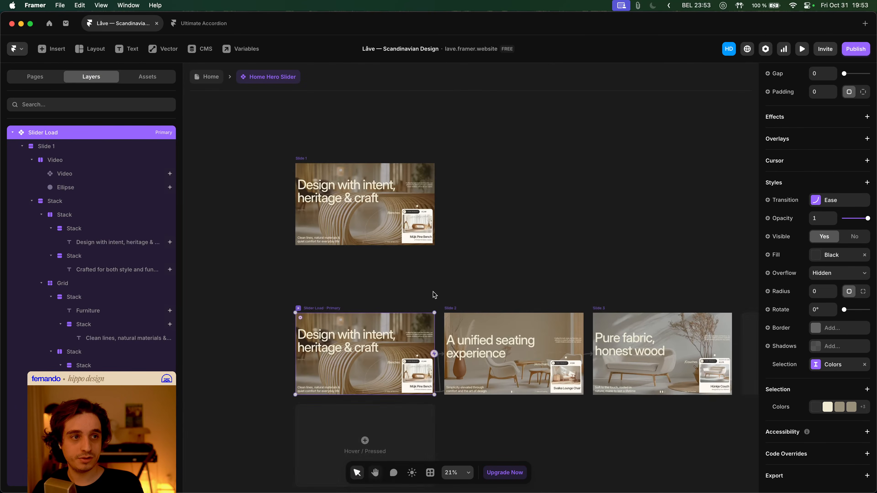
# - Set the background video's enter effect scale to 1.5
pyautogui.click(435, 293)
pyautogui.click(333, 172)
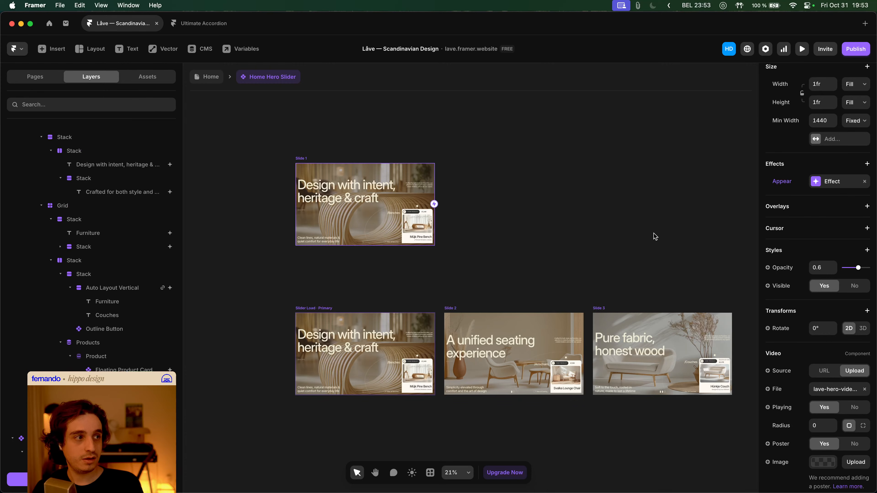
pyautogui.click(646, 254)
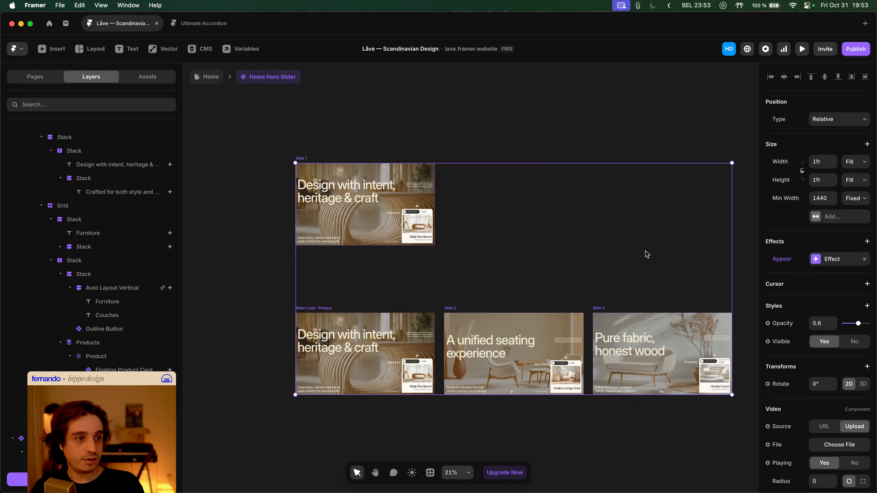
pyautogui.click(828, 259)
pyautogui.click(716, 322)
pyautogui.click(699, 299)
pyautogui.write('1.5')
pyautogui.press('Tab')
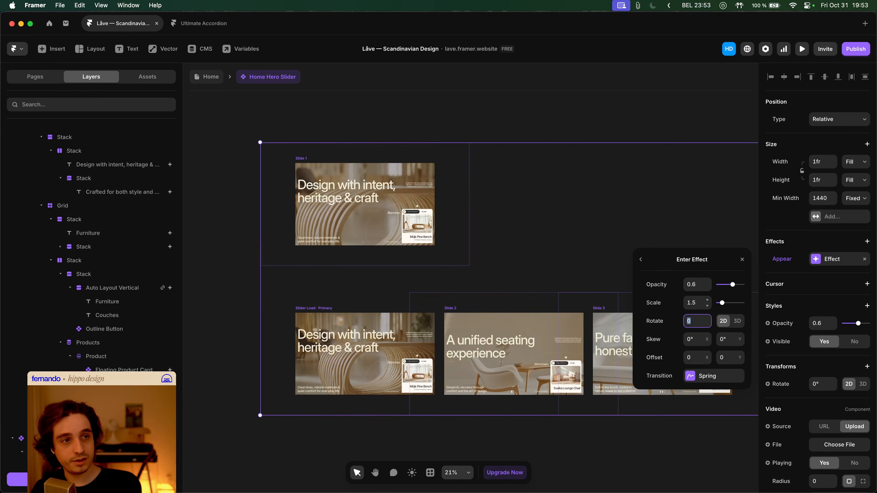
# - Switch the enter transition to an ease with 0.8 s time and 0.5 s delay
pyautogui.click(707, 377)
pyautogui.click(666, 278)
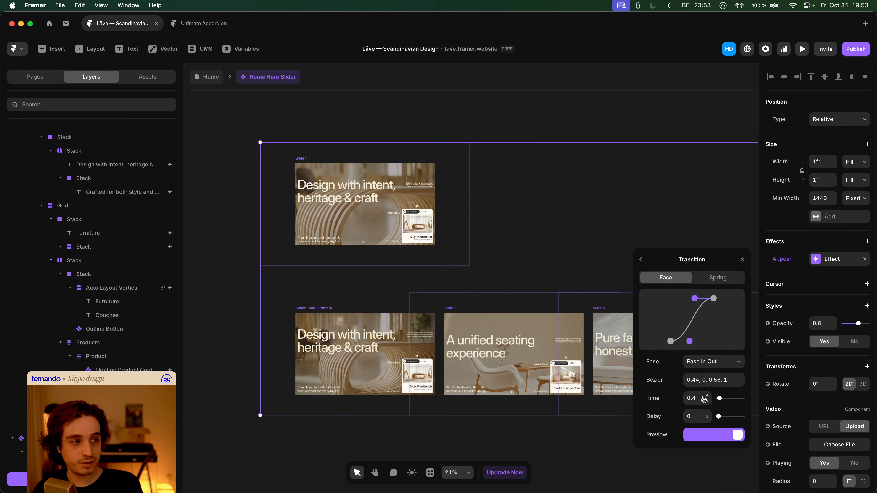
pyautogui.write('.8')
pyautogui.press('Tab')
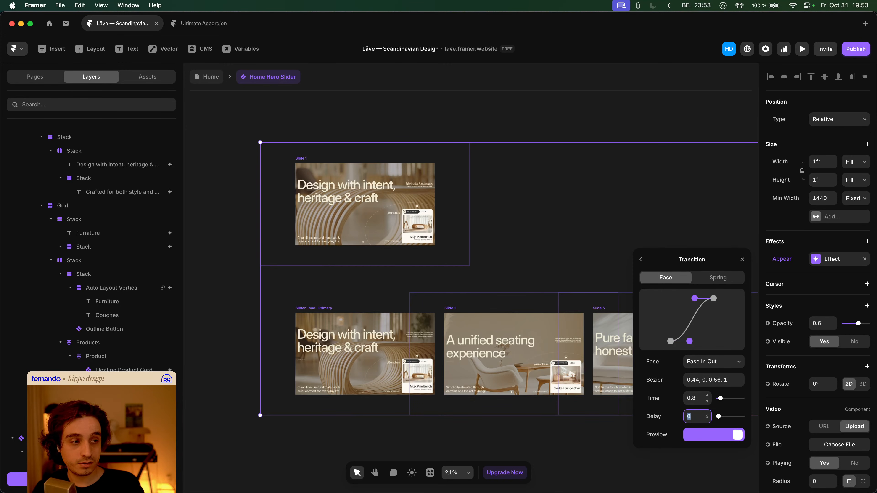
pyautogui.press('Tab')
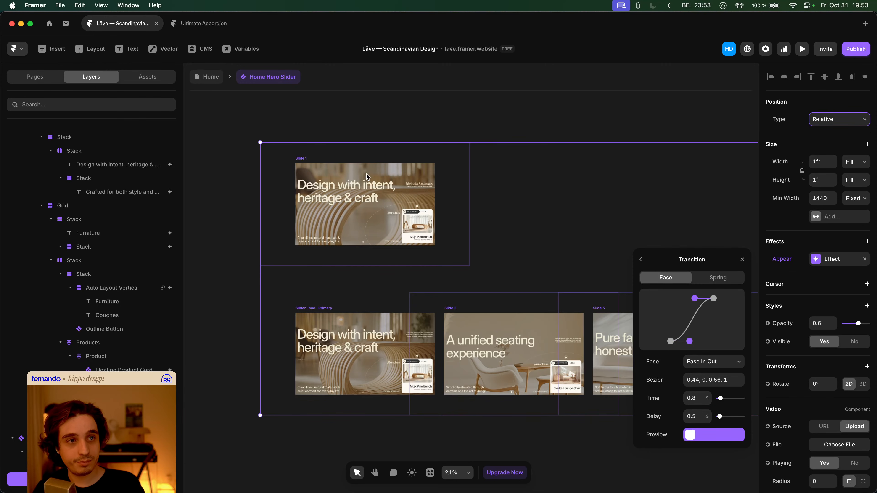
# - Preview the Home page, switching the hero to the Armchairs and Couches slides
pyautogui.click(212, 79)
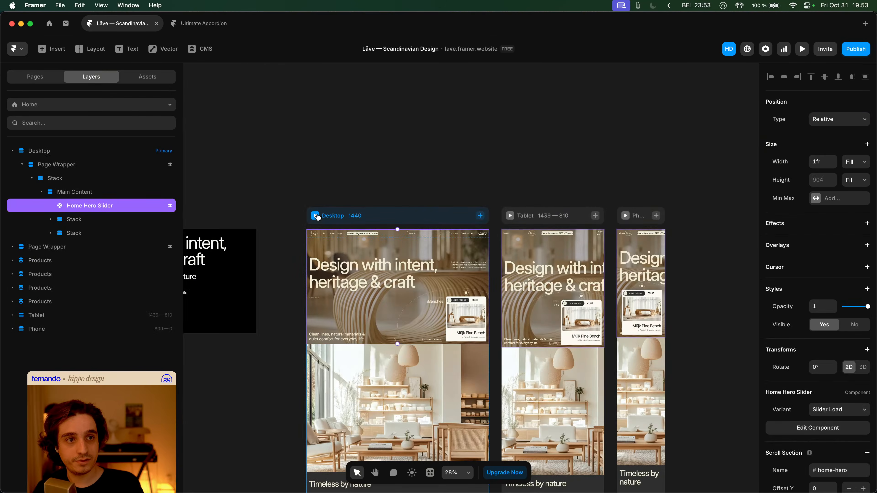
pyautogui.press('super+p')
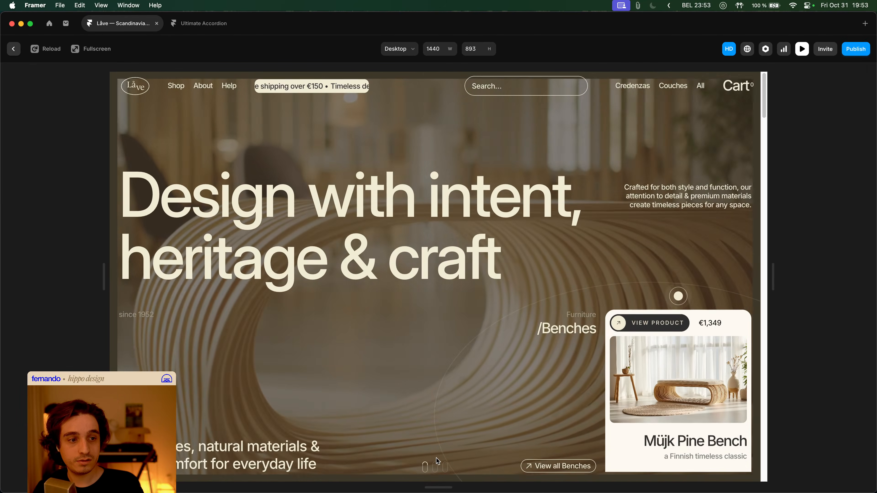
pyautogui.click(435, 468)
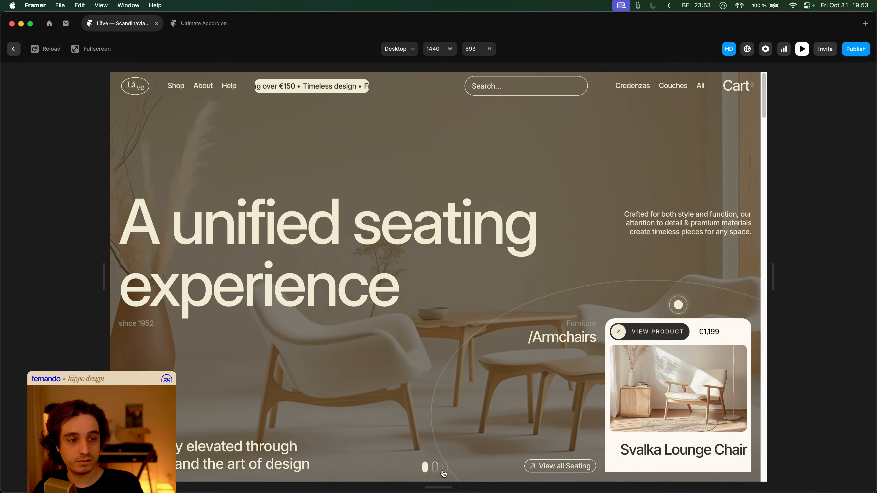
pyautogui.click(445, 468)
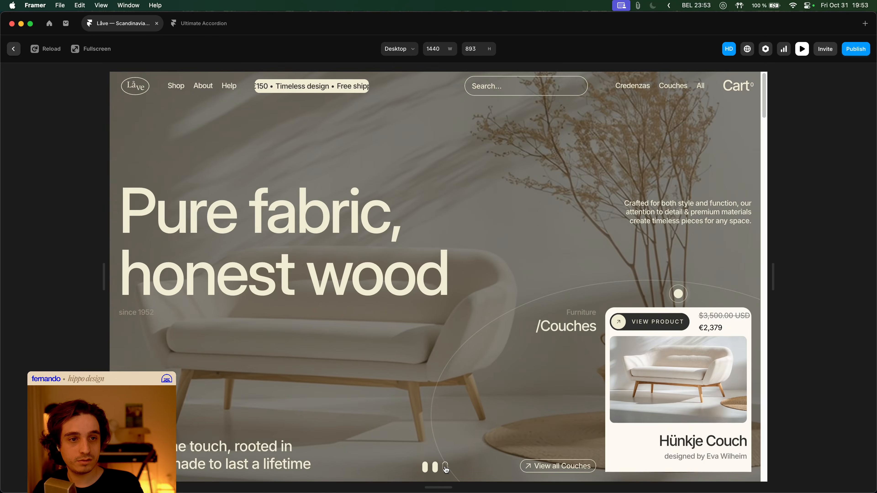
pyautogui.press('Escape')
# - Change the enter transition delay to 0.2 s
pyautogui.click(831, 261)
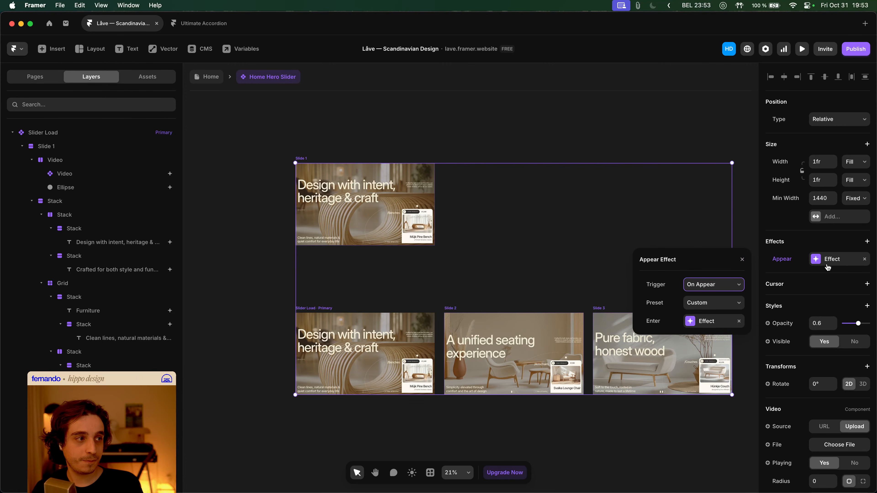
pyautogui.click(711, 321)
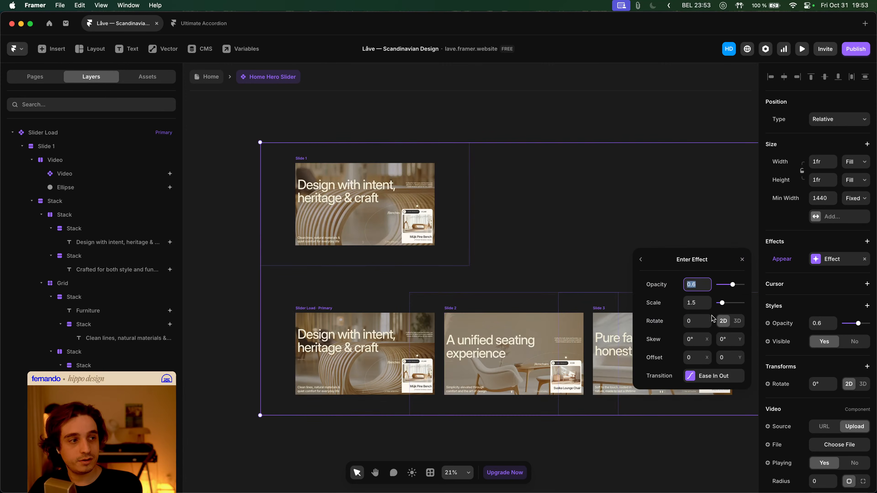
pyautogui.click(717, 376)
pyautogui.click(701, 417)
pyautogui.write('.2')
pyautogui.press('Return')
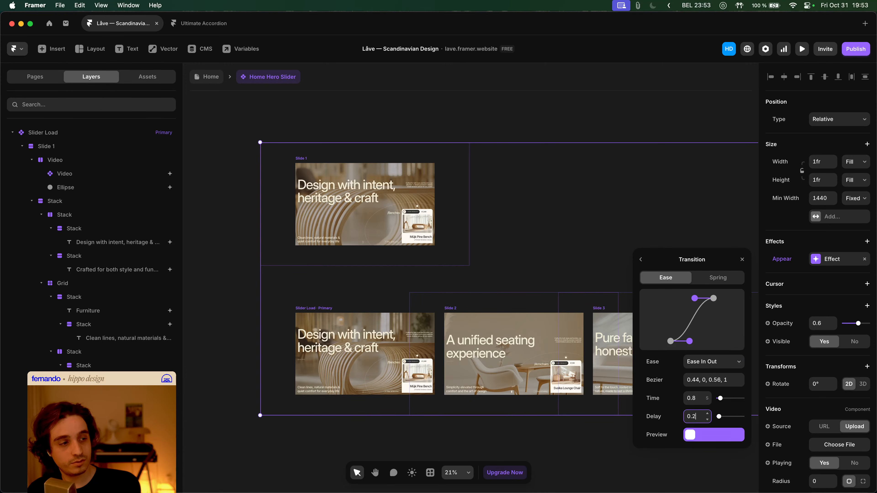
# - Preview Home again, showing the Armchairs and Couches slides
pyautogui.click(208, 77)
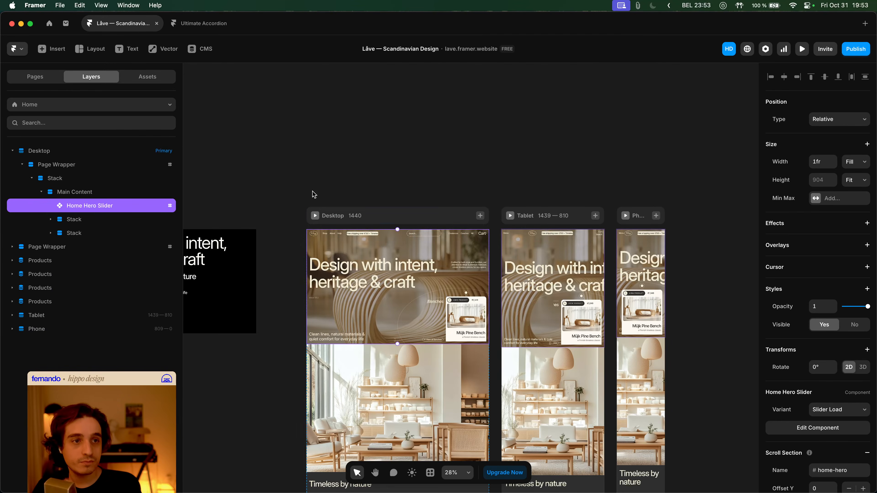
pyautogui.press('super+p')
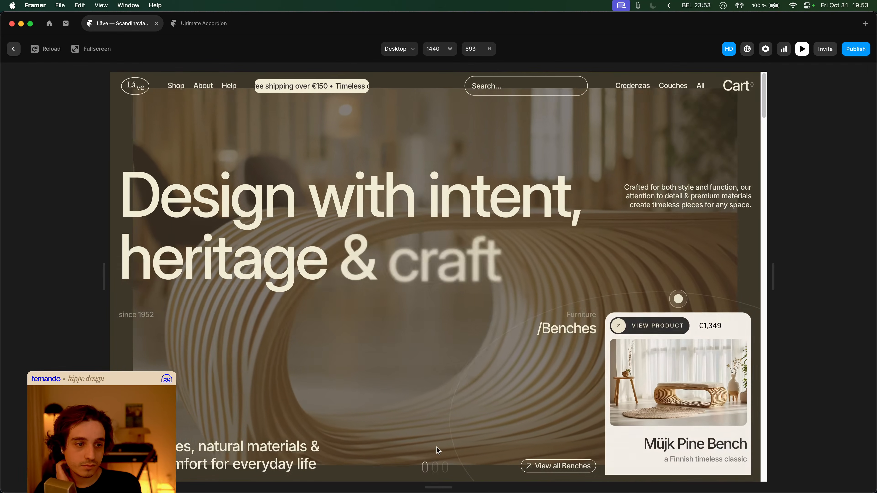
pyautogui.click(436, 469)
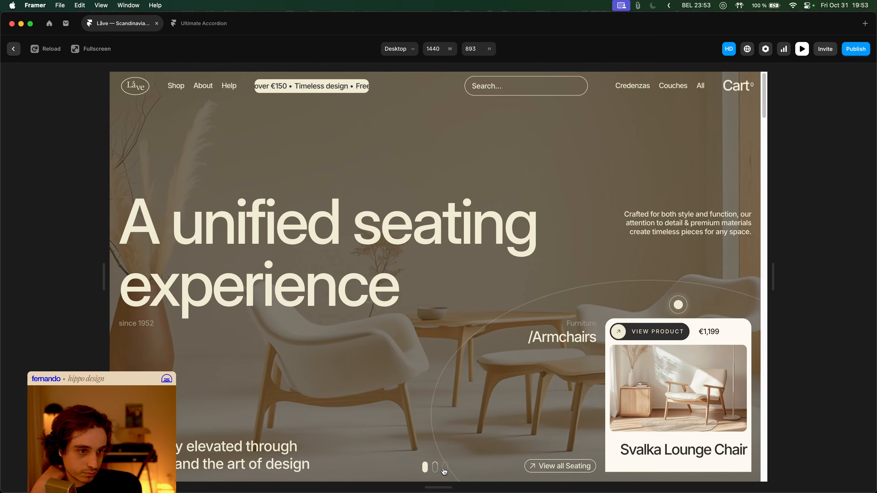
pyautogui.click(445, 468)
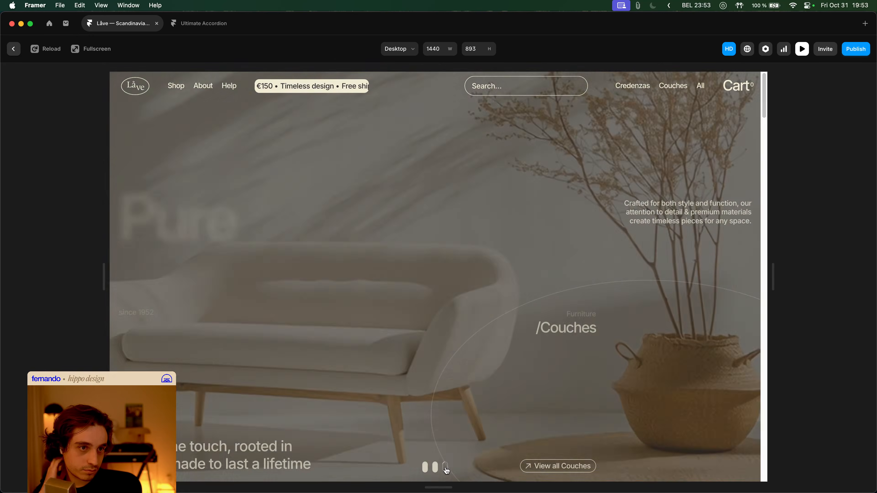
pyautogui.press('Escape')
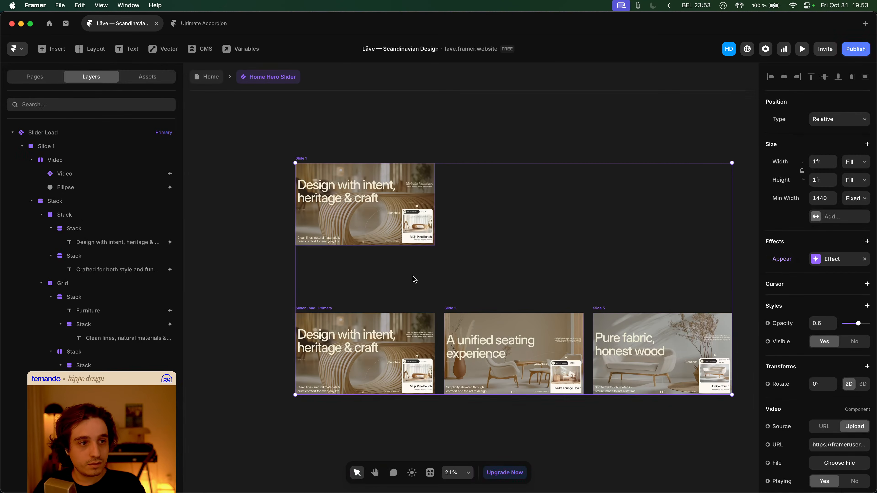
# - Recheck the transition, preview cycling Armchairs, Benches and Couches, then reopen Home Hero Slider
pyautogui.click(807, 263)
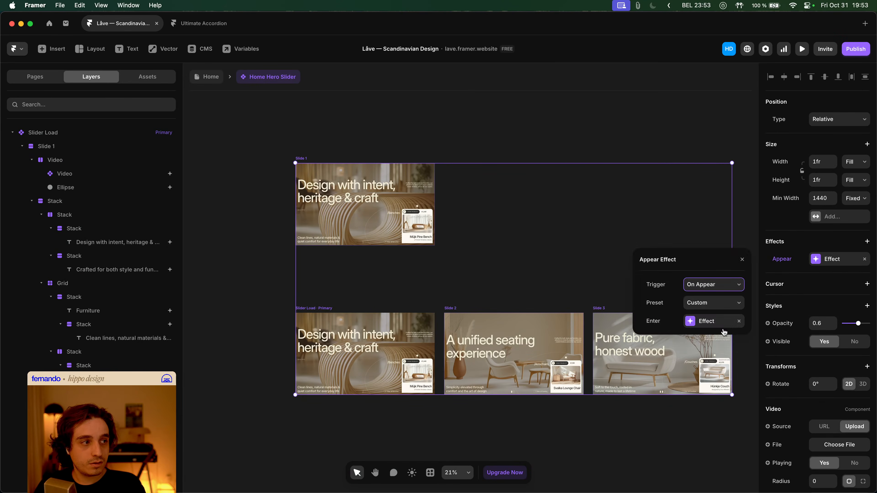
pyautogui.click(708, 326)
pyautogui.click(709, 376)
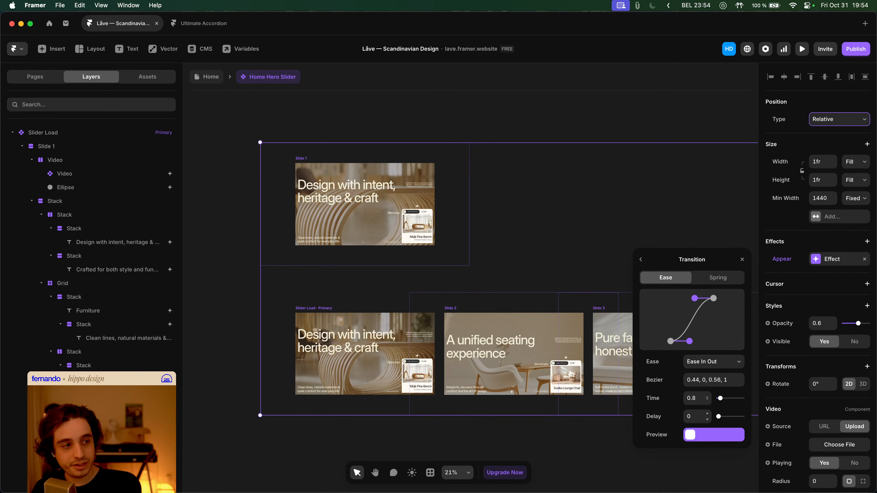
pyautogui.click(209, 79)
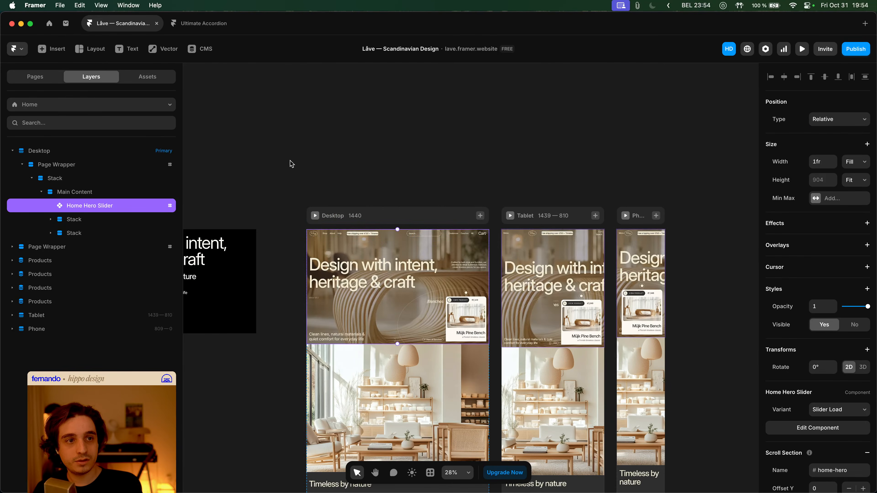
pyautogui.click(315, 215)
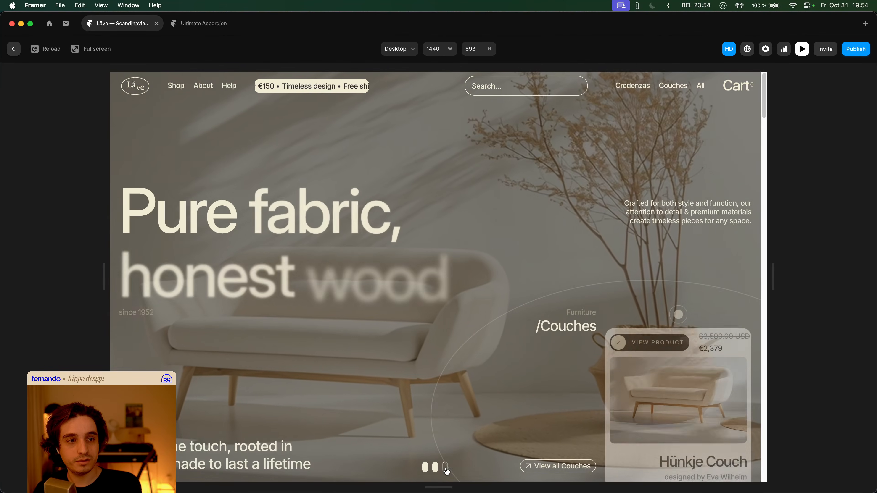
pyautogui.click(437, 468)
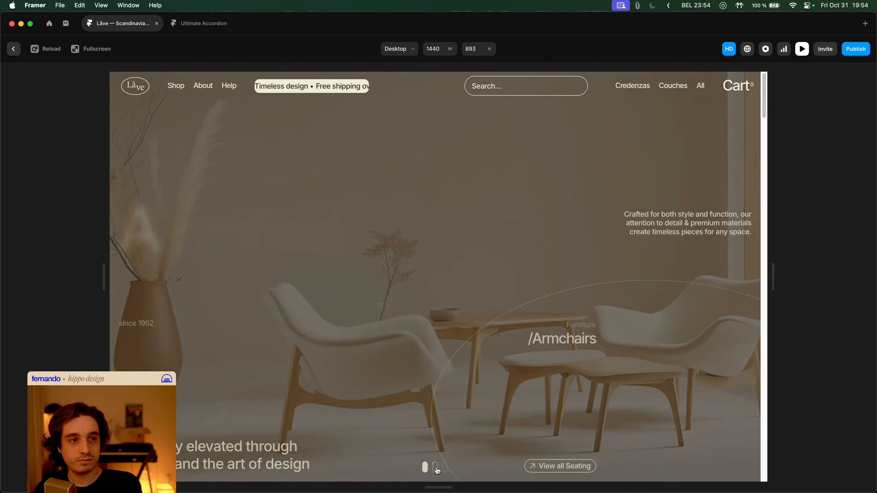
pyautogui.click(426, 469)
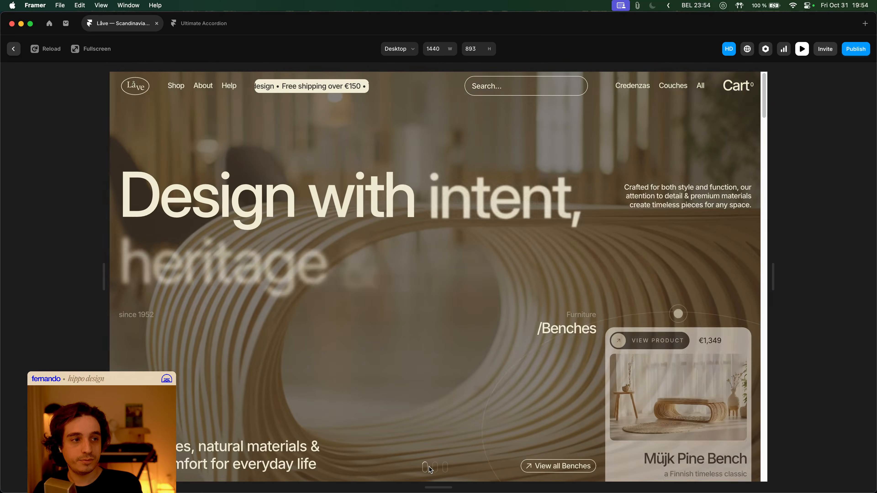
pyautogui.click(448, 469)
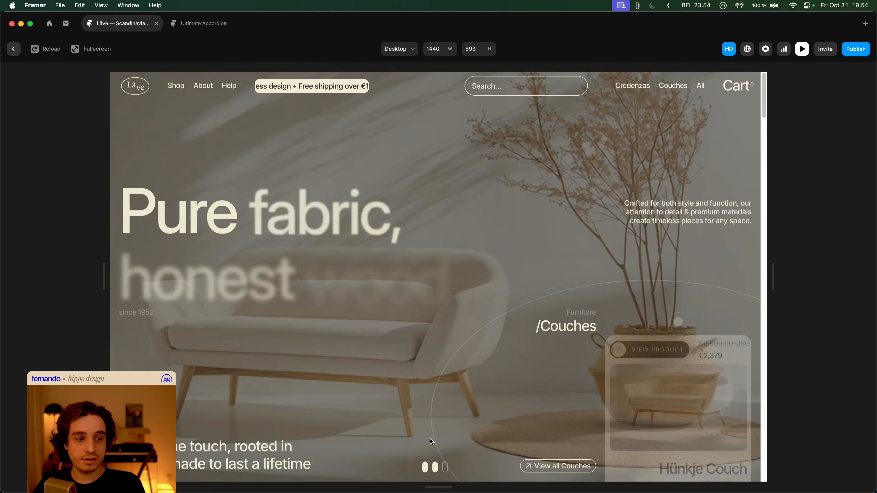
pyautogui.press('Escape')
pyautogui.doubleClick(380, 254)
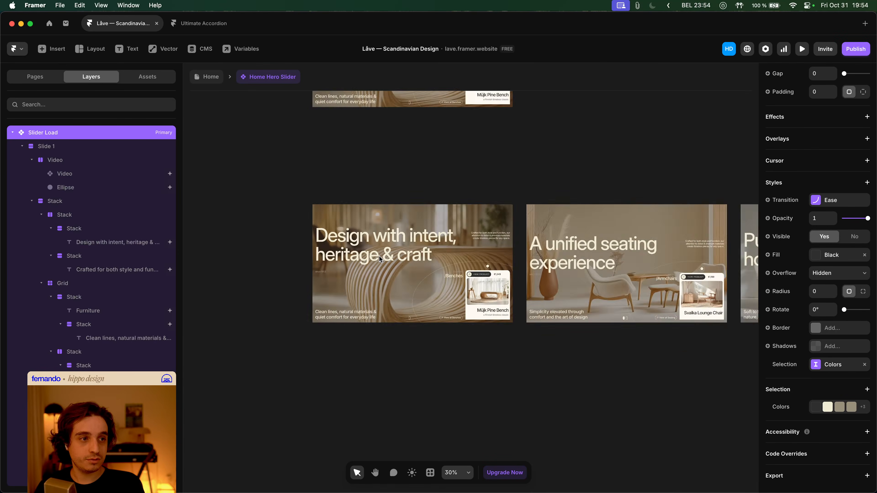
# - Make Slide 3's timed Appear variant change go to Slide 1
pyautogui.click(618, 282)
pyautogui.hotkey('shift', '2')
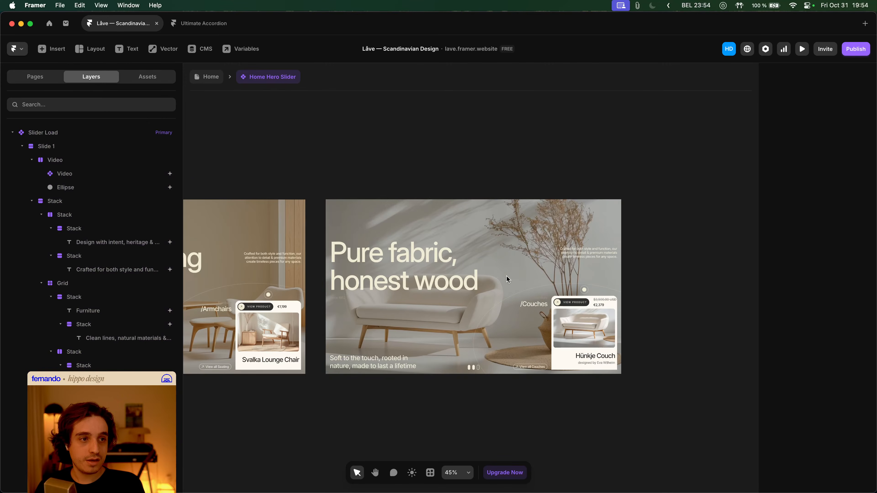
pyautogui.click(347, 200)
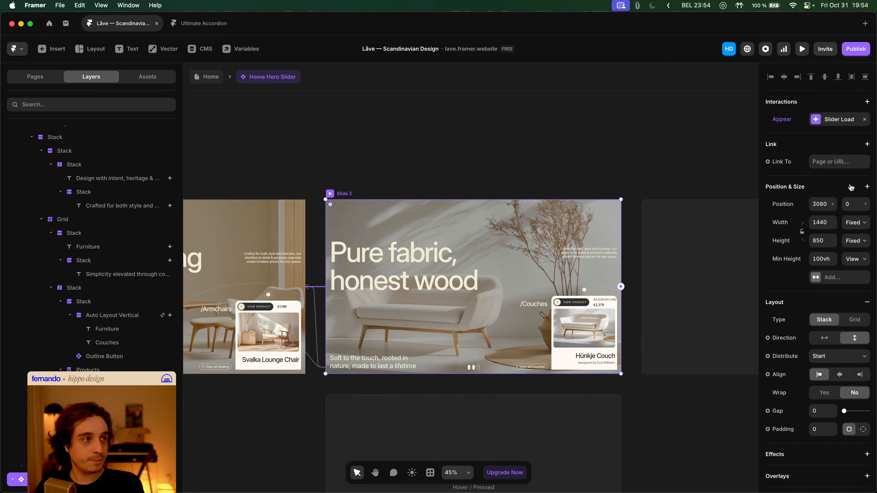
pyautogui.click(839, 121)
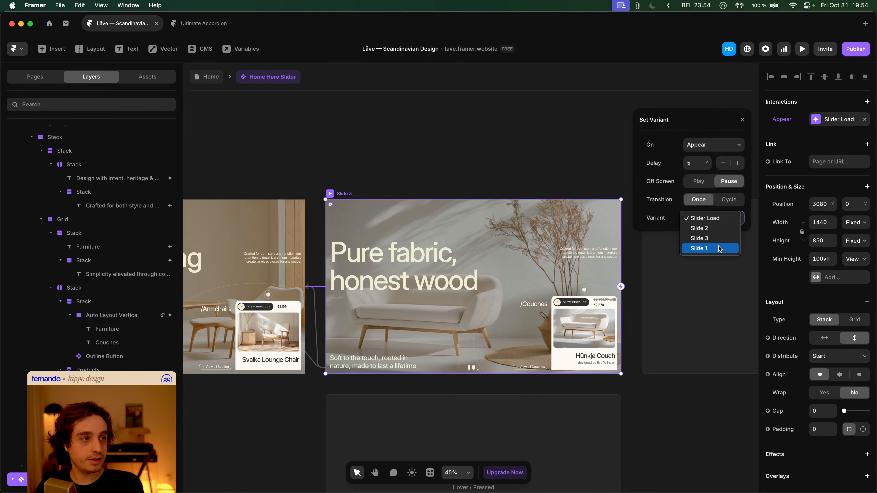
pyautogui.click(719, 248)
pyautogui.click(444, 156)
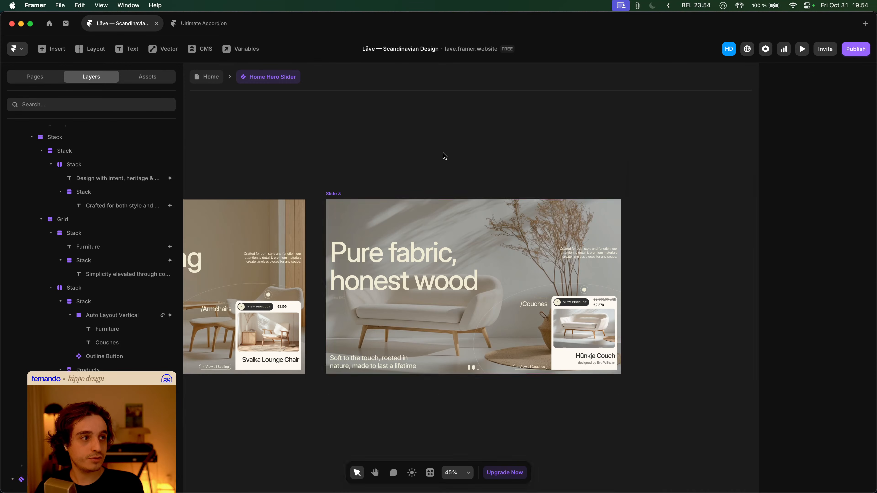
# - Preview the Home page, publish the update, and switch to the live site in Arc
pyautogui.click(205, 79)
pyautogui.press('super+p')
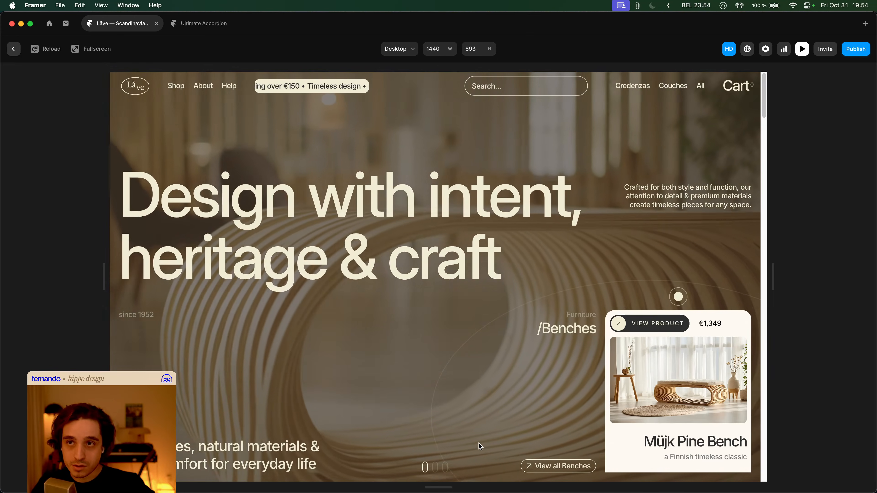
pyautogui.press('Escape')
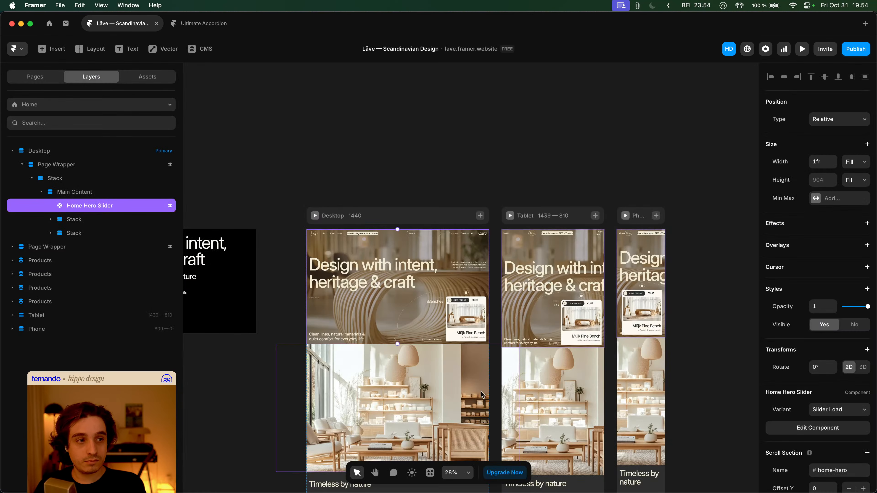
pyautogui.click(863, 52)
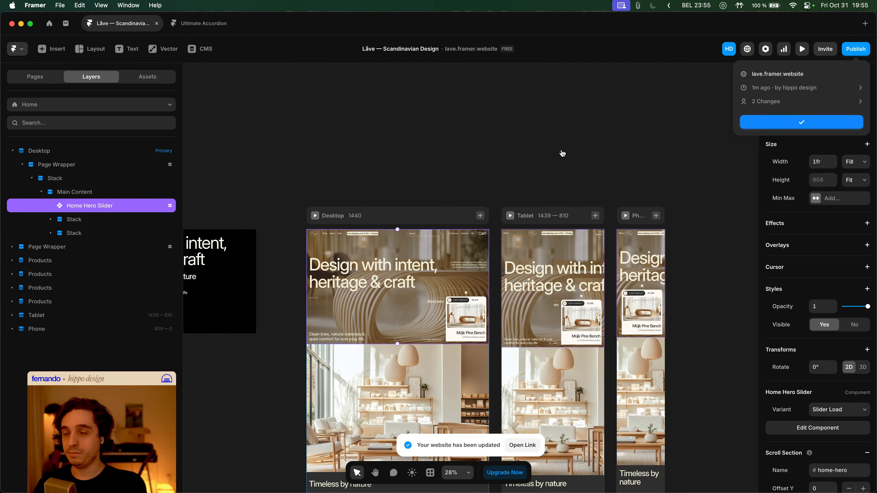
pyautogui.press('super+Tab')
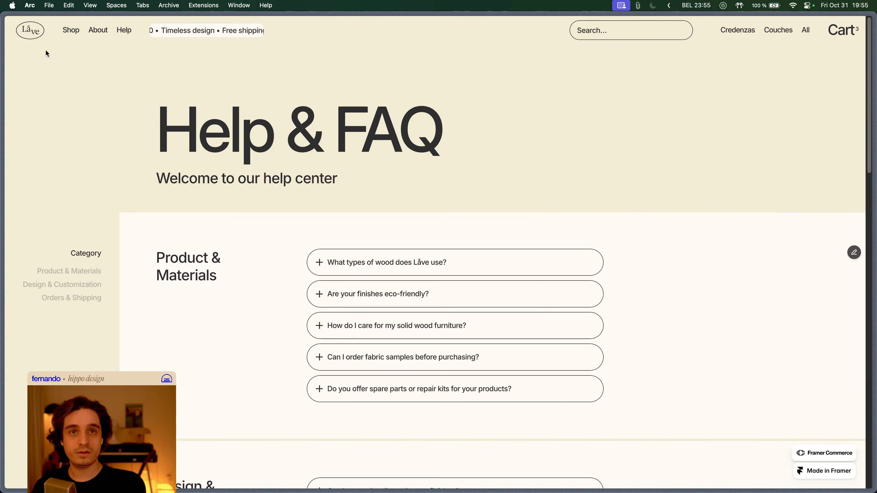
# - Reload the live home page, cycle the hero through Armchairs, Couches and Benches, then return to Framer
pyautogui.click(34, 35)
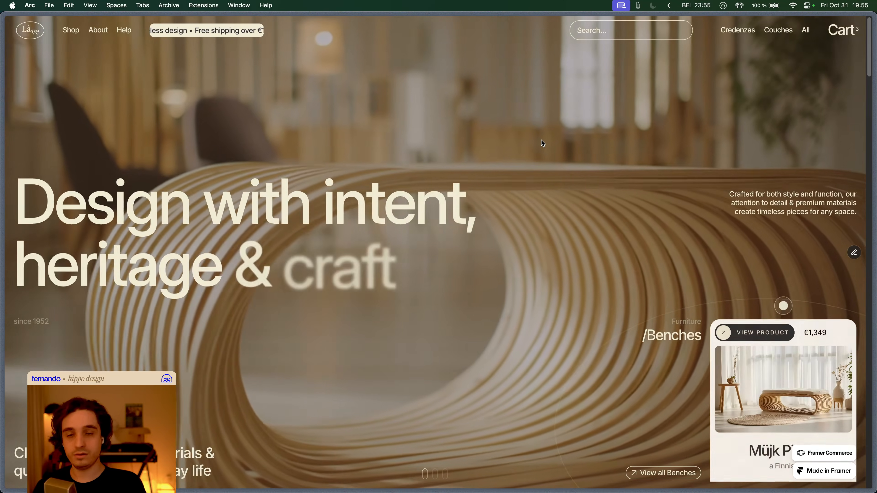
pyautogui.press('super+r')
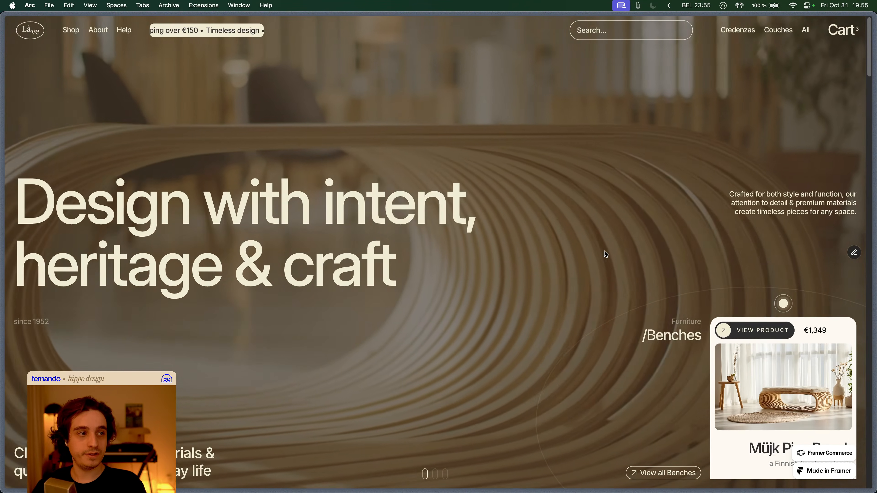
pyautogui.click(436, 473)
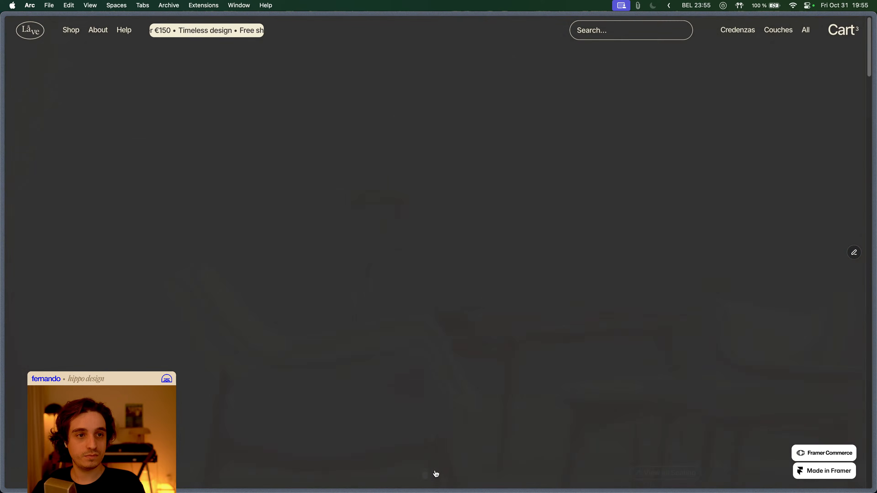
pyautogui.click(446, 474)
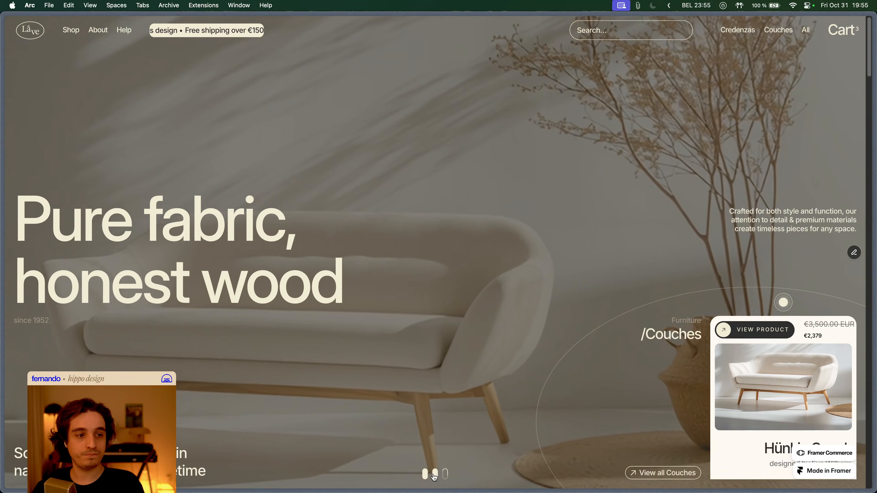
pyautogui.click(435, 474)
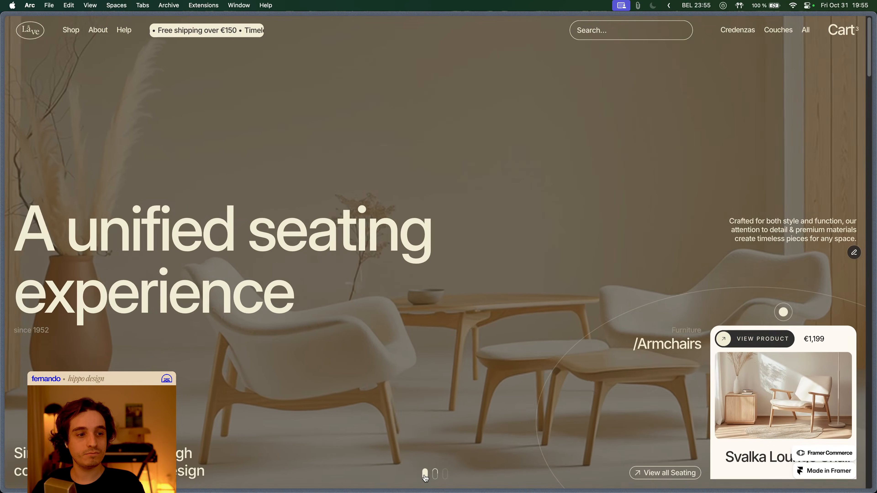
pyautogui.click(425, 476)
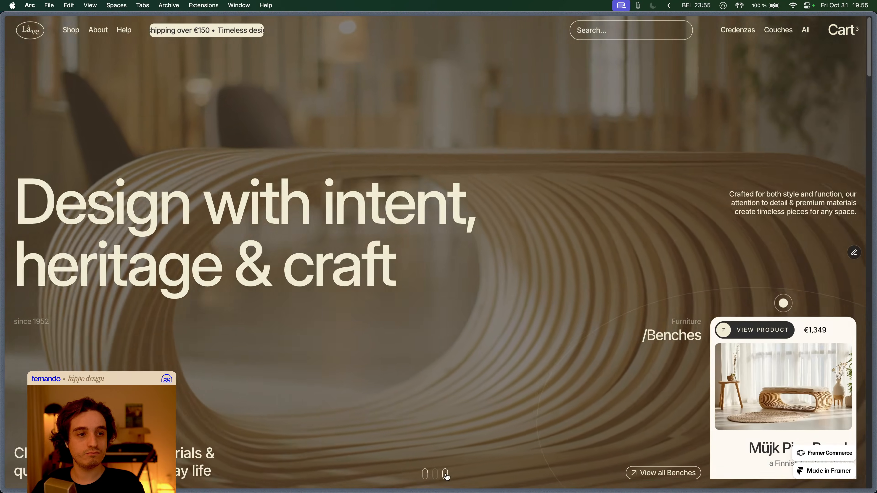
pyautogui.click(446, 473)
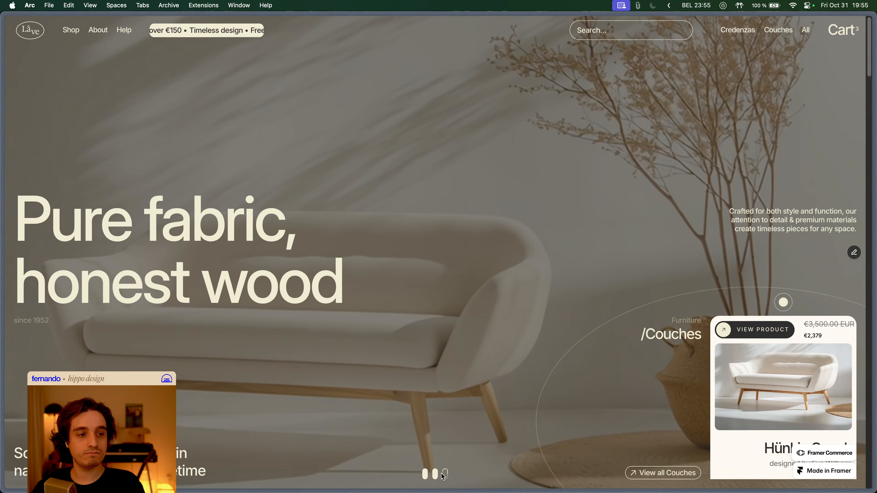
pyautogui.click(436, 476)
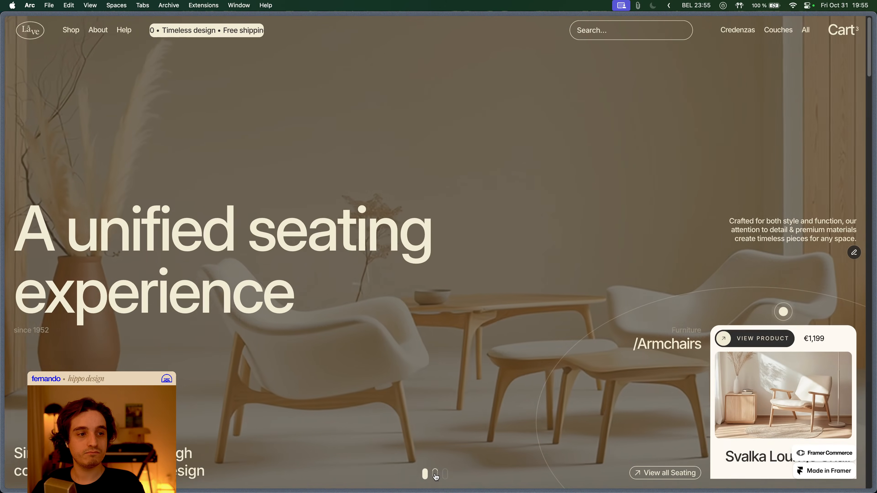
pyautogui.click(427, 474)
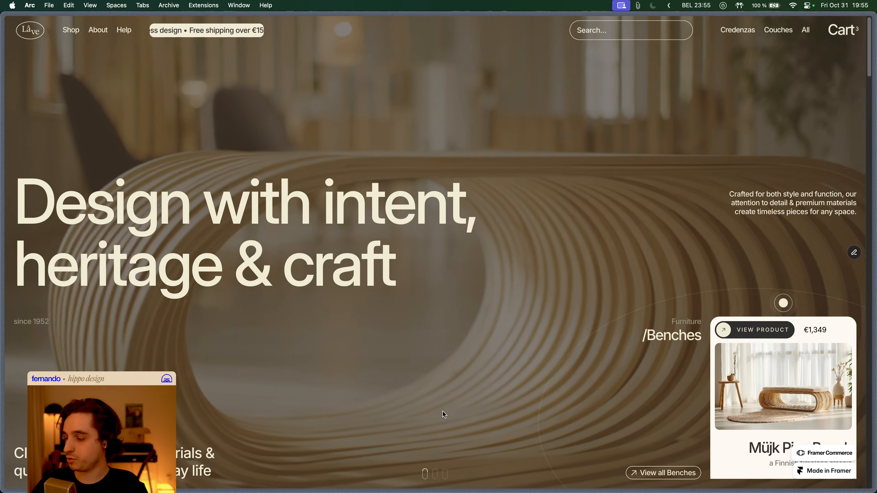
pyautogui.press('super+Tab')
# - Open Home Hero Slider, select Slide 1, and advance the live hero to Armchairs
pyautogui.click(417, 291)
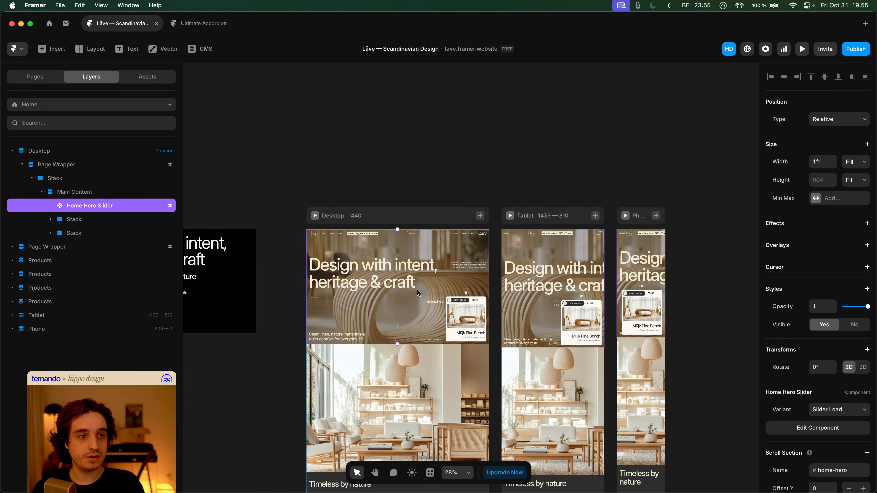
pyautogui.doubleClick(437, 293)
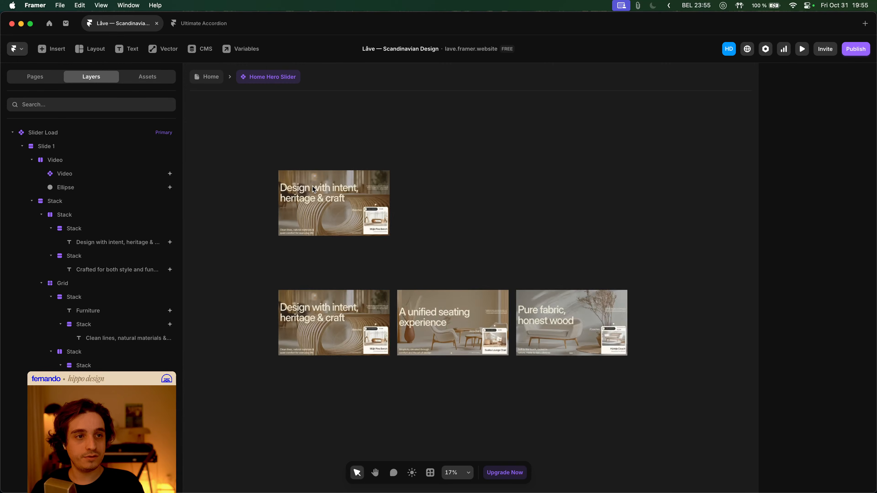
pyautogui.click(318, 185)
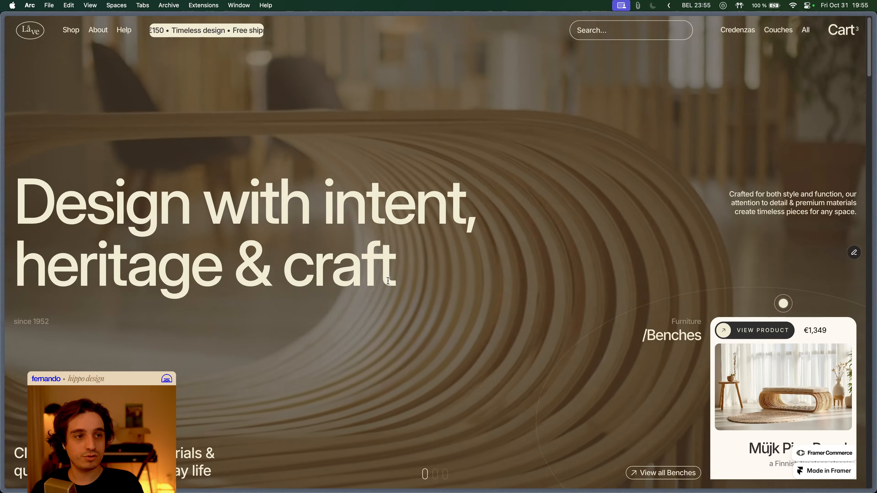
pyautogui.press('super+Tab')
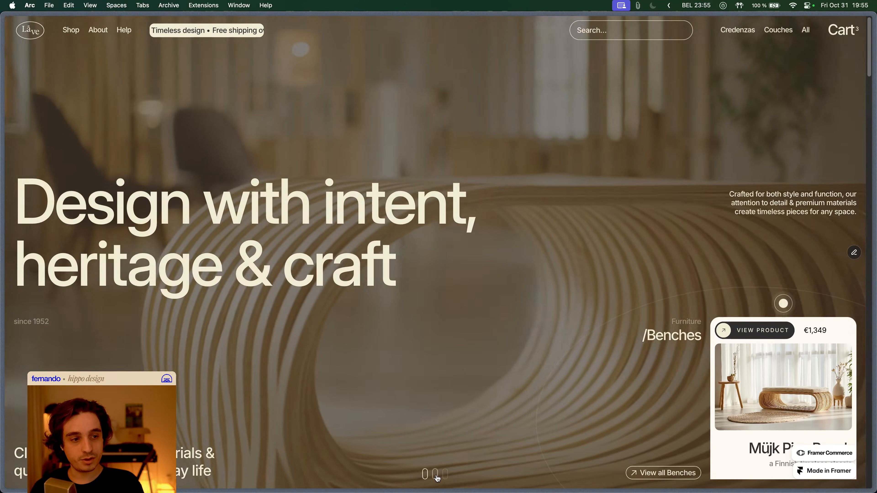
pyautogui.click(436, 476)
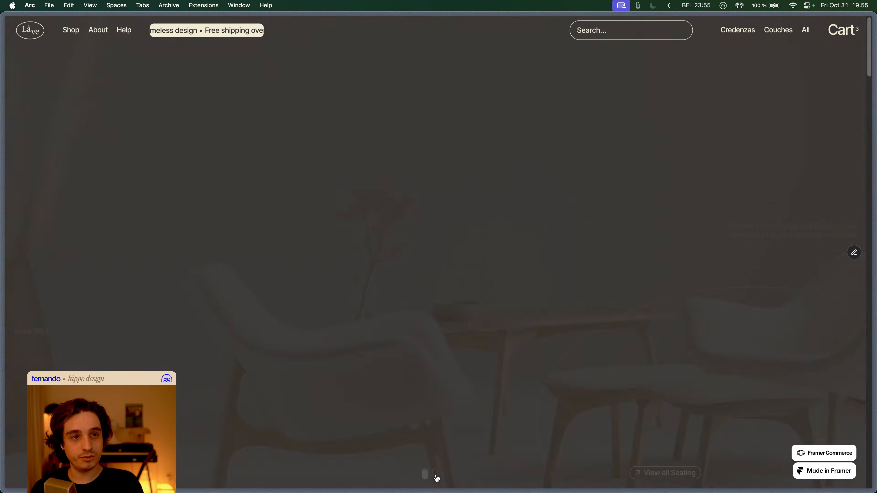
pyautogui.press('super+Tab')
# - Select the slide frame and open its appear effect's enter effect details
pyautogui.scroll(3, 348, 200)
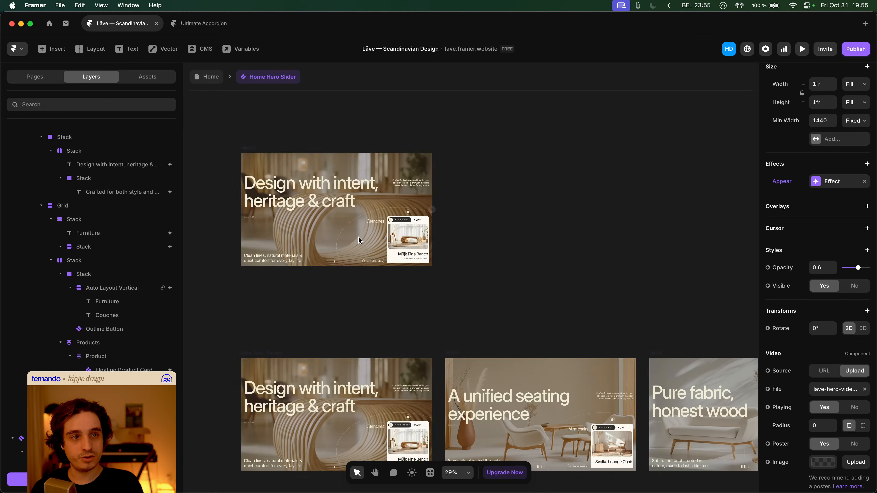
pyautogui.scroll(-2, 358, 213)
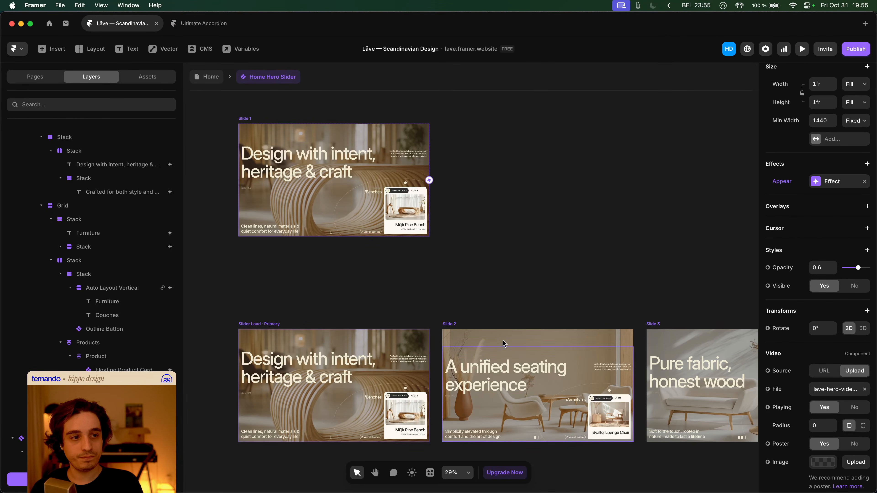
pyautogui.click(476, 353)
pyautogui.hscroll(5, 511, 344)
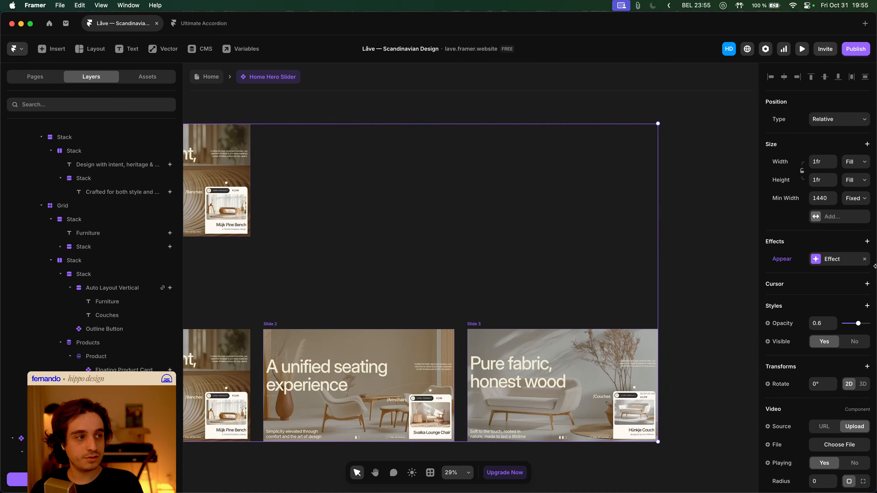
pyautogui.click(833, 261)
pyautogui.click(720, 322)
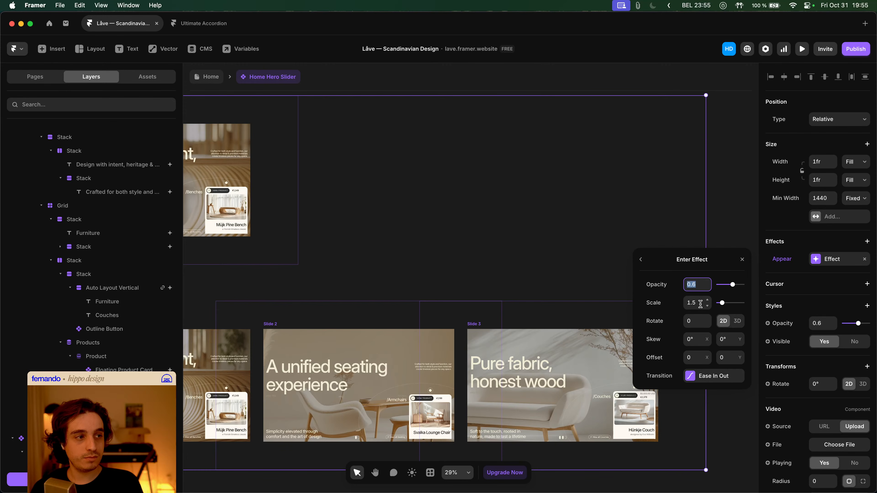
# - Set the enter transition time to 1.2 s, publish the update, and open the live link
pyautogui.click(716, 376)
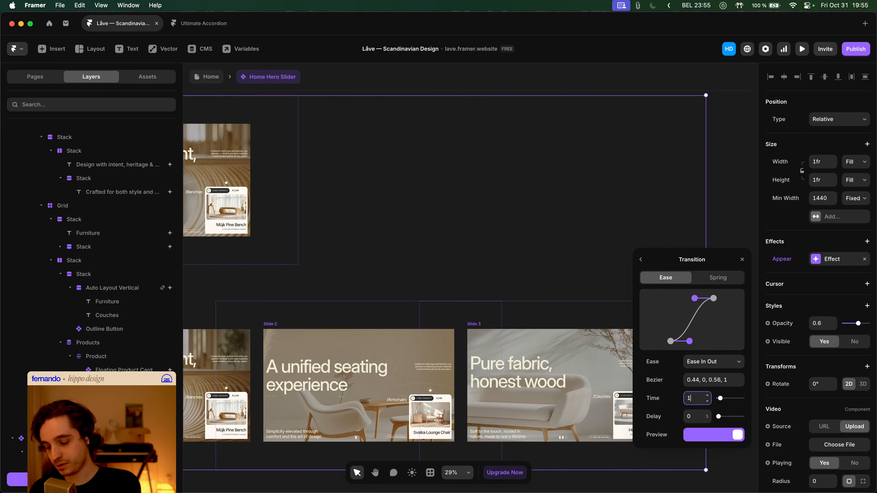
pyautogui.click(862, 46)
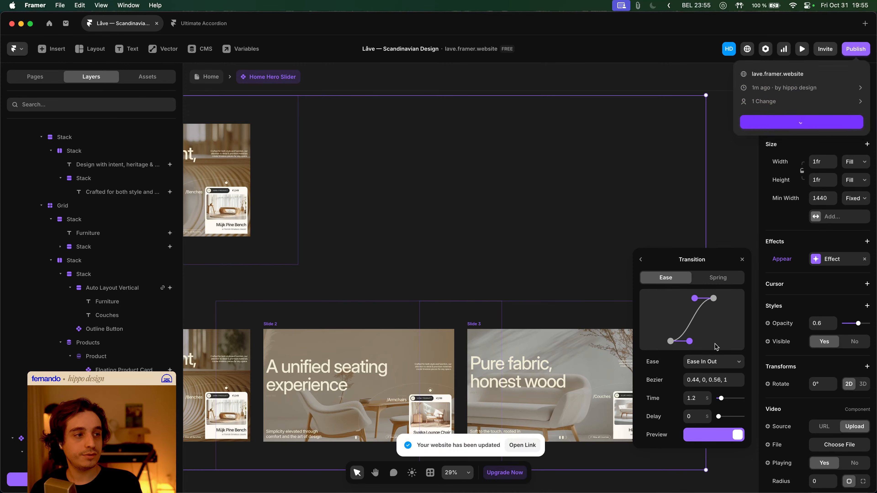
pyautogui.click(522, 444)
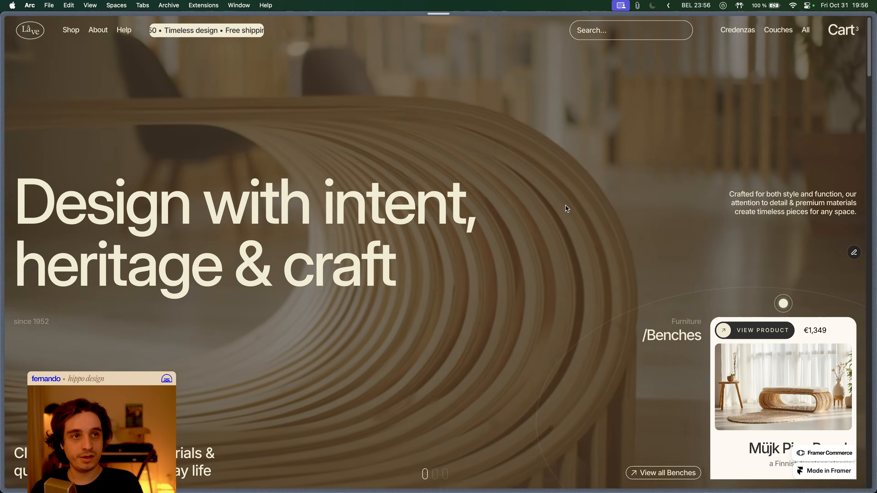
# - Reload the live page, show the Armchairs and Couches slides, then return to Framer
pyautogui.press('super+r')
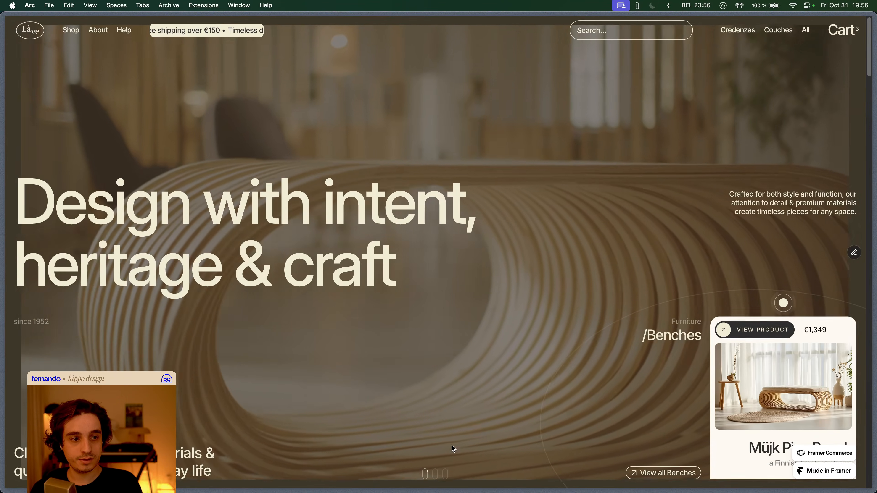
pyautogui.click(435, 474)
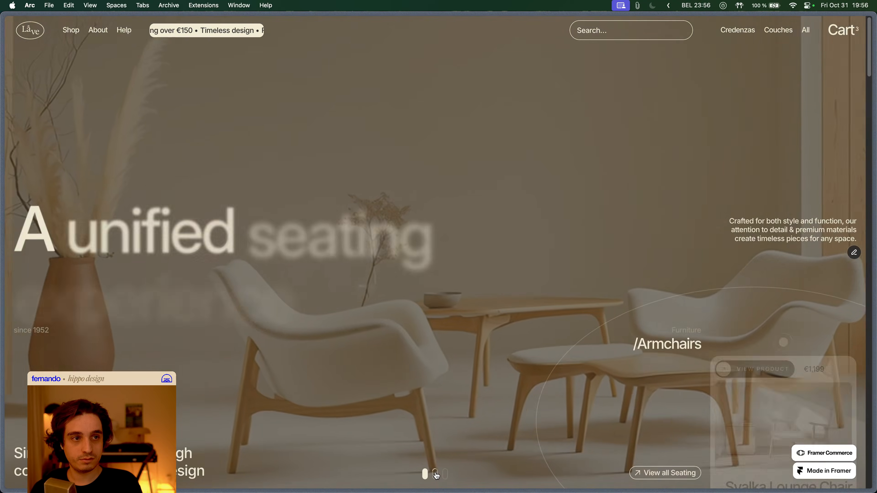
pyautogui.click(446, 475)
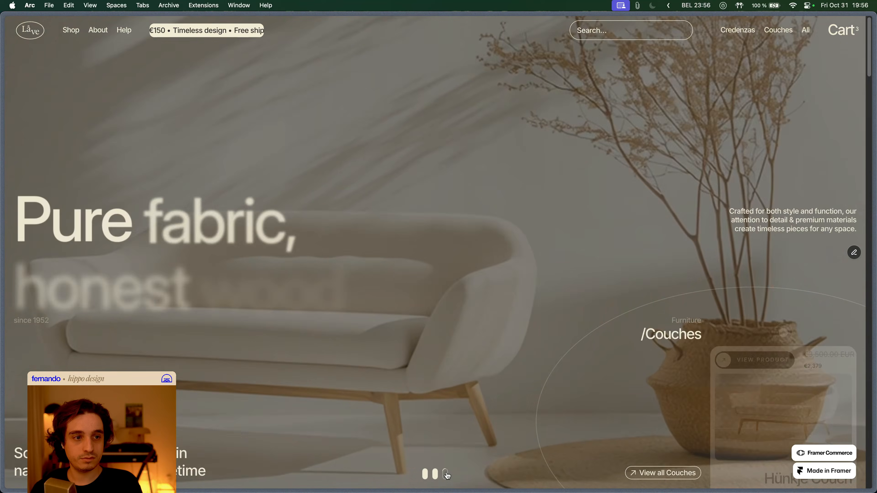
pyautogui.press('super+Tab')
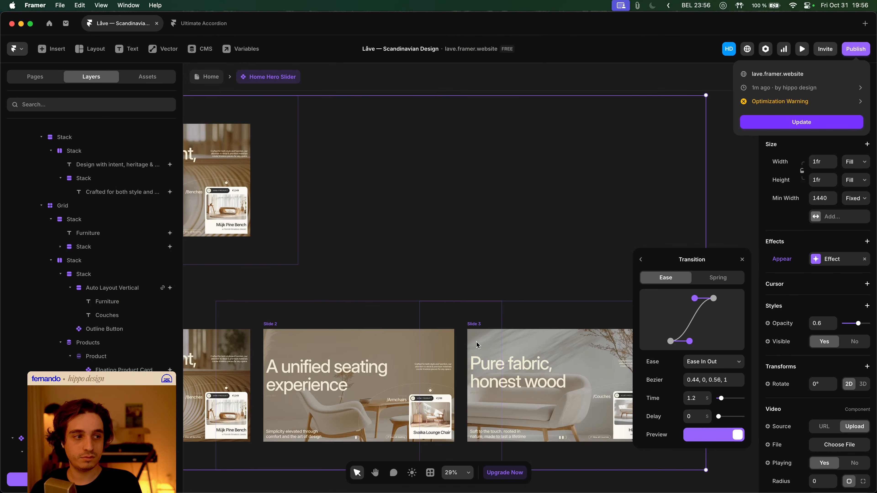
# - Publish the custom 0.14, 0.01, 0.56, 1 ease curve and view the live site in Arc
pyautogui.click(682, 345)
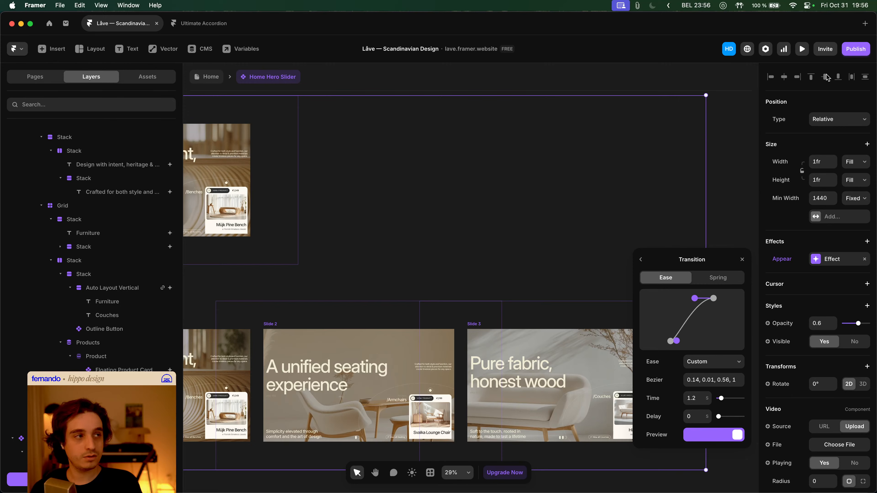
pyautogui.click(858, 50)
pyautogui.click(805, 125)
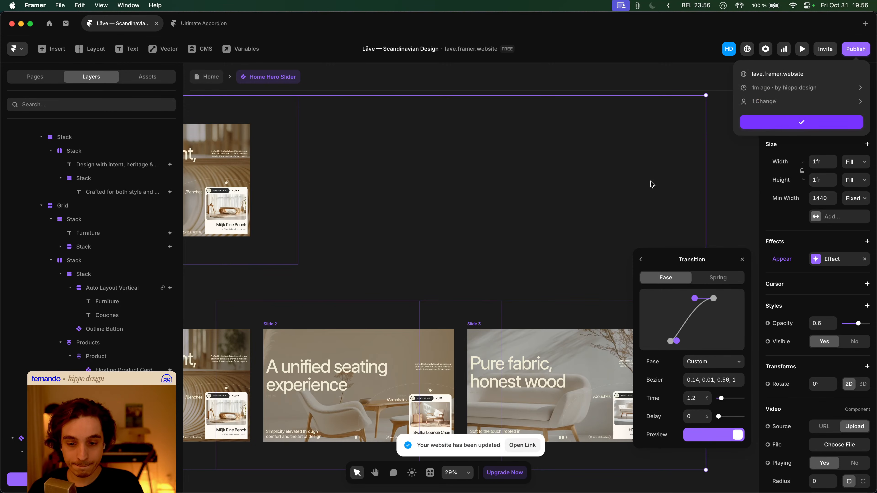
pyautogui.press('super+Tab')
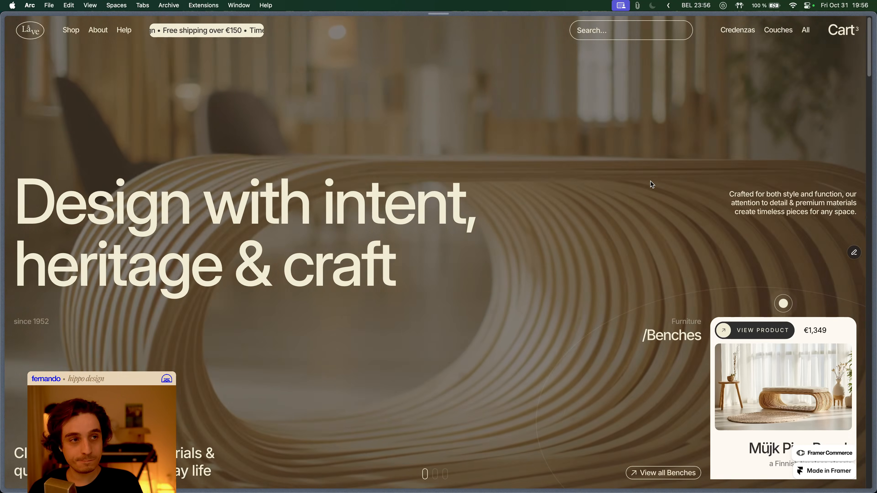
# - Reload the live Låve site and cycle the hero slides: Armchairs, Couches, Benches, Armchairs, Couches
pyautogui.press('super+r')
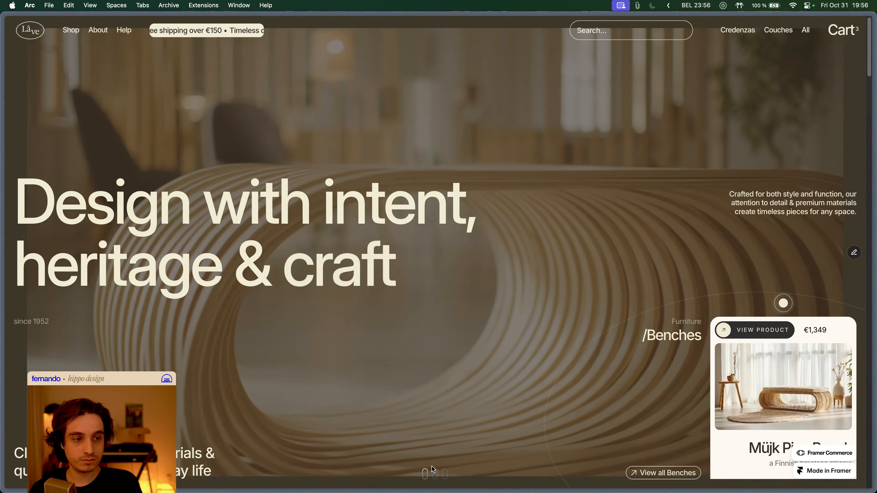
pyautogui.click(434, 472)
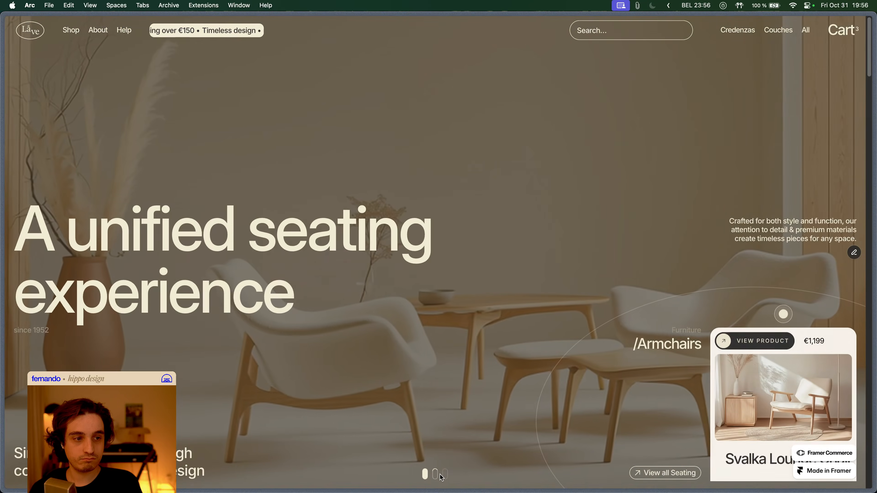
pyautogui.click(443, 476)
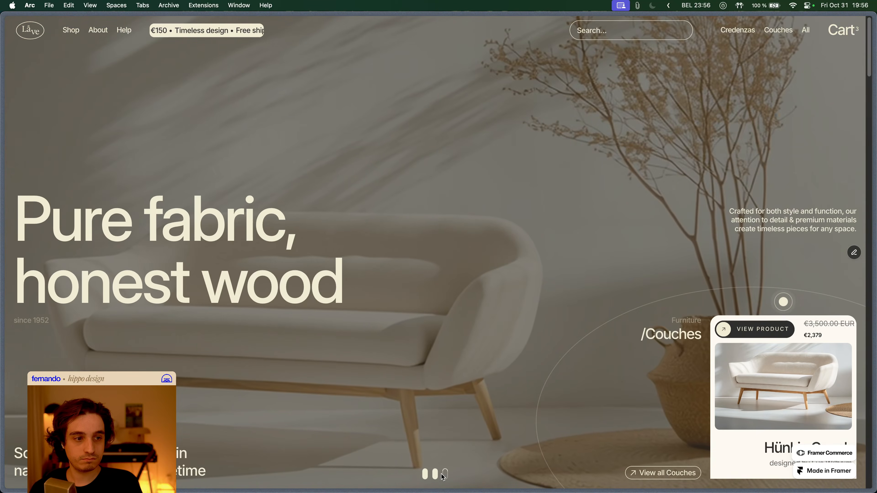
pyautogui.click(426, 475)
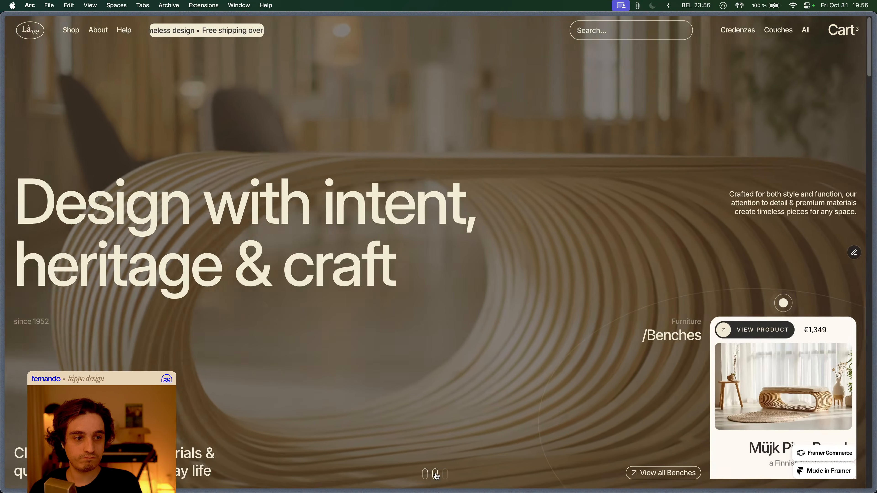
pyautogui.click(428, 476)
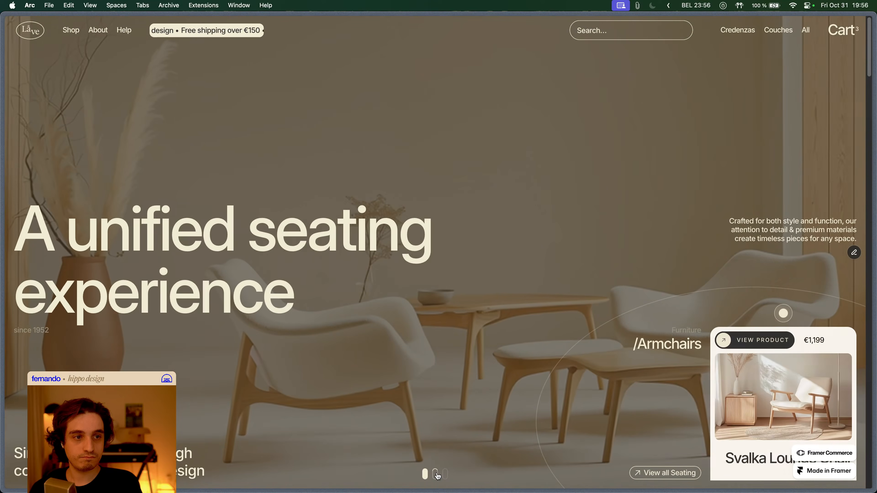
pyautogui.click(445, 476)
# - Set the hero video's enter transition time to 1.6 s and republish the site
pyautogui.press('super+Tab')
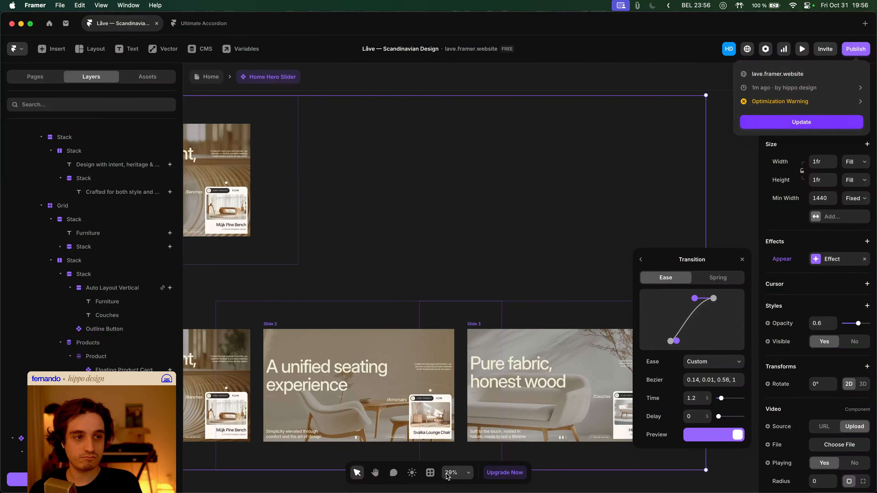
pyautogui.click(698, 398)
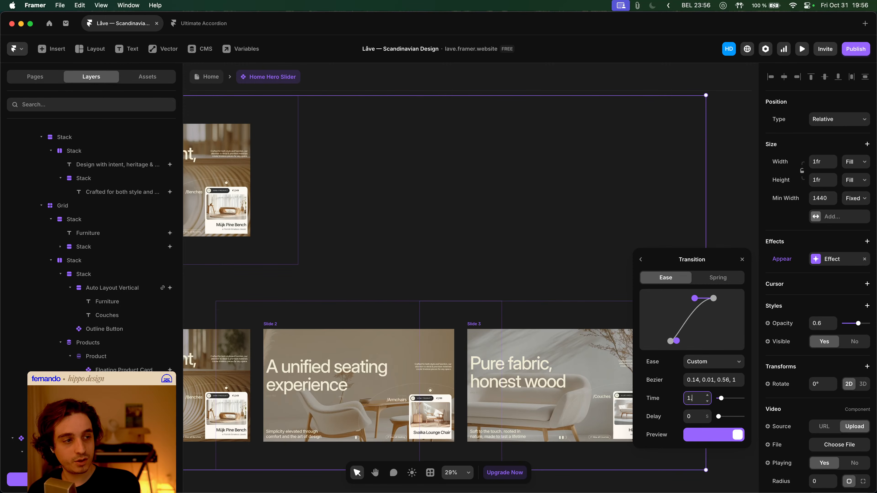
pyautogui.write('1.6')
pyautogui.click(861, 47)
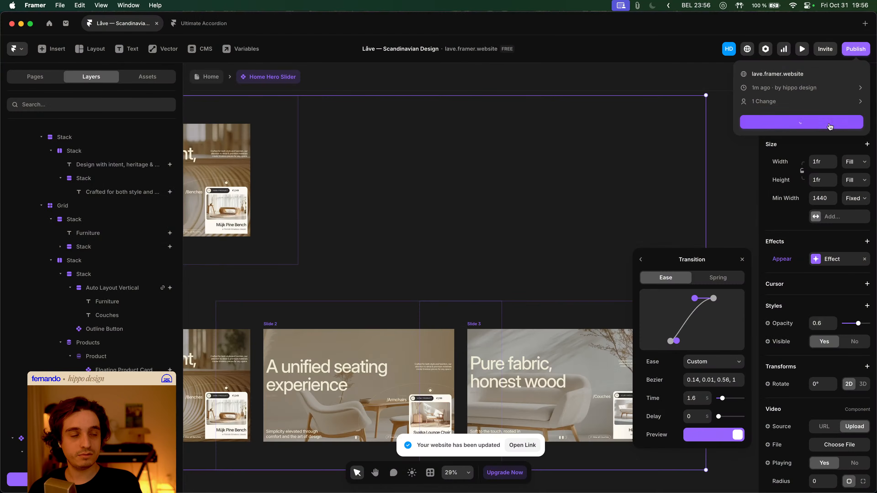
pyautogui.press('super+Tab')
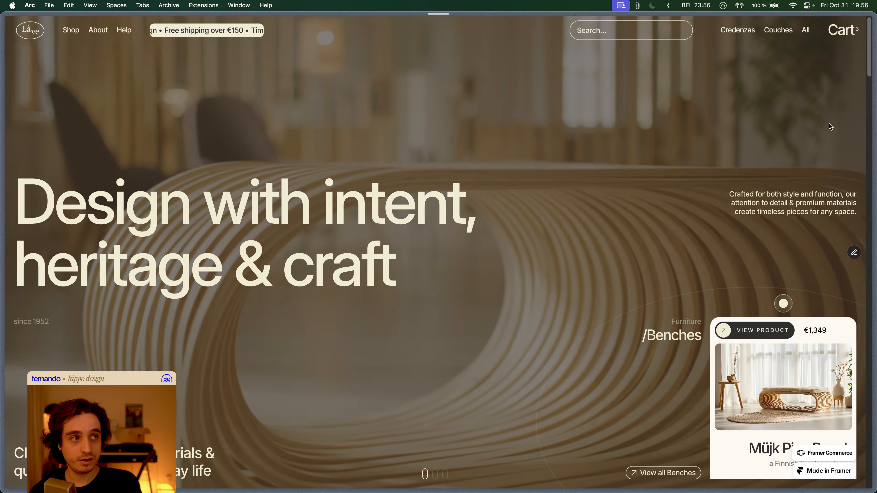
# - Reload the live site and step through the Armchairs, Benches and Couches hero slides
pyautogui.press('super+r')
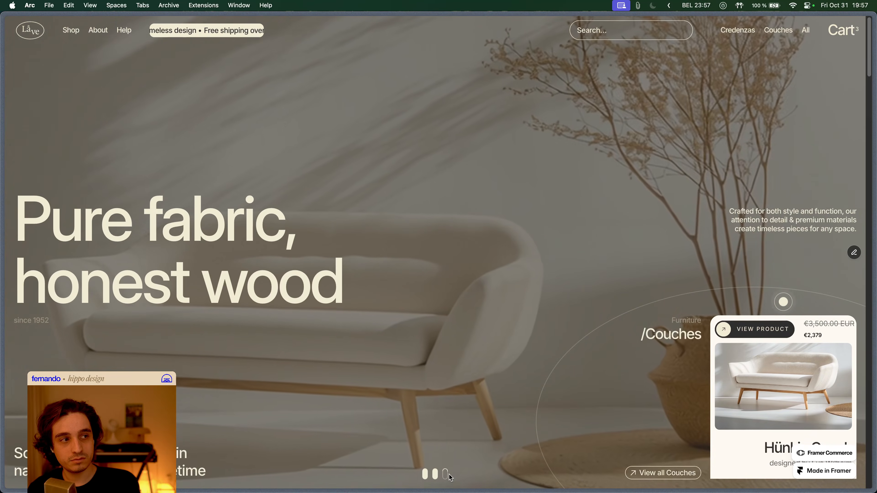
pyautogui.click(435, 476)
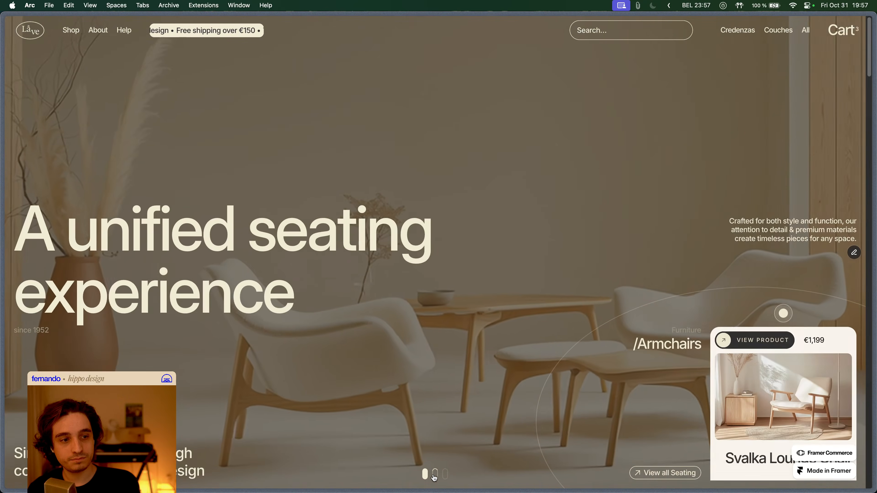
pyautogui.click(426, 475)
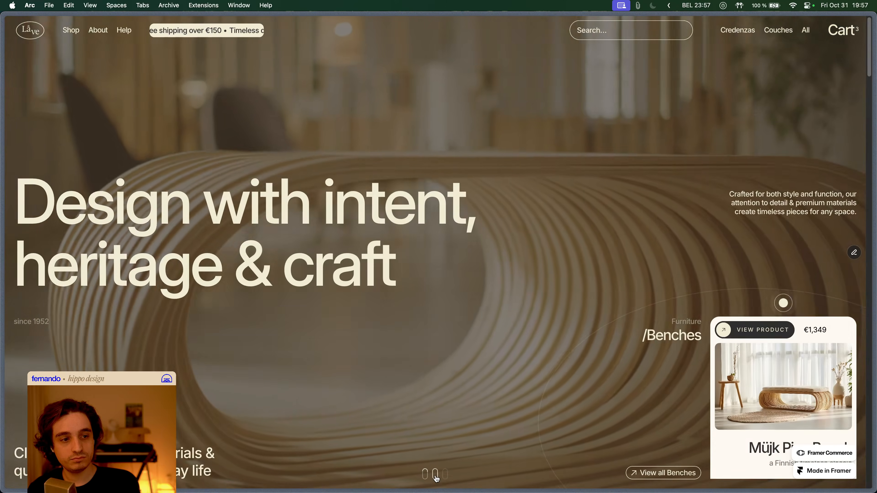
pyautogui.click(446, 476)
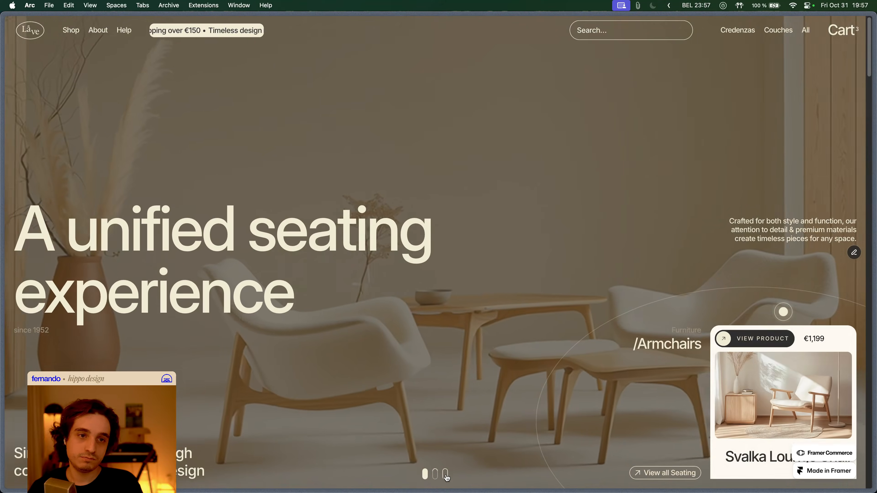
pyautogui.click(446, 476)
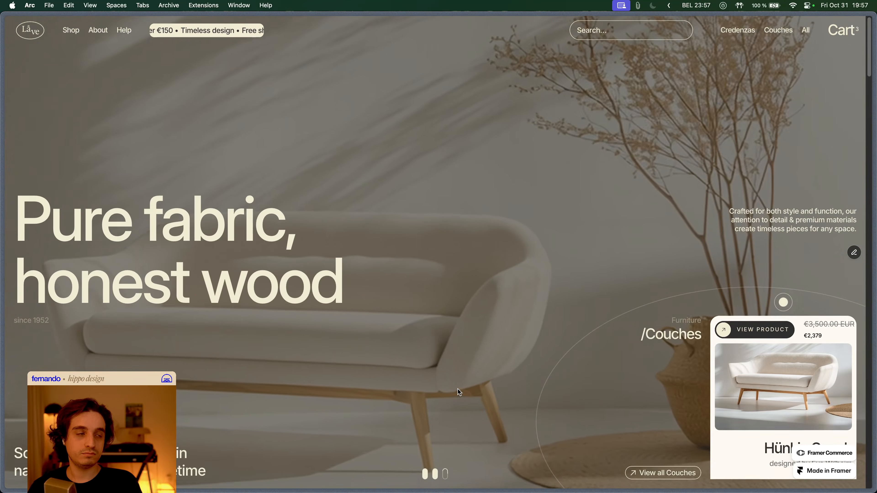
# - Reshape the hero video's enter ease to a custom 0.27, 0.01, 0.23 curve and republish
pyautogui.press('super+Tab')
pyautogui.click(710, 415)
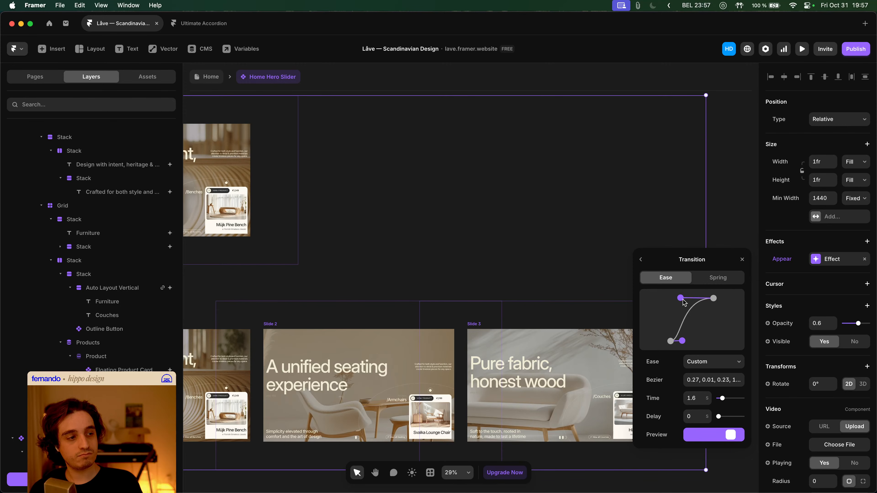
pyautogui.click(856, 49)
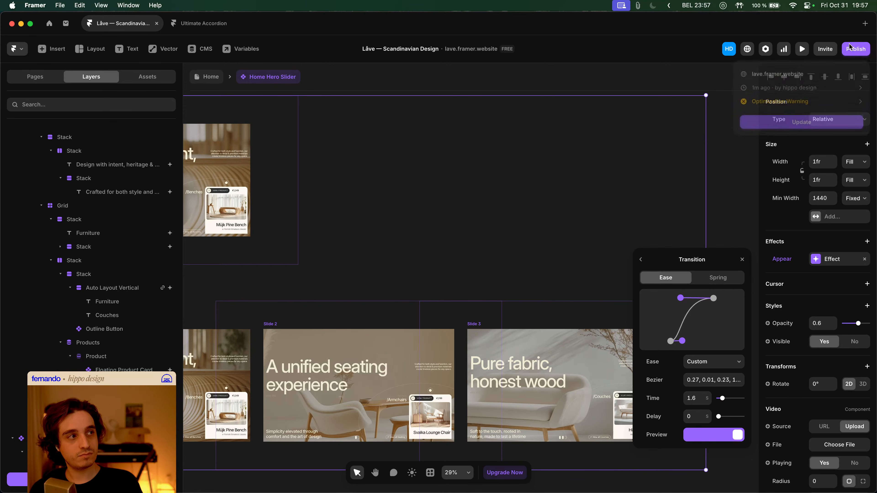
# - Publish the ease update, reload the live site, and replay Armchairs, Couches, Benches, Armchairs slides
pyautogui.click(806, 124)
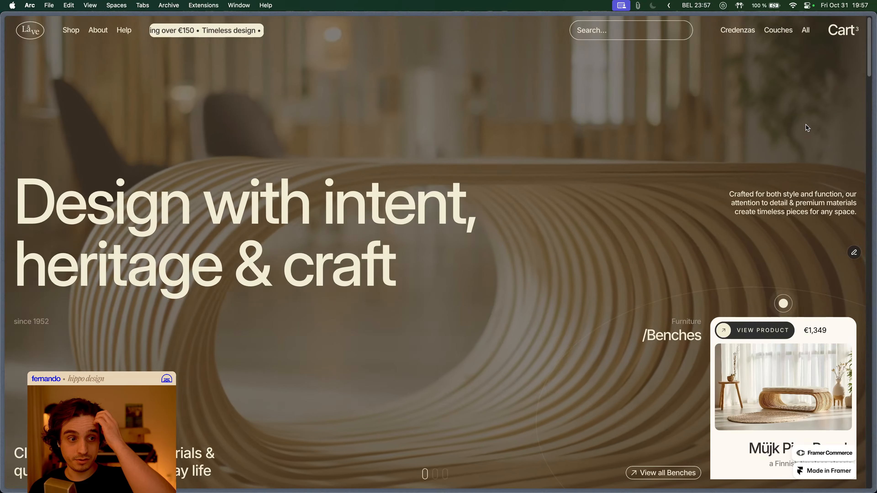
pyautogui.press('super+r')
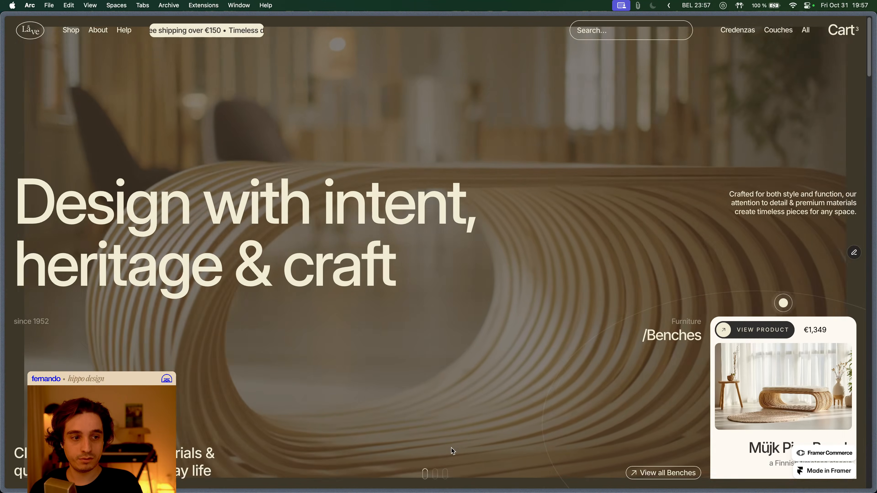
pyautogui.click(438, 473)
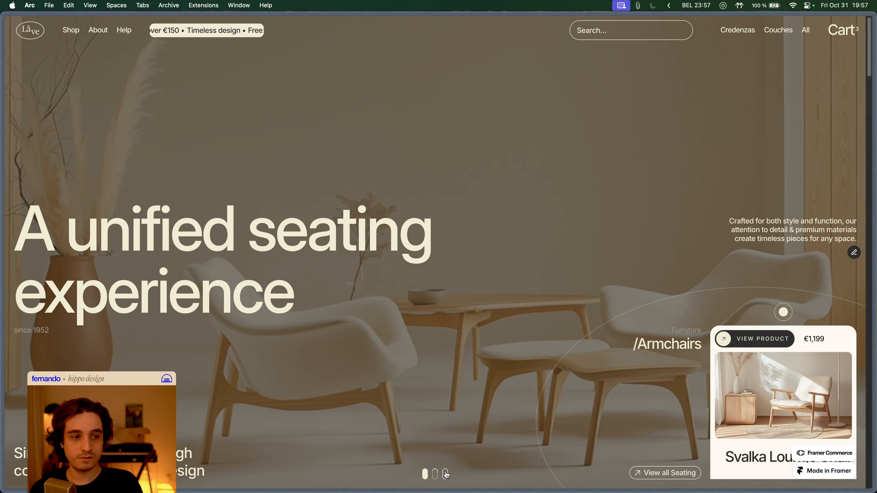
pyautogui.click(446, 474)
pyautogui.click(427, 474)
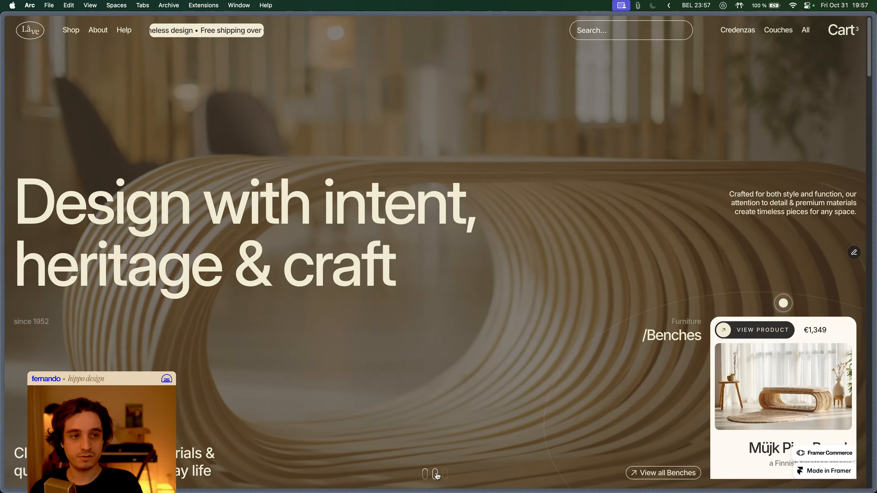
pyautogui.click(435, 474)
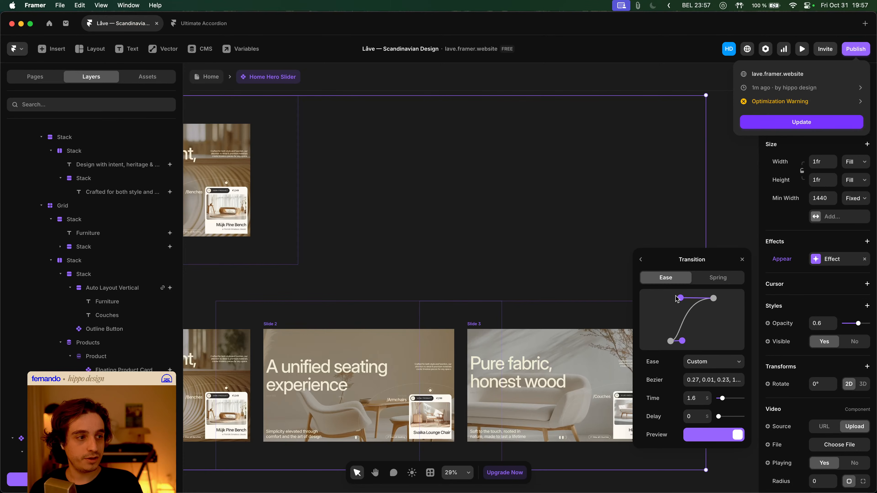
# - Change the hero video's enter-effect Scale to 1.2 and republish the site
pyautogui.click(641, 260)
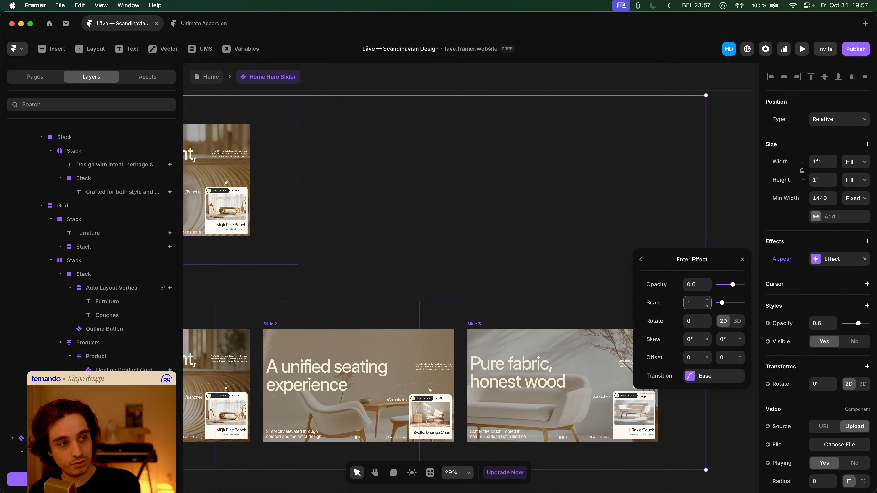
pyautogui.write('.2')
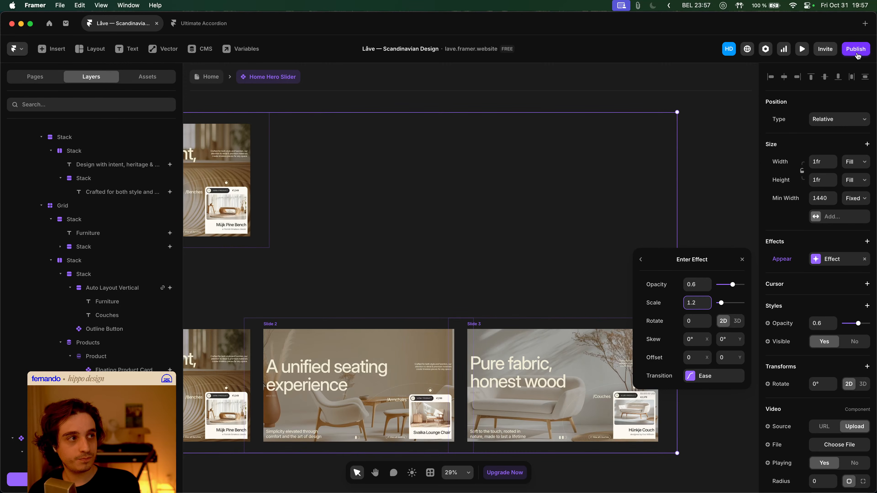
pyautogui.click(856, 49)
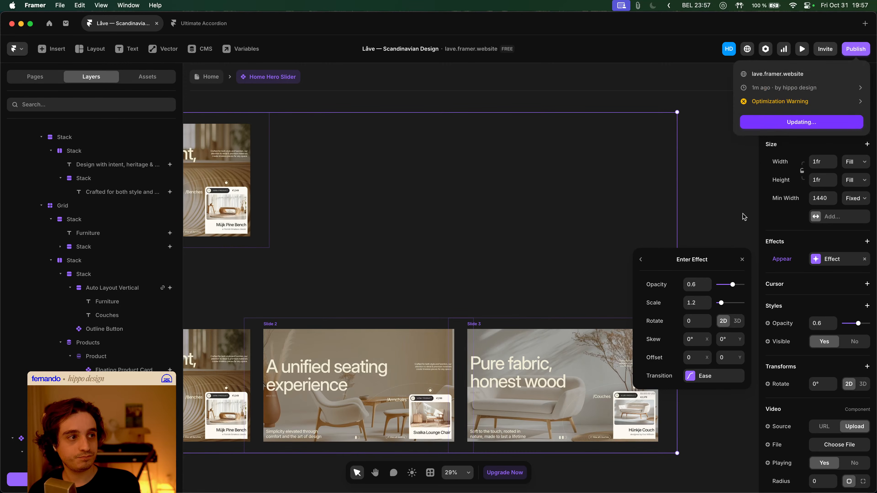
pyautogui.press('super+Tab')
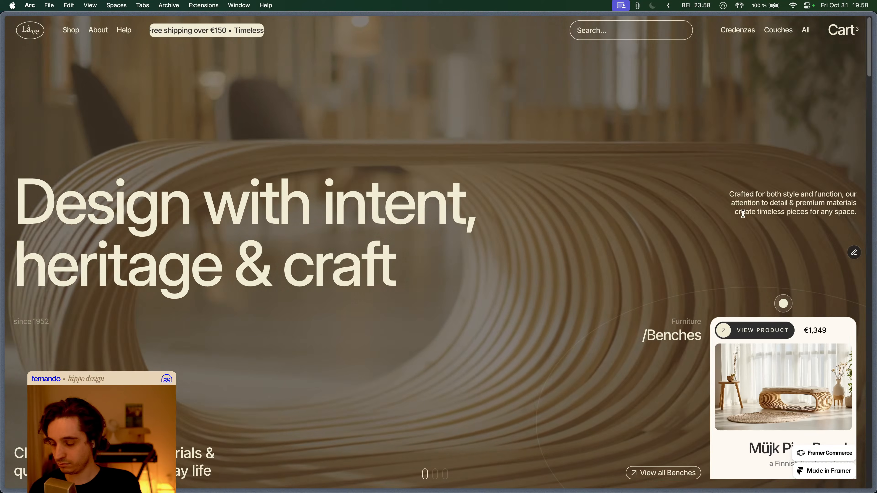
# - Reload the live site and cycle through Couches, Benches and Armchairs slides to judge the 1.2 scale
pyautogui.press('super+r')
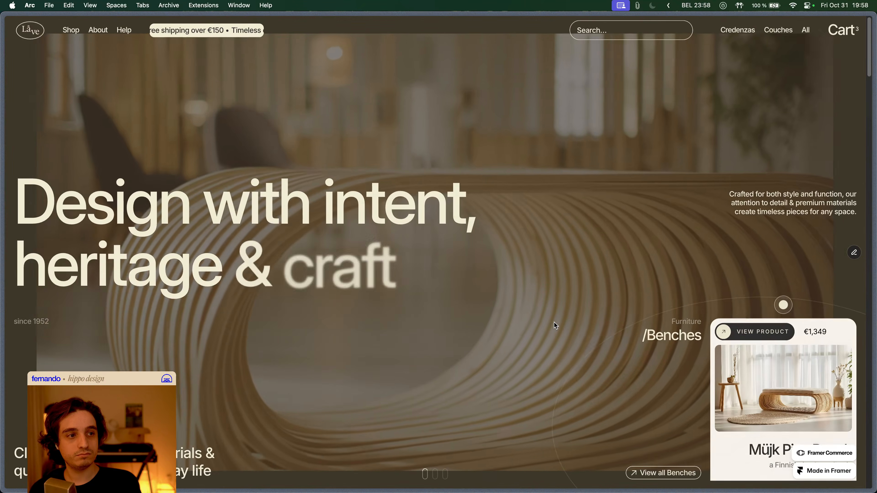
pyautogui.click(435, 474)
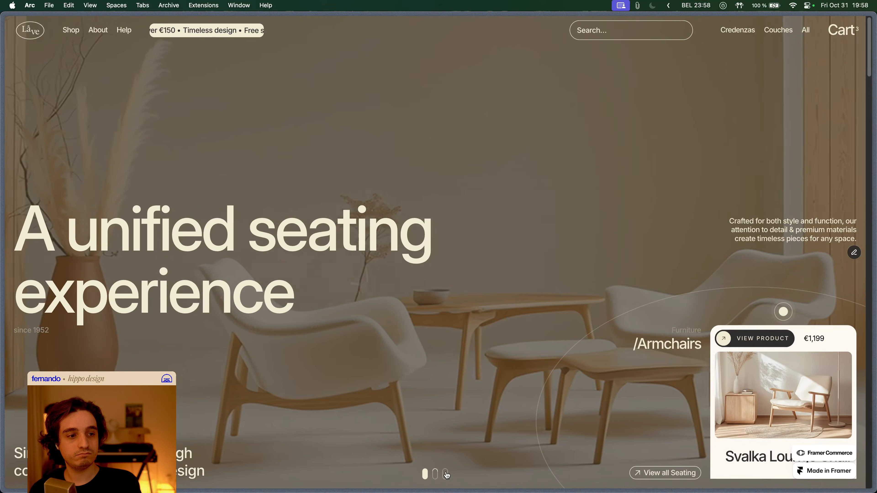
pyautogui.click(447, 475)
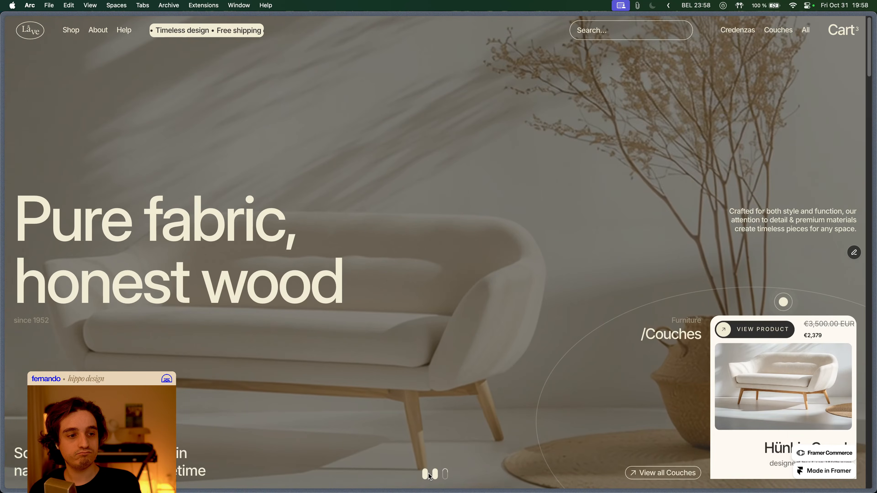
pyautogui.click(427, 477)
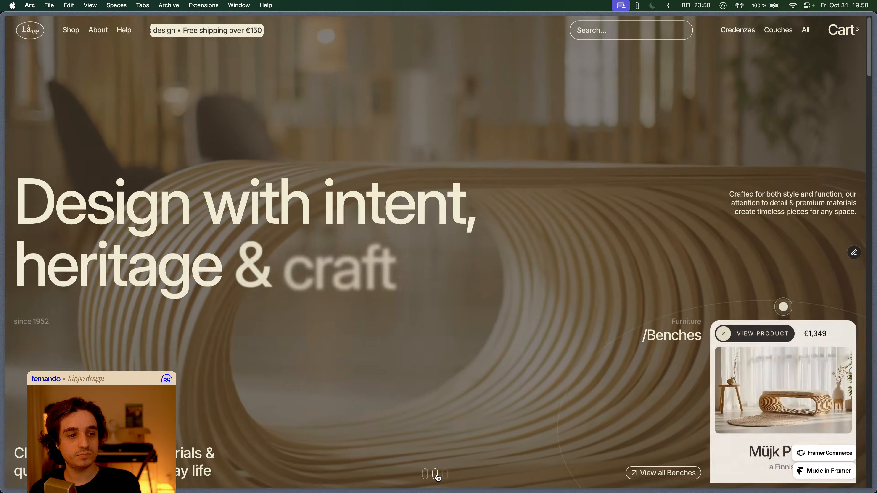
pyautogui.click(436, 476)
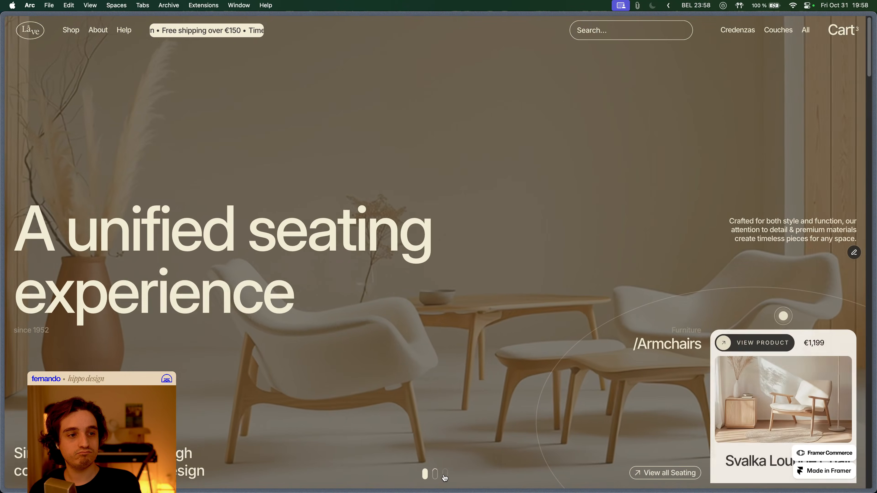
pyautogui.click(446, 477)
# - Change the enter-effect Scale to 1.4, publish the update, and reload the live site
pyautogui.press('super+Tab')
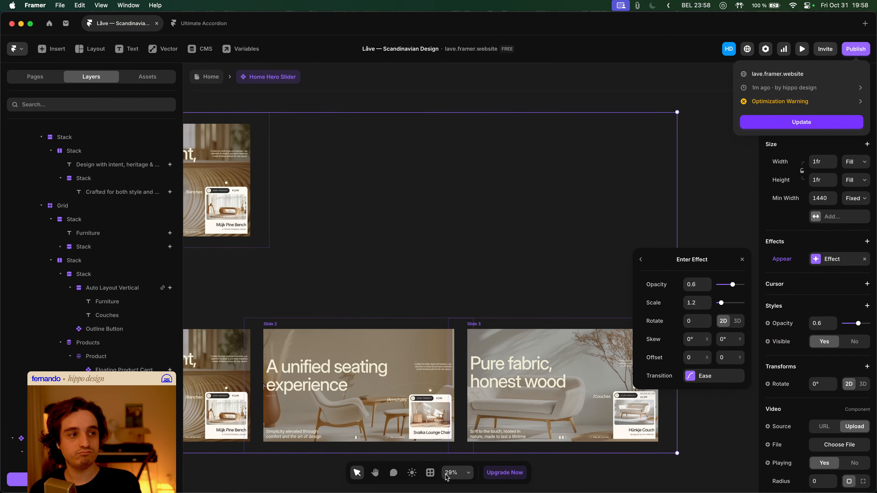
pyautogui.click(697, 302)
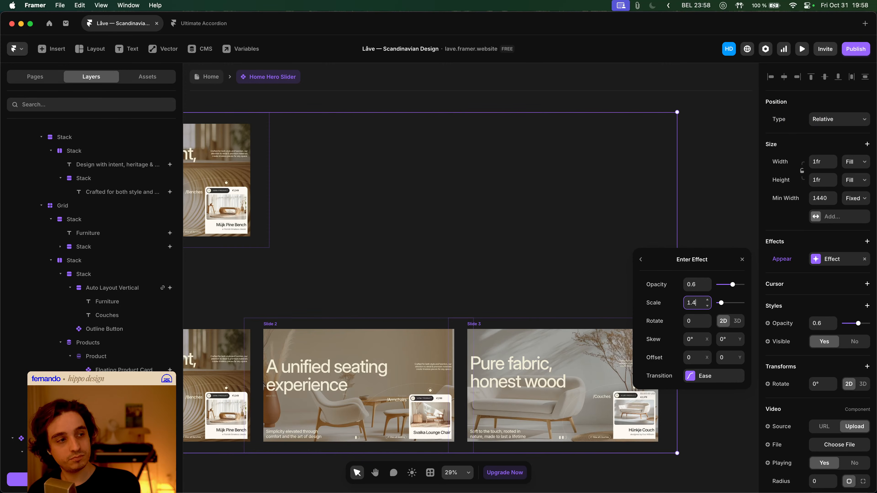
pyautogui.click(854, 48)
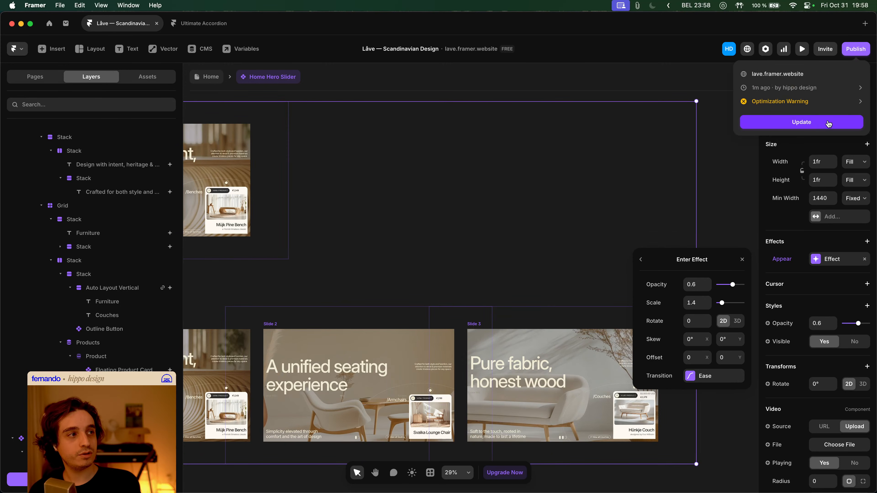
pyautogui.click(826, 122)
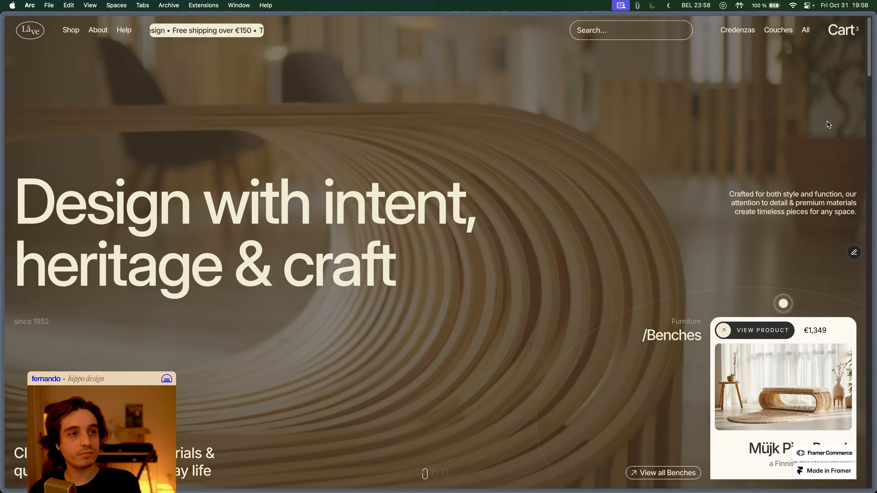
pyautogui.press('super+r')
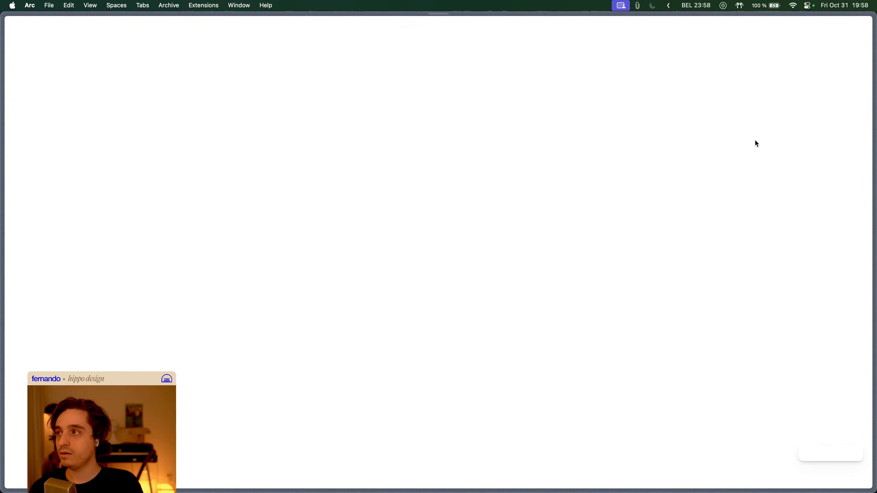
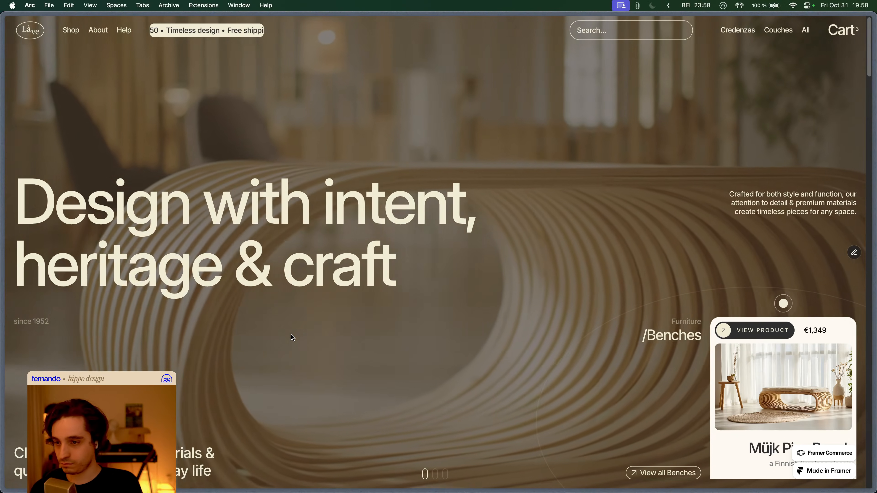
# - Reload the live Låve site and cycle through the Armchairs, Couches and Benches hero slides
pyautogui.press('cmd+r')
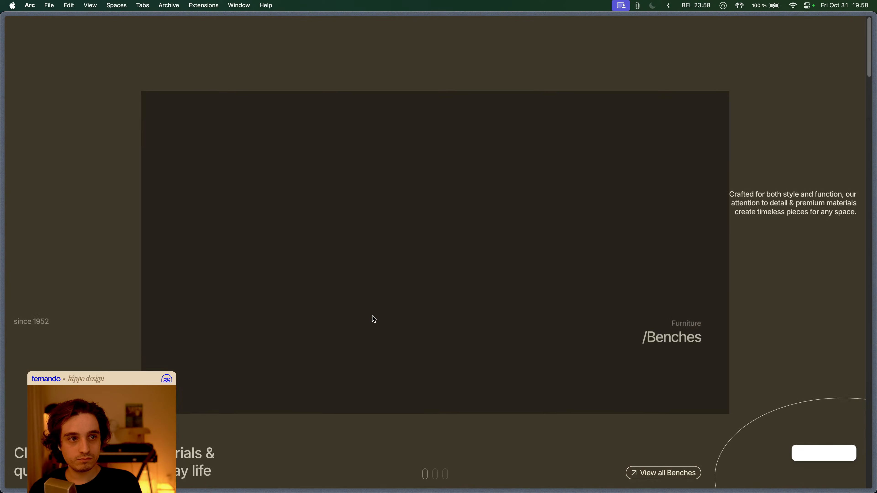
pyautogui.press('cmd+r')
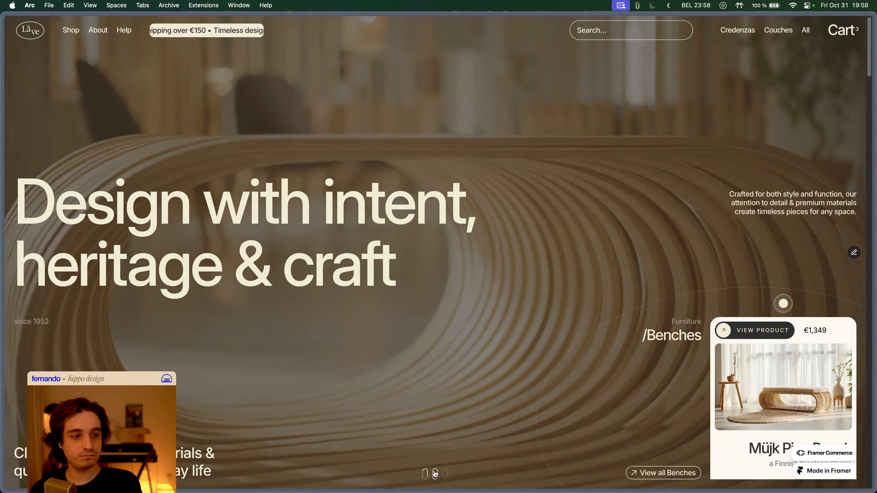
pyautogui.click(435, 474)
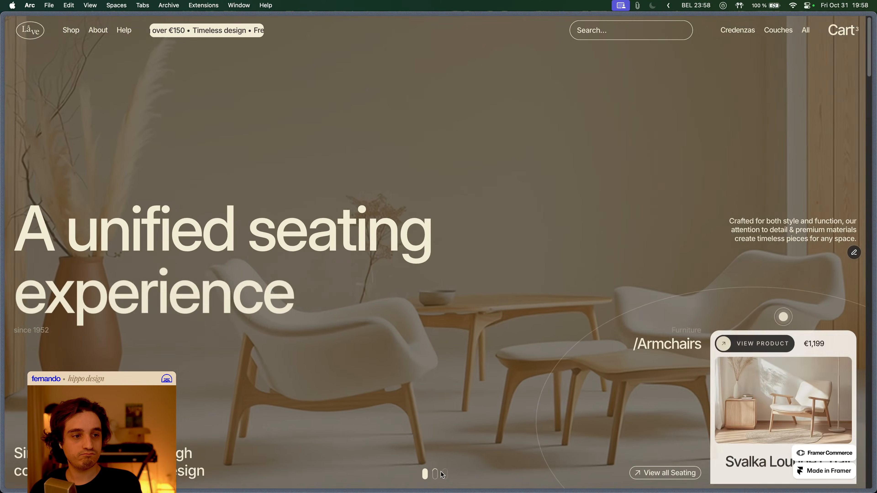
pyautogui.click(446, 474)
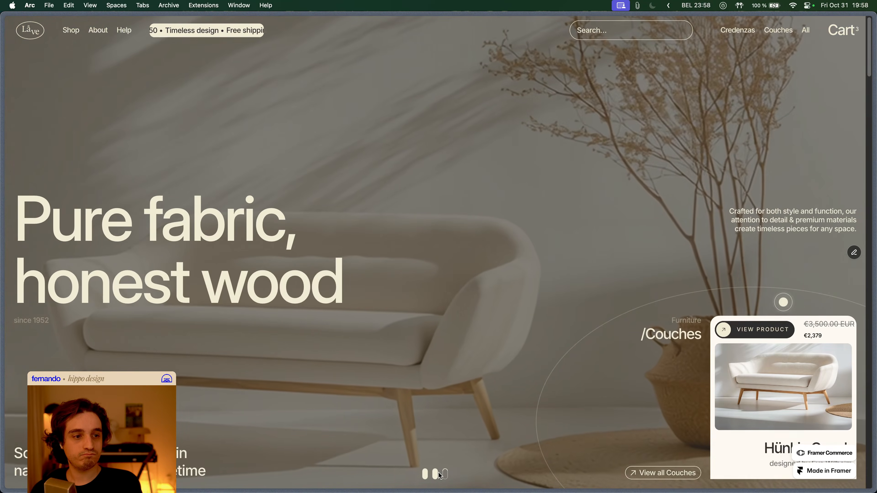
pyautogui.click(425, 474)
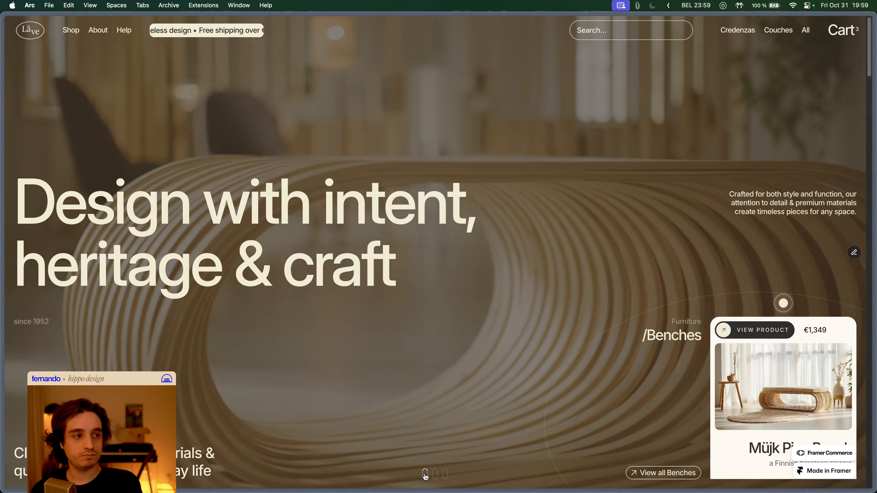
pyautogui.click(435, 475)
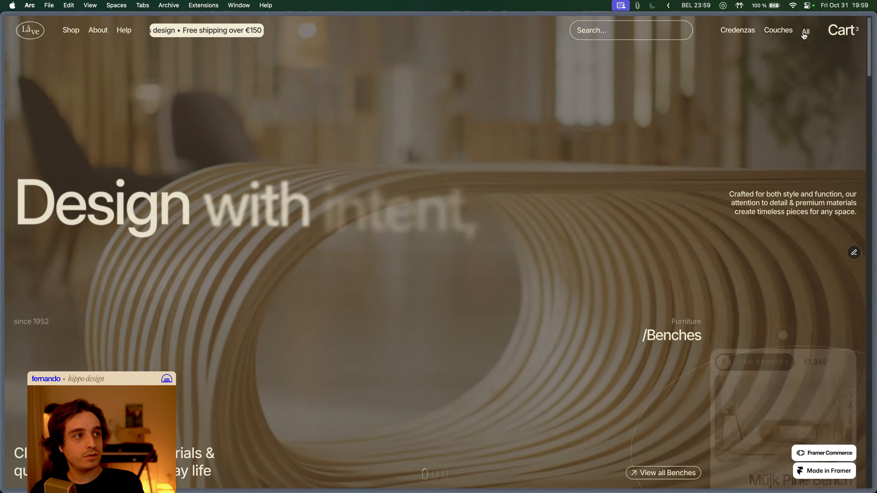
# - Open the All Products page and preview the Shop megamenu, then return to Framer
pyautogui.click(805, 35)
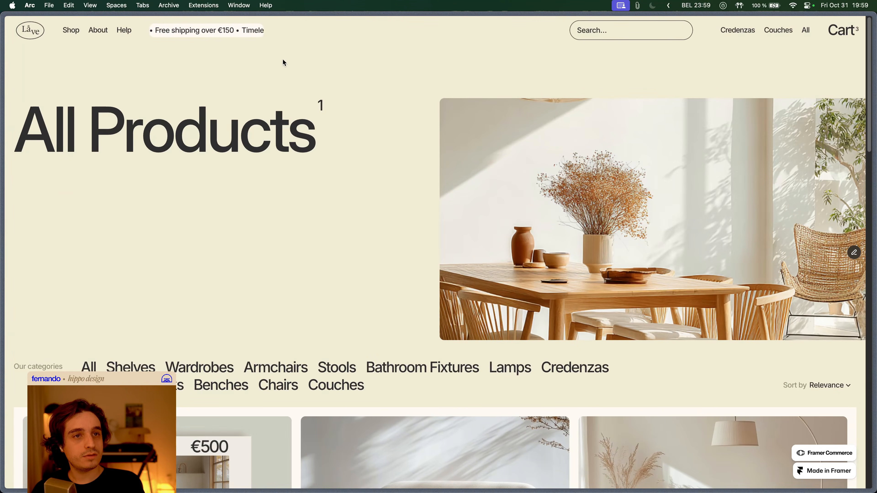
pyautogui.moveTo(123, 32)
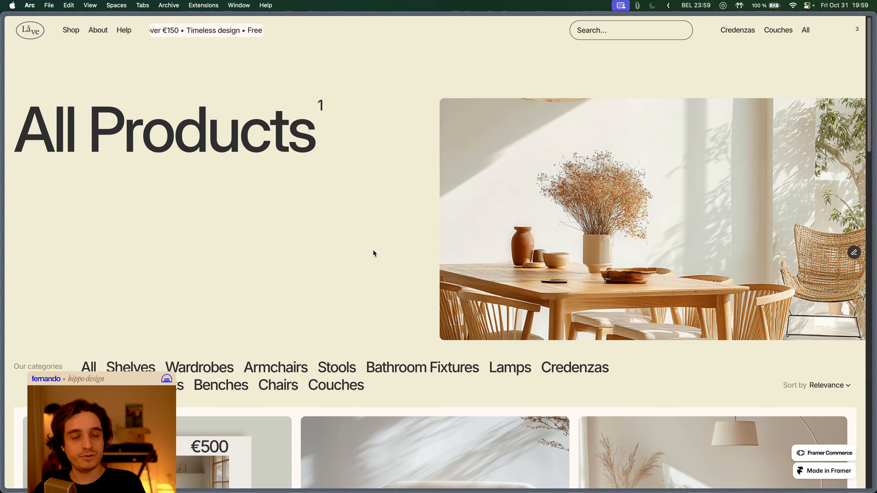
pyautogui.press('super+Tab')
# - Dismiss the publish and effect panels and go back to the Home page canvas
pyautogui.click(373, 252)
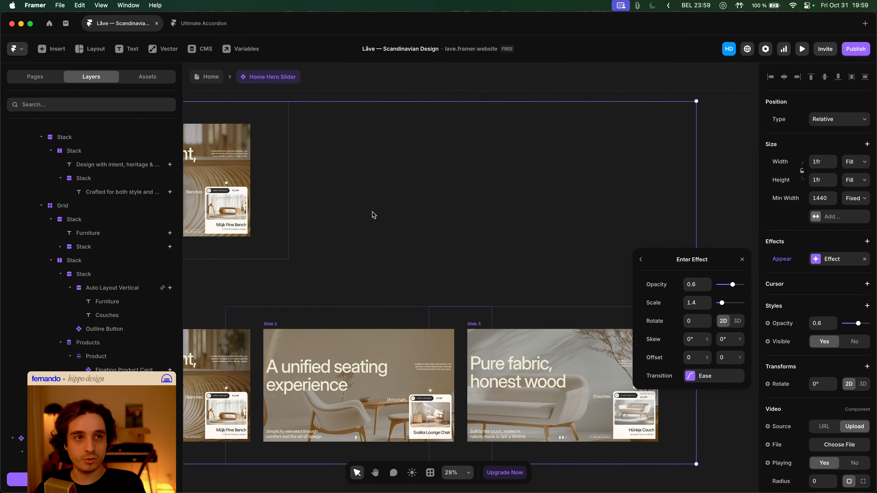
pyautogui.scroll(-5, 372, 212)
pyautogui.click(308, 137)
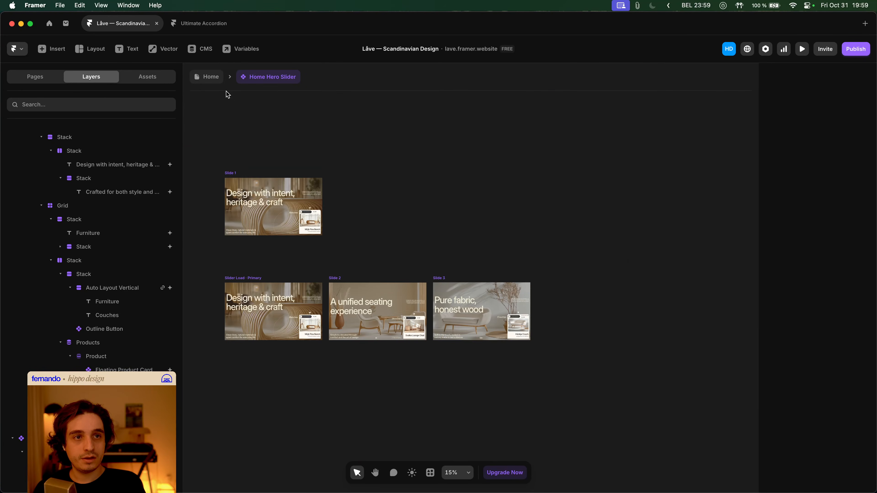
pyautogui.click(210, 79)
pyautogui.scroll(4, 333, 188)
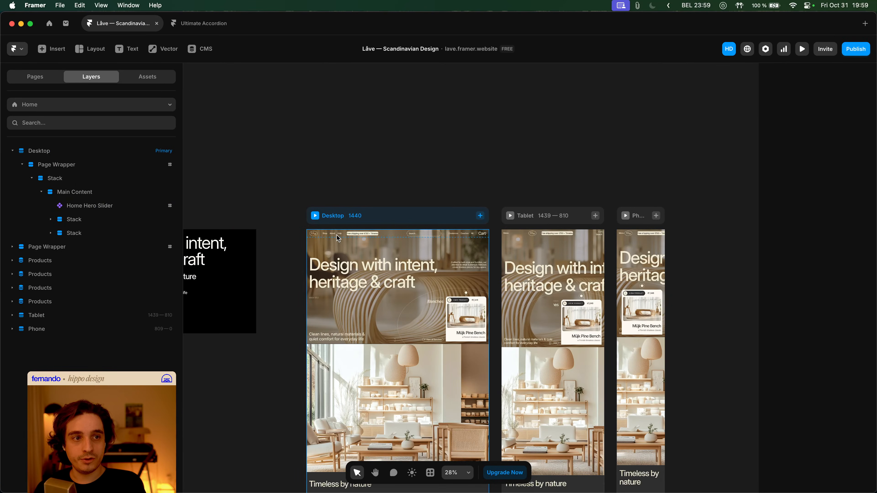
# - Enter the Main layout and Navbar component and select the Desktop / Dark BG — Megamenu 1 variant
pyautogui.doubleClick(337, 238)
pyautogui.click(297, 128)
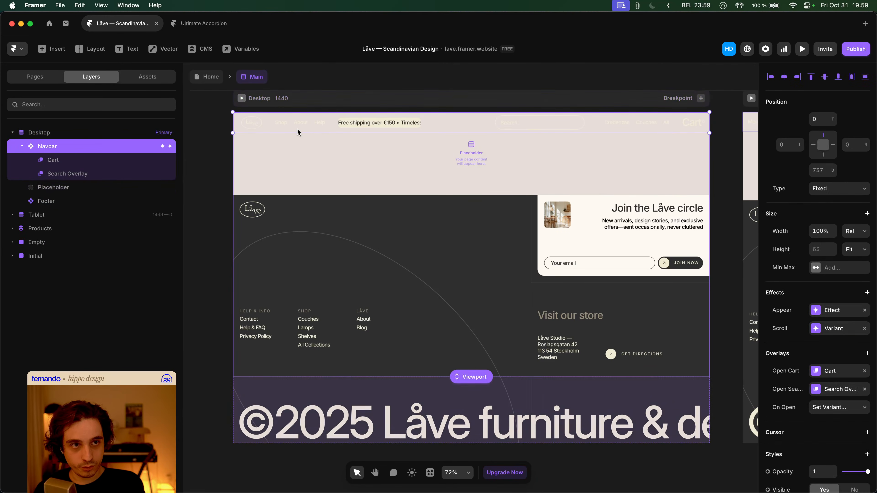
pyautogui.doubleClick(317, 125)
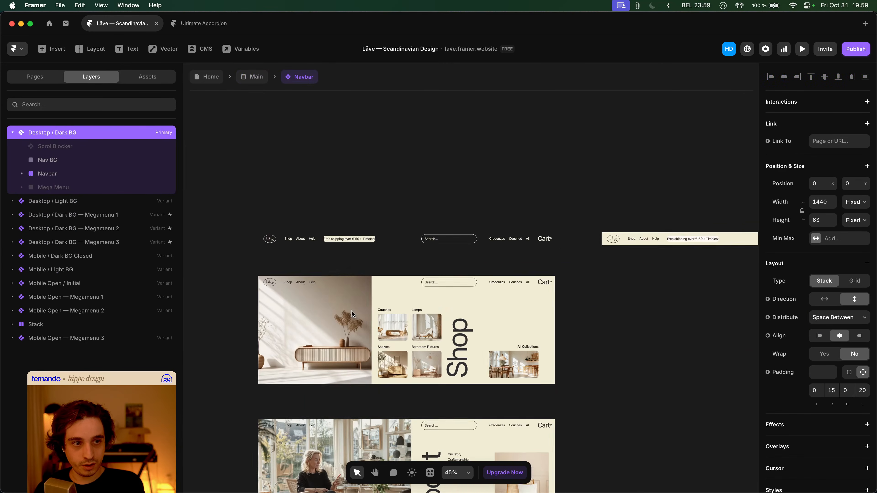
pyautogui.click(426, 298)
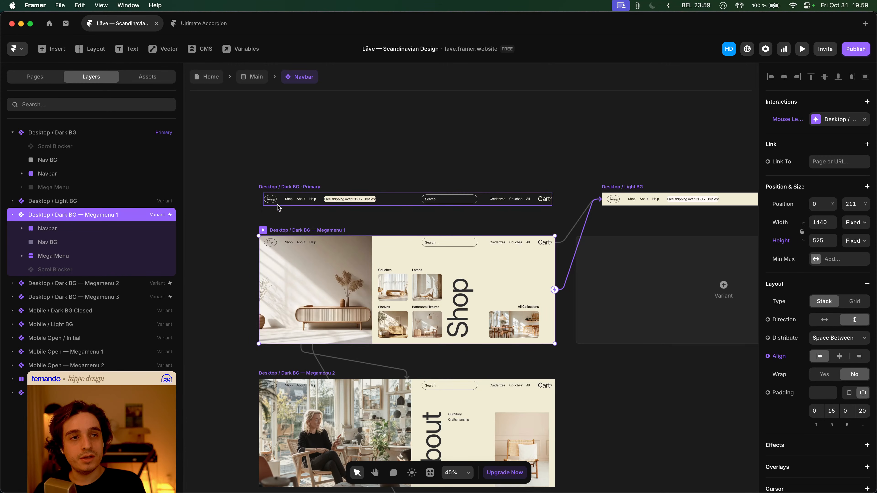
pyautogui.press('super+Tab')
# - Watch the Shop megamenu open on the live All Products page, then go back to Framer
pyautogui.moveTo(78, 38)
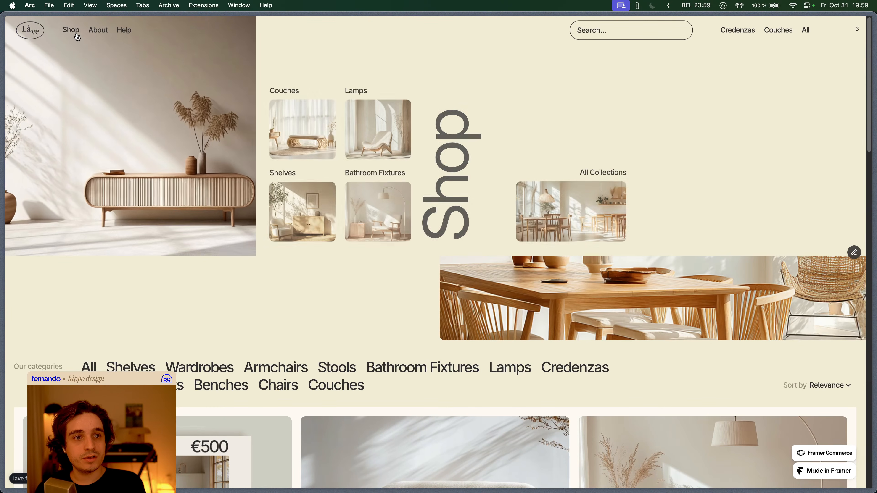
pyautogui.press('super+Tab')
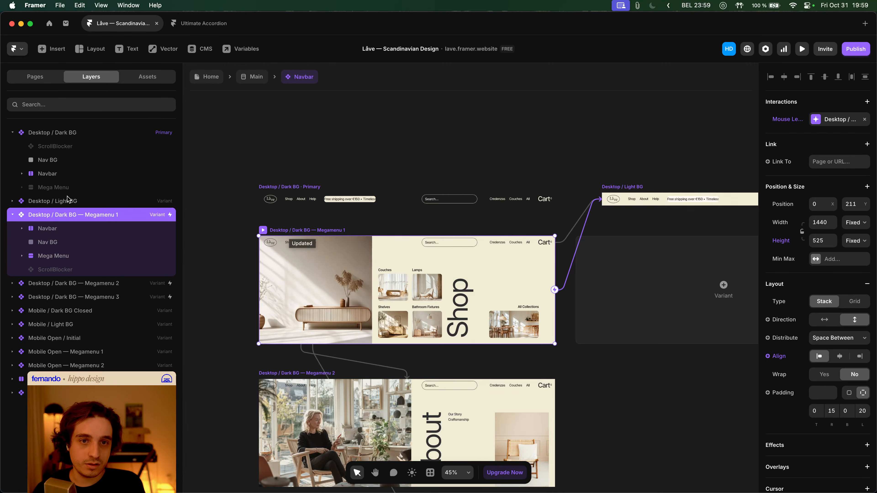
# - Add a new frame inside the Megamenu 1 variant sized 100% wide and 100% tall
pyautogui.click(87, 244)
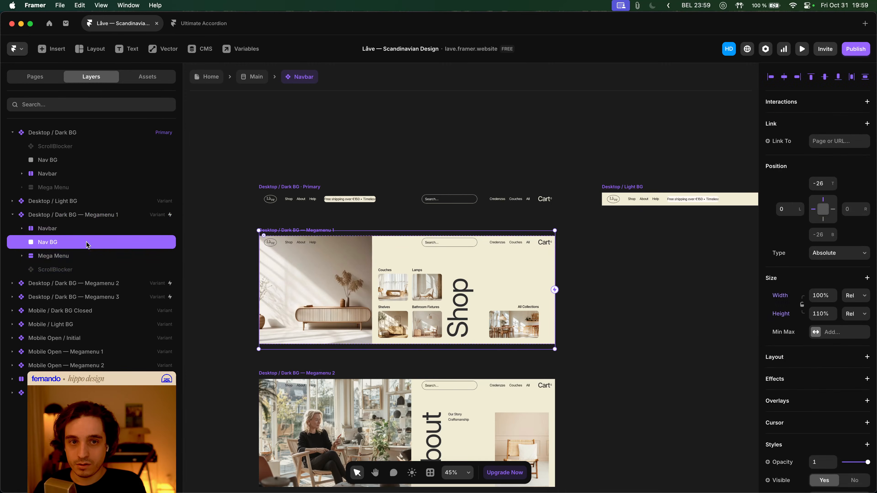
pyautogui.click(217, 230)
pyautogui.click(225, 240)
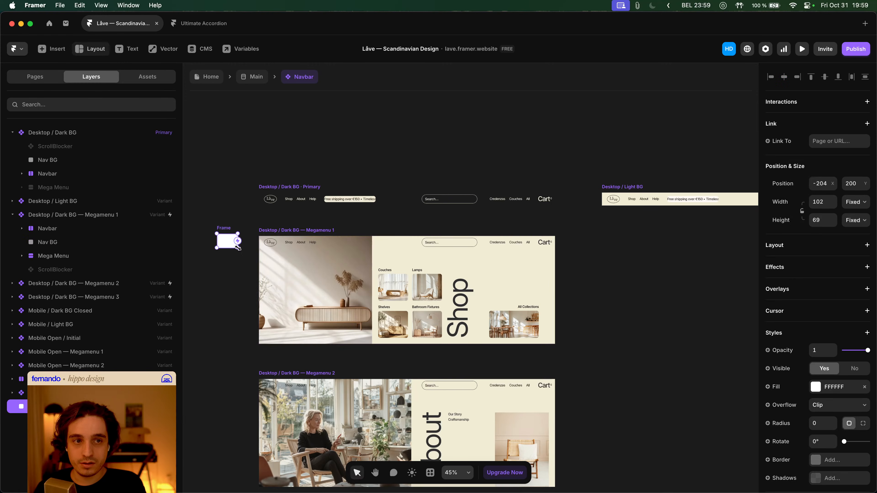
pyautogui.click(186, 251)
pyautogui.press('super+v')
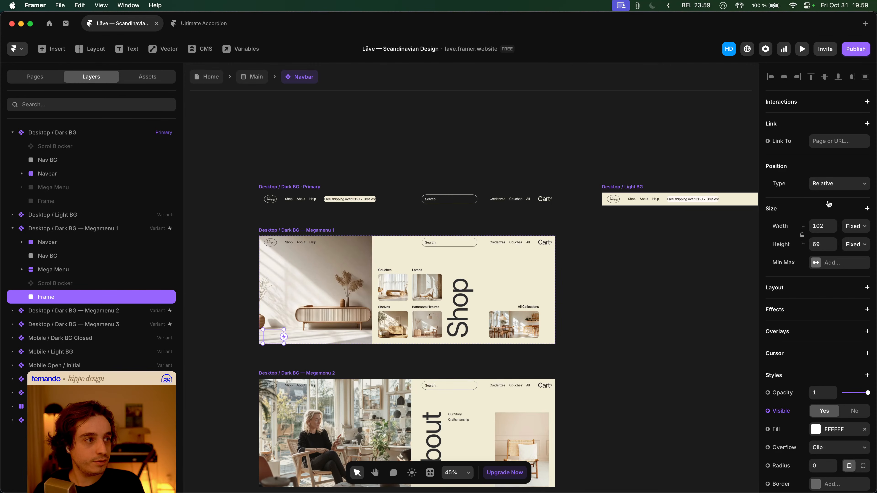
pyautogui.click(820, 225)
pyautogui.write('100%')
pyautogui.press('Tab')
pyautogui.write('100%')
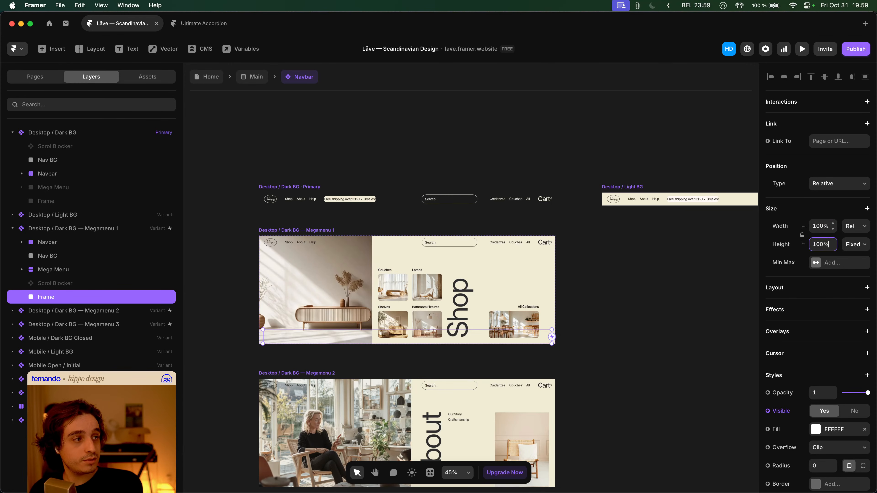
pyautogui.press('Return')
# - Make the frame absolute, 100% wide, viewport height (100vh), and Z Index 0
pyautogui.click(833, 180)
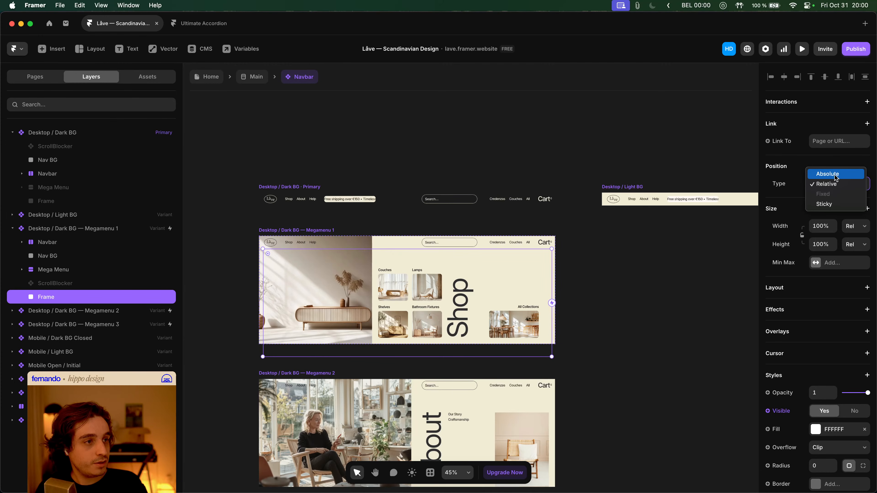
pyautogui.click(834, 175)
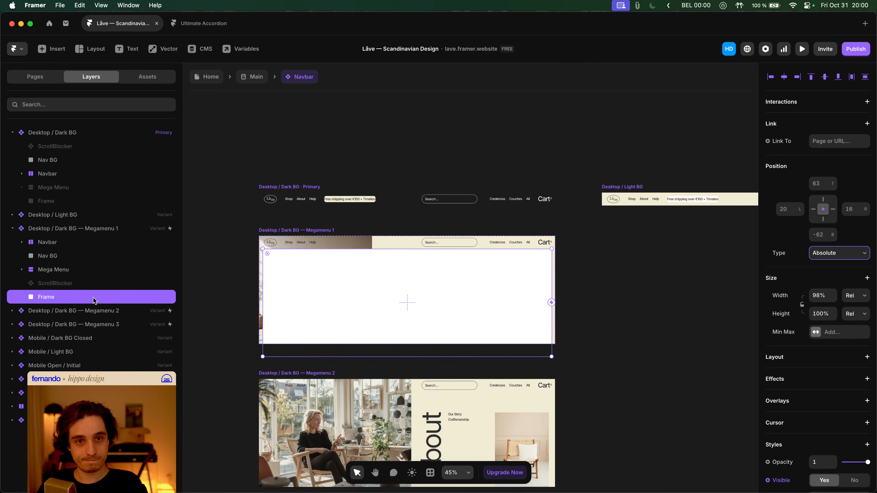
pyautogui.click(825, 294)
pyautogui.write('100%')
pyautogui.press('Return')
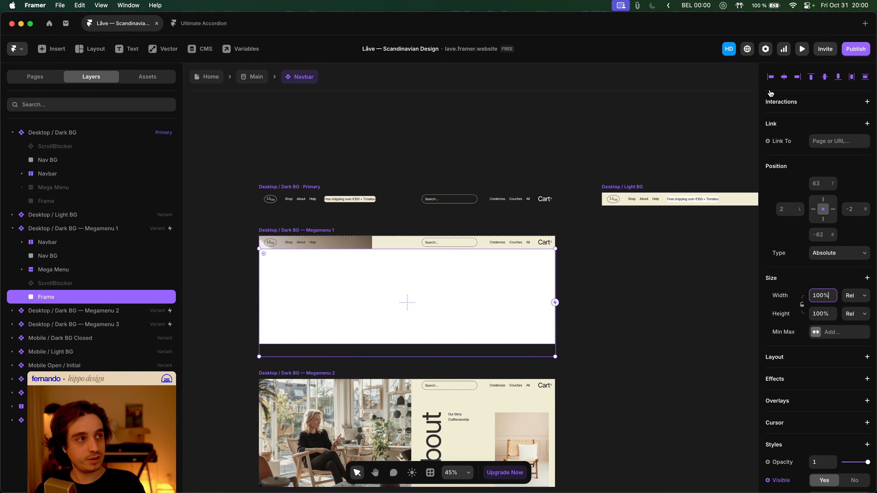
pyautogui.click(859, 317)
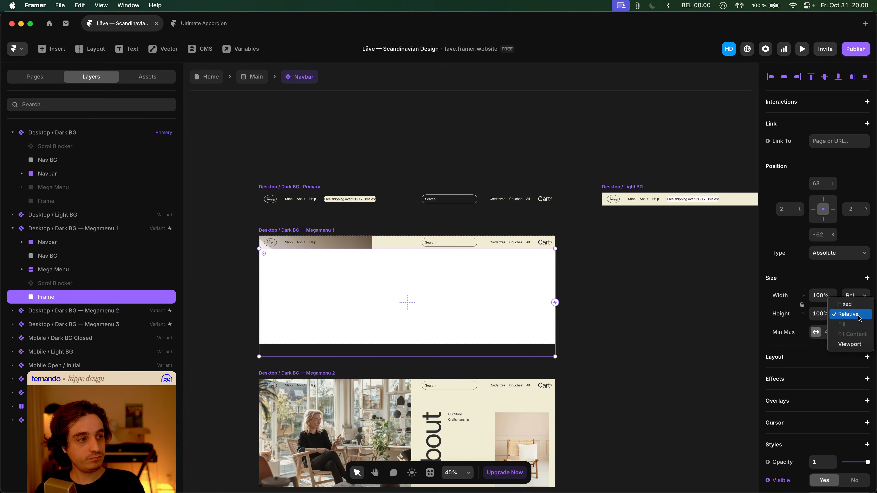
pyautogui.click(852, 347)
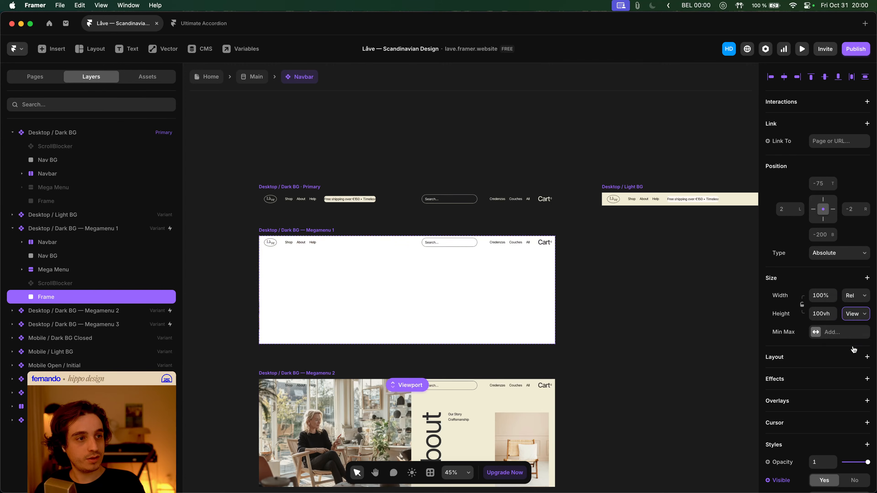
pyautogui.click(80, 299)
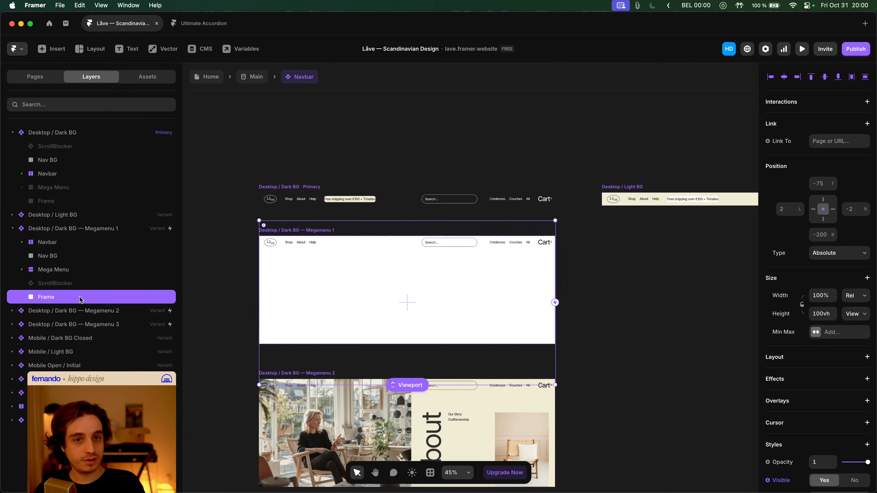
pyautogui.scroll(-5, 822, 419)
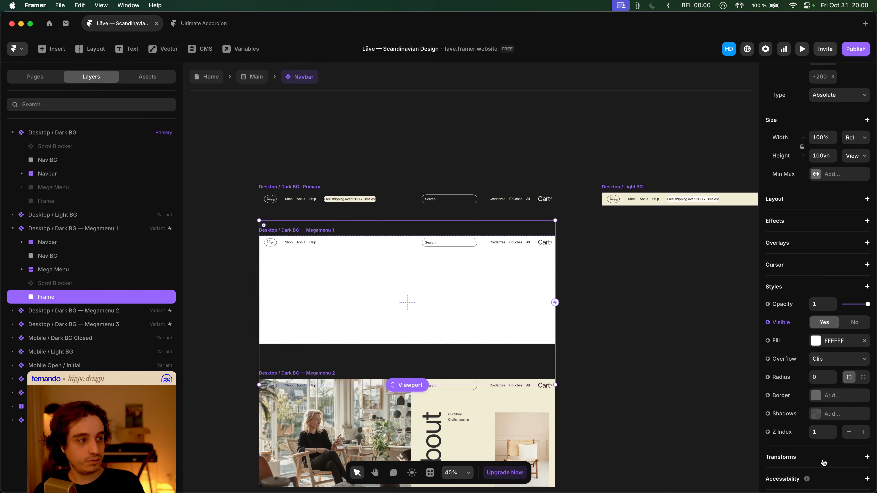
pyautogui.click(848, 432)
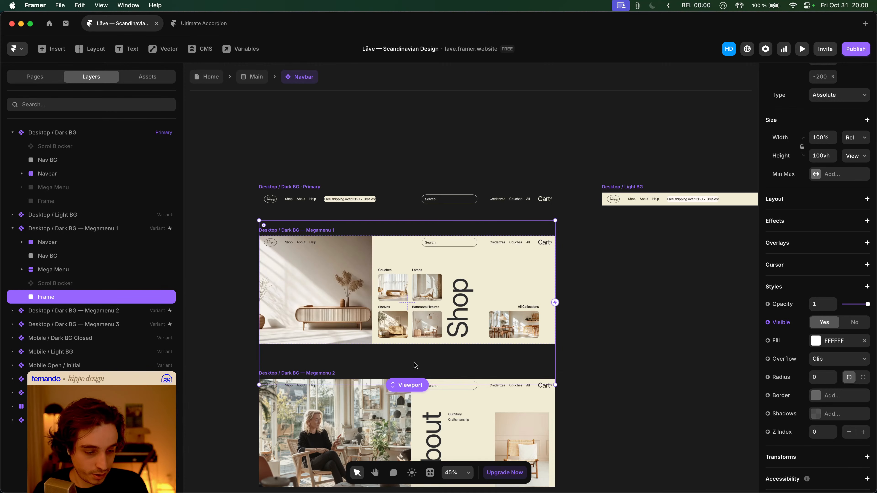
# - Fill the backdrop frame with the Black colour style at 75% opacity
pyautogui.click(839, 340)
pyautogui.click(670, 426)
pyautogui.click(721, 318)
pyautogui.write('75')
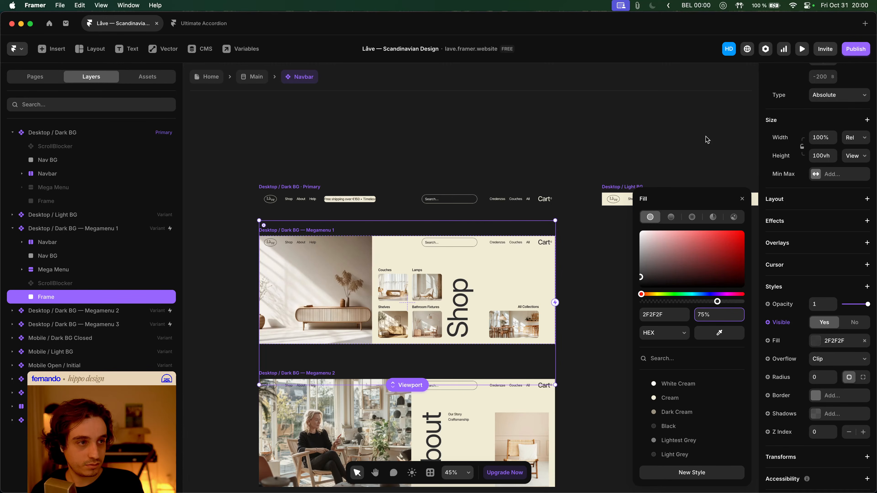
# - Pin the backdrop frame with Top, Left and Right offsets of 0
pyautogui.scroll(3, 827, 153)
pyautogui.click(822, 143)
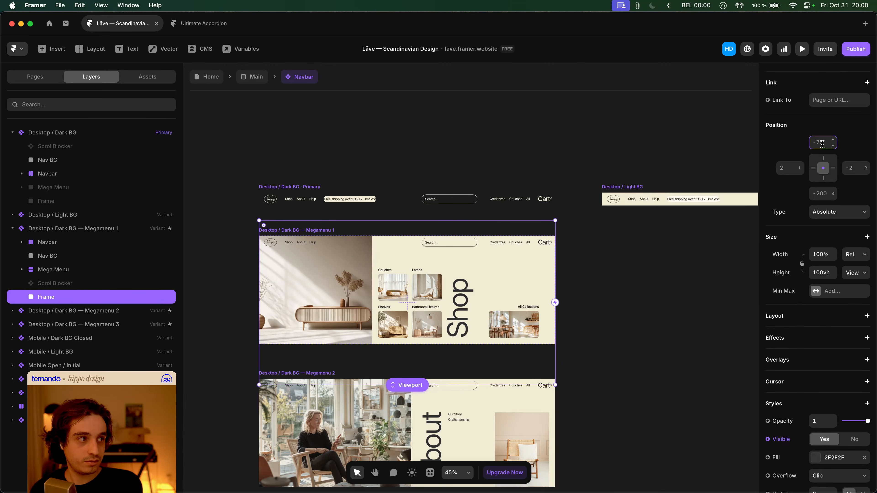
pyautogui.write('0')
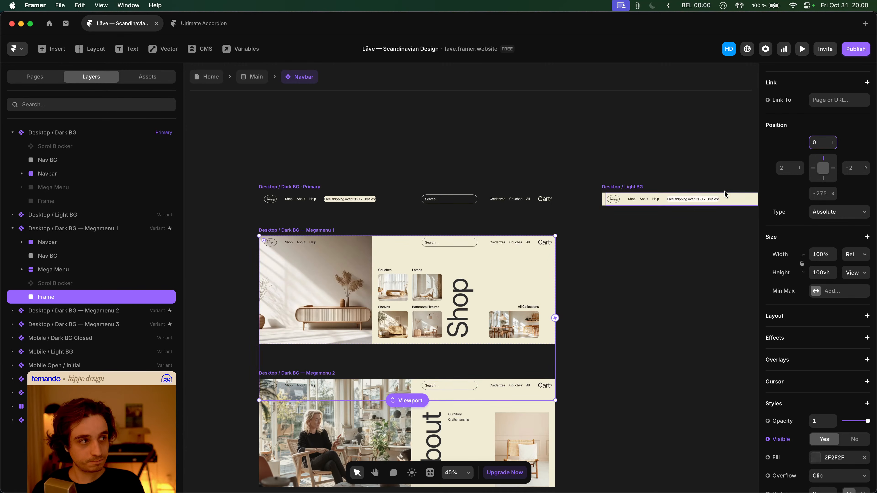
pyautogui.click(786, 169)
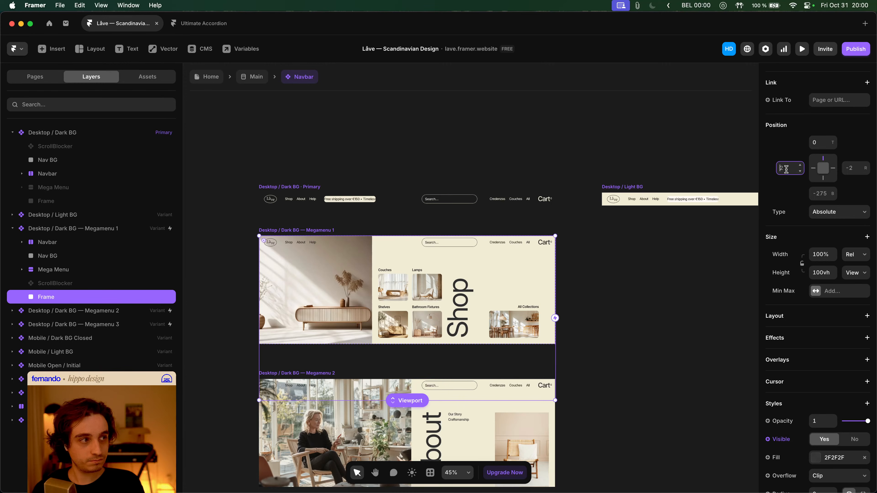
pyautogui.press('BackSpace')
pyautogui.write('0')
pyautogui.click(855, 167)
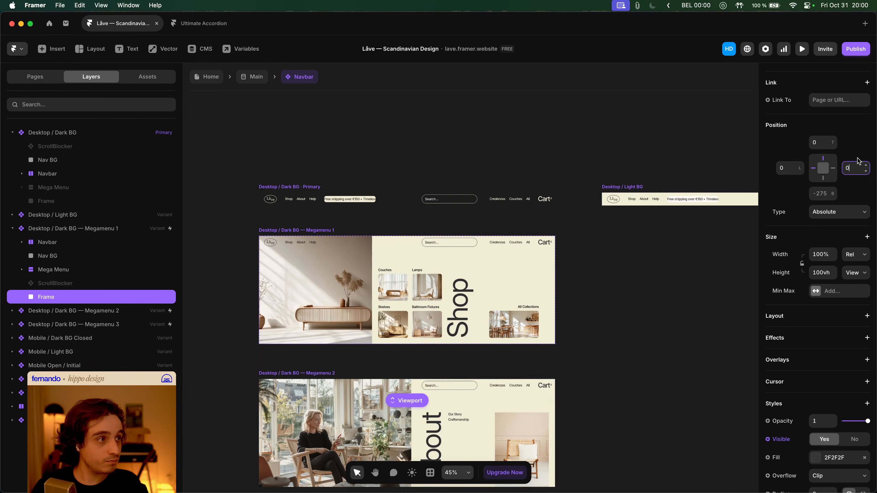
pyautogui.press('Tab')
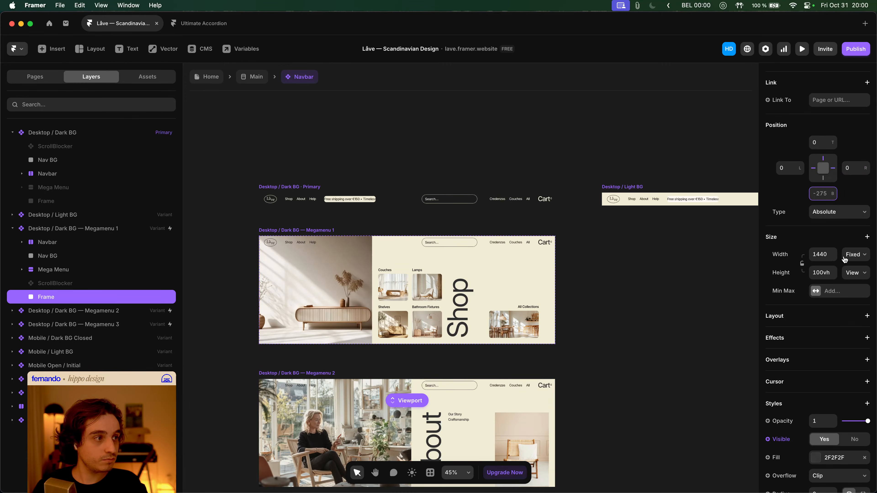
# - Set the frame width to 100% relative and publish the site update
pyautogui.click(853, 257)
pyautogui.click(854, 271)
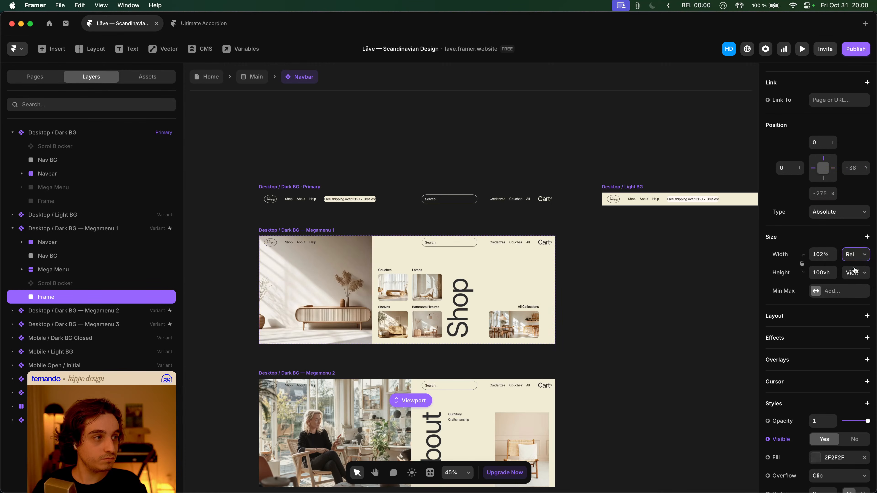
pyautogui.doubleClick(826, 254)
pyautogui.write('100')
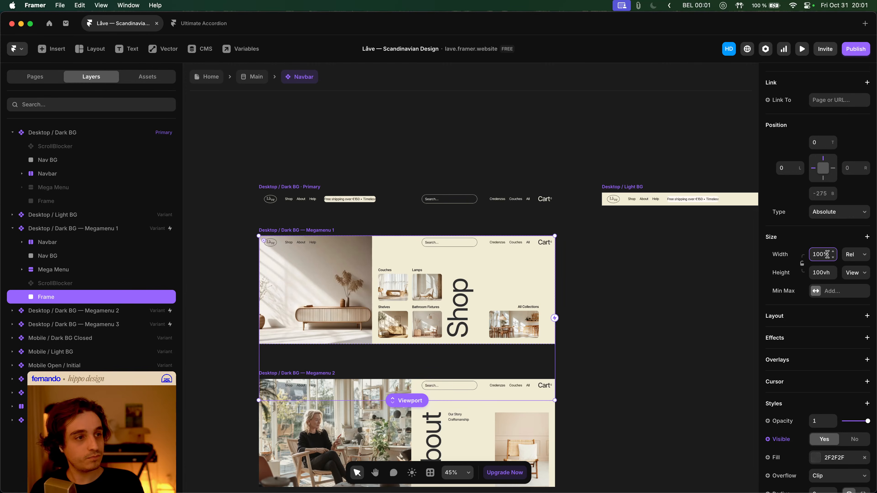
pyautogui.click(855, 50)
pyautogui.click(778, 125)
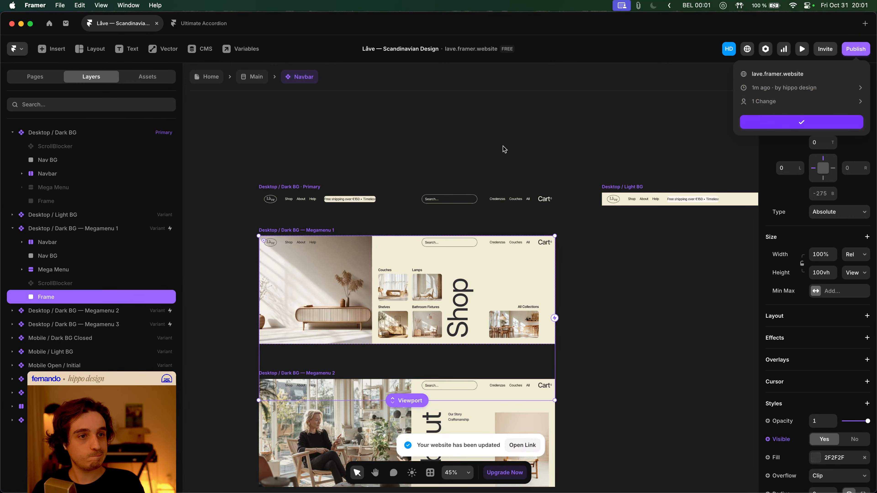
# - Reload the live site, open the Shop megamenu to check the backdrop, then return to Framer
pyautogui.press('super+Tab')
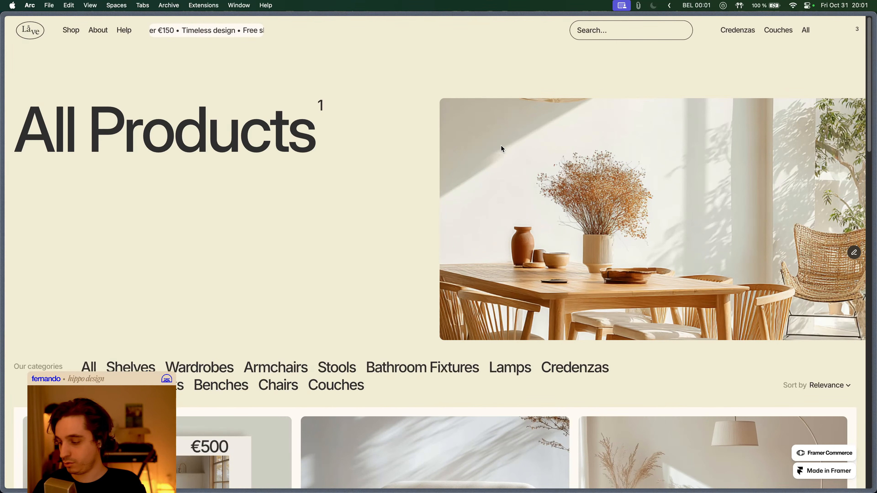
pyautogui.press('super+r')
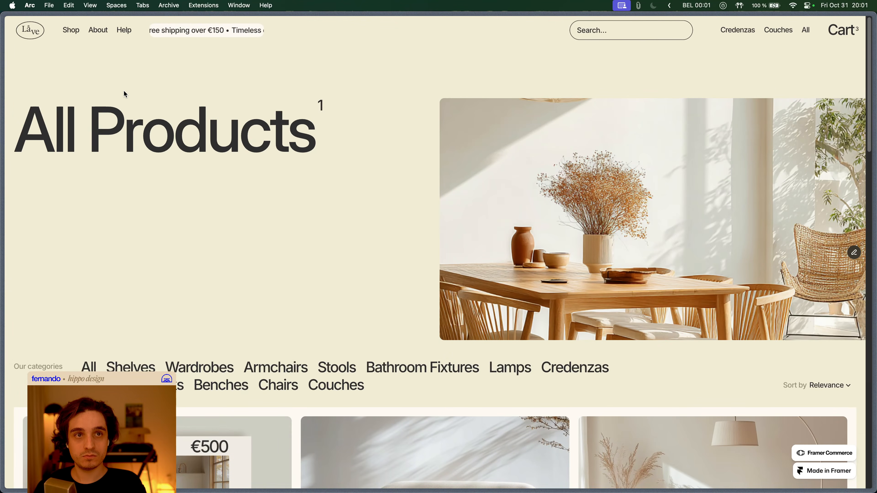
pyautogui.click(73, 33)
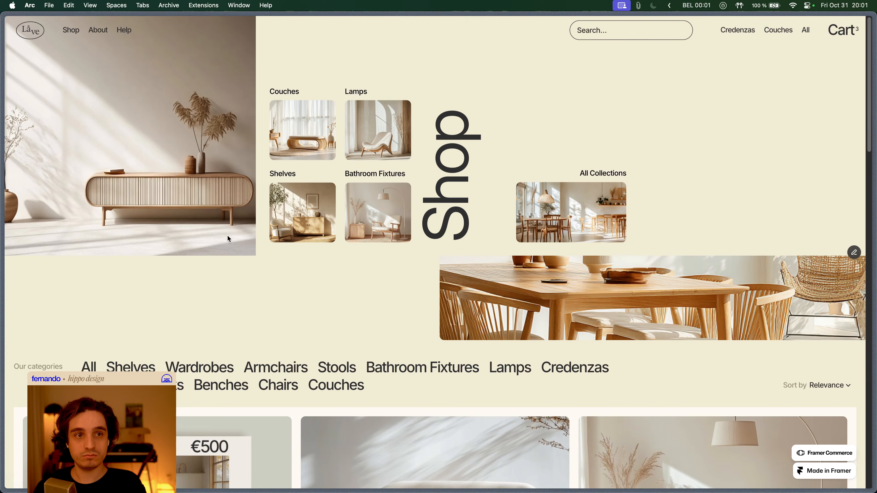
pyautogui.press('super+Tab')
pyautogui.scroll(-4, 386, 176)
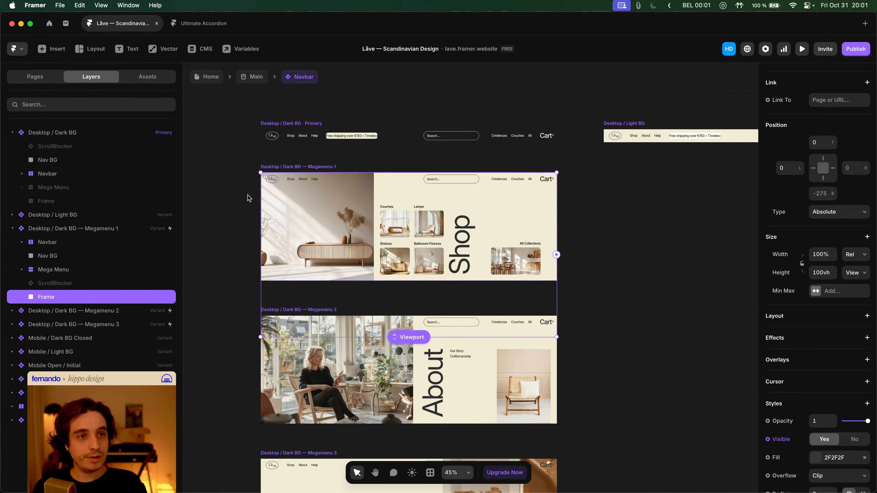
# - Try Overflow Visible on Megamenu 1, revert it to Hidden, and delete the backdrop Frame
pyautogui.click(61, 233)
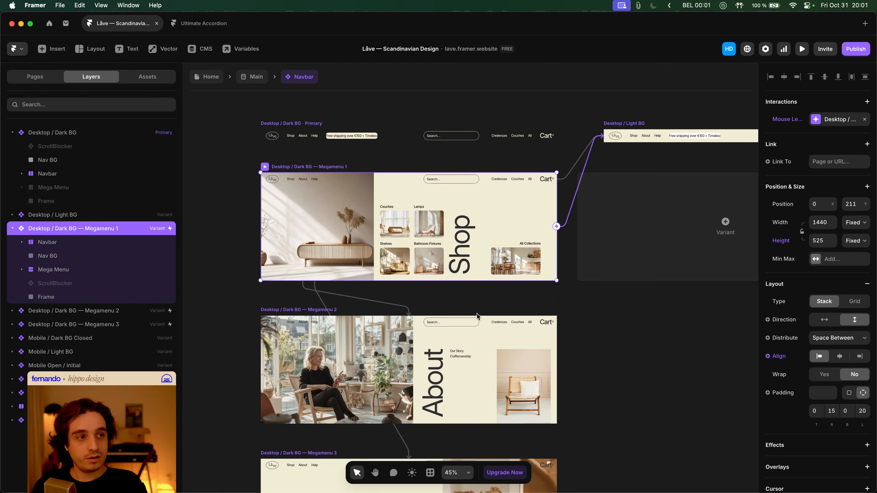
pyautogui.scroll(-5, 840, 364)
pyautogui.click(833, 379)
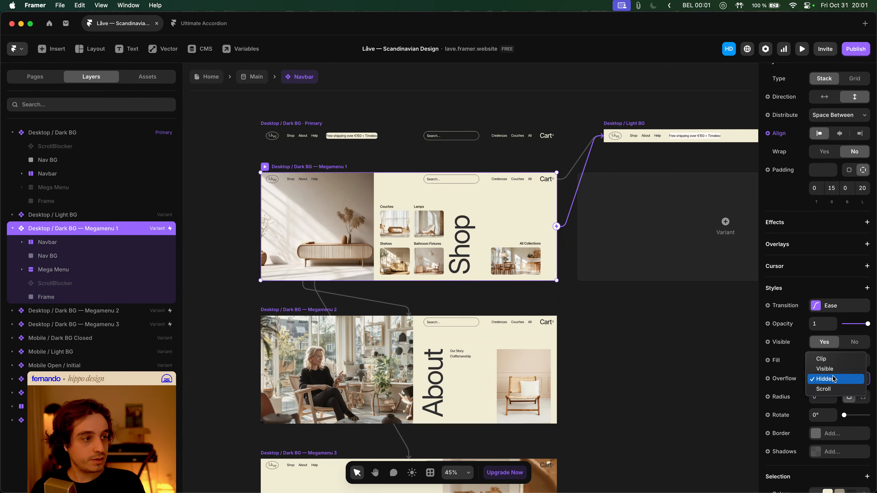
pyautogui.click(832, 369)
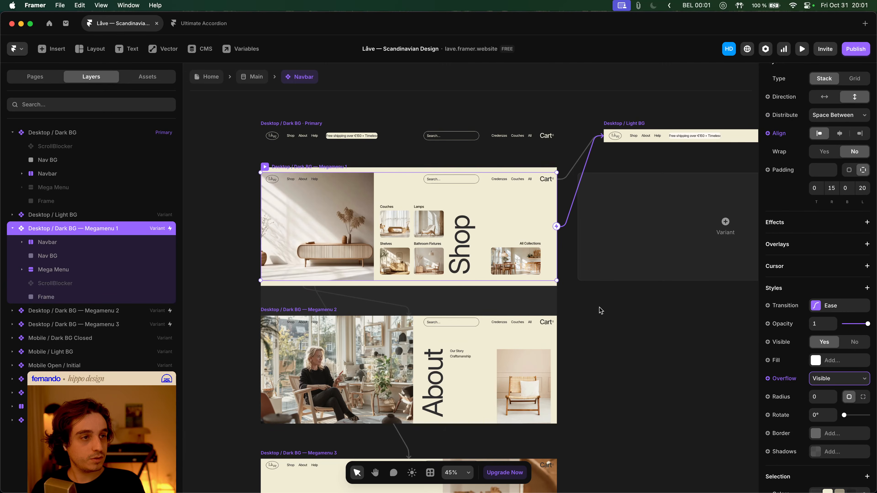
pyautogui.press('super+z')
pyautogui.press('super+shift+z')
pyautogui.press('super+z')
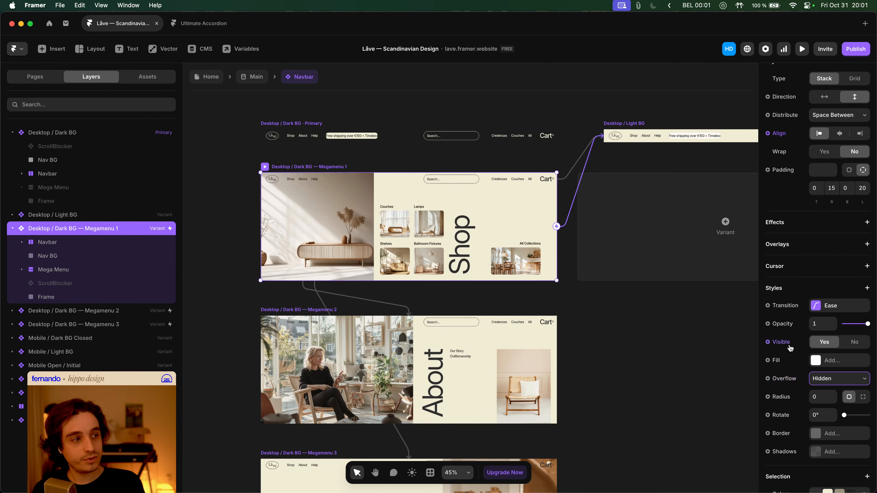
pyautogui.click(90, 298)
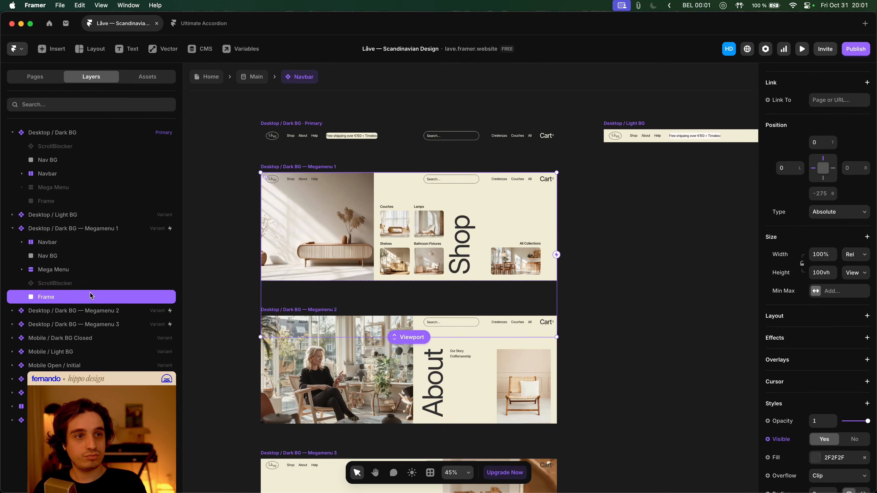
pyautogui.press('BackSpace')
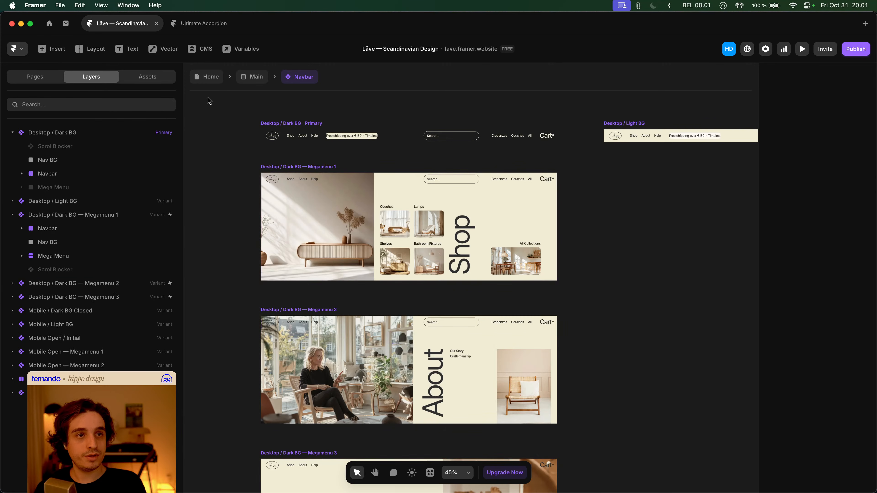
# - Enter the Main layout and Navbar component, inspect the Mega Menu layer, and zoom out over the variants
pyautogui.click(96, 228)
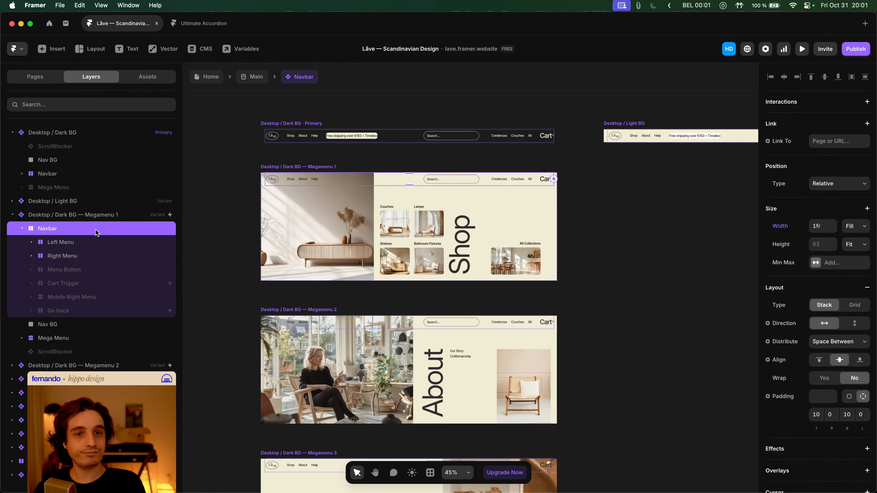
pyautogui.click(252, 77)
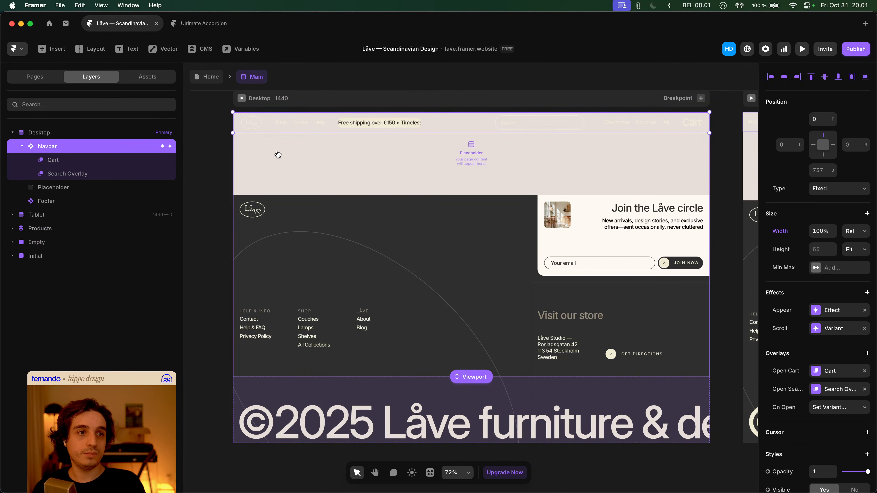
pyautogui.doubleClick(279, 129)
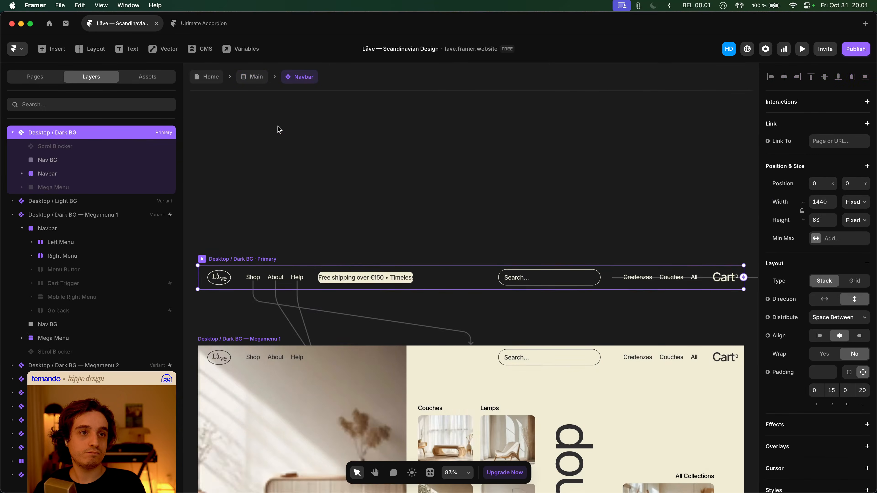
pyautogui.click(87, 189)
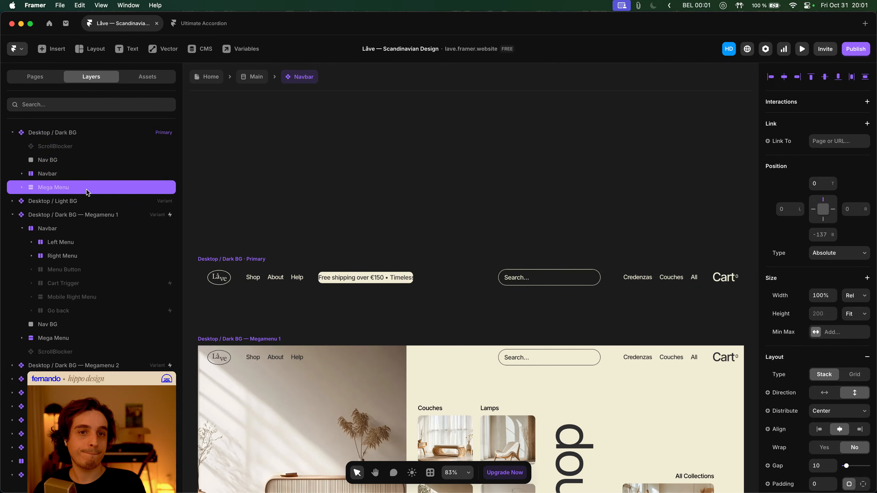
pyautogui.click(285, 313)
pyautogui.scroll(-7, 290, 307)
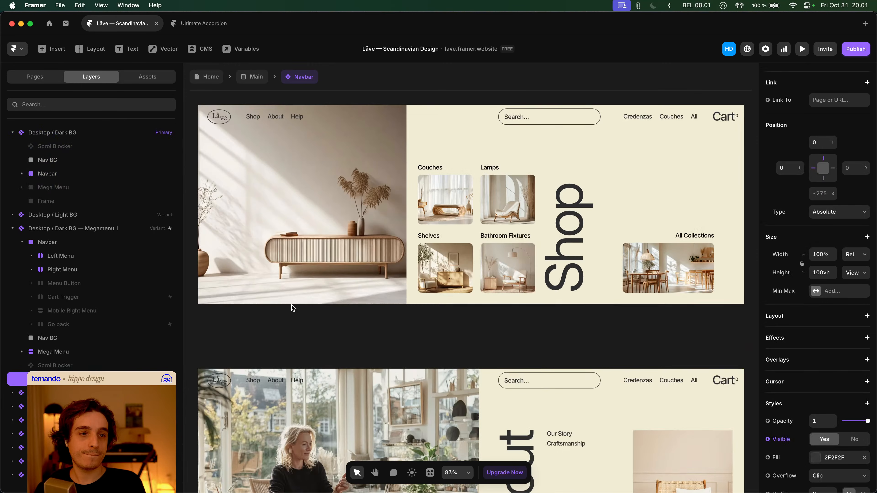
pyautogui.scroll(-5, 292, 307)
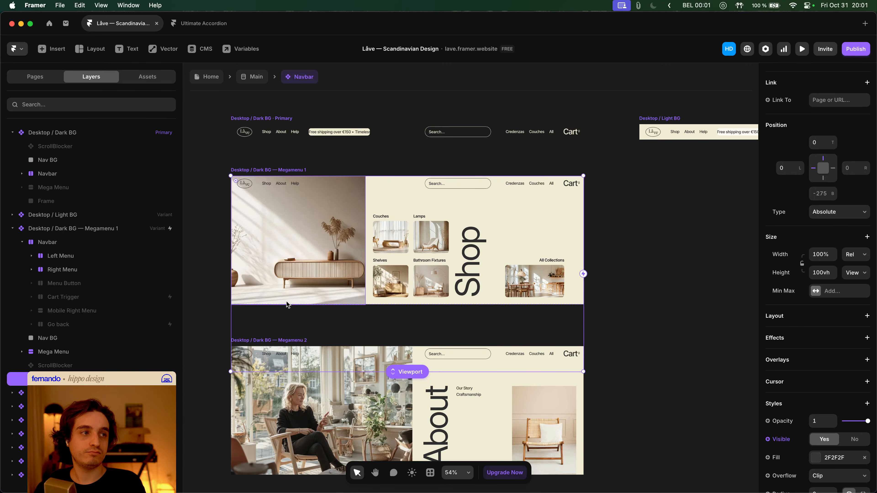
pyautogui.press('super+Tab')
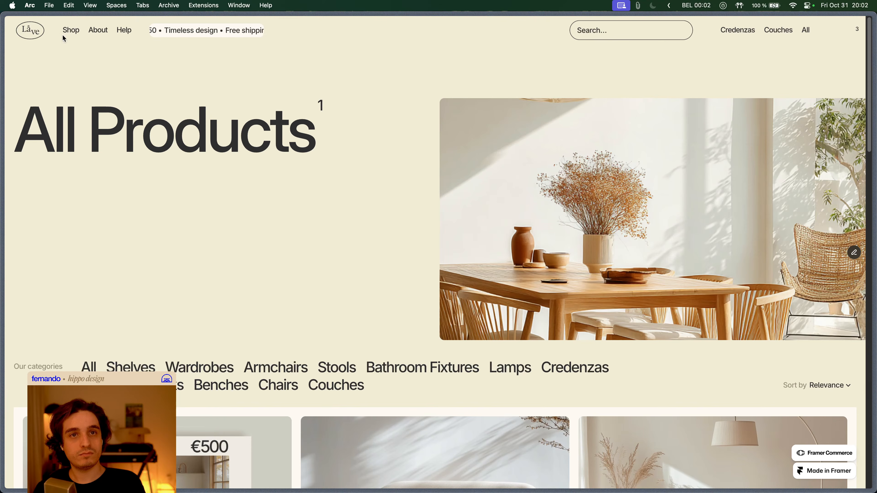
pyautogui.moveTo(63, 36)
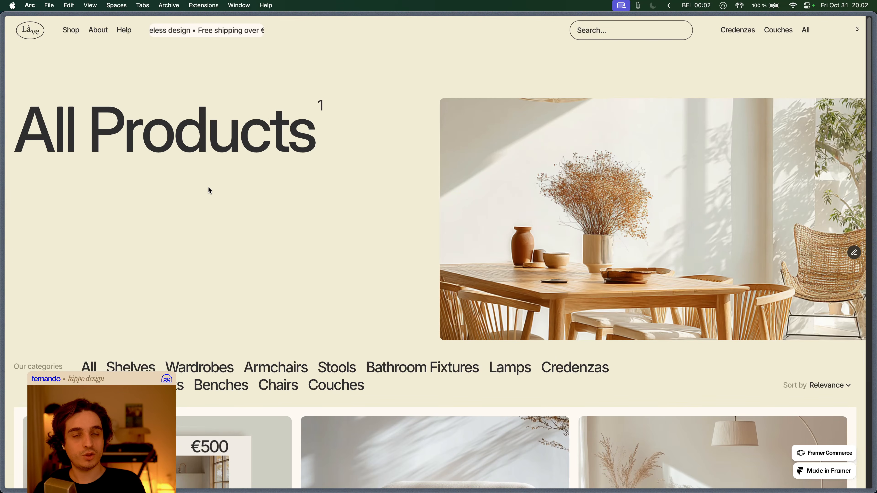
pyautogui.scroll(-15, 178, 134)
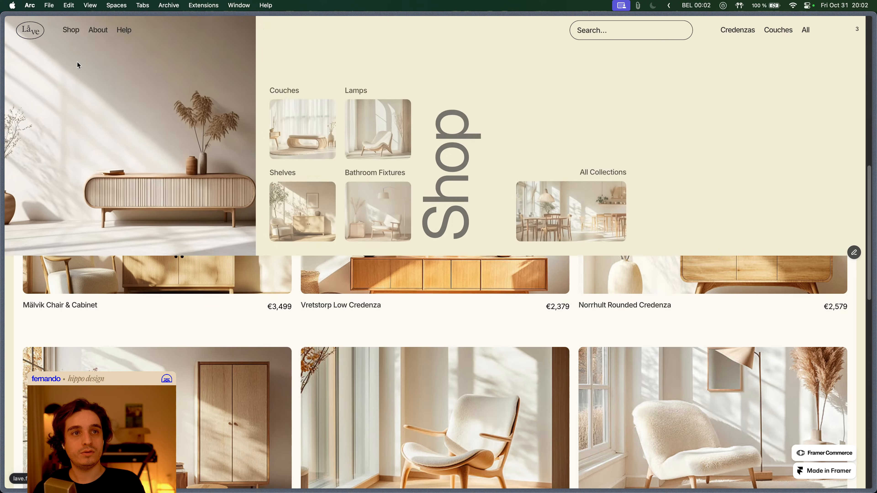
pyautogui.press('super+Tab')
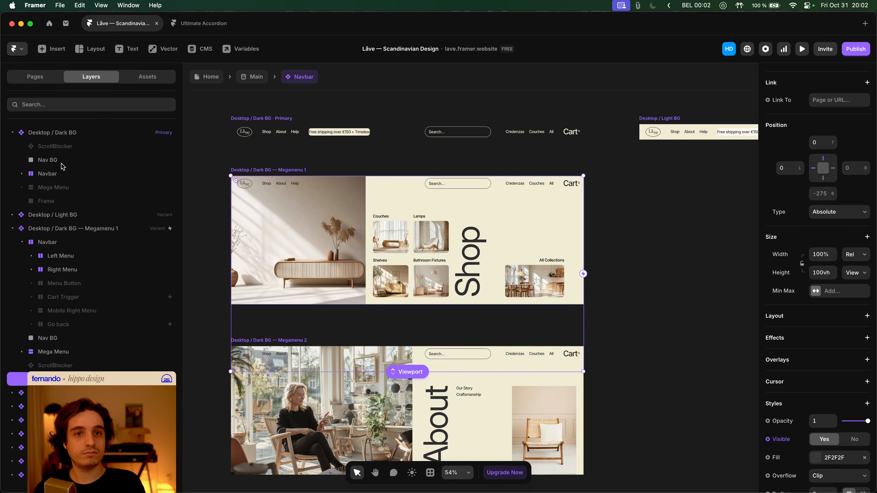
# - Inspect the Navbar, Nav BG and Megamenu 1 backdrop layers' position and size
pyautogui.click(47, 174)
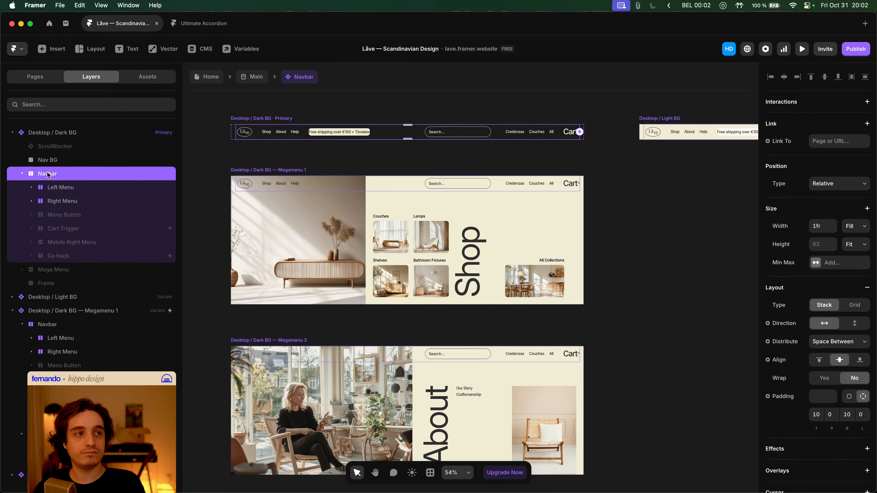
pyautogui.click(53, 163)
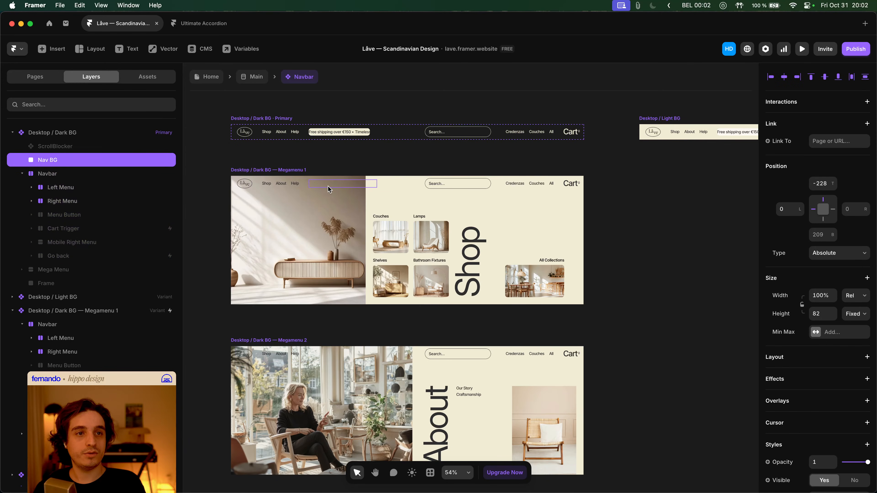
pyautogui.click(223, 188)
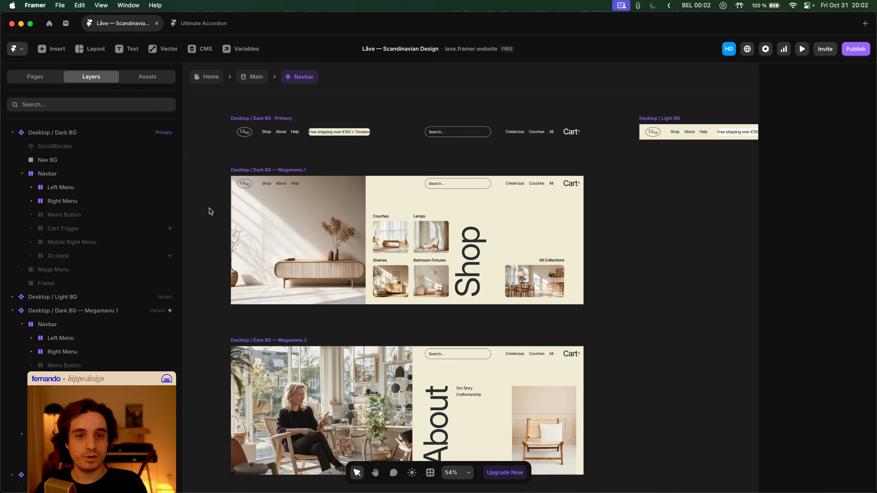
pyautogui.scroll(-3, 123, 266)
pyautogui.scroll(3, 98, 280)
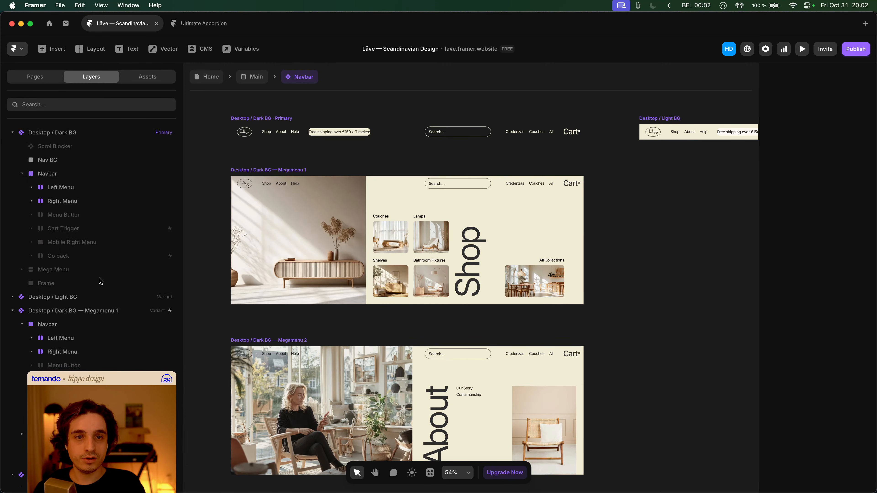
pyautogui.click(47, 420)
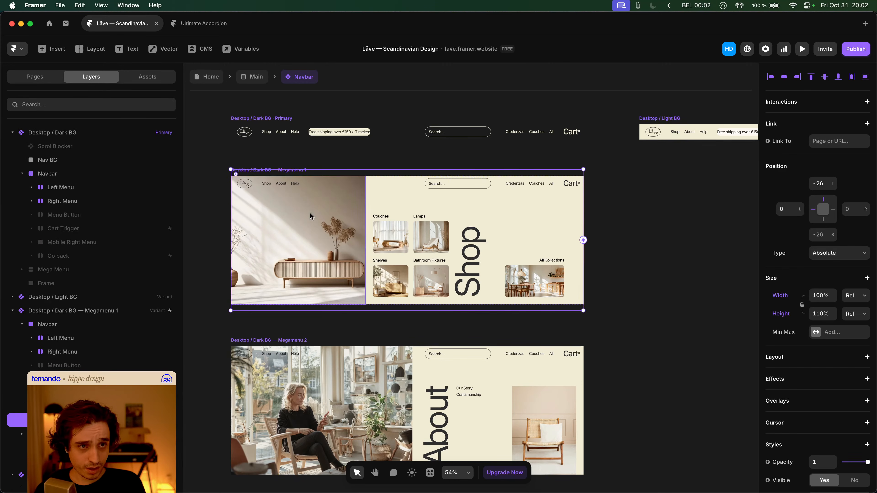
pyautogui.click(241, 325)
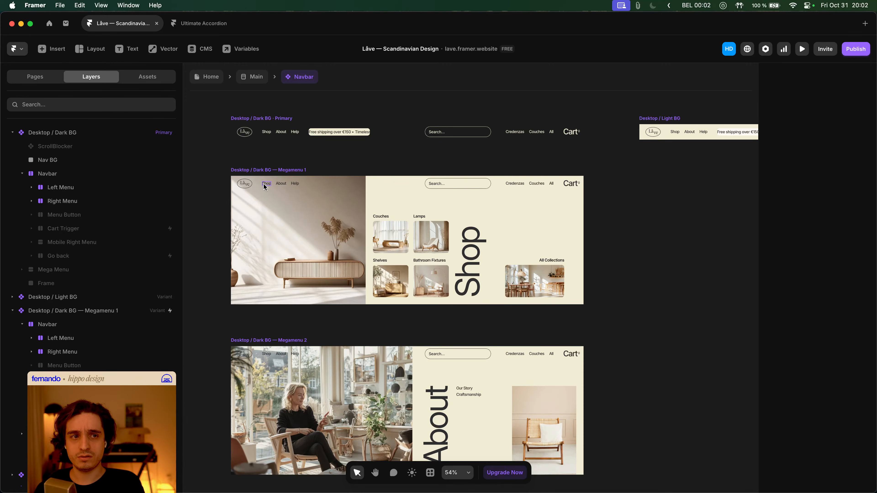
# - Zoom across the Primary, Light BG and Megamenu 1–3 variants, then bring up the live site in Arc
pyautogui.scroll(-5, 284, 159)
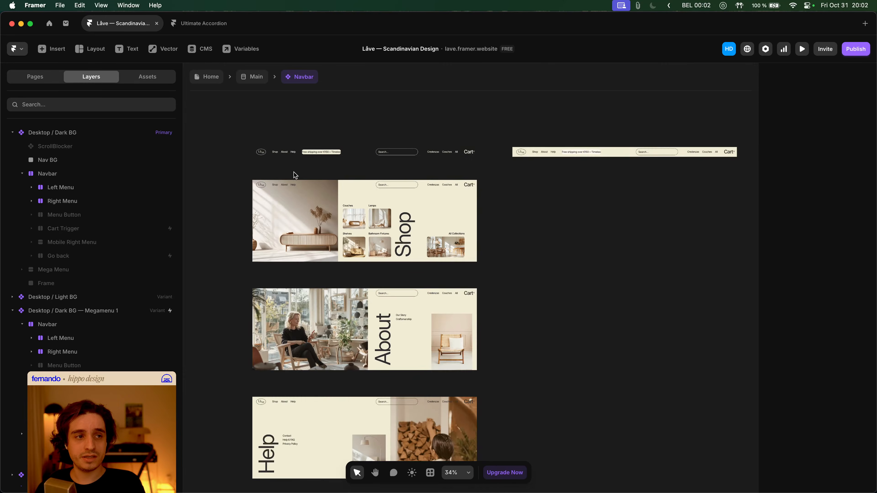
pyautogui.scroll(-3, 295, 174)
pyautogui.scroll(-4, 513, 269)
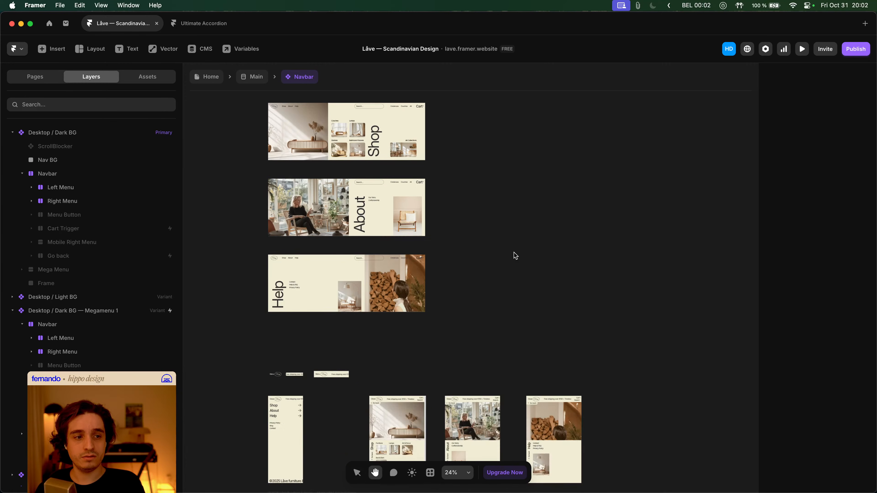
pyautogui.scroll(-5, 513, 254)
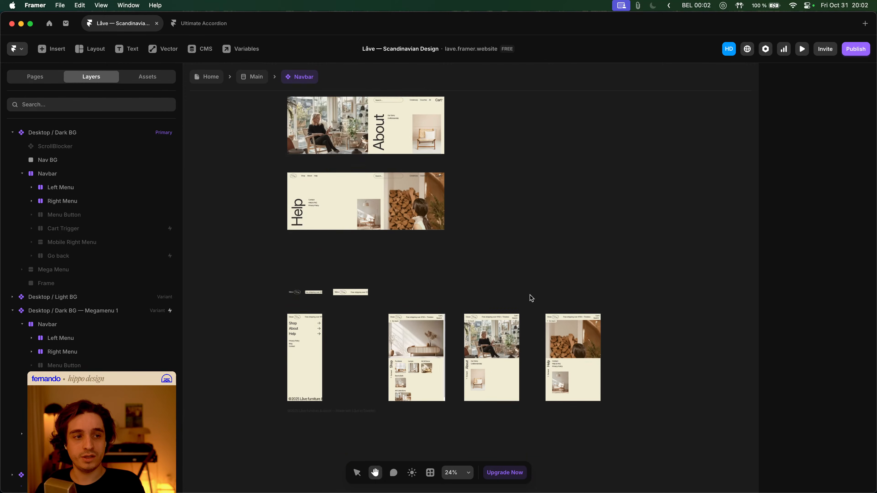
pyautogui.scroll(5, 515, 294)
pyautogui.scroll(4, 337, 255)
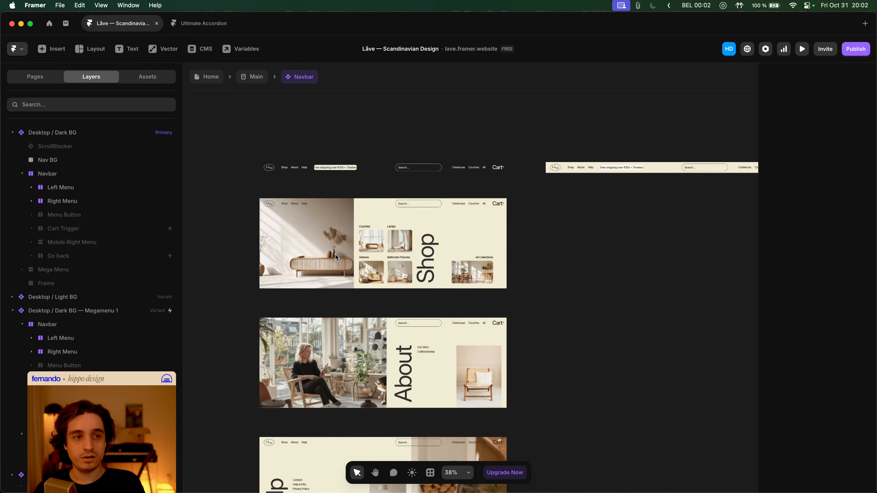
pyautogui.scroll(2, 335, 254)
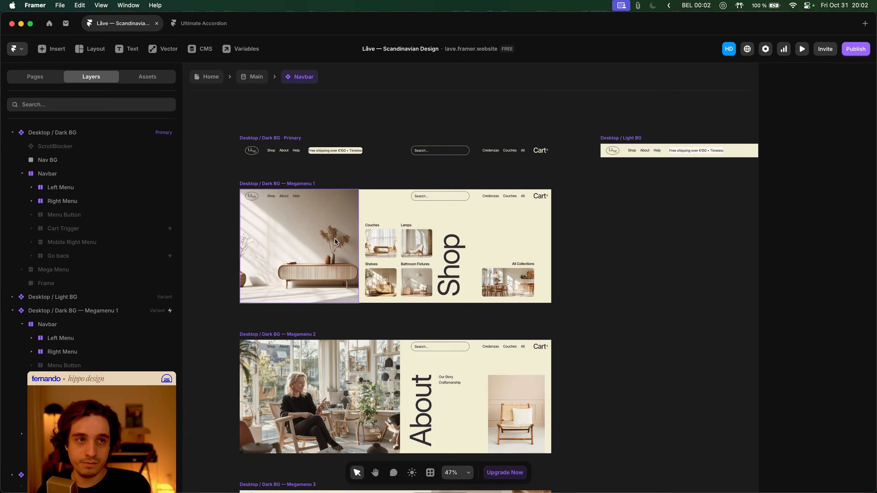
pyautogui.press('super+Tab')
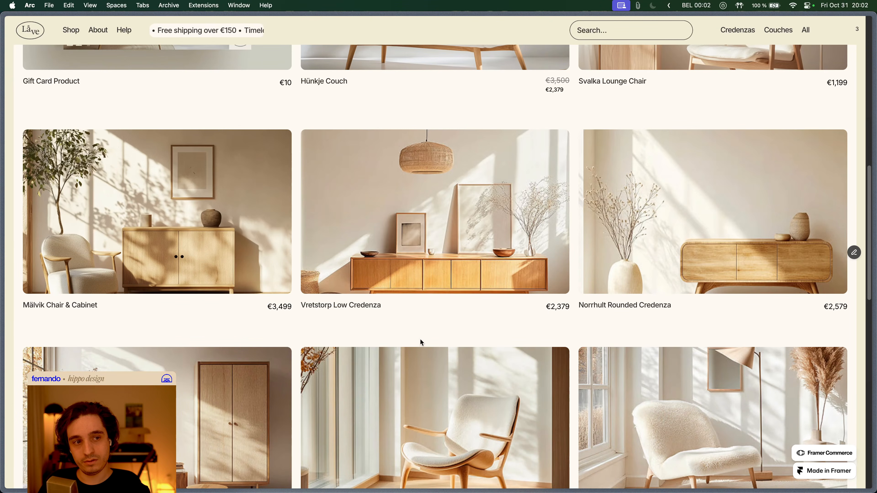
# - Exit the Navbar component via Main, collapse the Navbar layer, and return to the Home page
pyautogui.press('super+Tab')
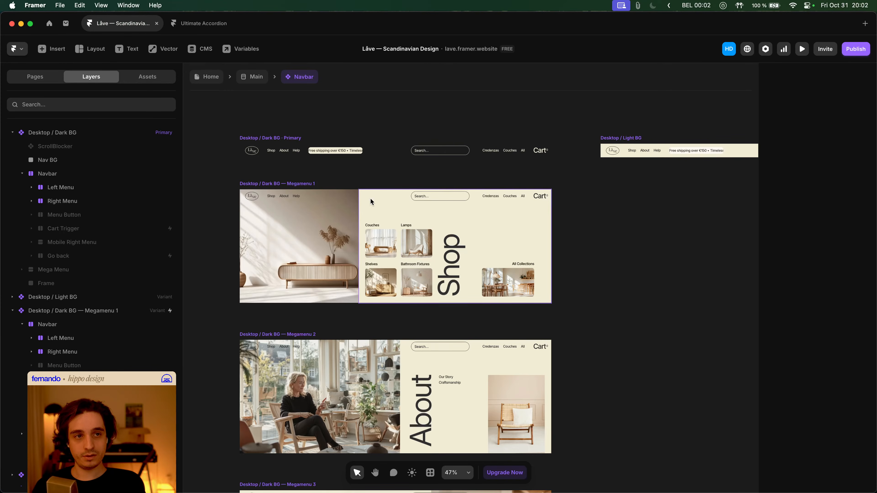
pyautogui.click(253, 77)
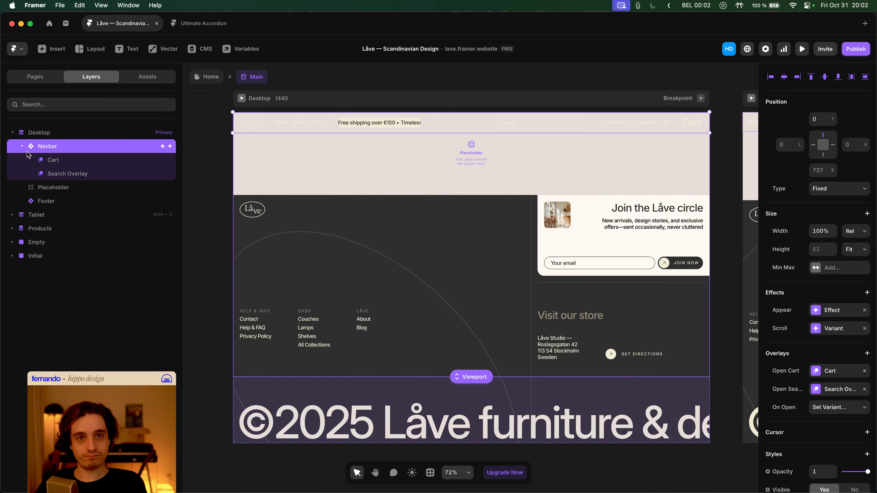
pyautogui.click(22, 146)
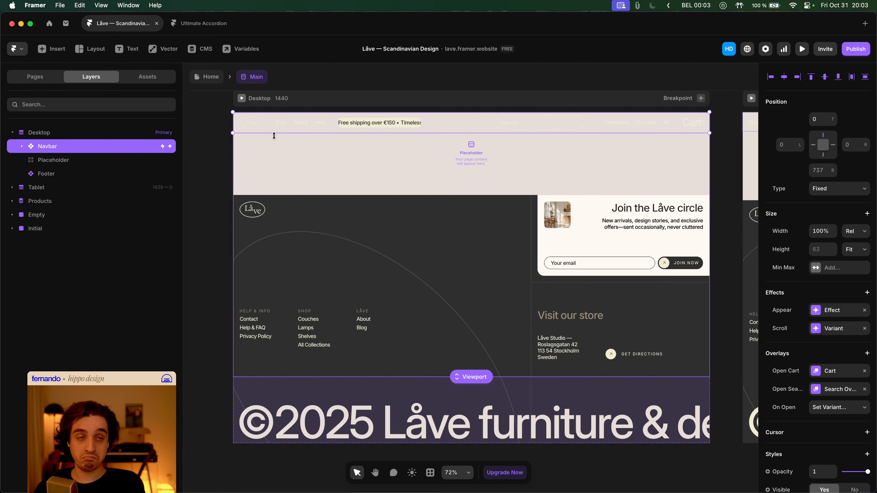
pyautogui.click(210, 76)
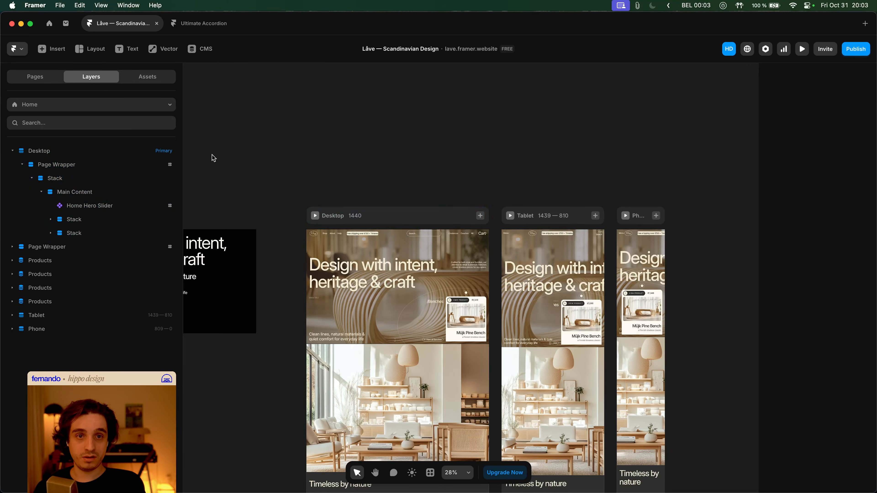